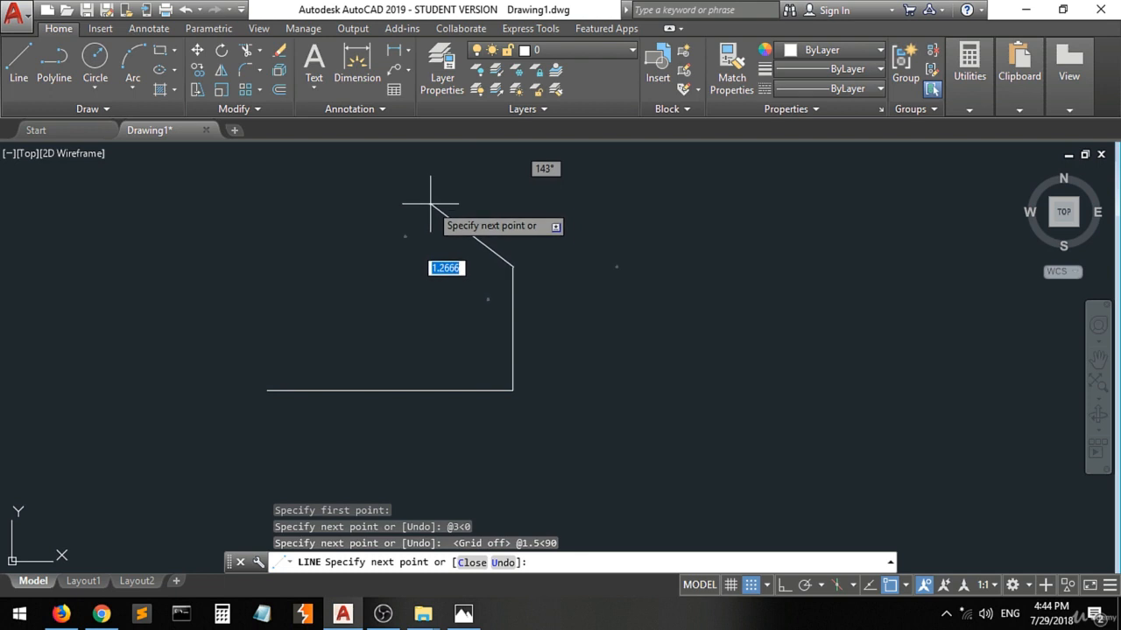
Turn off ortho mode and draw the slanted edge from the upper end of the vertical line to relative coordinates @-0.75,0.5.
key("F8")
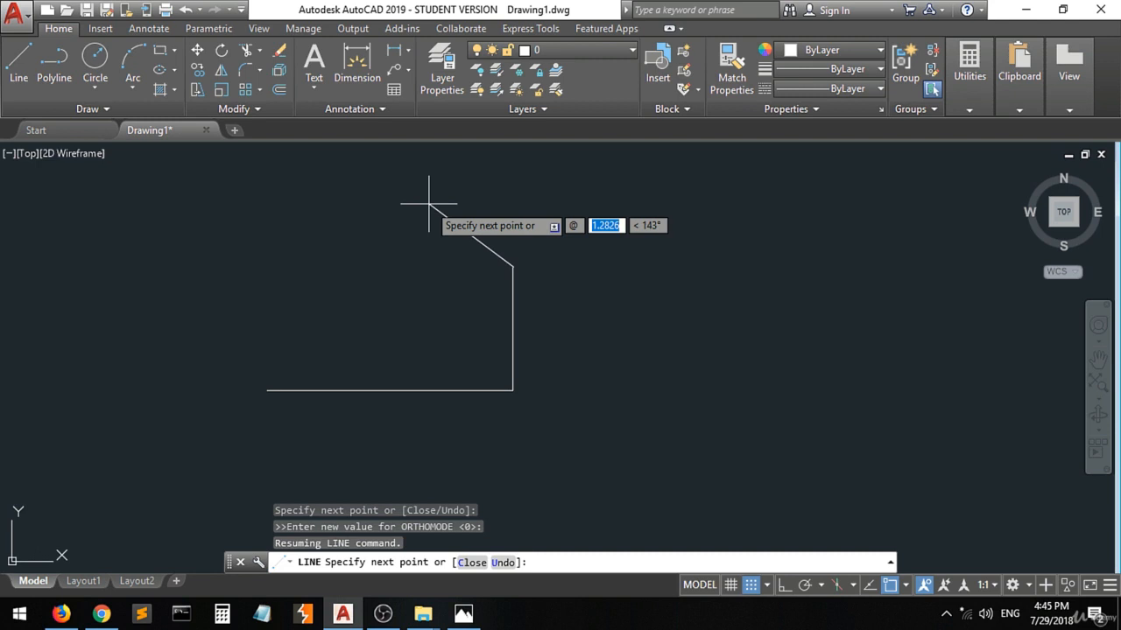
key("BackSpace")
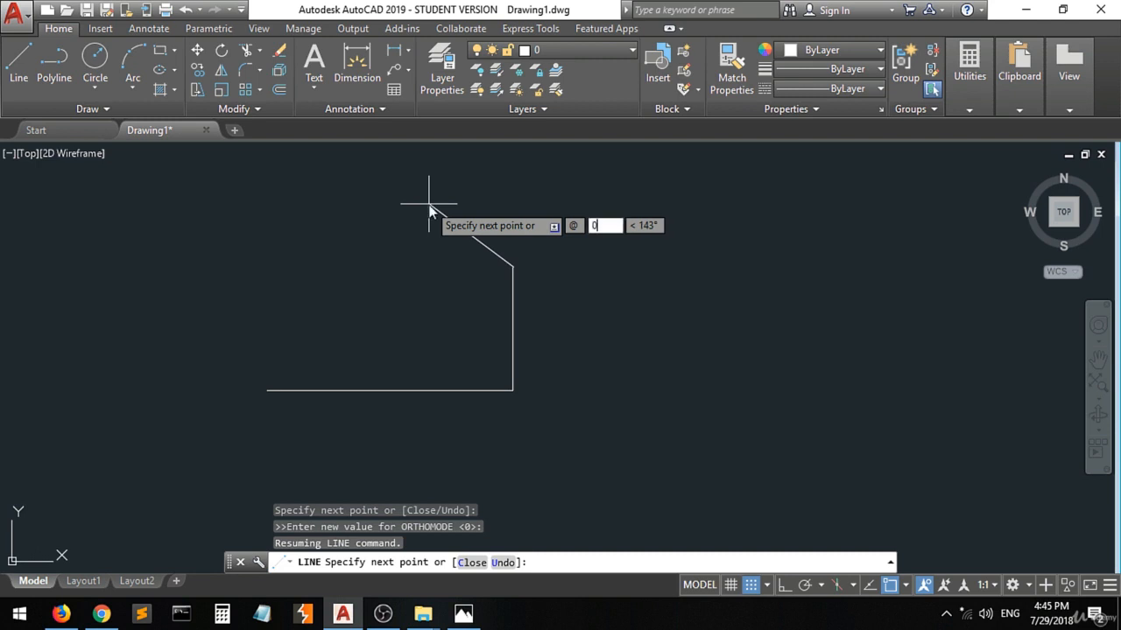
type("-0.75,")
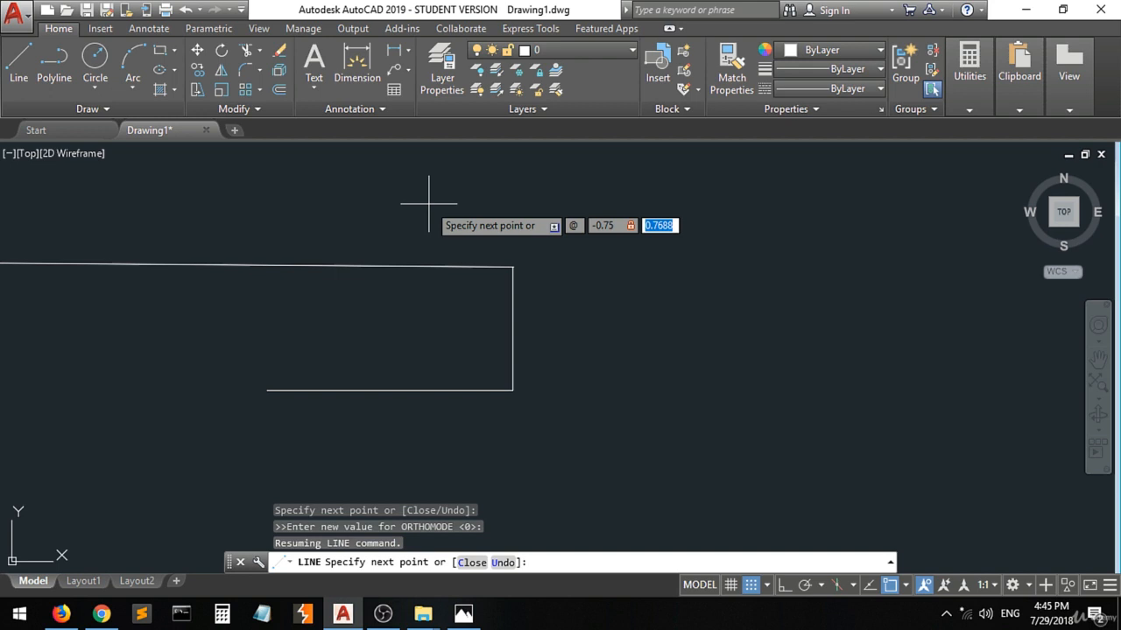
type("0.5")
key("Return")
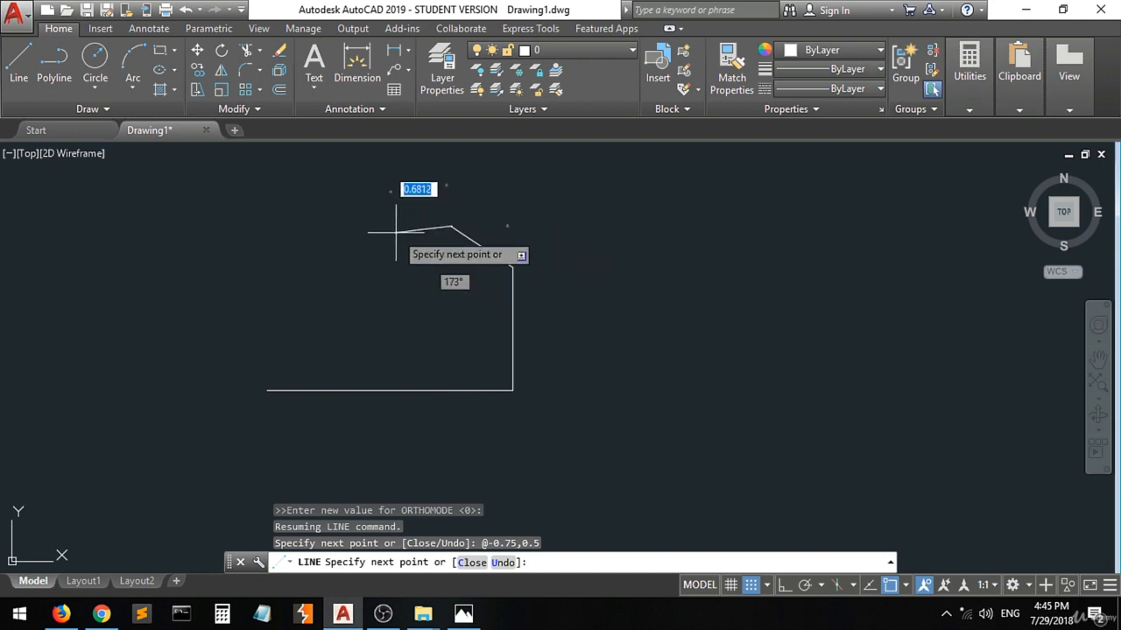
Switch to the reference drawing in Photos, keep its markings, draw a vertical stroke inside the profile and circle the 1.00 dimension.
left_click(465, 620)
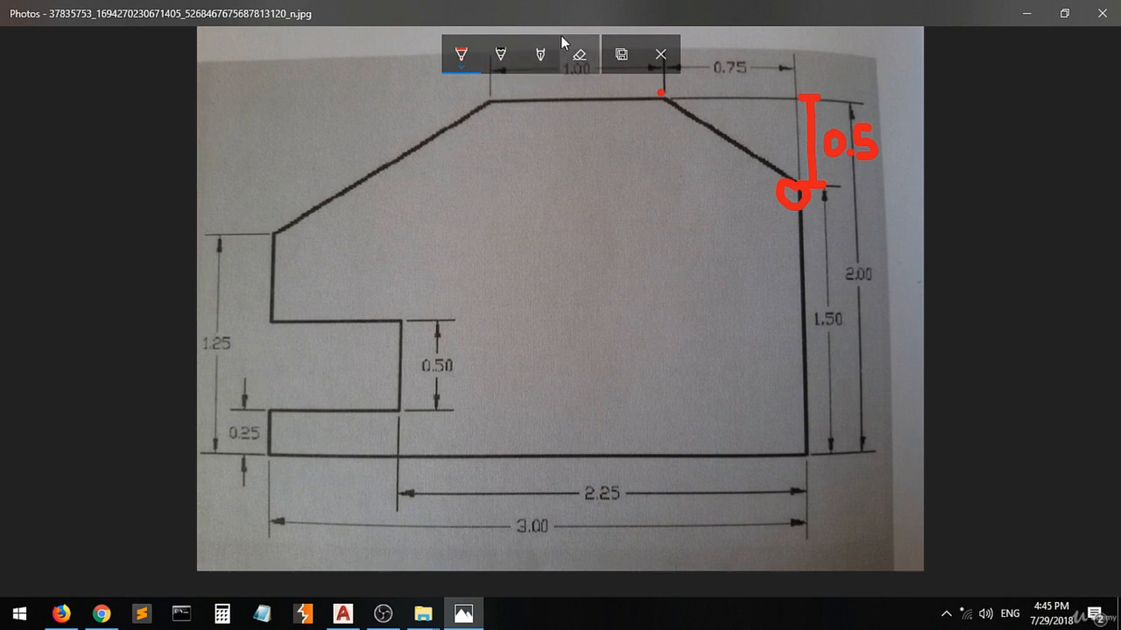
left_click(661, 53)
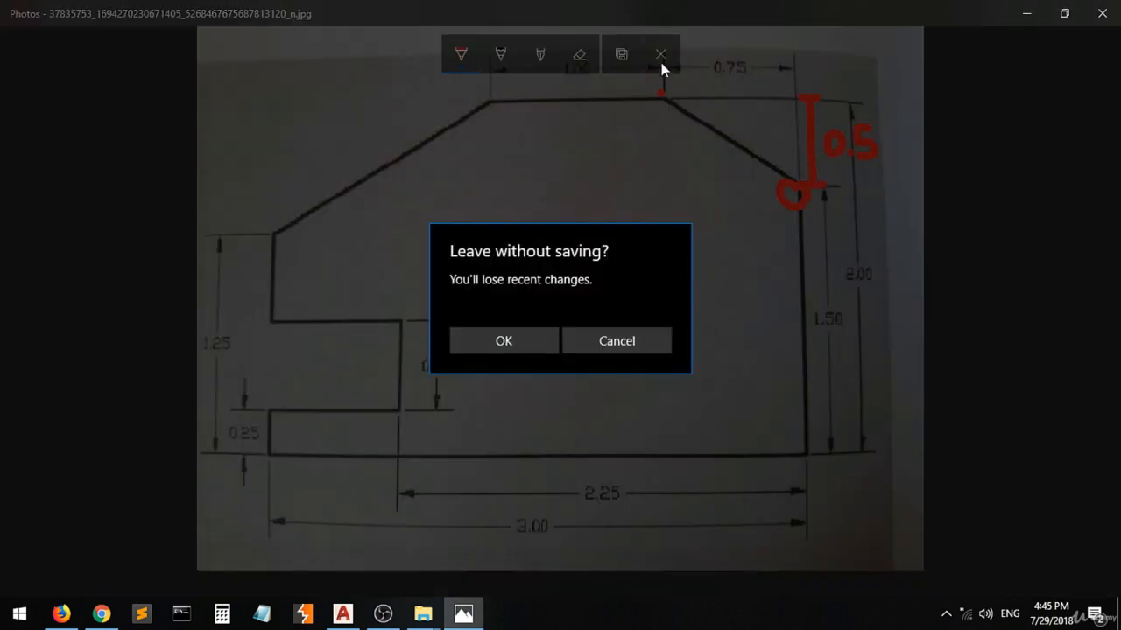
left_click(592, 347)
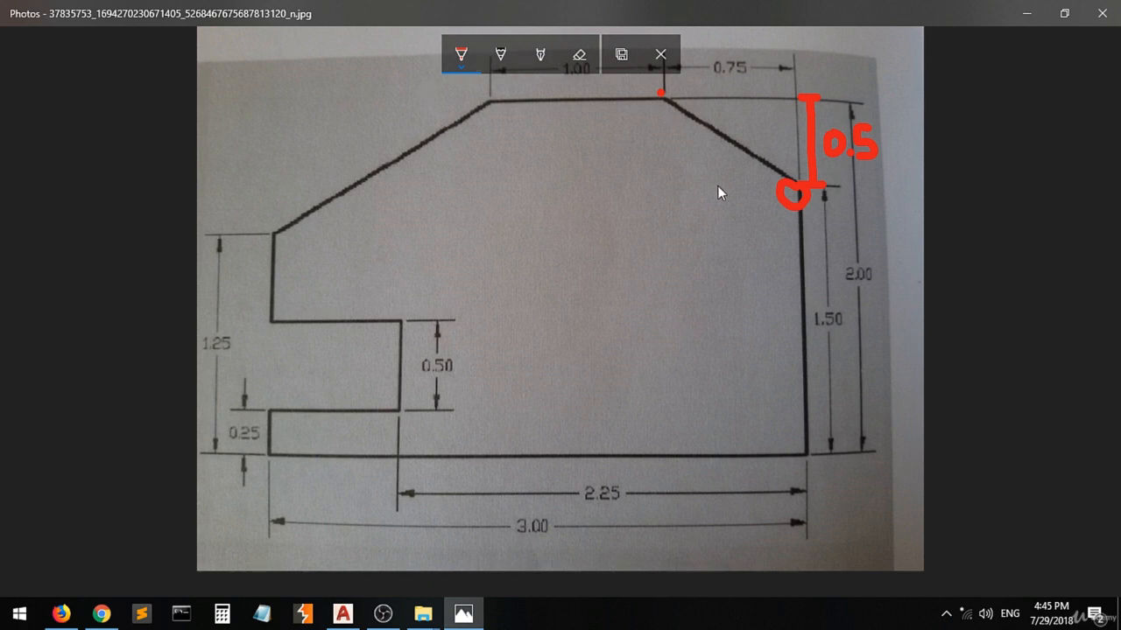
left_click_drag(535, 247, 547, 367)
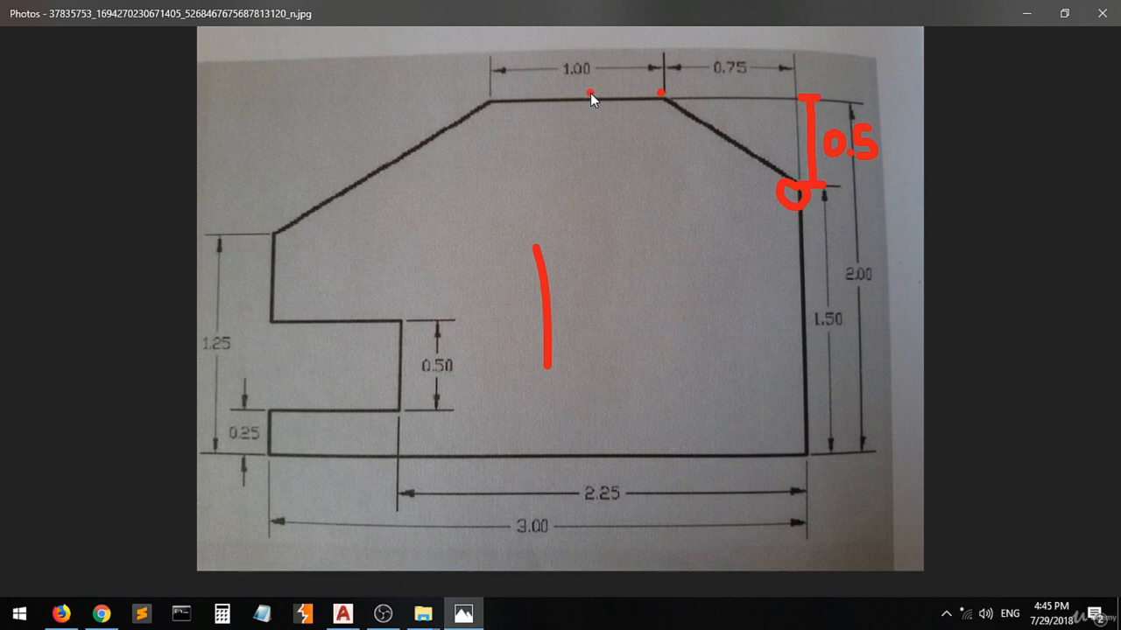
mouse_move(571, 95)
left_mouse_down()
mouse_move(559, 93)
mouse_move(544, 56)
left_mouse_up()
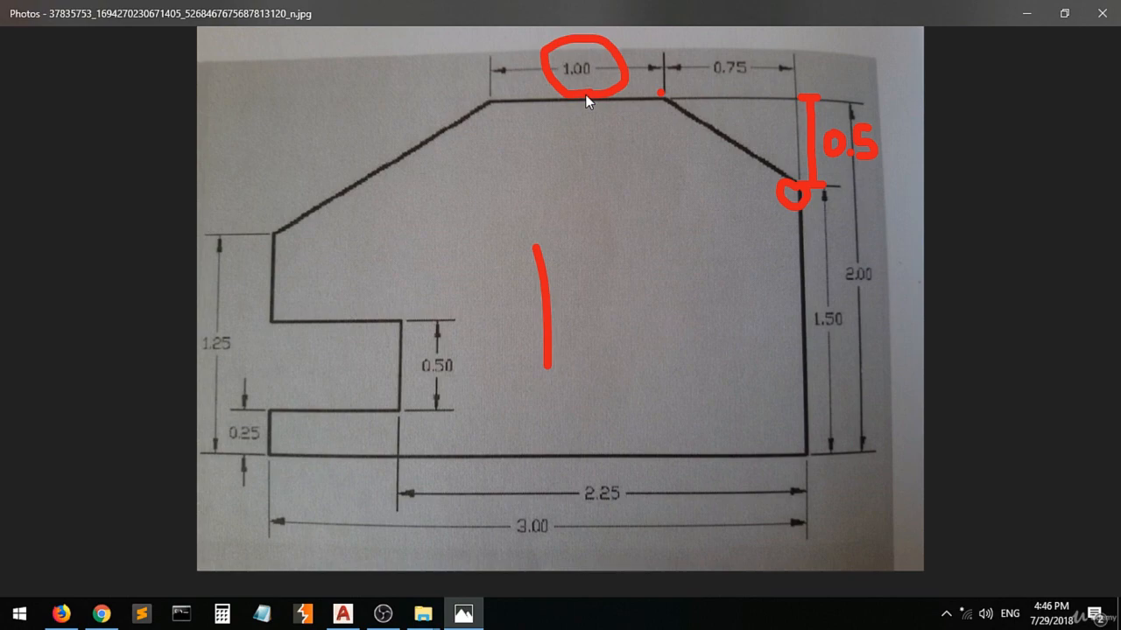
Switch back to AutoCAD and draw the profile's top edge 1 unit long at 180° from the slanted edge's upper end.
left_click(348, 614)
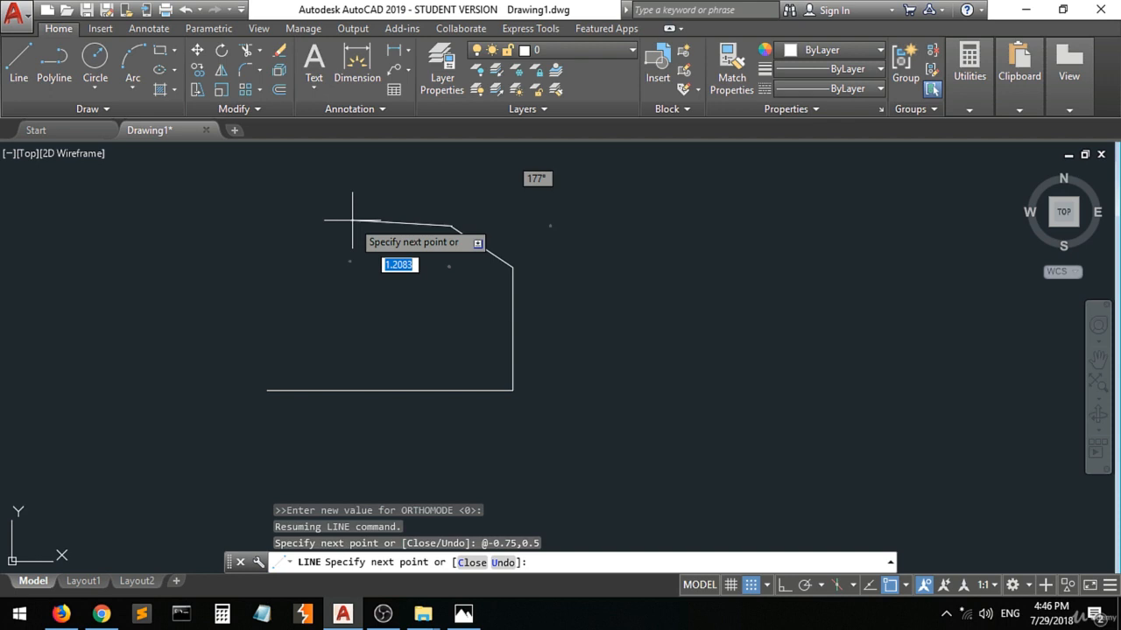
key("F8")
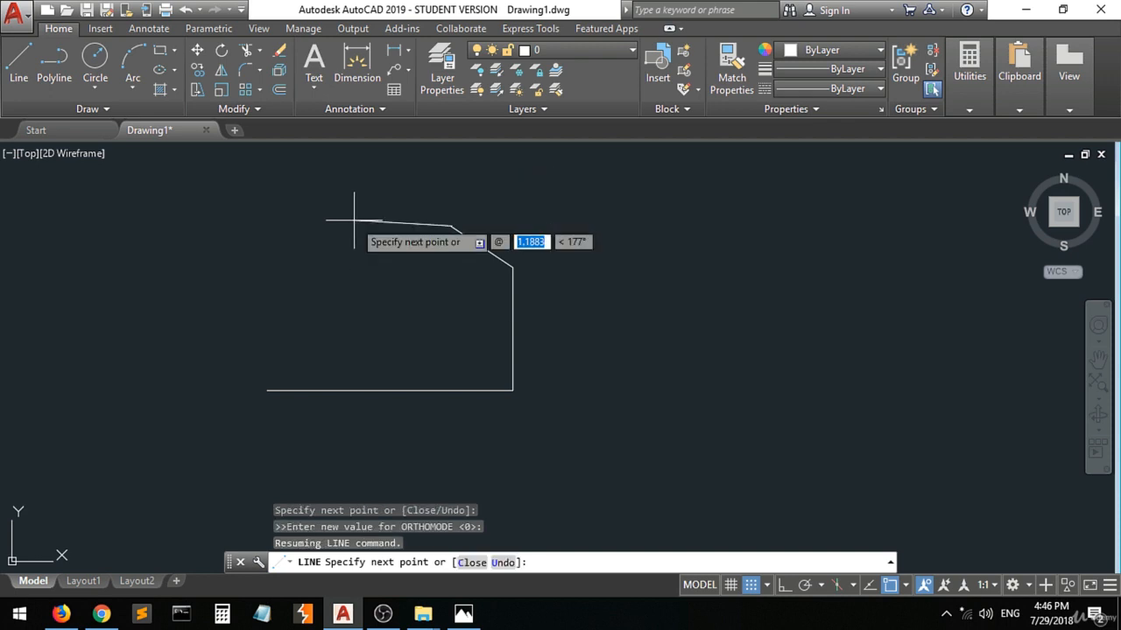
type("1")
key("Tab")
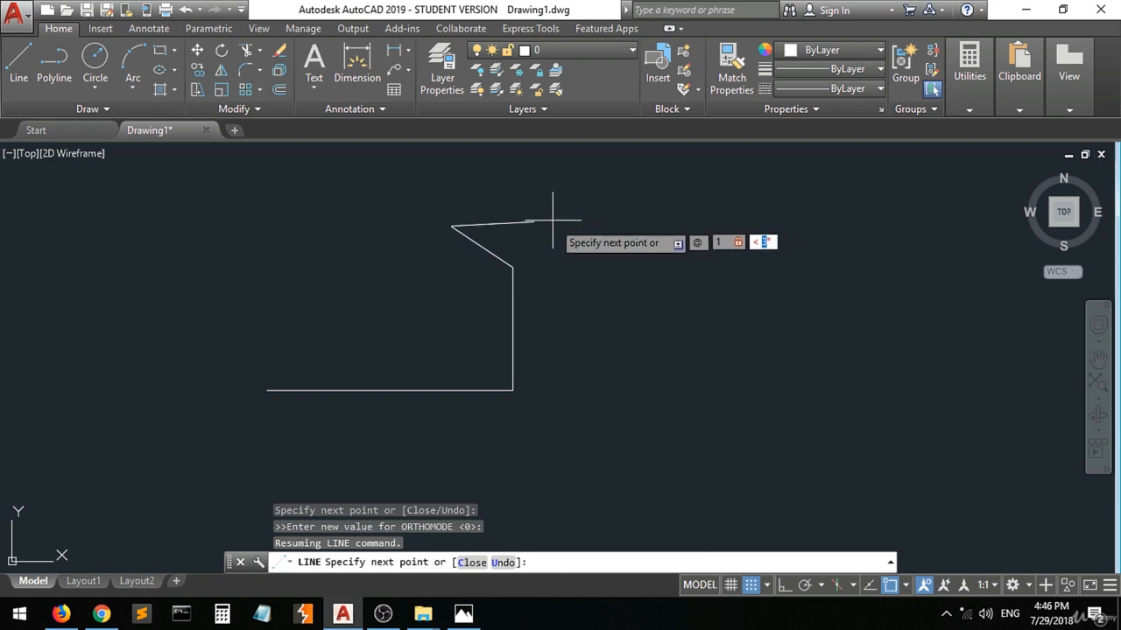
left_click(353, 180)
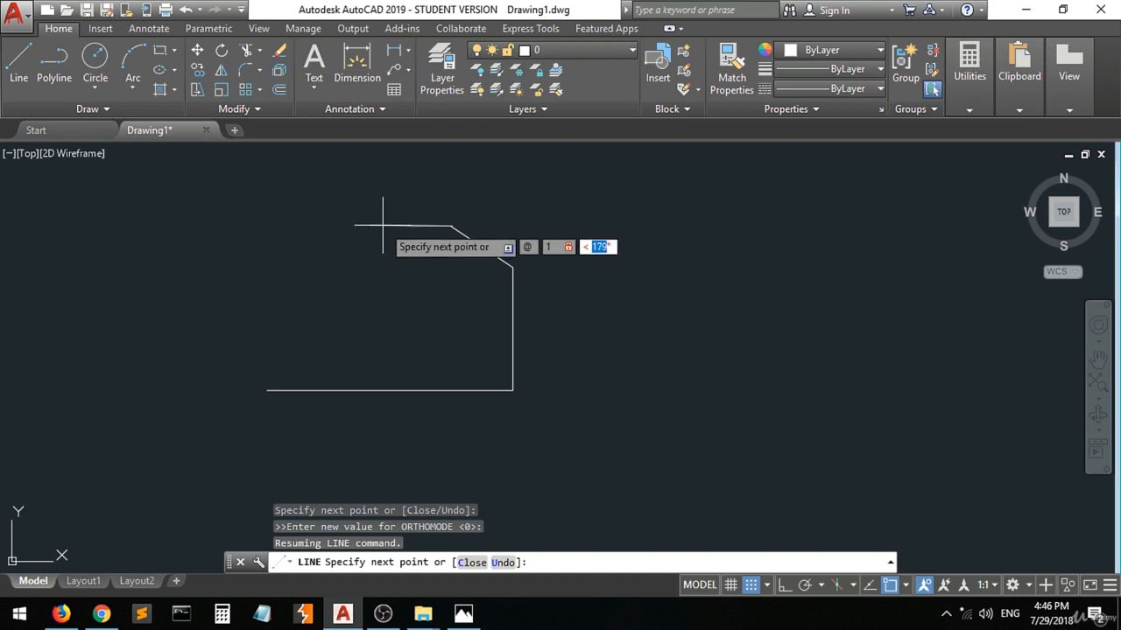
type("180")
key("Return")
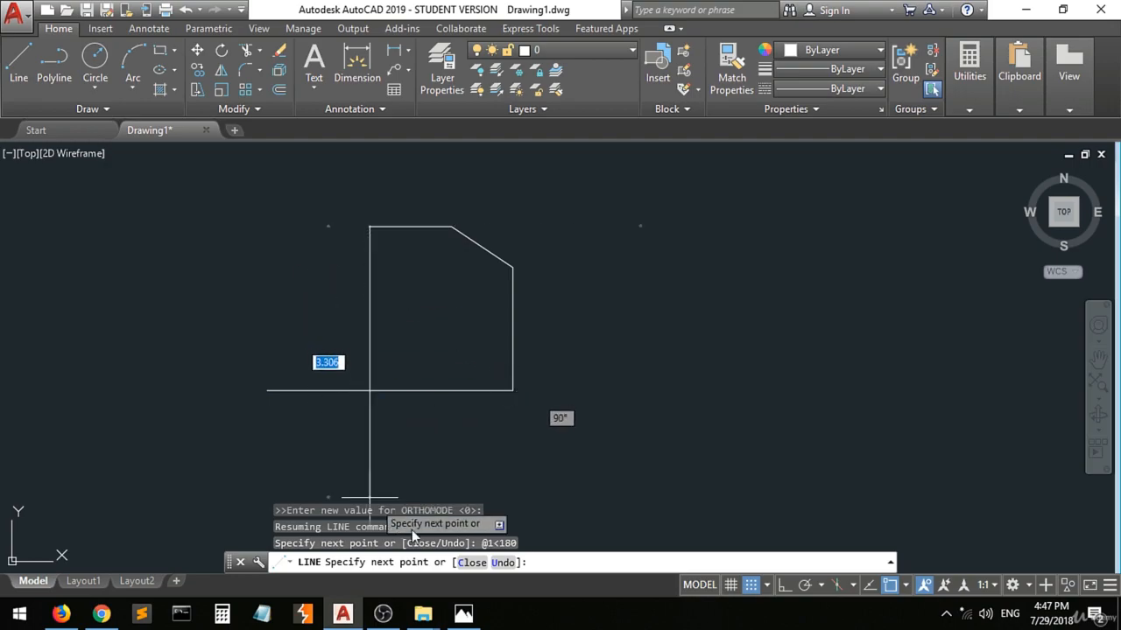
Switch to the reference drawing in Photos and mark the lower-left corner of the profile with a pen dot.
left_click(463, 612)
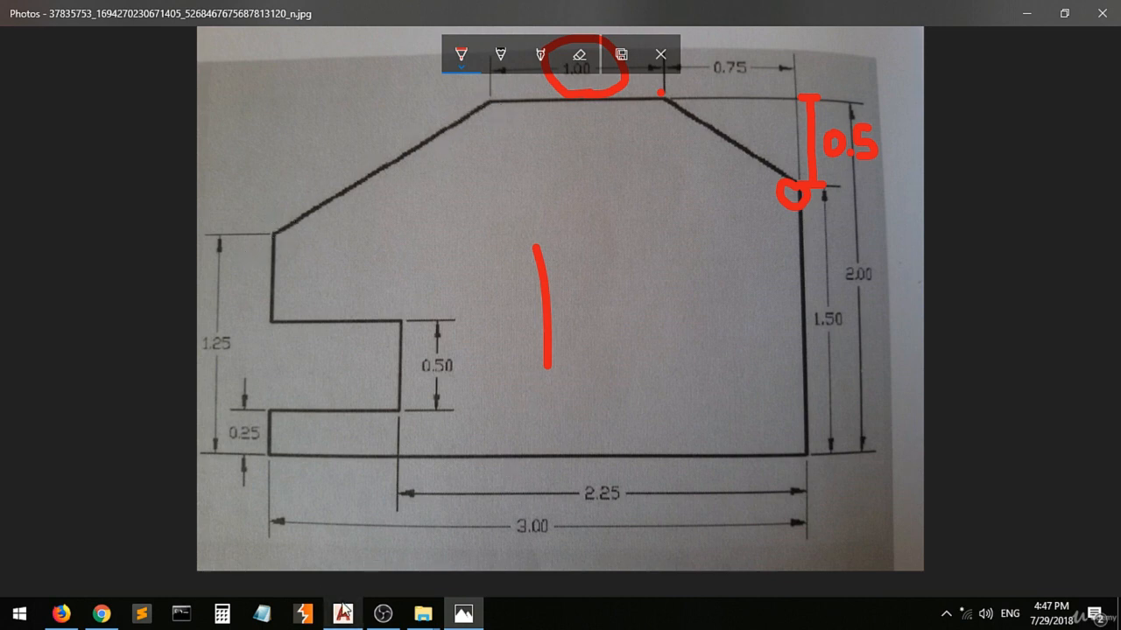
mouse_move(341, 606)
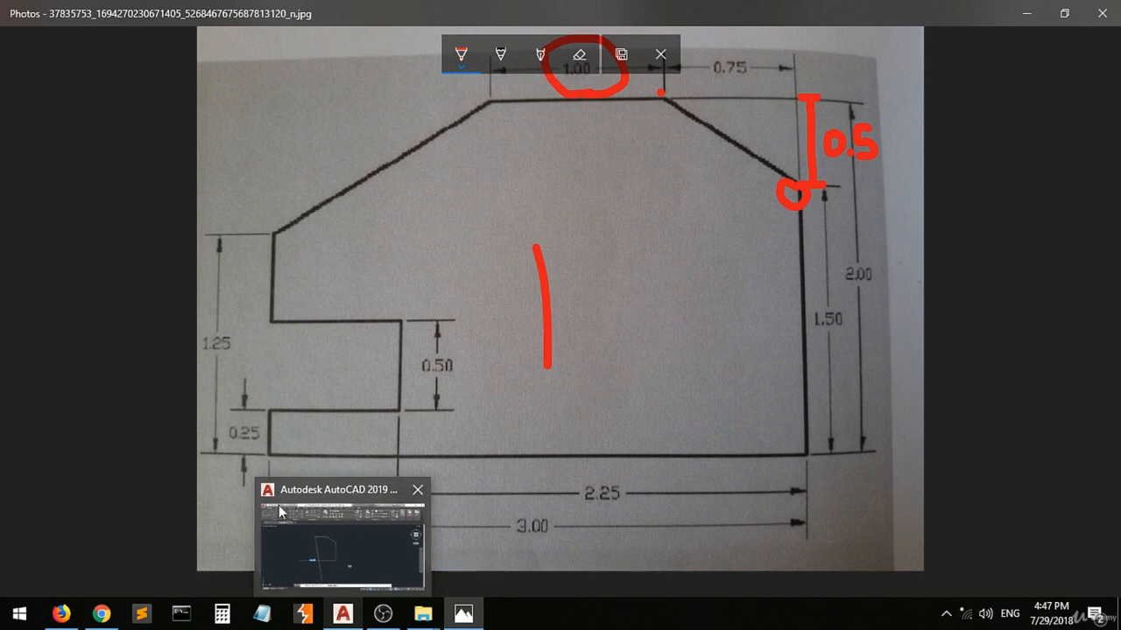
left_click(268, 453)
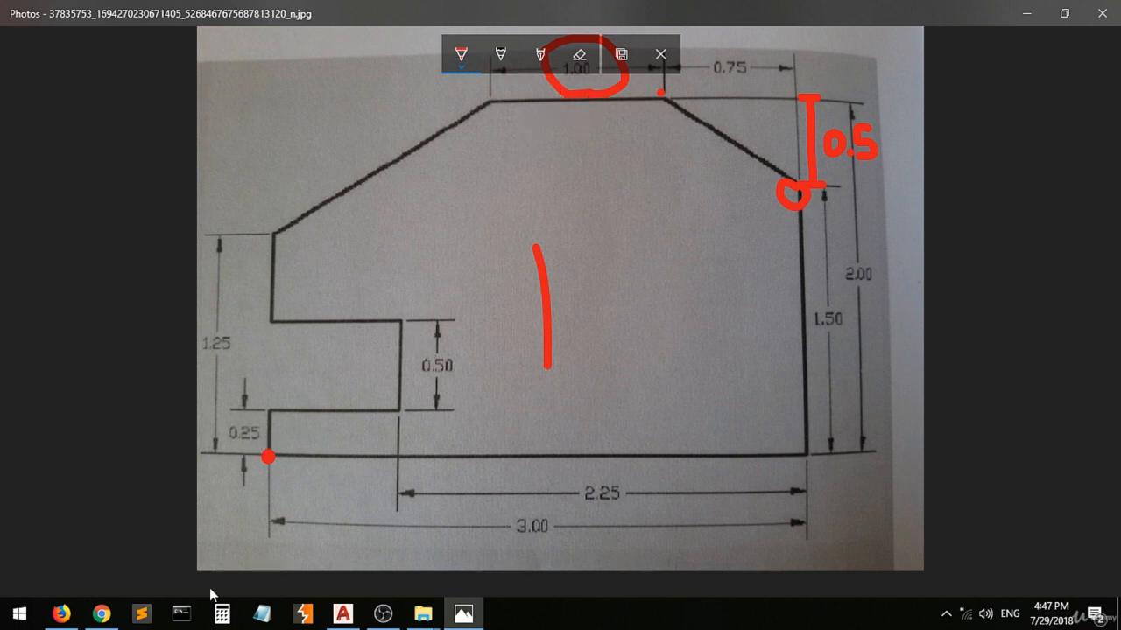
Return to AutoCAD, undo the 180° top segment and try redrawing it with relative coordinates @1,0.
left_click(342, 614)
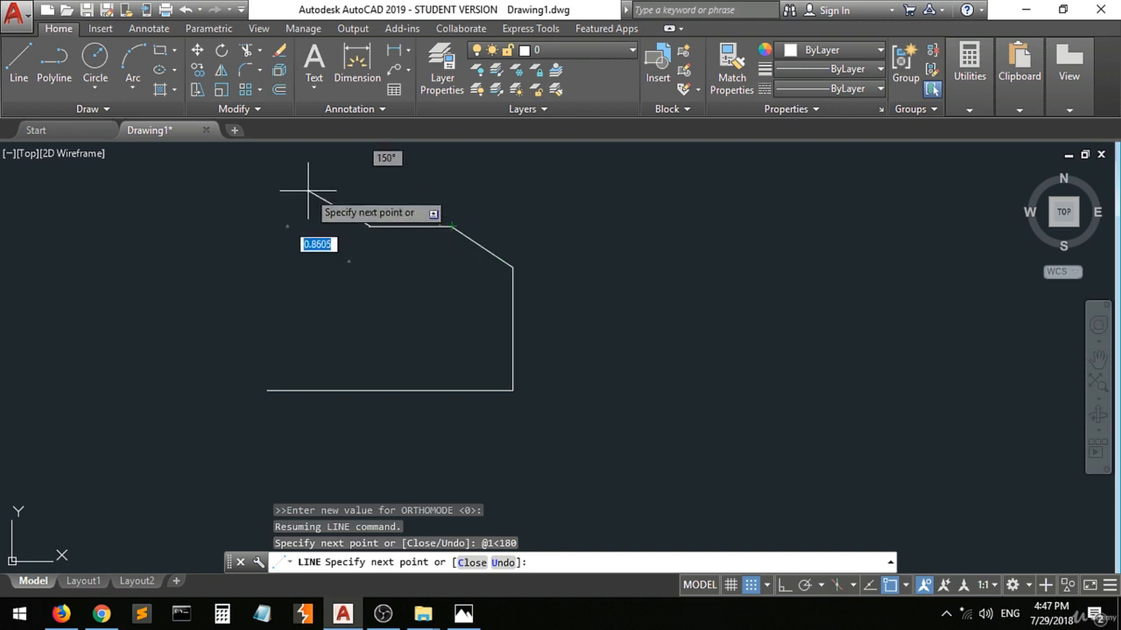
key("ctrl+z")
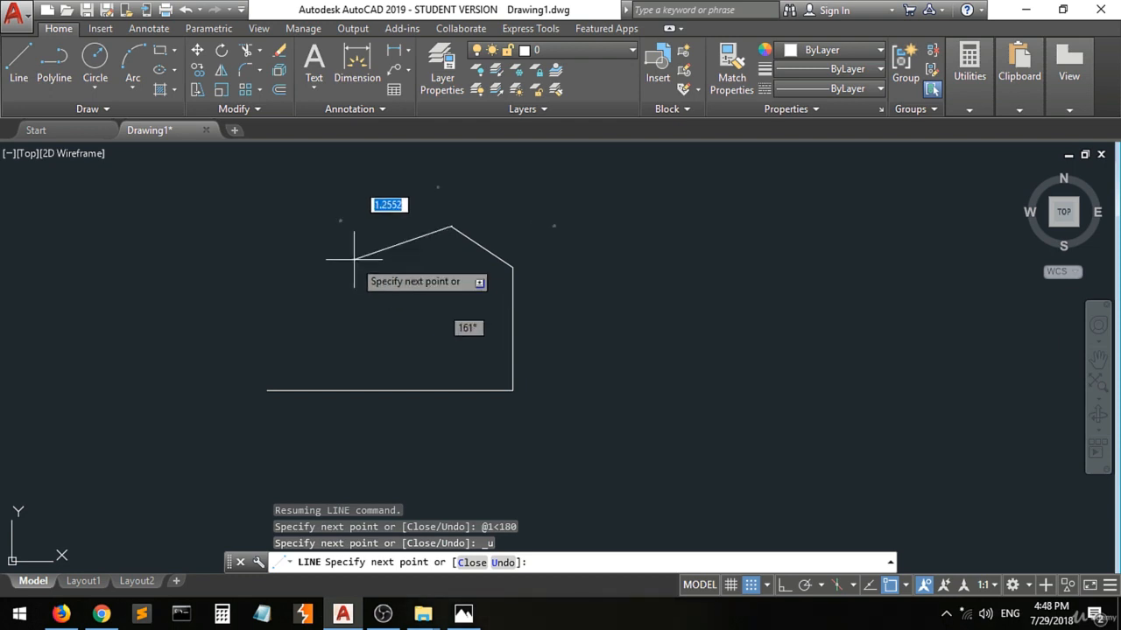
type("@")
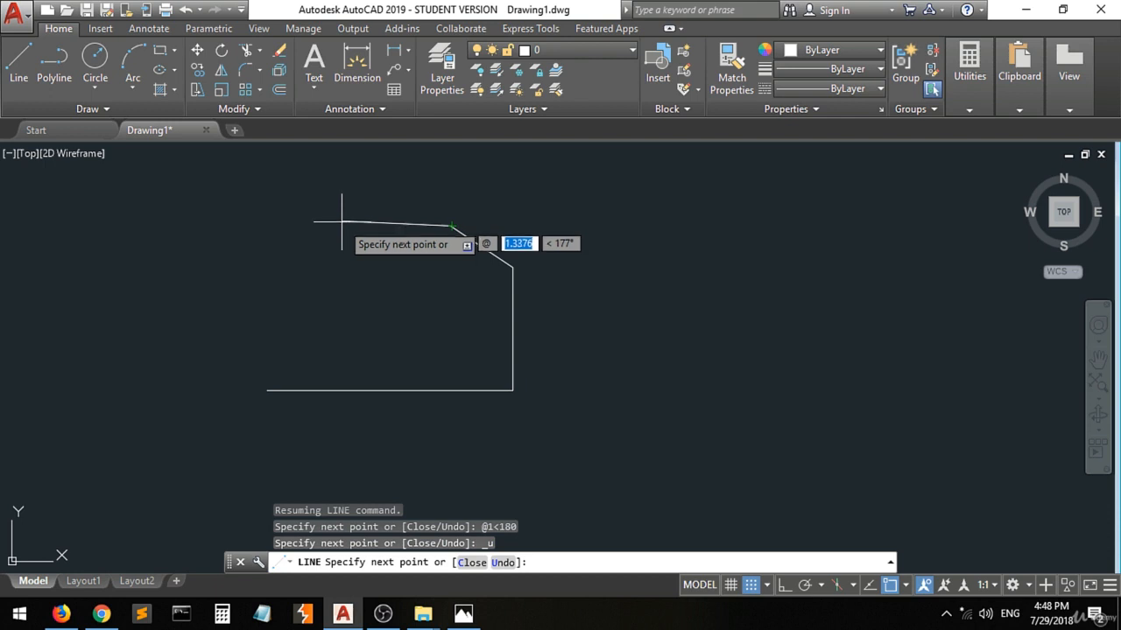
type("1")
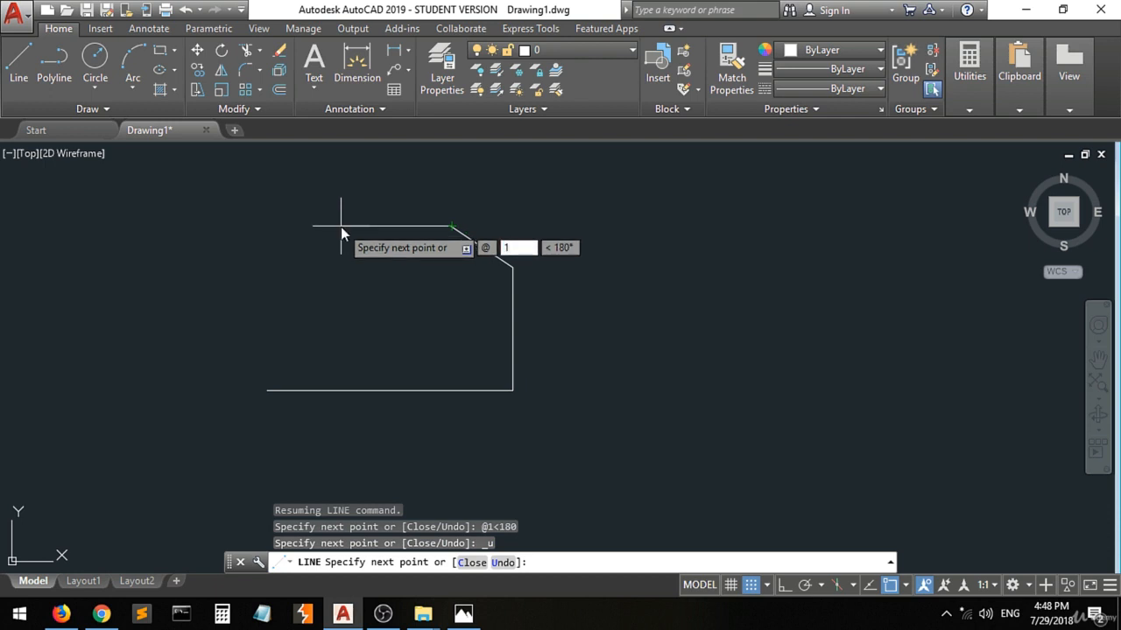
key("Tab")
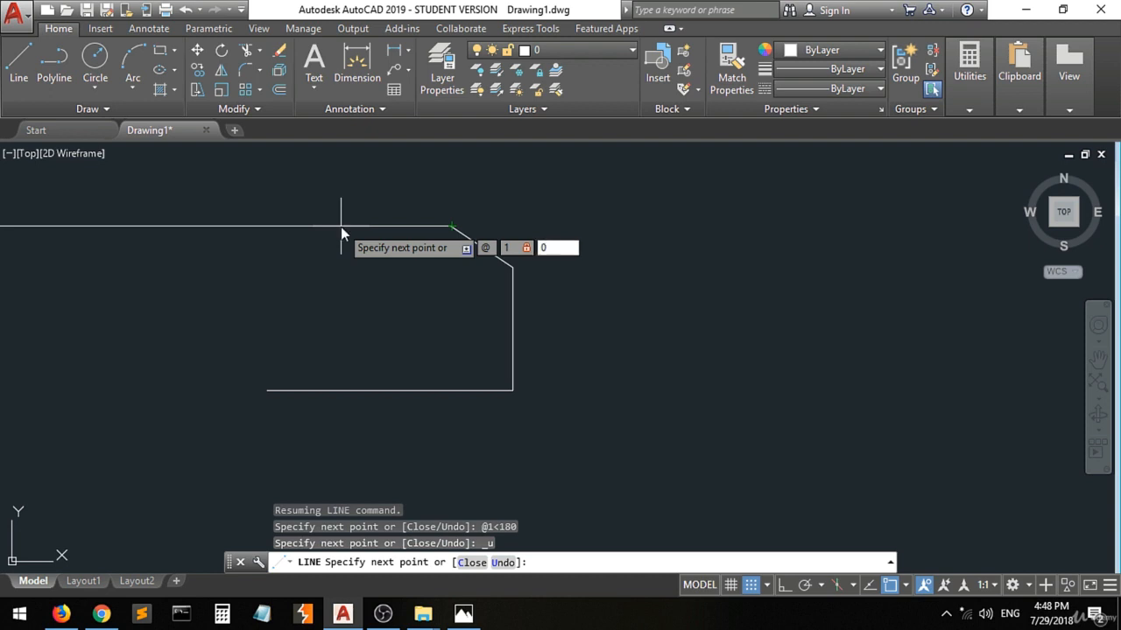
key("Return")
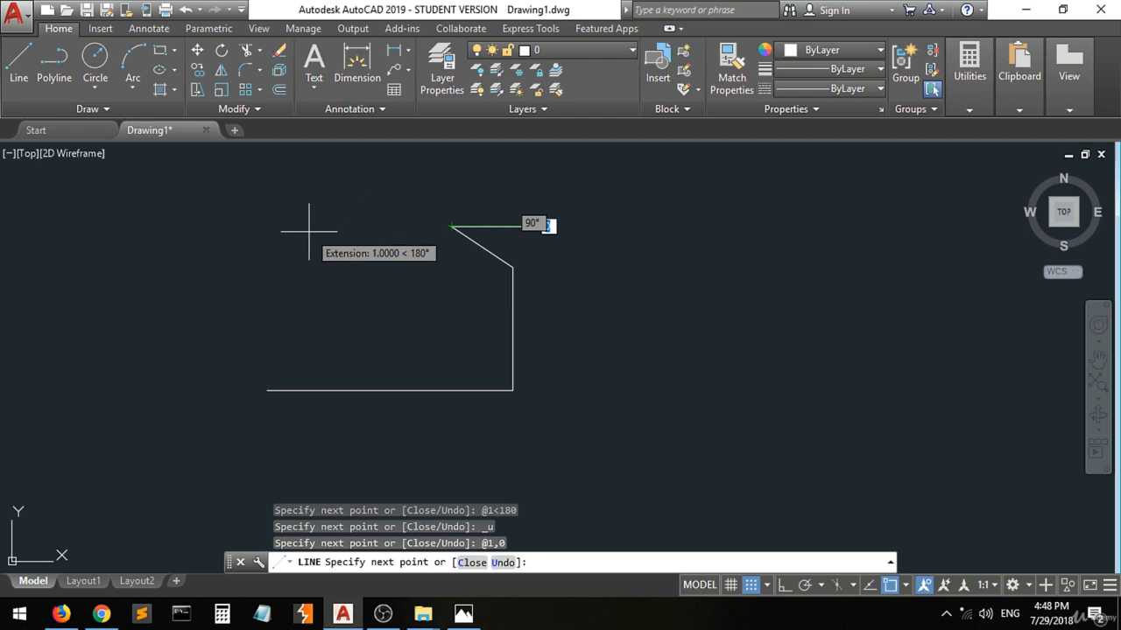
left_click(534, 227)
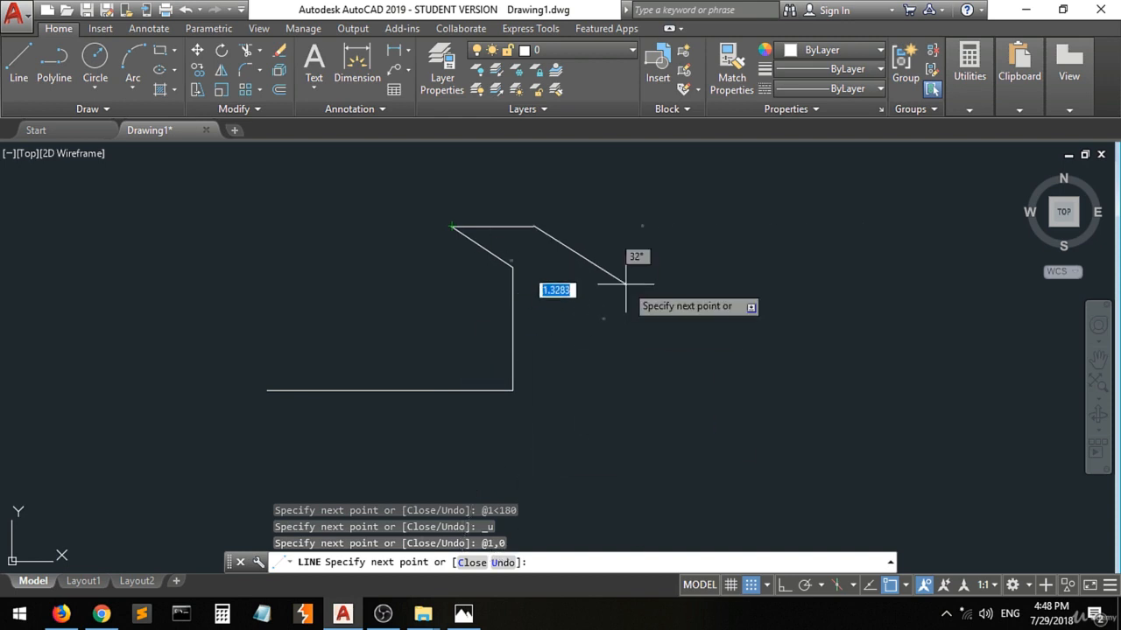
Undo the @1,0 segment, draw the top edge to relative coordinates @-1,0 and end the Line command.
type("u")
key("Return")
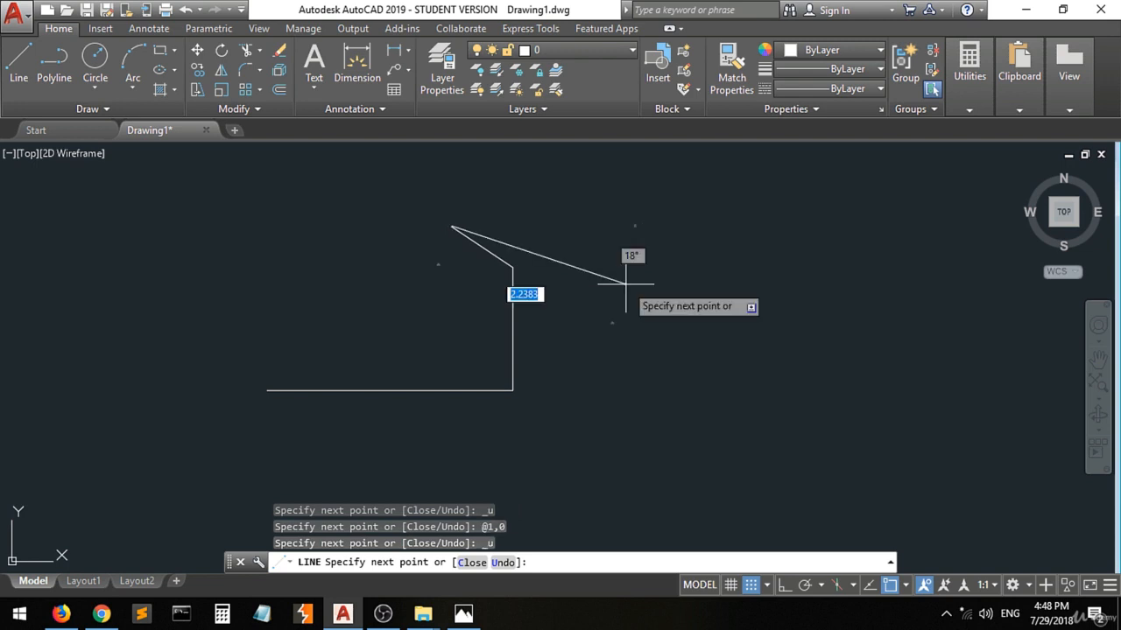
type("@")
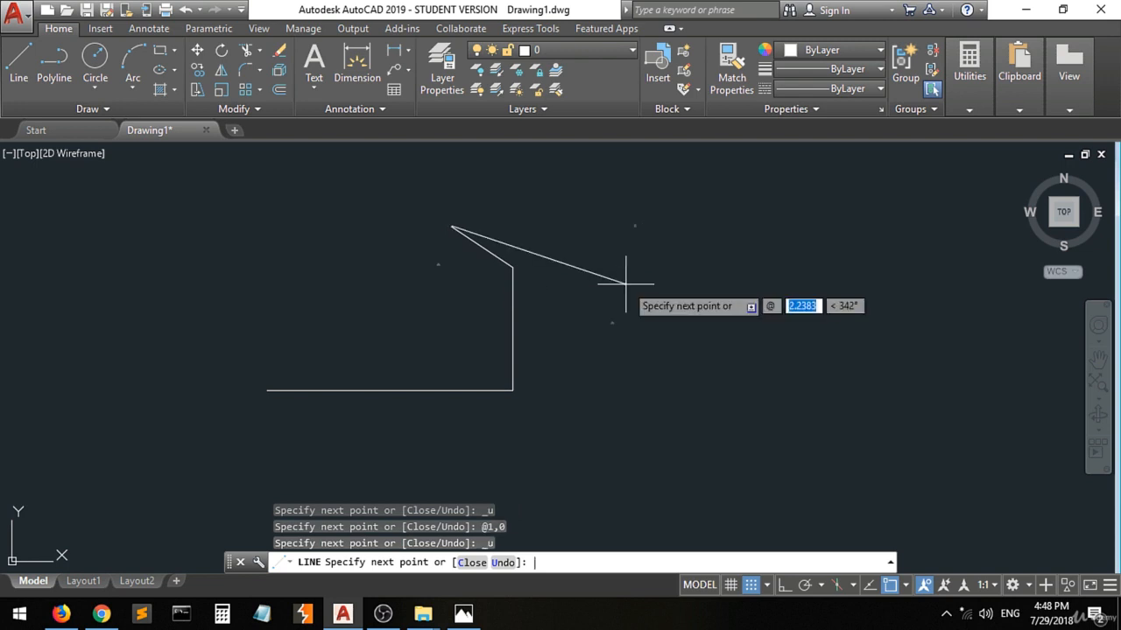
type("-1")
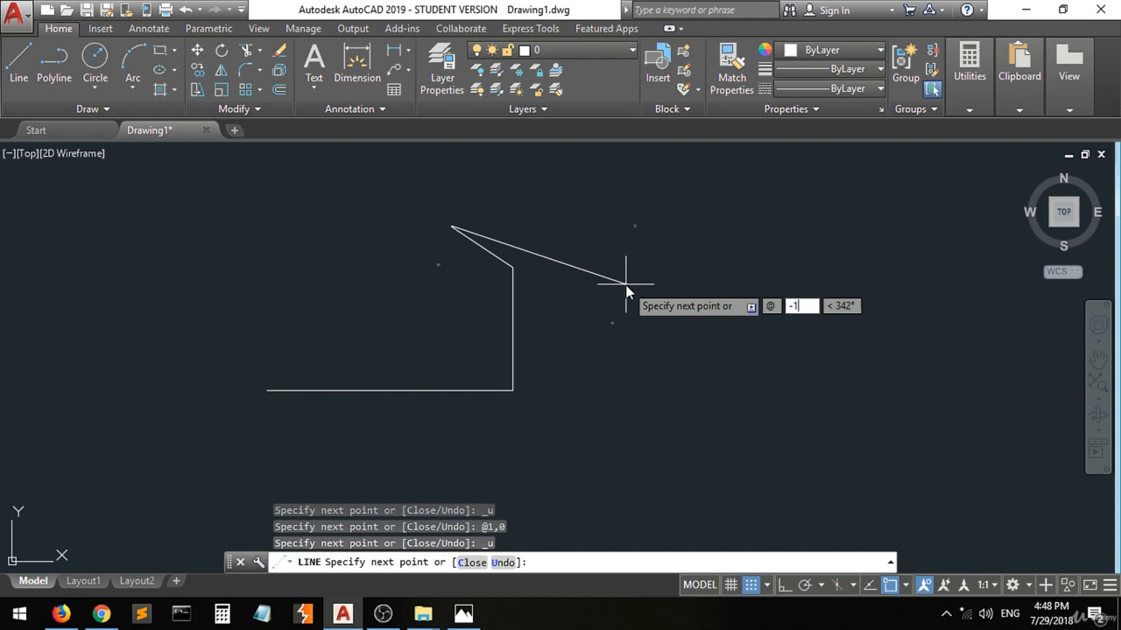
type(",0")
key("Return")
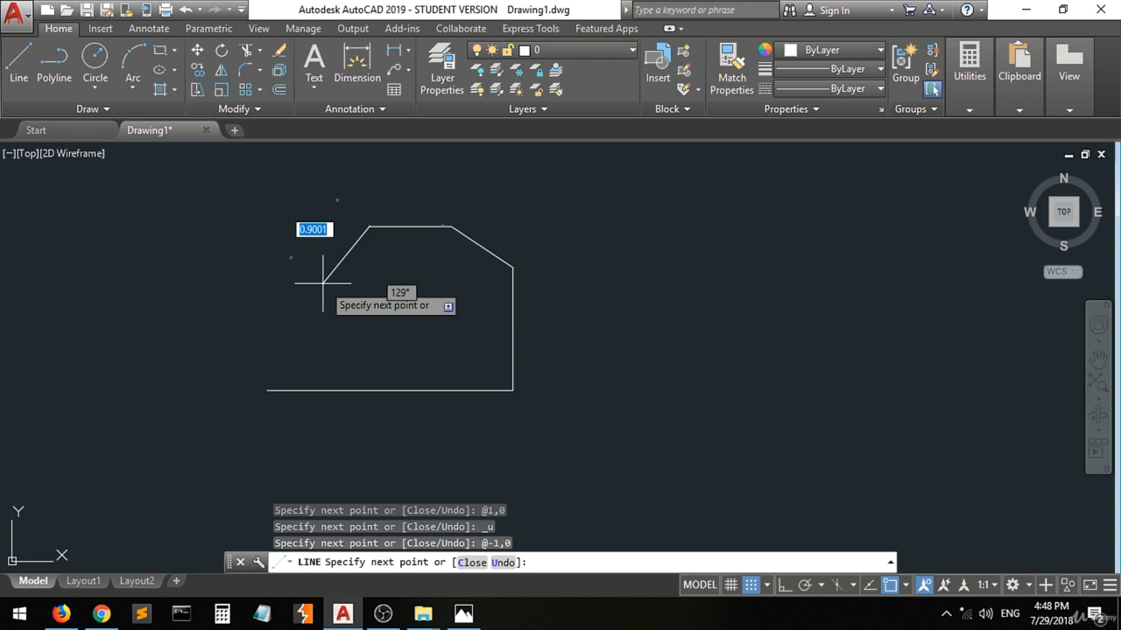
key("Return")
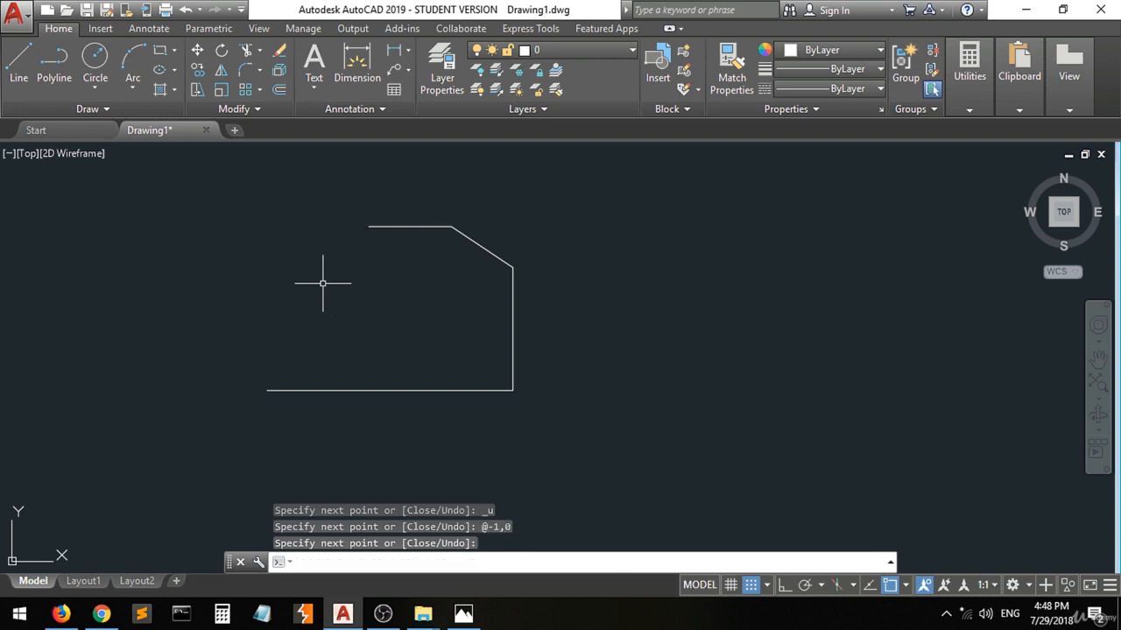
Draw a vertical line 0.25 units long at 90° from the left end of the bottom edge.
left_click(19, 62)
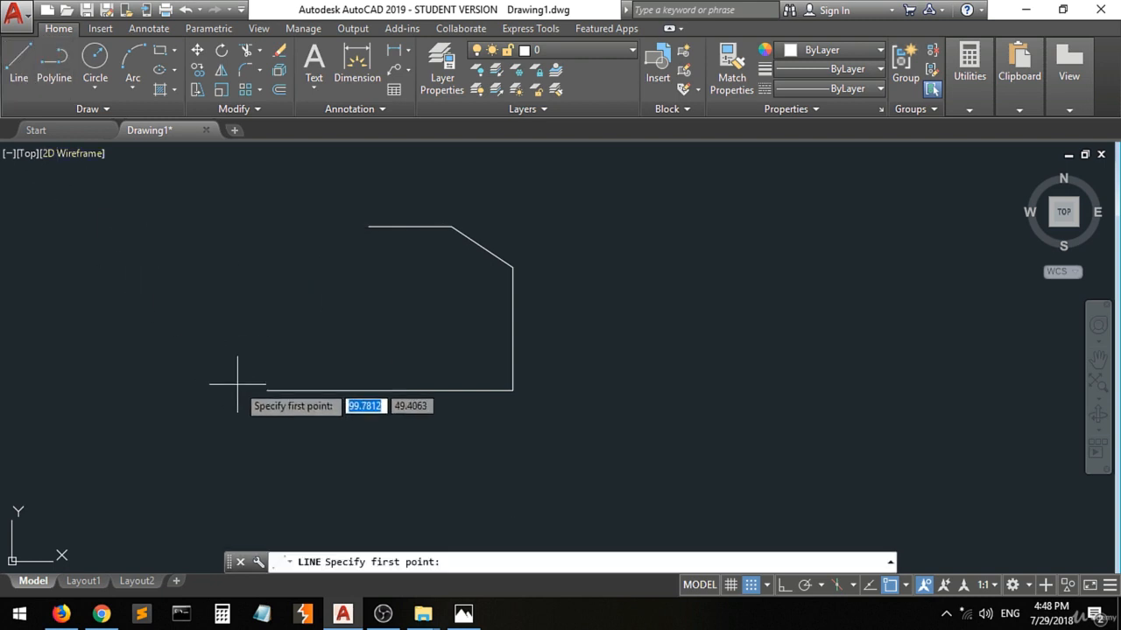
left_click(267, 390)
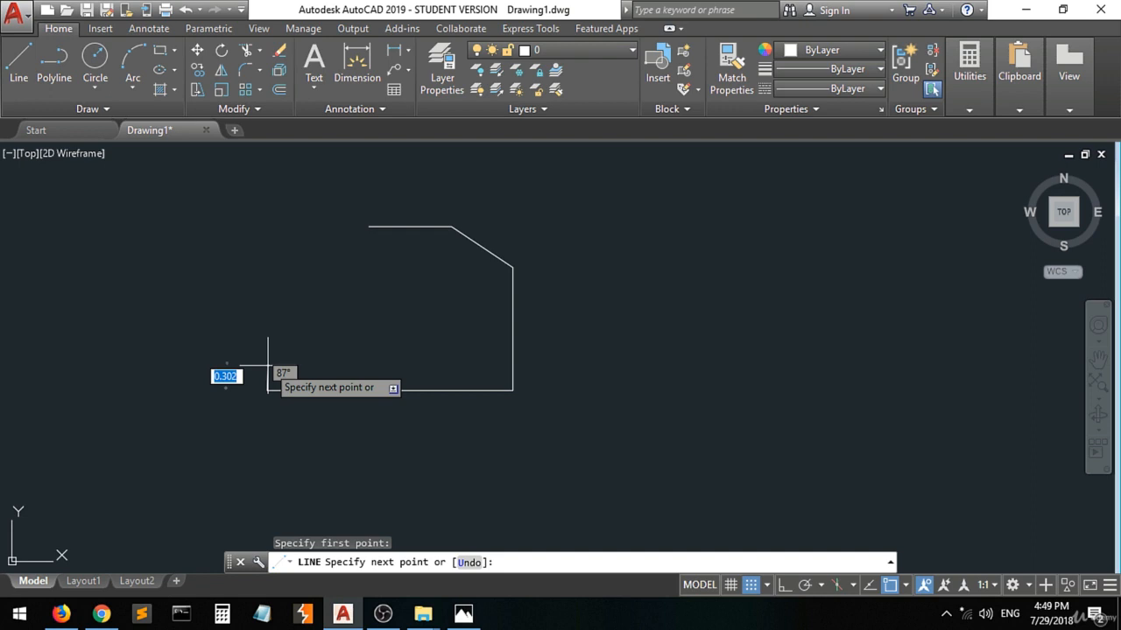
type("@")
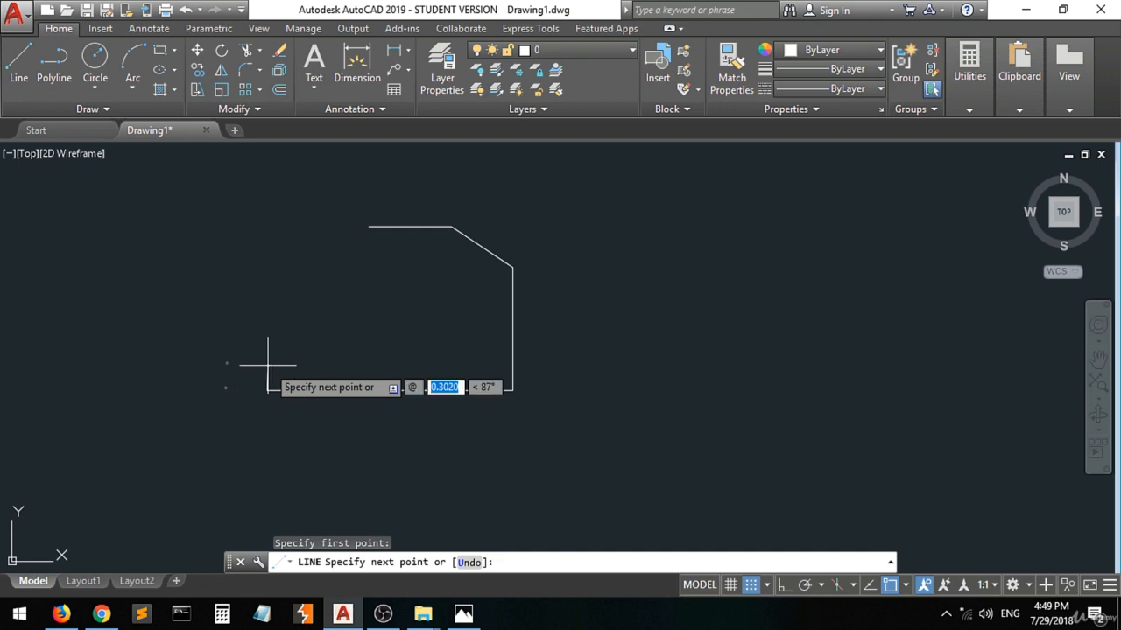
type(".25")
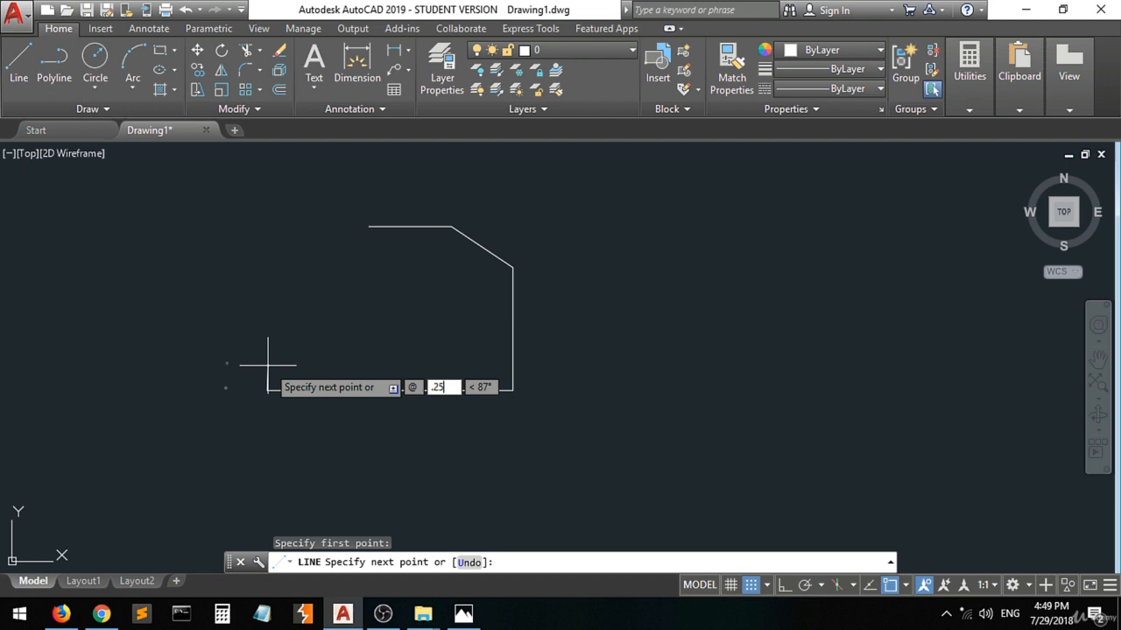
key("Tab")
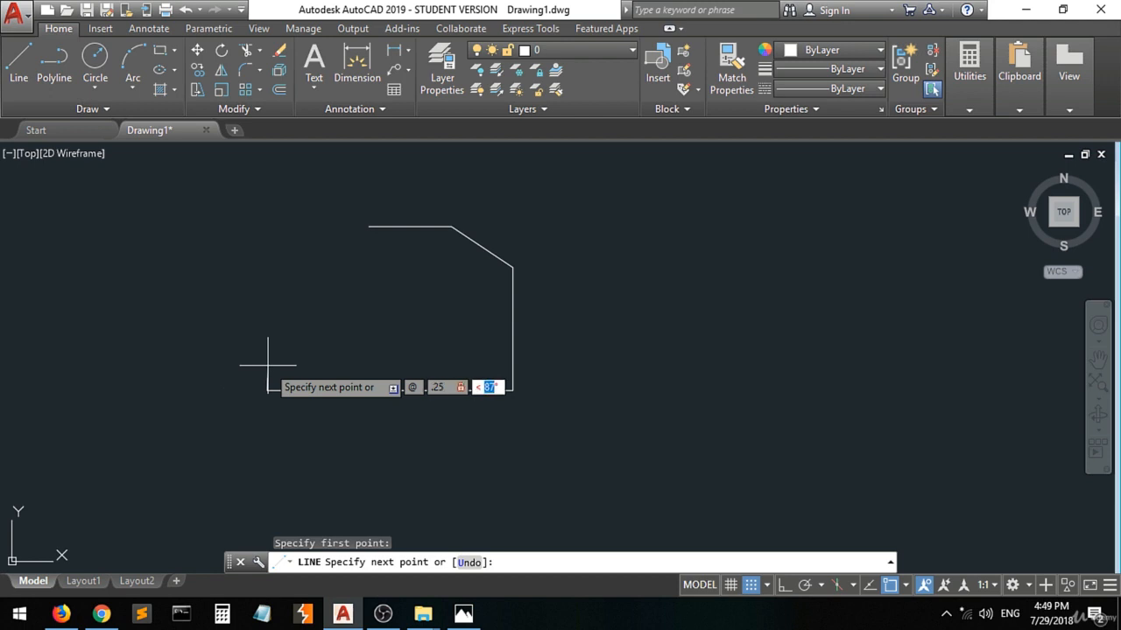
type("90")
key("Return")
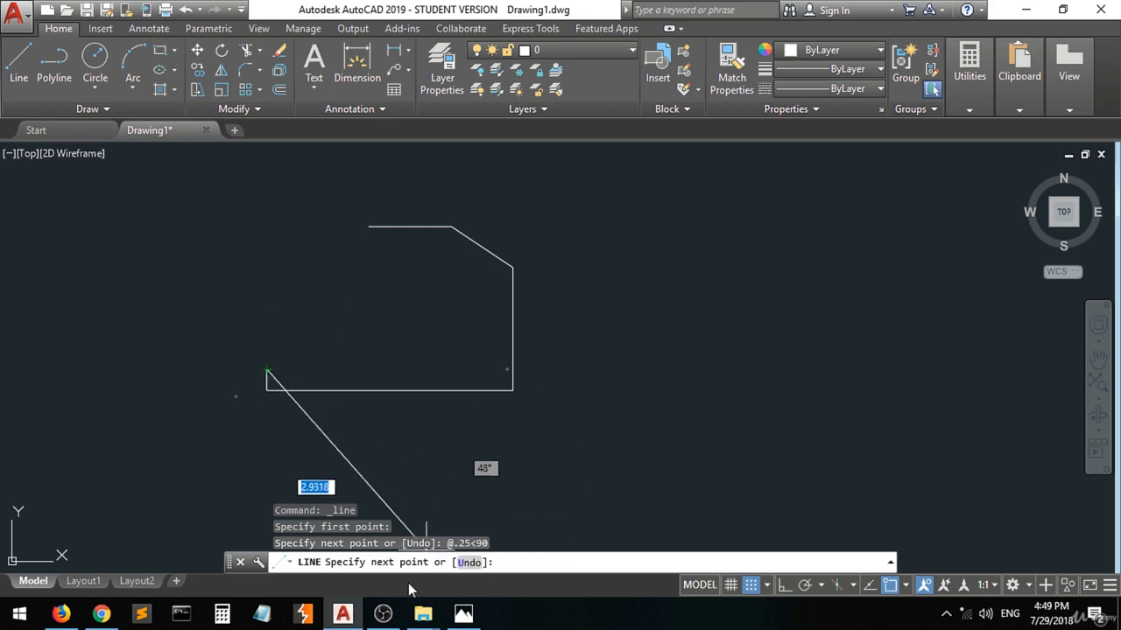
Switch to the reference drawing in Photos, dot both ends of the notch's lower edge and annotate its length as 0.75 in red pen.
left_click(460, 615)
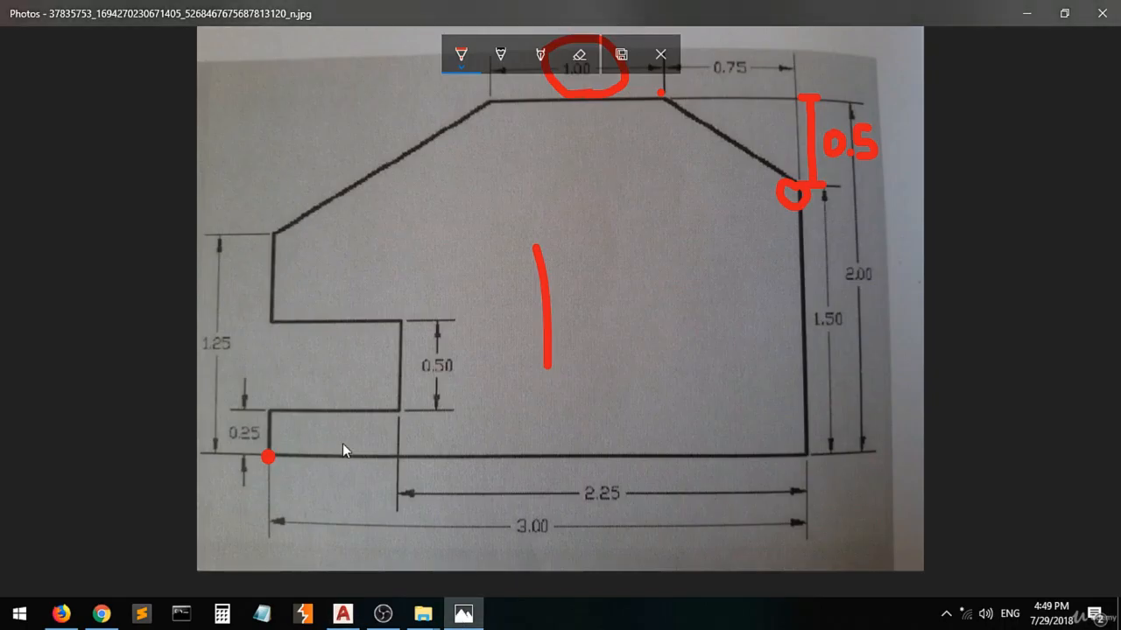
left_click(267, 412)
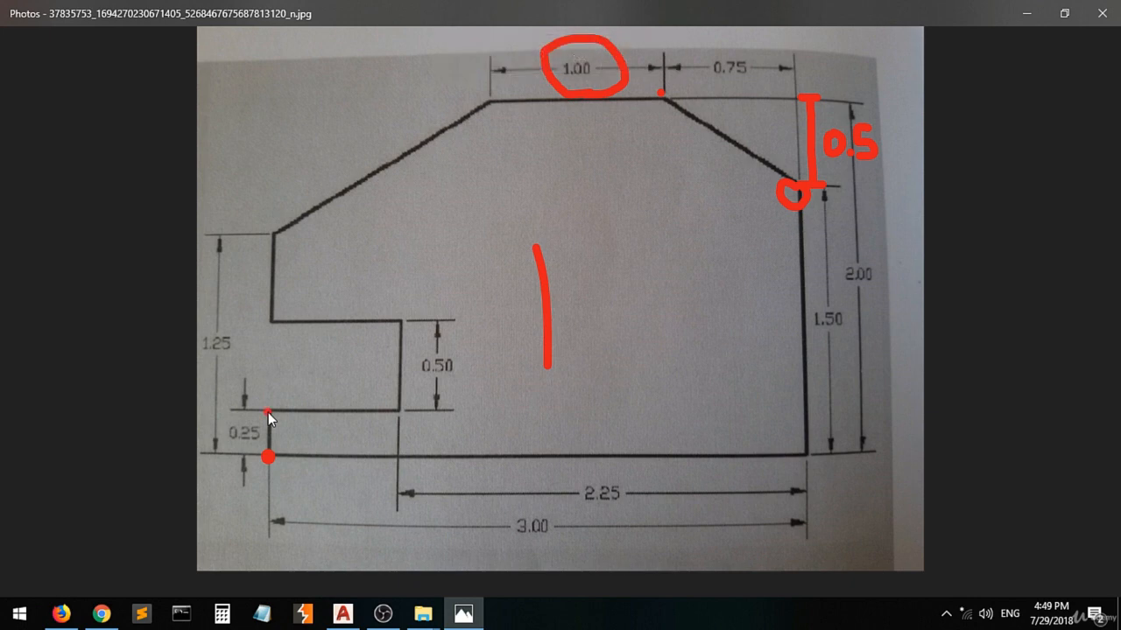
left_click(398, 411)
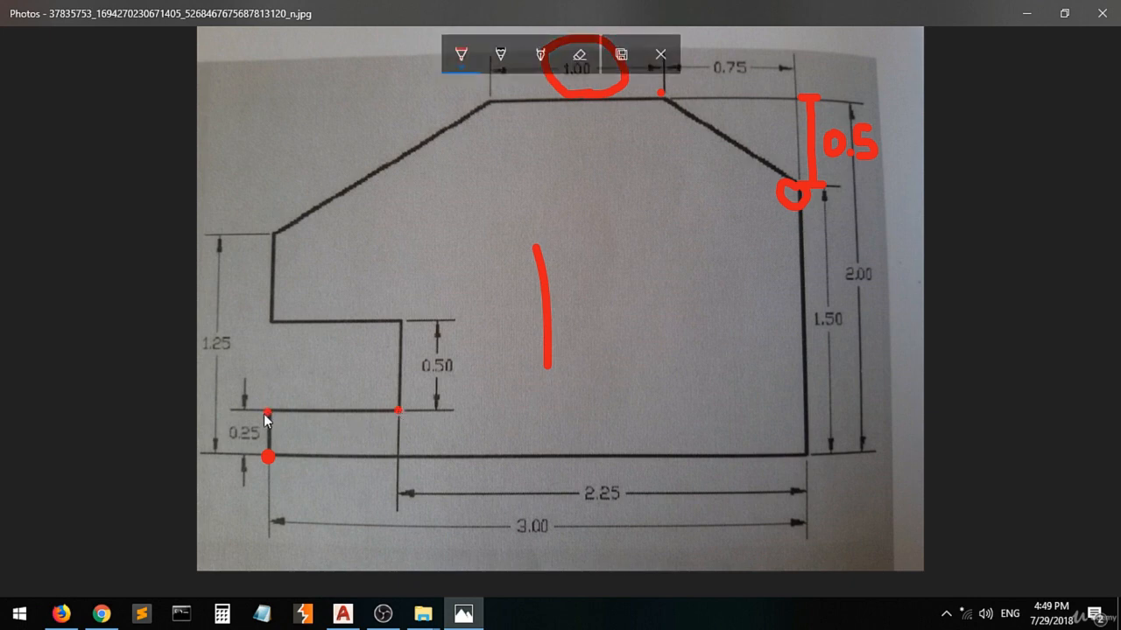
mouse_move(395, 383)
left_mouse_down()
mouse_move(395, 396)
mouse_move(263, 399)
left_mouse_up()
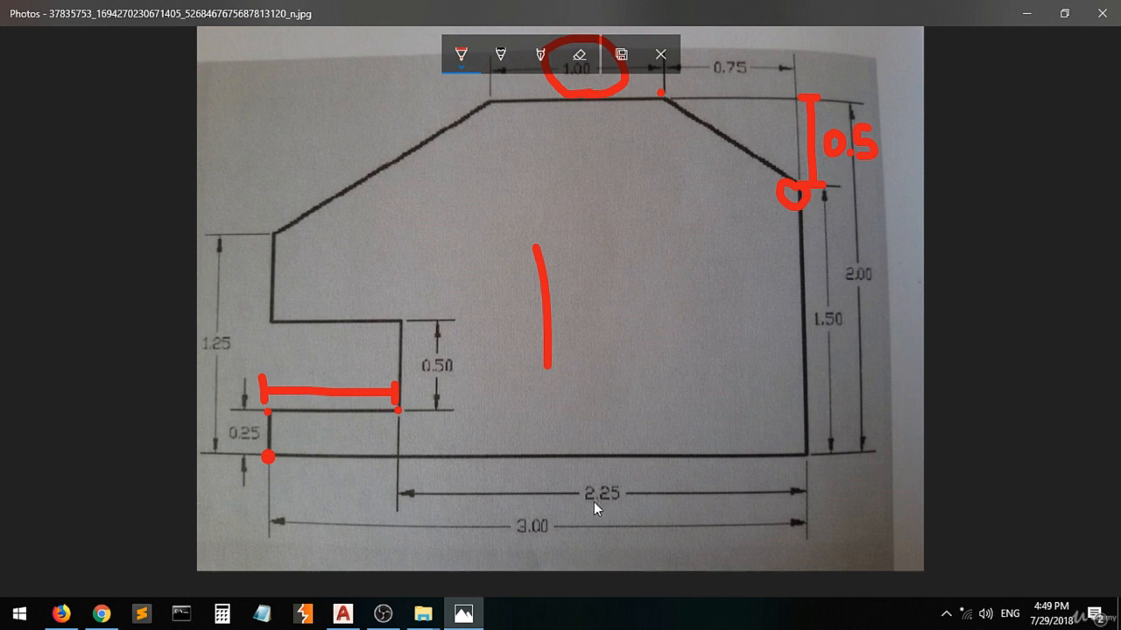
left_click_drag(307, 353, 306, 379)
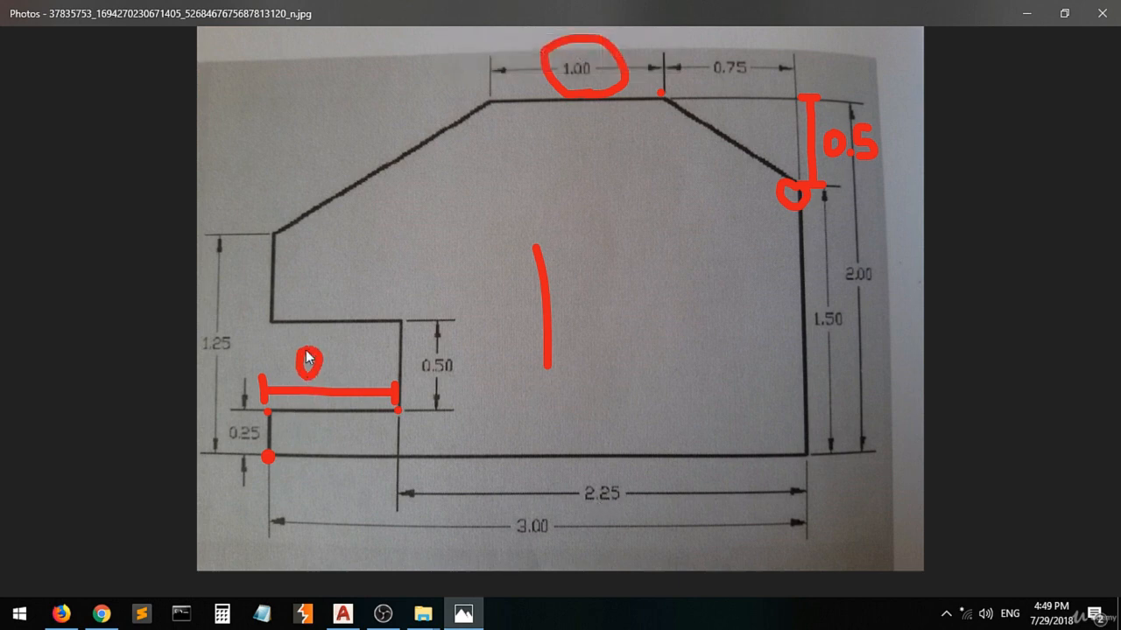
left_click(324, 371)
left_click_drag(335, 339, 369, 364)
Return to AutoCAD and draw the notch's lower edge 0.75 units long at 0° from the short vertical's upper end.
left_click(342, 614)
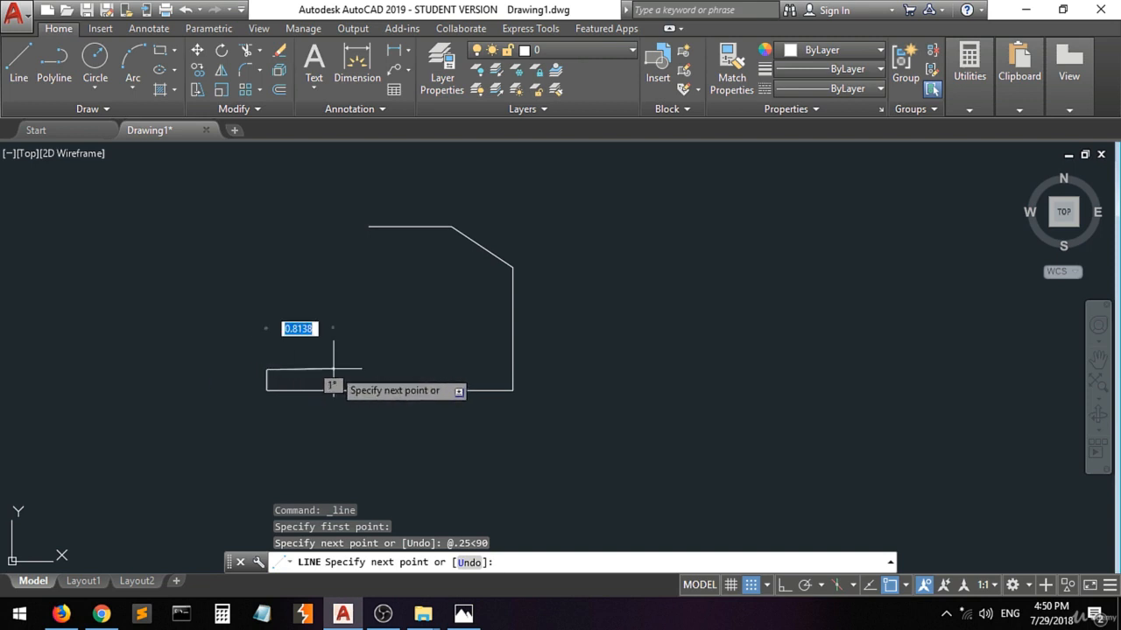
type("@")
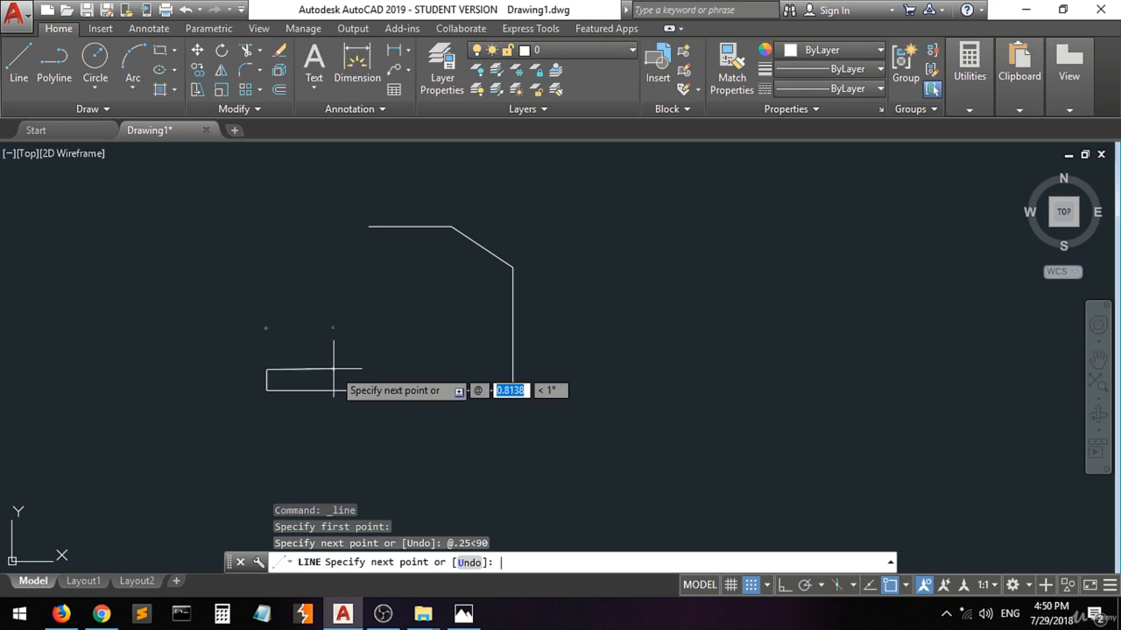
type(".75")
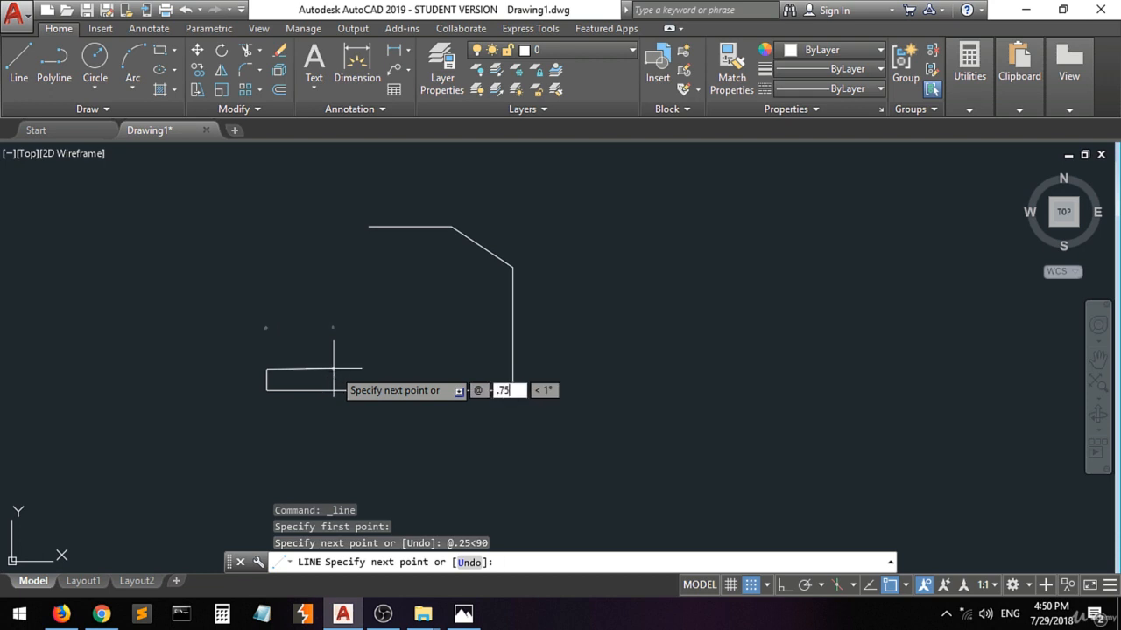
key("Tab")
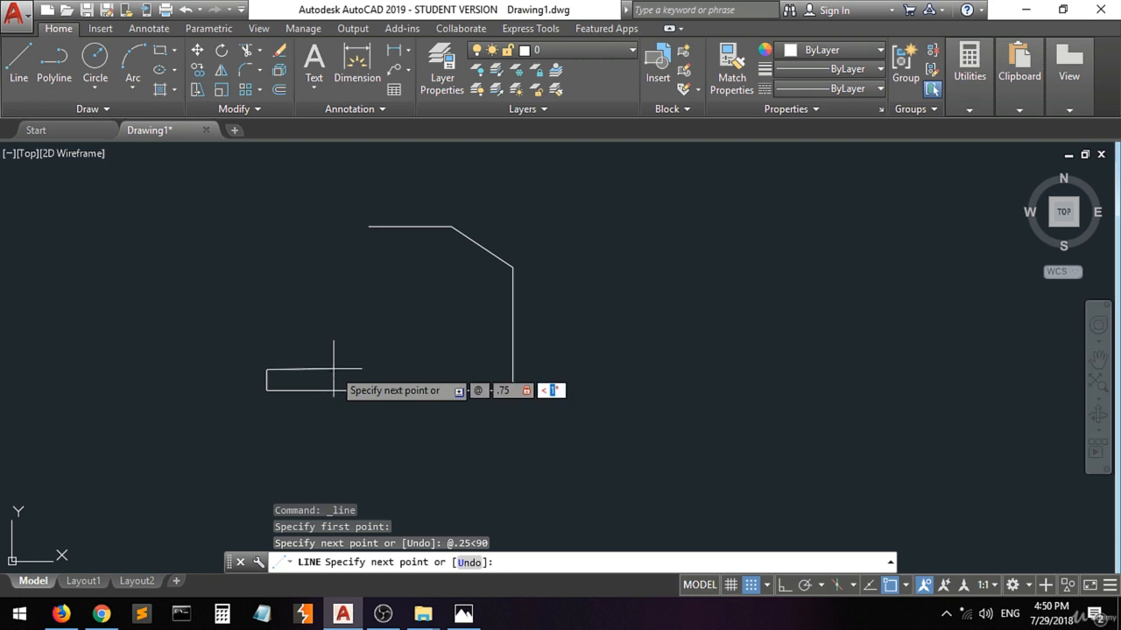
type("0")
key("Return")
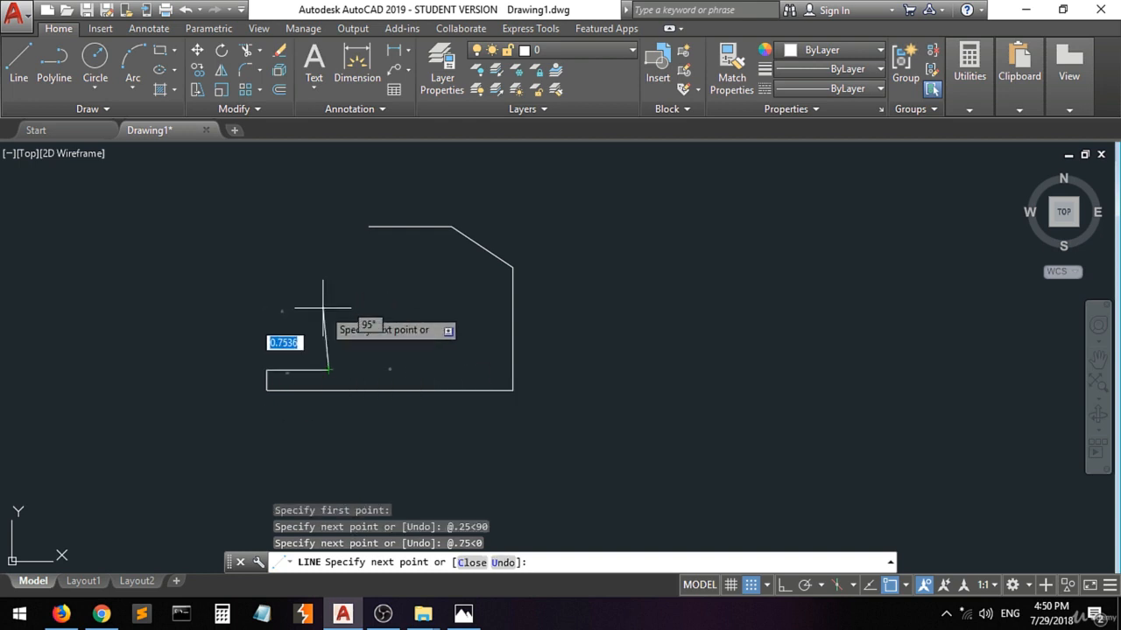
Check the reference in Photos, return to AutoCAD and draw the notch's vertical edge 0.5 units long at 90°.
left_click(463, 614)
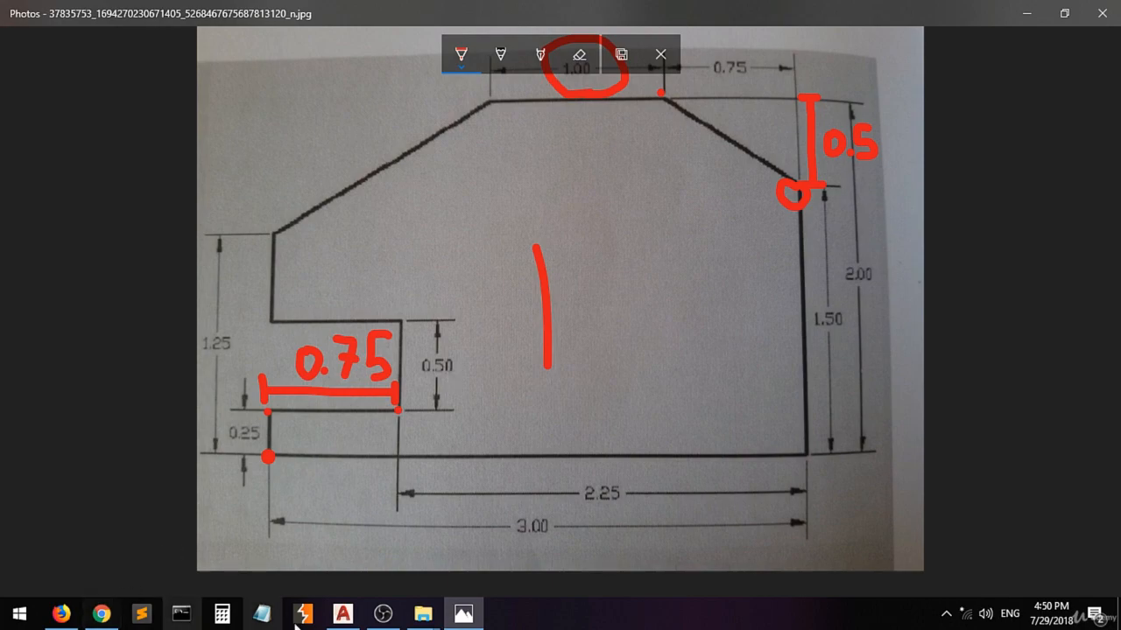
left_click(343, 614)
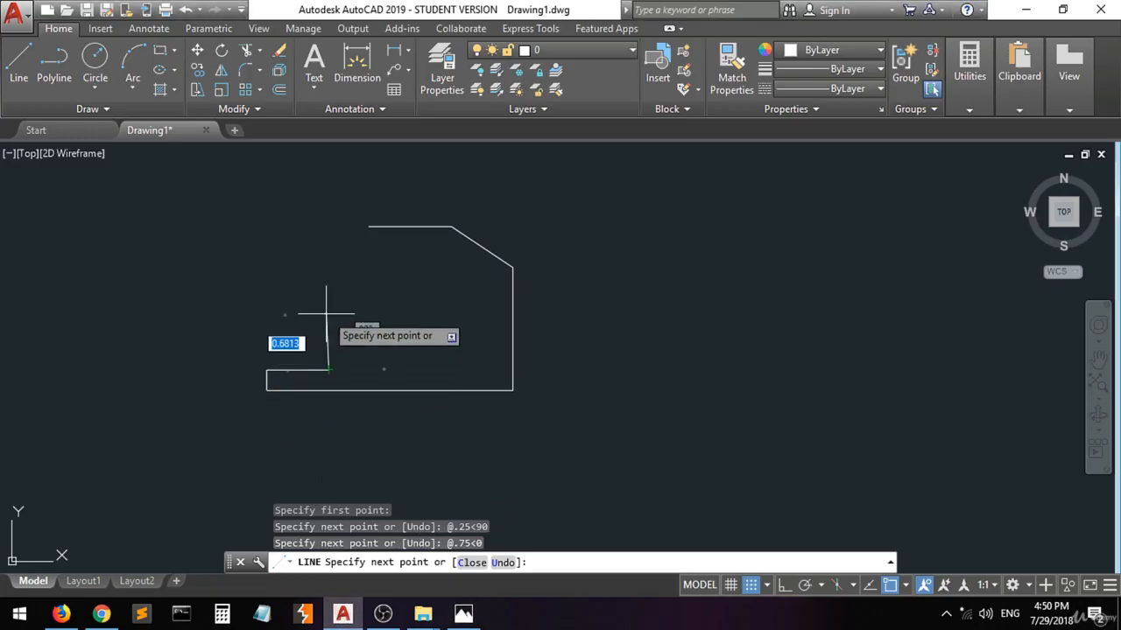
type("@.5")
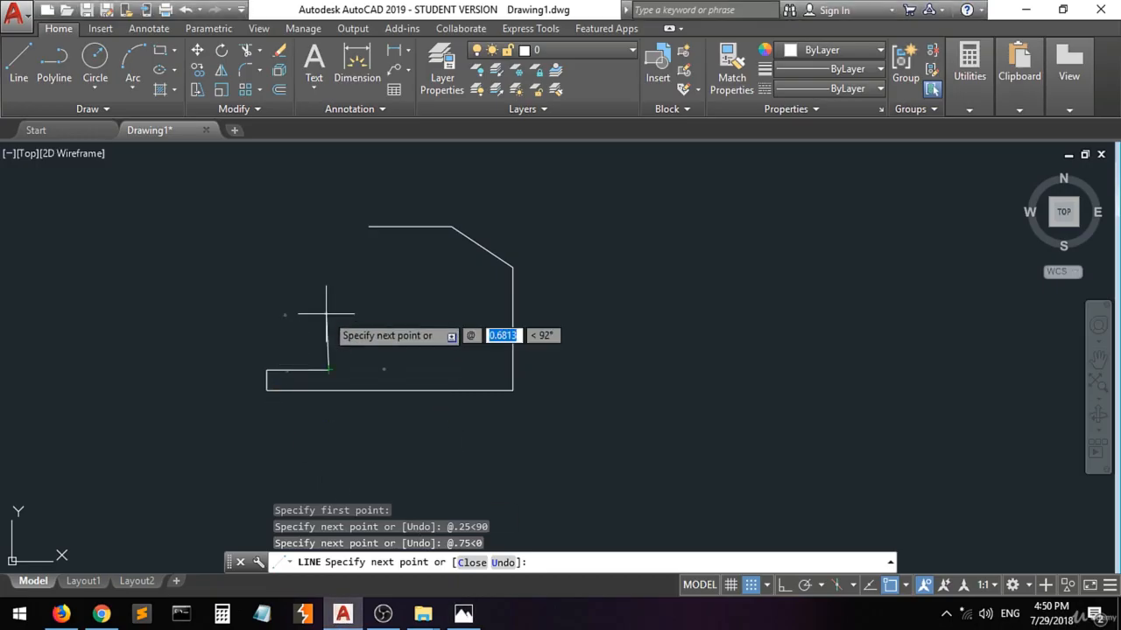
key("Tab")
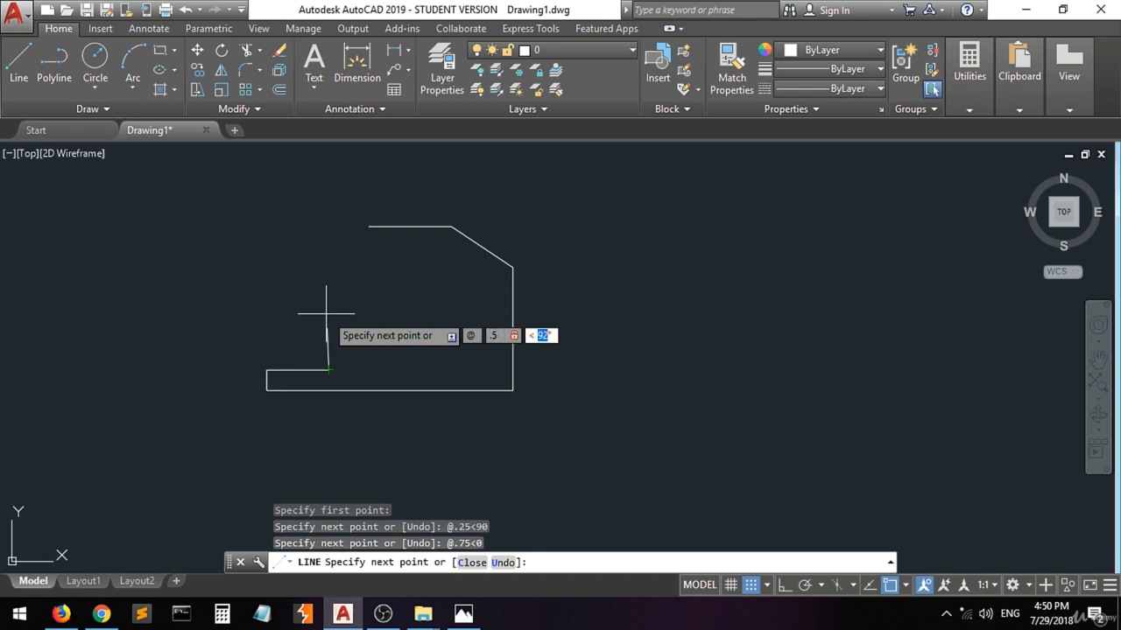
type("90")
key("Return")
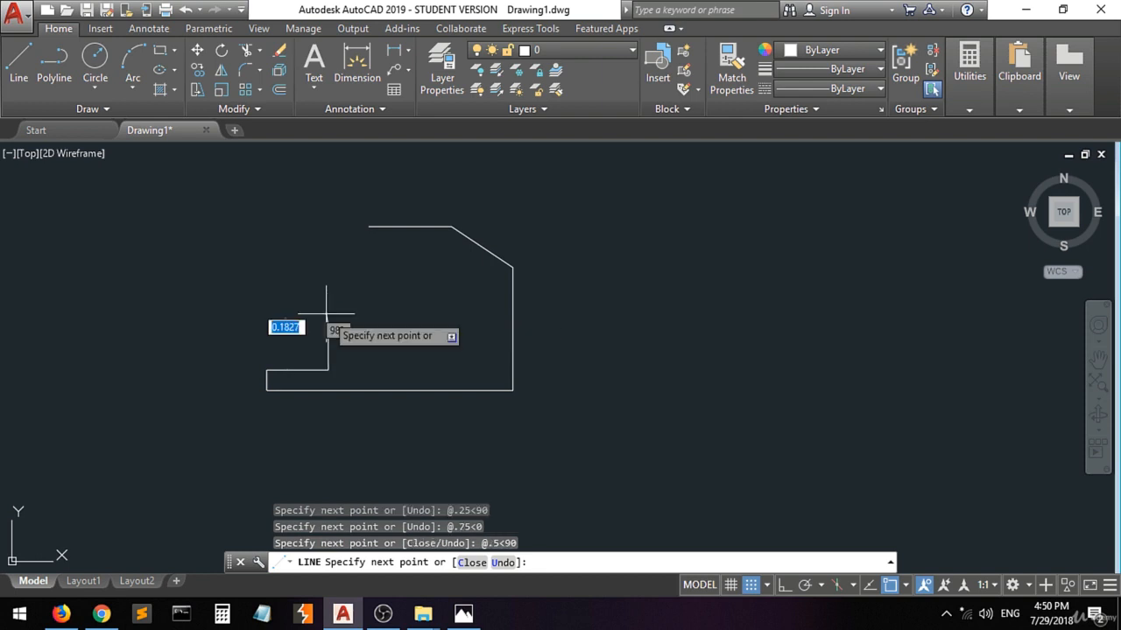
Switch to Photos, mark both ends of the notch's upper edge with pen dots and return to AutoCAD.
left_click(463, 613)
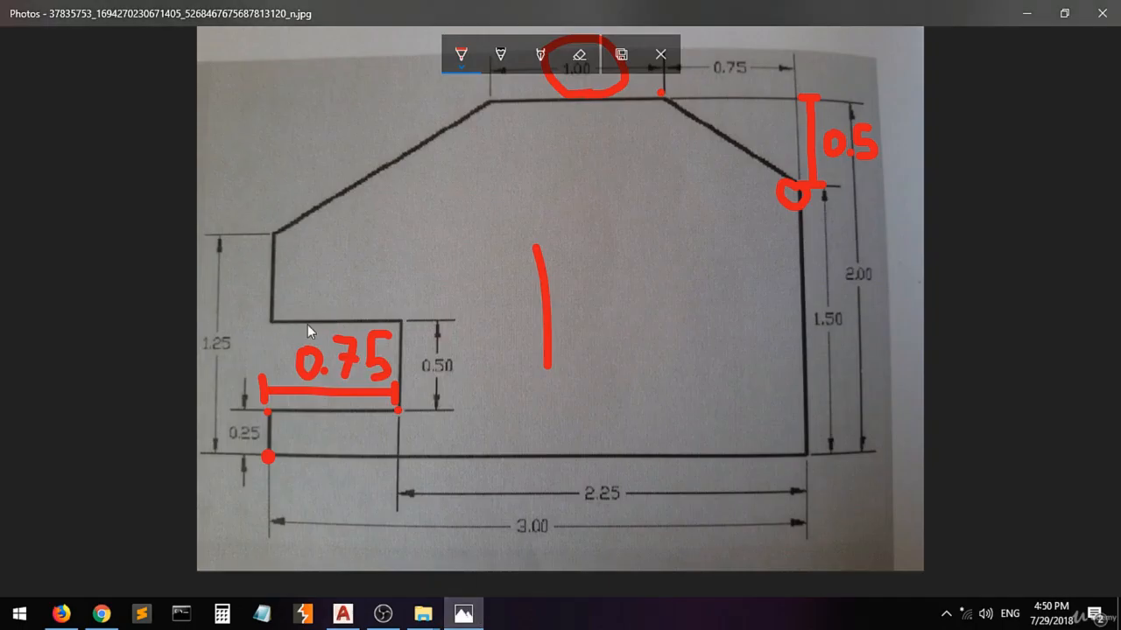
left_click(401, 321)
left_click(272, 322)
left_click(343, 613)
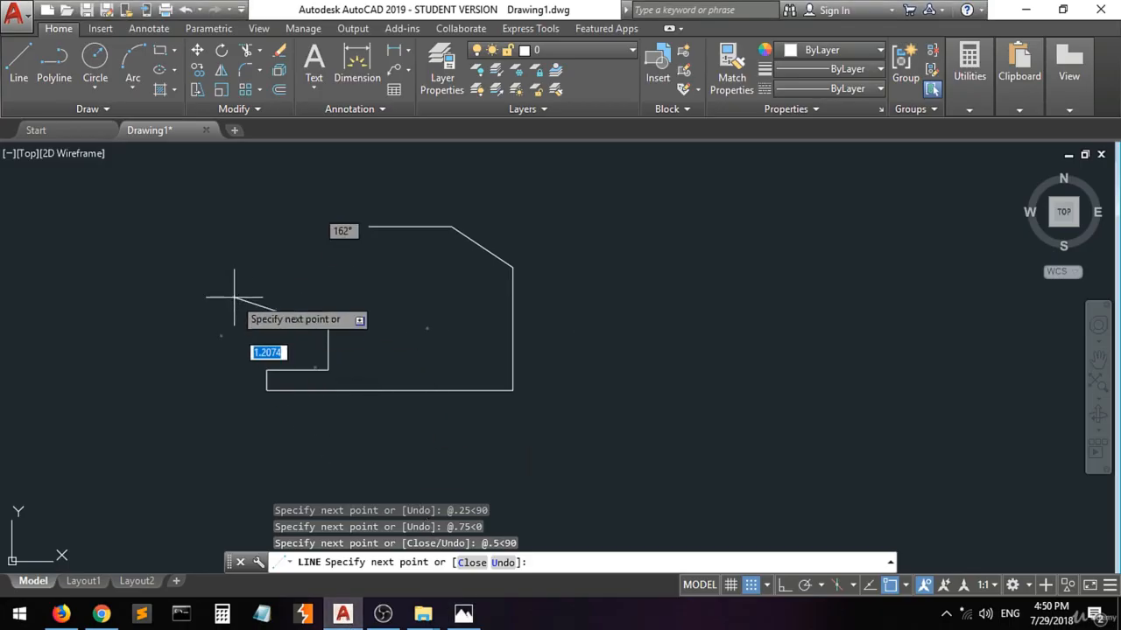
key("F8")
type("-.75")
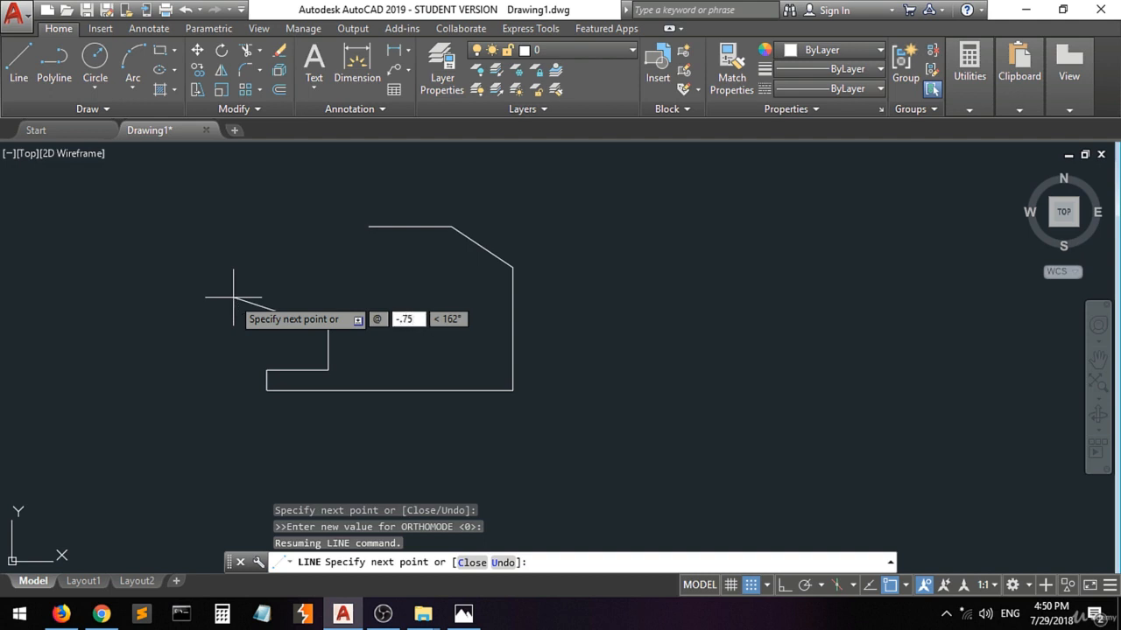
key("Tab")
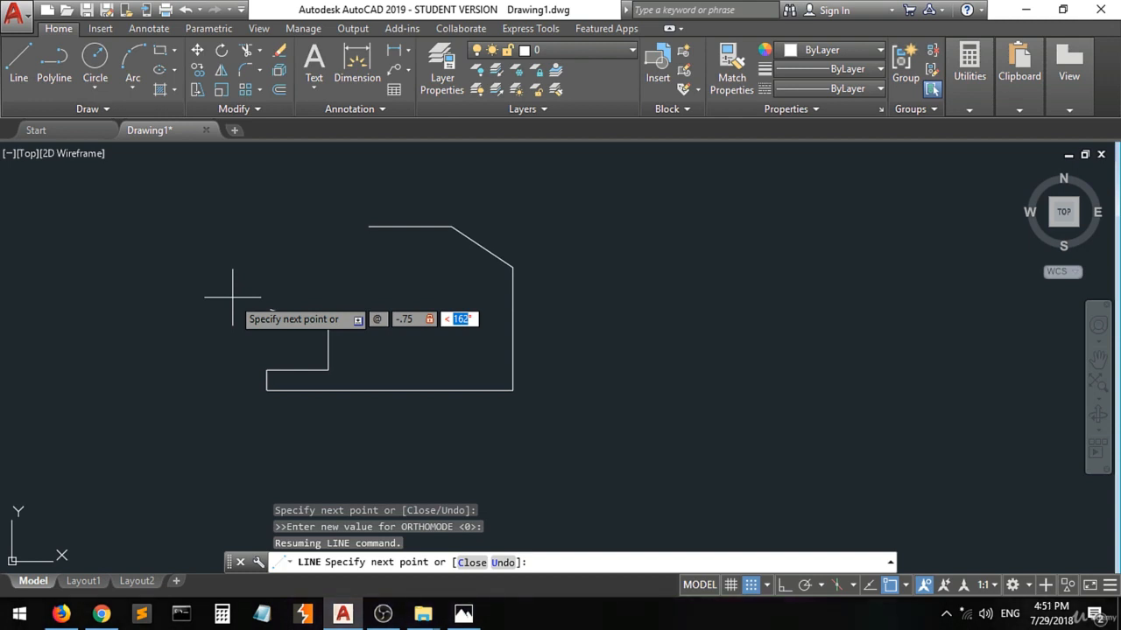
Undo the last line segment and redraw the notch's vertical edge 0.5 units long at 90°.
key("ctrl+z")
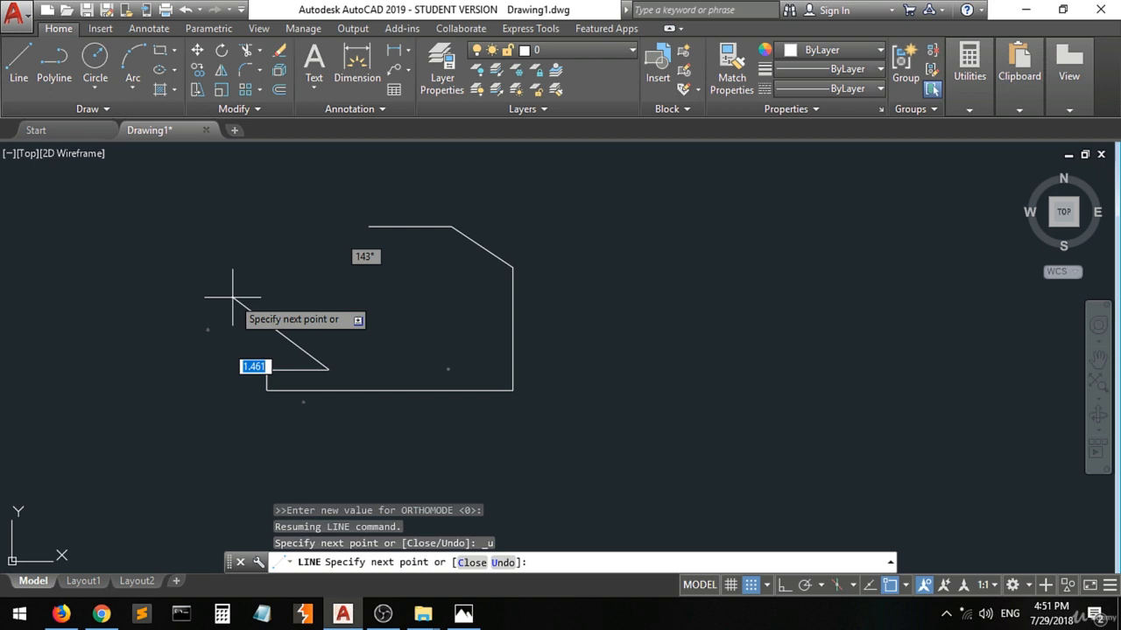
type("@")
type(".5")
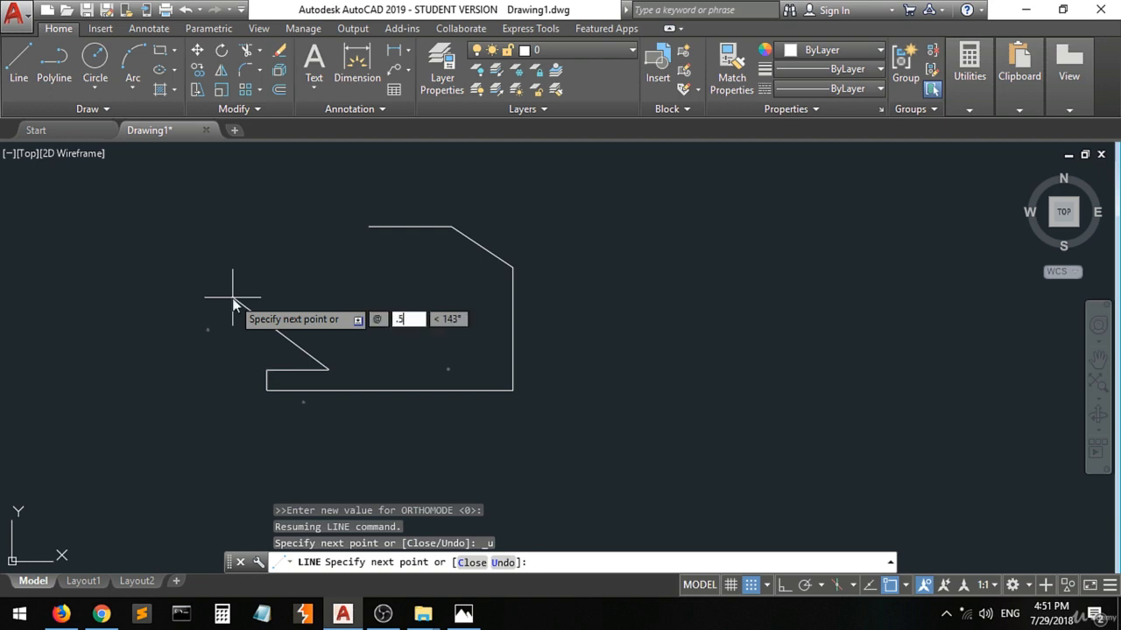
key("Tab")
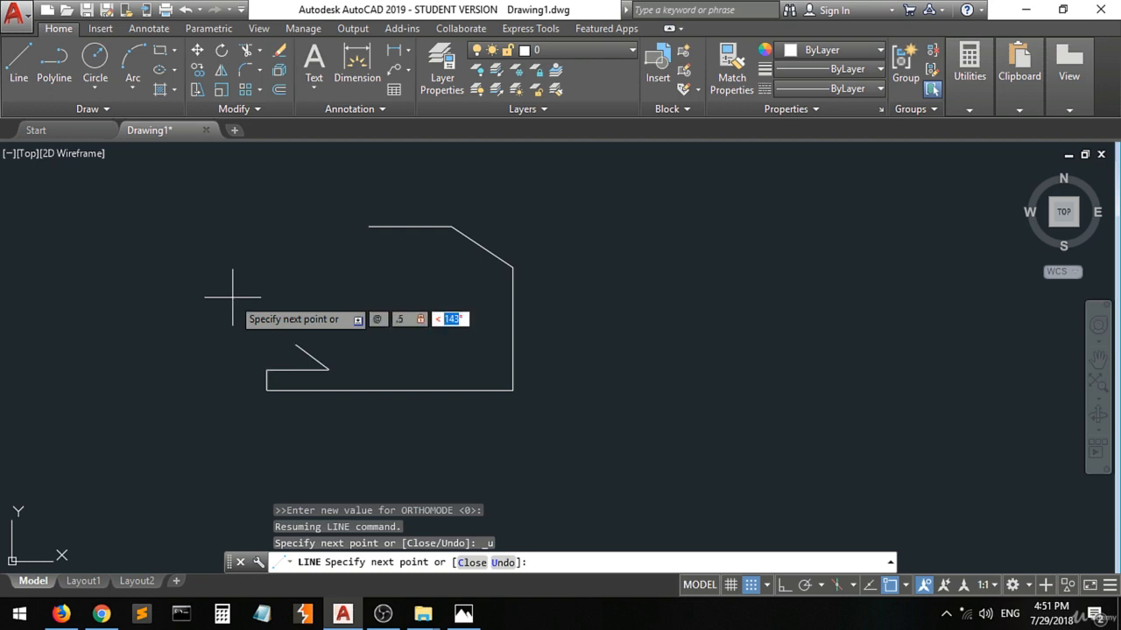
type("90")
key("Return")
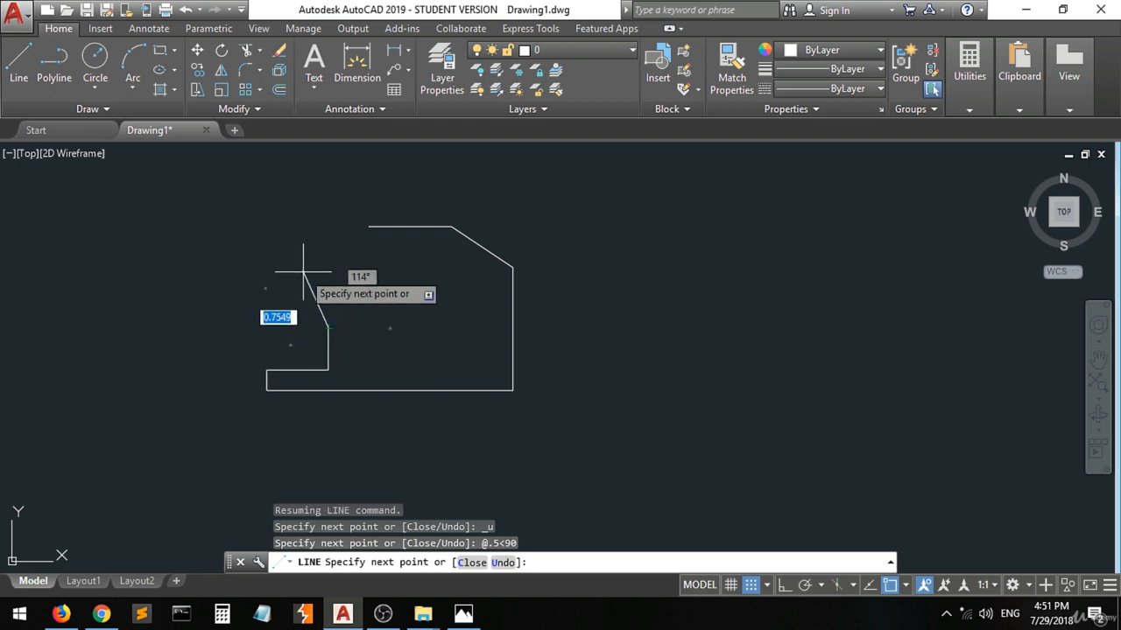
Try to draw the notch's upper edge with the relative polar coordinates @-.75<180.
type("@")
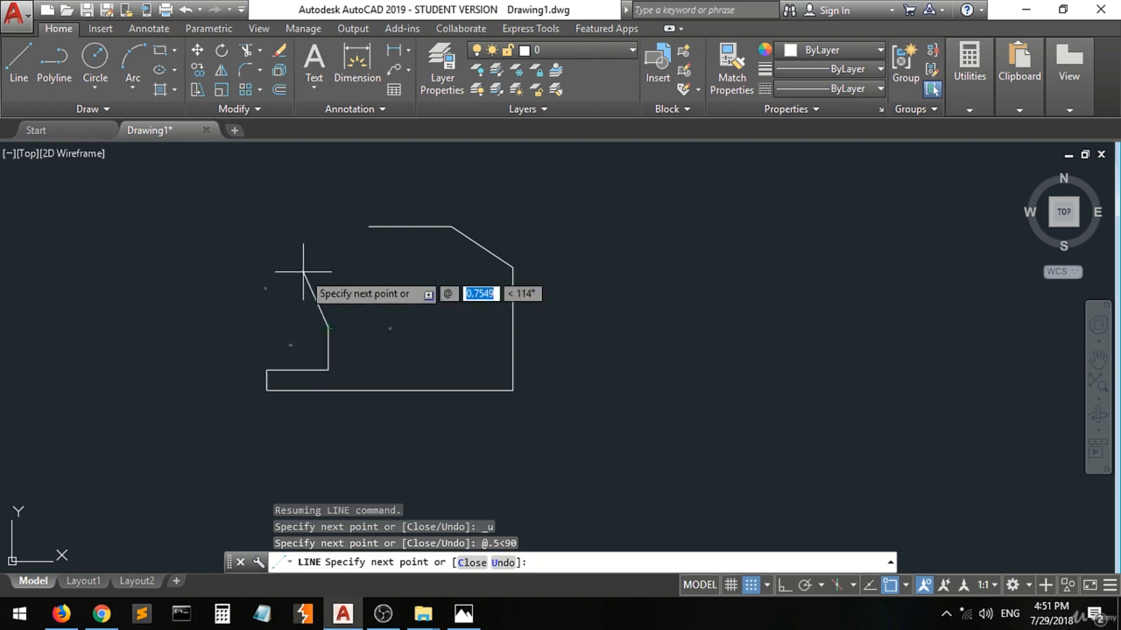
type(".75")
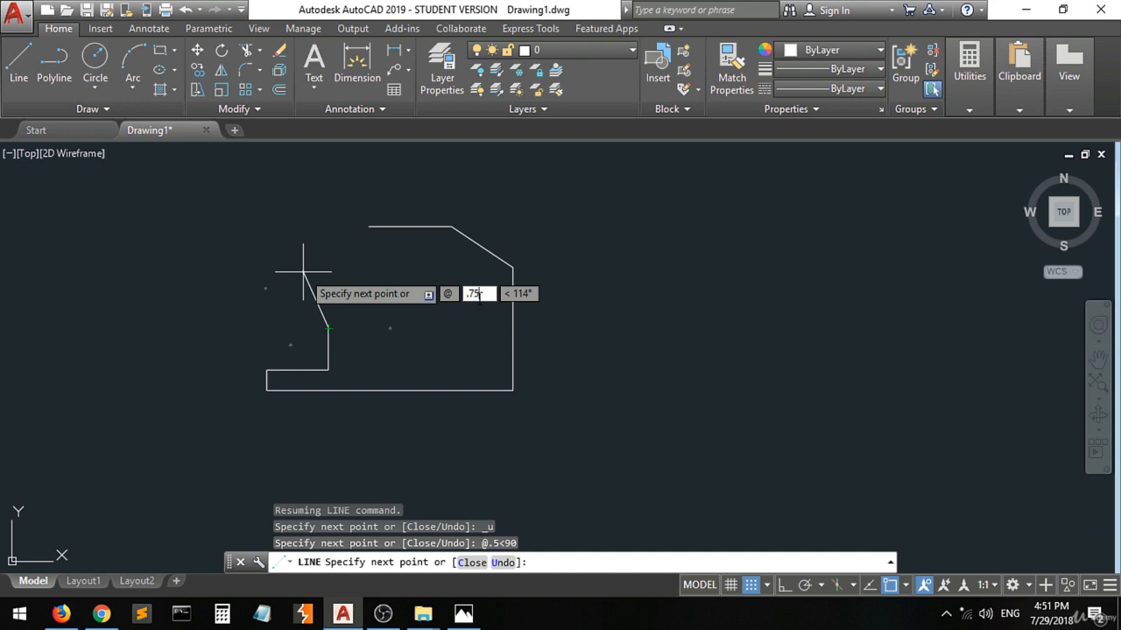
key("BackSpace")
key("BackSpace")
key("BackSpace")
type("-.75")
key("Tab")
type("180")
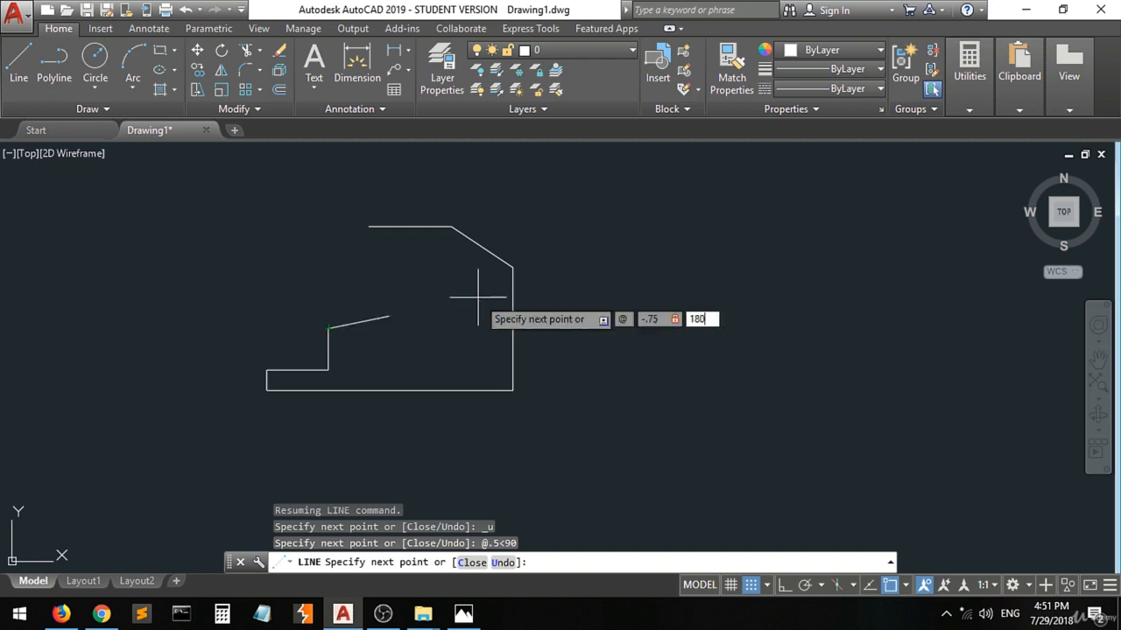
key("Return")
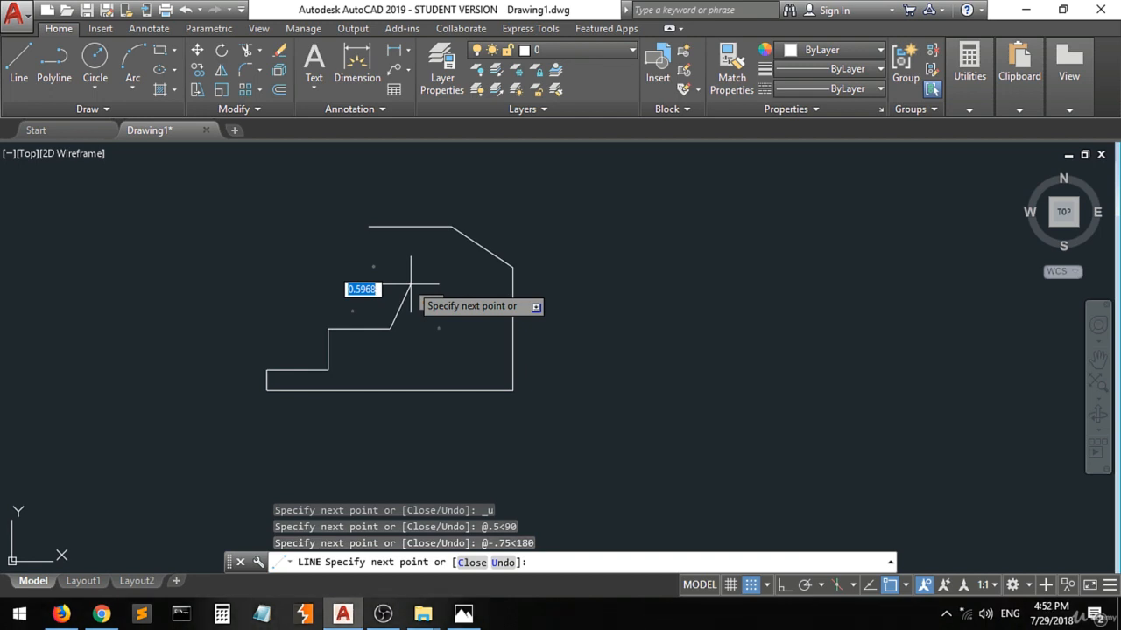
Undo the @-.75<180 segment and draw the notch's upper edge 0.75 units long at 180°.
type("u")
key("Return")
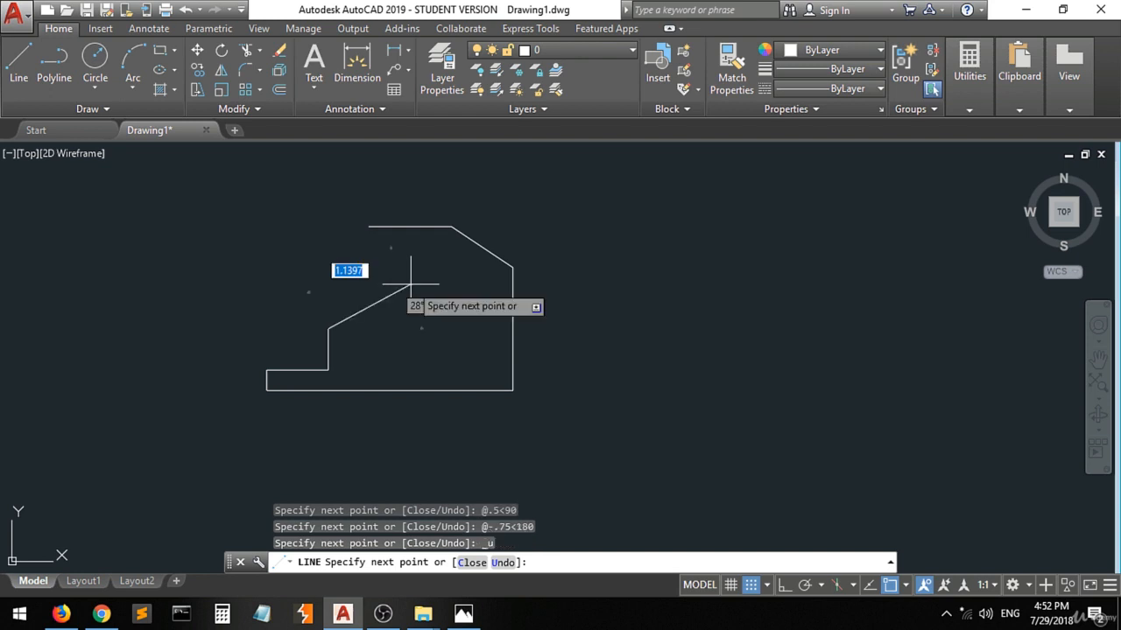
type("@")
type(".75")
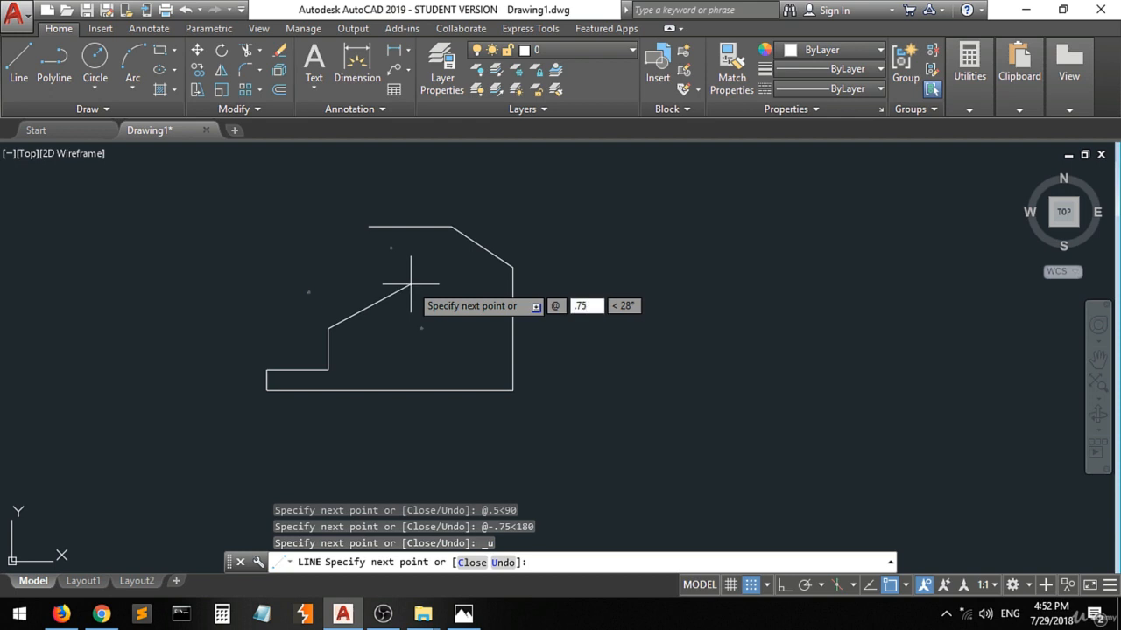
key("Tab")
type("180")
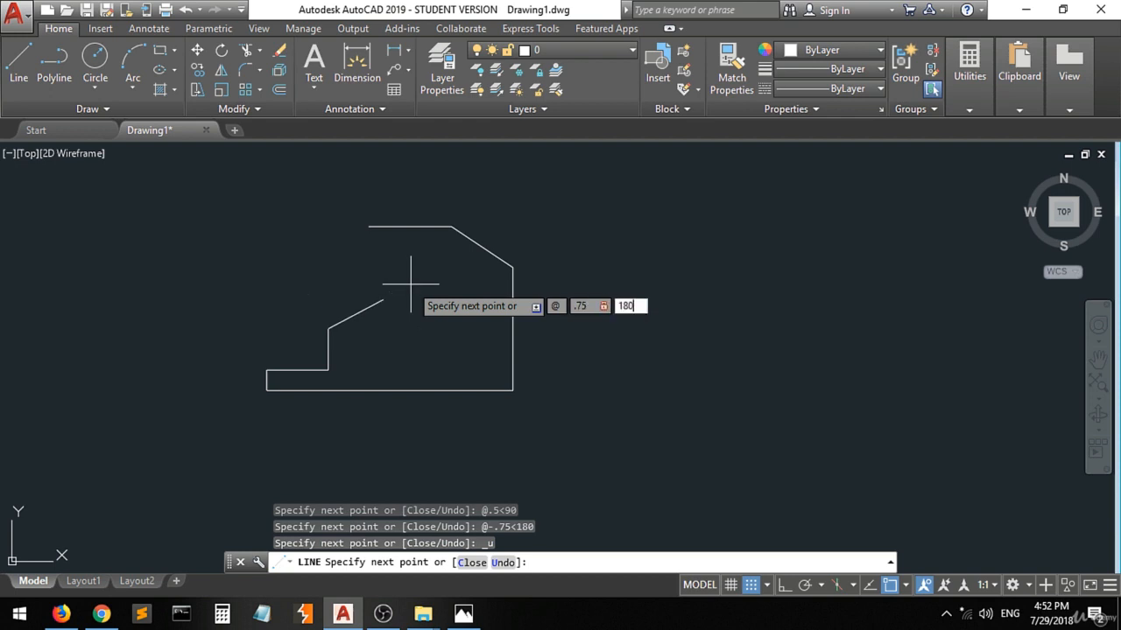
key("Return")
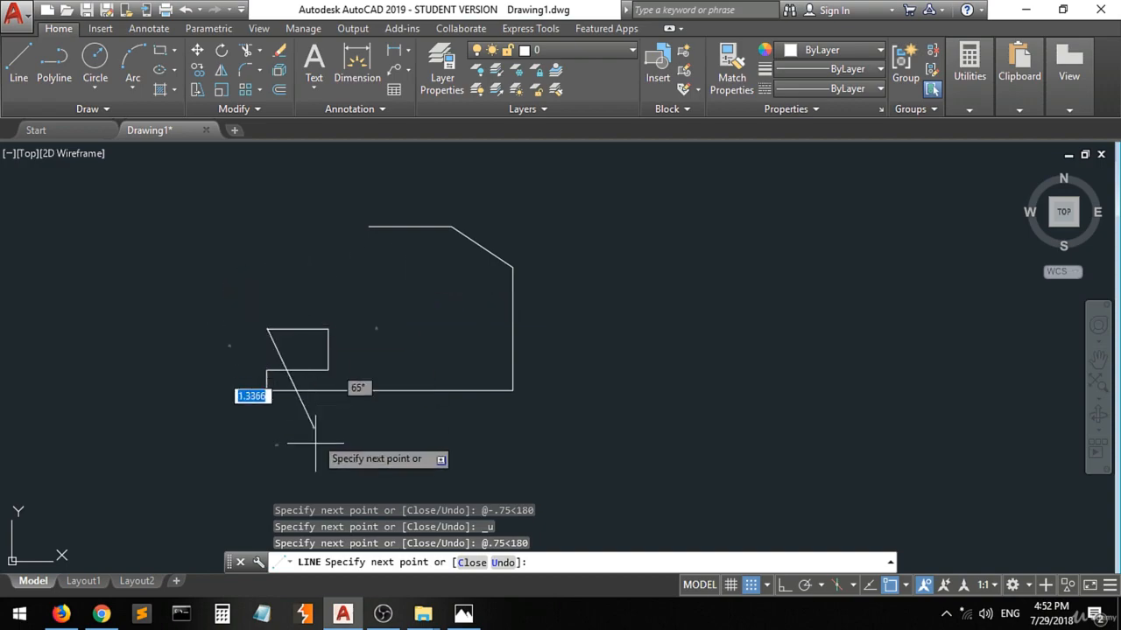
Switch to Photos, mark the upper end of the profile's left edge with a pen dot, write 0.5 beside that edge and return to AutoCAD.
left_click(456, 617)
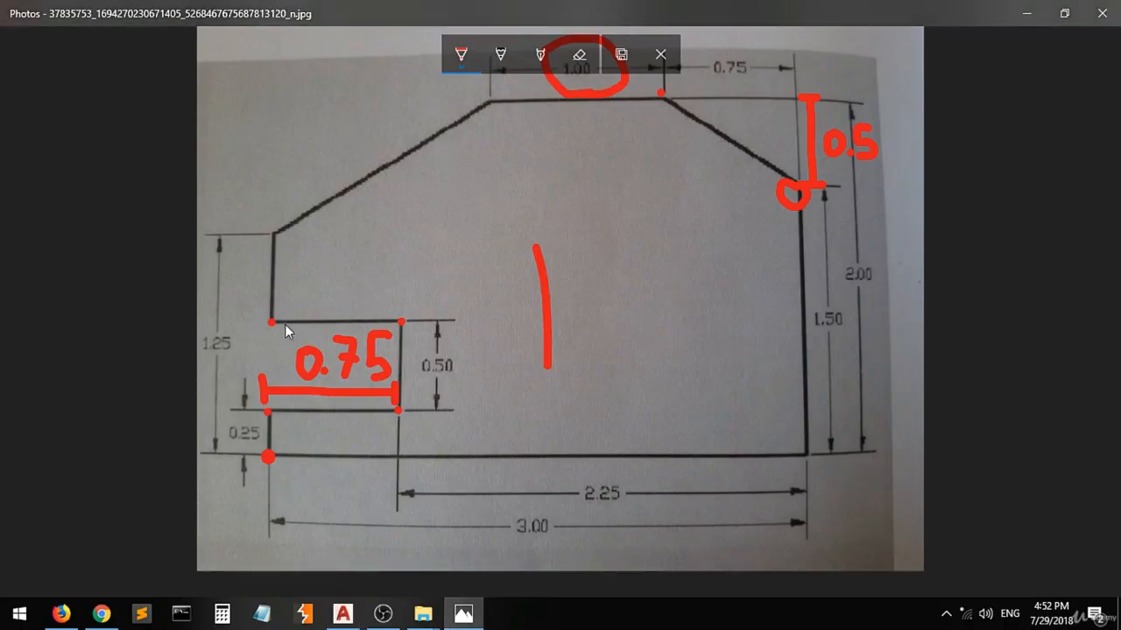
left_click(275, 227)
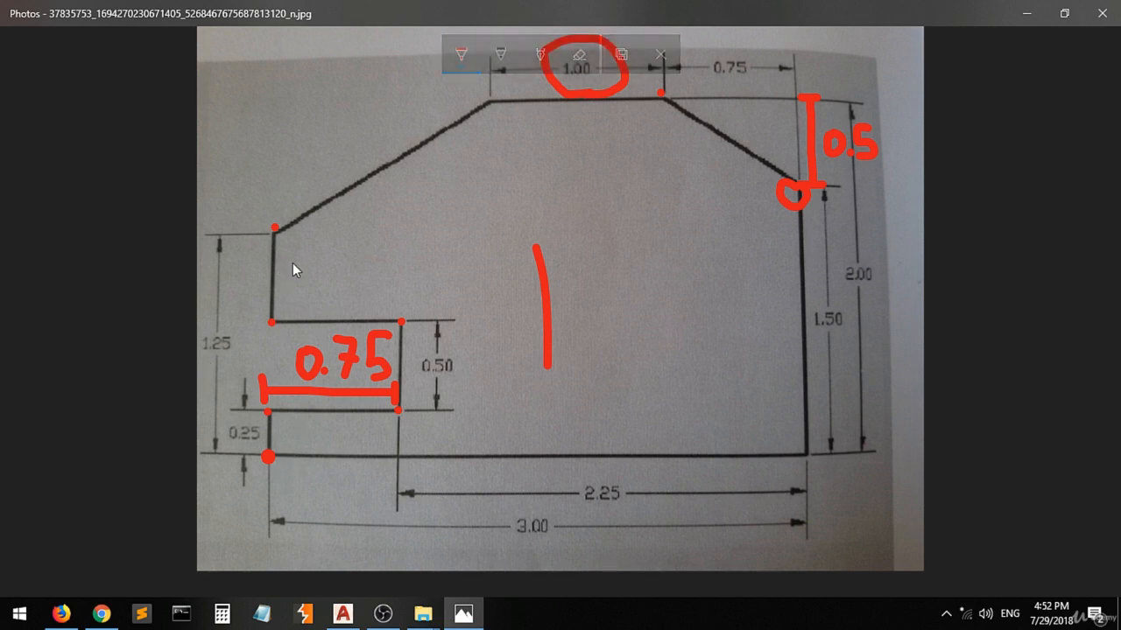
left_click_drag(293, 263, 293, 280)
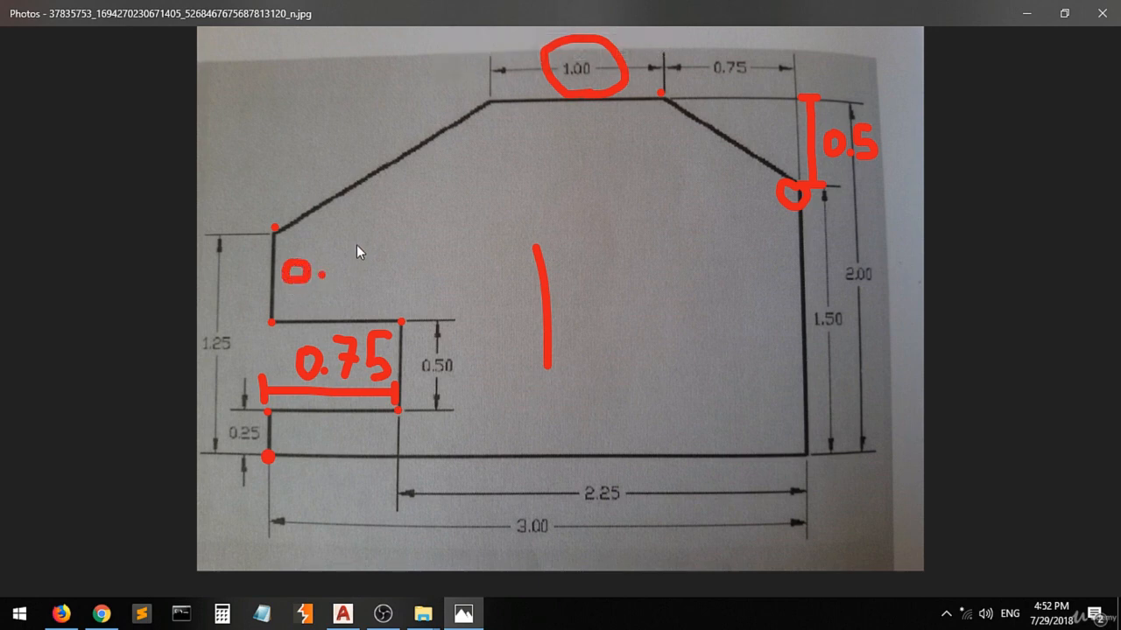
left_click_drag(354, 242, 357, 269)
left_click(343, 613)
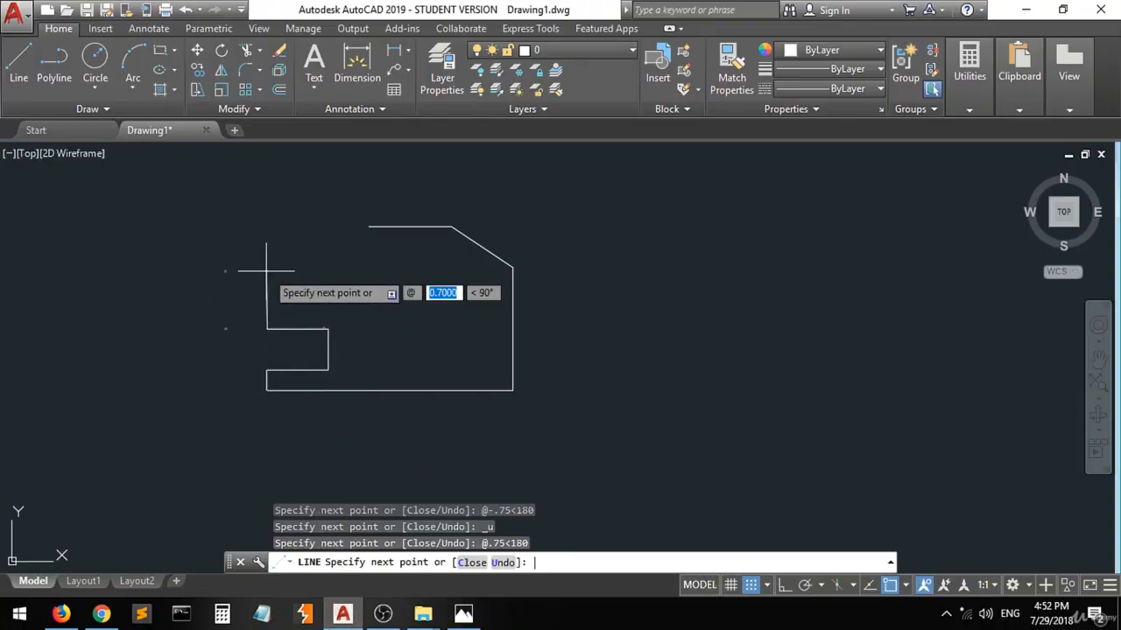
Draw the upper left vertical edge 0.5 units long at 90° and close the profile with a sloped line to the top edge's open end.
type(".5")
key("Tab")
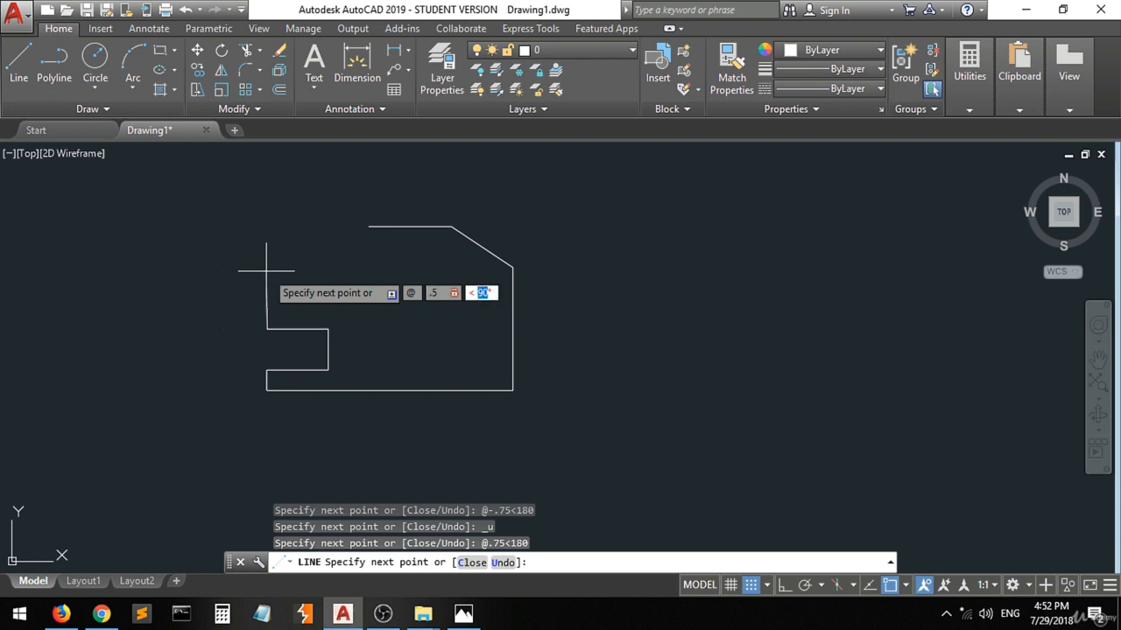
type("90")
key("Return")
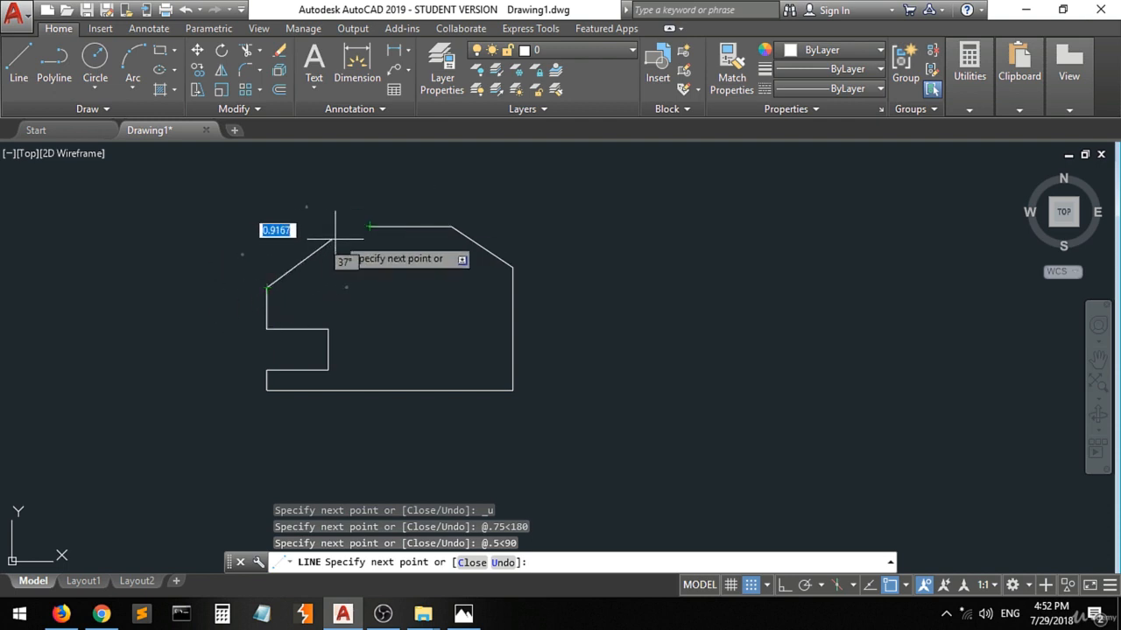
left_click(369, 227)
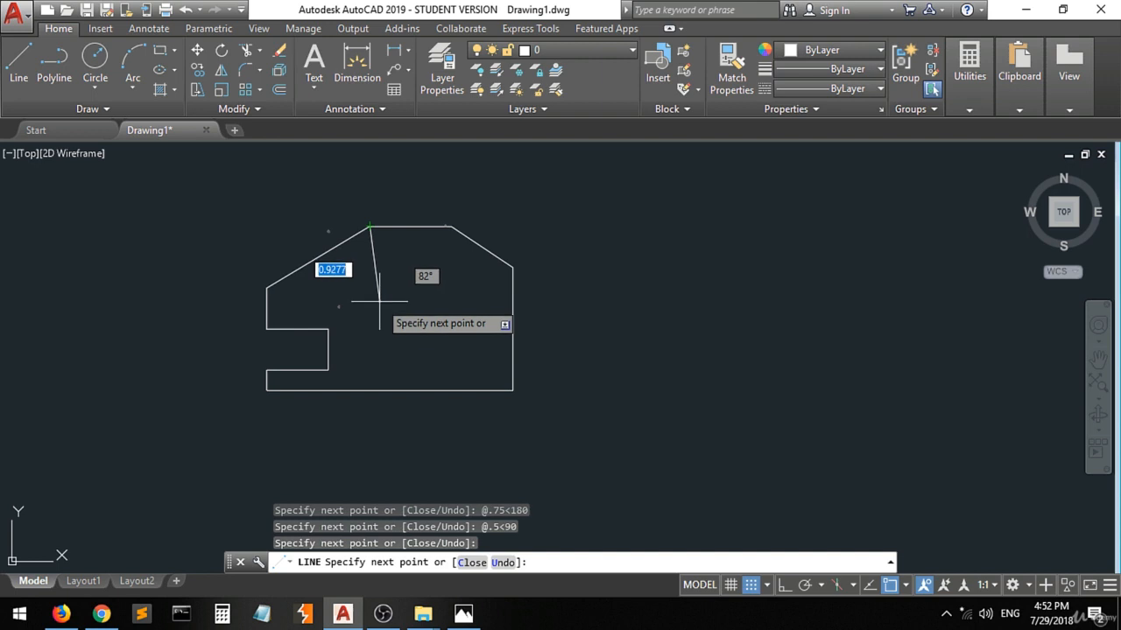
key("Return")
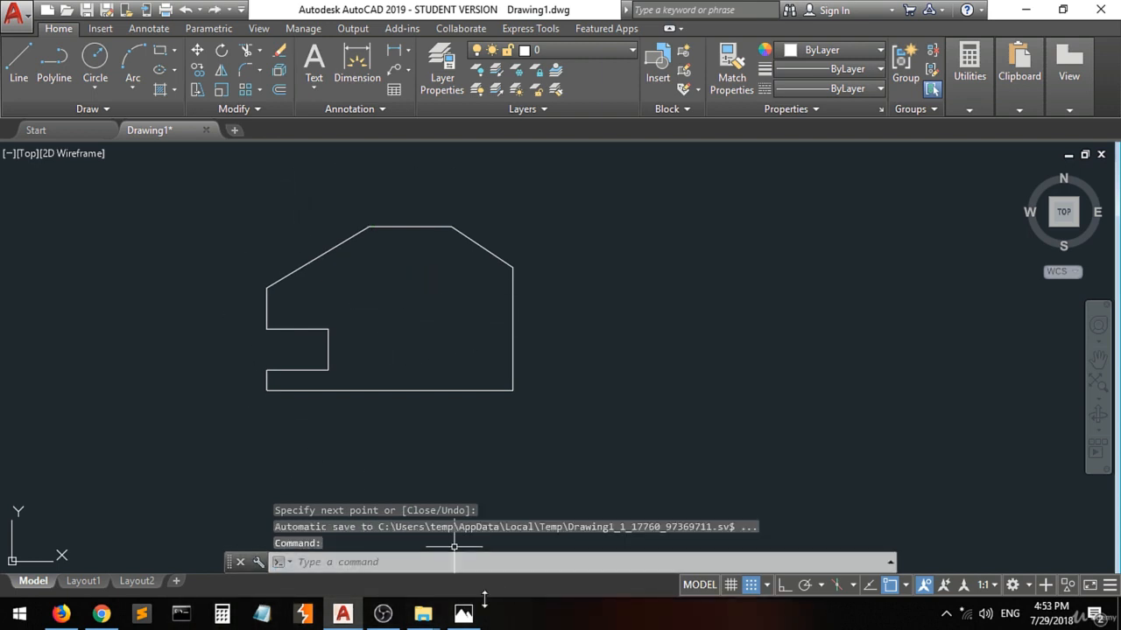
Switch to Photos, shrink the reference image window and place it beside the profile to compare both shapes, and minimize it.
left_click(463, 614)
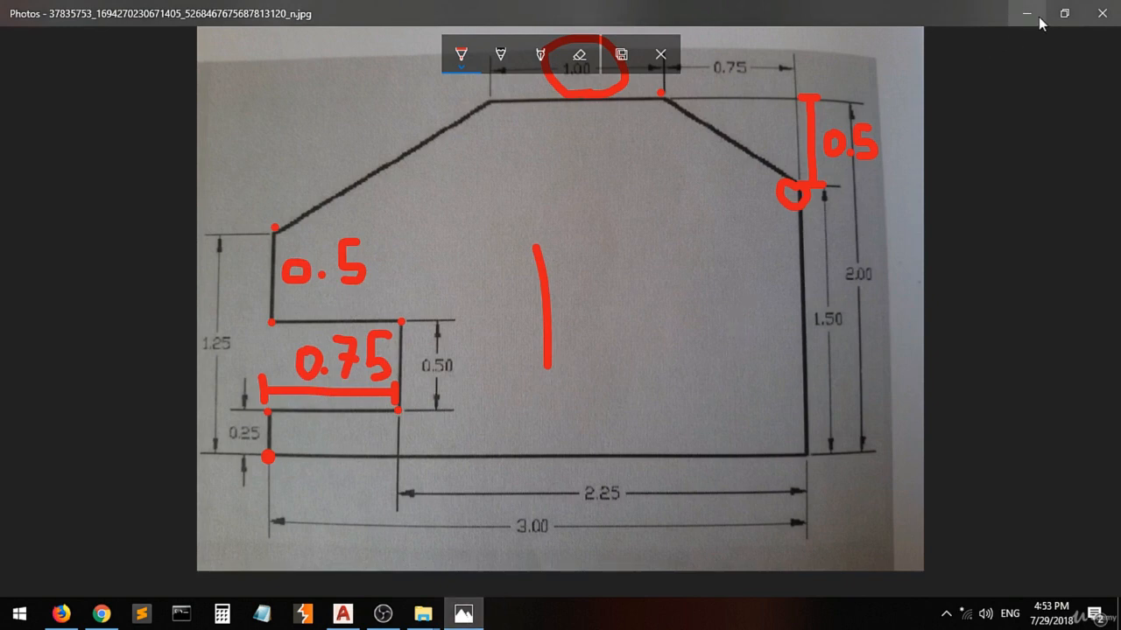
left_click(1063, 13)
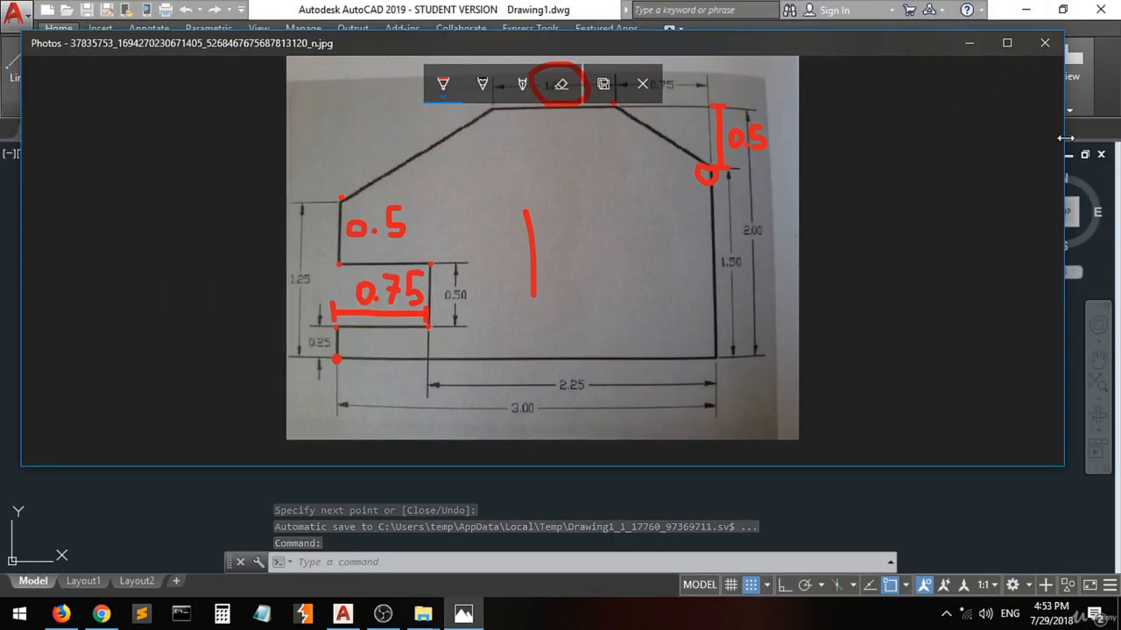
mouse_move(1063, 166)
left_mouse_down()
mouse_move(520, 187)
mouse_move(435, 202)
left_mouse_up()
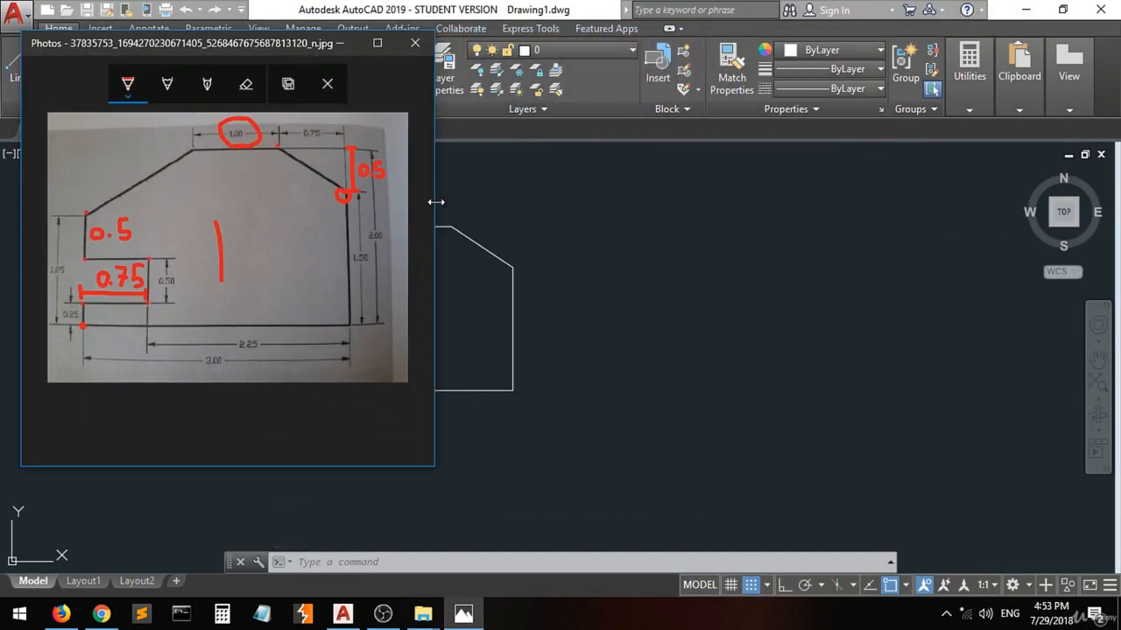
mouse_move(203, 41)
left_mouse_down()
mouse_move(486, 140)
mouse_move(739, 105)
mouse_move(706, 93)
left_mouse_up()
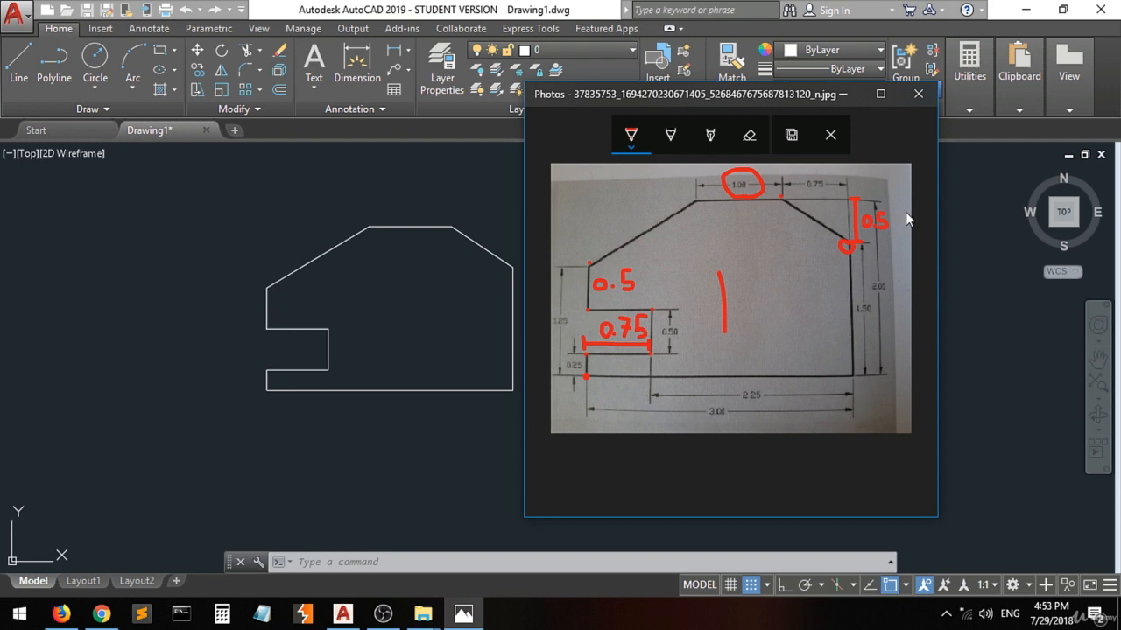
left_click(843, 91)
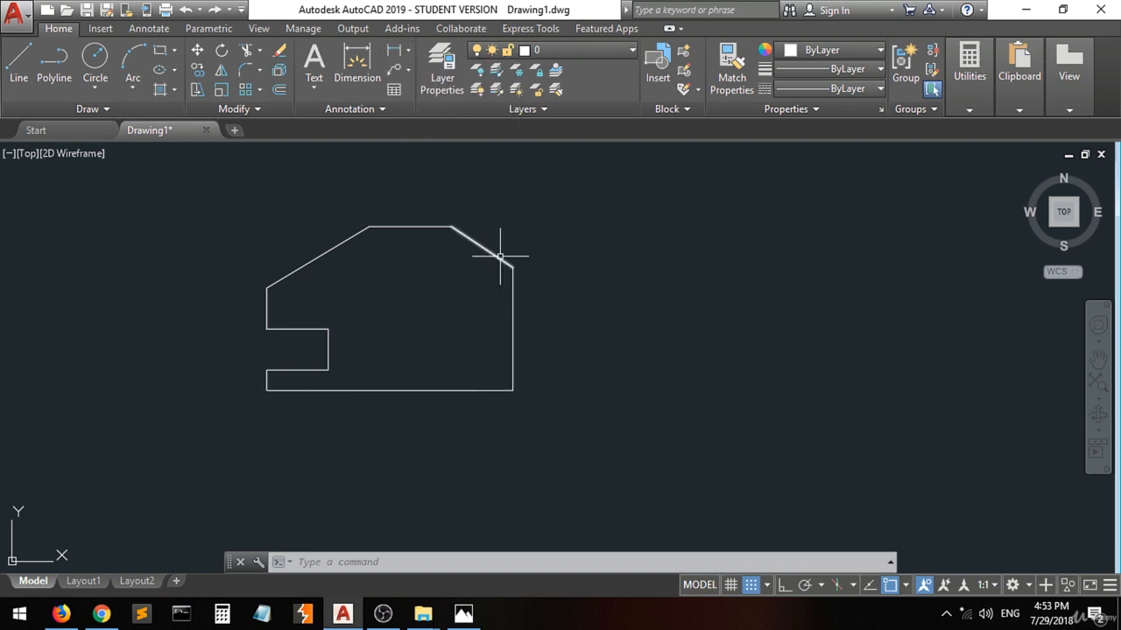
left_click(409, 52)
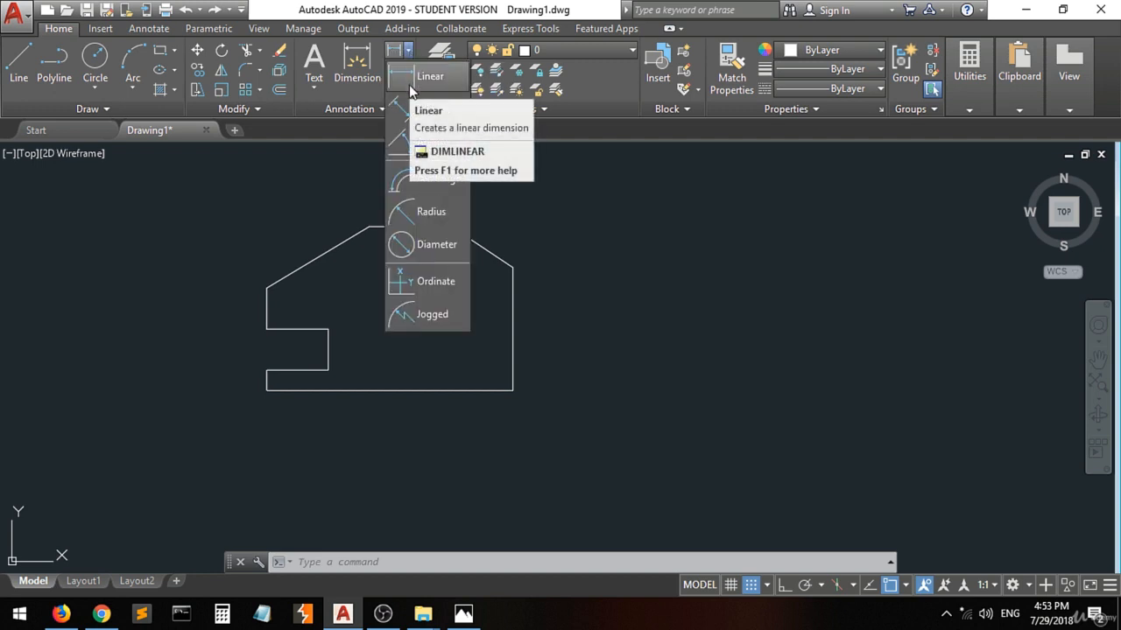
left_click(409, 85)
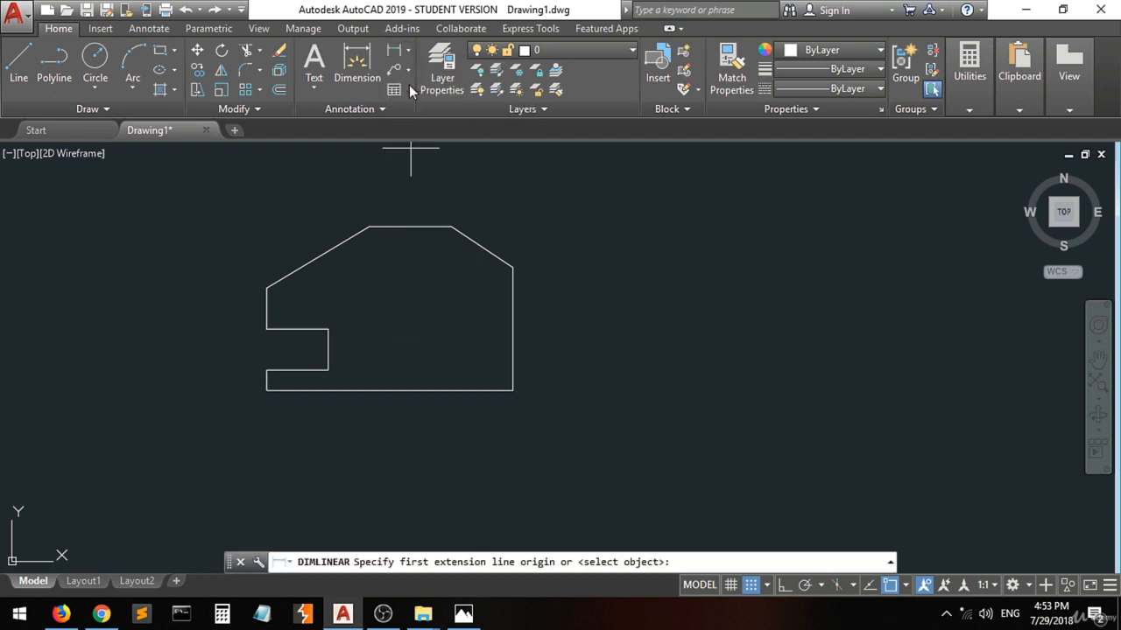
left_click(266, 391)
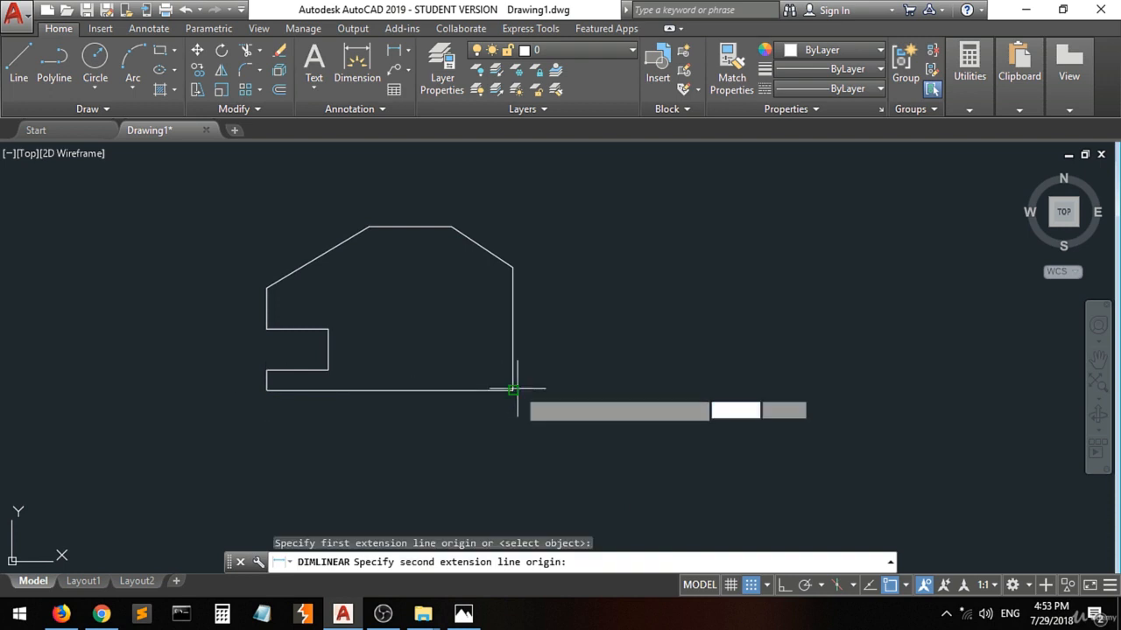
left_click(513, 391)
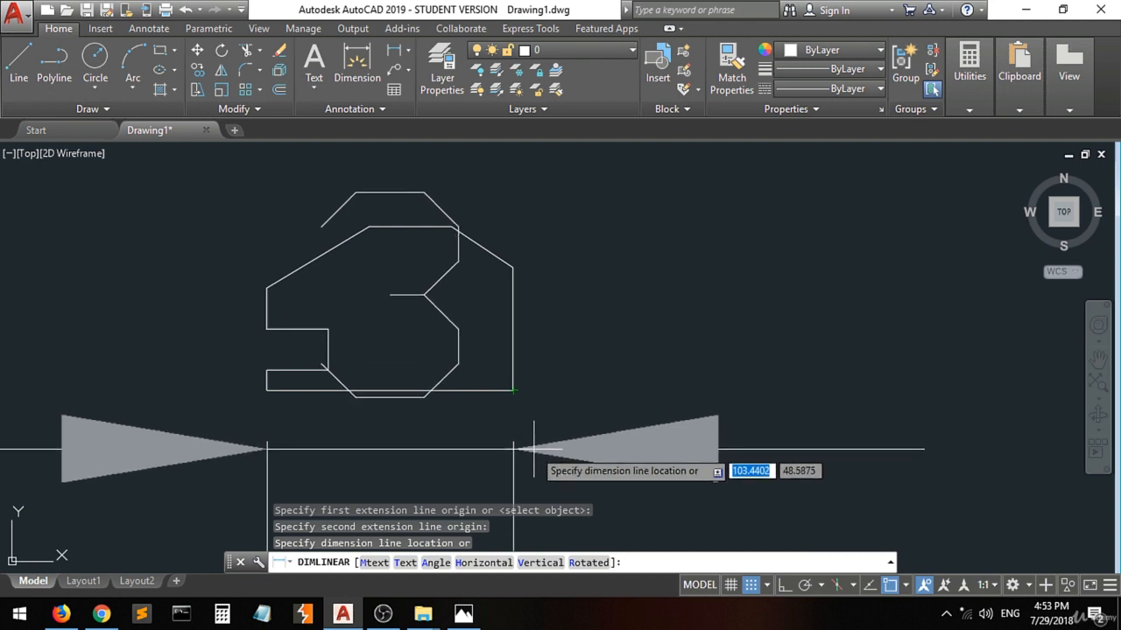
key("Escape")
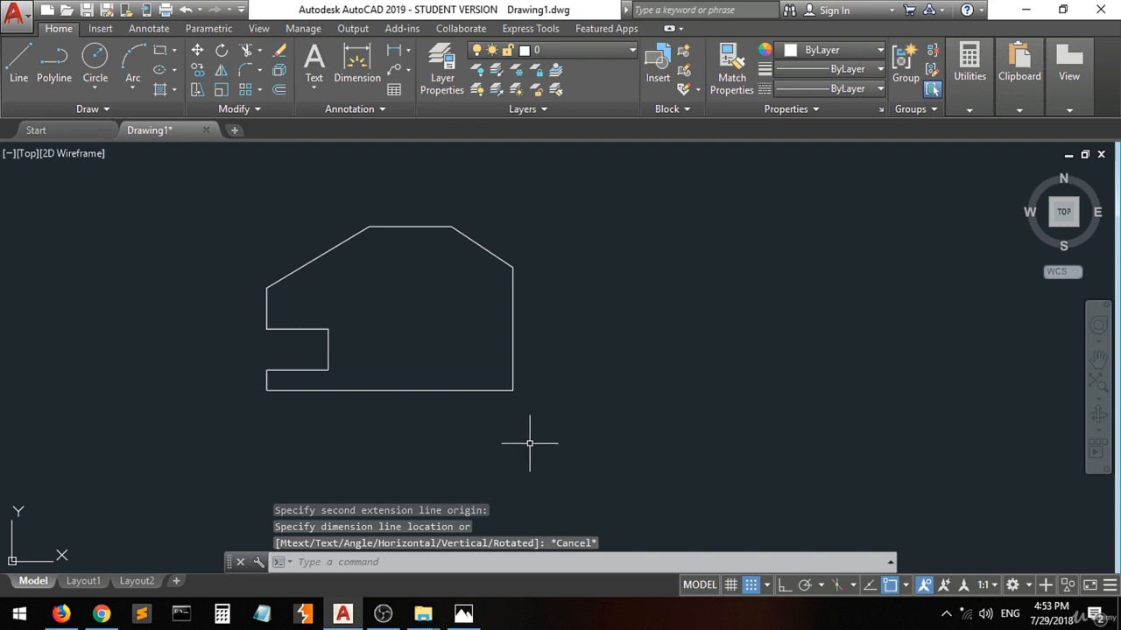
Examine the text and fit settings of the ISO-25 dimension style and close the style dialogs.
type("d")
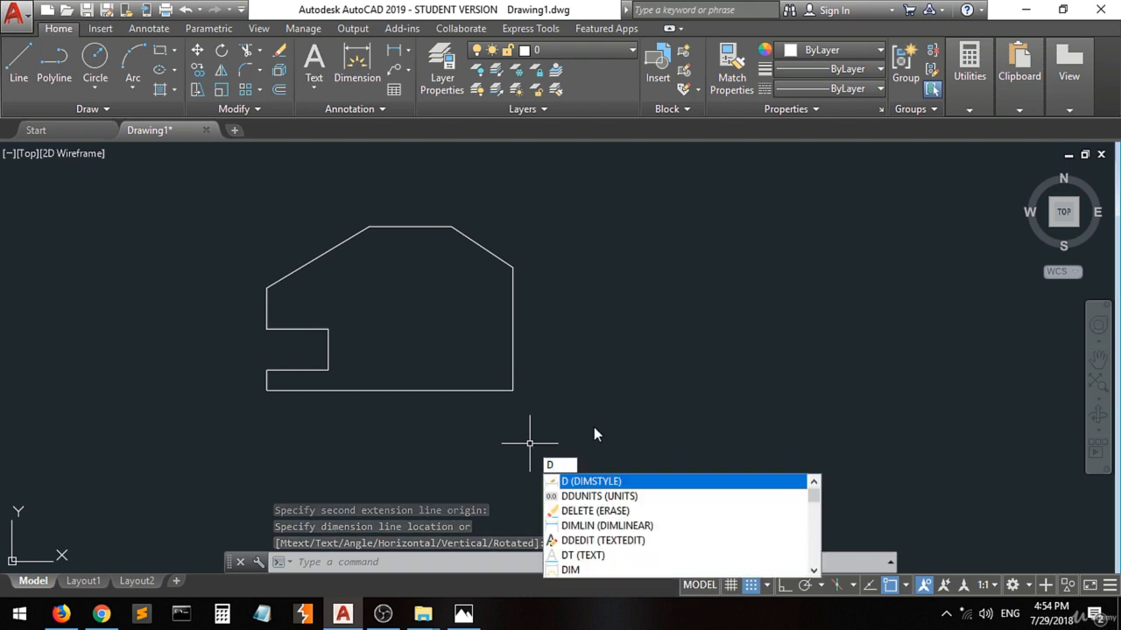
left_click(613, 483)
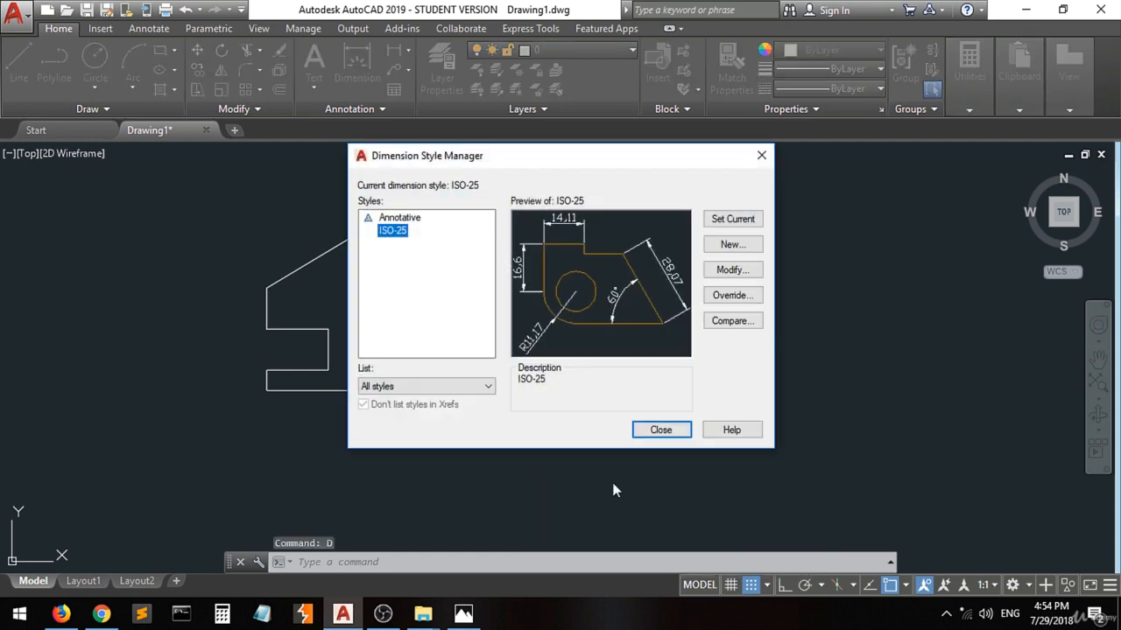
left_click(725, 273)
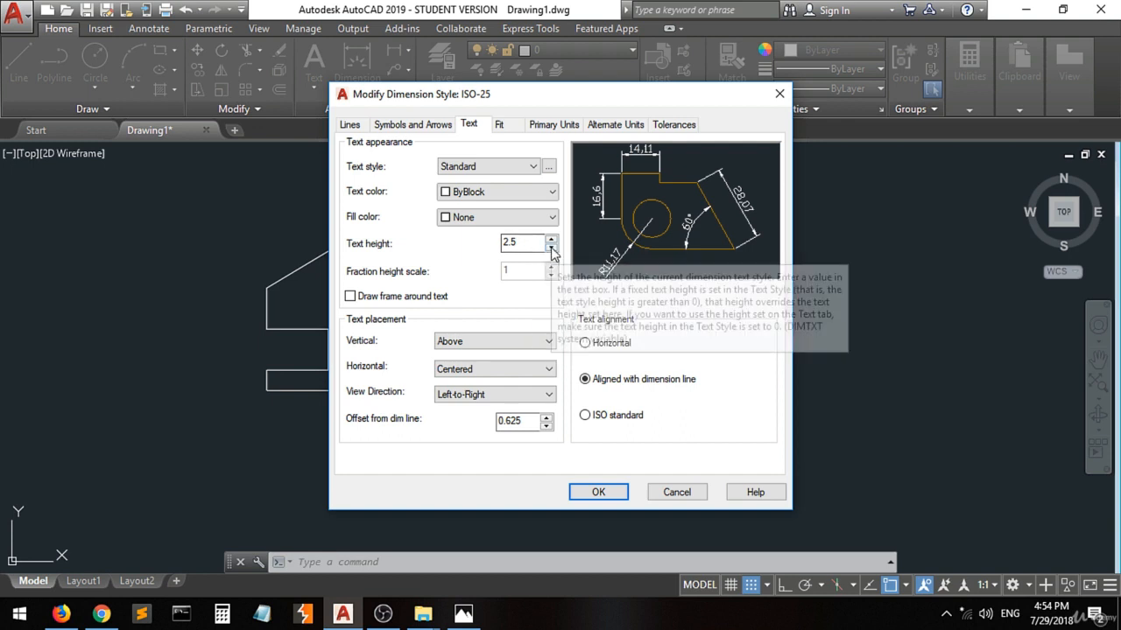
left_click(500, 125)
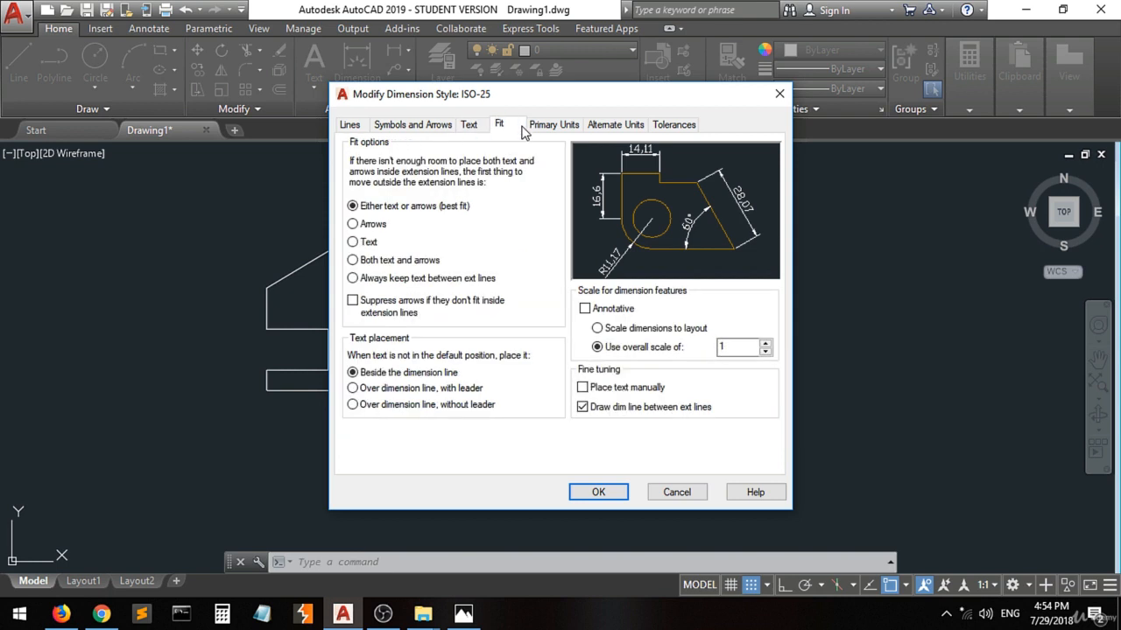
left_click(780, 94)
left_click(761, 153)
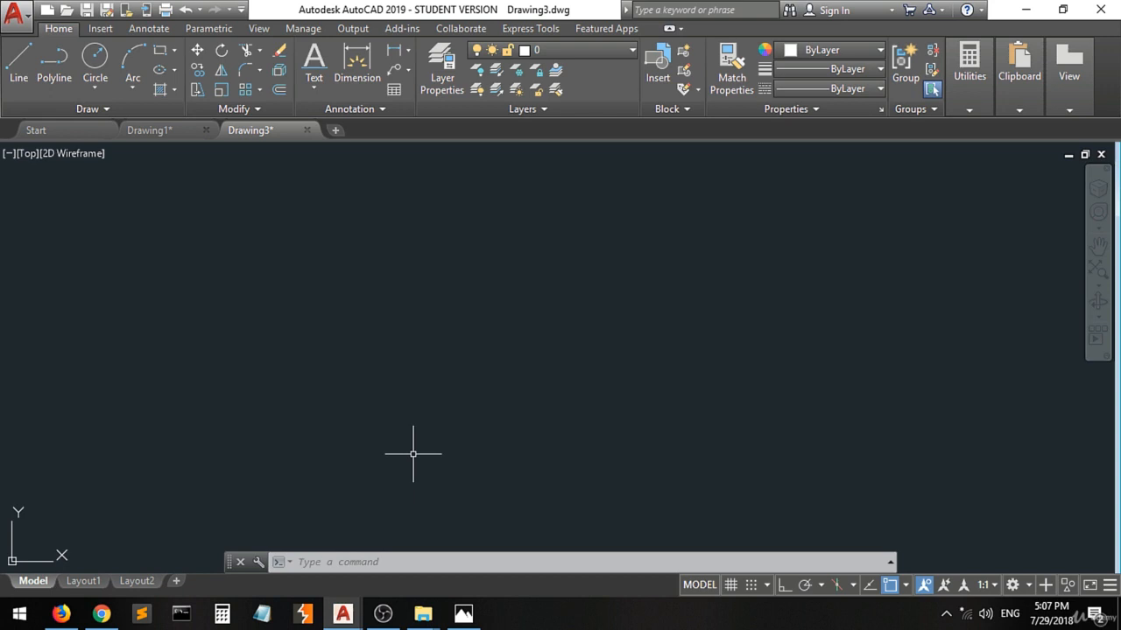
Switch to Photos, mark both ends of the 1.00 bottom segment beside the slot opening with pen dots and return to Drawing3 in AutoCAD.
left_click(463, 615)
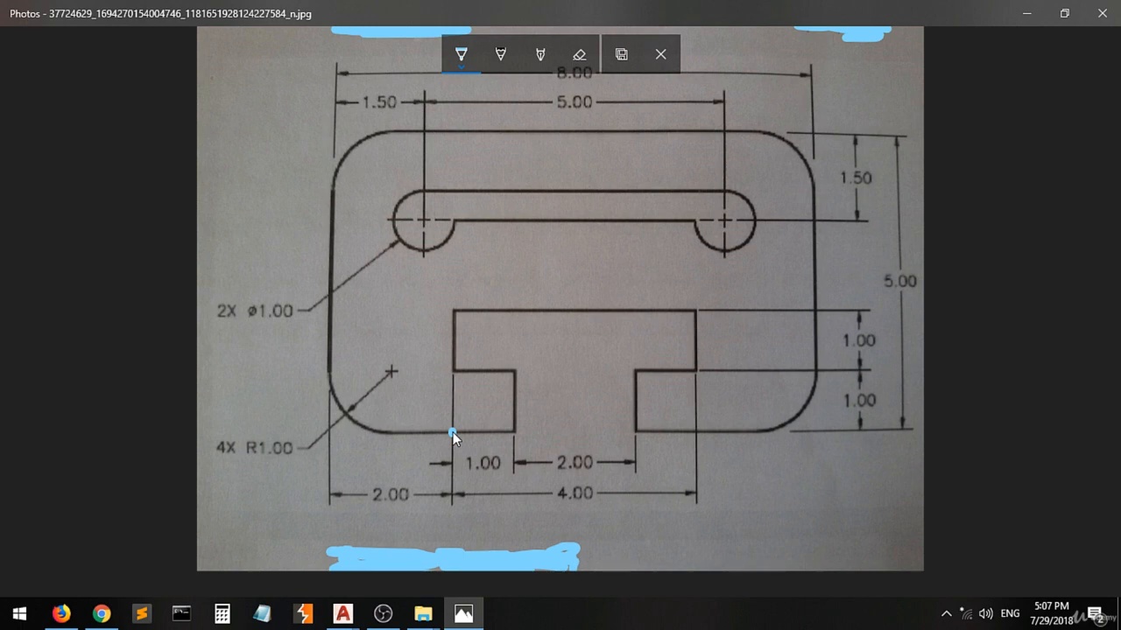
left_click(515, 433)
left_click(344, 611)
left_click(385, 525)
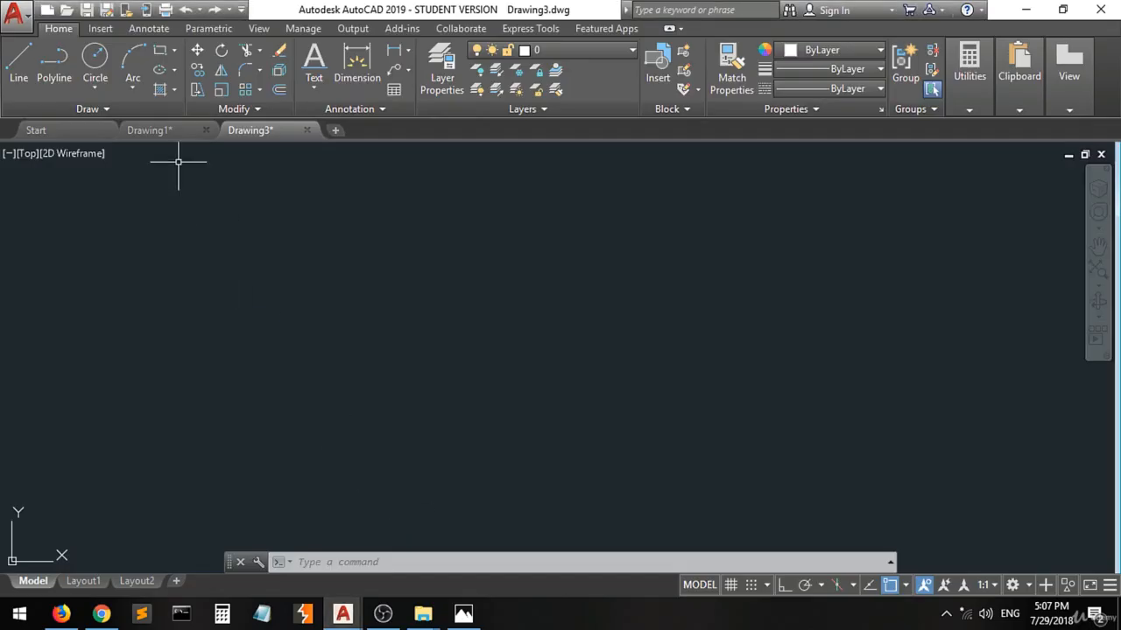
Start a line in the lower part of the empty drawing and draw the horizontal bottom segment 1 unit long at 0°.
left_click(19, 55)
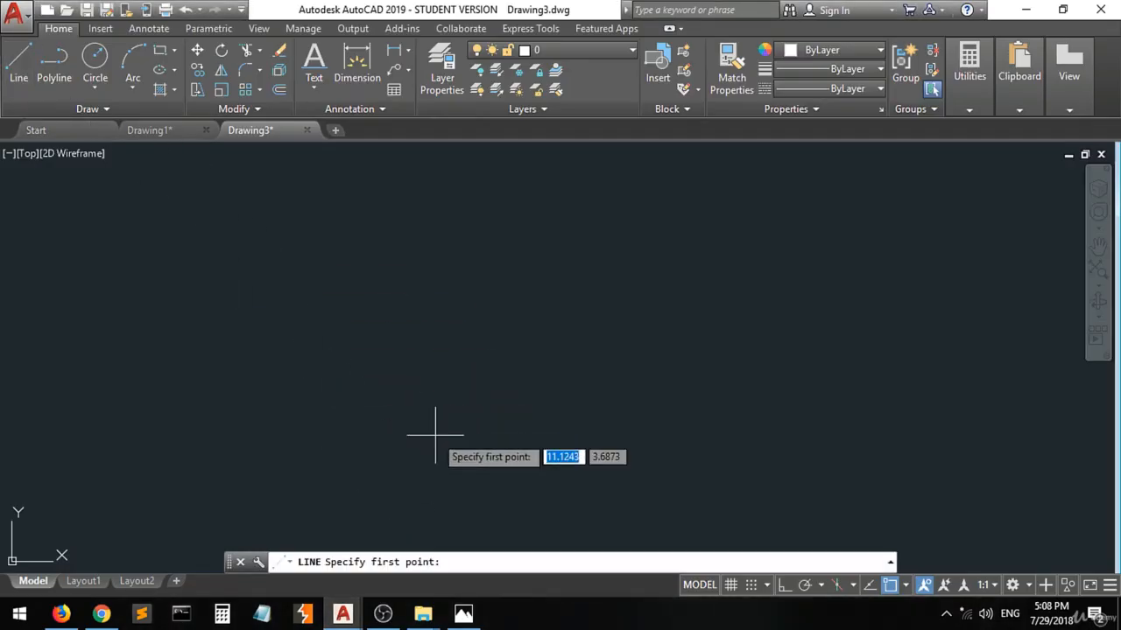
left_click(358, 472)
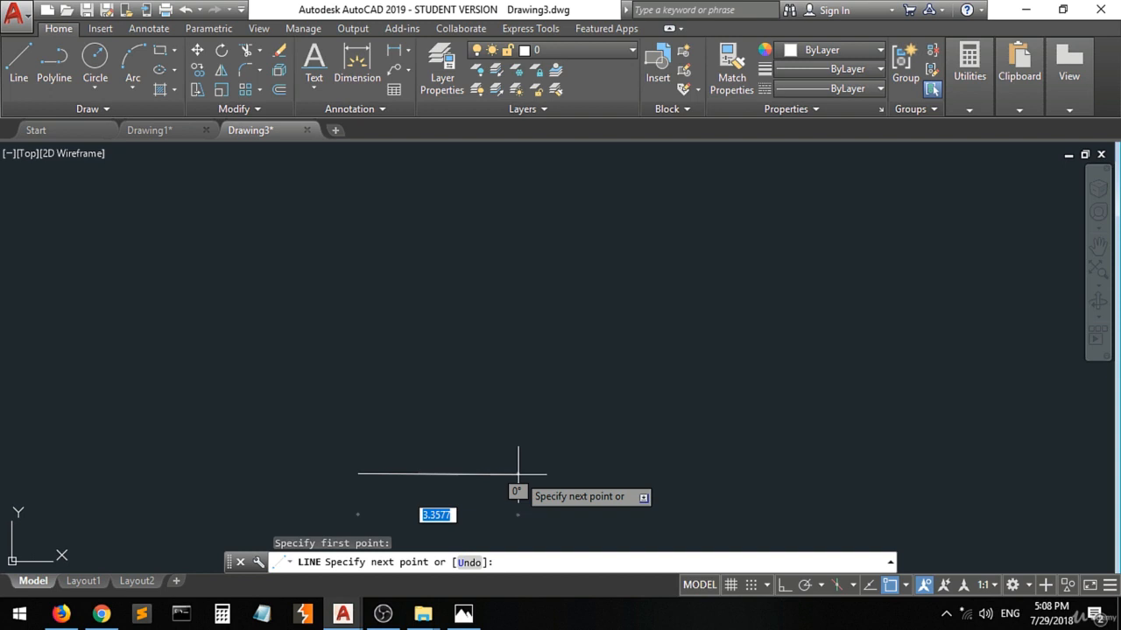
key("F8")
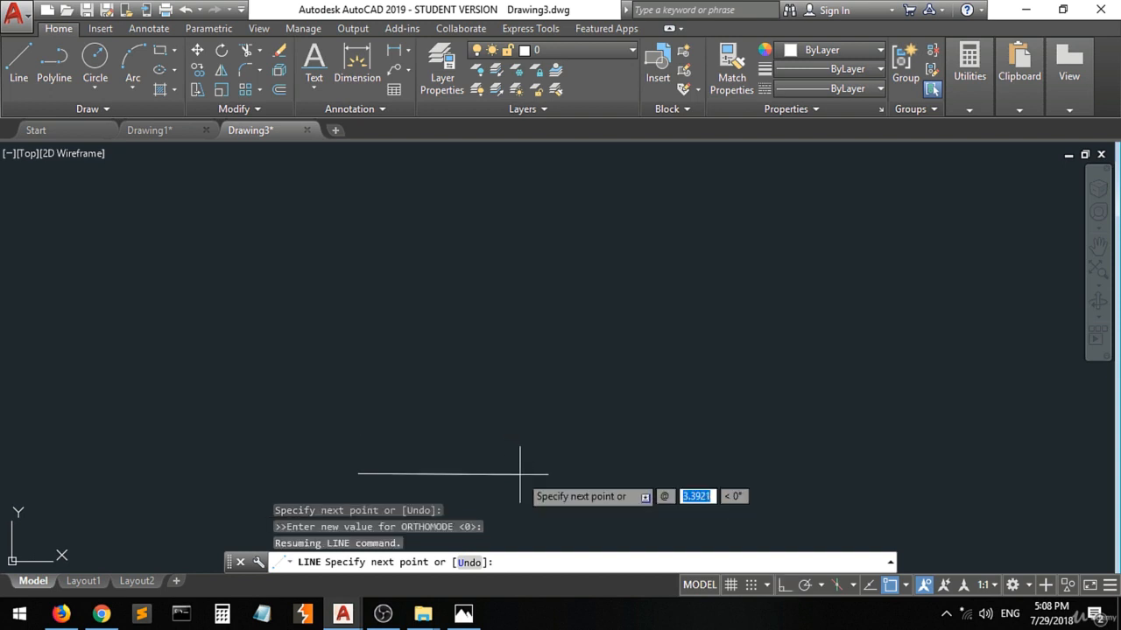
type("1")
key("Tab")
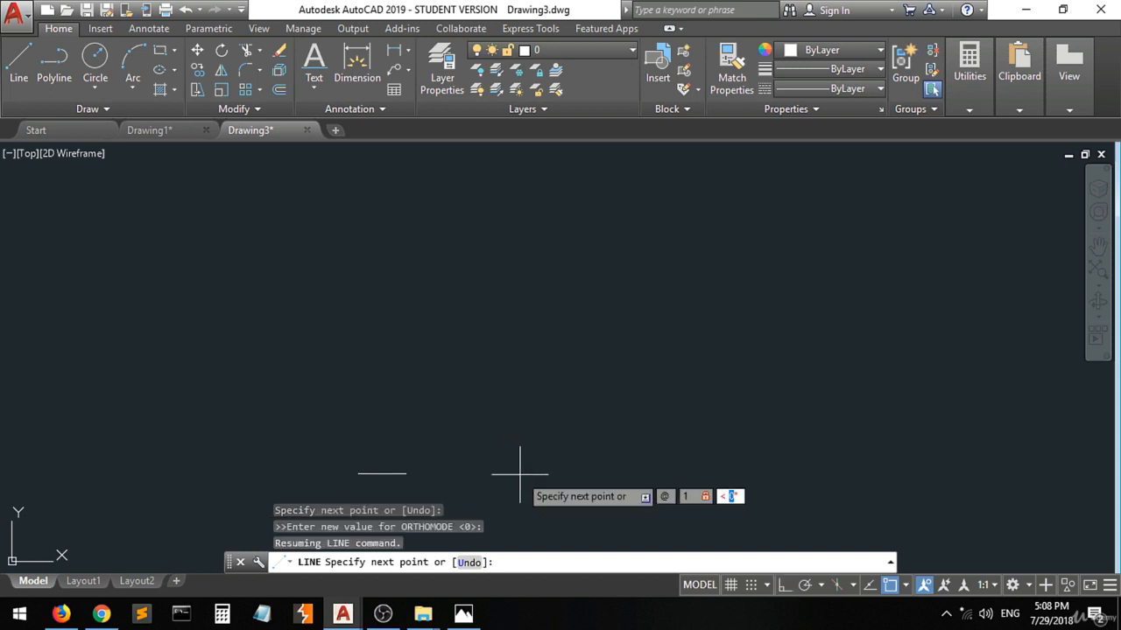
type("0")
key("Return")
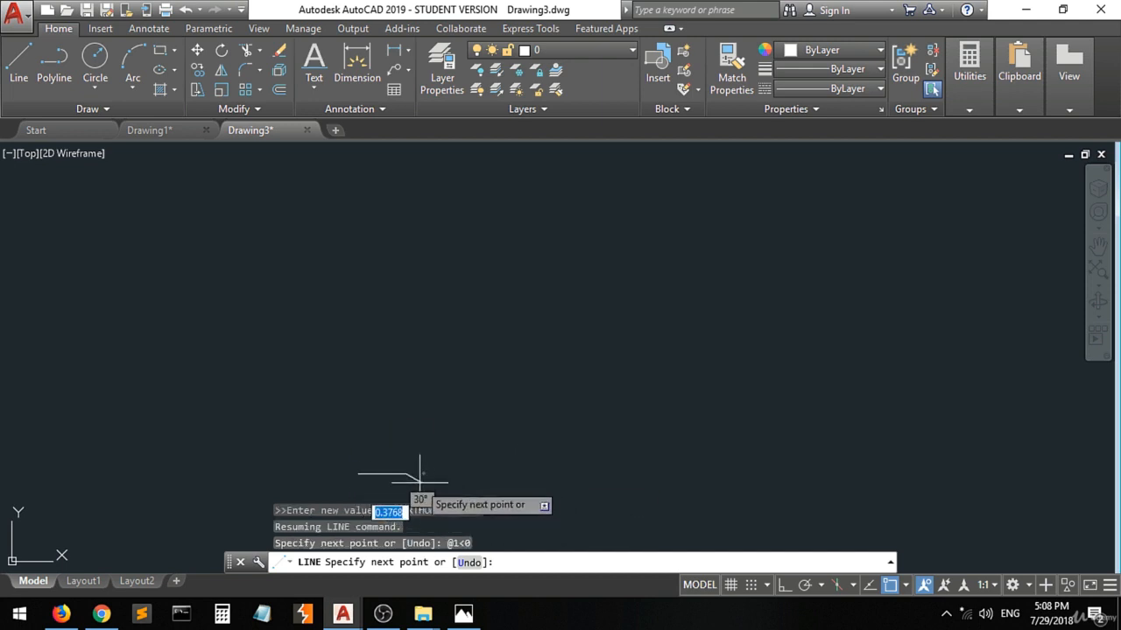
scroll(394, 486, "up", 3)
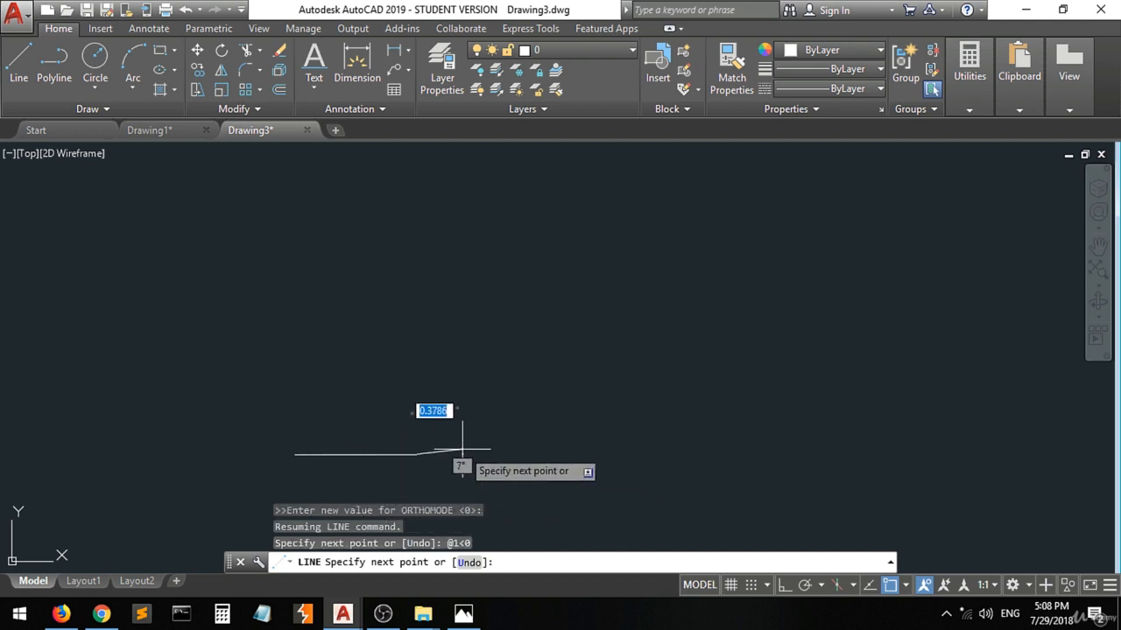
Switch to Photos, mark the upper end of the slot opening's 1.00 vertical edge with a pen dot and return to Drawing3 in AutoCAD.
left_click(464, 613)
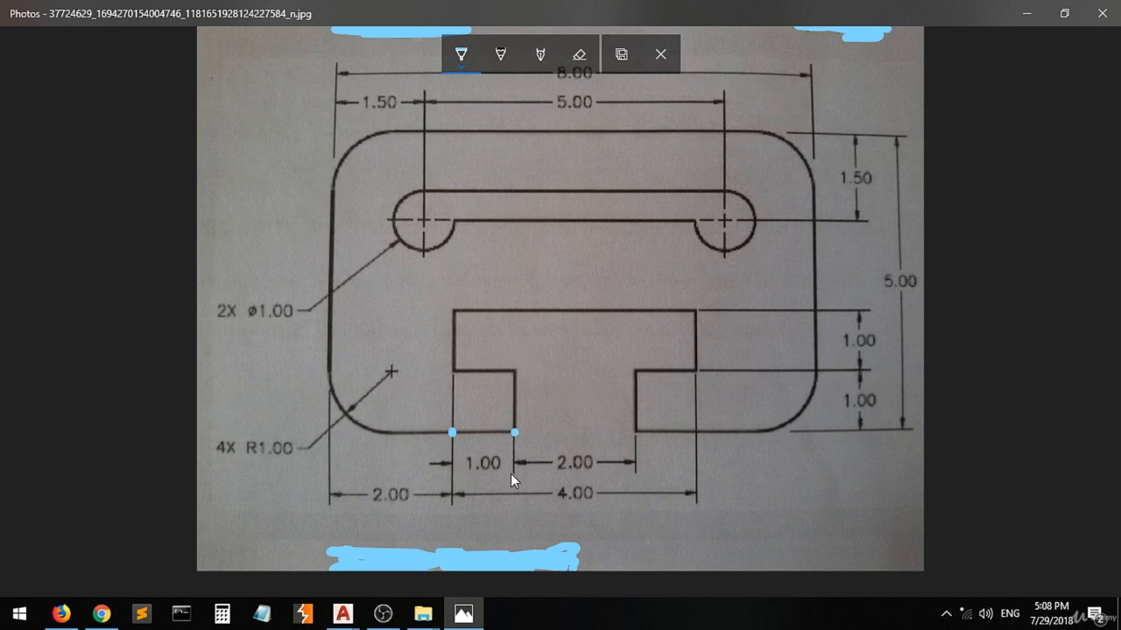
left_click(513, 372)
left_click(343, 613)
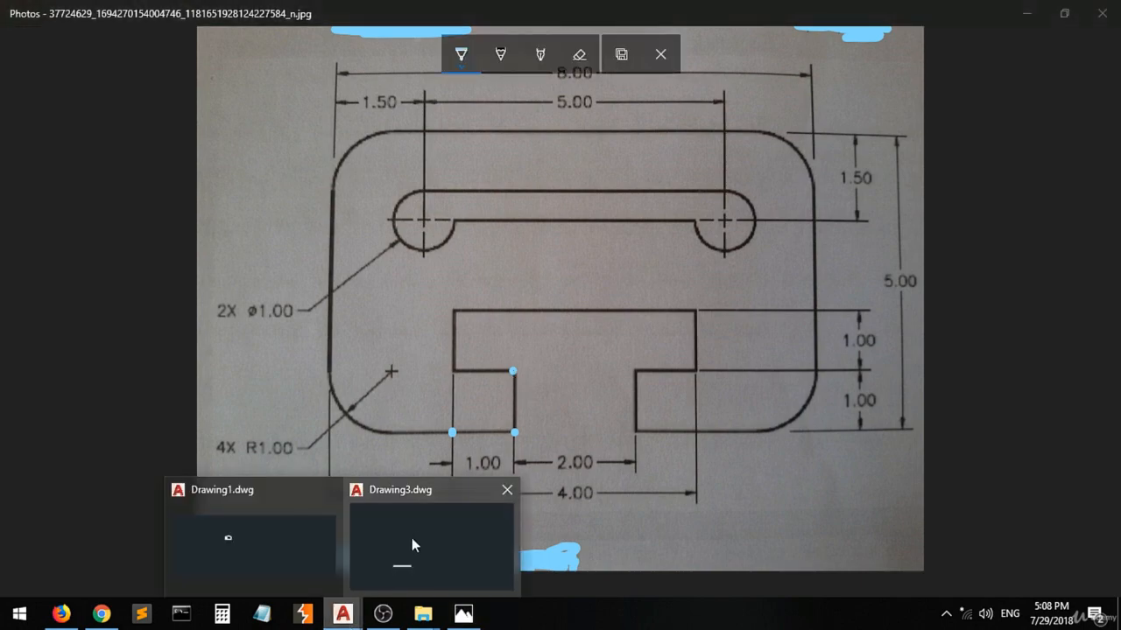
left_click(411, 537)
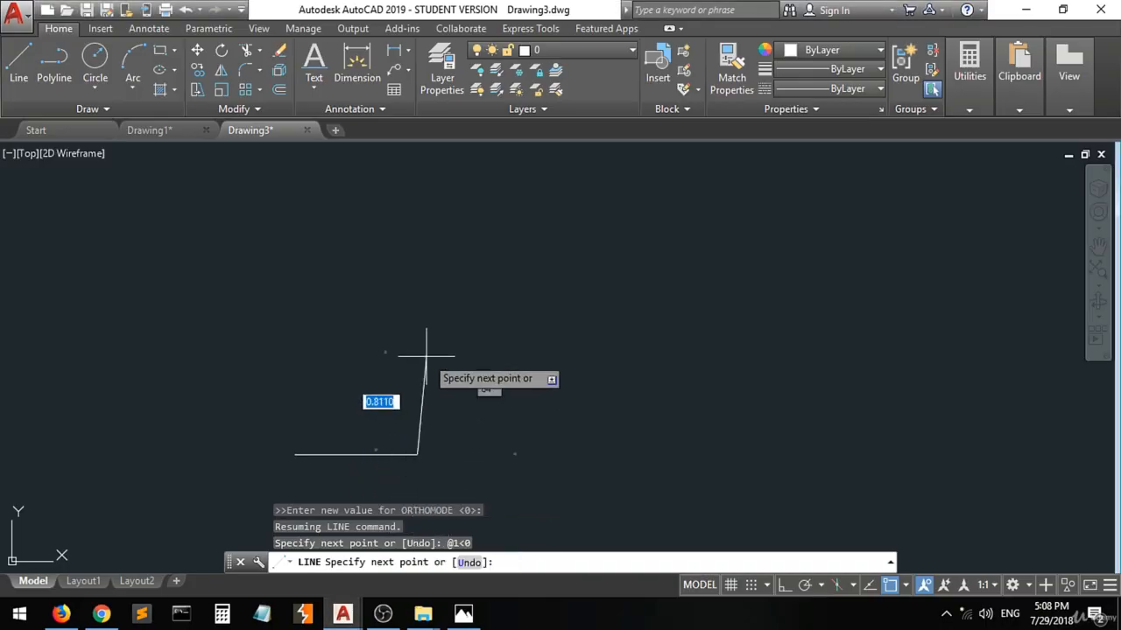
Turn on ortho mode and draw the slot opening's left vertical edge 1 unit long at 90° from the bottom segment.
key("F8")
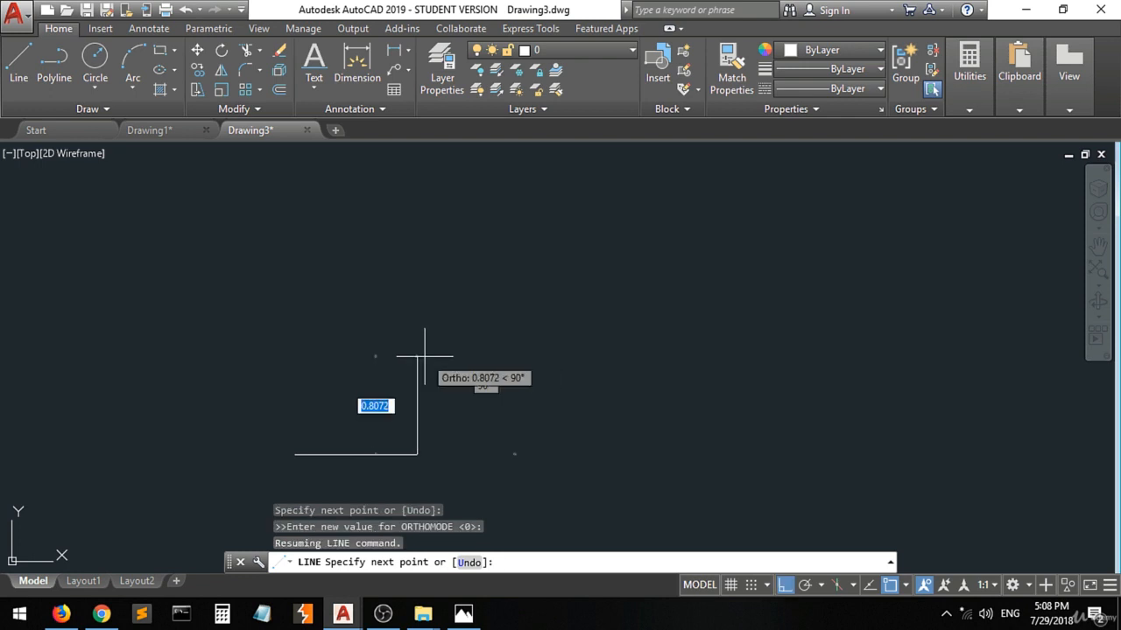
type("1")
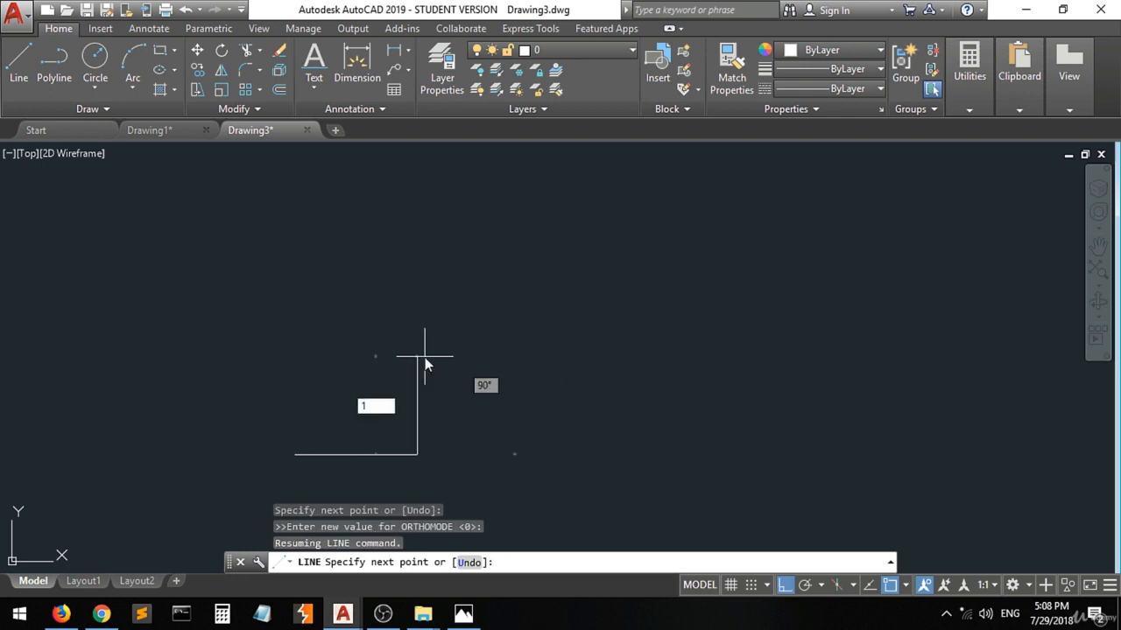
key("Tab")
type("90")
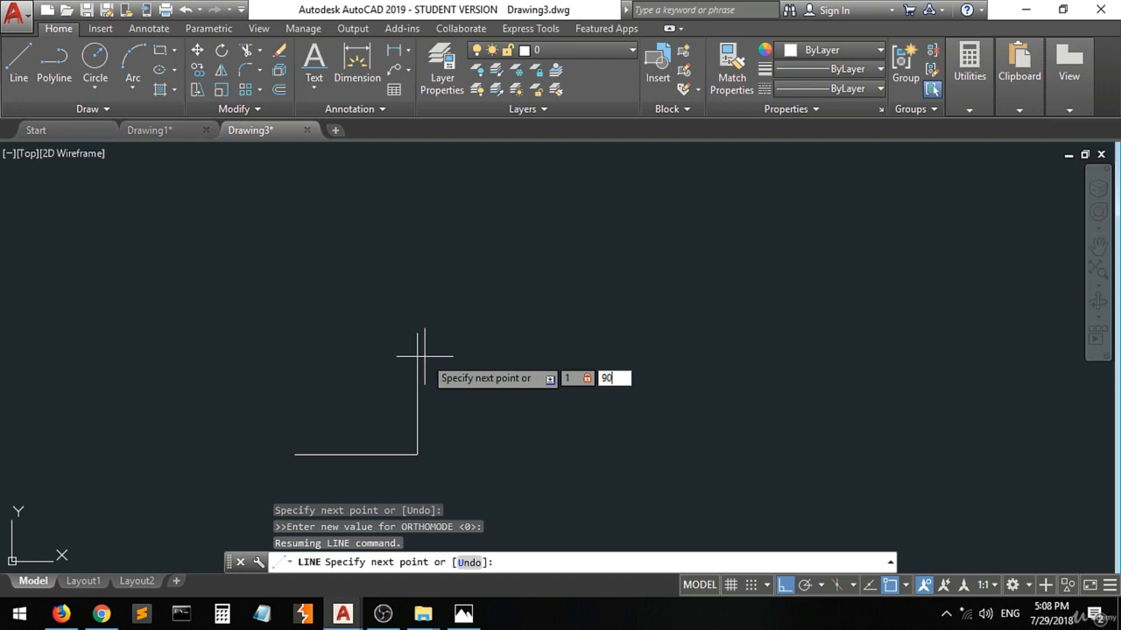
key("Return")
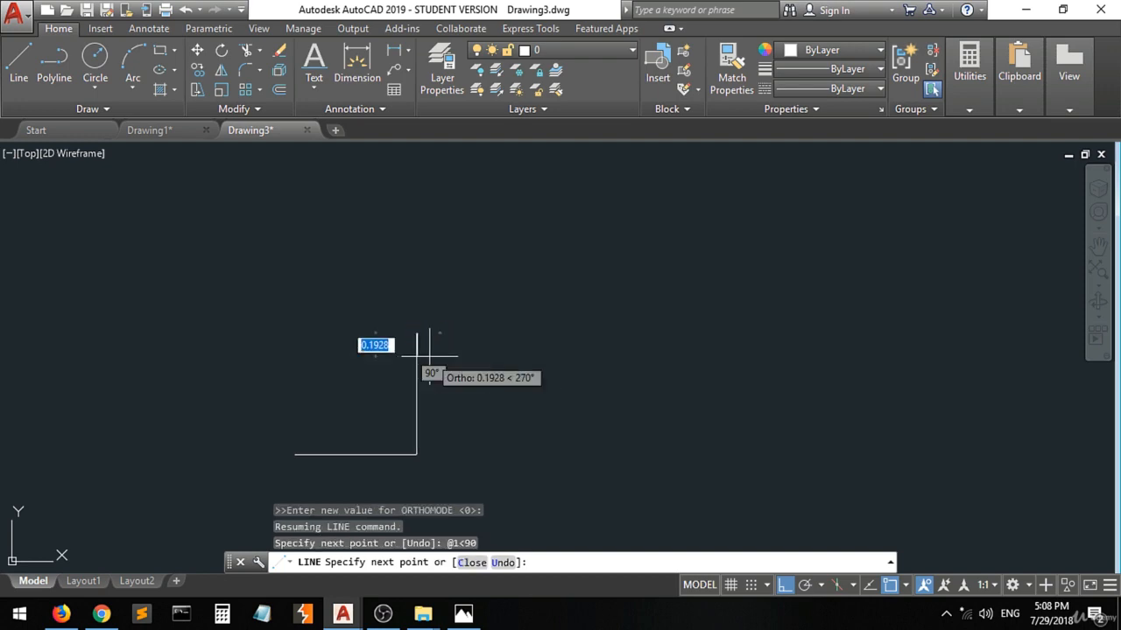
Switch to Photos, mark the outer end of the slot's left horizontal ledge with a pen dot and return to Drawing3 in AutoCAD.
left_click(464, 613)
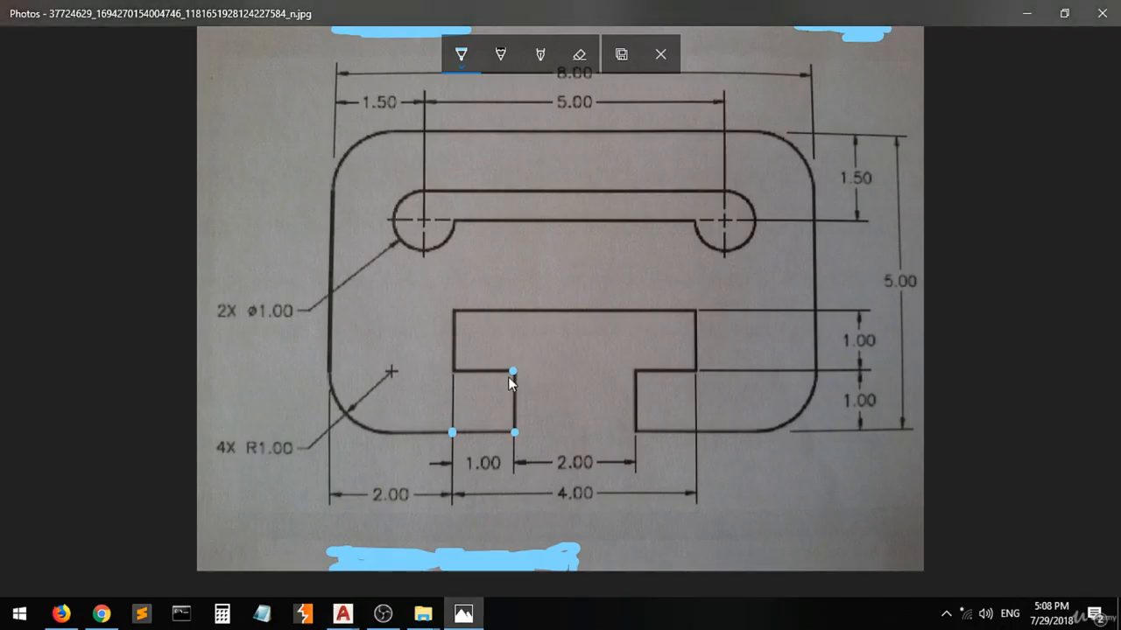
left_click(454, 371)
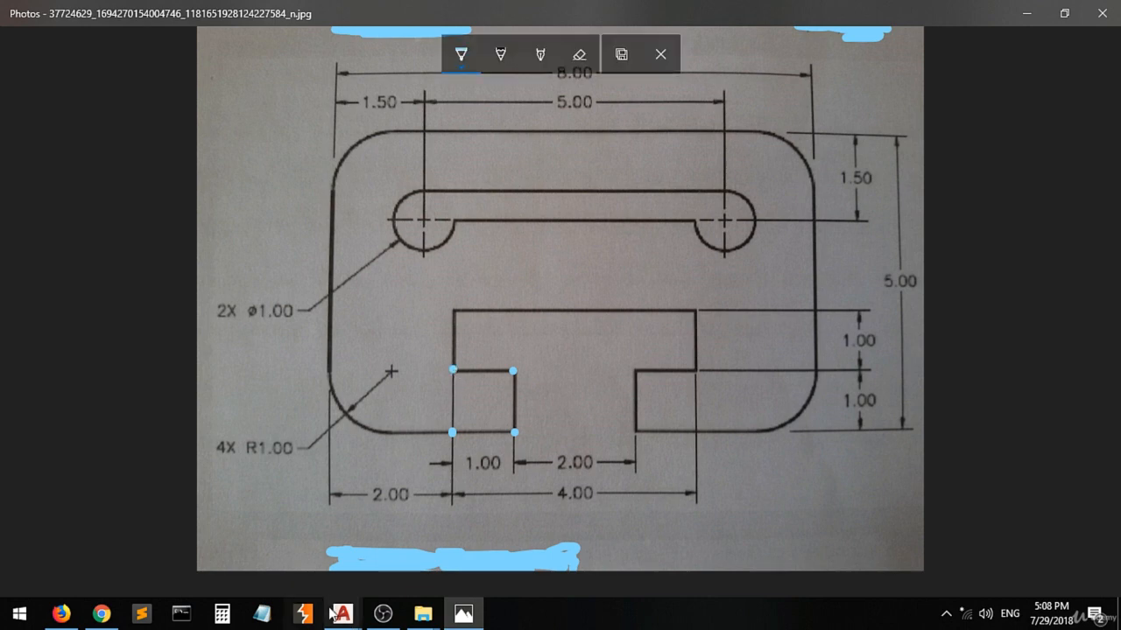
mouse_move(343, 613)
left_click(430, 536)
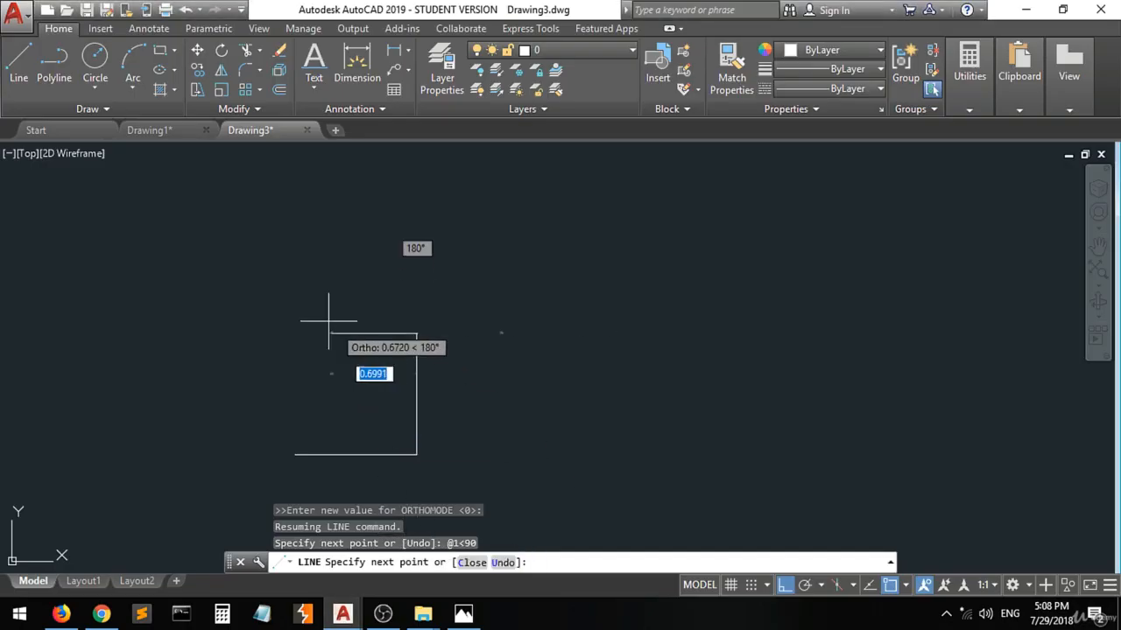
Draw the slot's left horizontal ledge 1 unit long at 180° from the top of the vertical edge.
type("@")
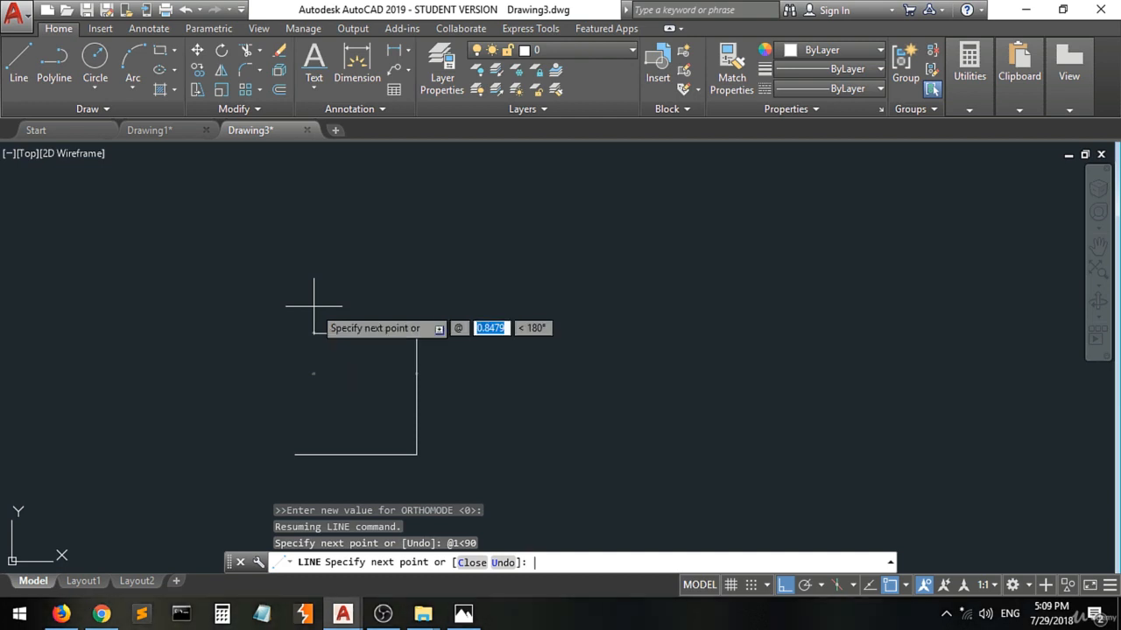
type("1")
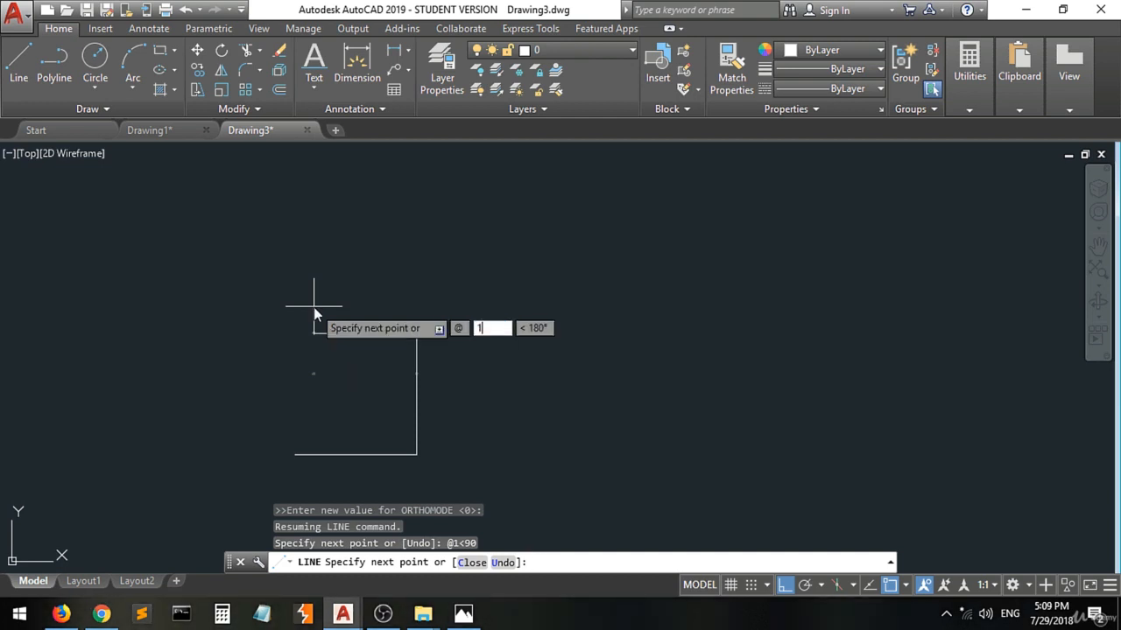
key("Tab")
type("180")
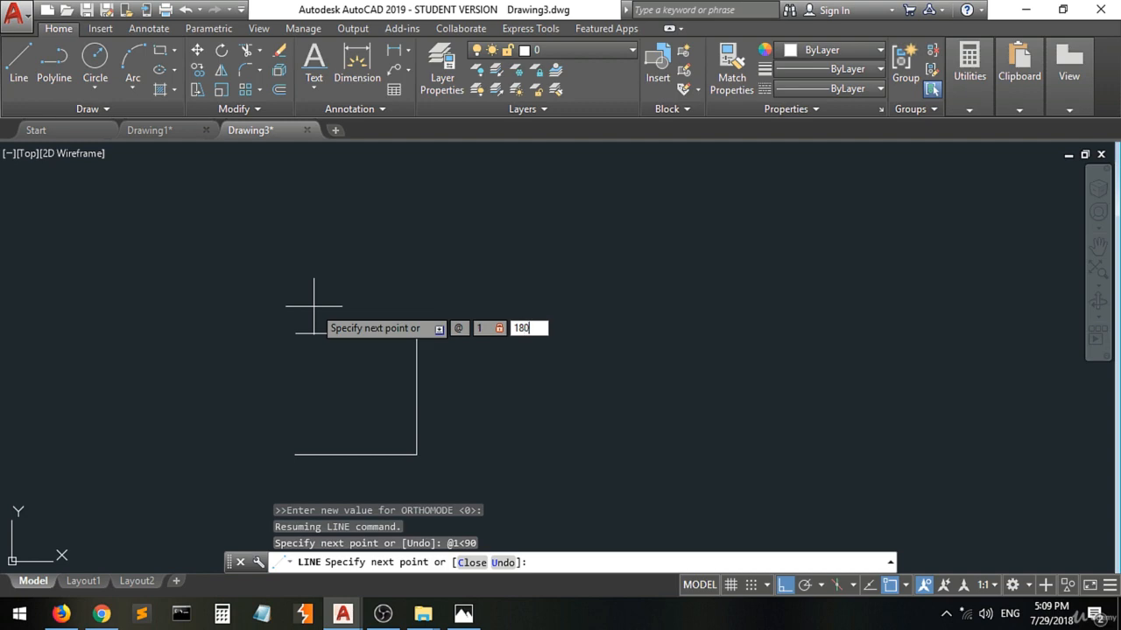
key("Return")
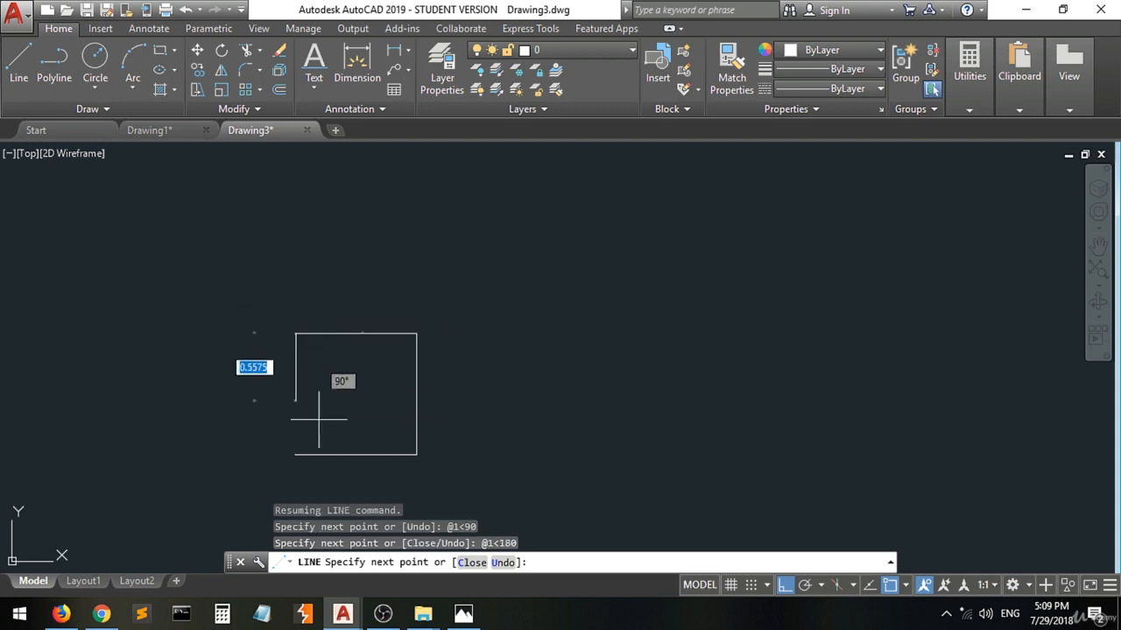
Switch to Photos, mark the slot's upper-left corner, annotate both left vertical edges with a length of 1, and return to Drawing3 in AutoCAD.
left_click(471, 618)
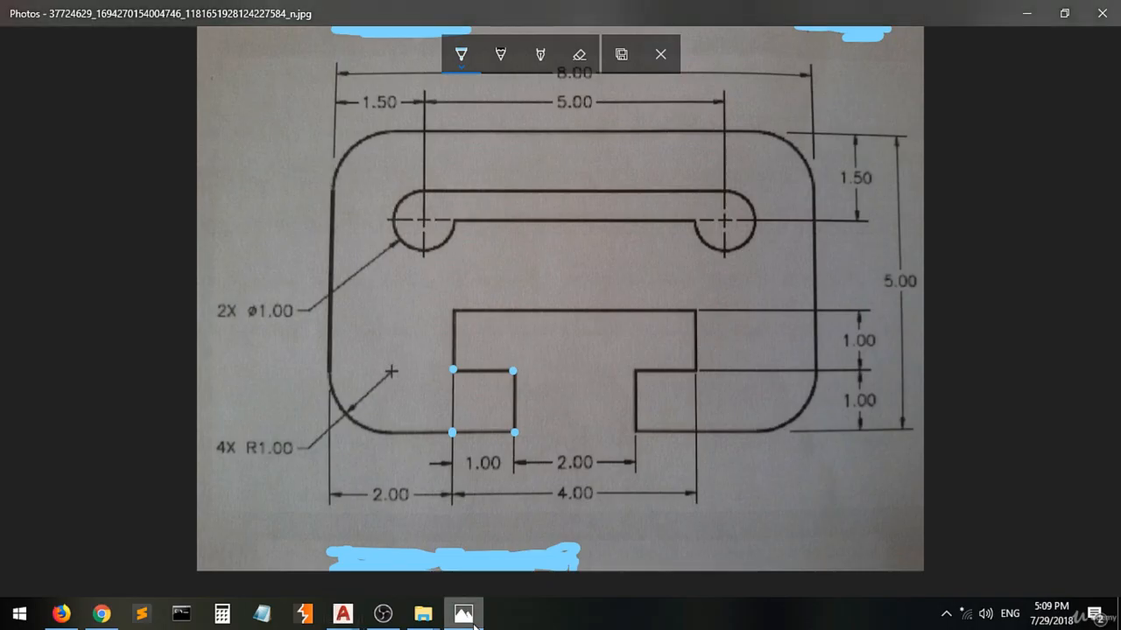
left_click(454, 310)
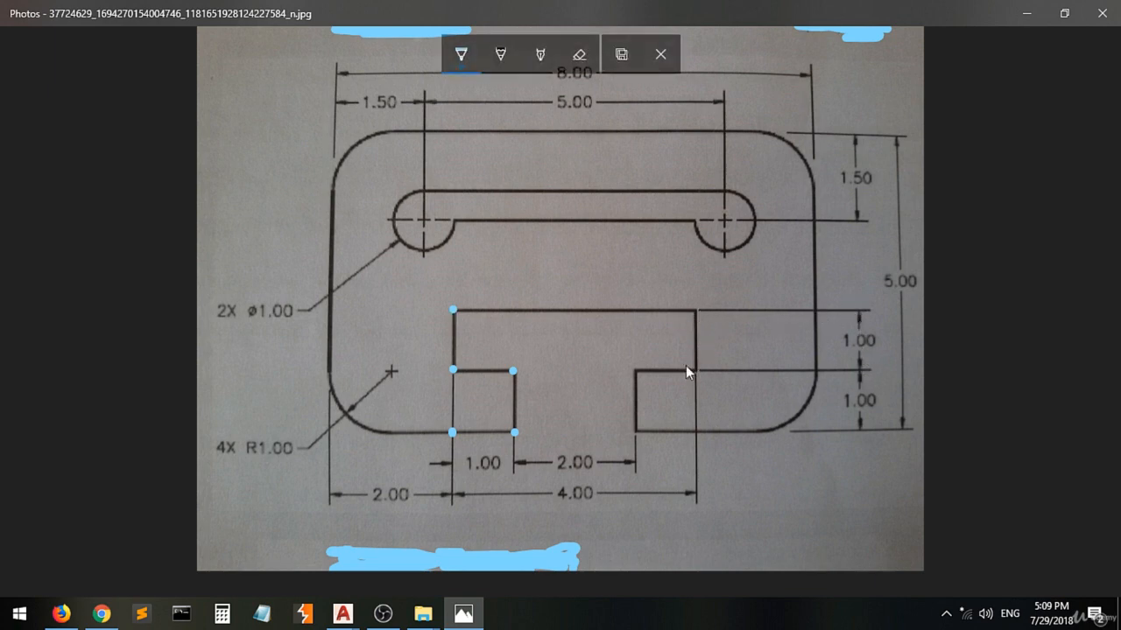
left_click_drag(450, 308, 432, 308)
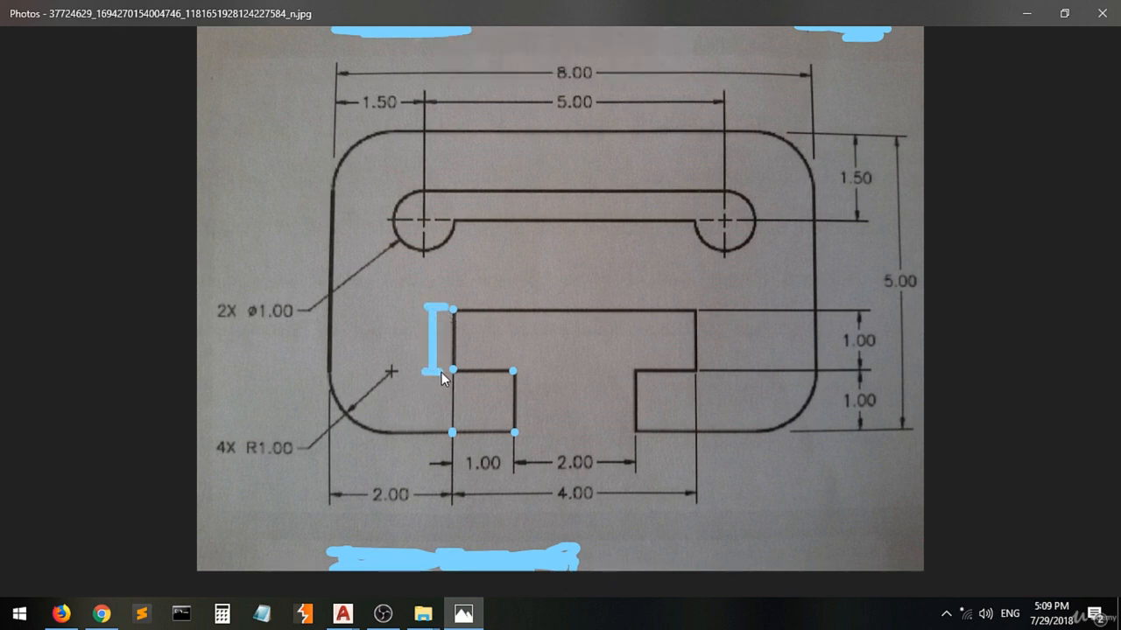
mouse_move(407, 321)
left_mouse_down()
mouse_move(410, 344)
mouse_move(394, 328)
left_mouse_up()
left_click_drag(515, 372, 540, 369)
mouse_move(523, 374)
left_mouse_down()
mouse_move(535, 432)
mouse_move(561, 383)
mouse_move(566, 419)
left_mouse_up()
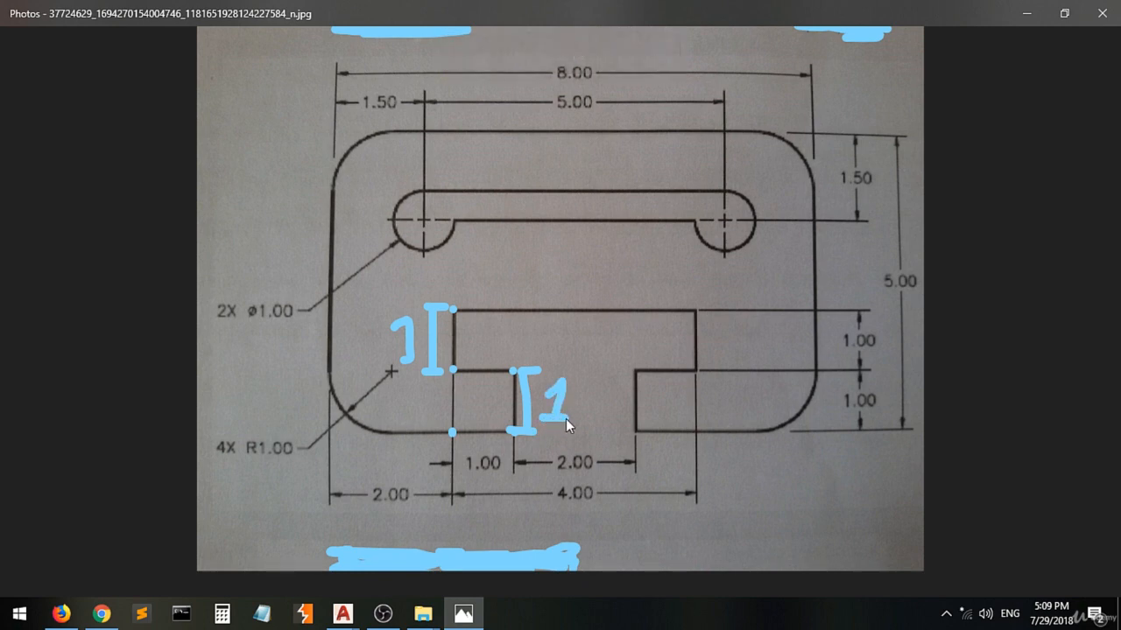
mouse_move(342, 613)
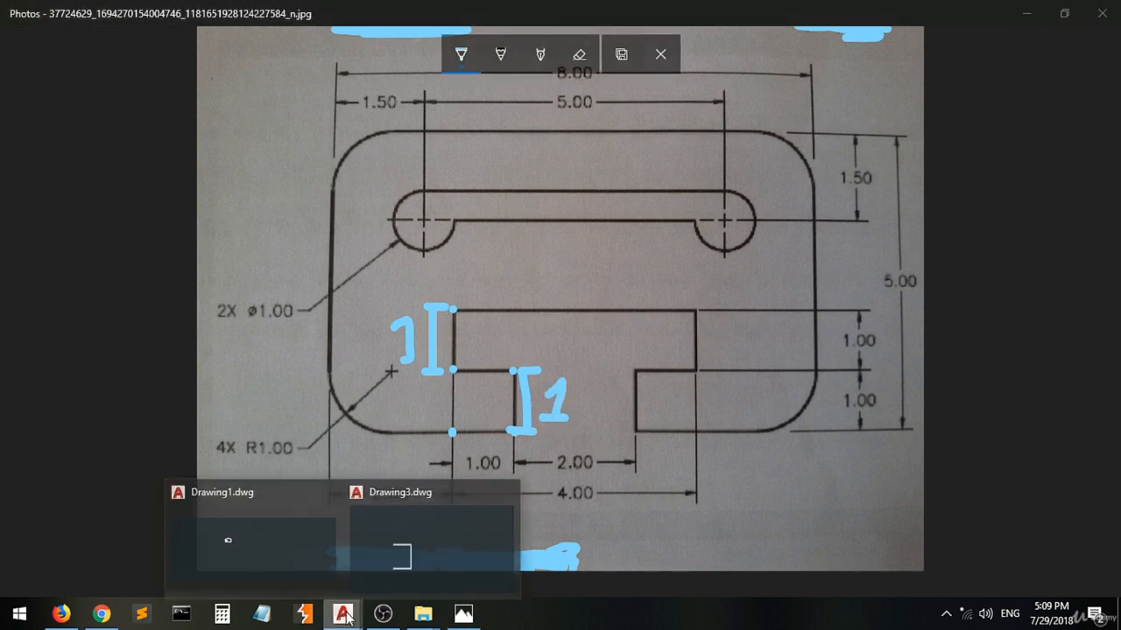
left_click(398, 545)
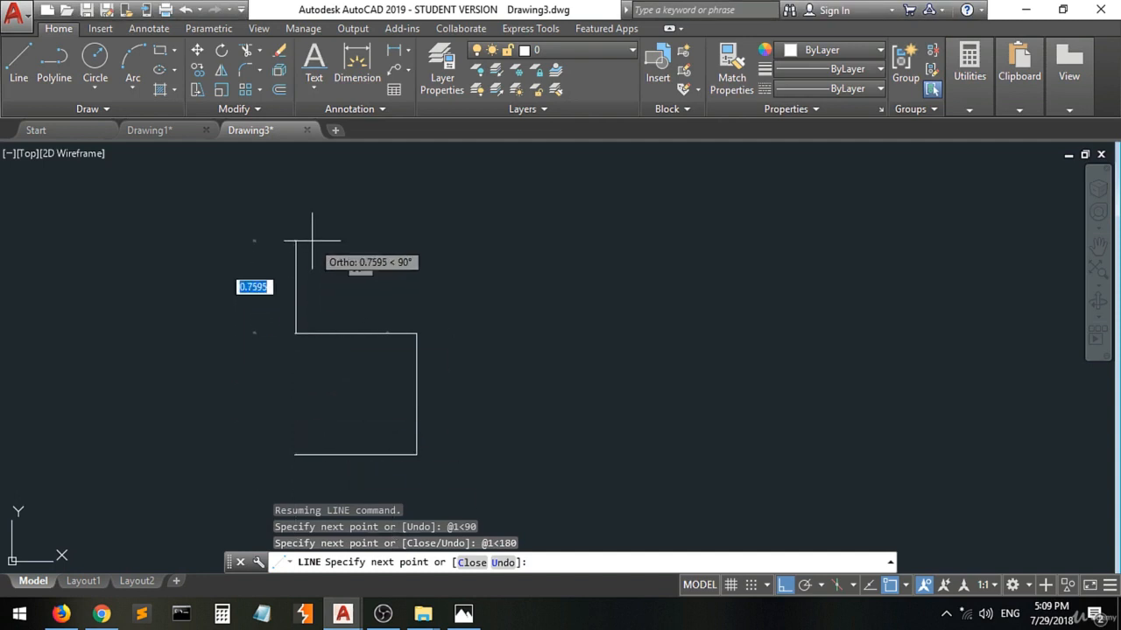
Draw the slot's upper-left vertical edge 1 unit long at 90° from the ledge's outer end.
type("@")
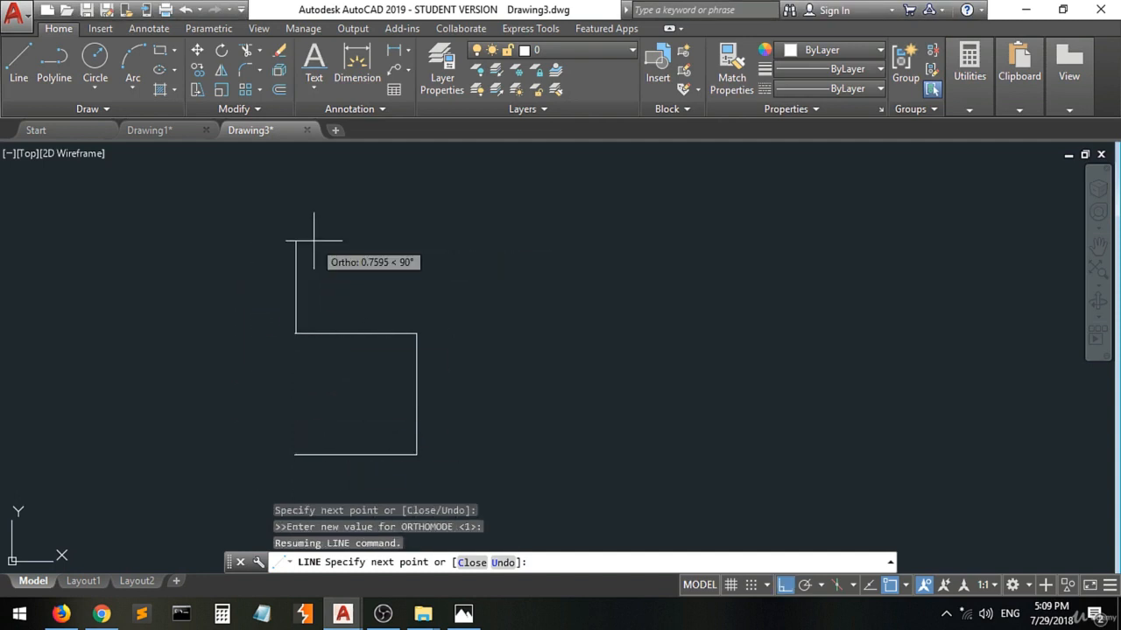
type("1")
key("Tab")
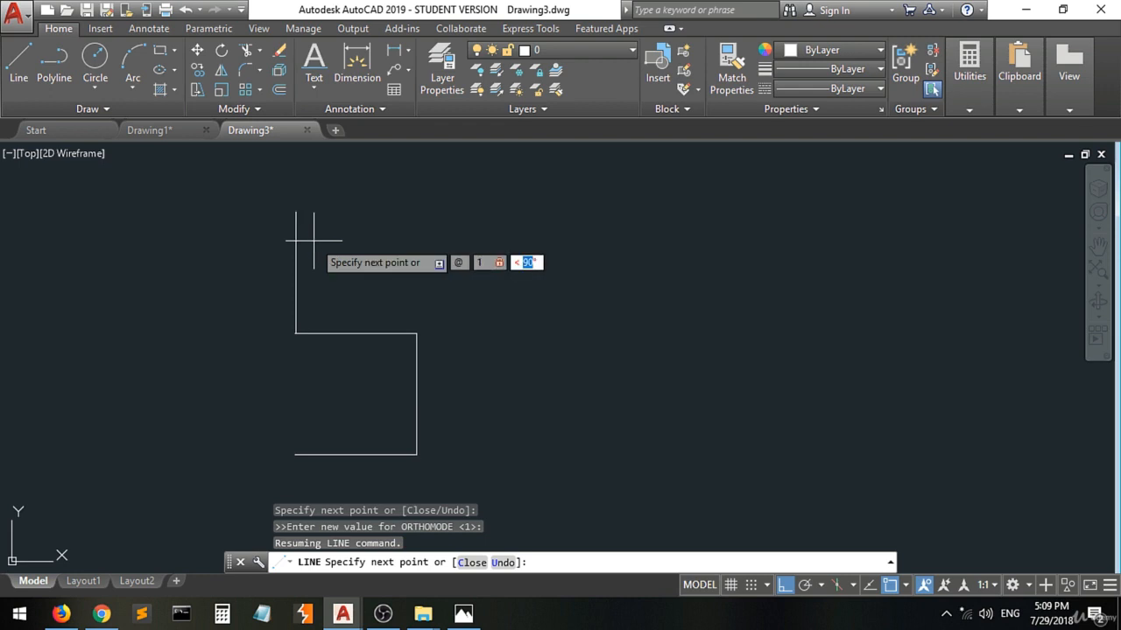
type("90")
key("Return")
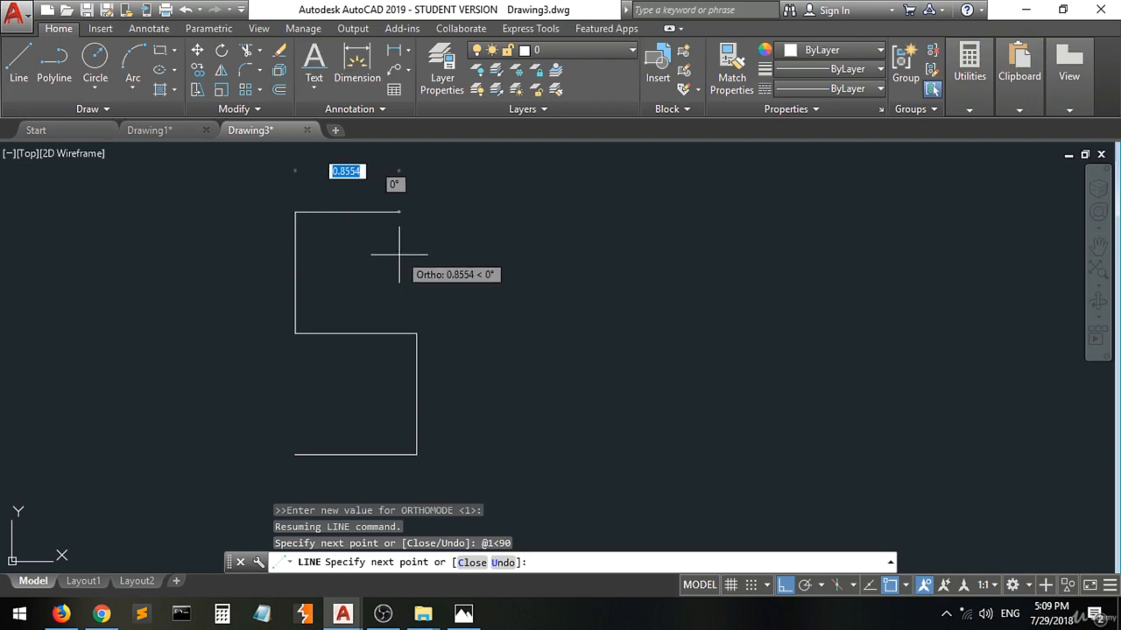
Switch to Photos, mark the slot's upper-right corner, underline the 4.00 dimension and return to Drawing3 in AutoCAD.
left_click(464, 616)
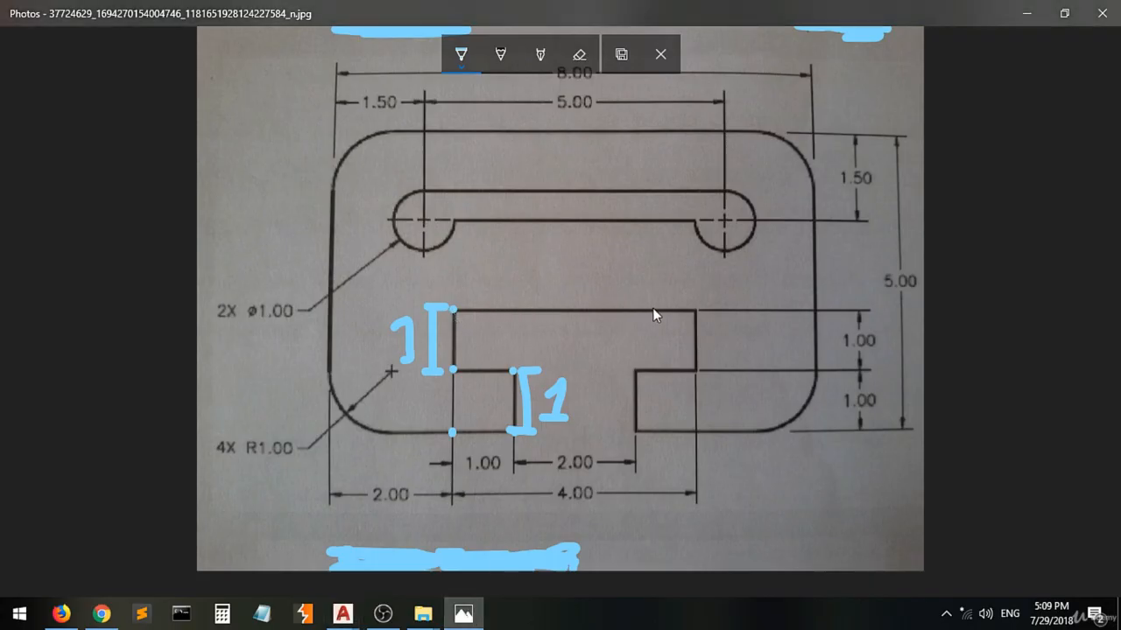
left_click(694, 311)
left_click_drag(554, 501, 578, 501)
mouse_move(345, 617)
left_click(428, 530)
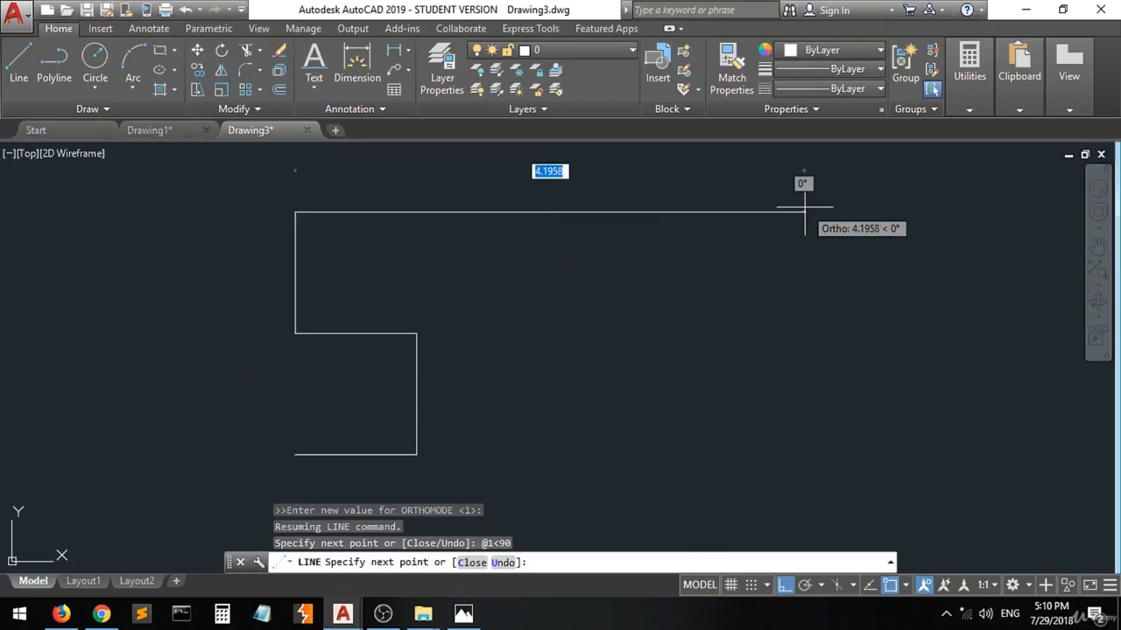
Draw the slot's horizontal top edge 4 units long at 0° from the upper-left corner.
type("4")
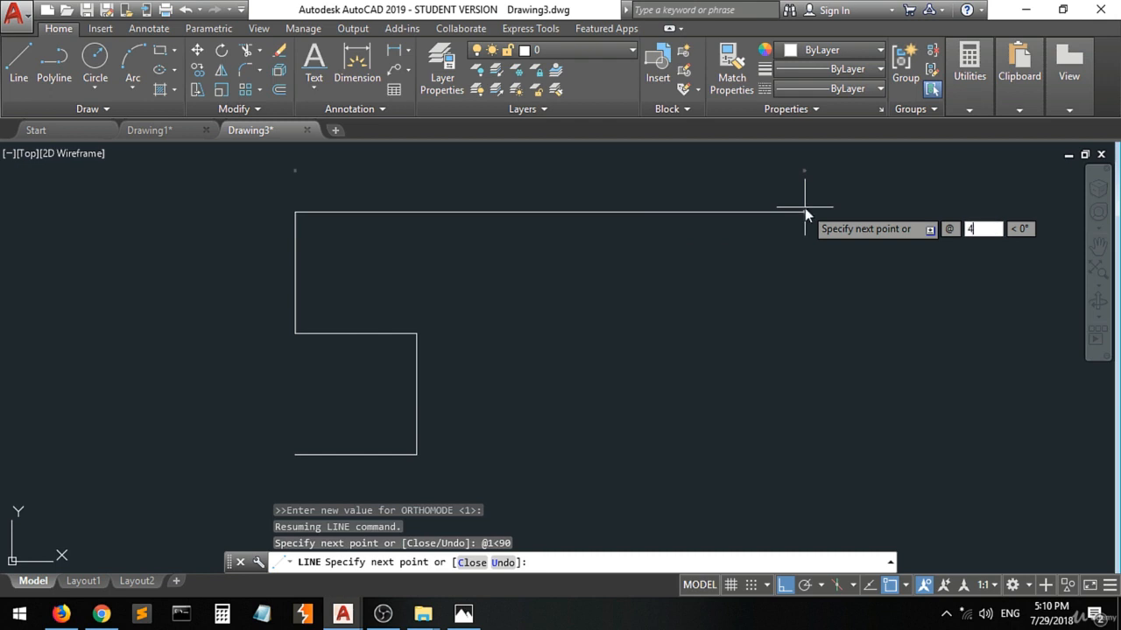
key("Tab")
type("0")
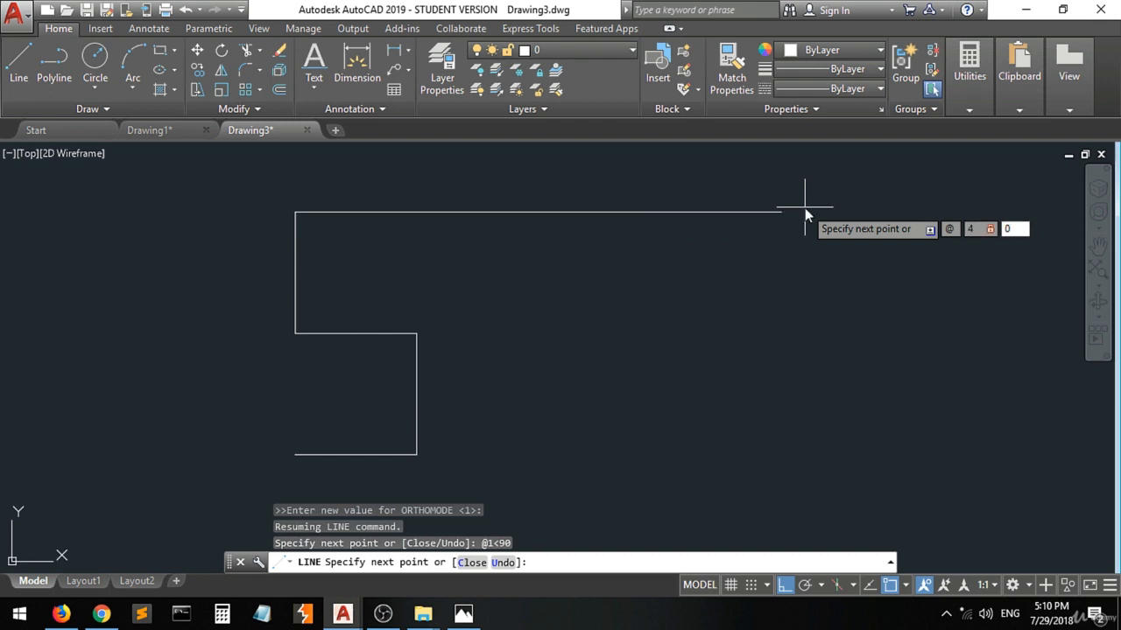
key("Return")
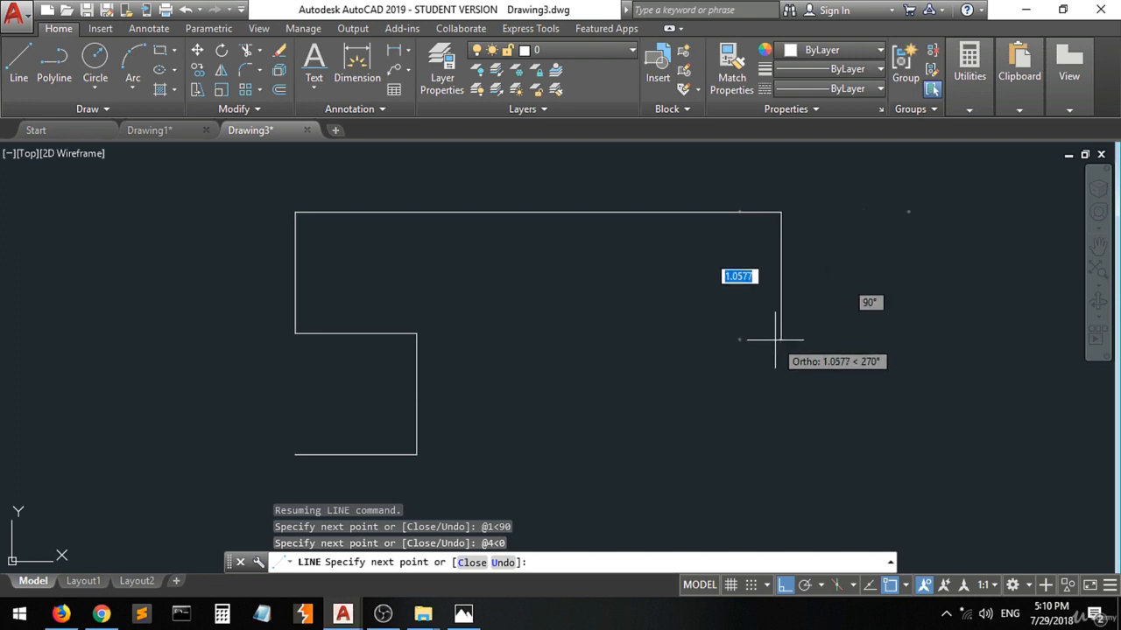
Switch to Photos to check the slot's right-hand dimensions and return to Drawing3 in AutoCAD.
left_click(463, 616)
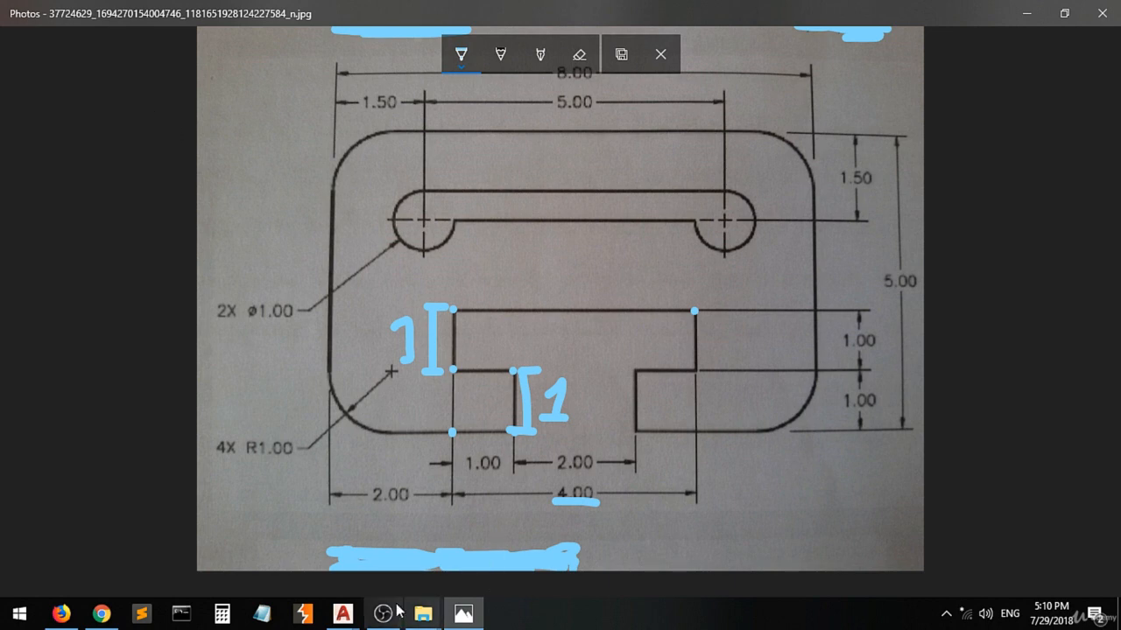
mouse_move(348, 618)
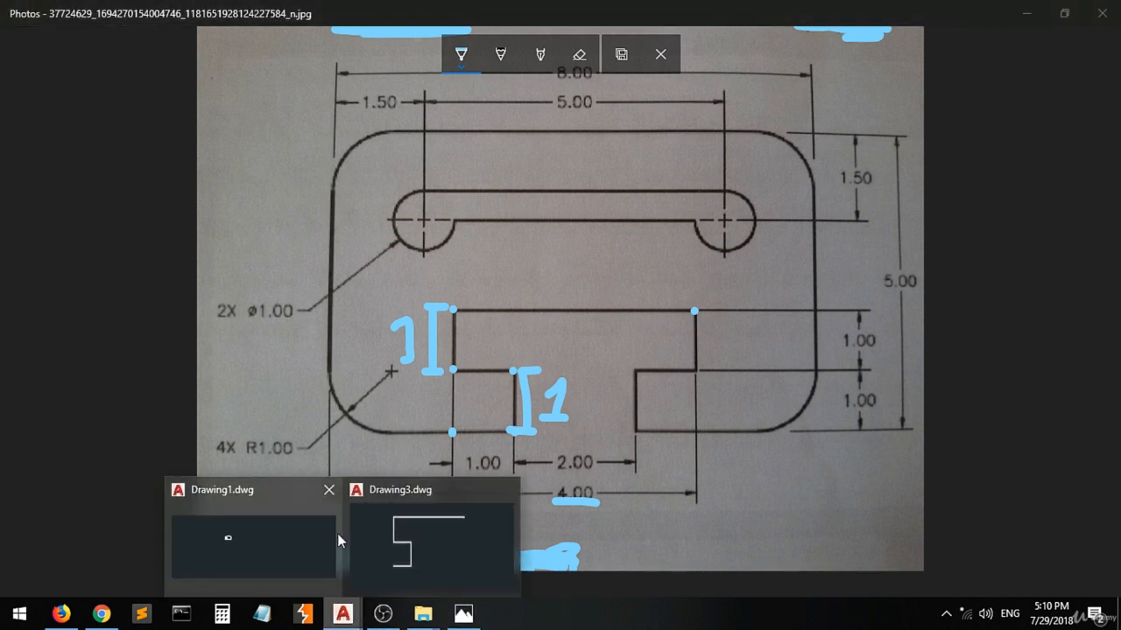
left_click(448, 531)
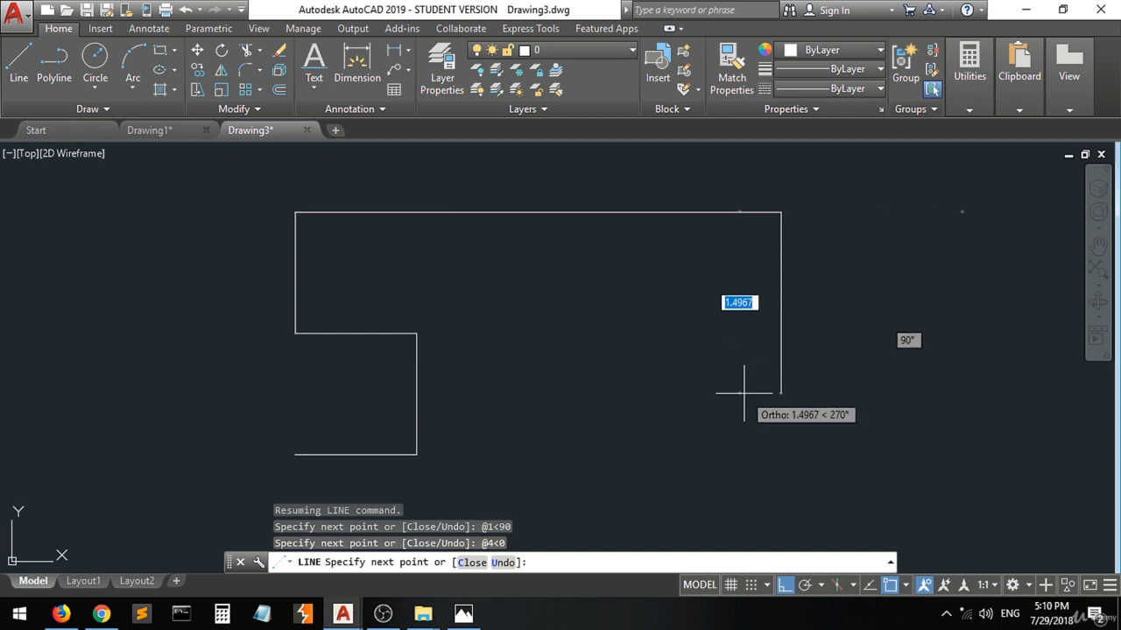
With snap mode on, draw the slot's upper-right edge 1 unit down, level with the left ledge, and the right ledge 1 unit at 180°.
left_click(751, 585)
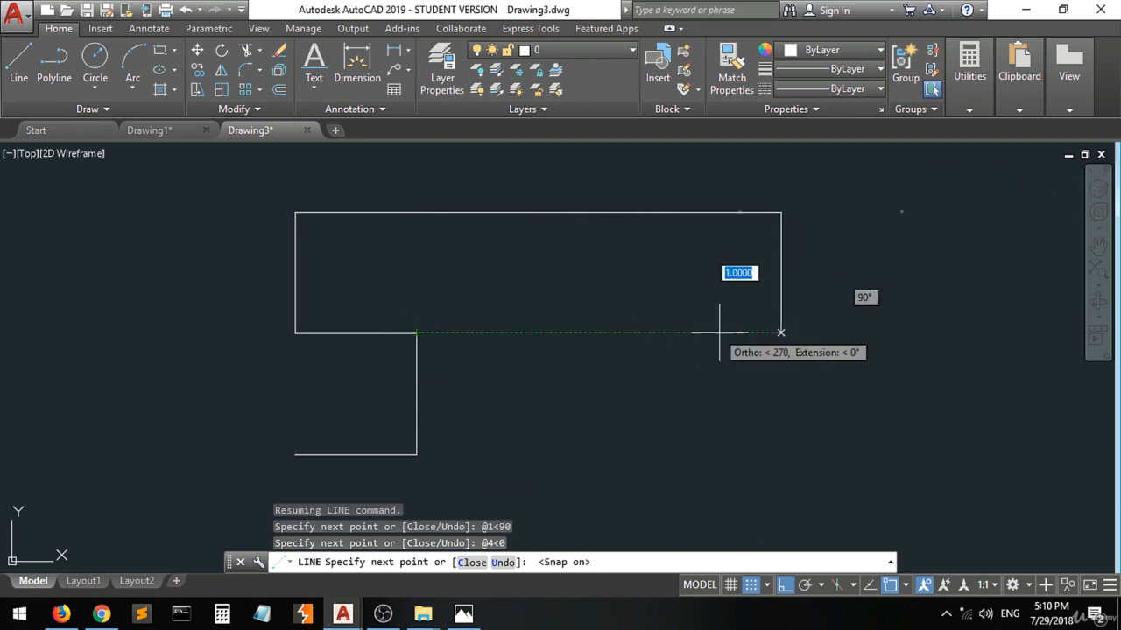
left_click(781, 330)
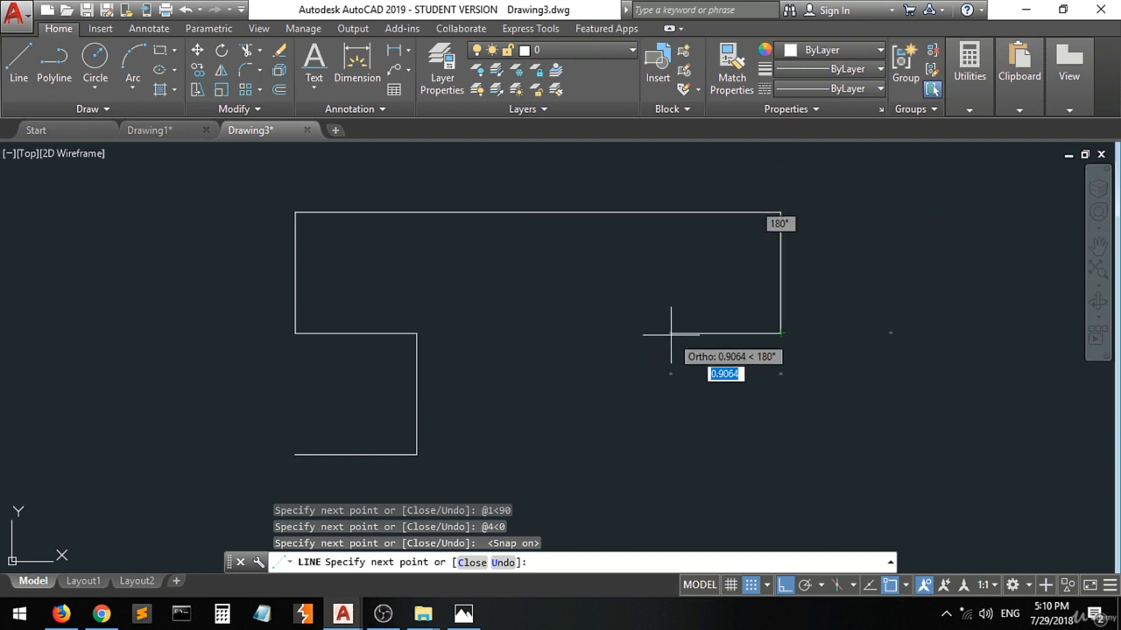
type("1")
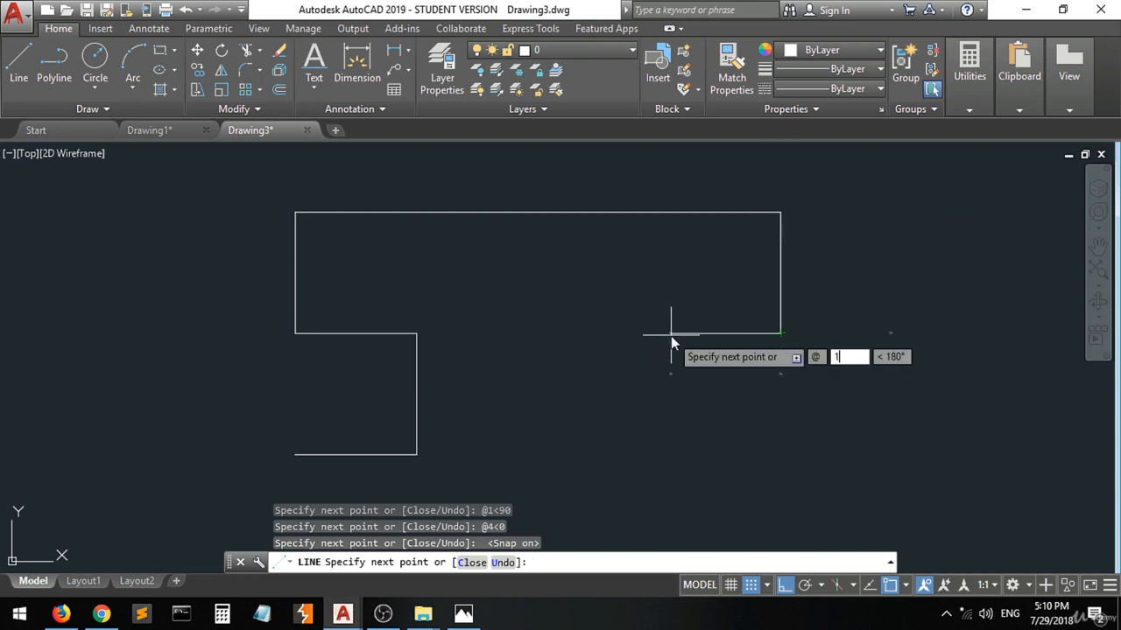
key("Tab")
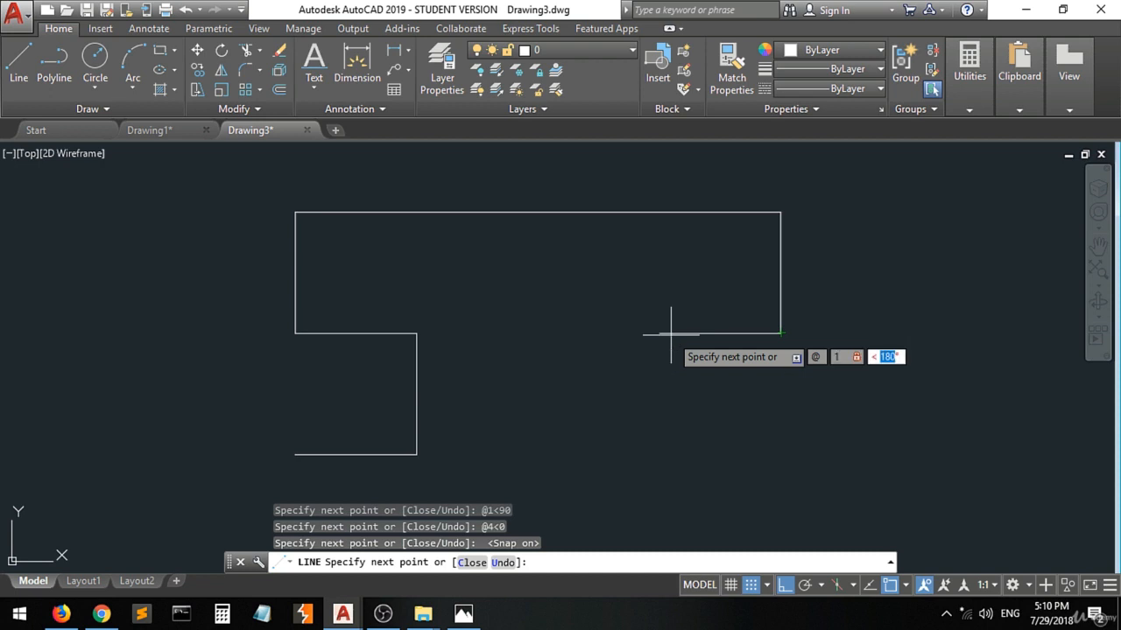
type("180")
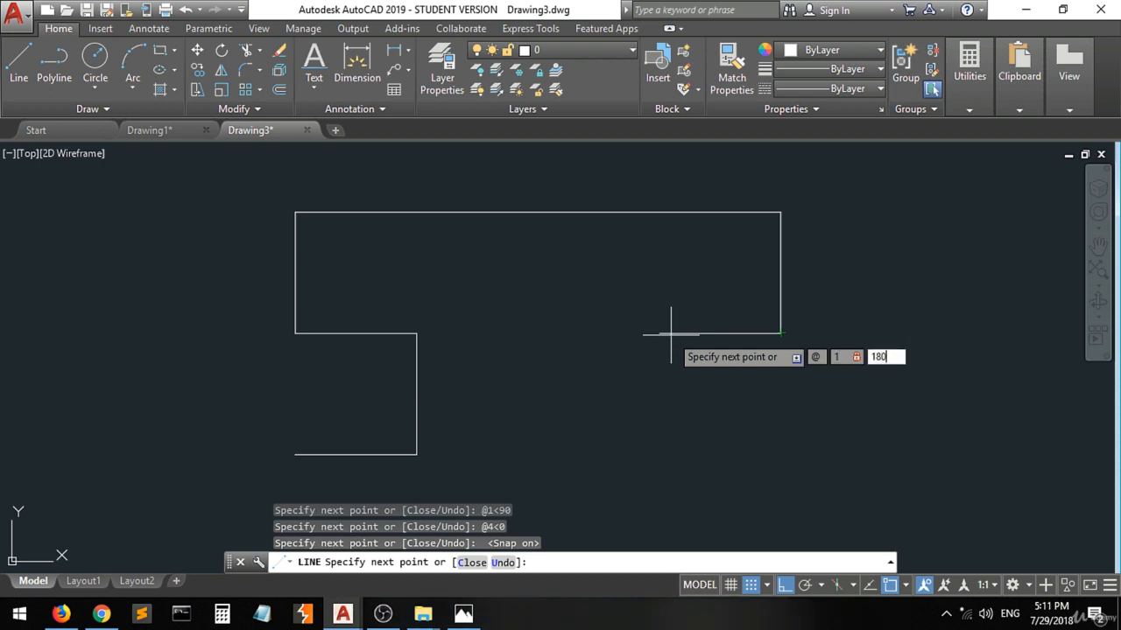
key("Return")
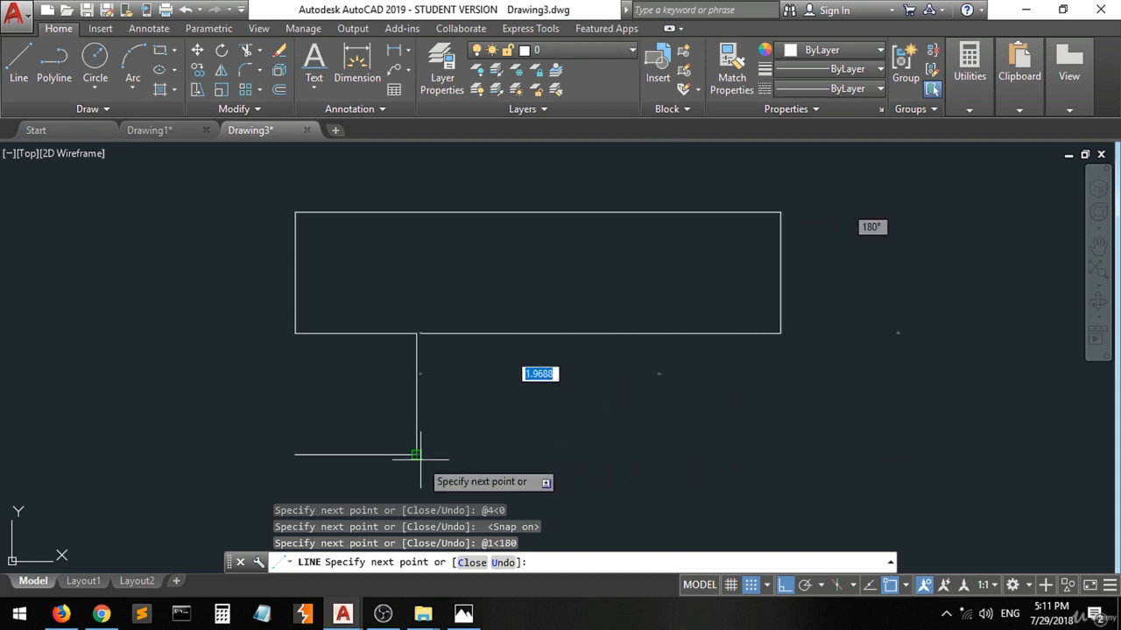
Draw the opening's right vertical edge down to the bottom segment's level and a 1-unit horizontal segment to below the slot's upper-right corner.
left_click(659, 455)
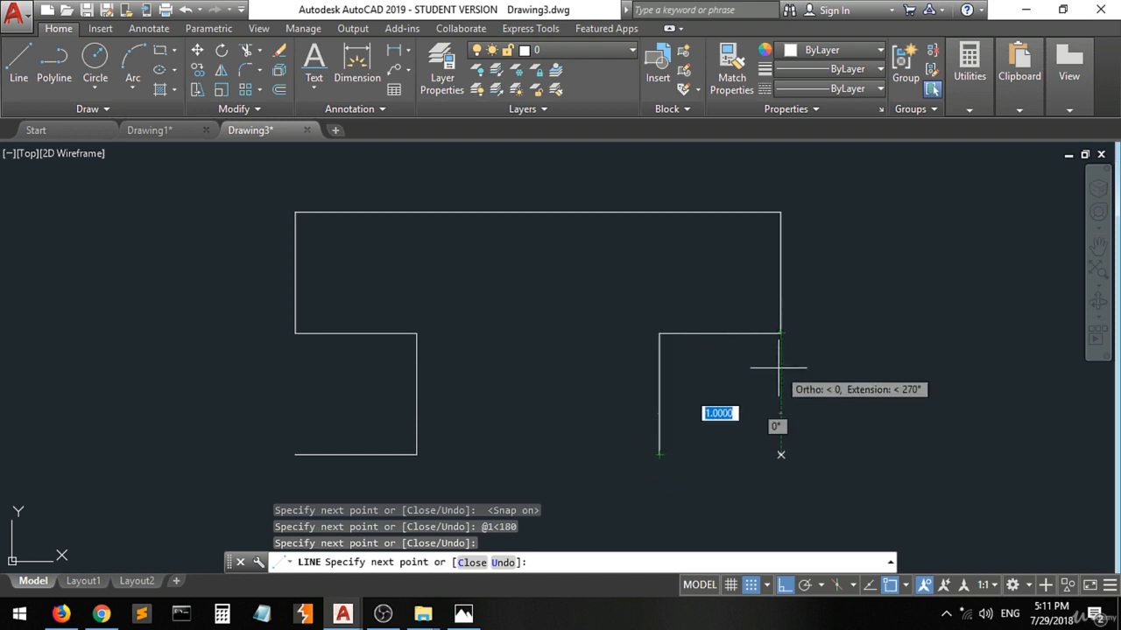
left_click(780, 454)
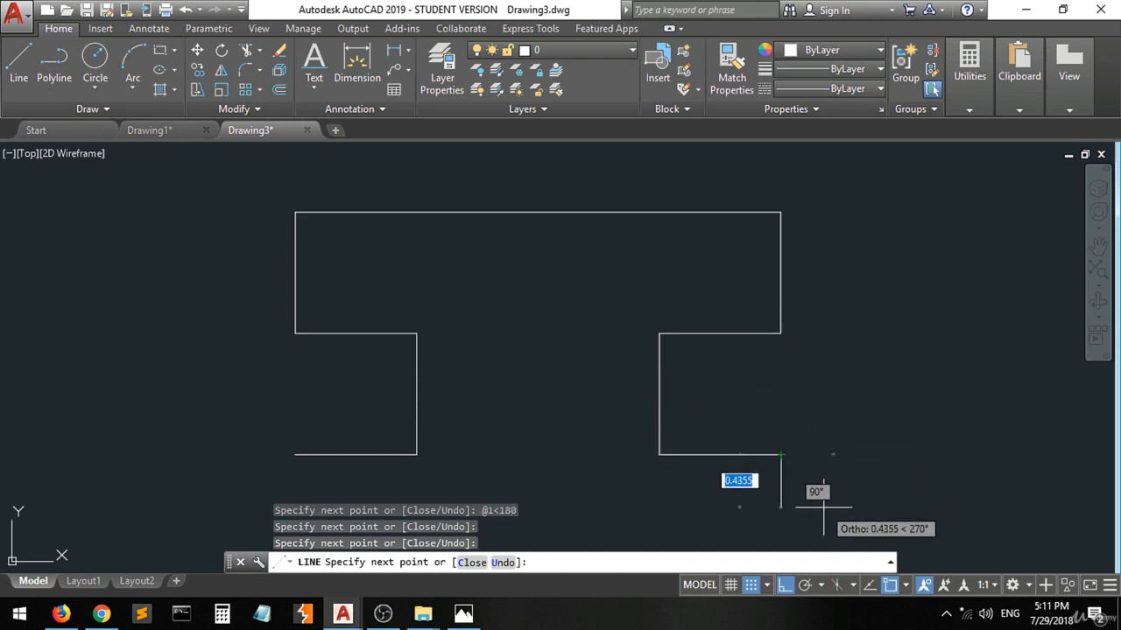
Switch to Photos, mark the 2-unit distance from the slot to the plate's right edge, underline the 2.00 dimension, and return to Drawing3 in AutoCAD.
left_click(463, 613)
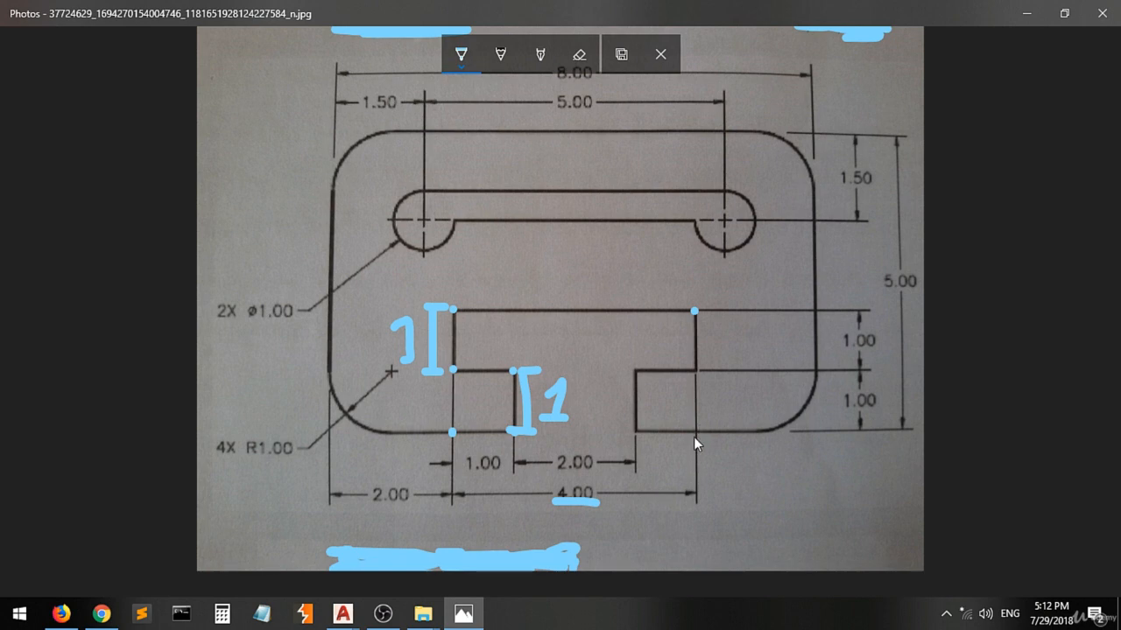
left_click_drag(698, 427, 698, 443)
mouse_move(817, 363)
left_mouse_down()
mouse_move(819, 440)
mouse_move(800, 453)
left_mouse_up()
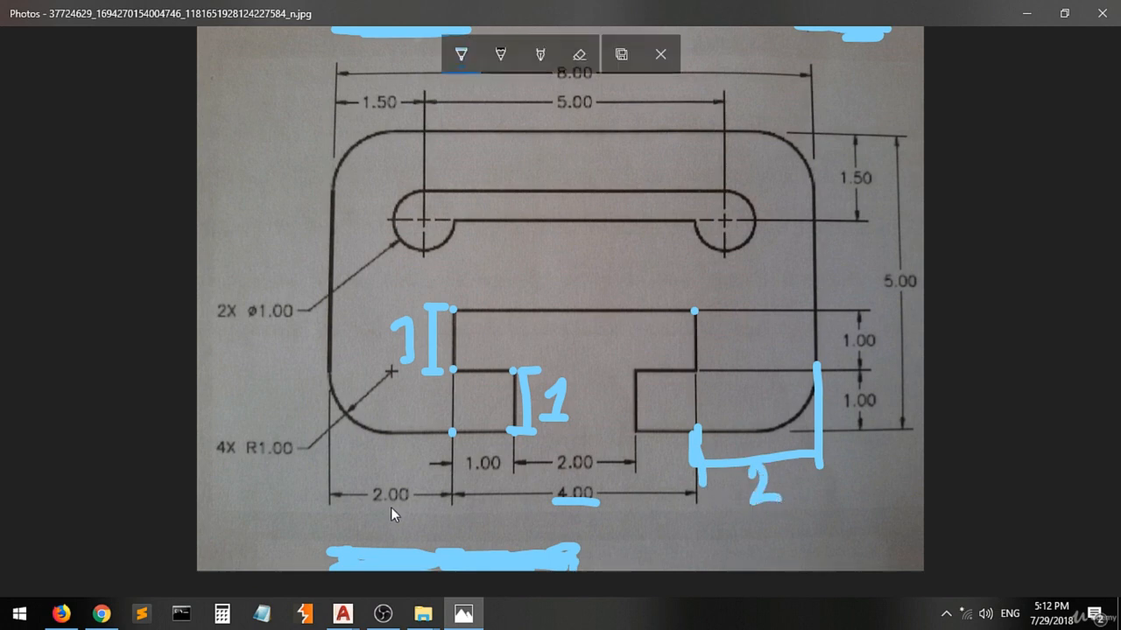
left_click_drag(371, 511, 391, 511)
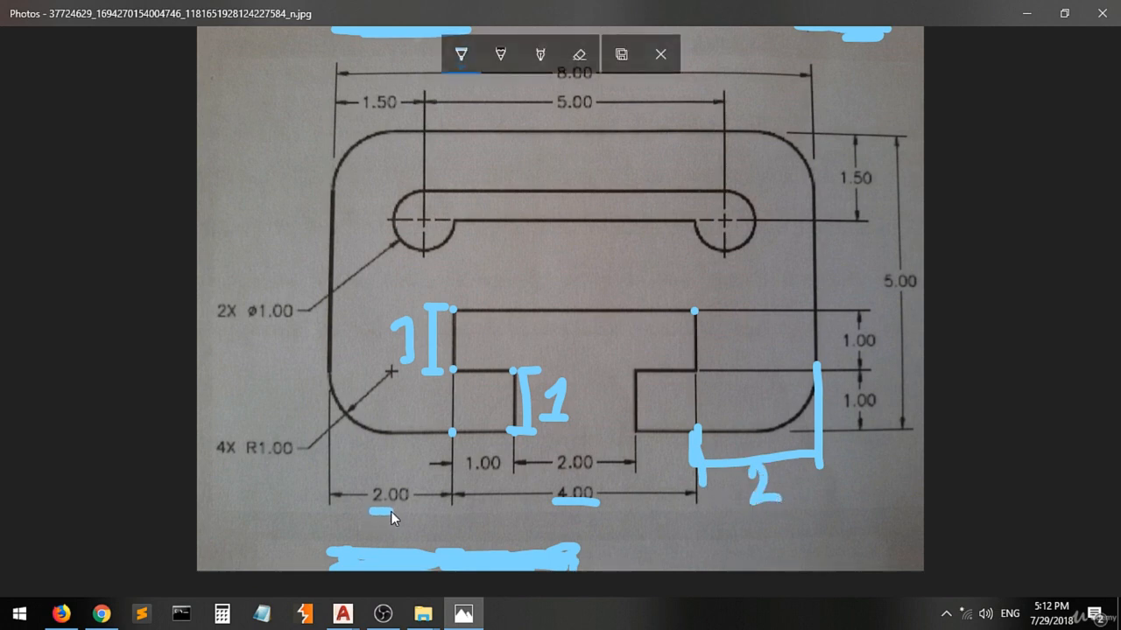
left_click(342, 613)
left_click(419, 543)
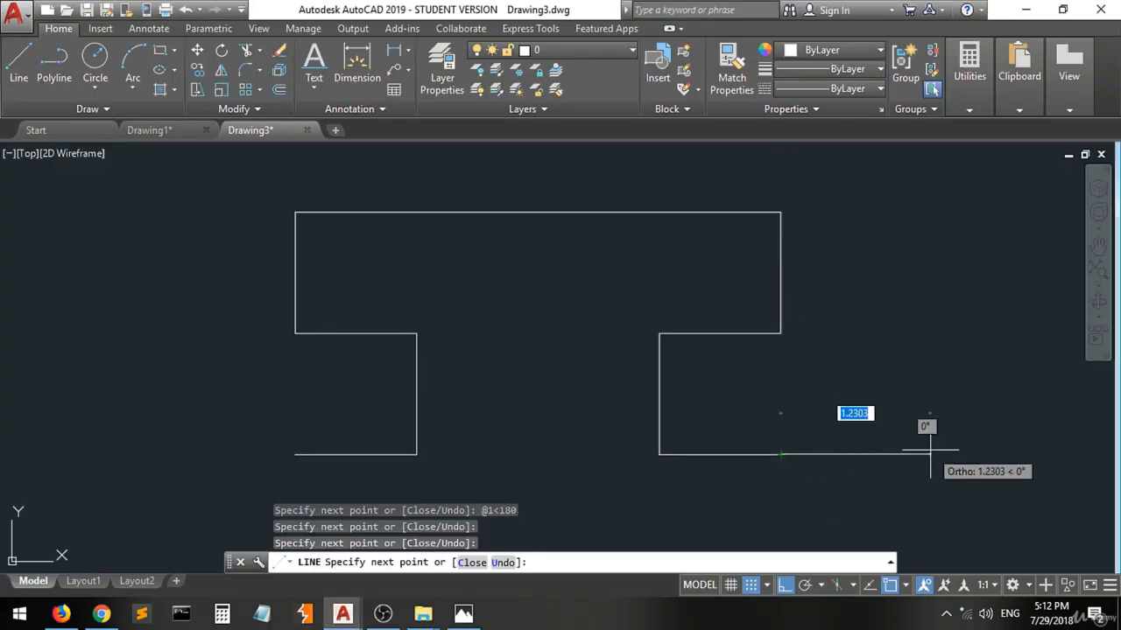
Extend the plate's bottom edge 2 units at 0° from the point below the slot's upper-right corner.
scroll(929, 452, "down", 2)
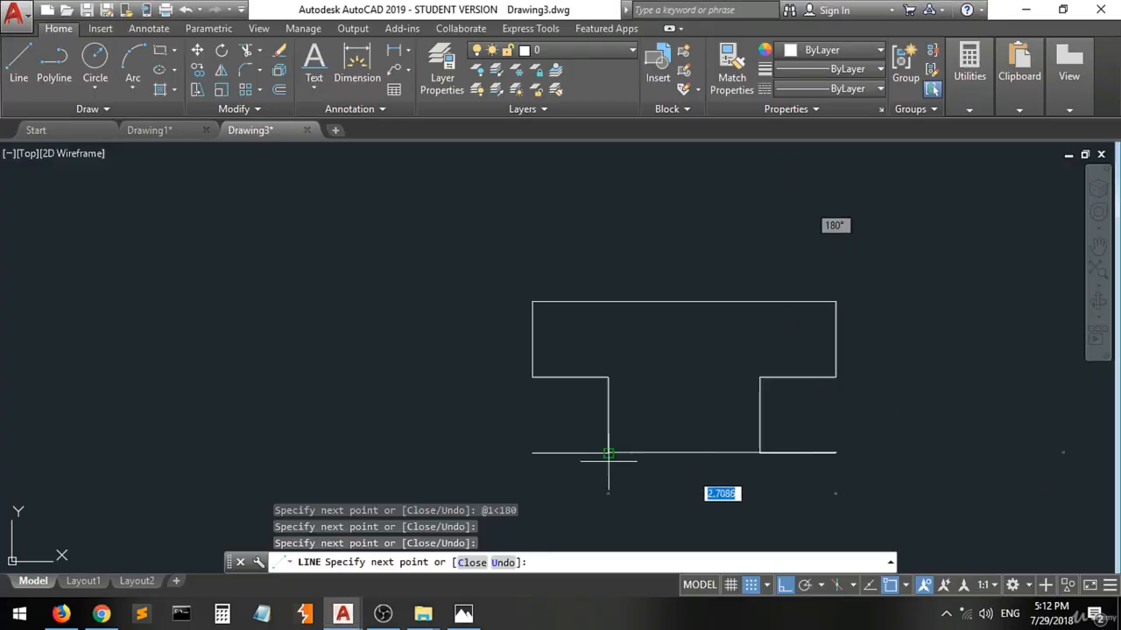
scroll(439, 425, "down", 2)
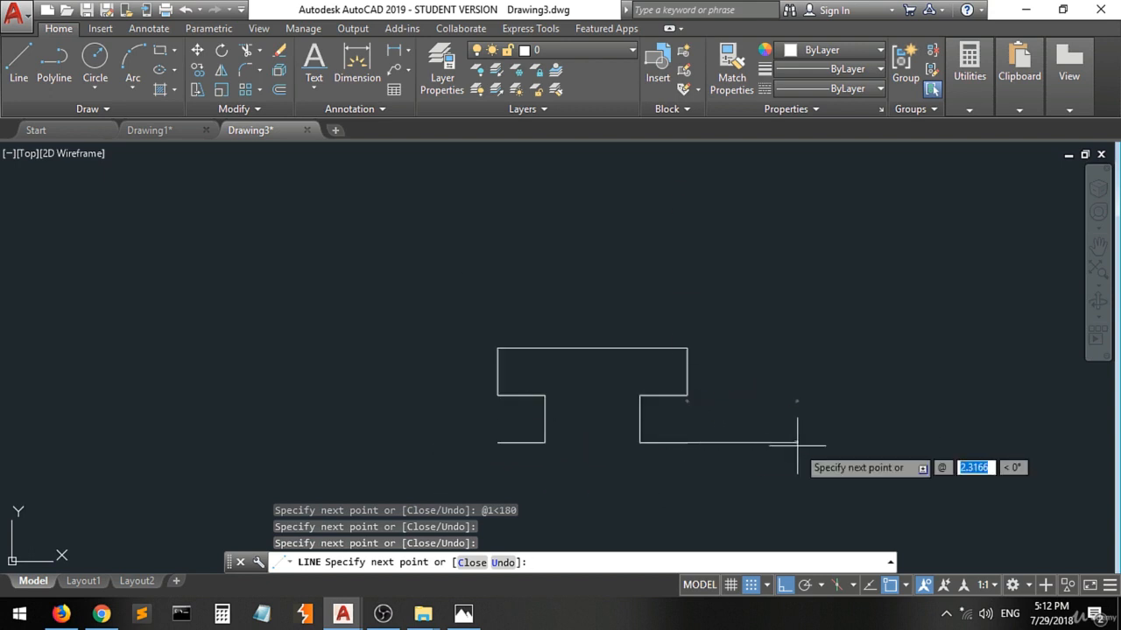
type("2")
key("Tab")
key("Return")
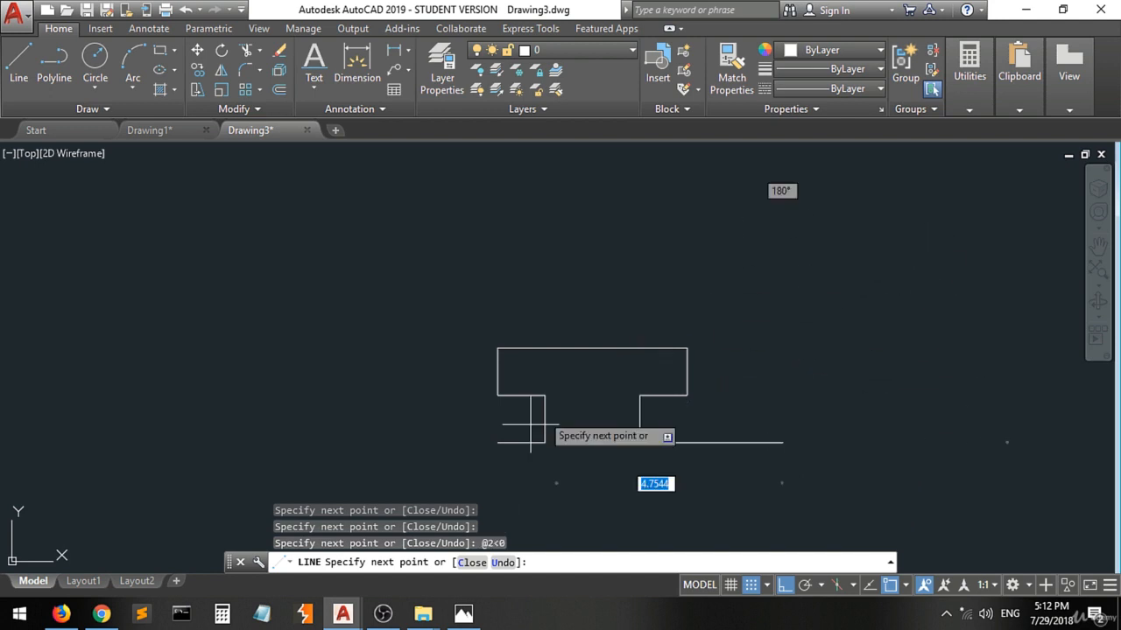
Check the plate's height in the Photos reference, then draw its right edge 5 units long at 90° in Drawing3 in AutoCAD.
left_click(463, 614)
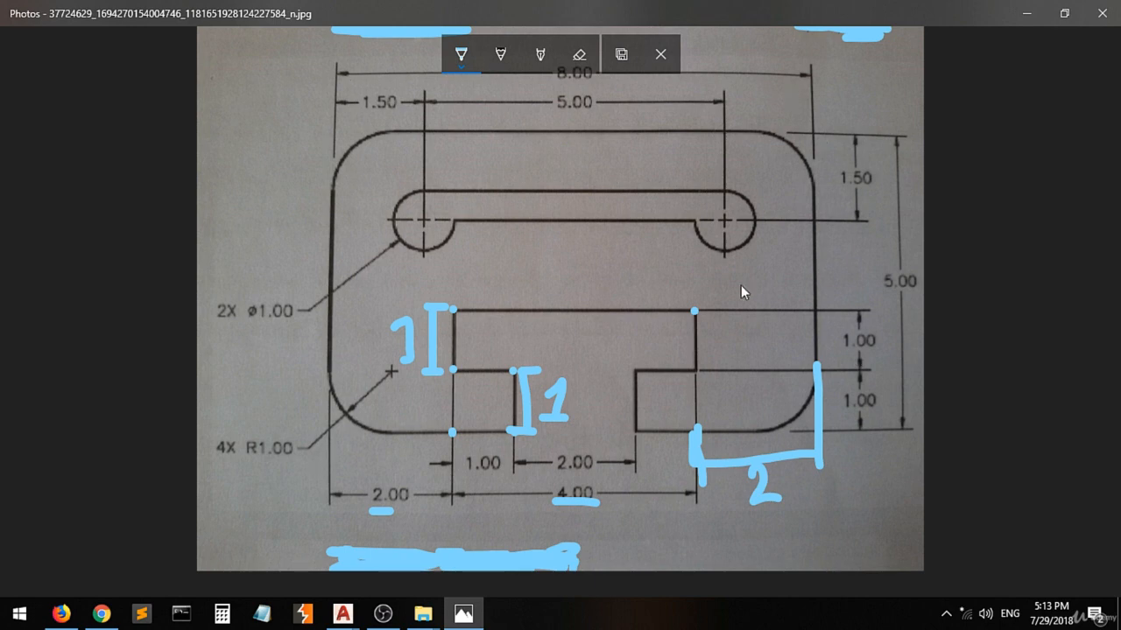
left_click(343, 613)
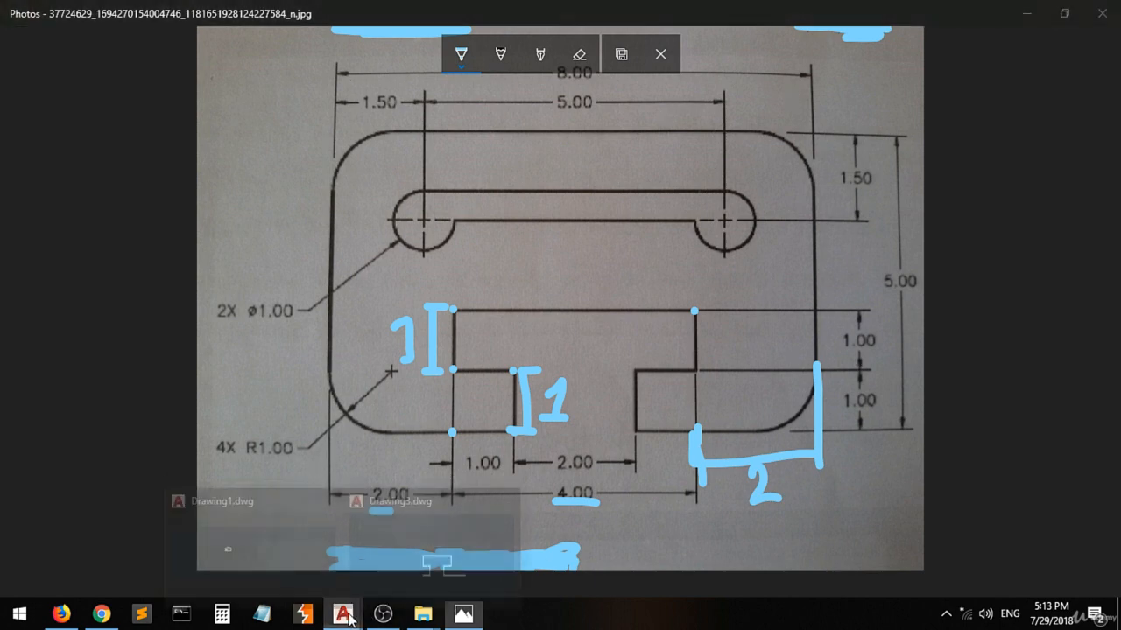
left_click(447, 548)
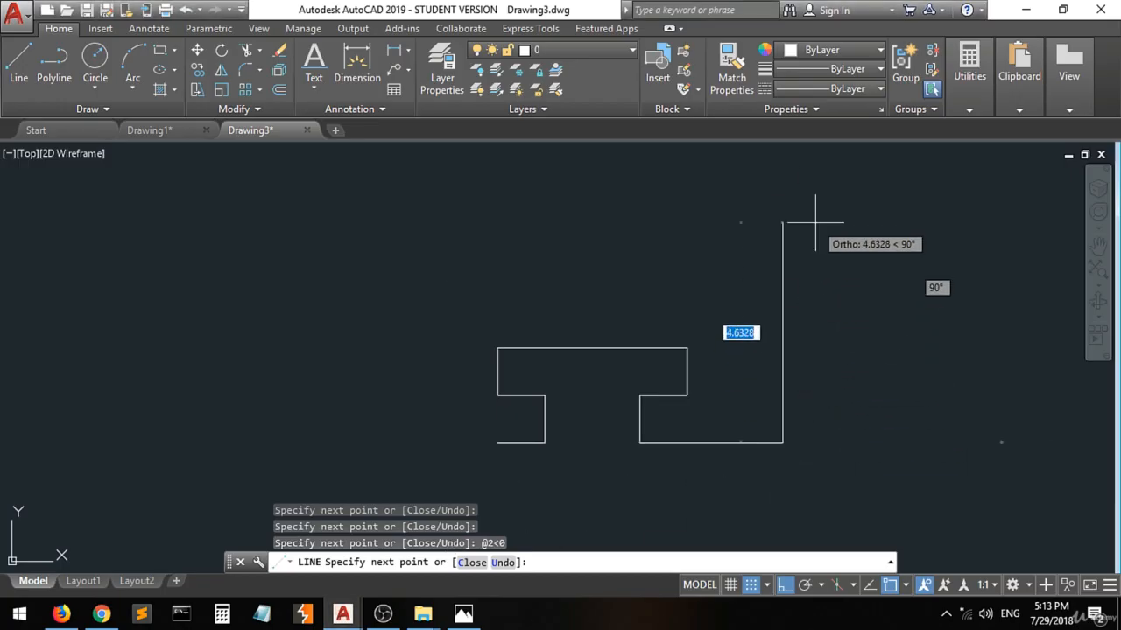
type("5")
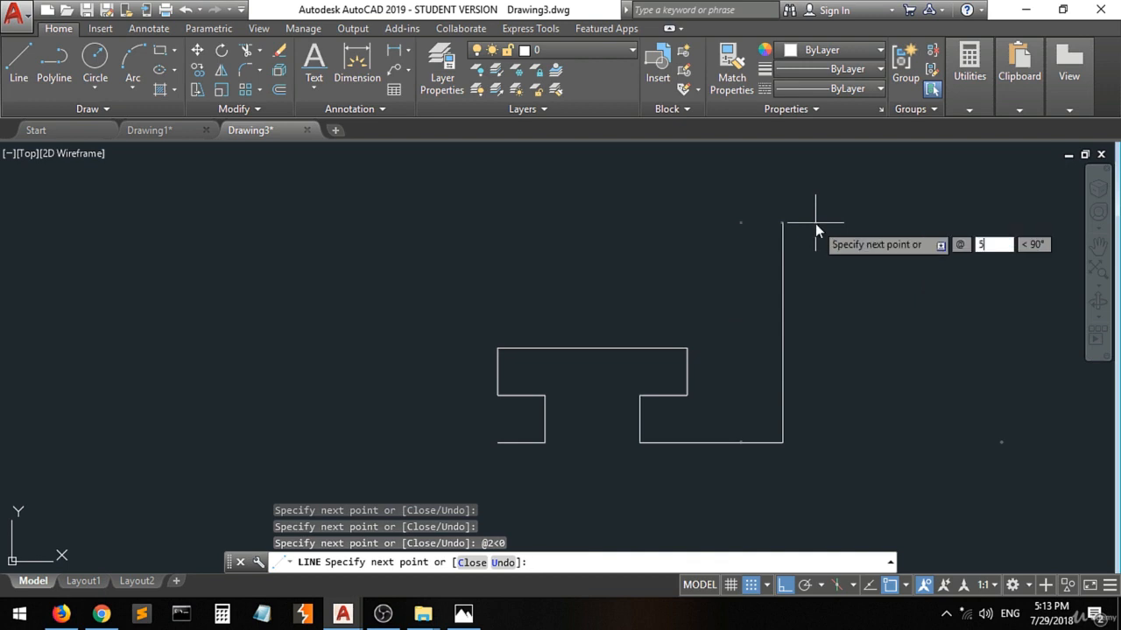
key("Tab")
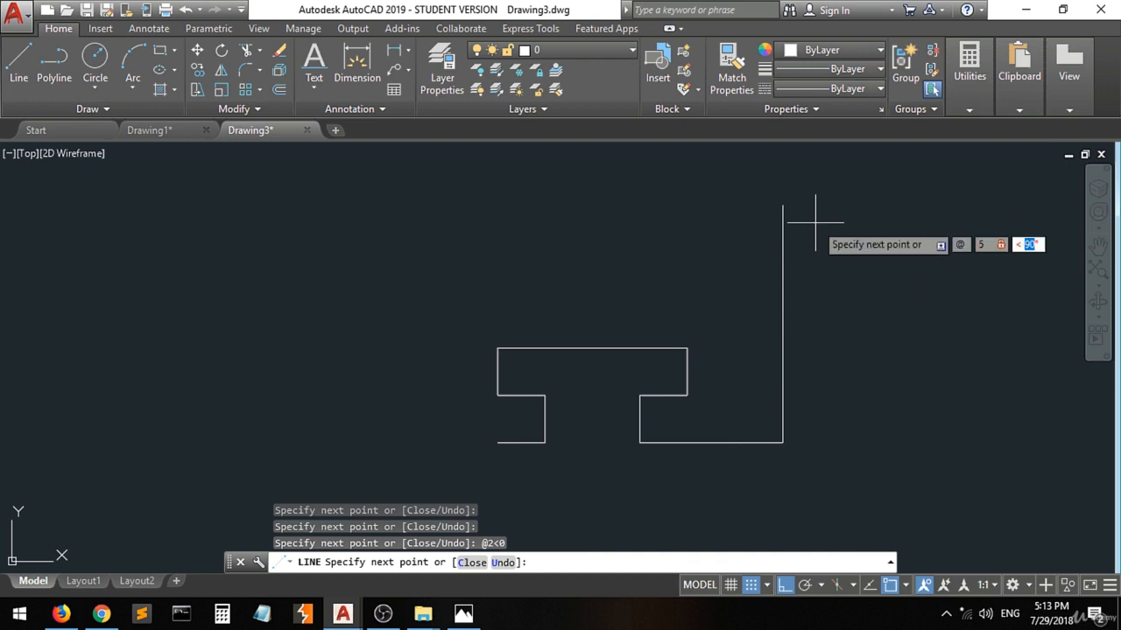
type("90")
key("Return")
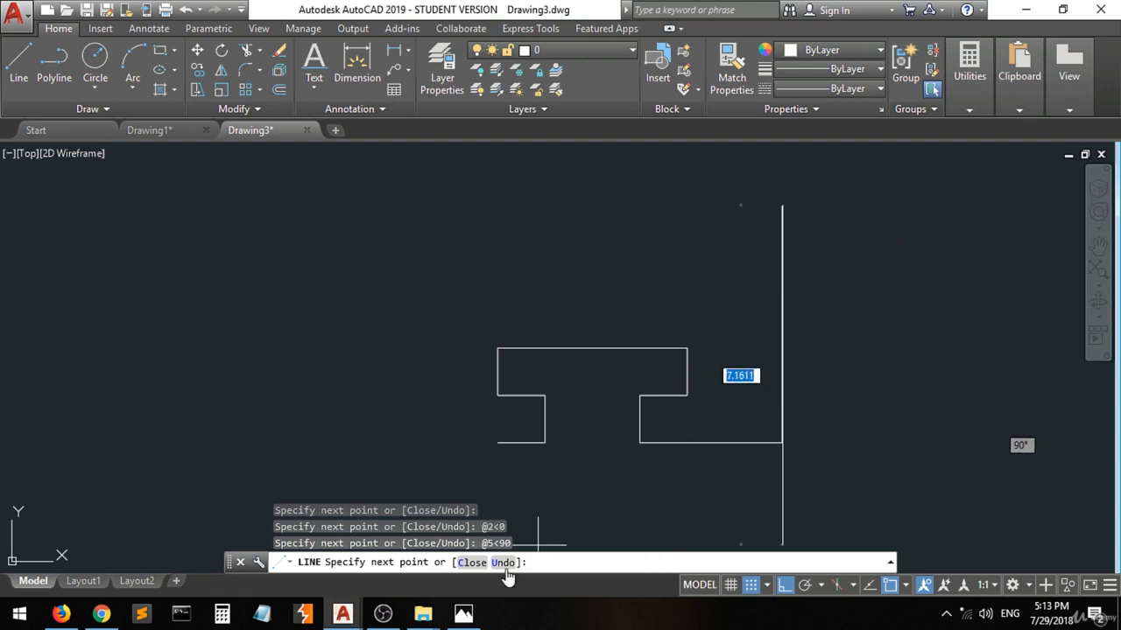
Underline the 8.00 width on the Photos reference and draw the plate's top edge 8 units long at 180° in Drawing3 in AutoCAD.
left_click(463, 613)
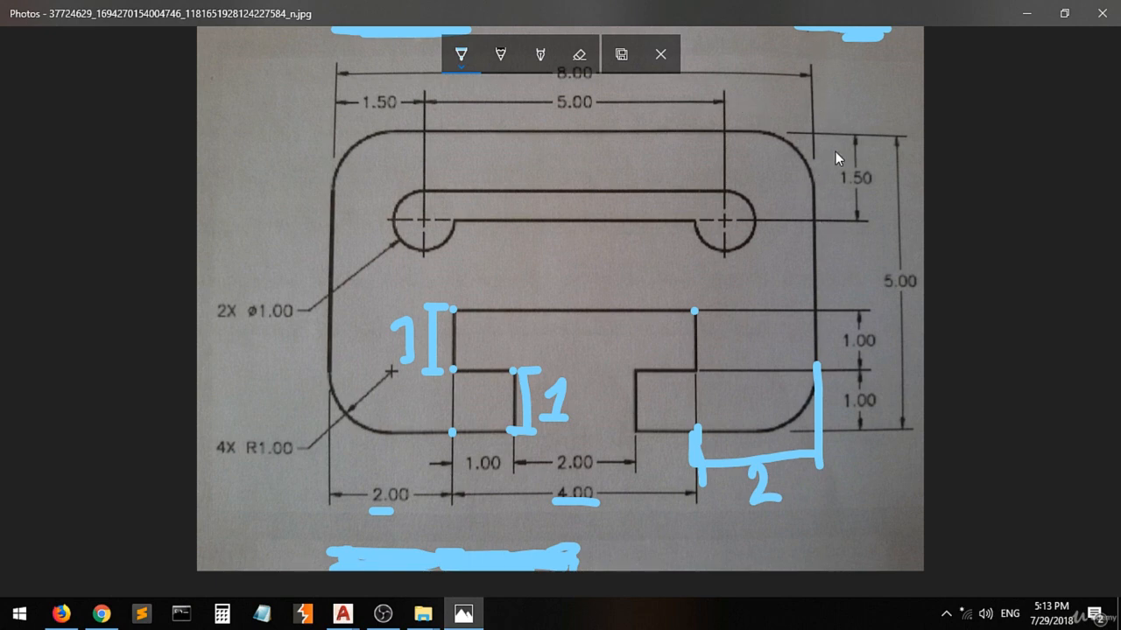
left_click_drag(551, 83, 577, 85)
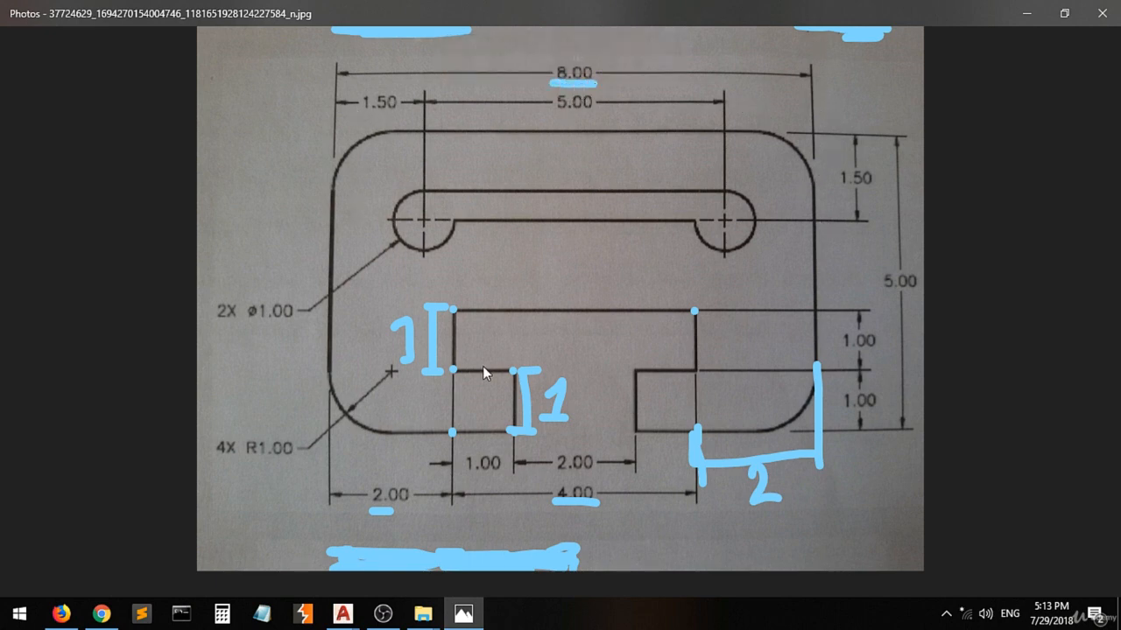
left_click(343, 617)
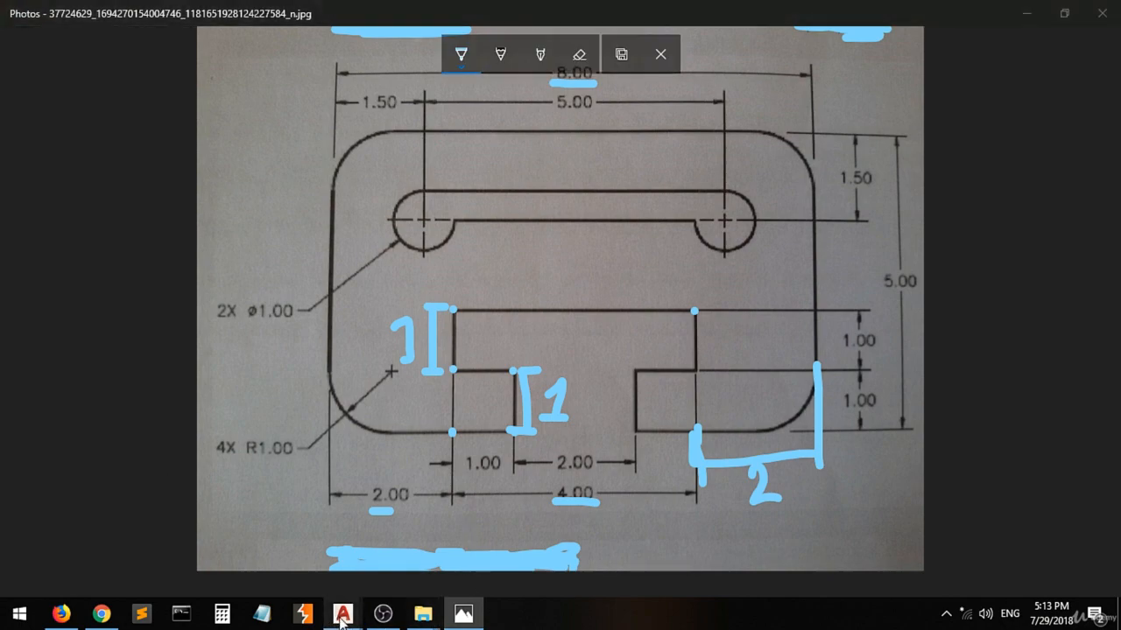
left_click(429, 543)
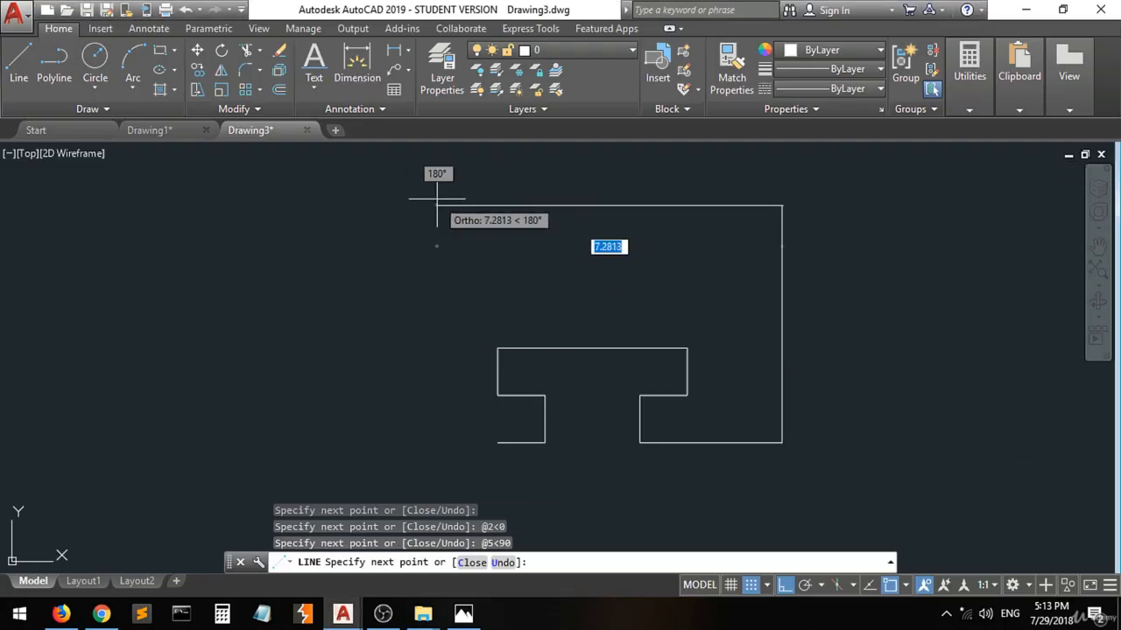
type("@8")
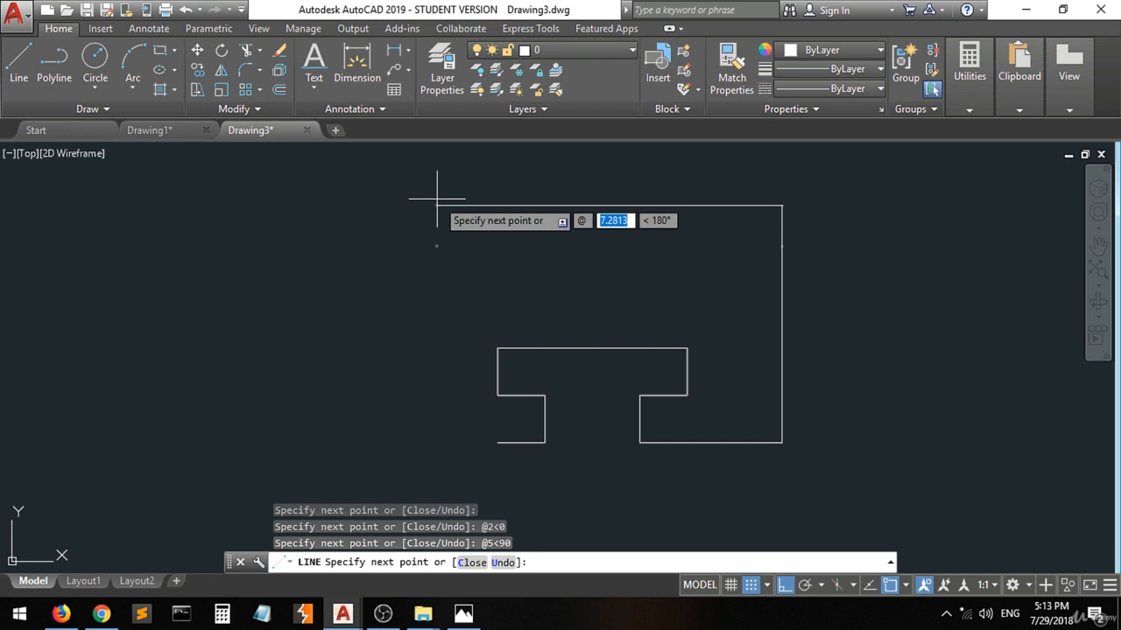
key("Tab")
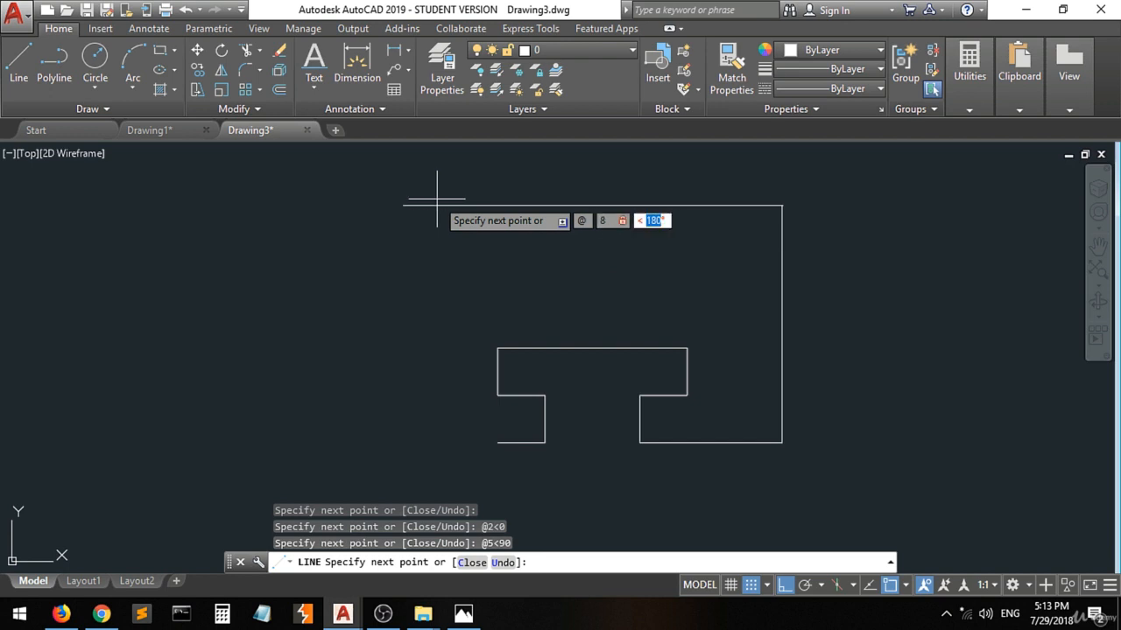
type("180")
key("Return")
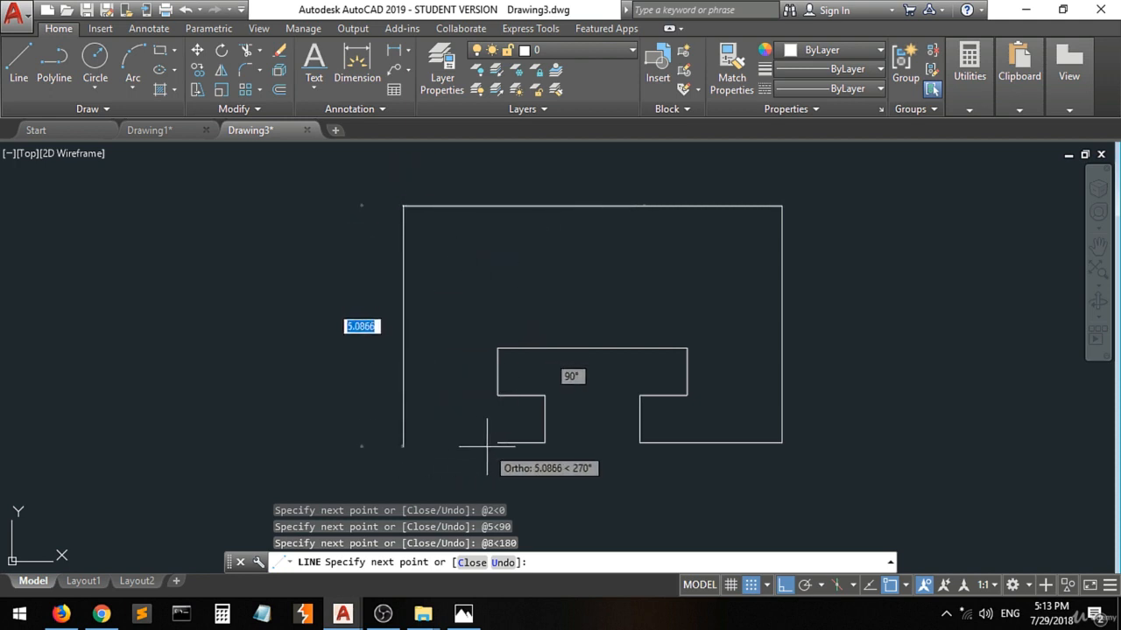
Draw the plate's left edge down to the bottom level, close the outline at the bottom-left segment's open end, and finish the line.
left_click(402, 443)
left_click(497, 442)
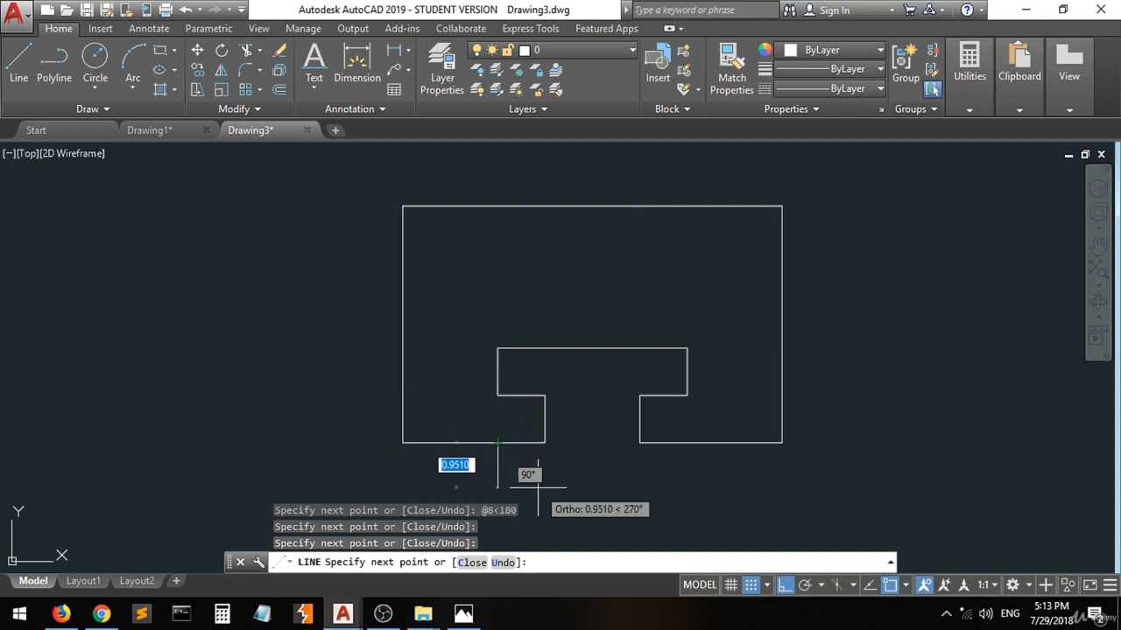
key("Return")
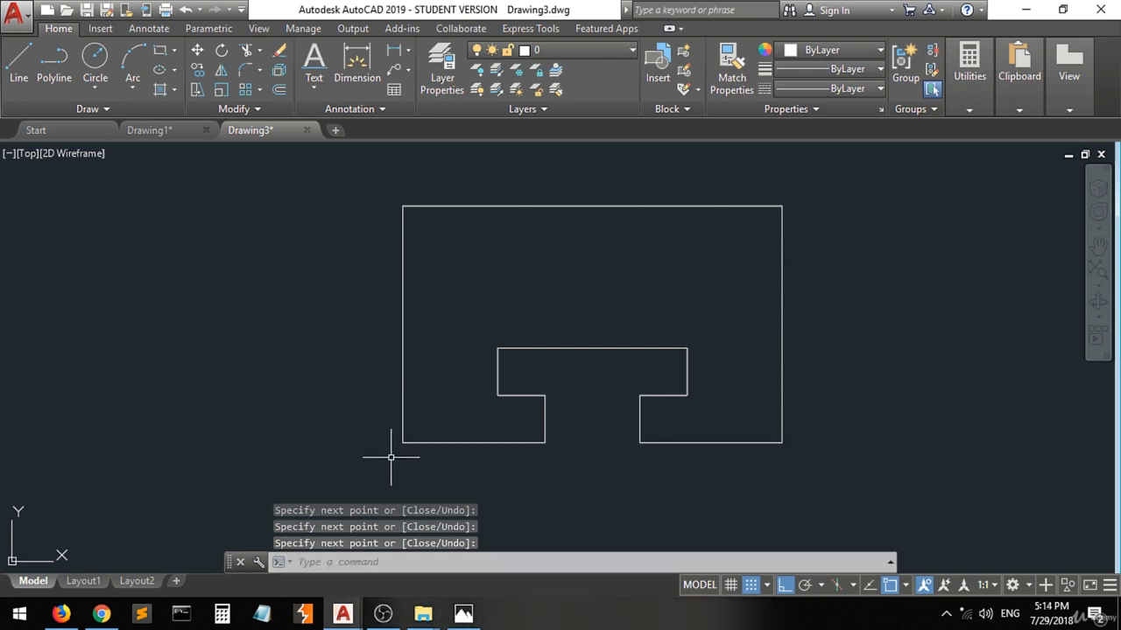
Switch to Photos to check the plate's rounded corners and return to Drawing3 in AutoCAD.
left_click(475, 620)
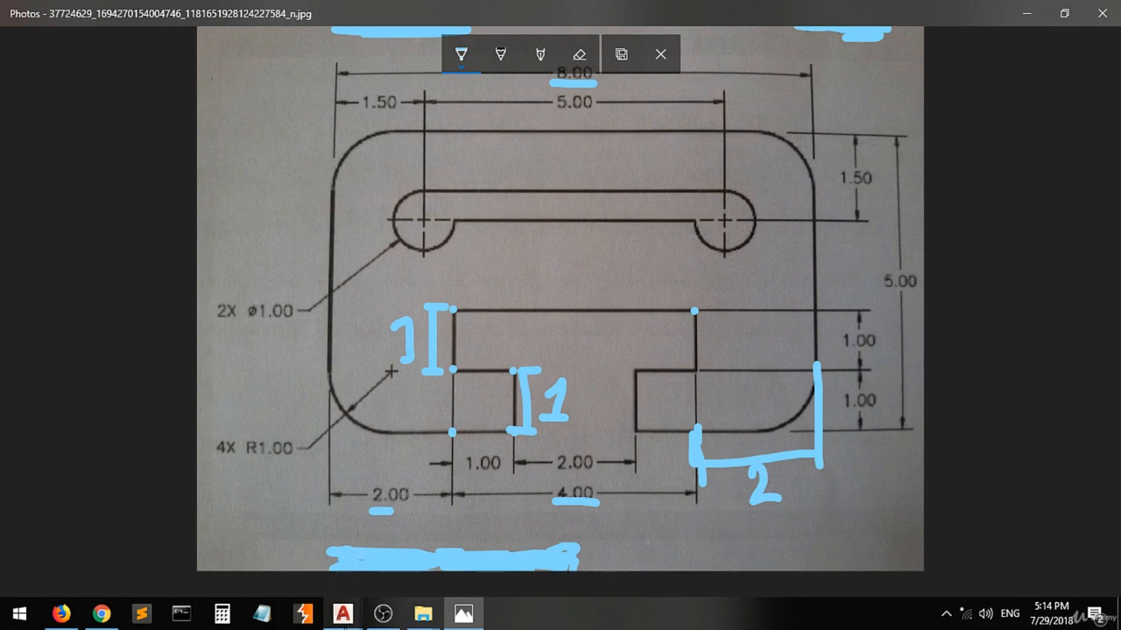
mouse_move(342, 613)
left_click(427, 559)
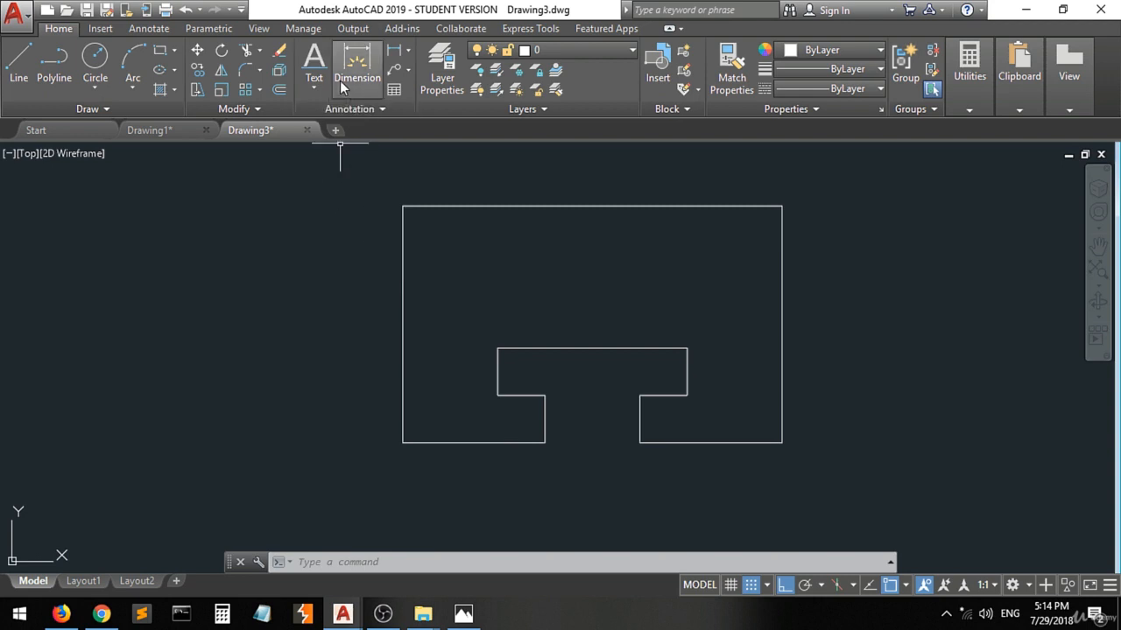
Fillet the plate's lower-right corner with radius 1, checking the corner radius in the Photos reference.
left_click(242, 73)
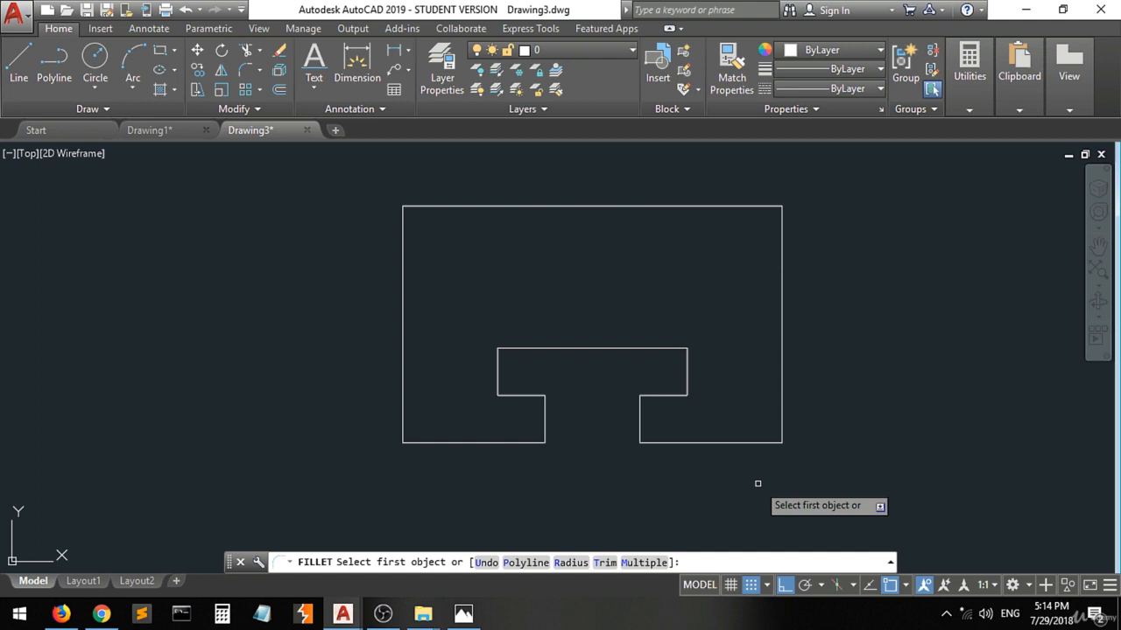
type("r")
key("Return")
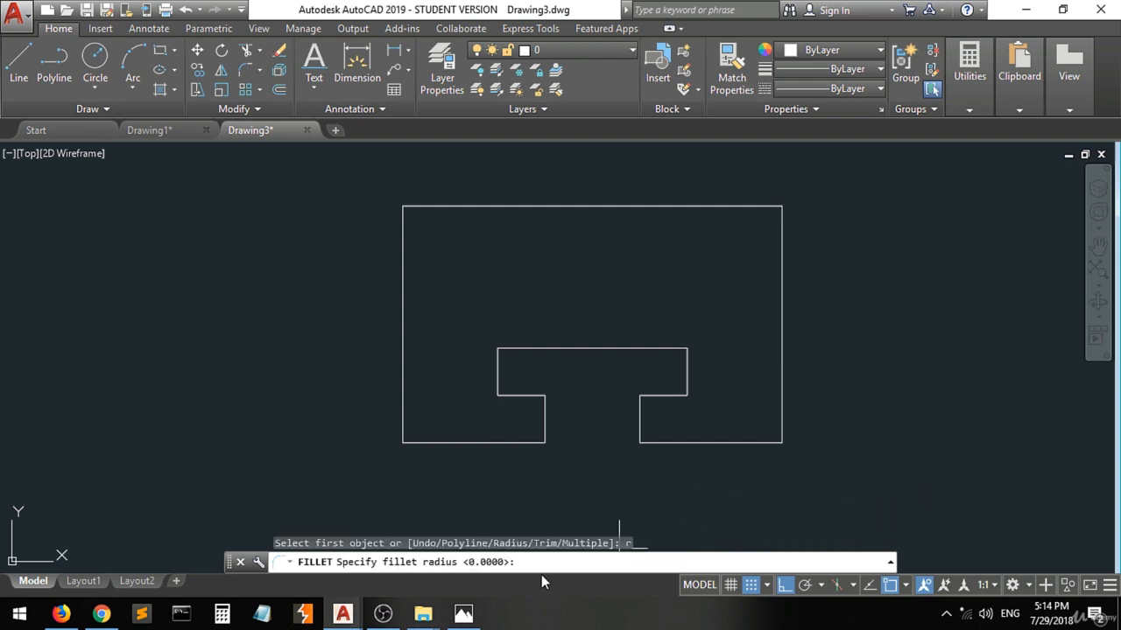
left_click(463, 614)
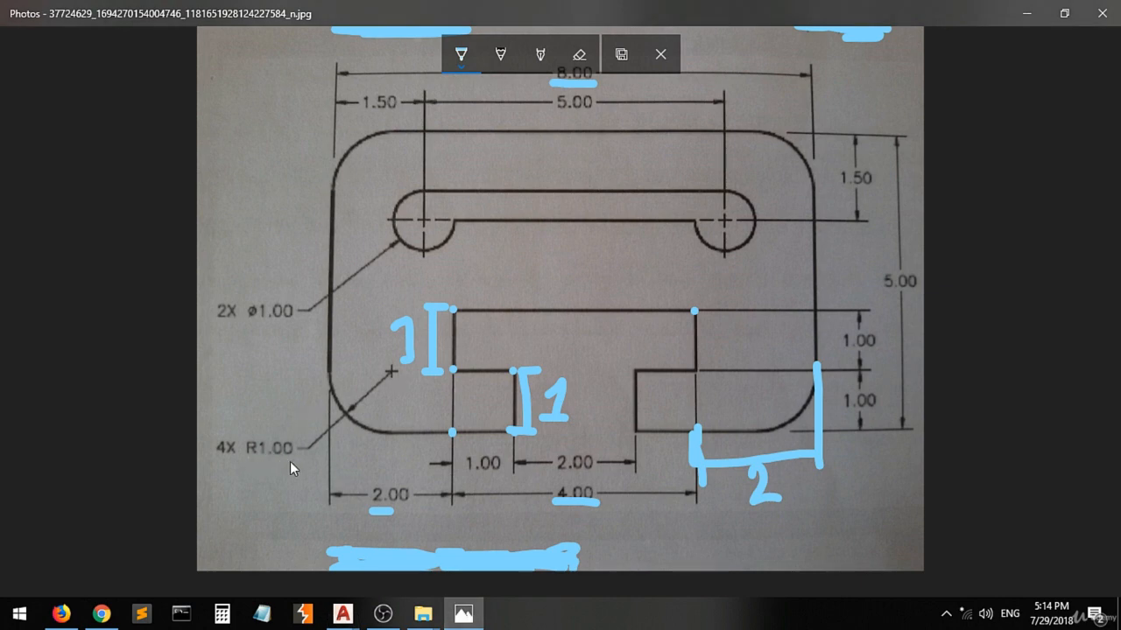
mouse_move(343, 613)
left_click(422, 551)
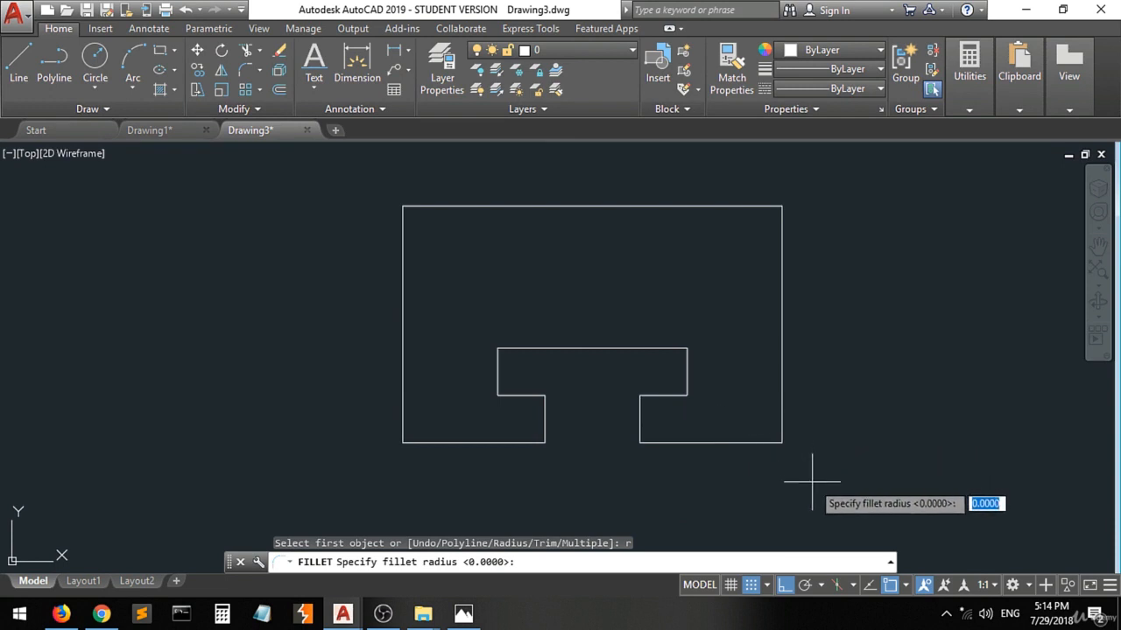
type("1")
key("Return")
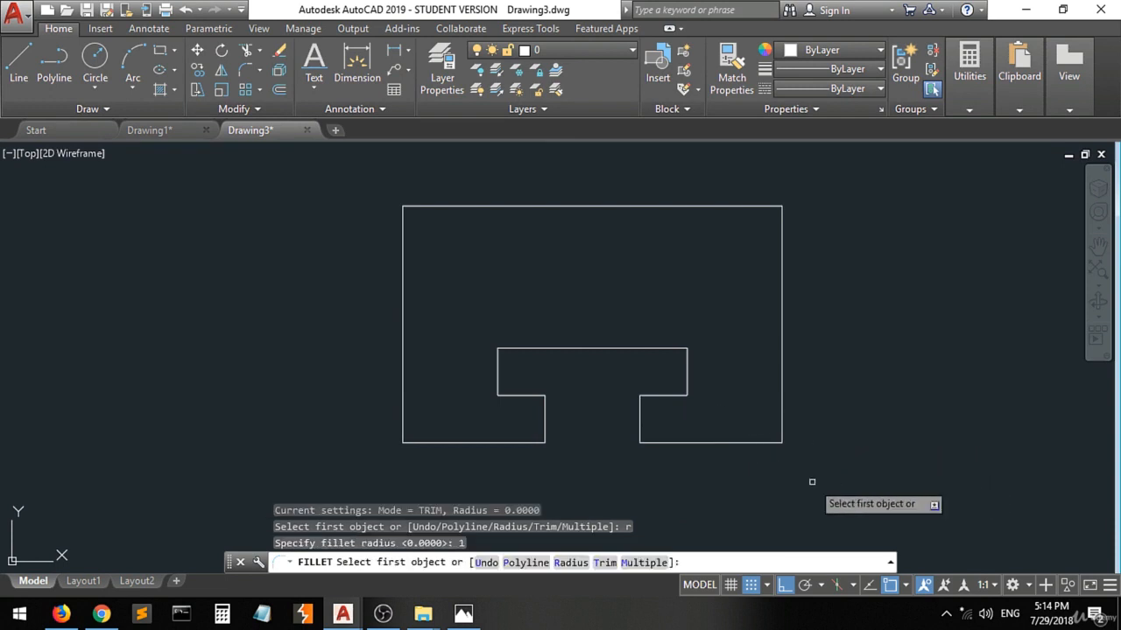
left_click(756, 442)
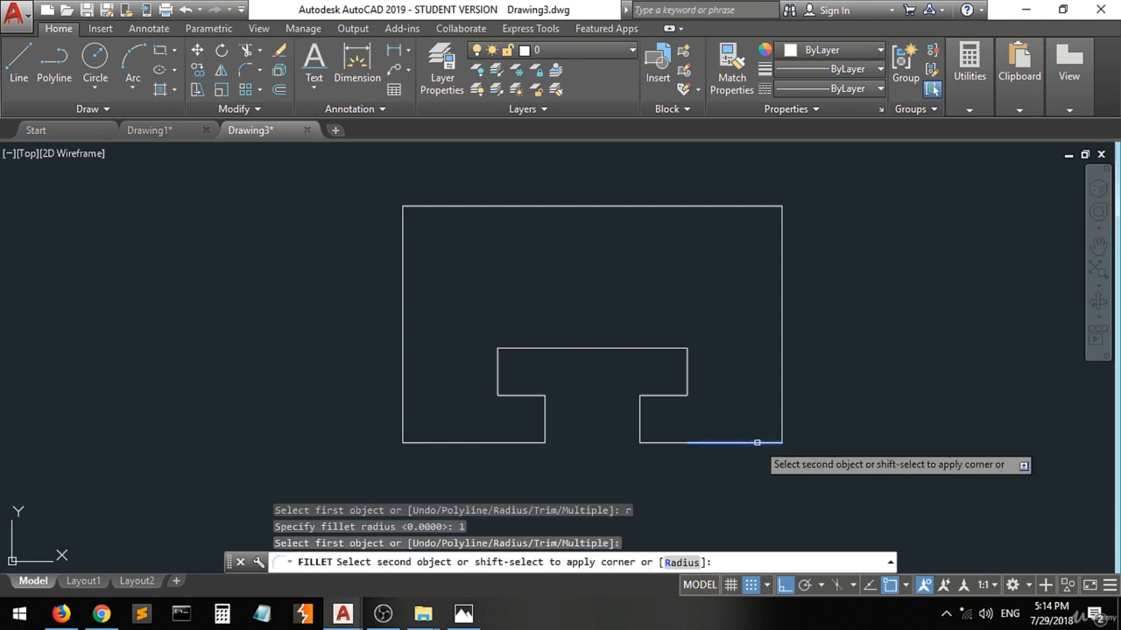
left_click(780, 379)
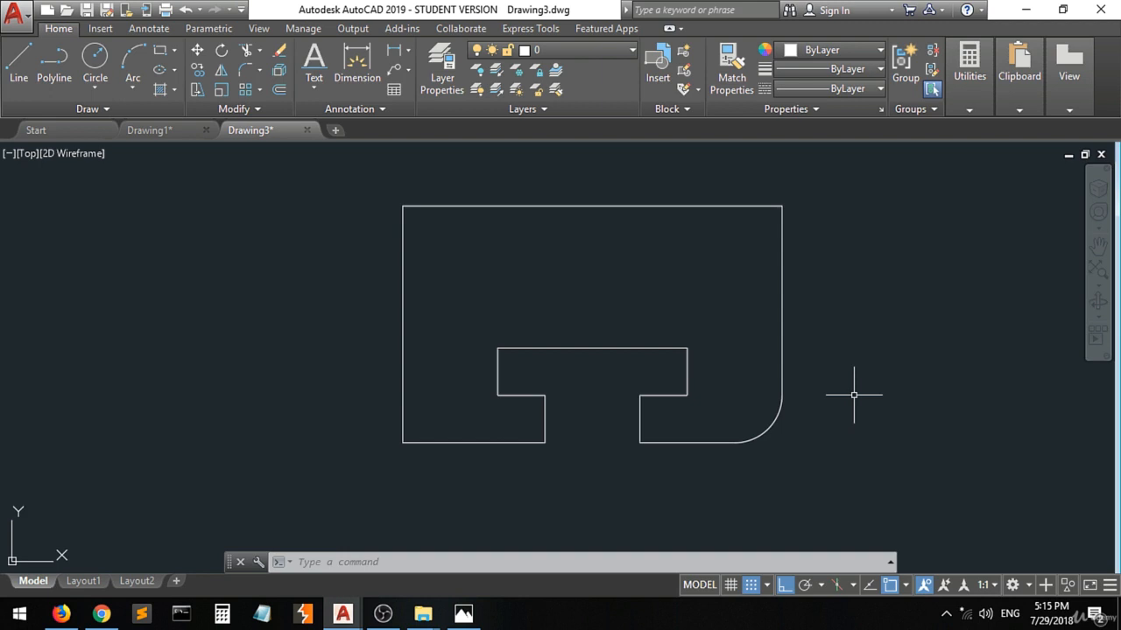
Fillet the plate's upper-right corner between the right and top edges with the same radius of 1.
type("f")
key("Return")
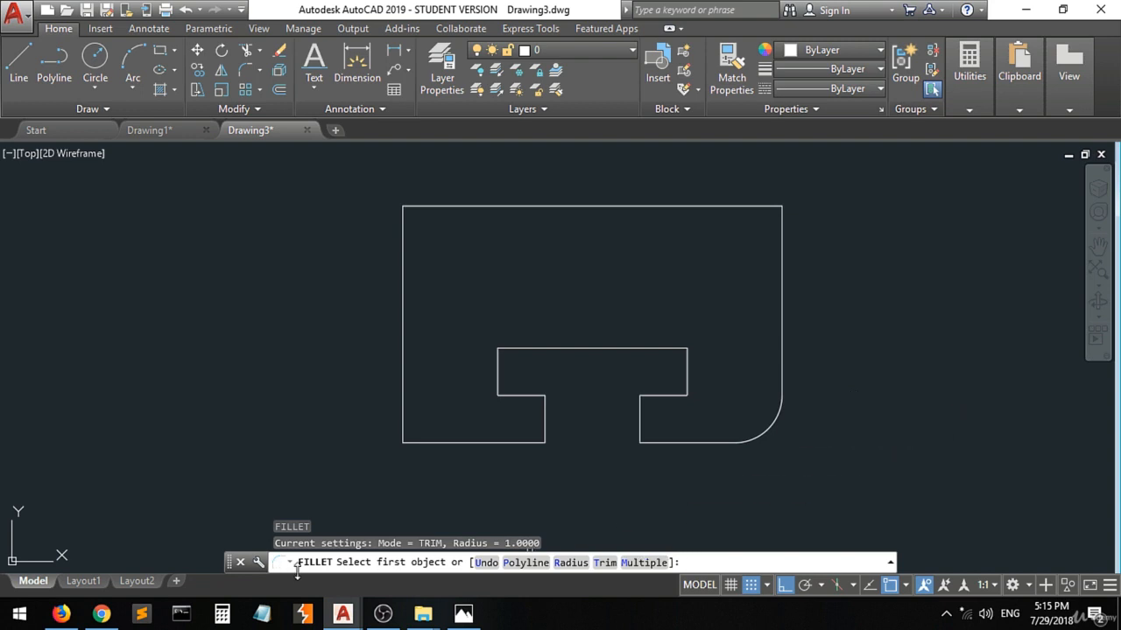
left_click(781, 246)
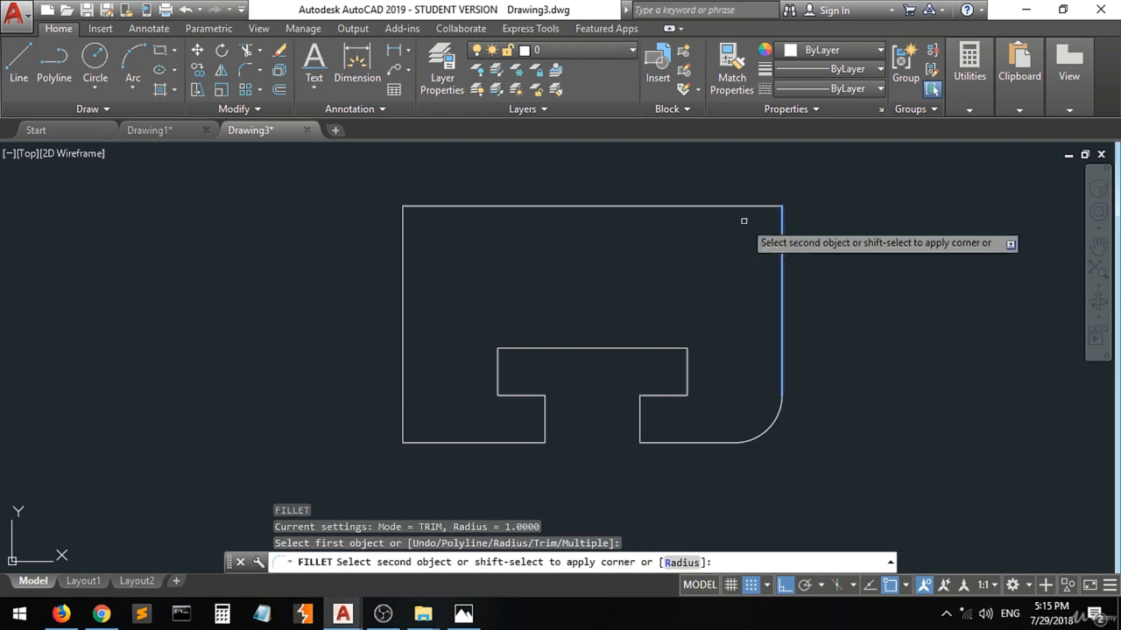
left_click(730, 206)
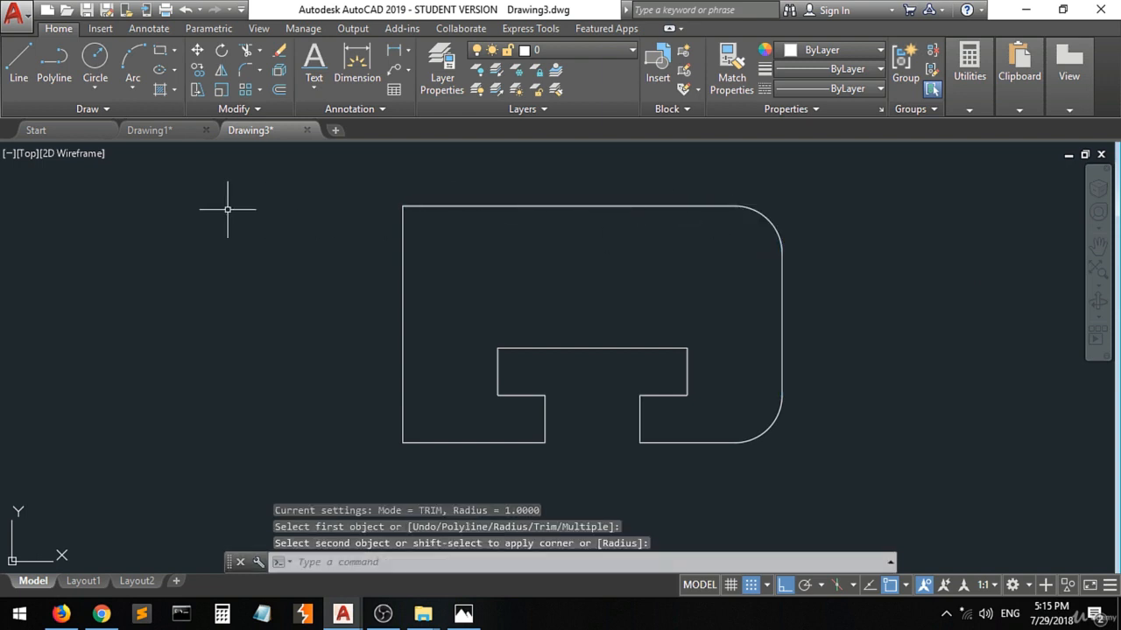
Fillet the plate's upper-left and lower-left corners with the same radius of 1.
key("Return")
left_click(410, 207)
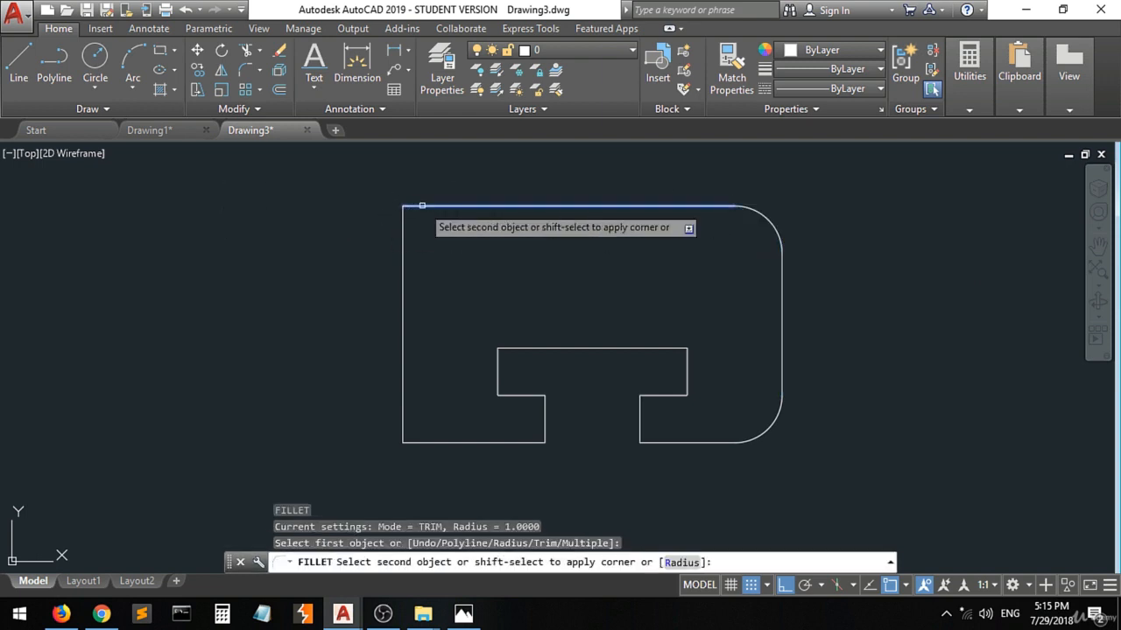
left_click(403, 254)
key("Return")
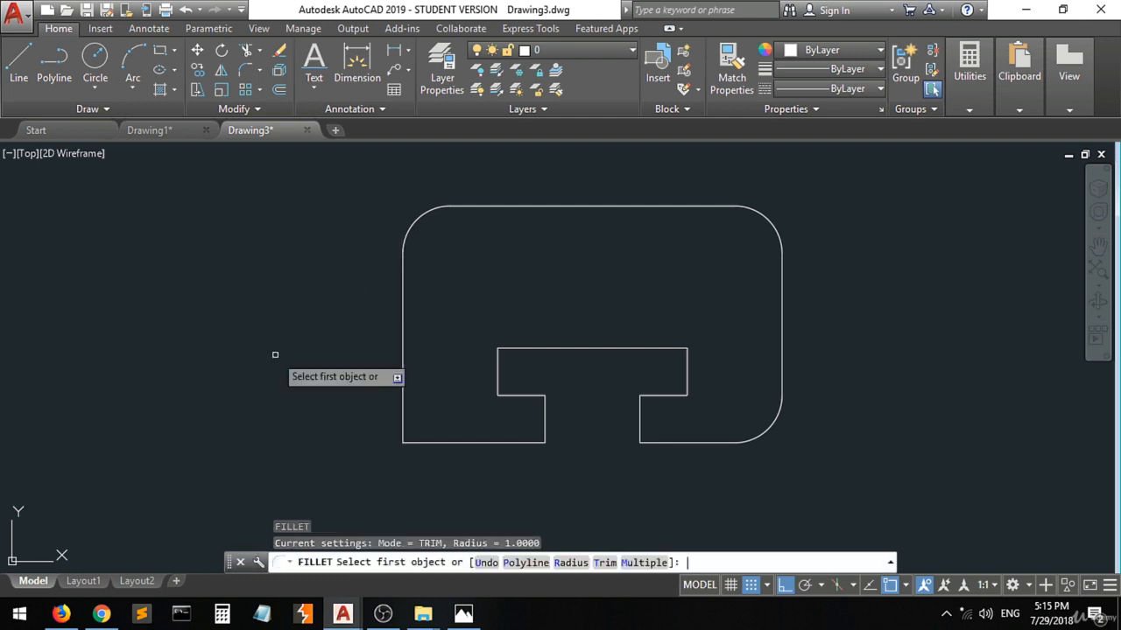
left_click(403, 404)
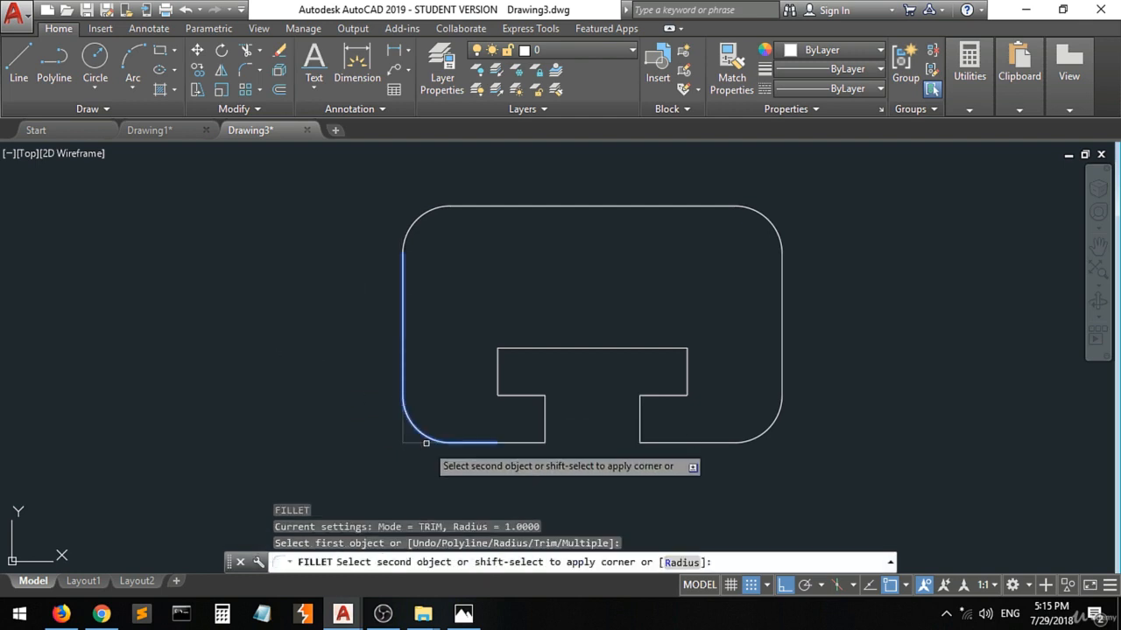
left_click(425, 443)
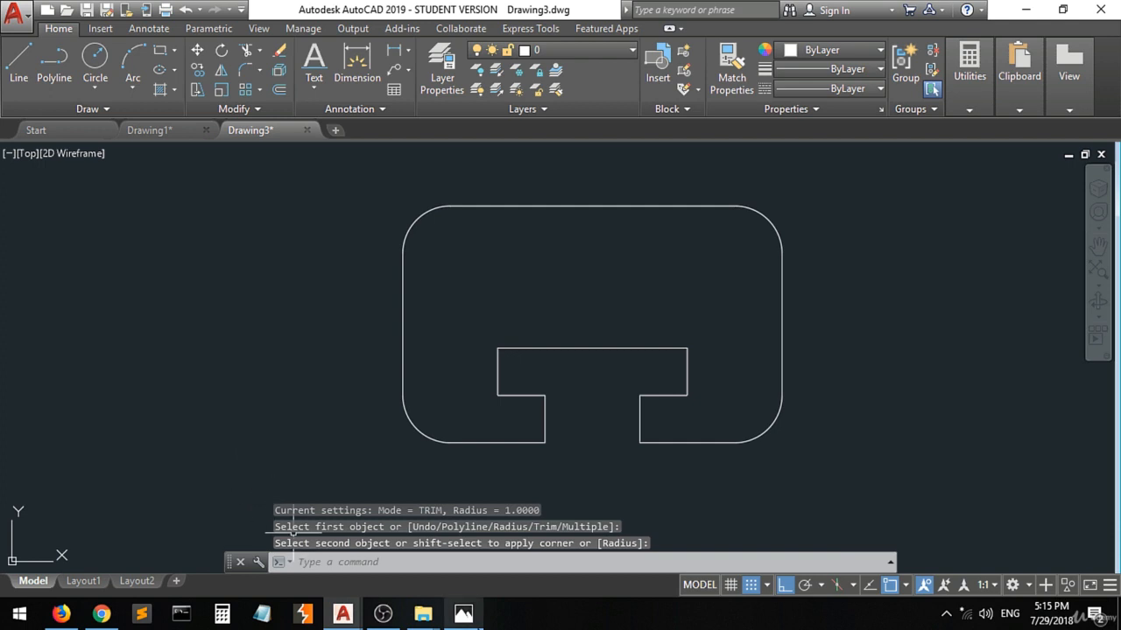
Switch to Photos and mark the 1.5 vertical distance from the plate's top edge to the left circle's centre.
left_click(463, 613)
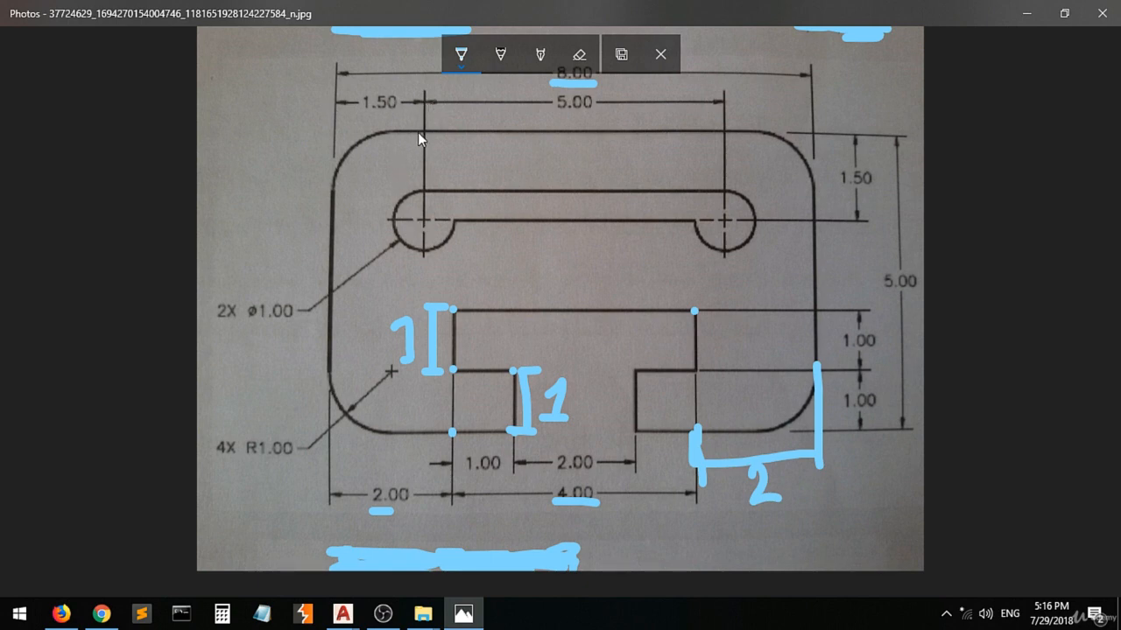
left_click_drag(426, 132, 272, 131)
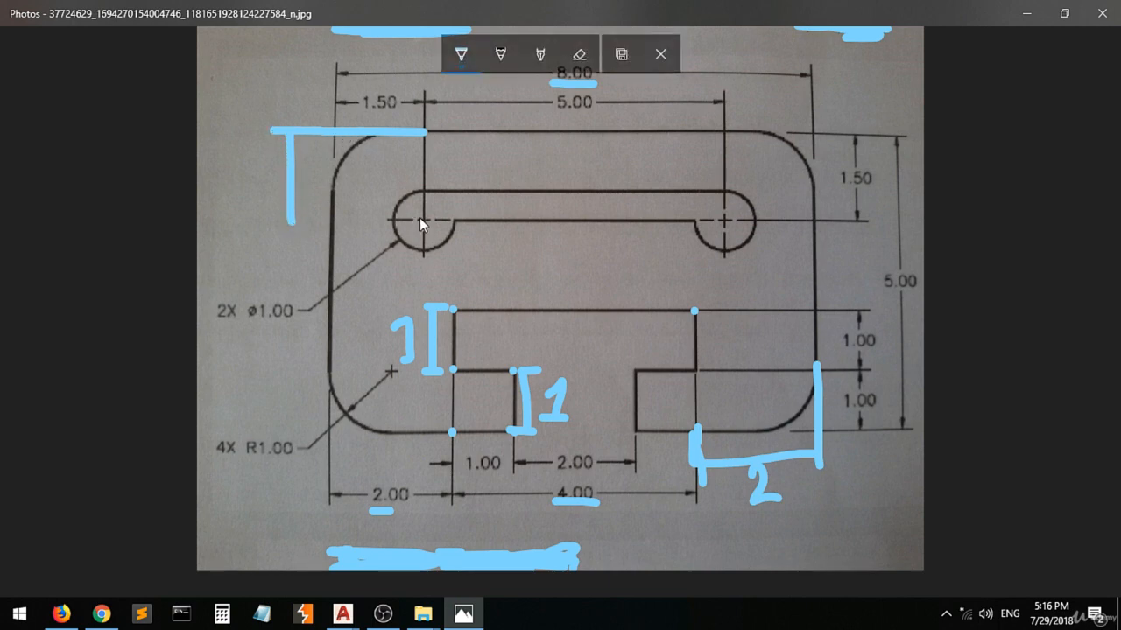
left_click_drag(405, 216, 300, 218)
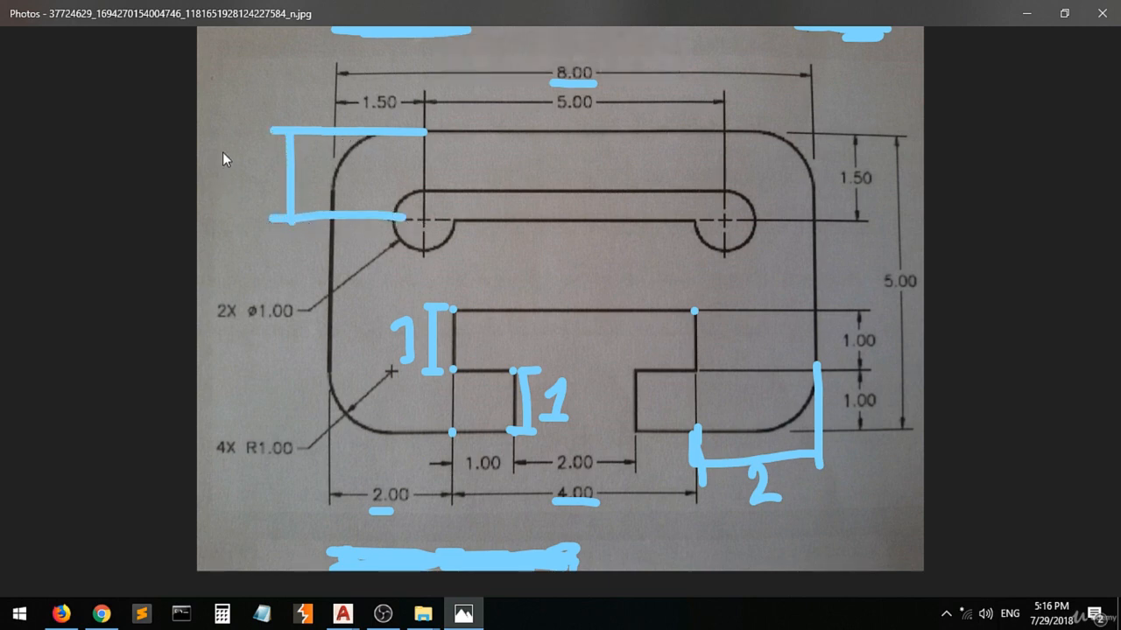
left_click(240, 181)
left_click_drag(249, 170, 273, 148)
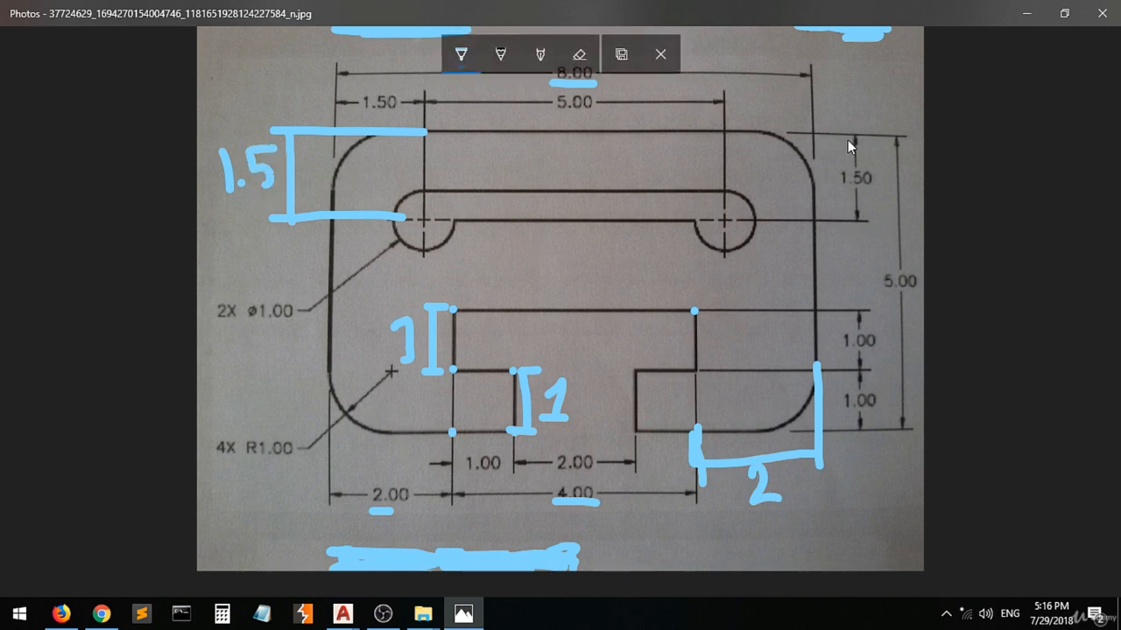
Mark the 1.5 horizontal distance between the right circle's centre and the plate's right edge, and return to Drawing3 in AutoCAD.
left_click_drag(811, 86, 813, 123)
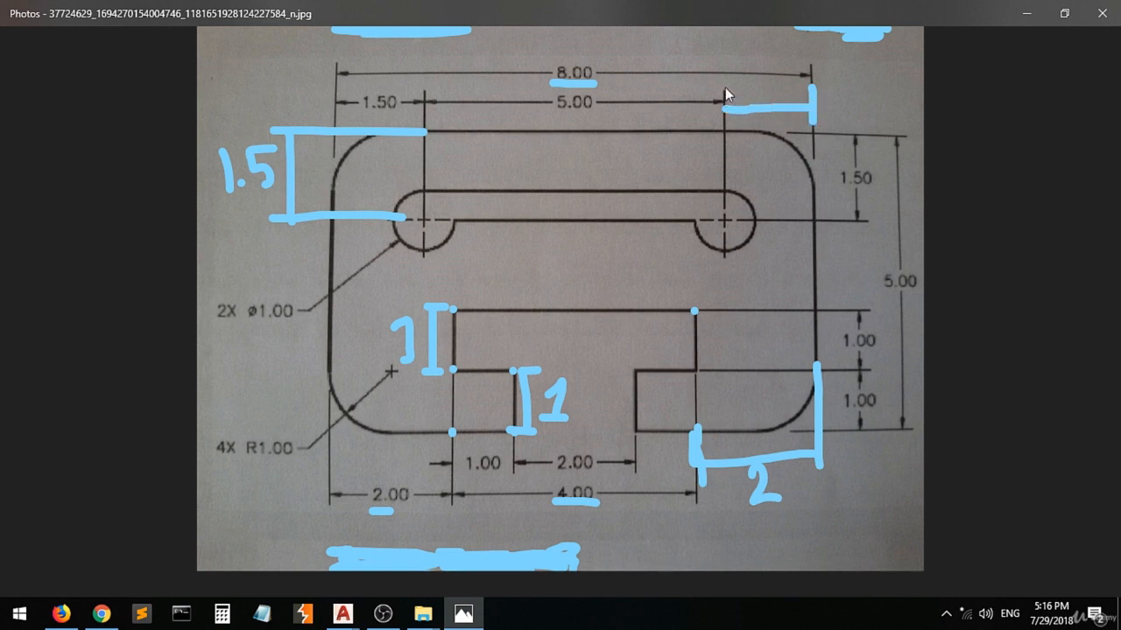
left_click_drag(725, 87, 724, 123)
left_click_drag(753, 78, 772, 91)
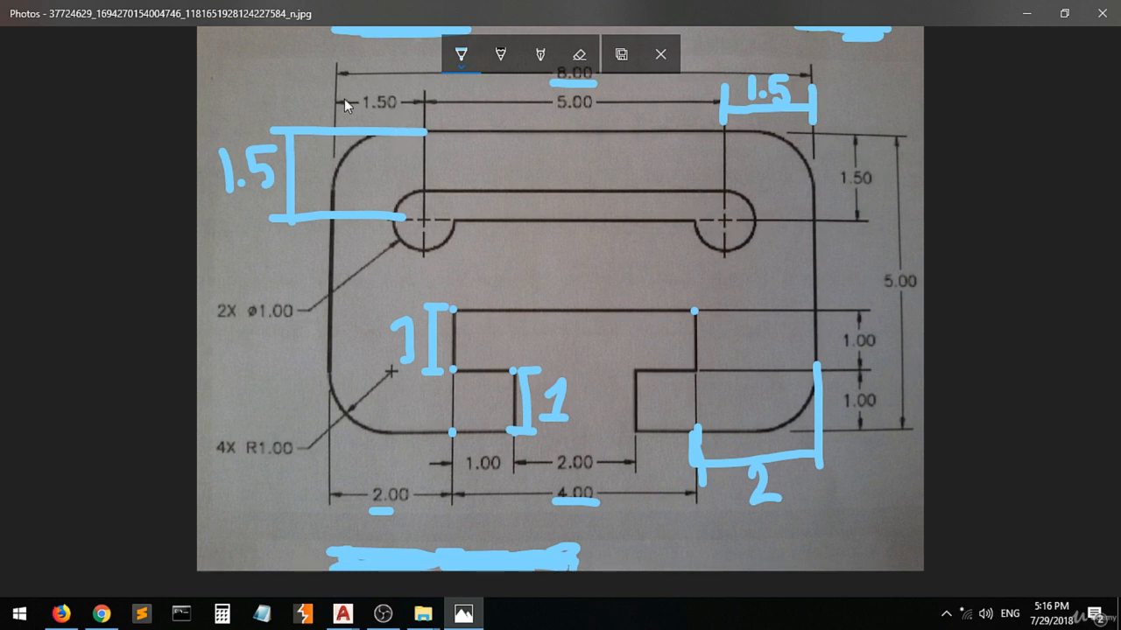
left_click(343, 618)
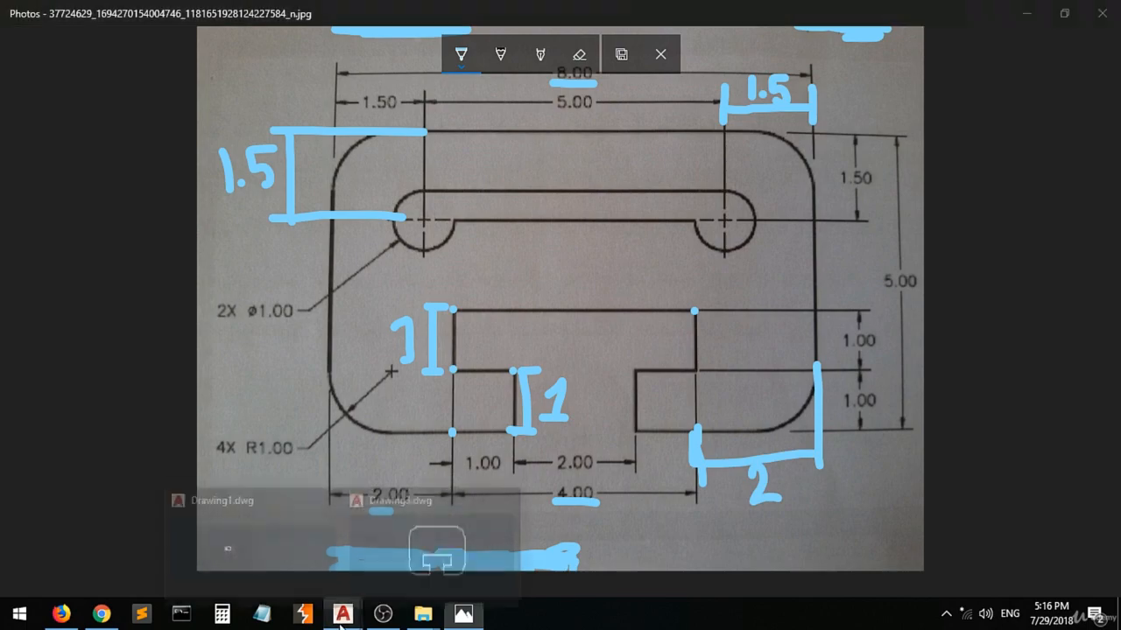
left_click(438, 544)
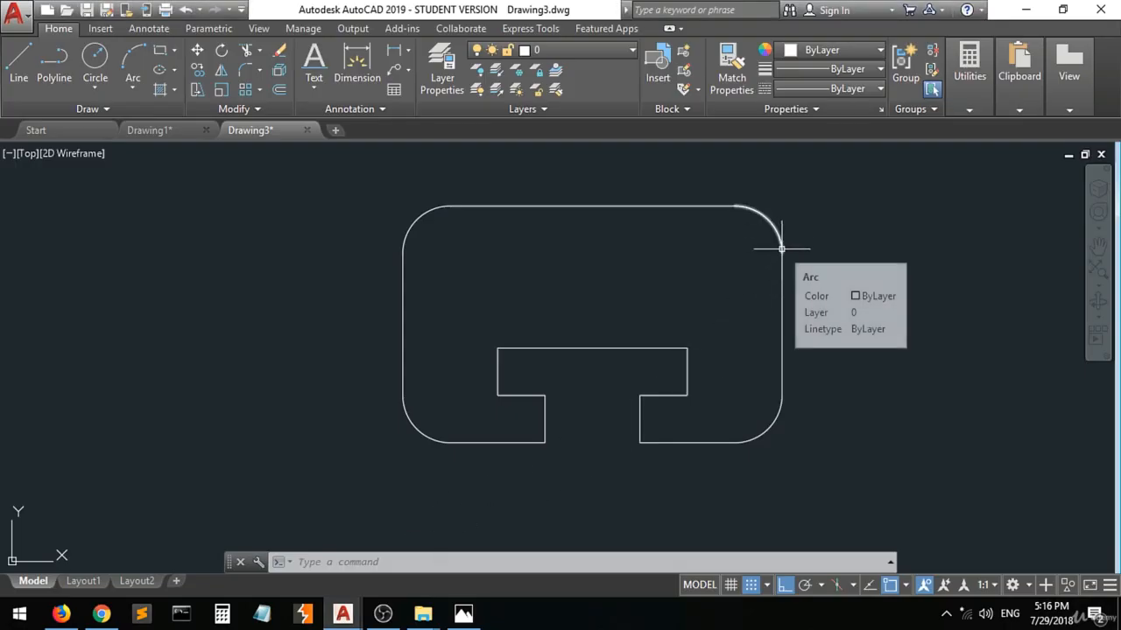
Draw a construction line 1.5 long at 270° from the right end of the plate's straight top edge.
left_click(21, 70)
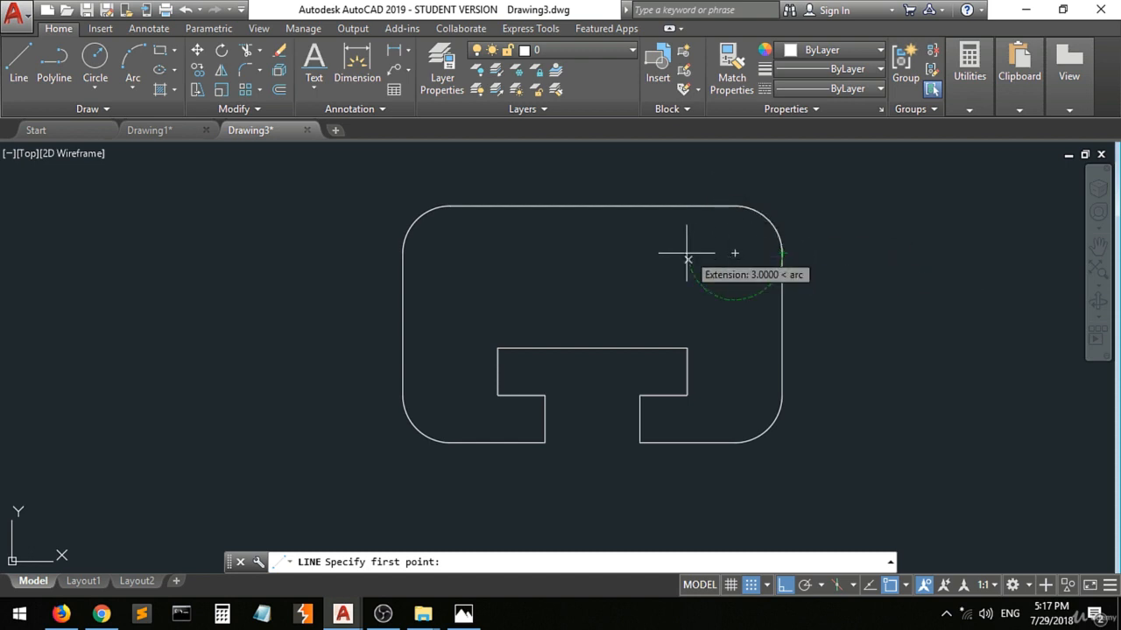
left_click(18, 59)
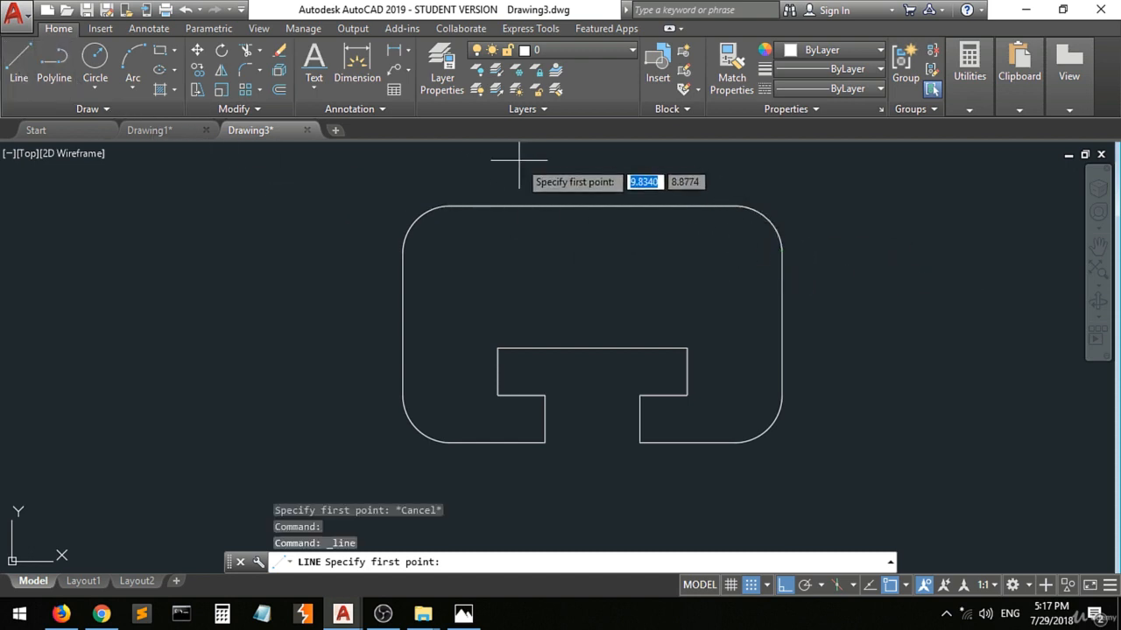
left_click(735, 206)
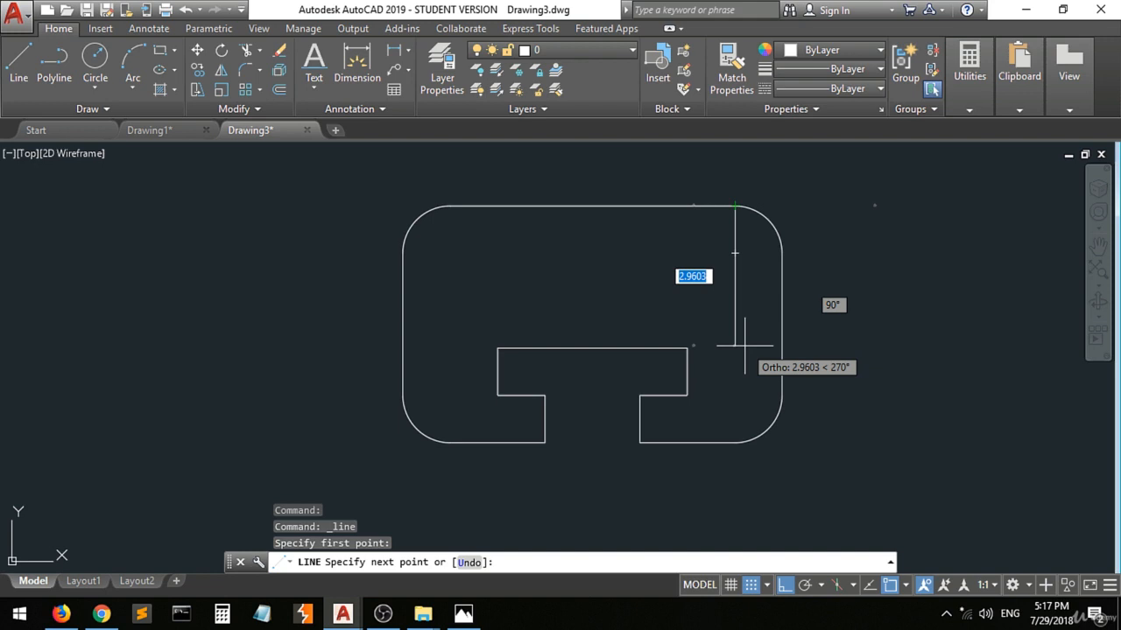
type("1")
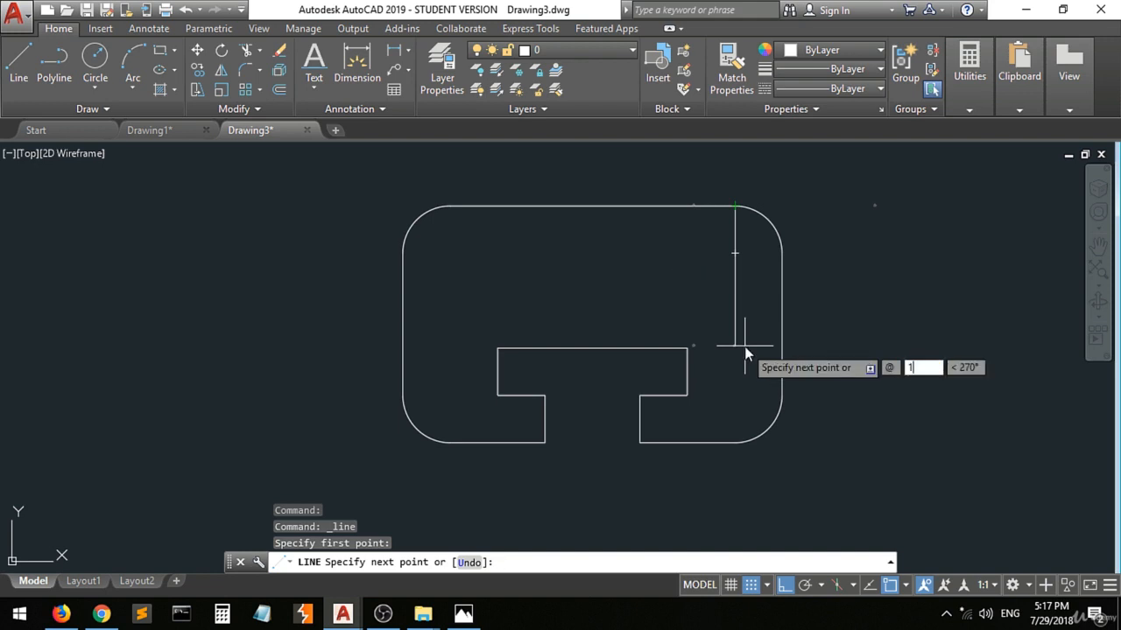
type(".5")
key("Return")
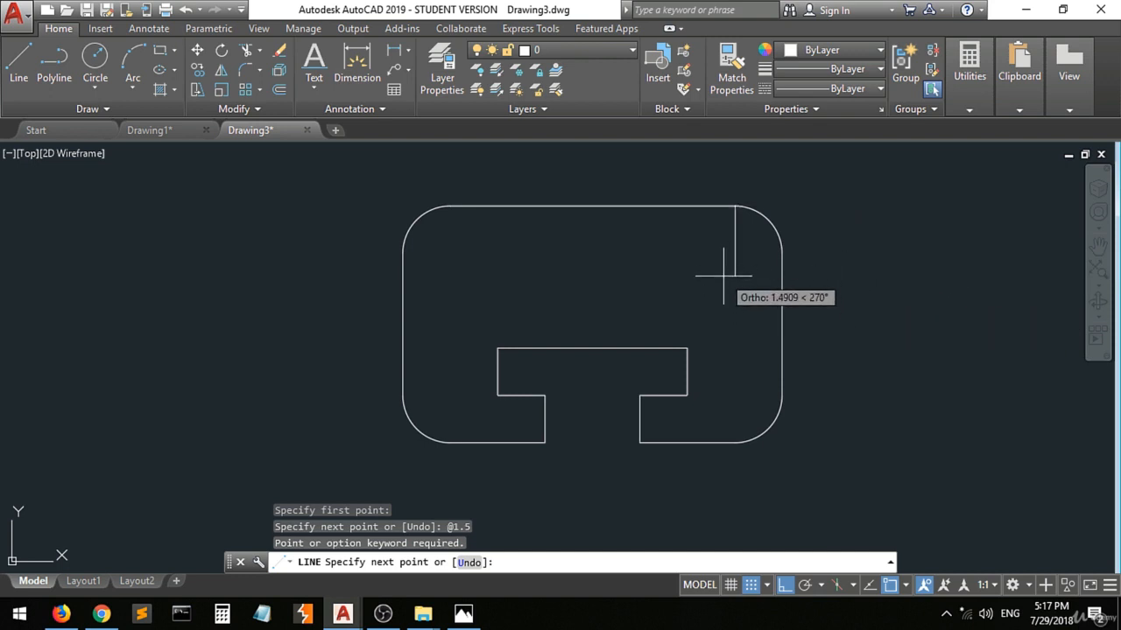
type("@1.")
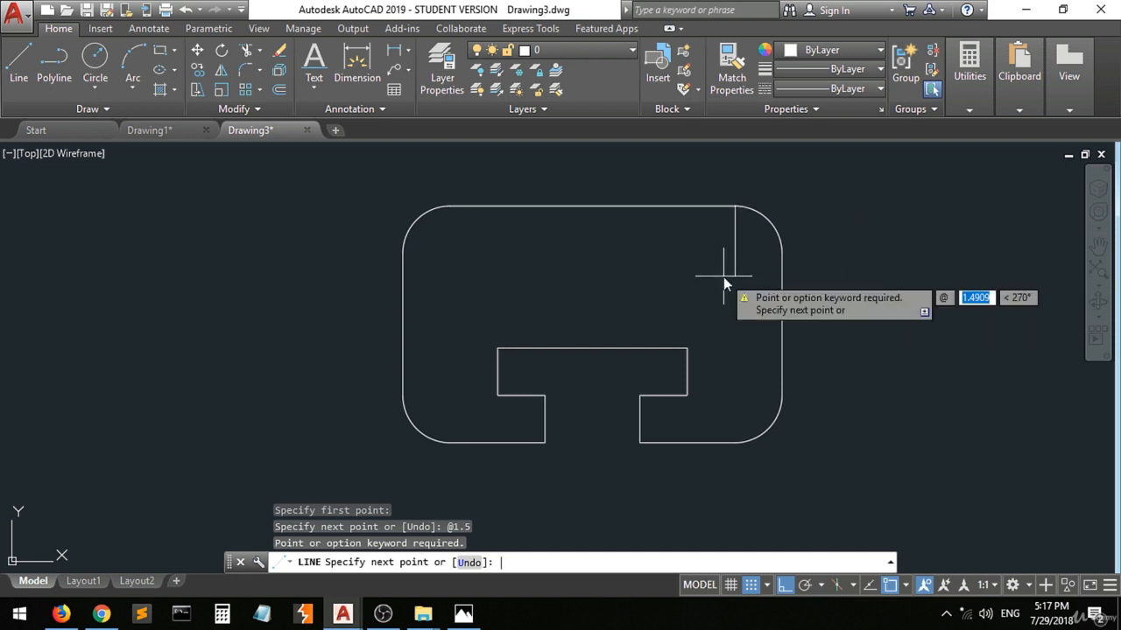
type("5")
key("Tab")
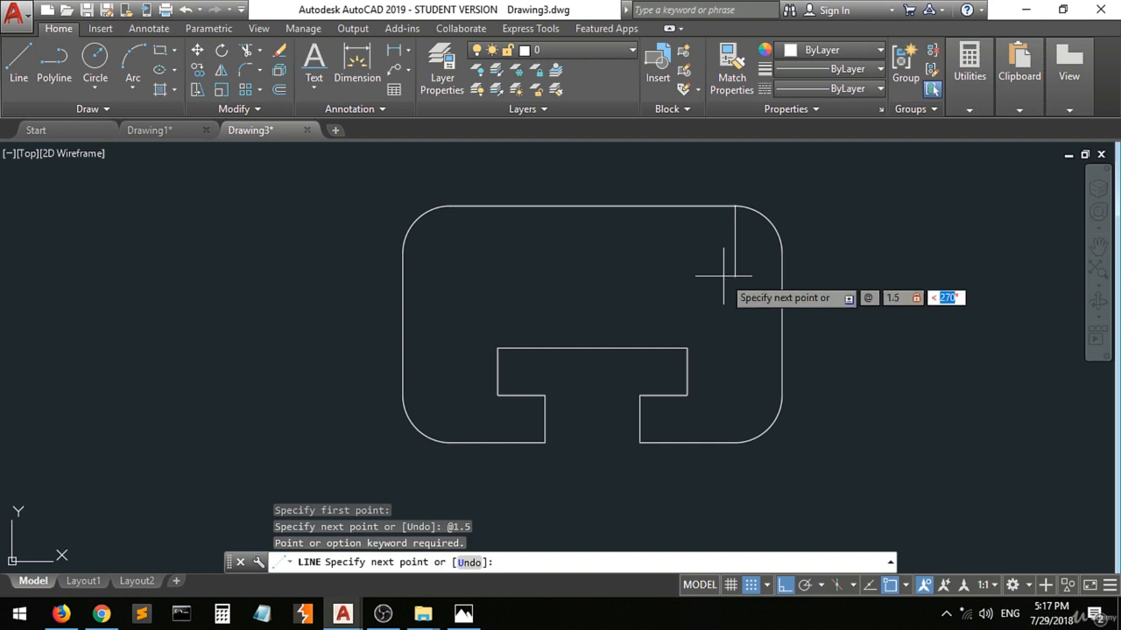
type("270")
key("Return")
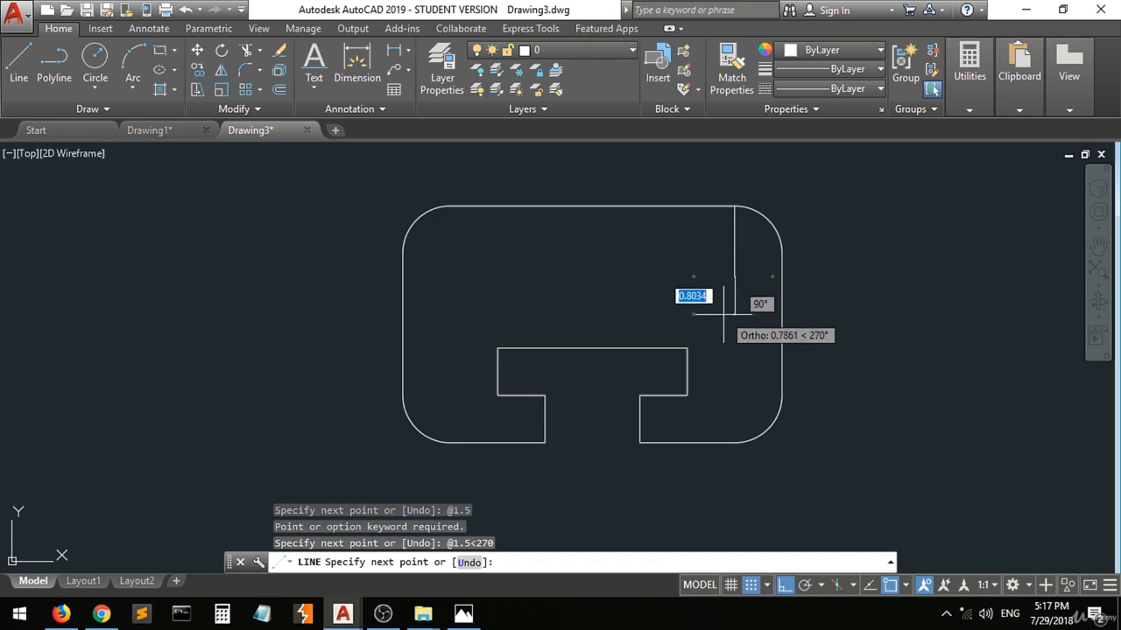
key("Return")
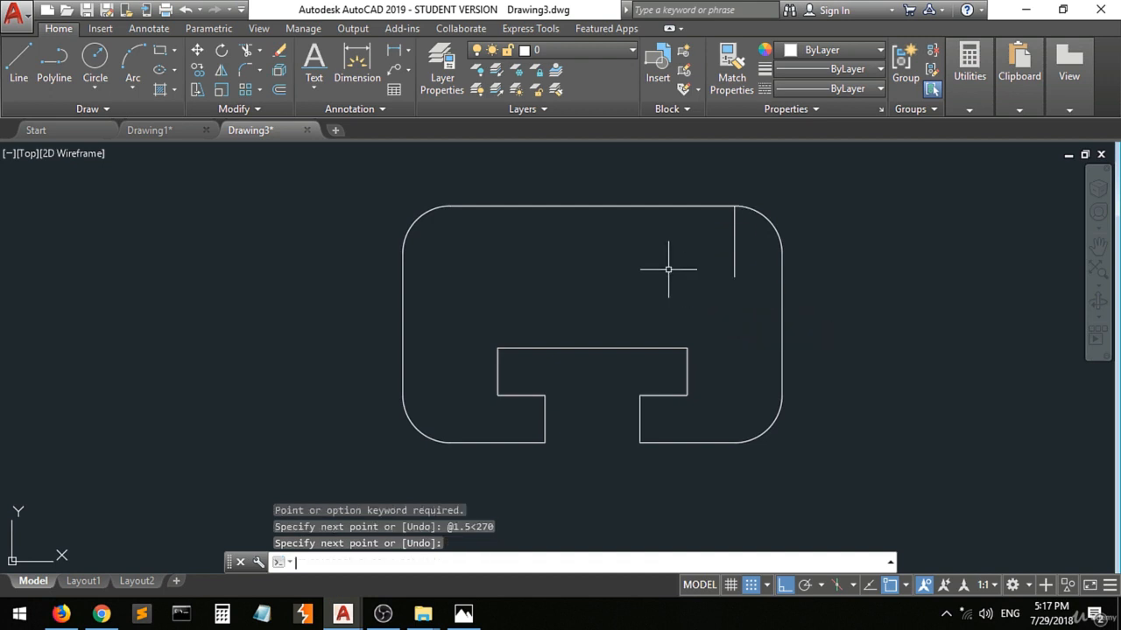
Draw a construction line 1.5 long at 180° from the plate's right edge, level with the vertical construction line's lower end.
key("Return")
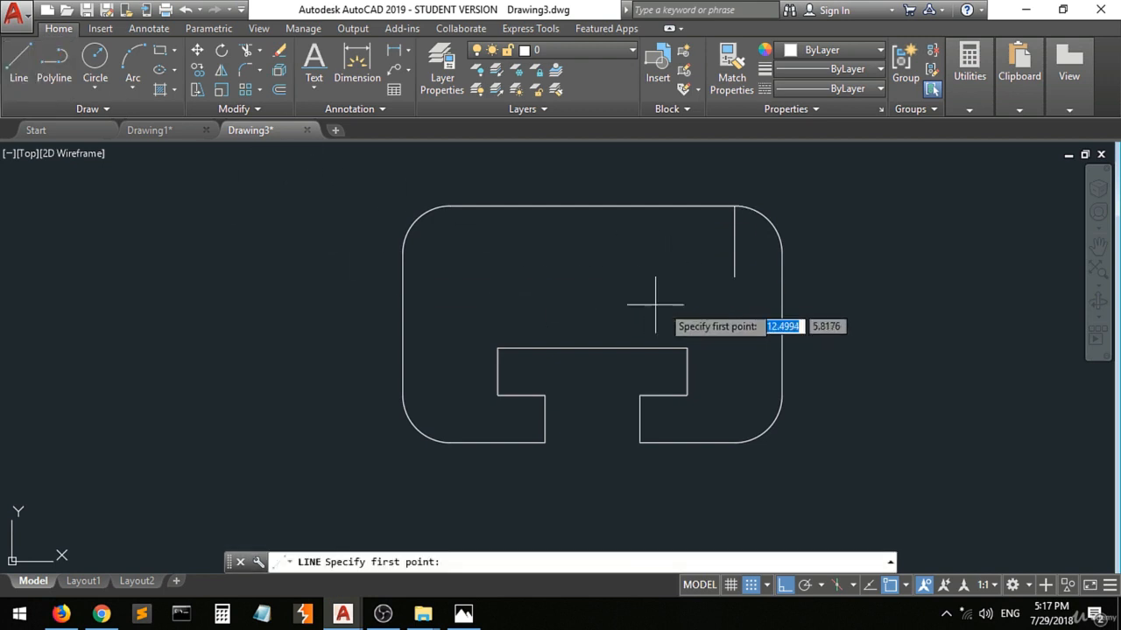
left_click(782, 277)
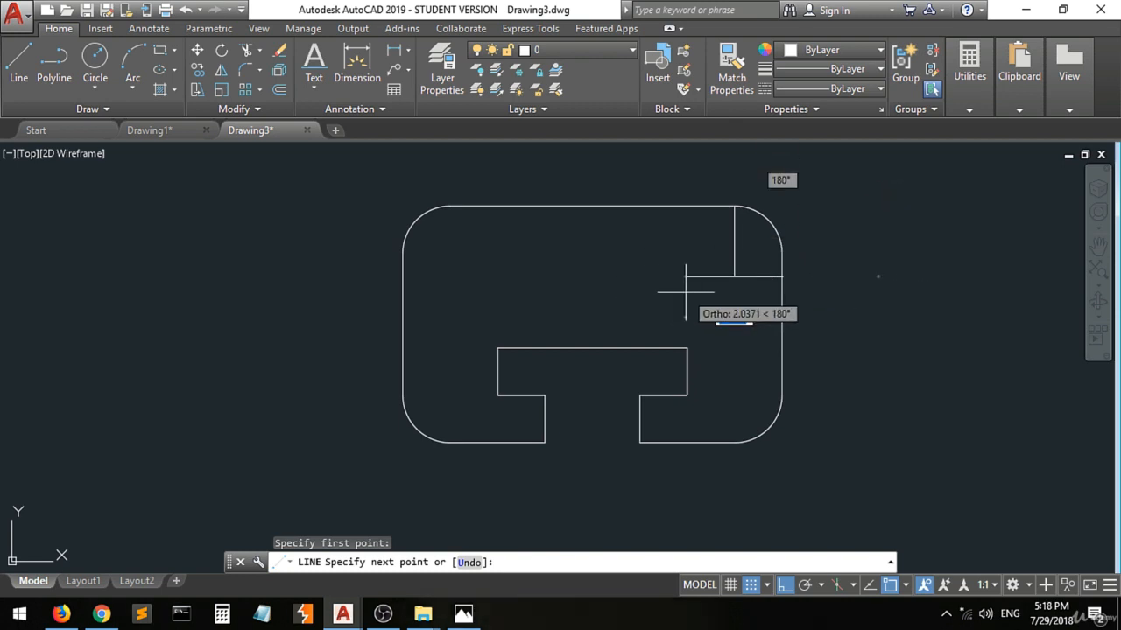
type("1.5")
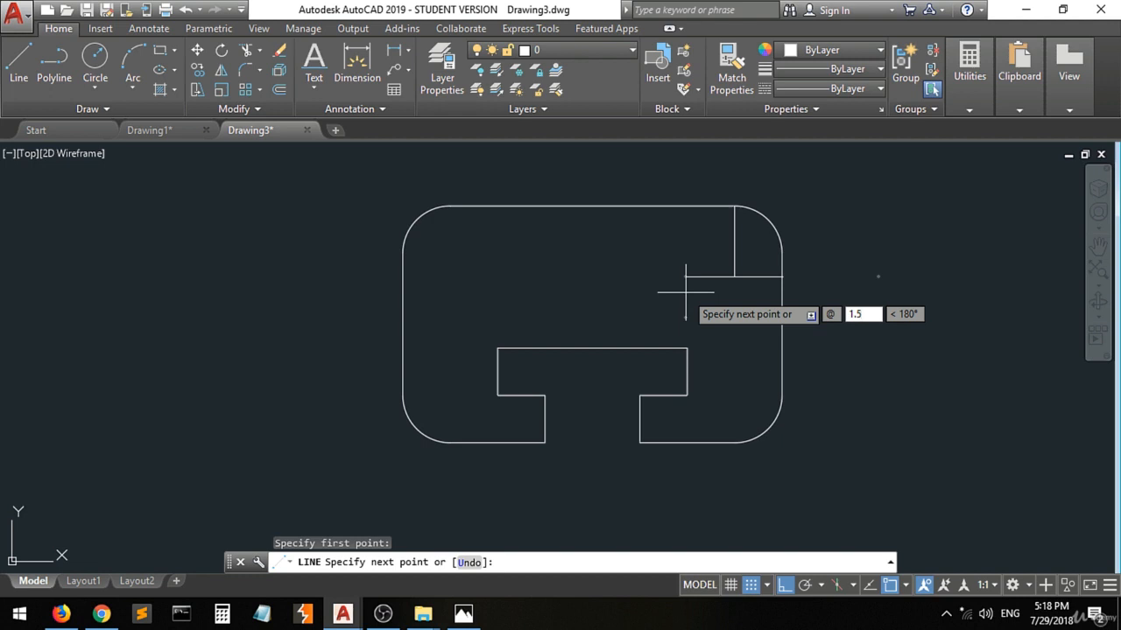
key("Tab")
type("180")
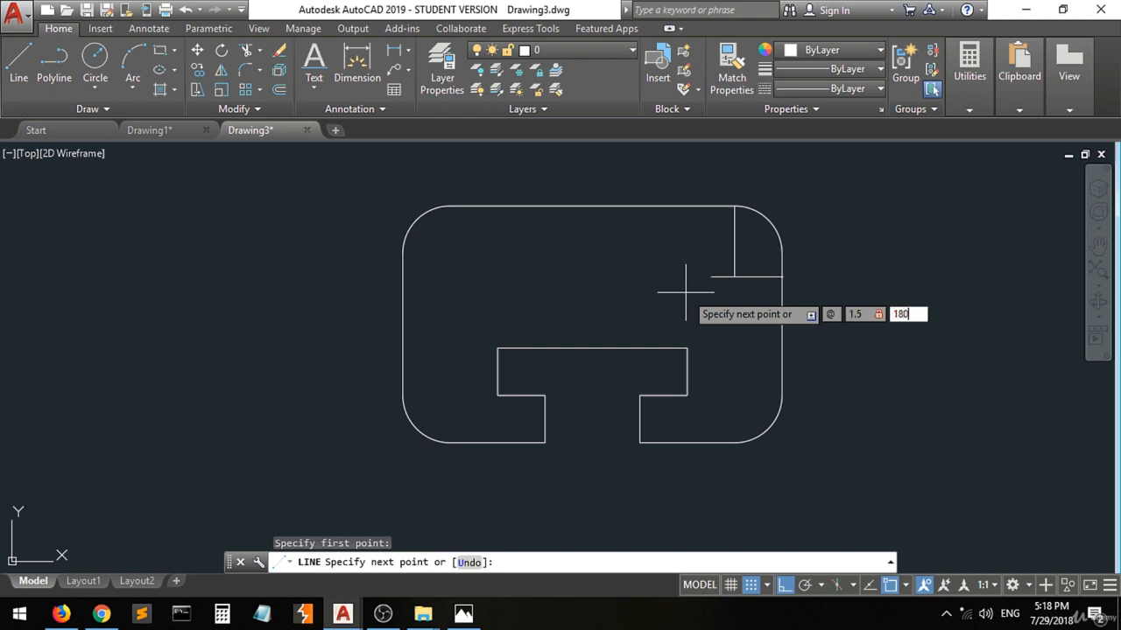
key("Return")
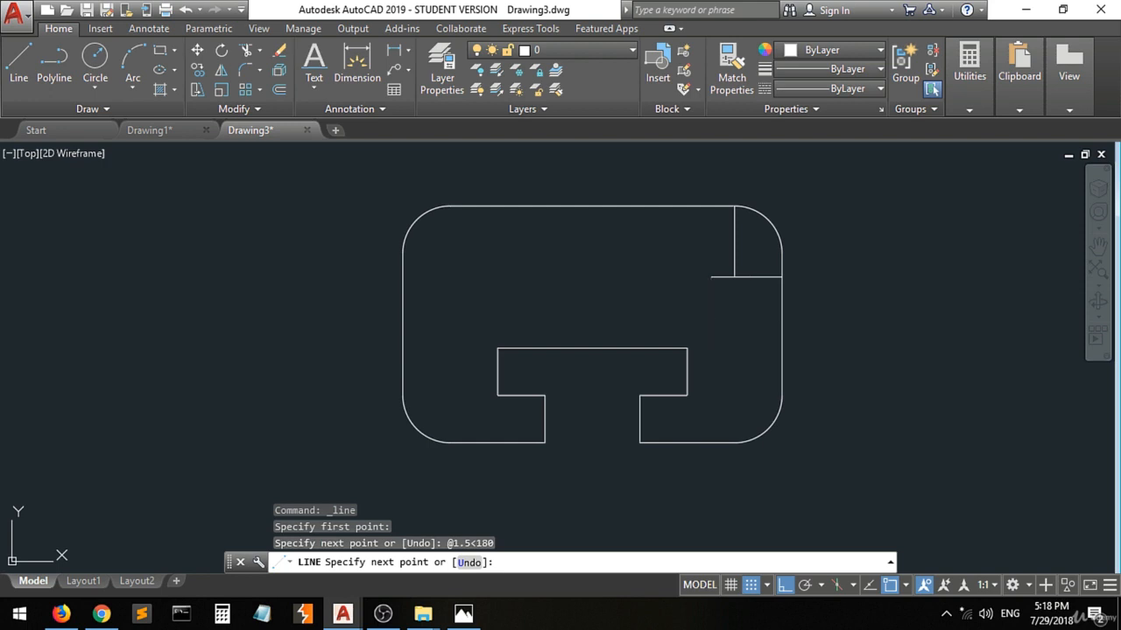
key("Escape")
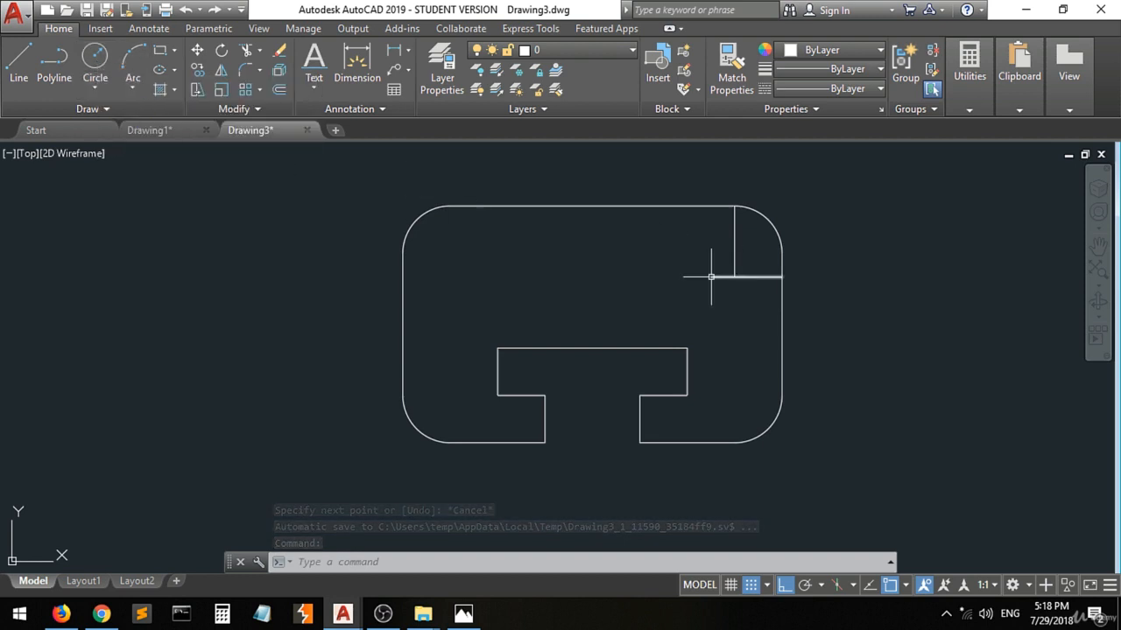
Switch to Photos, underline the diameter symbol of the 2X Ø1.00 callout, and write the notes "Ø D" and "R".
left_click(463, 612)
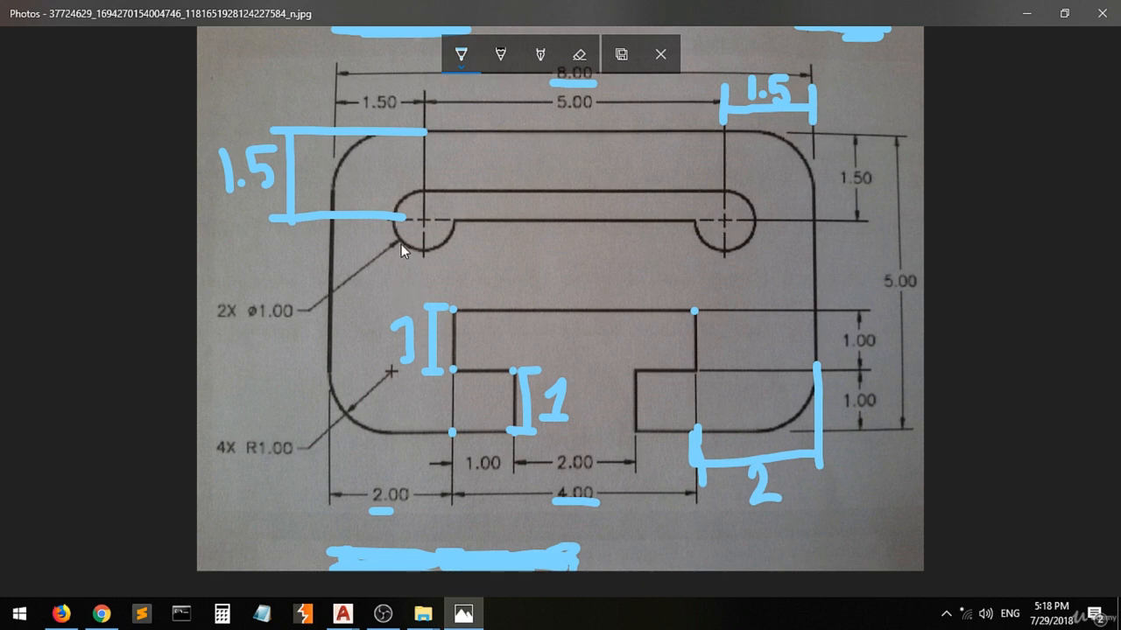
left_click(247, 319)
mouse_move(211, 246)
left_mouse_down()
mouse_move(199, 244)
mouse_move(202, 275)
left_mouse_up()
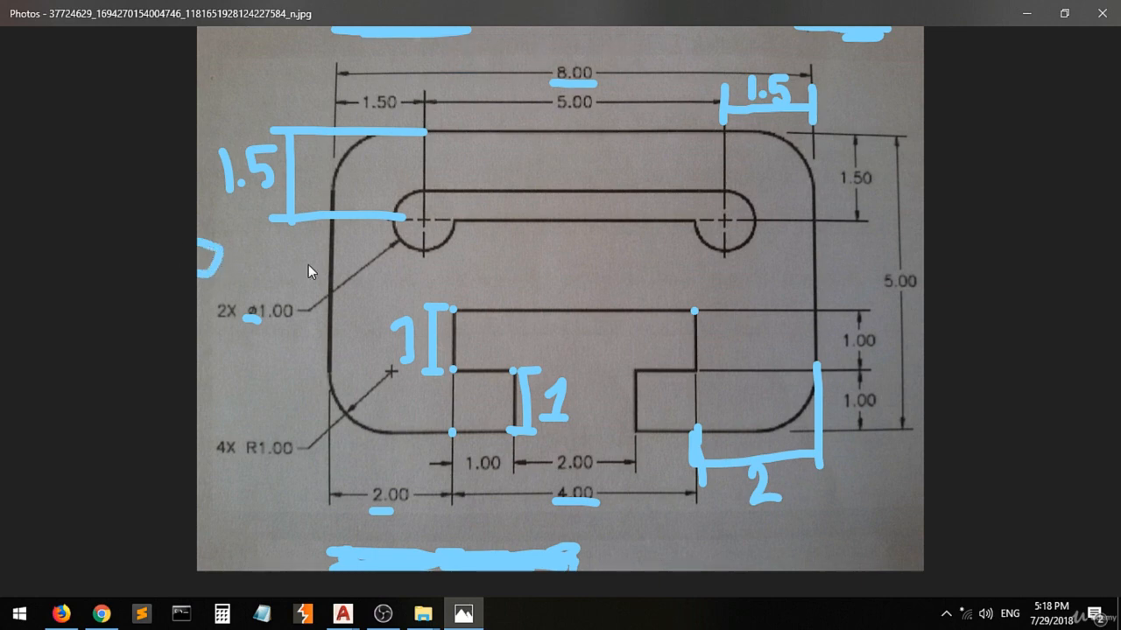
left_click_drag(554, 252, 540, 272)
left_click_drag(559, 233, 543, 271)
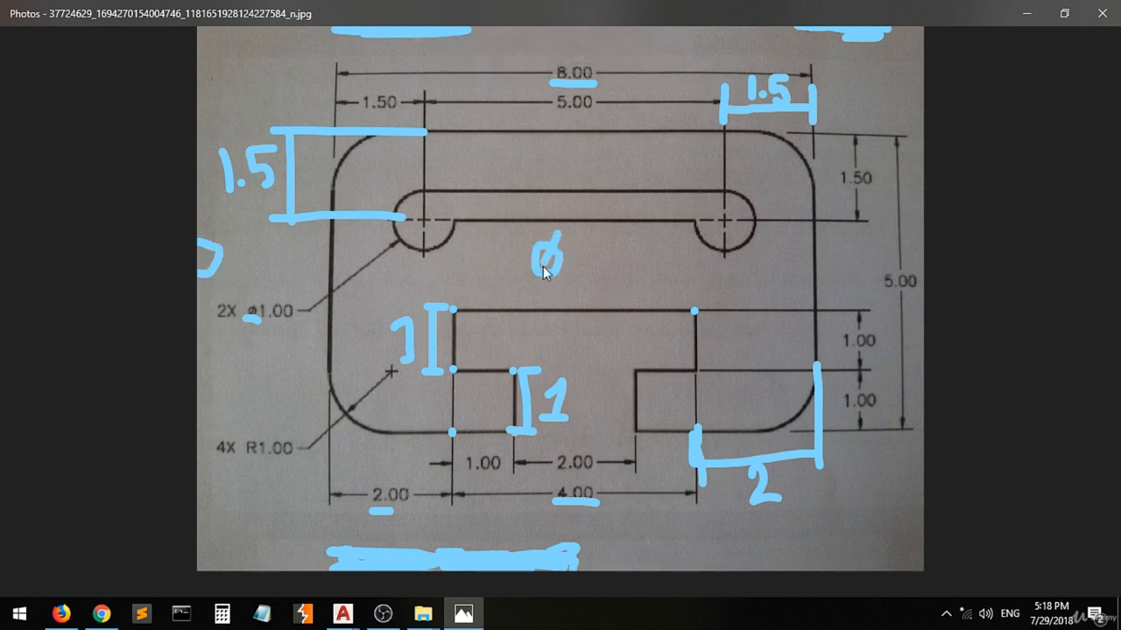
mouse_move(587, 237)
left_mouse_down()
mouse_move(636, 262)
mouse_move(590, 283)
mouse_move(539, 339)
mouse_move(569, 315)
mouse_move(582, 343)
left_mouse_up()
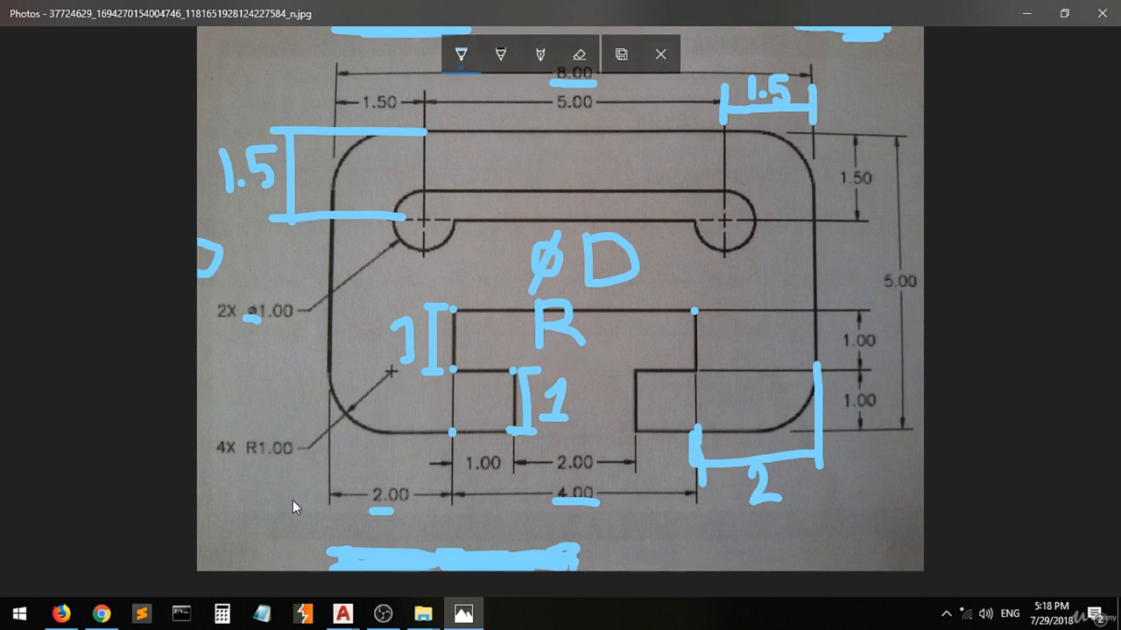
Switch to Drawing3 in AutoCAD and draw a diameter 1 circle centred on the left end of the horizontal construction line.
mouse_move(344, 621)
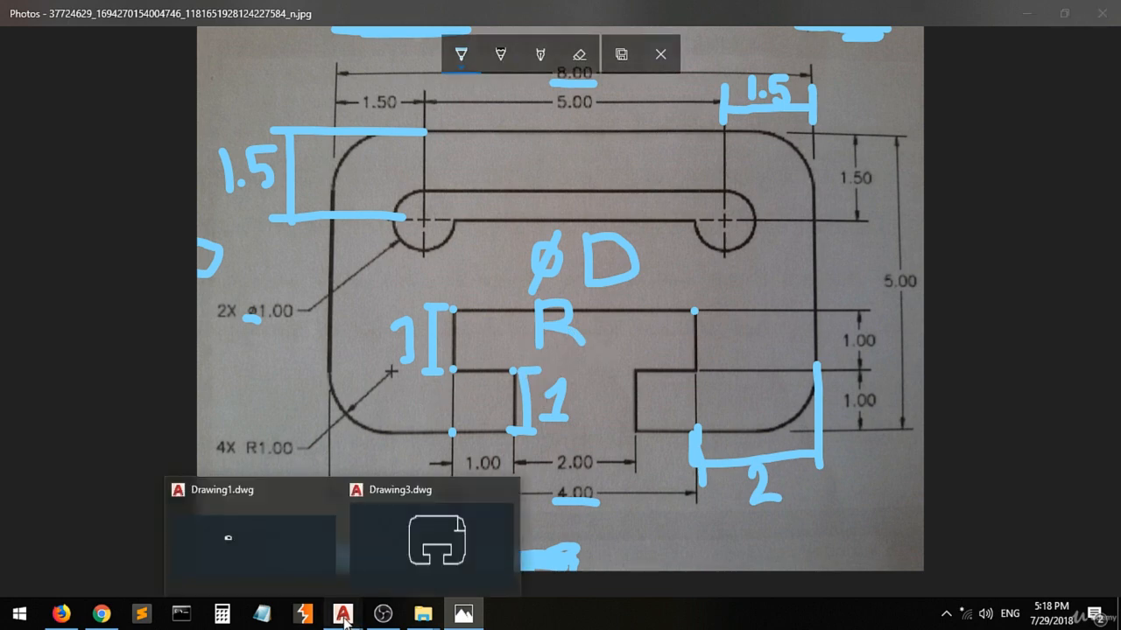
left_click(438, 534)
left_click(93, 59)
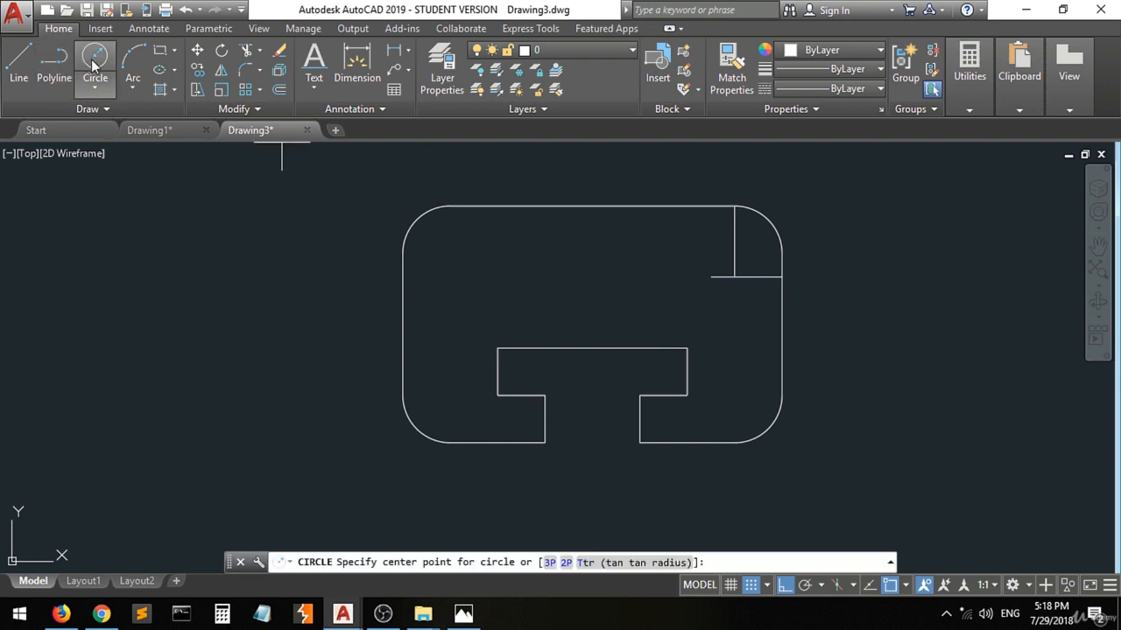
left_click(711, 277)
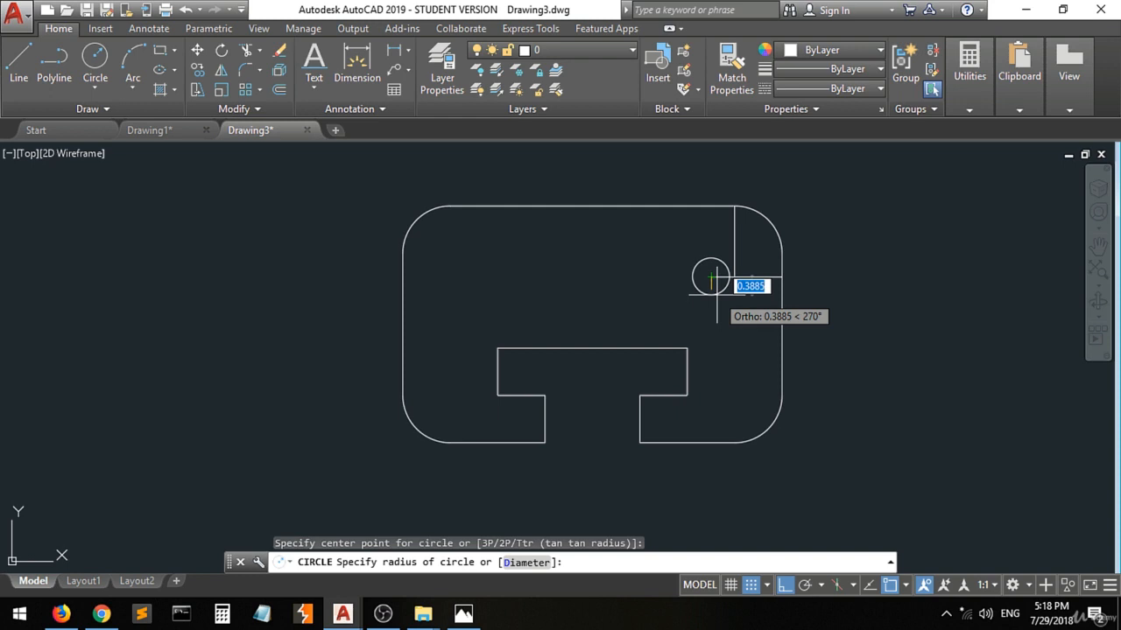
type("d")
key("Return")
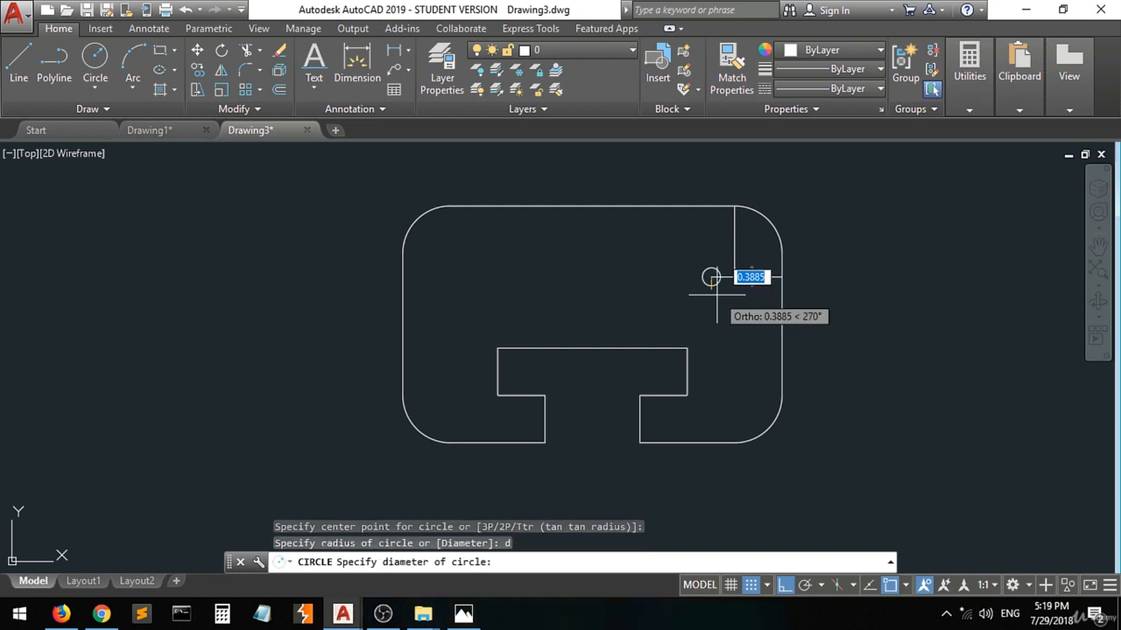
type("1")
key("Return")
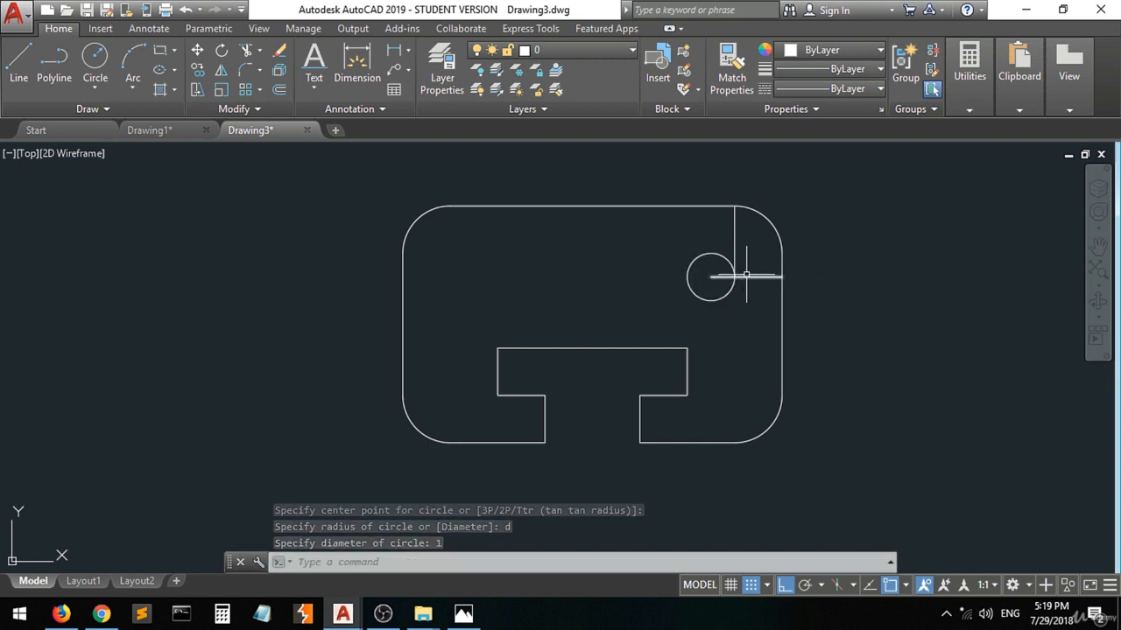
Delete the vertical and horizontal construction lines near the plate's upper-right corner.
left_click(734, 229)
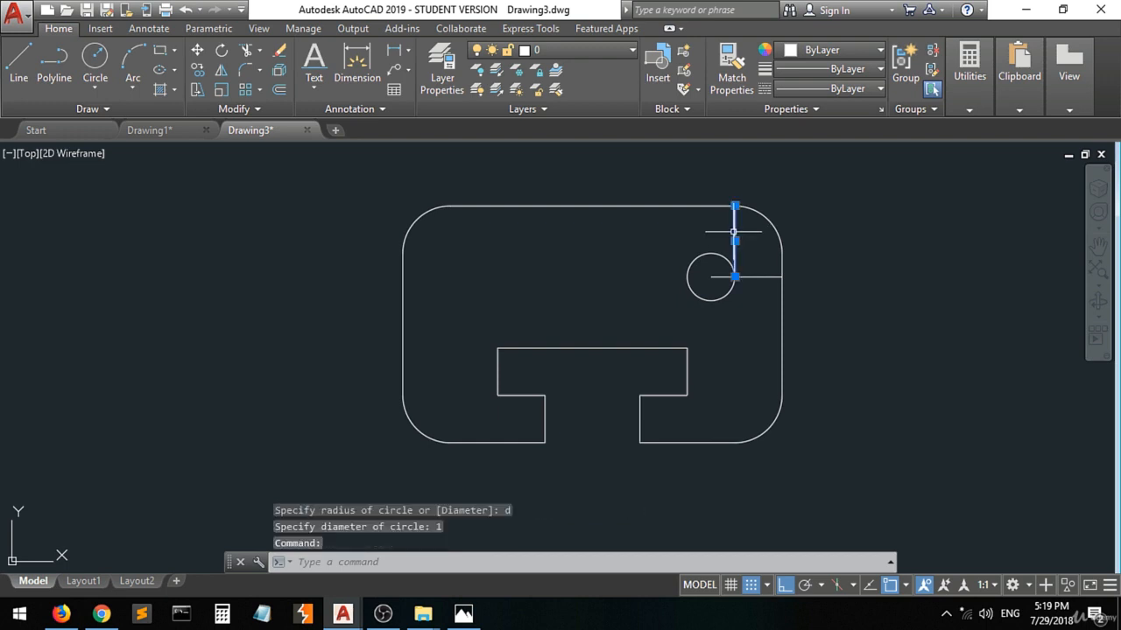
left_click(763, 272)
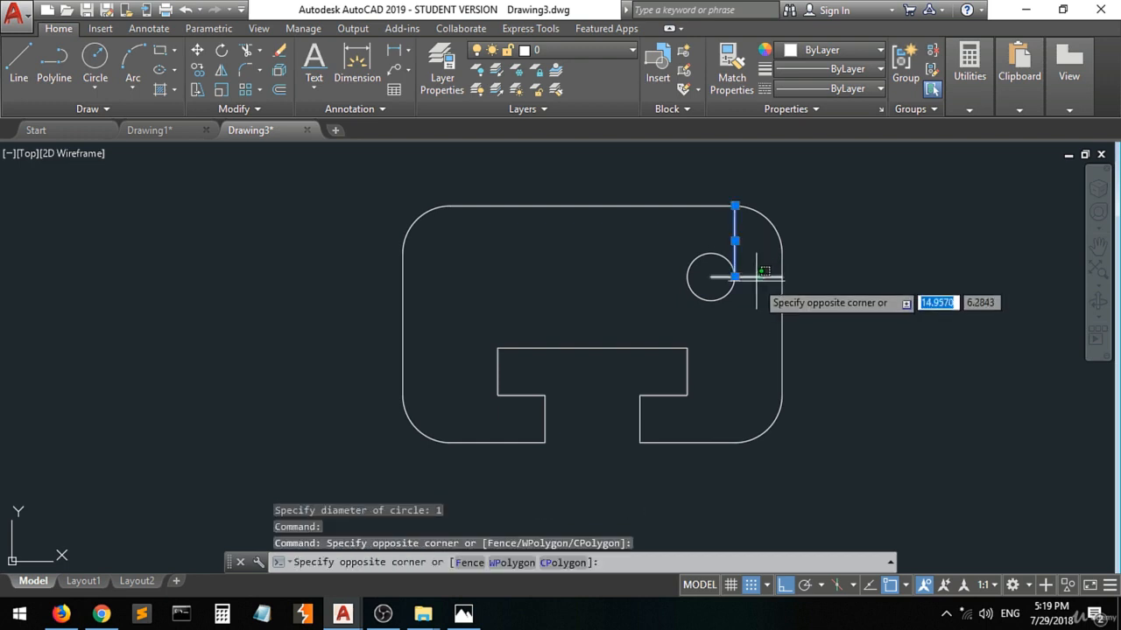
left_click(756, 280)
key("Delete")
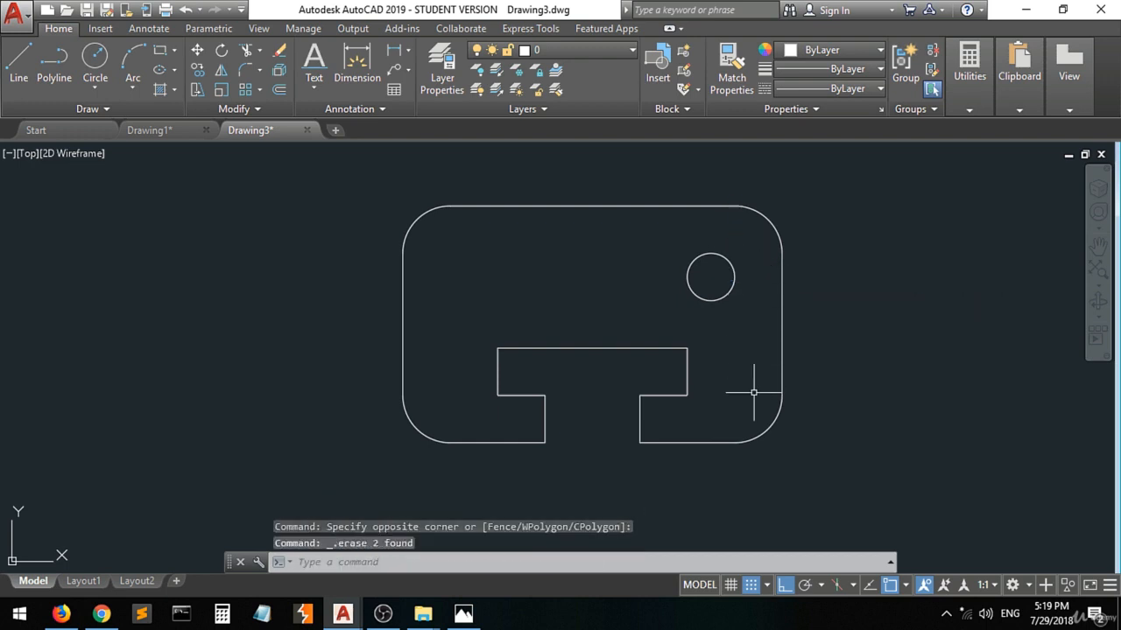
Draw a construction line 1.5 long at 0° from the upper end of the plate's straight left edge.
left_click(18, 62)
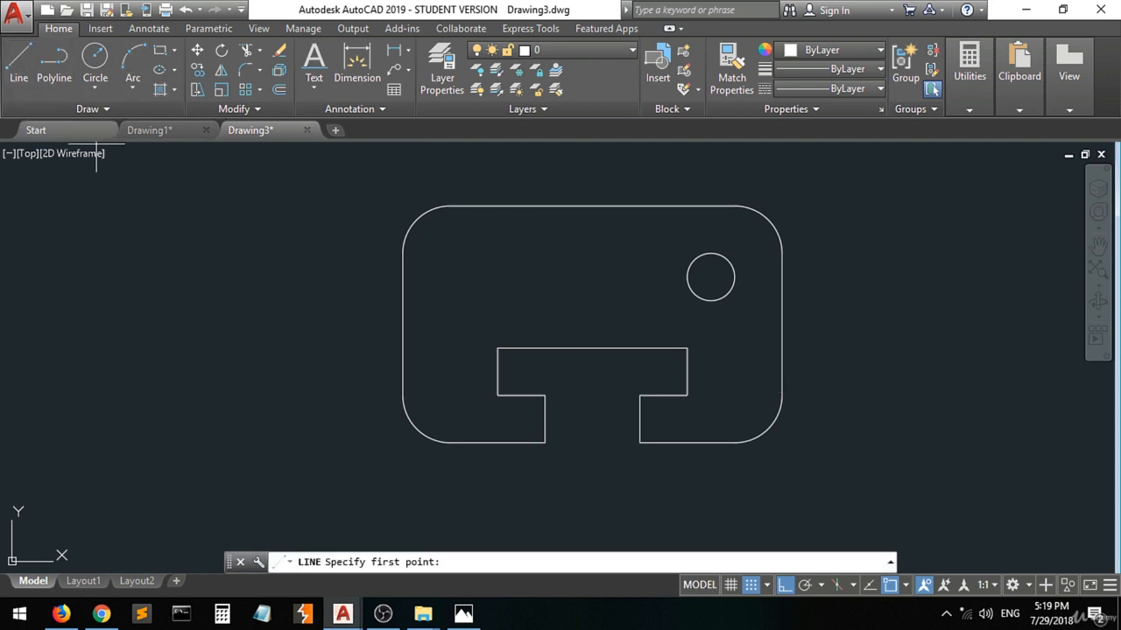
left_click(402, 253)
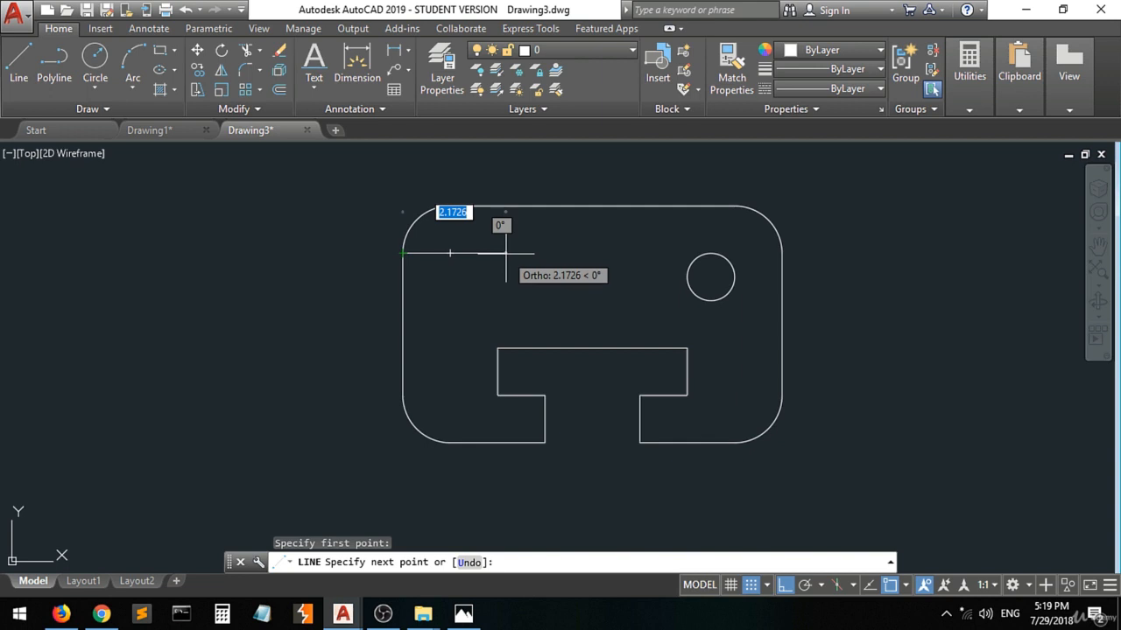
type("1.5")
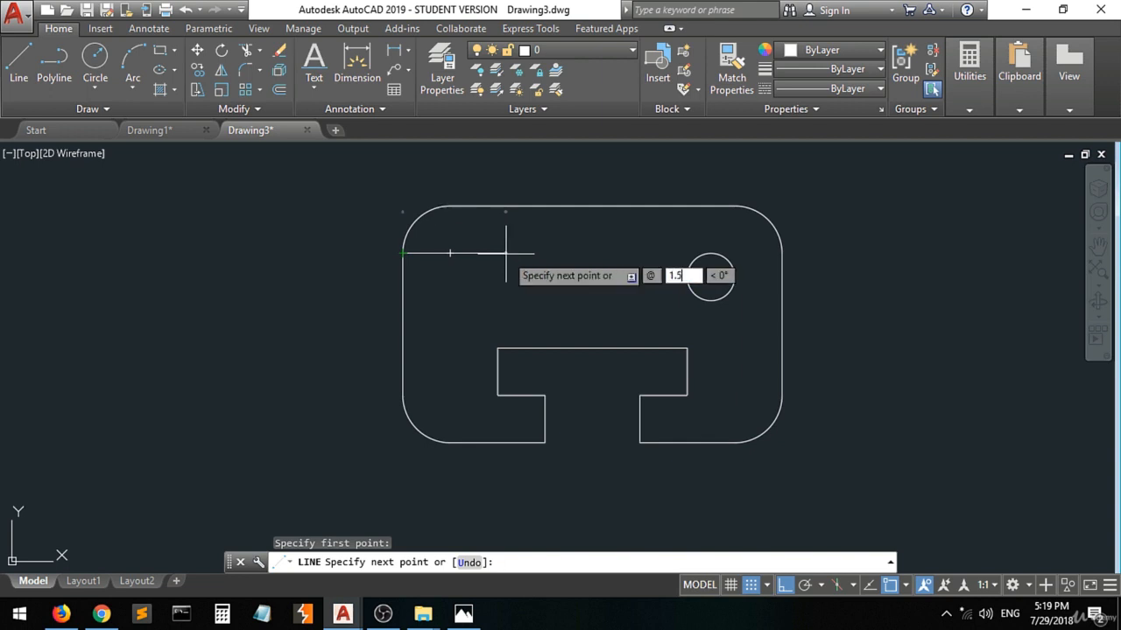
key("Return")
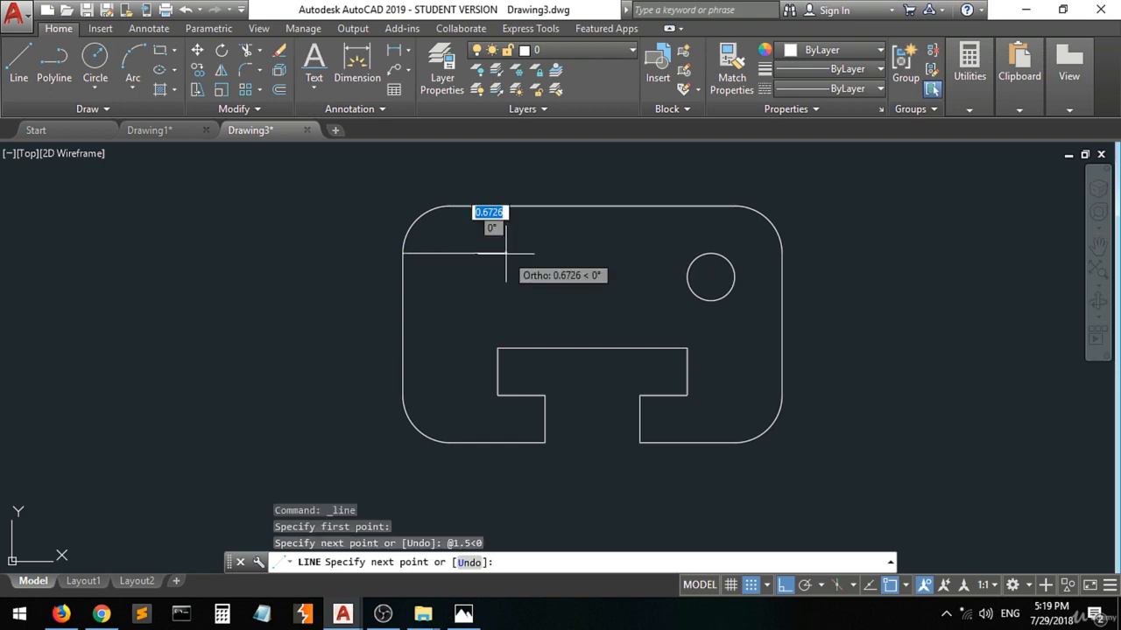
key("Return")
key("Return")
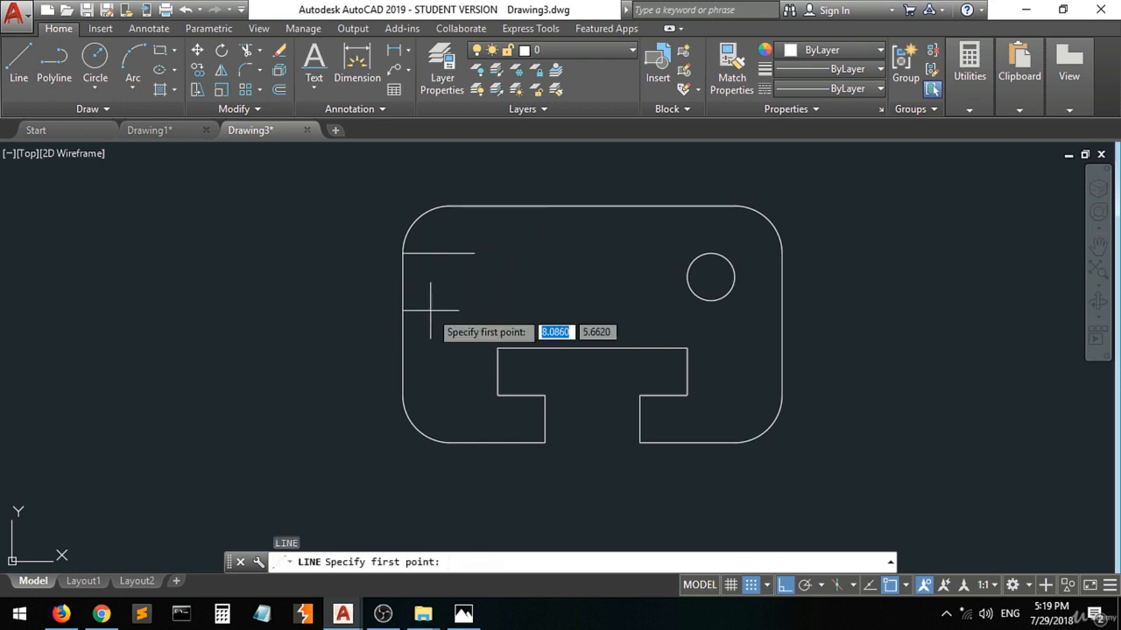
left_click(450, 205)
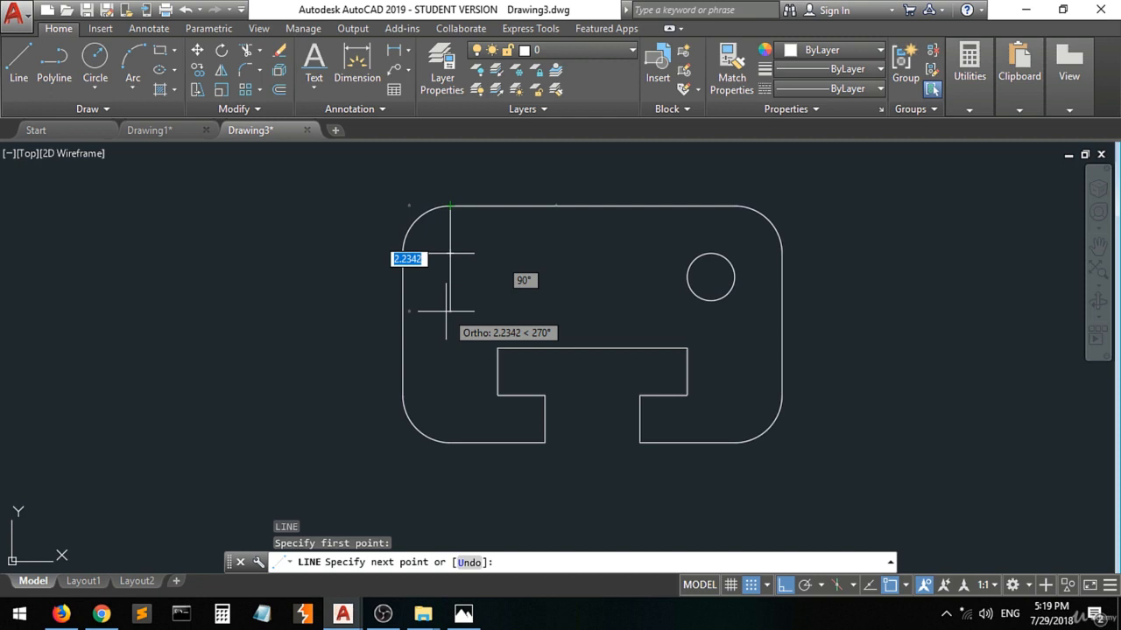
key("Escape")
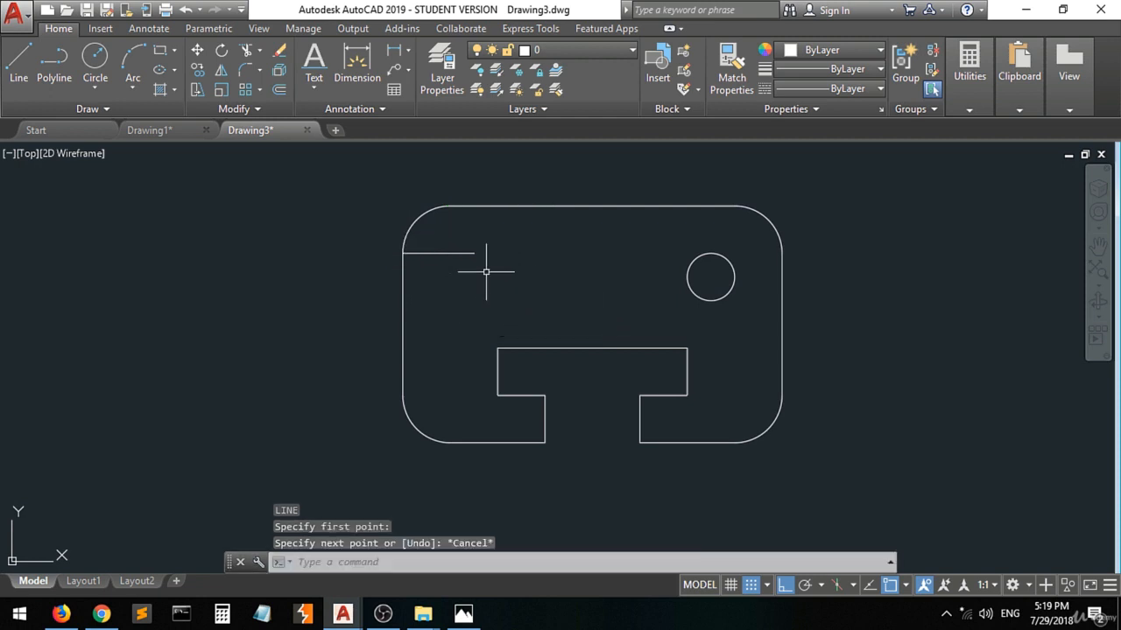
key("Return")
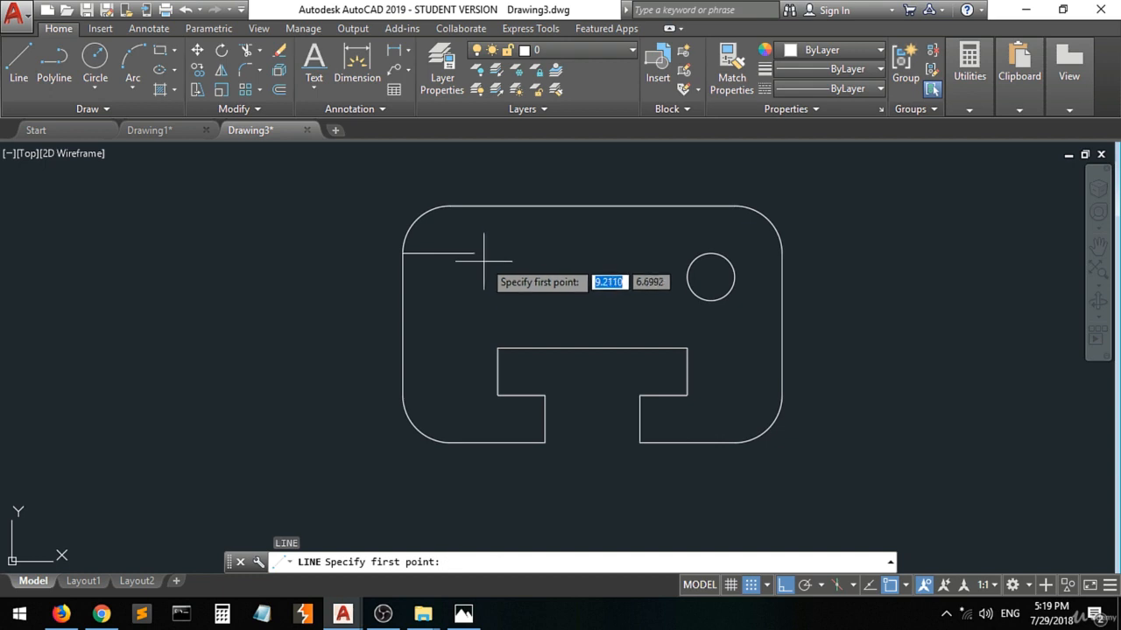
left_click(449, 206)
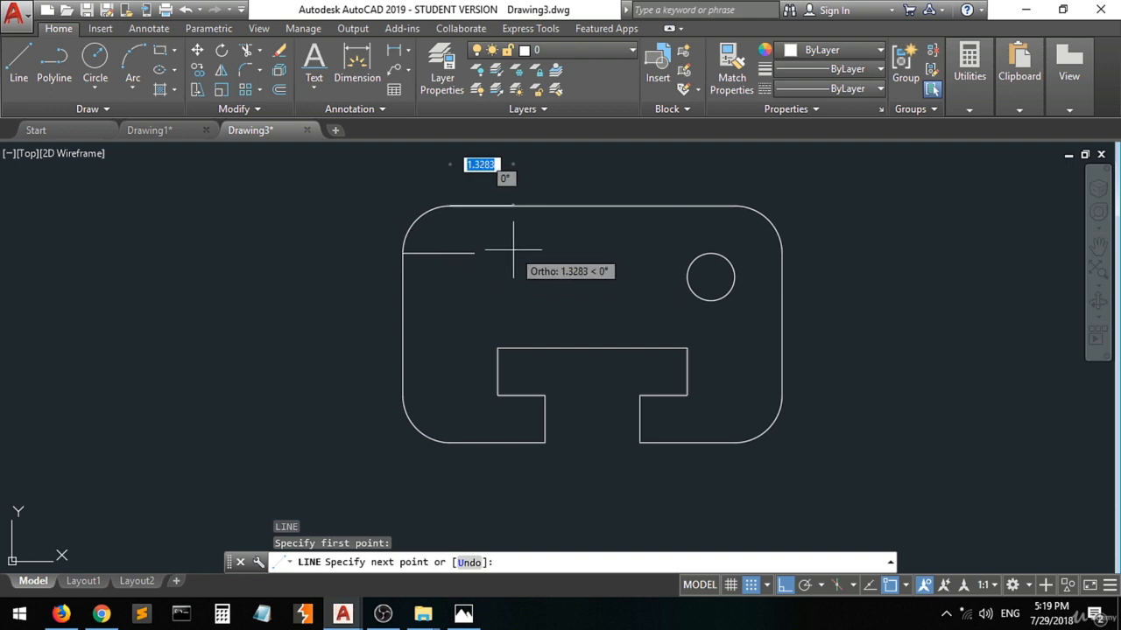
key("Escape")
key("Return")
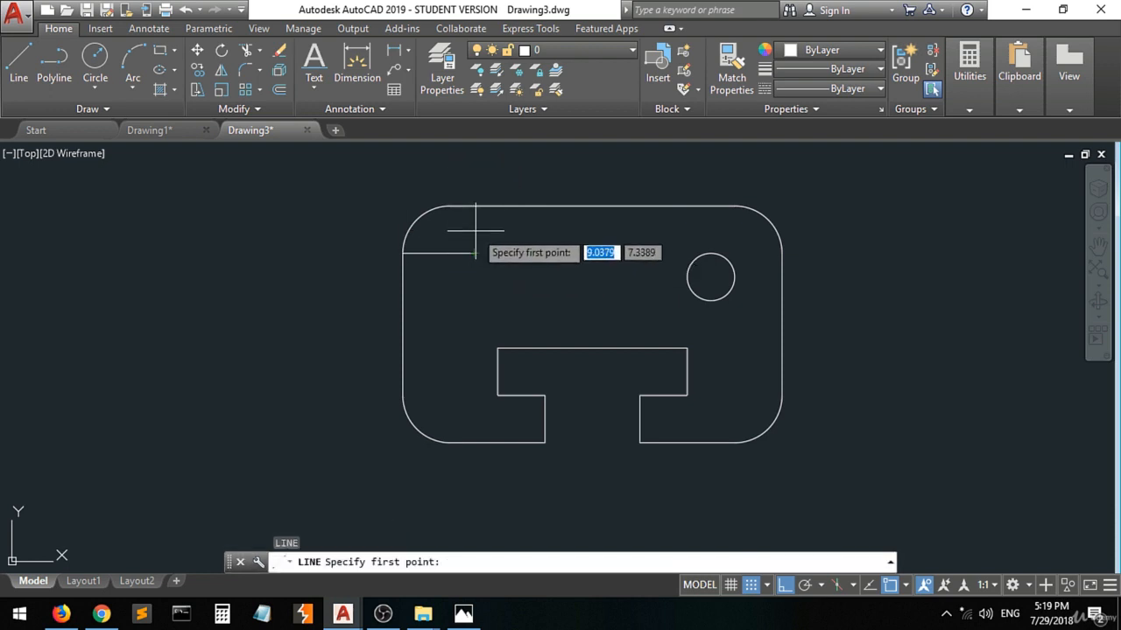
scroll(473, 215, "up", 4)
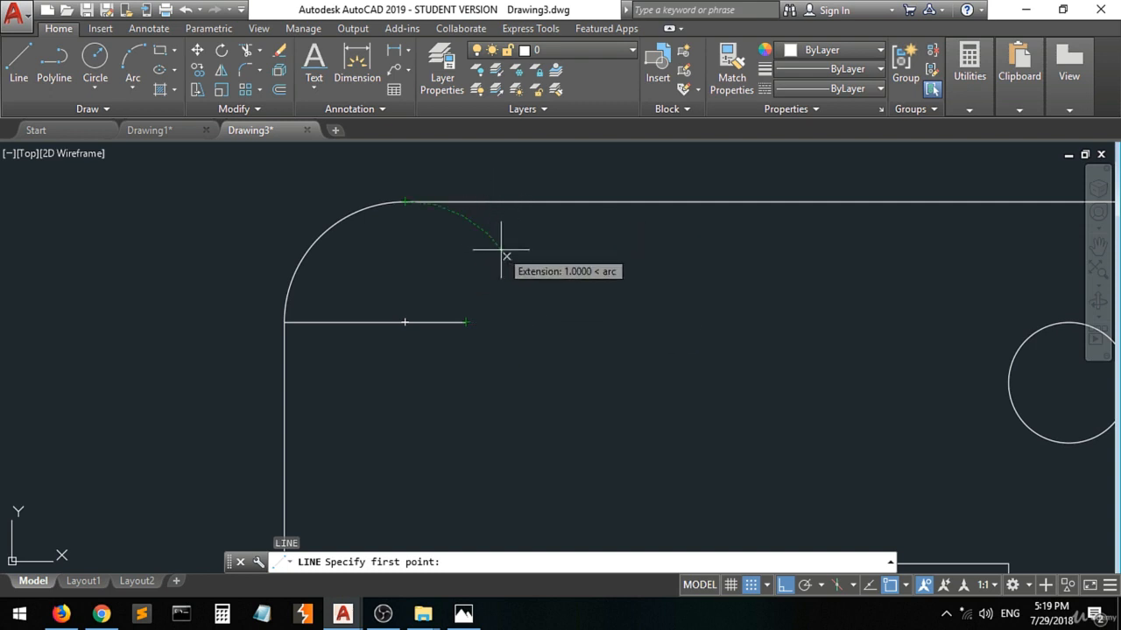
left_click(463, 216)
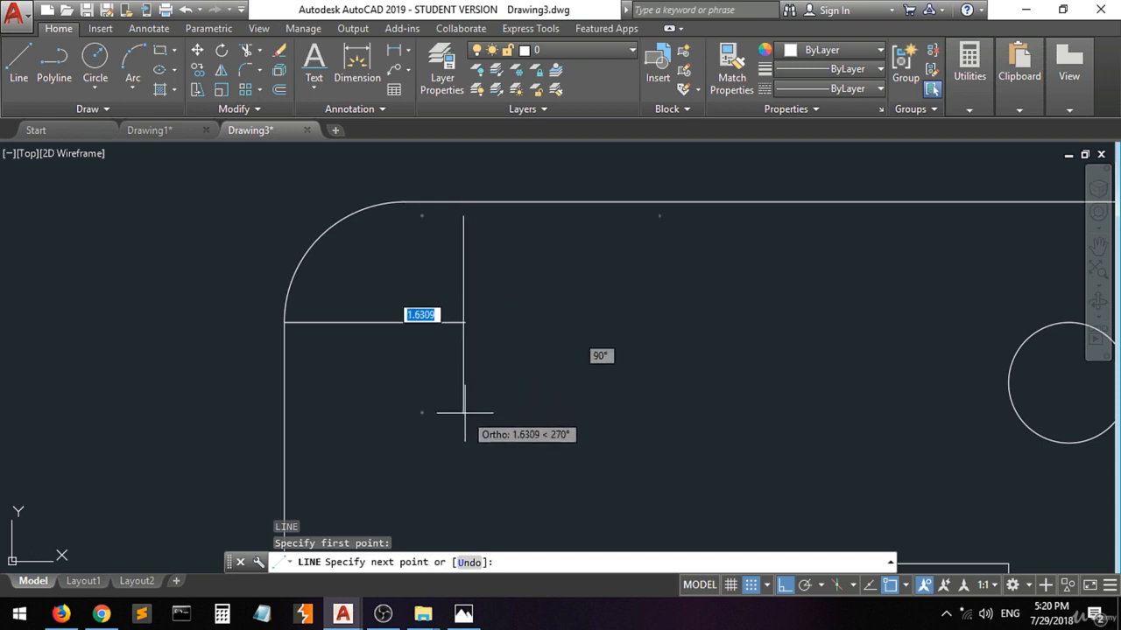
key("Escape")
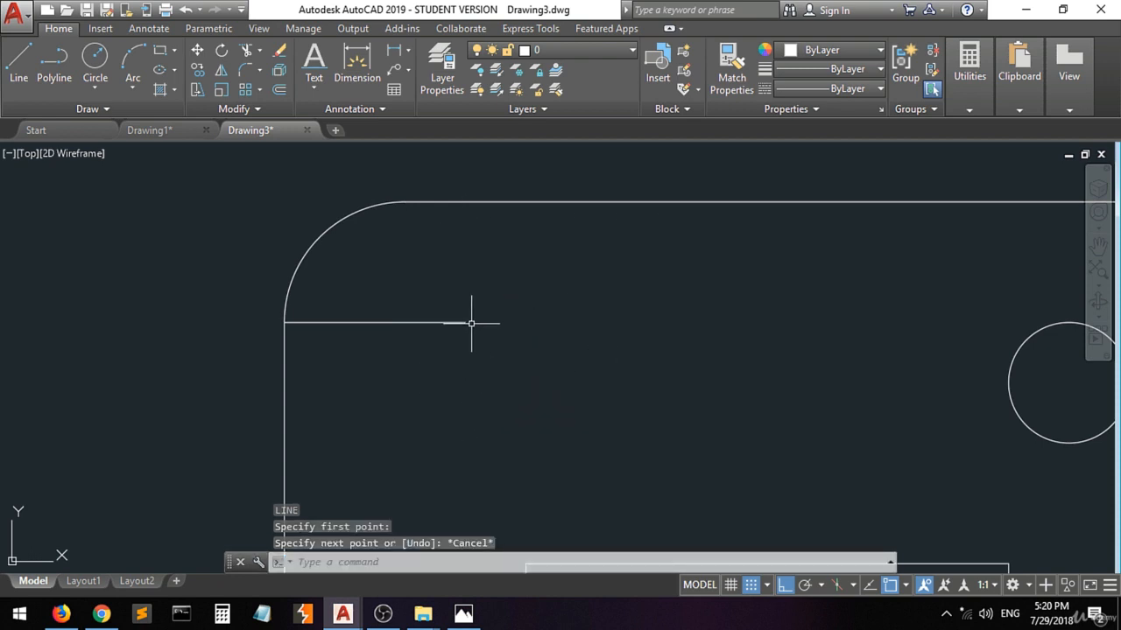
left_click(18, 64)
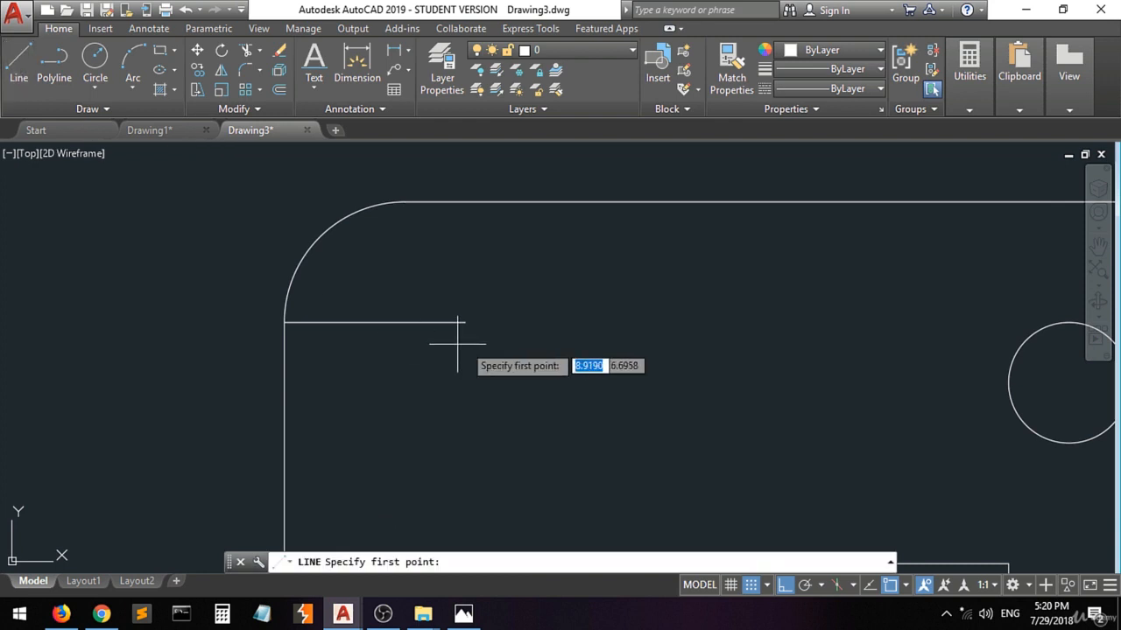
left_click(465, 322)
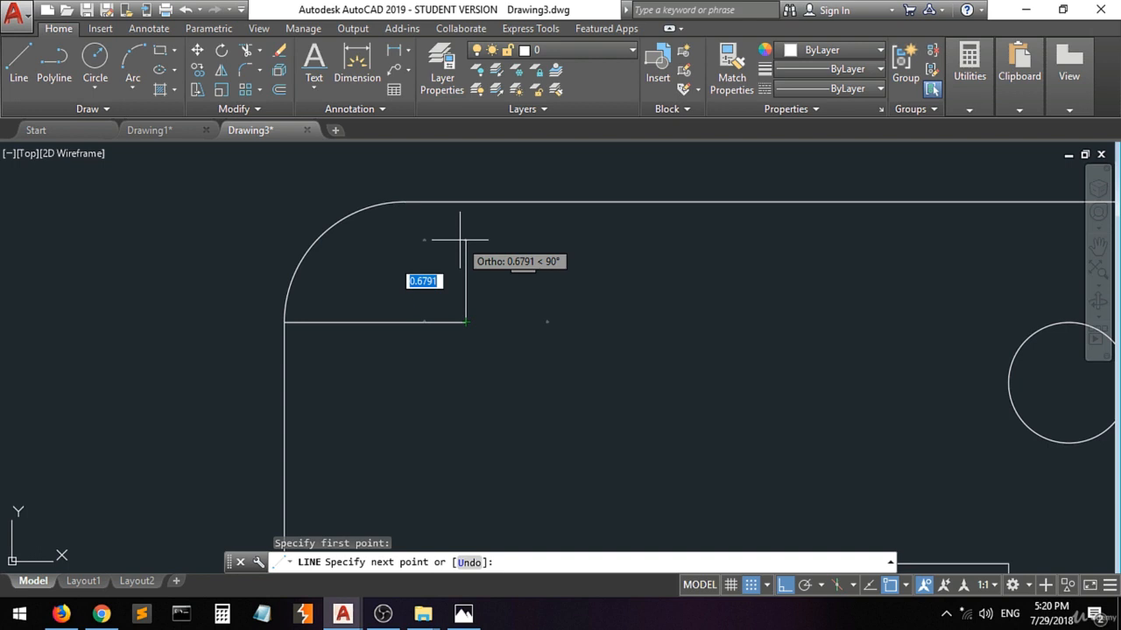
type("<1.")
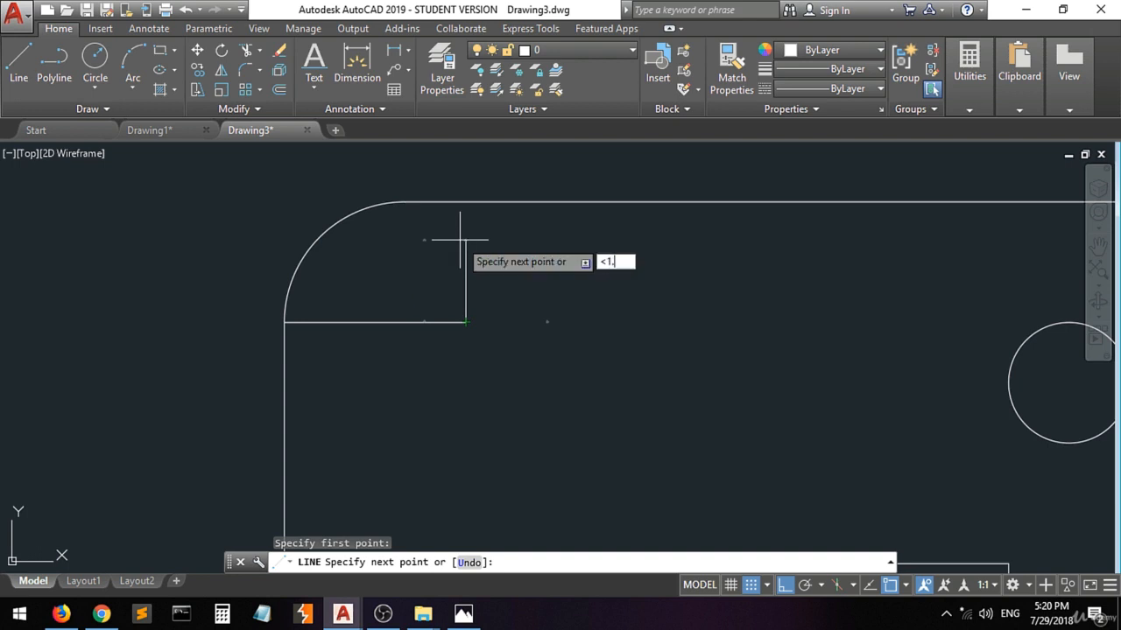
type("5")
key("Escape")
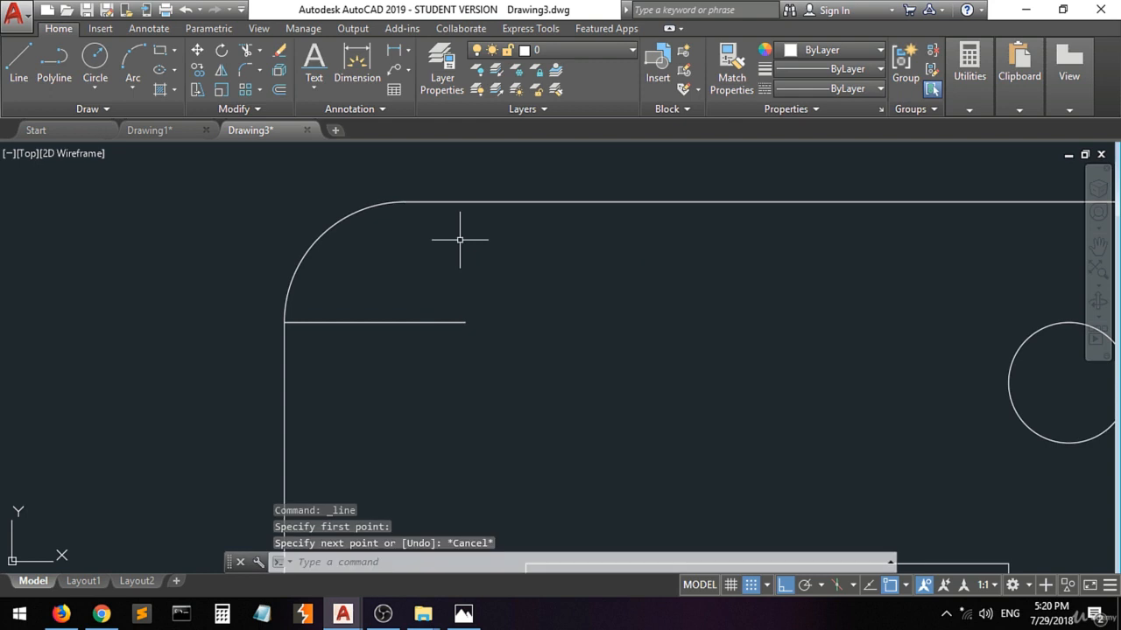
Draw a construction line 1.5 long at 90° from the right end of the horizontal construction line.
key("space")
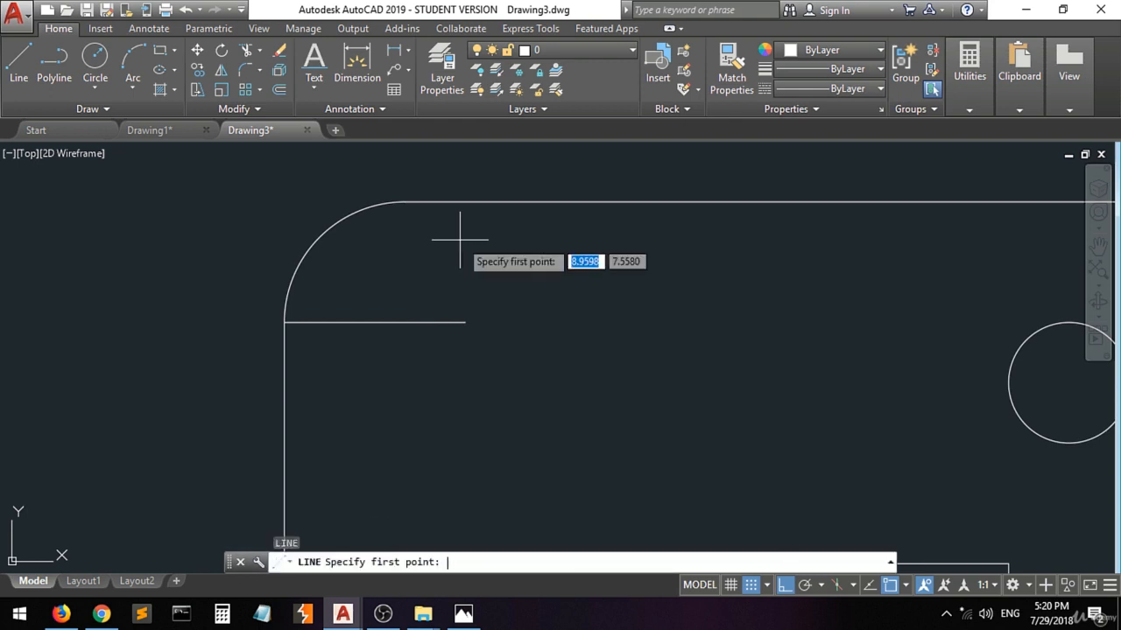
left_click(465, 322)
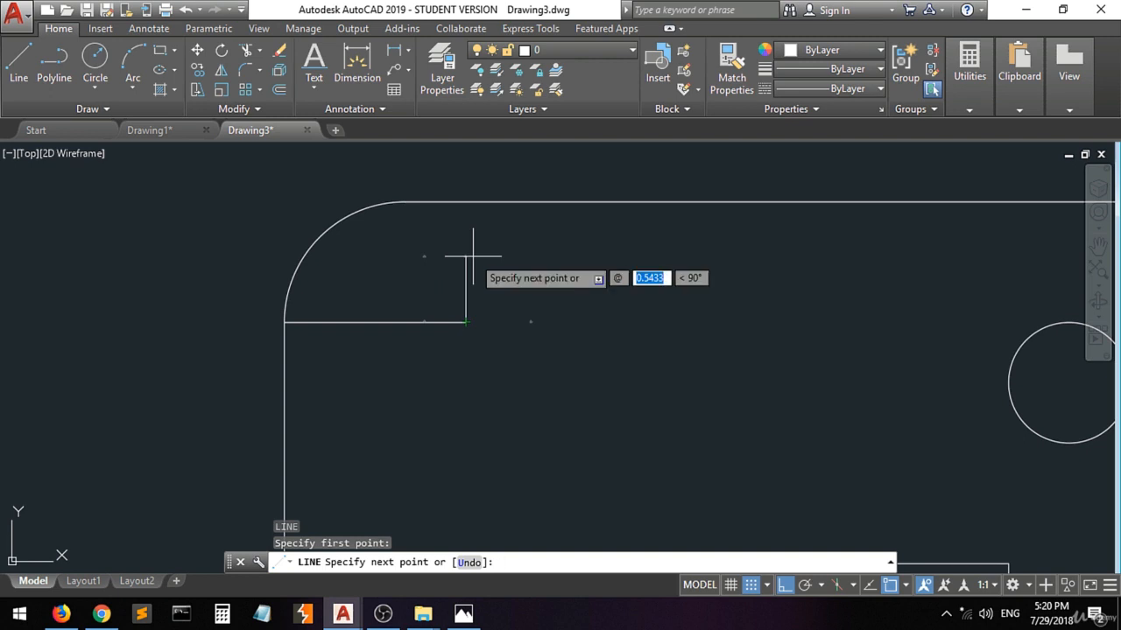
type("1.5")
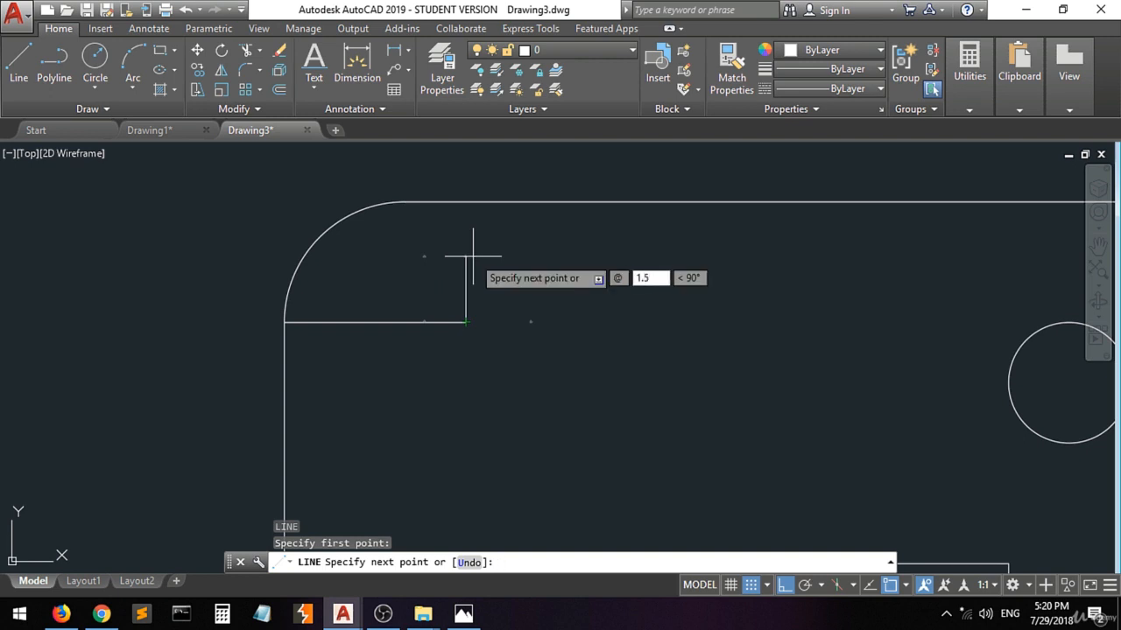
key("Tab")
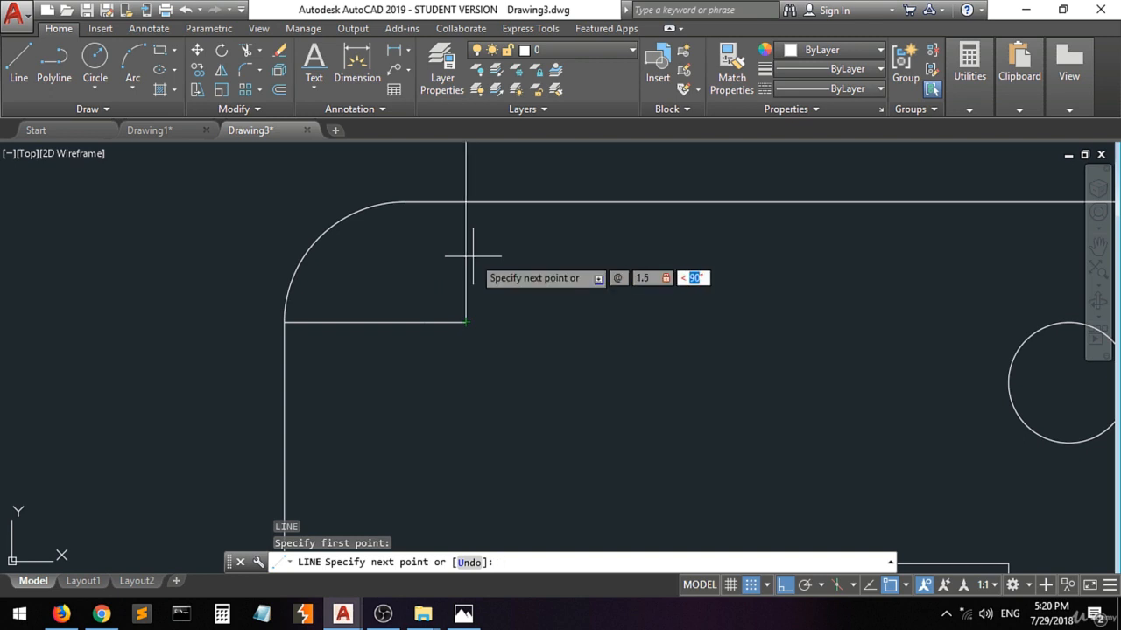
key("Return")
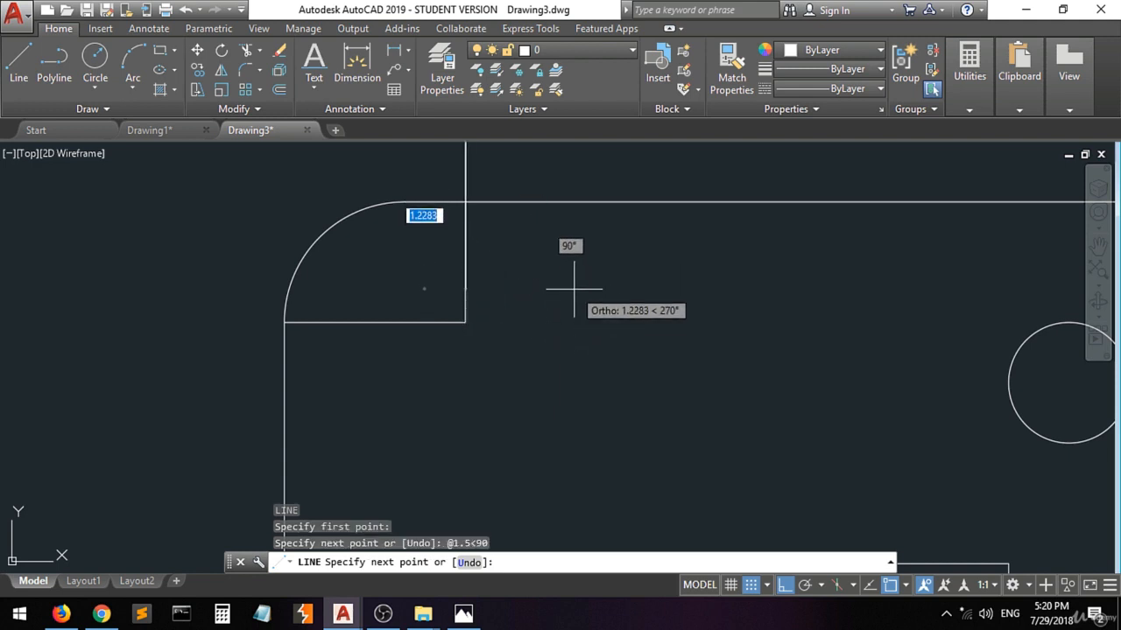
key("Return")
Move the vertical construction line straight down by its upper end to where it crosses the plate's top edge.
scroll(430, 363, "down", 2)
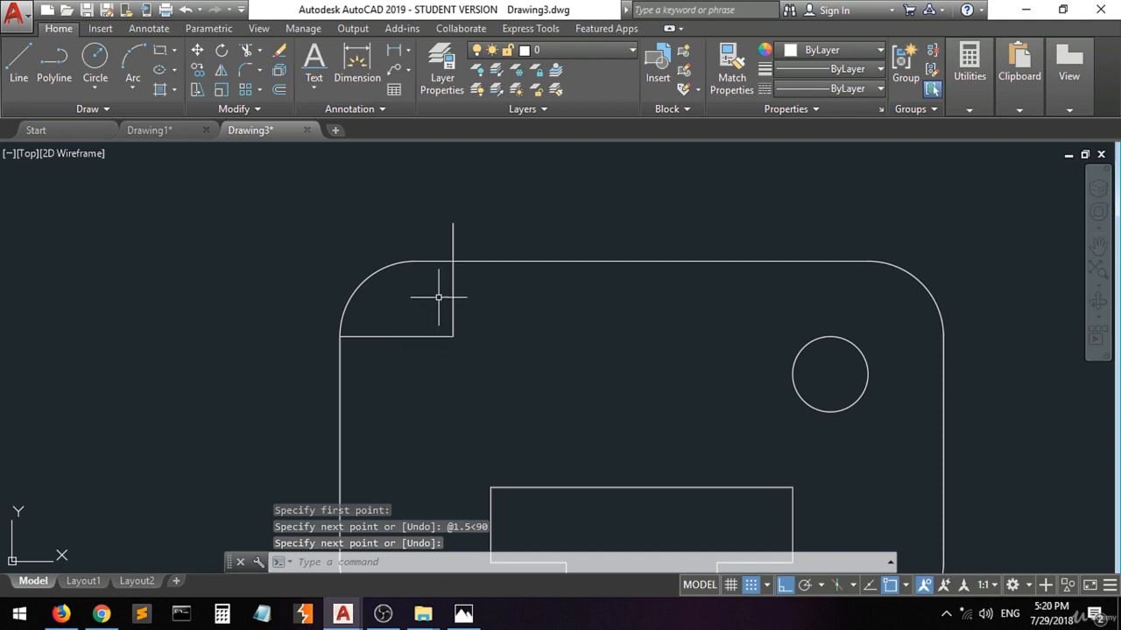
left_click(466, 288)
left_click(444, 298)
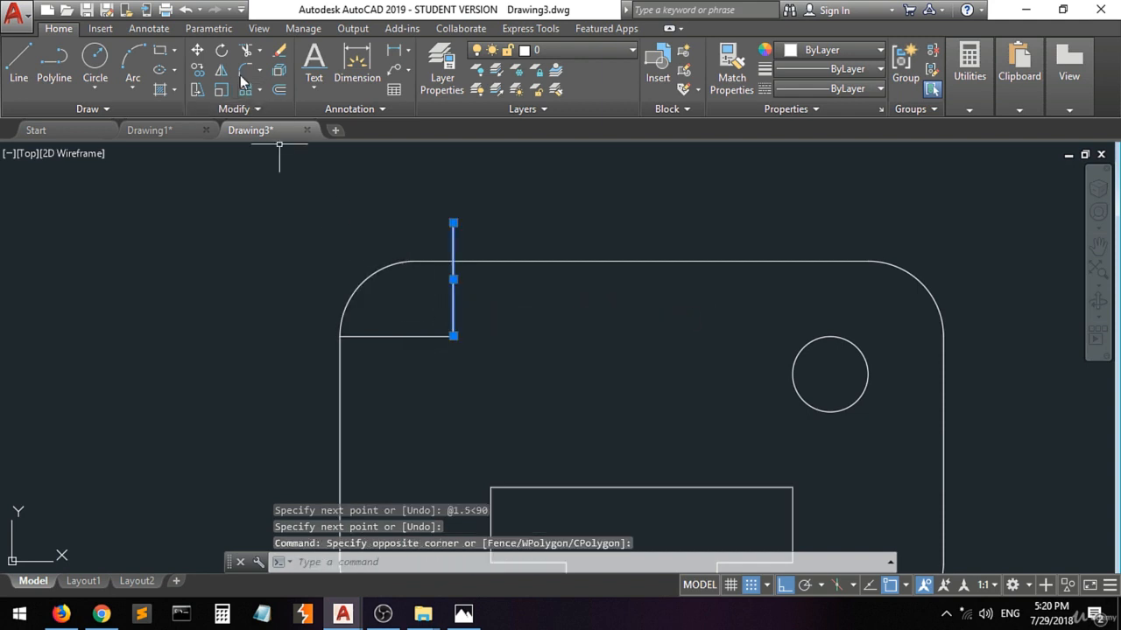
left_click(197, 49)
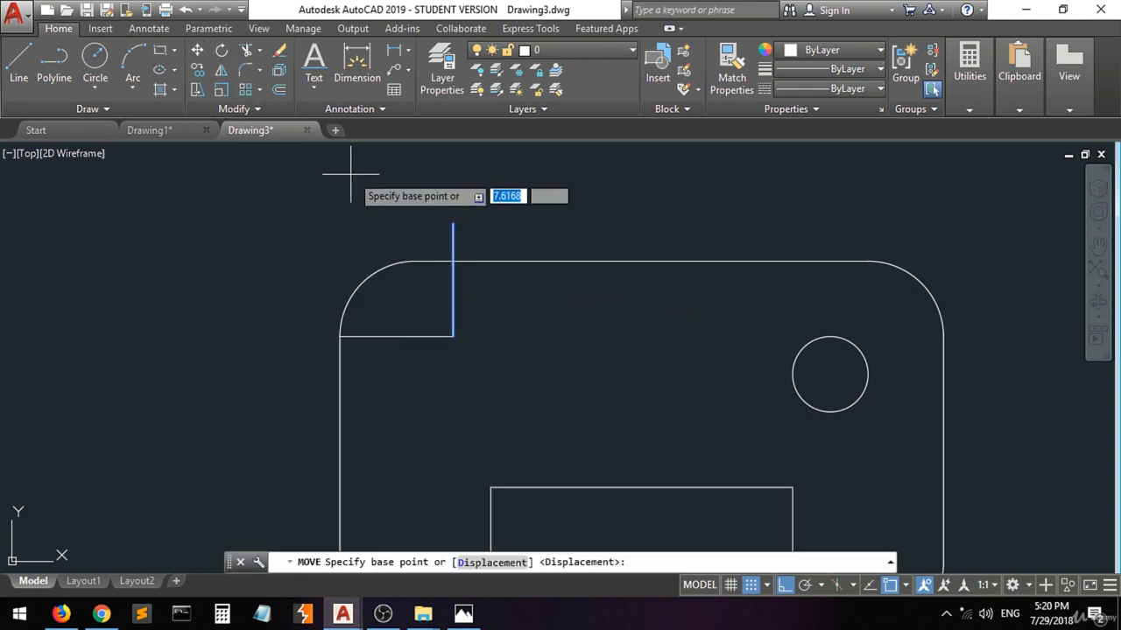
left_click(453, 225)
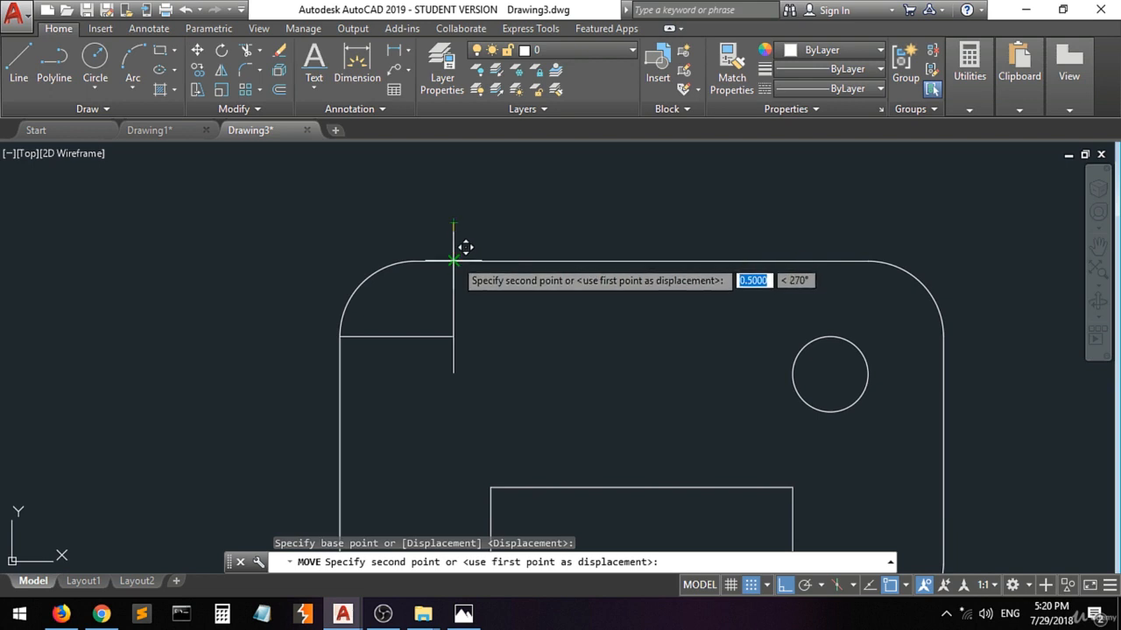
left_click(452, 260)
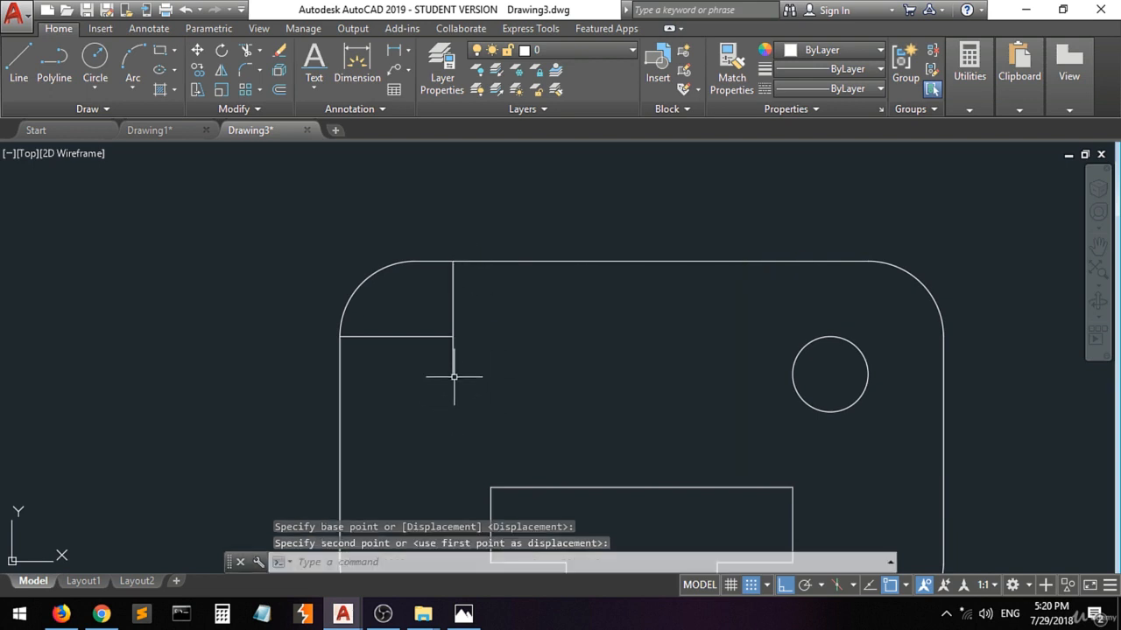
Draw a diameter 1 circle centred on the lower end of the vertical construction line near the plate's upper-left corner.
mouse_move(454, 374)
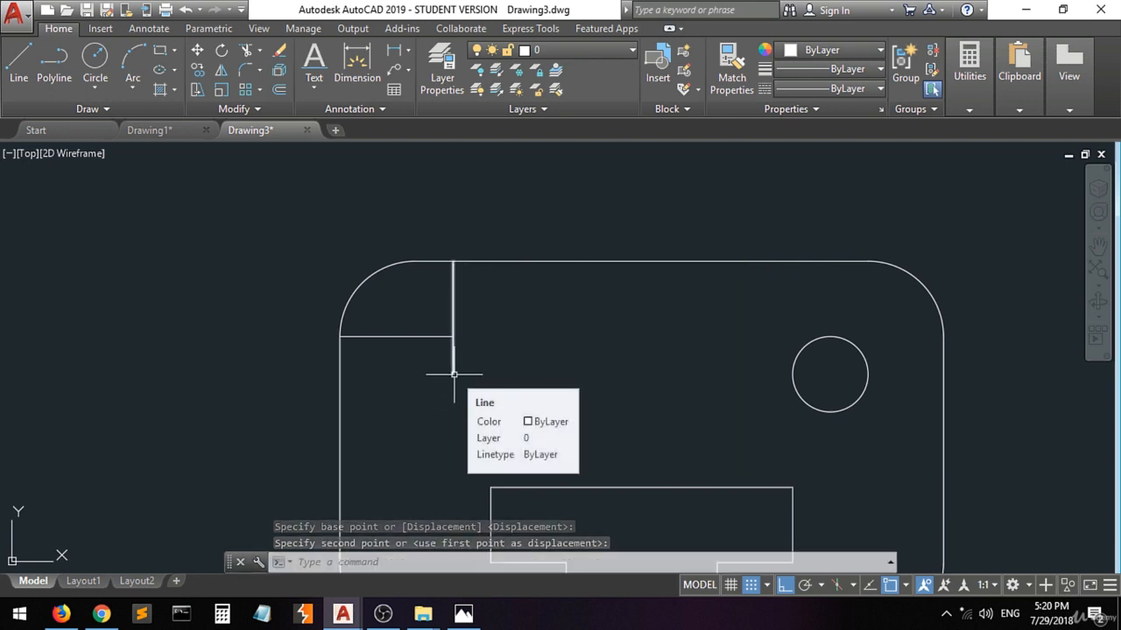
left_click(95, 58)
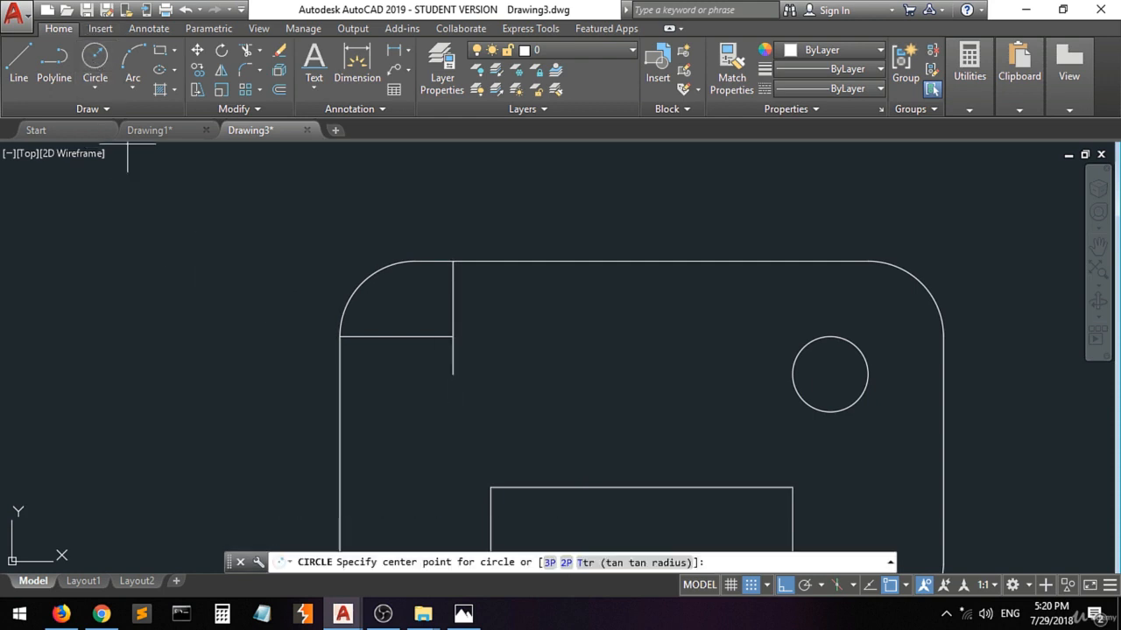
left_click(452, 374)
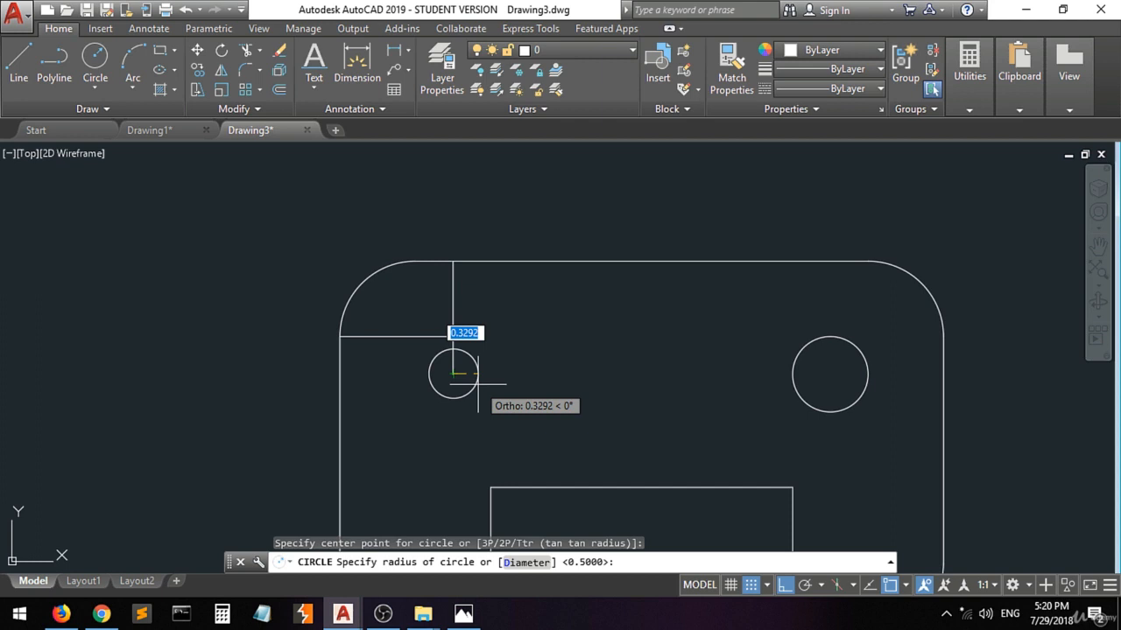
type("d")
key("Return")
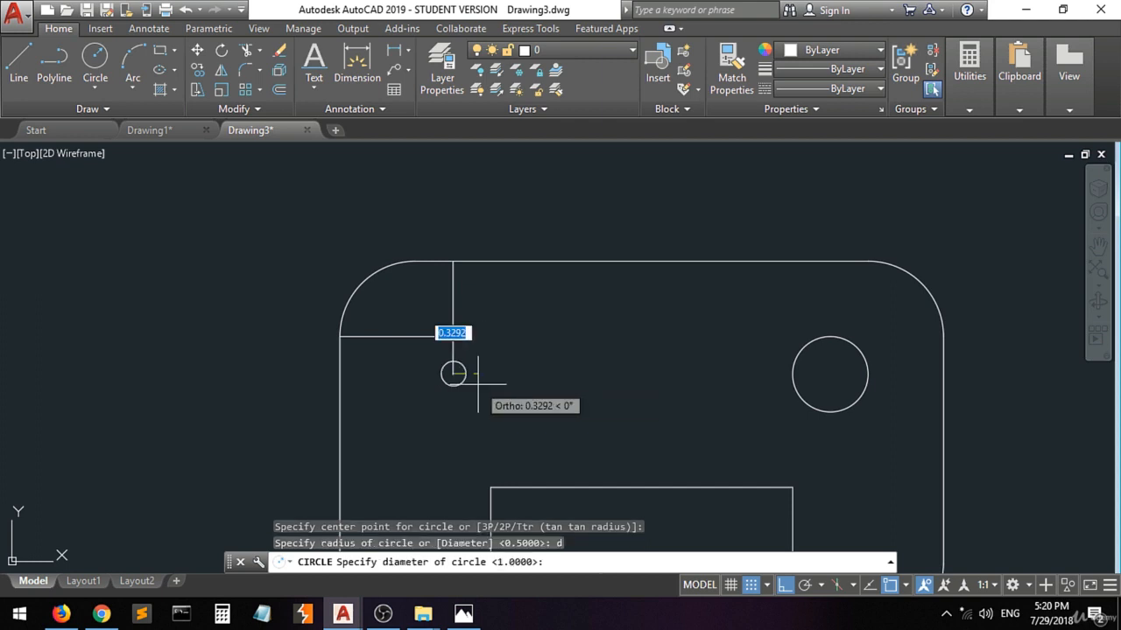
type("1")
key("Return")
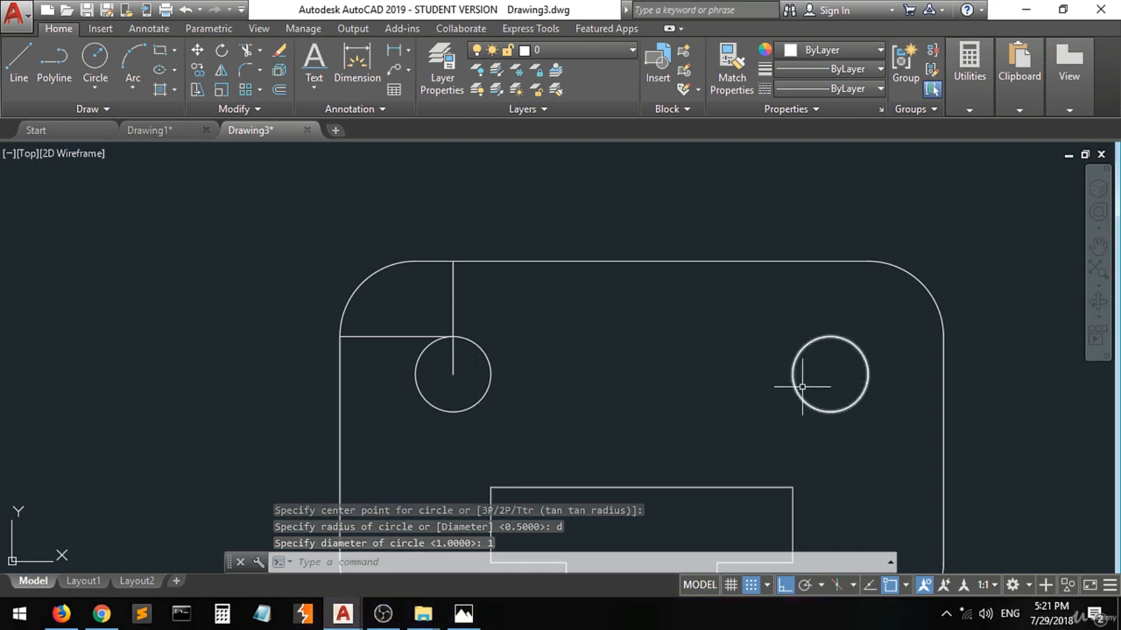
Delete the vertical and horizontal construction lines near the plate's upper-left corner.
left_click(458, 289)
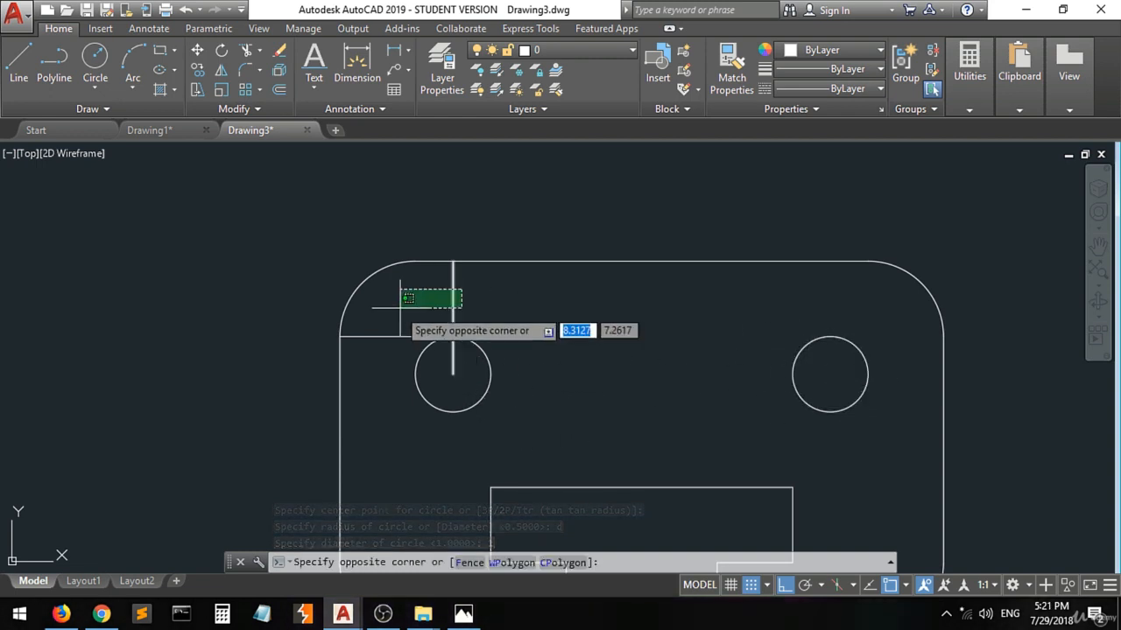
left_click(400, 312)
left_click(376, 312)
left_click(381, 358)
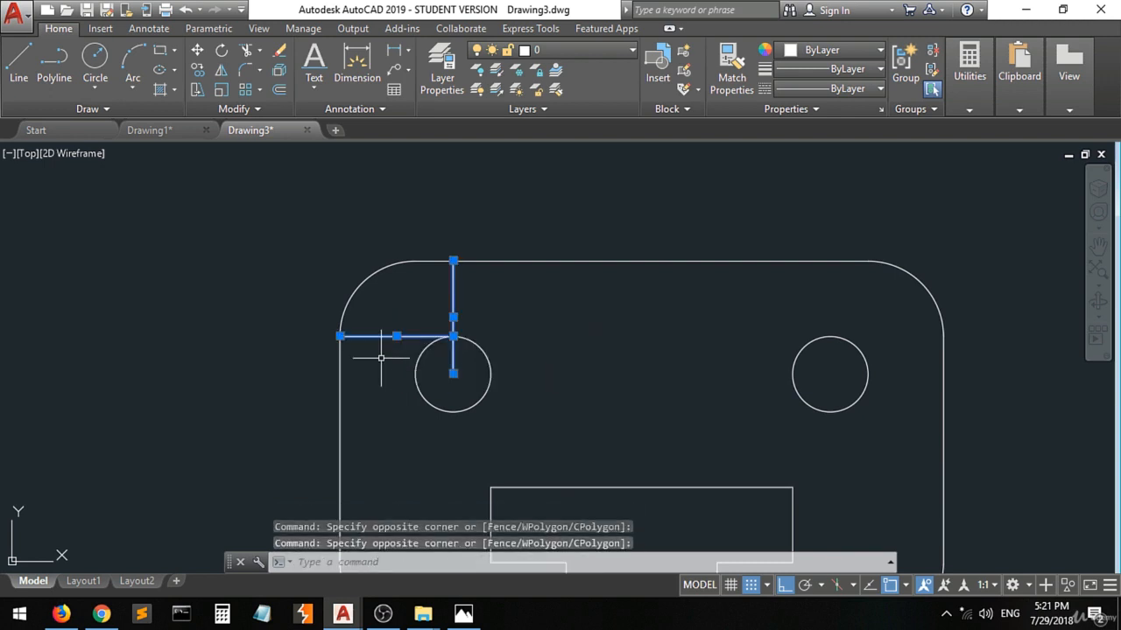
key("Delete")
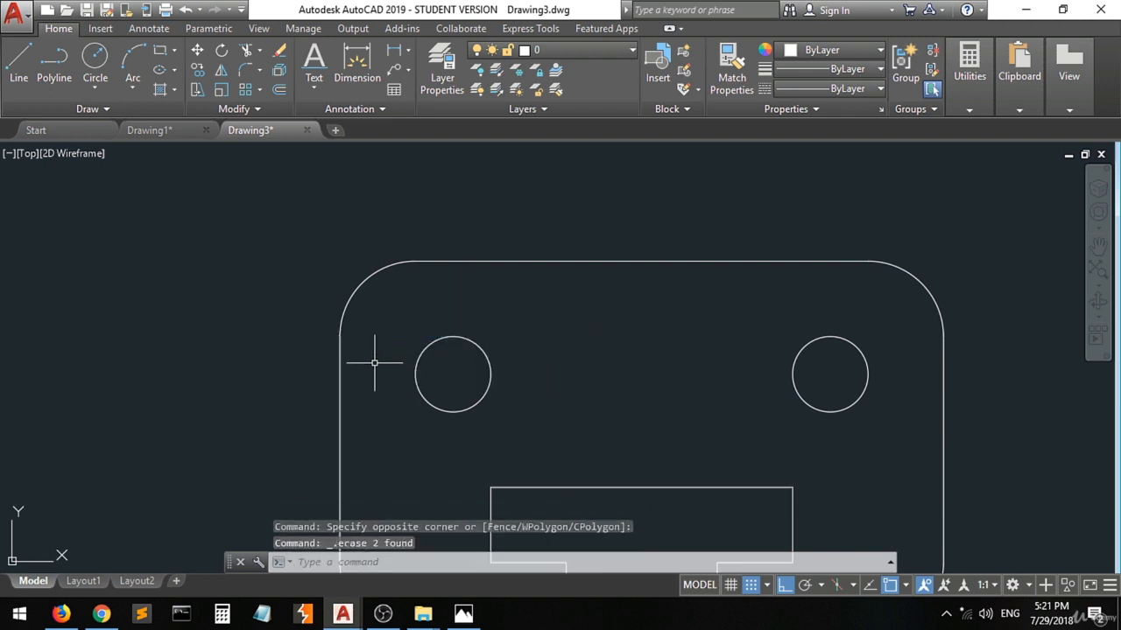
Mark both ends of the slot's upper edge with dots on the reference image in Photos and return to AutoCAD.
left_click(464, 615)
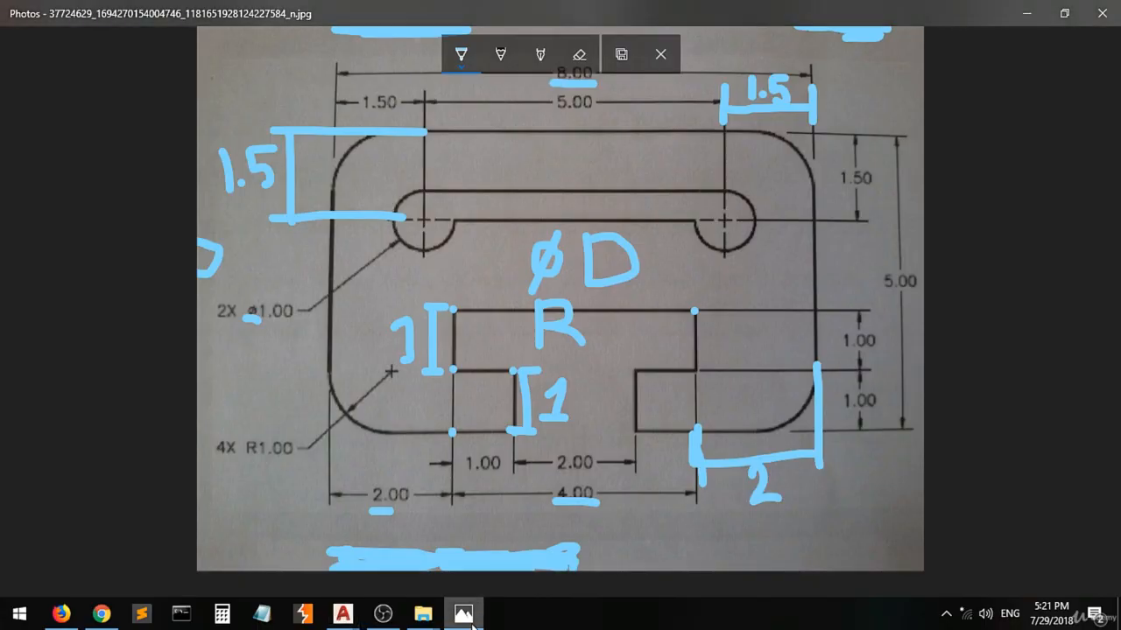
left_click(724, 190)
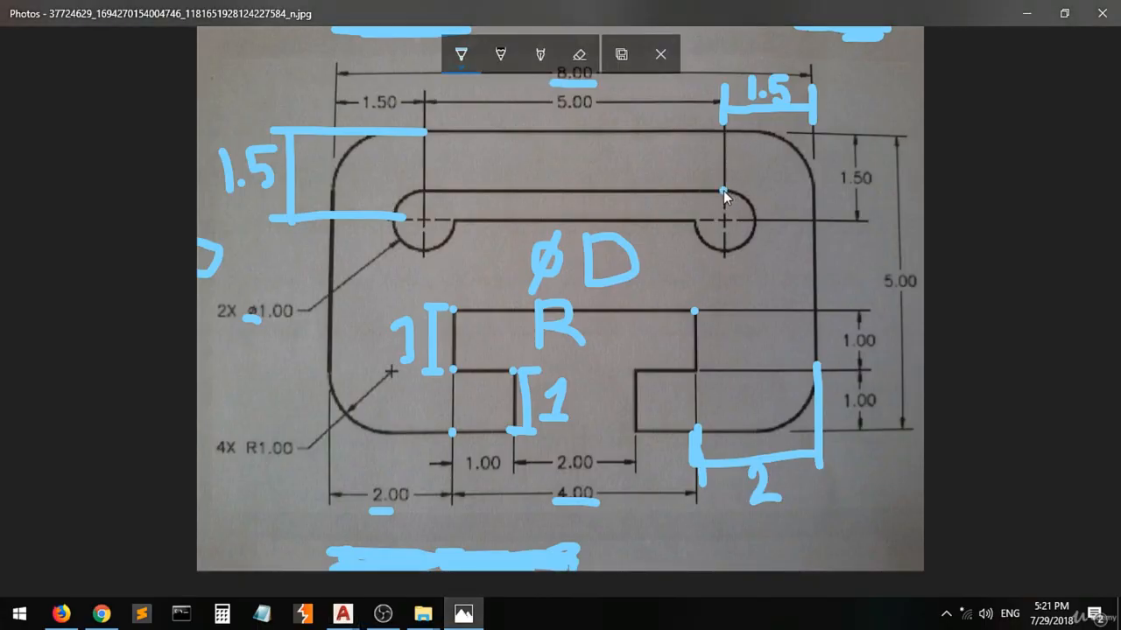
left_click(422, 190)
mouse_move(346, 620)
left_click(407, 544)
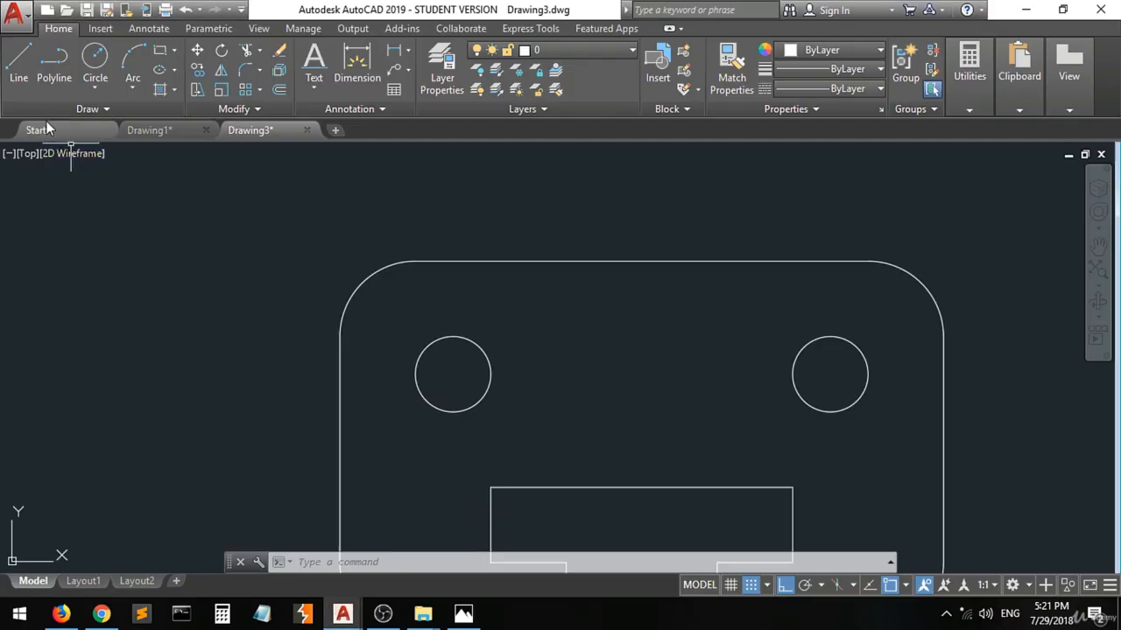
Draw the slot's upper edge as a line from the right circle's top quadrant to the left circle's top quadrant.
scroll(238, 282, "down", 2)
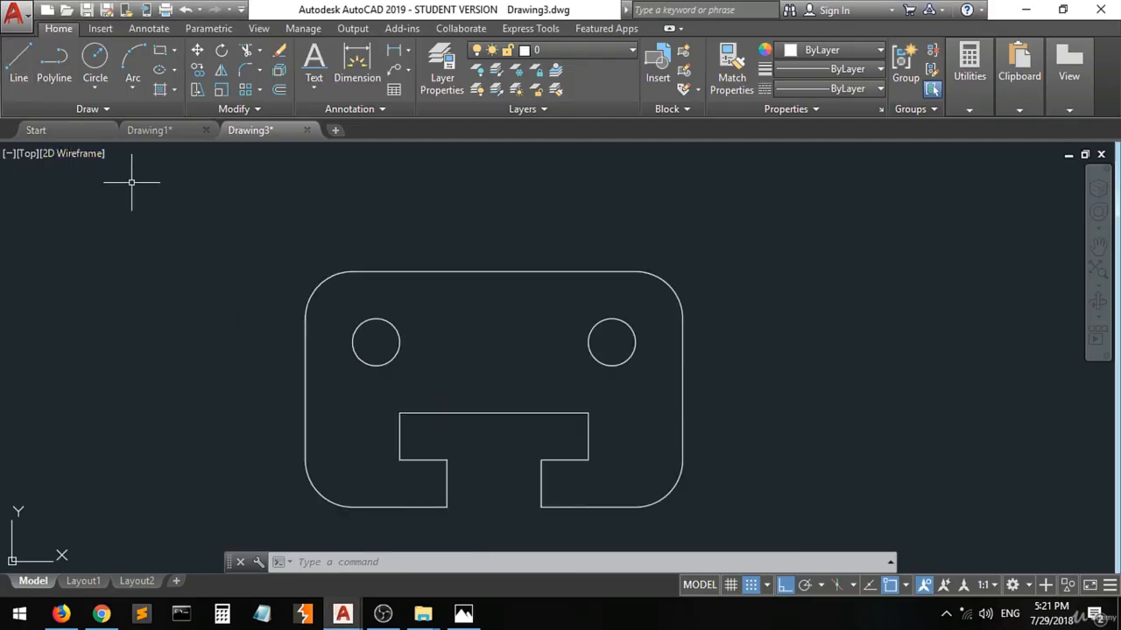
left_click(15, 67)
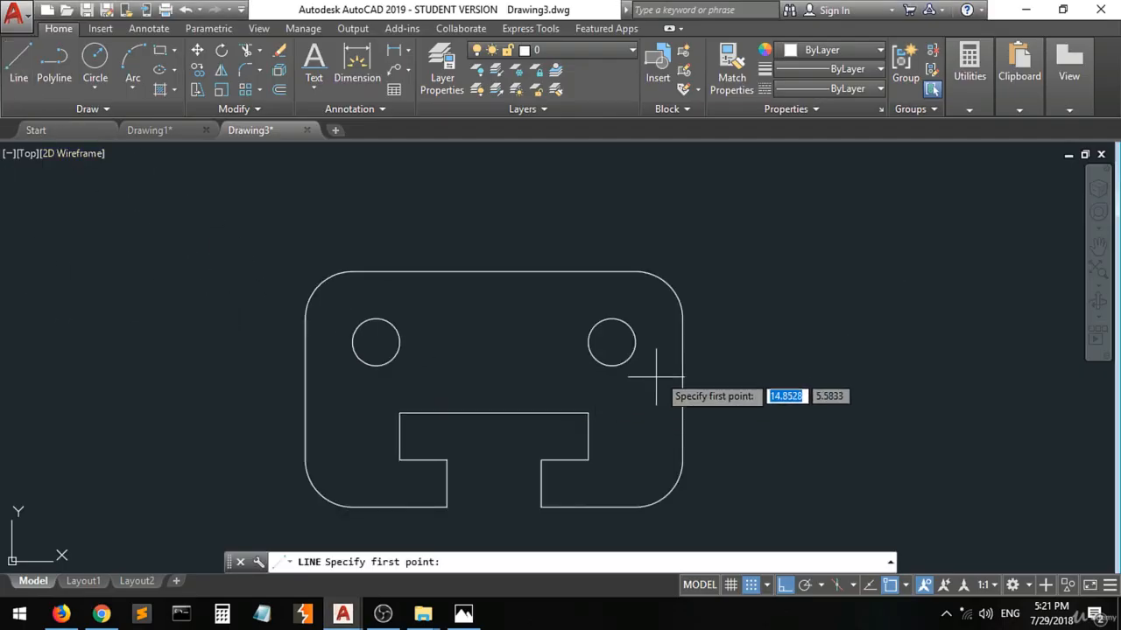
left_click(611, 320)
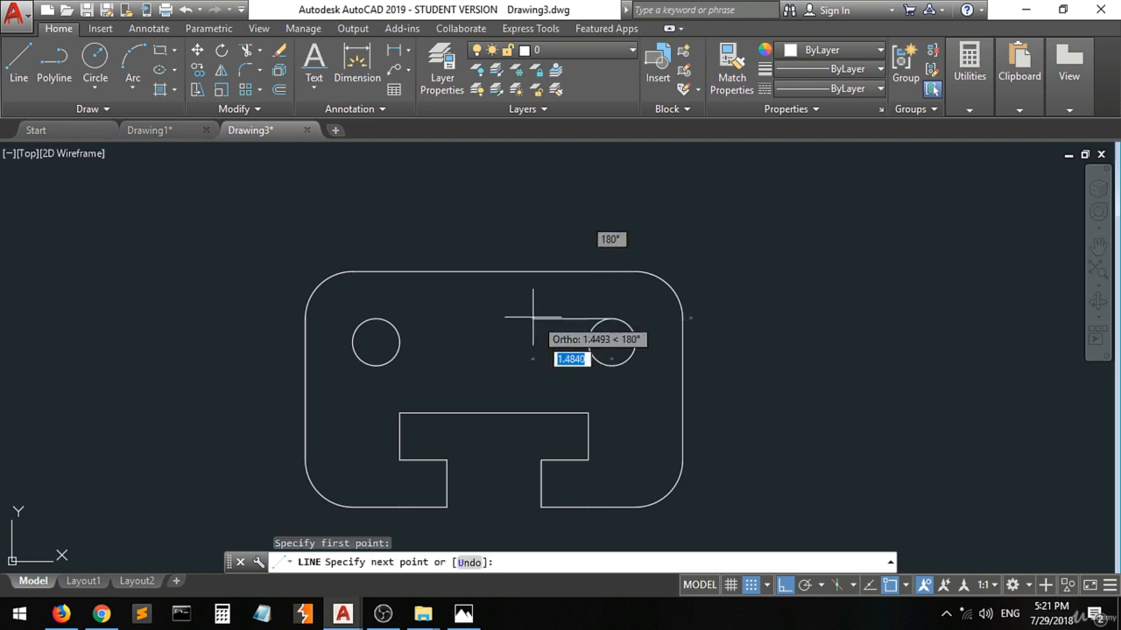
left_click(376, 320)
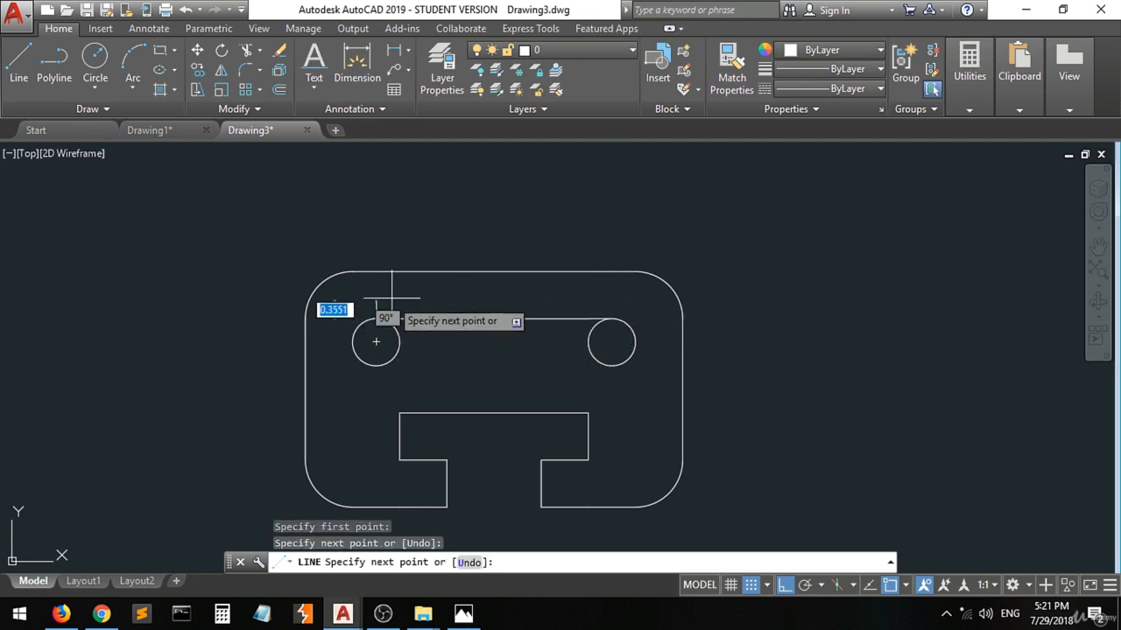
key("Return")
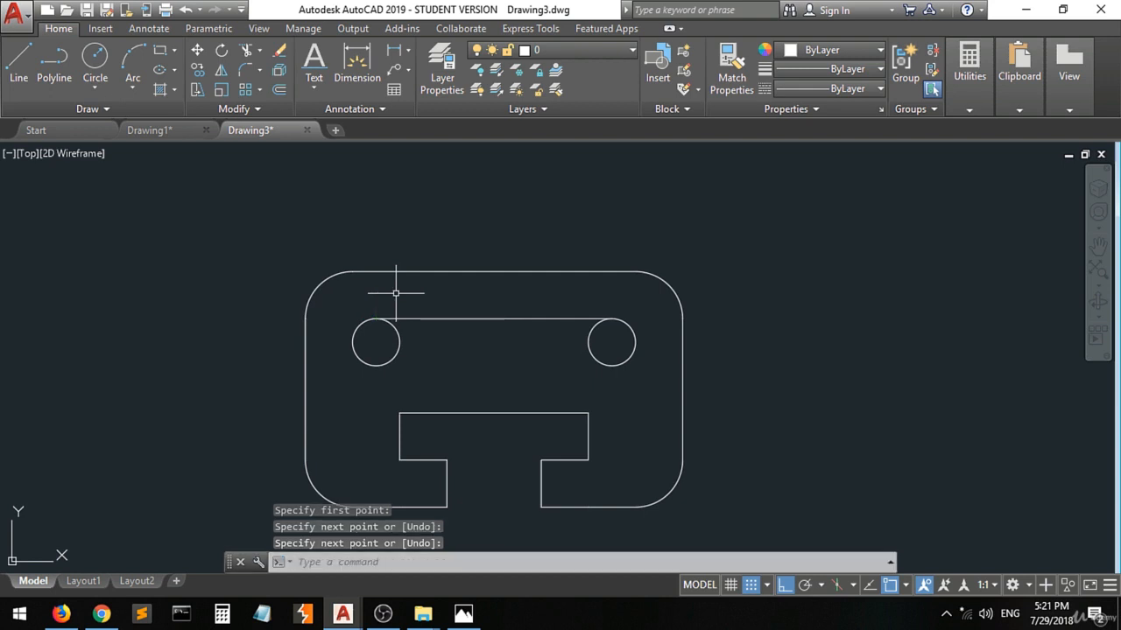
Draw the slot's lower edge as a 4-unit line between the facing side quadrants of the two circles.
left_click(18, 63)
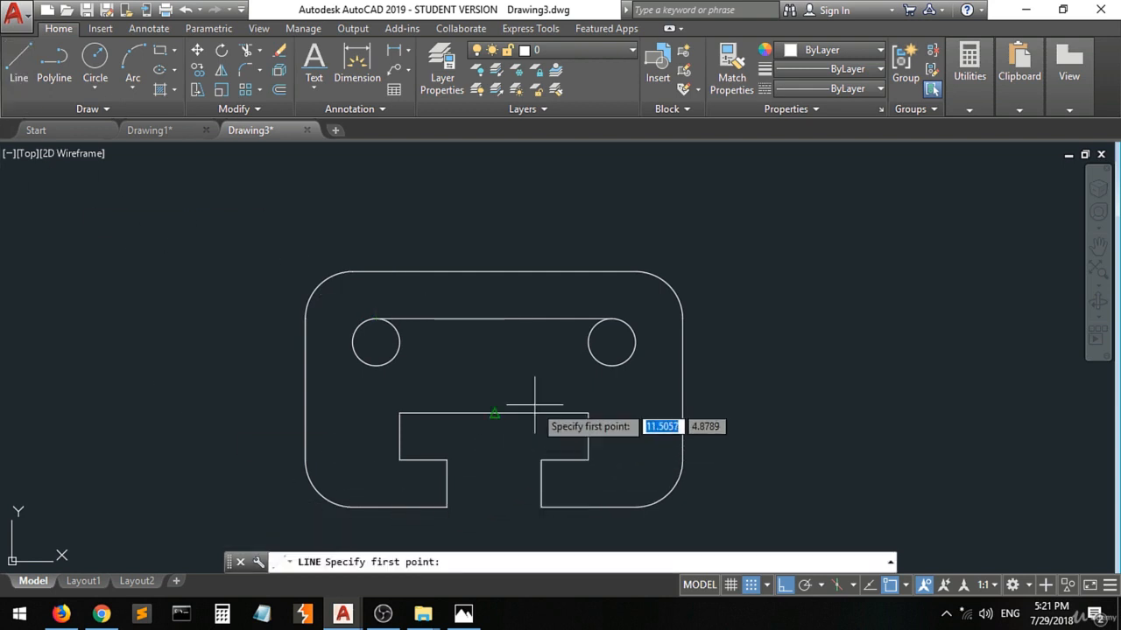
left_click(588, 342)
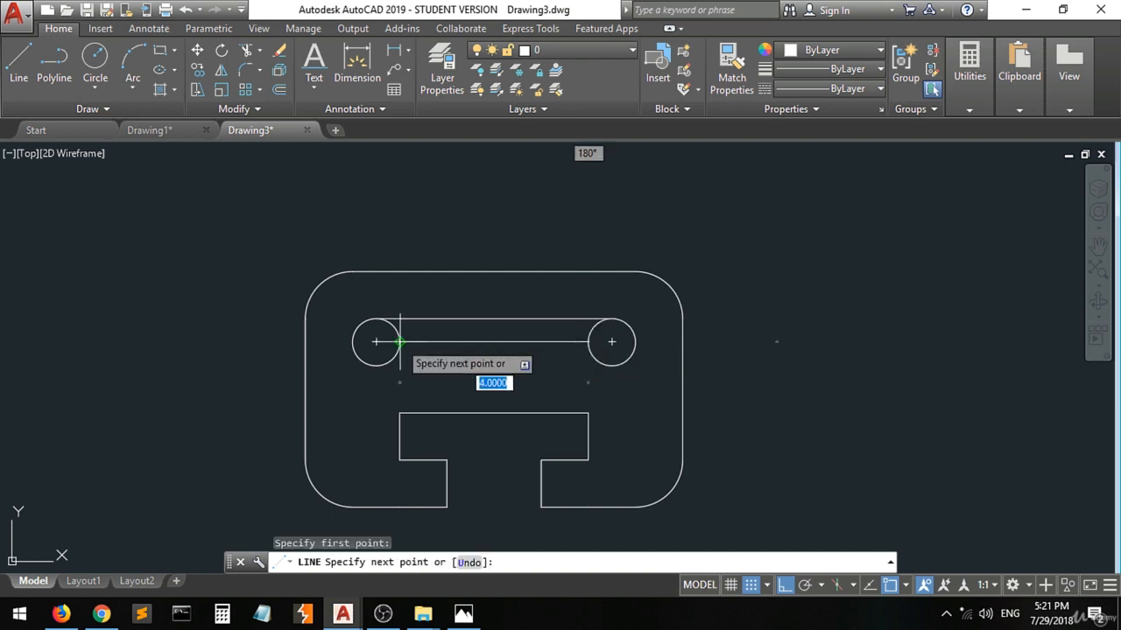
left_click(400, 341)
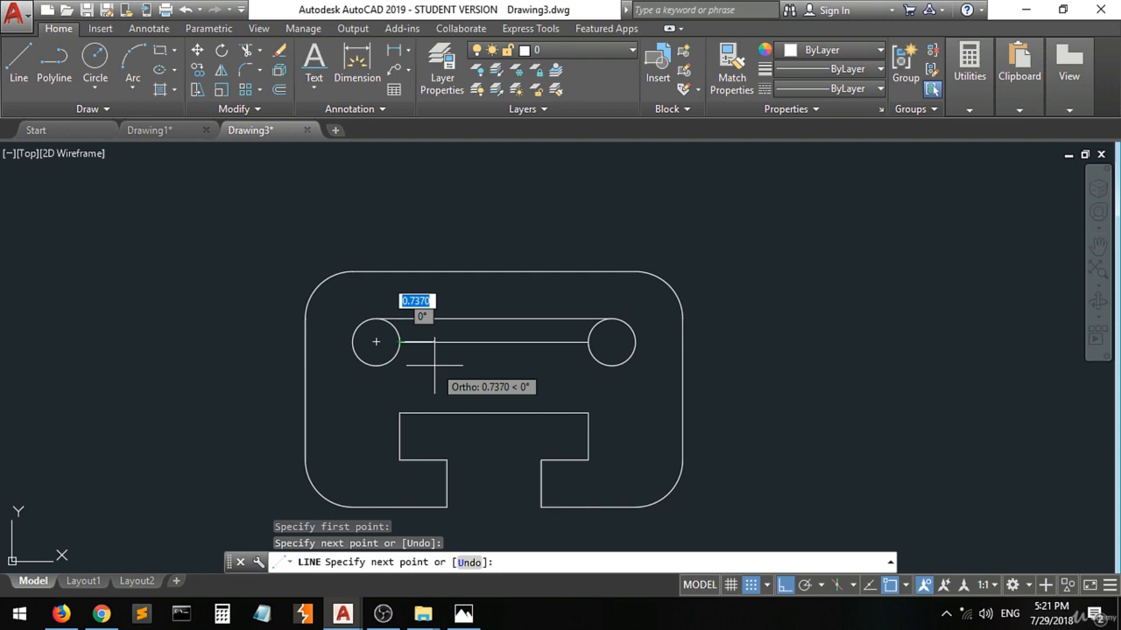
key("Return")
Highlight the inner upper quarter arcs of both slot circles on the reference image in Photos and return to AutoCAD.
left_click(463, 613)
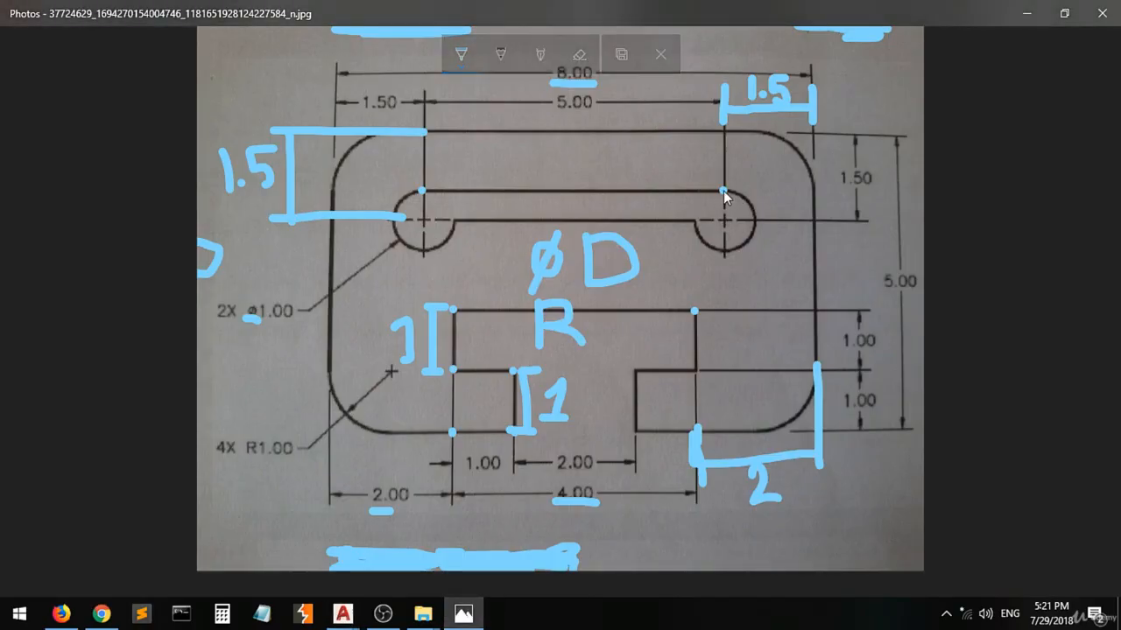
left_click_drag(723, 190, 701, 226)
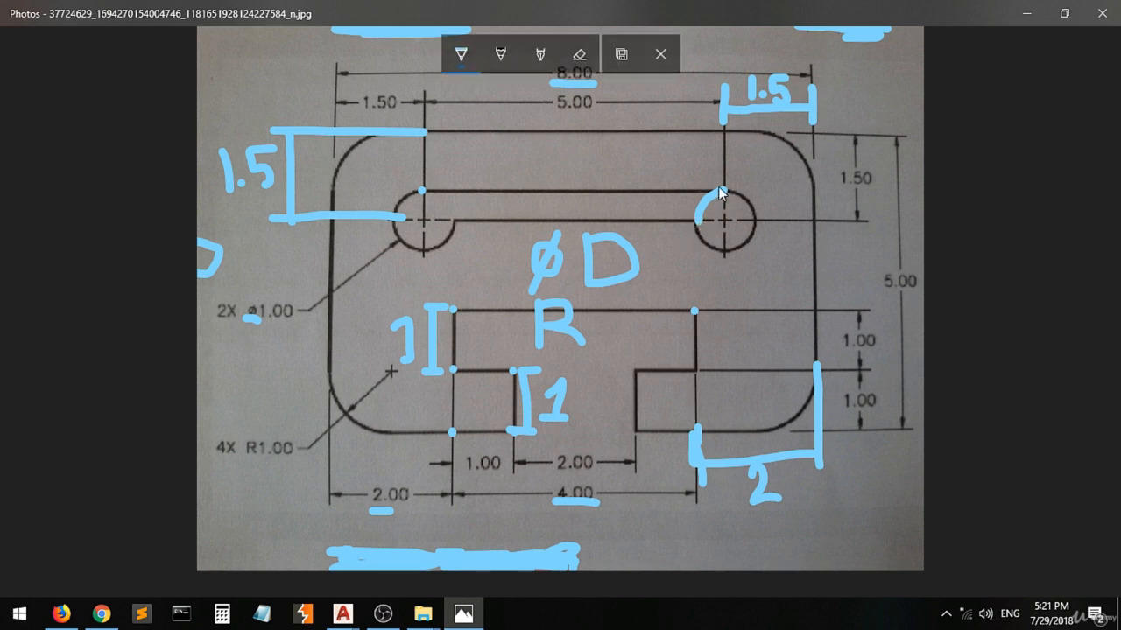
mouse_move(422, 191)
left_mouse_down()
mouse_move(437, 191)
mouse_move(454, 224)
left_mouse_up()
left_click(343, 616)
left_click(416, 551)
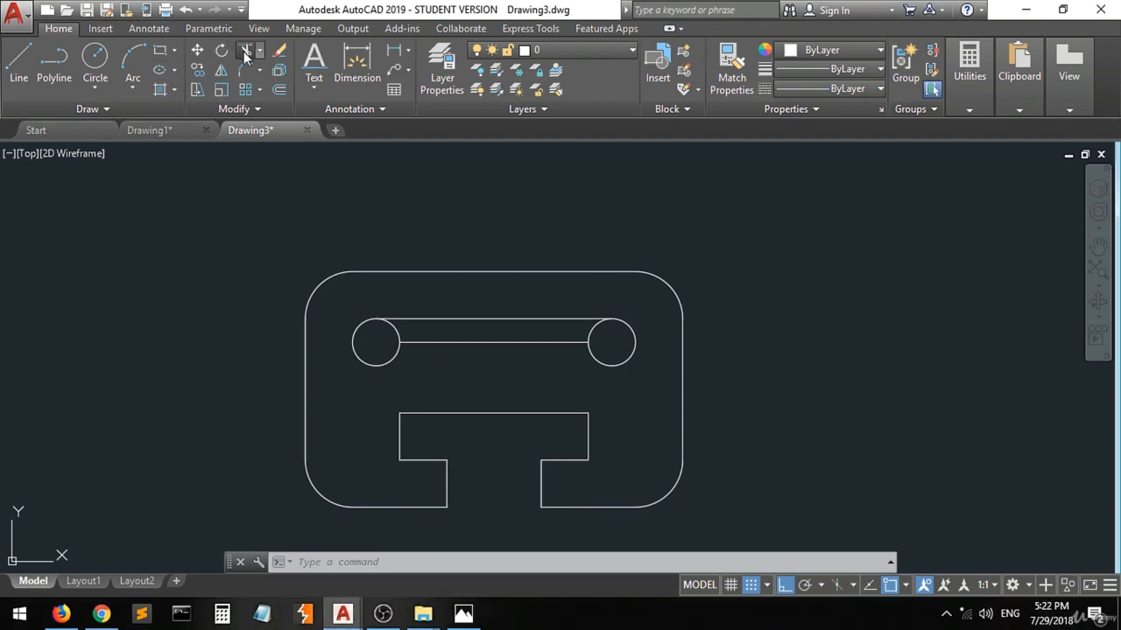
Trim the inner upper quarter arcs of both circles between the slot's two horizontal lines.
left_click(246, 50)
left_click(633, 297)
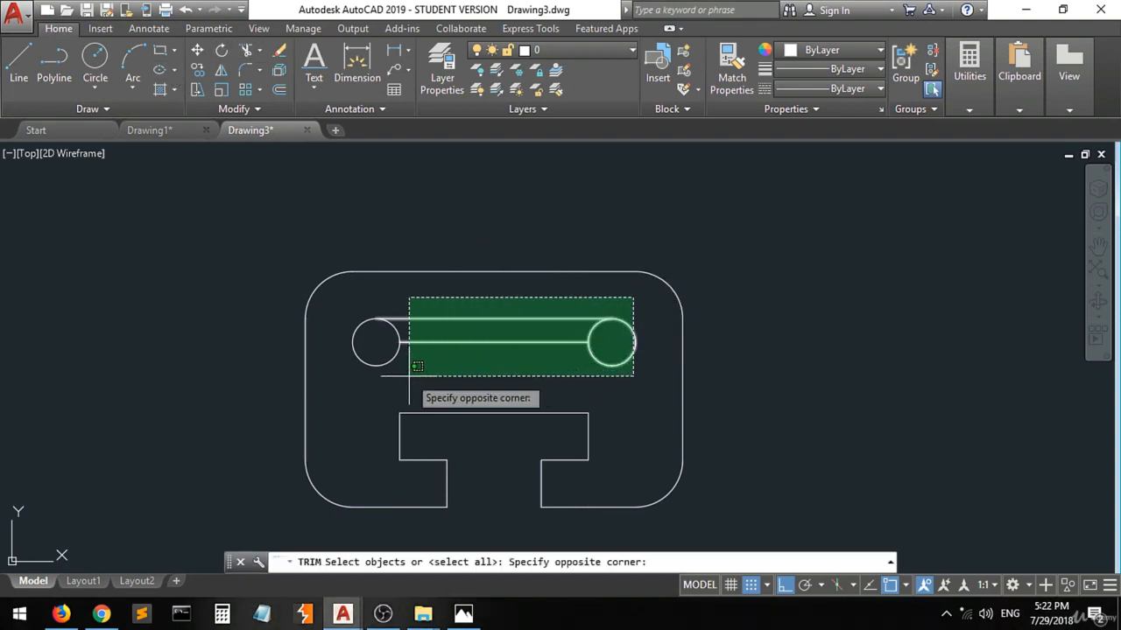
left_click(351, 386)
key("Return")
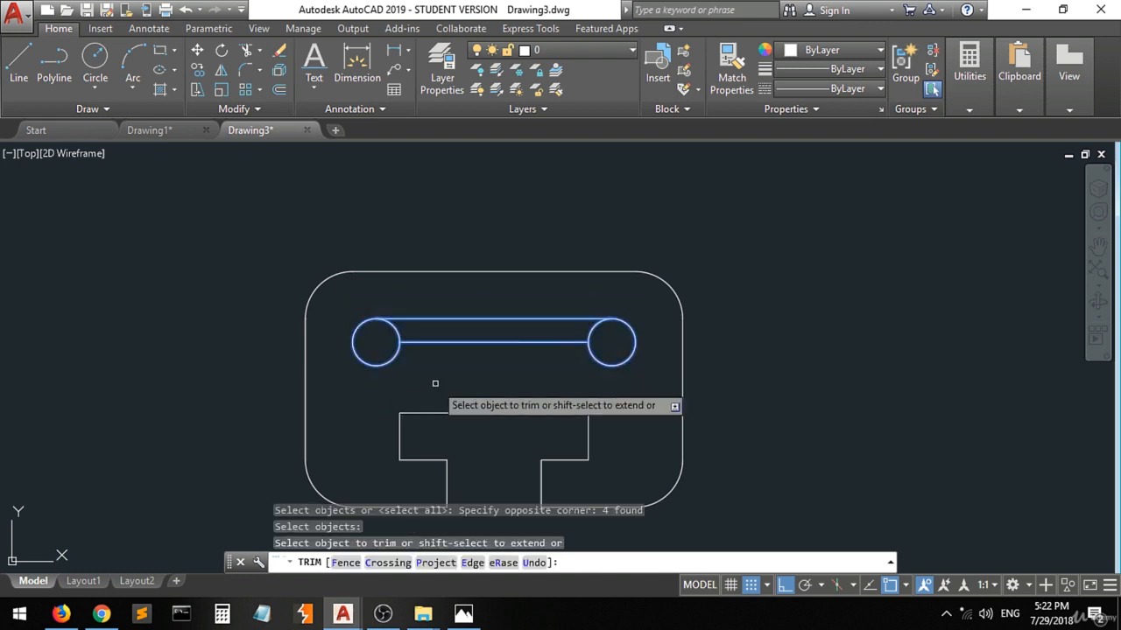
left_click(595, 331)
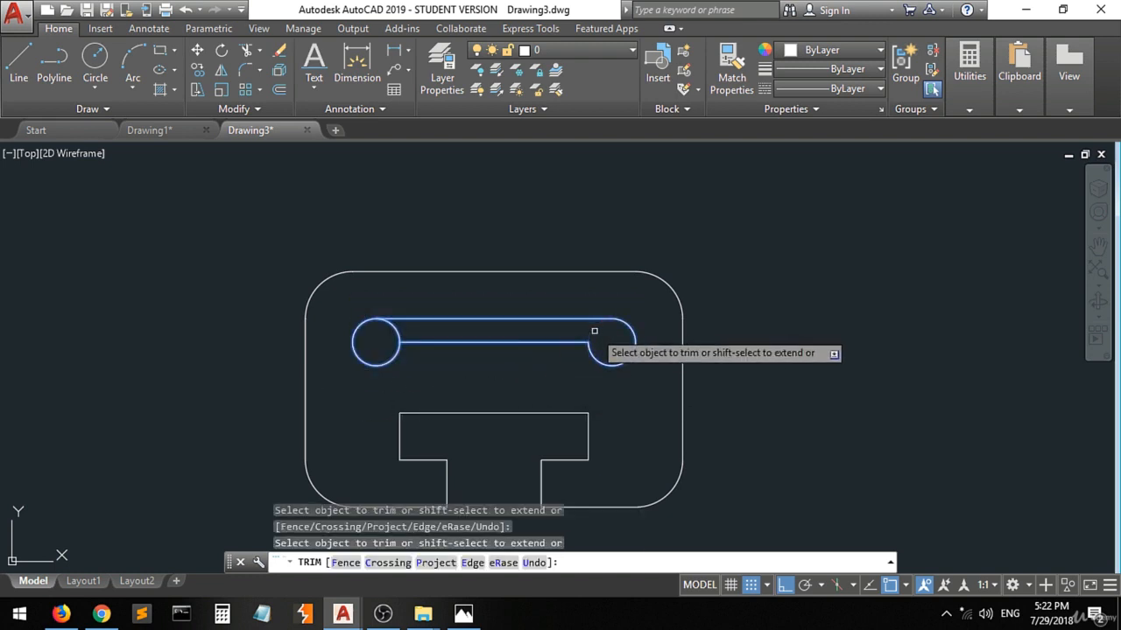
left_click(396, 331)
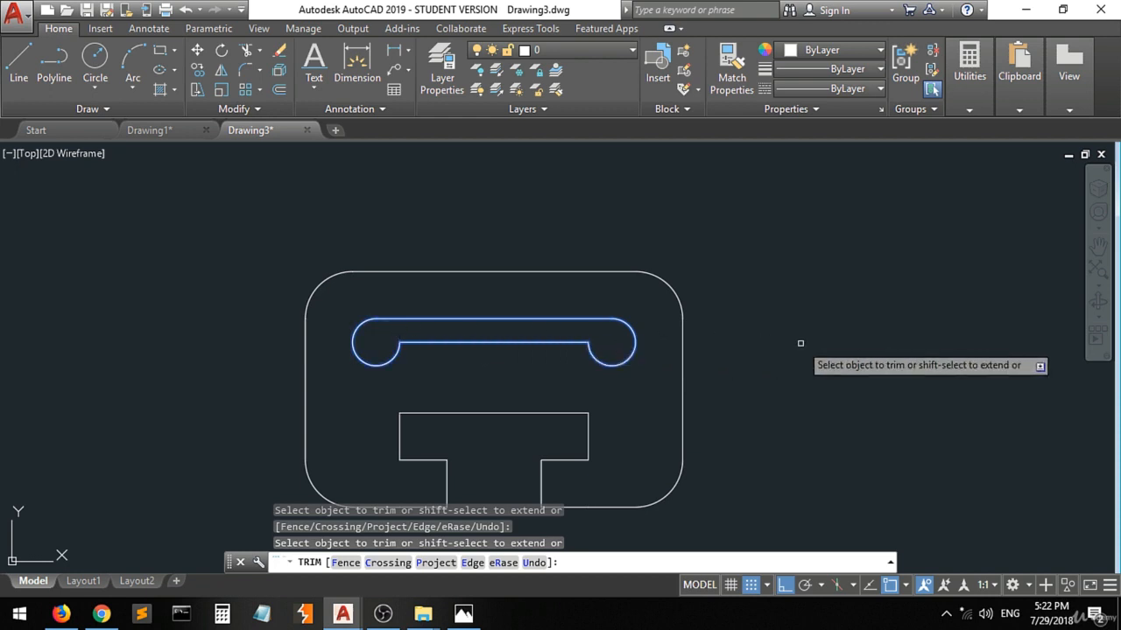
key("Return")
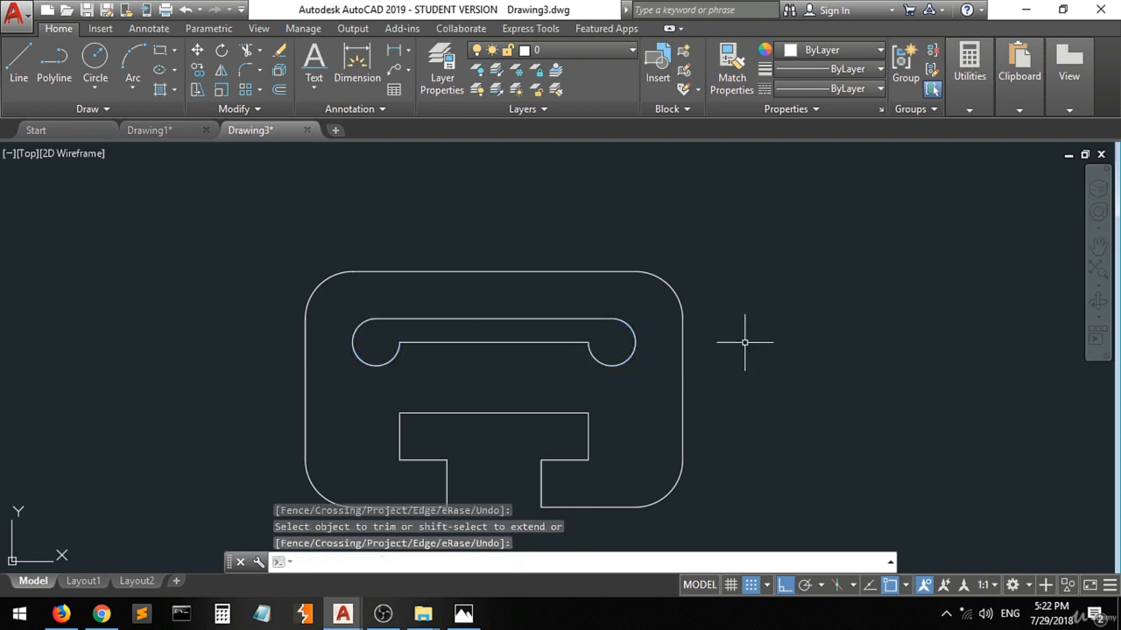
Place the reference image in a reduced, slightly widened Photos window beside the plate drawing to compare the two.
left_click(463, 613)
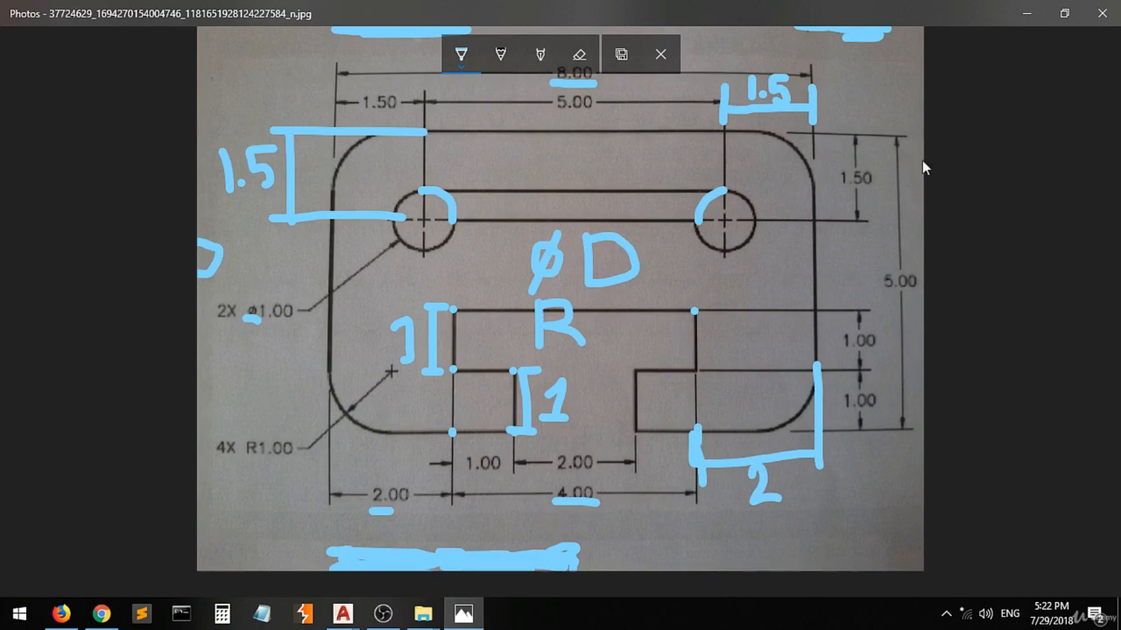
left_click(1063, 21)
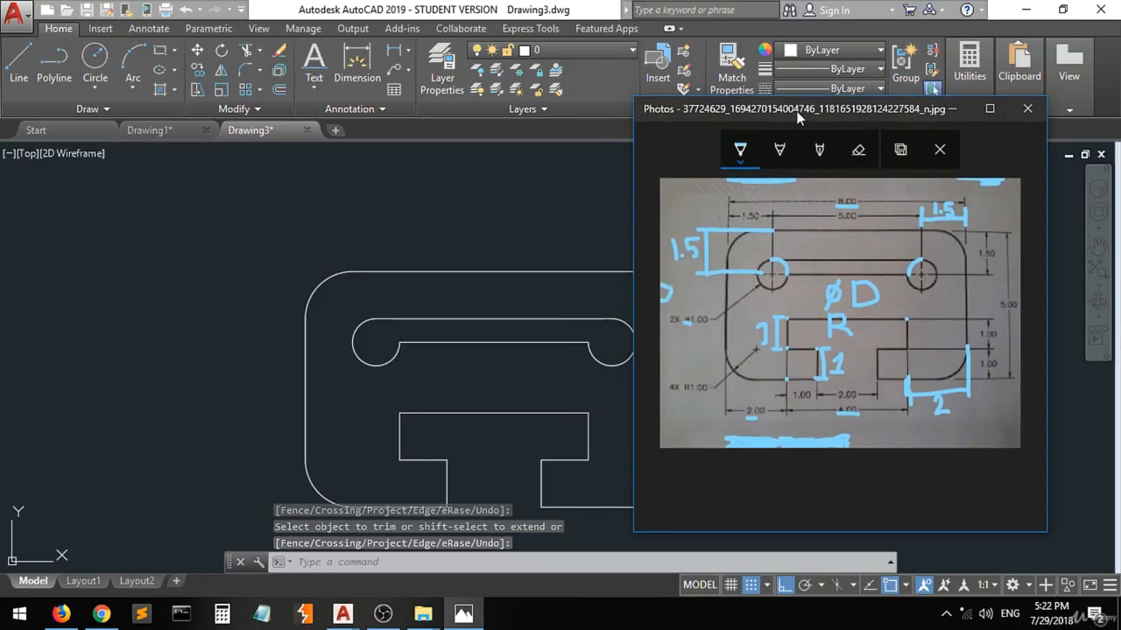
left_click_drag(797, 116, 868, 145)
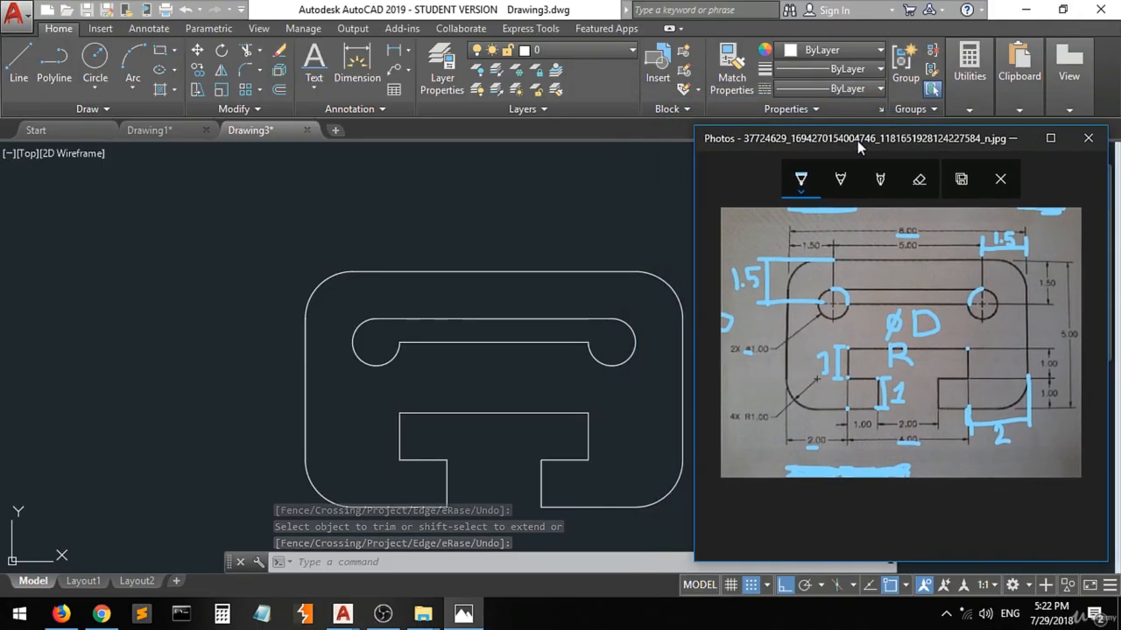
left_click(619, 234)
middle_click_drag(513, 225, 345, 216)
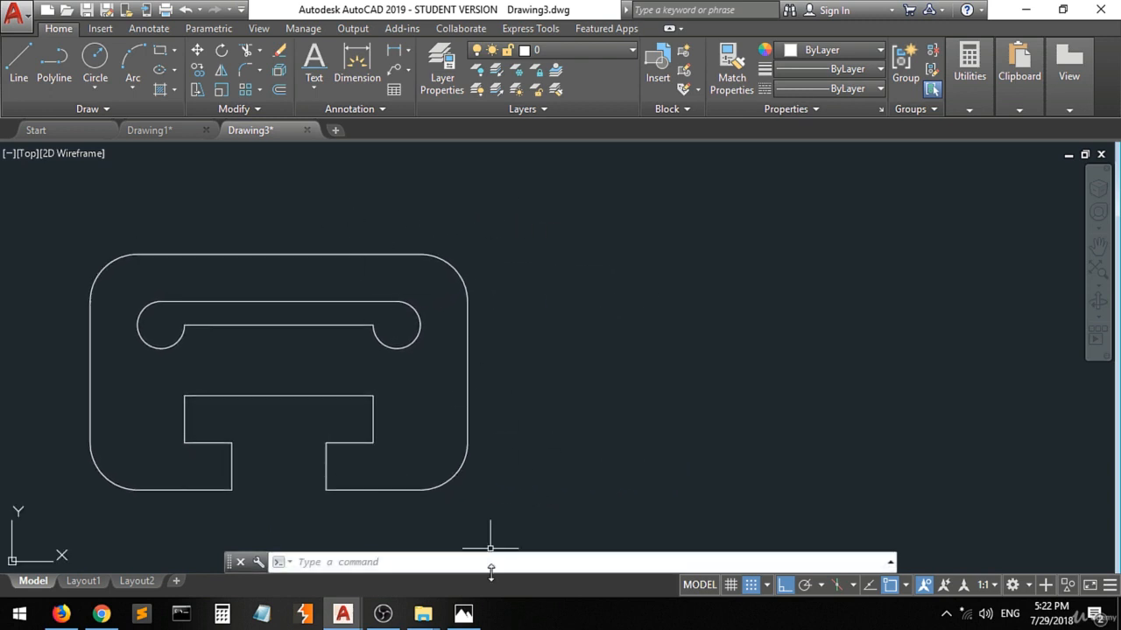
left_click(463, 615)
left_click_drag(865, 133, 676, 162)
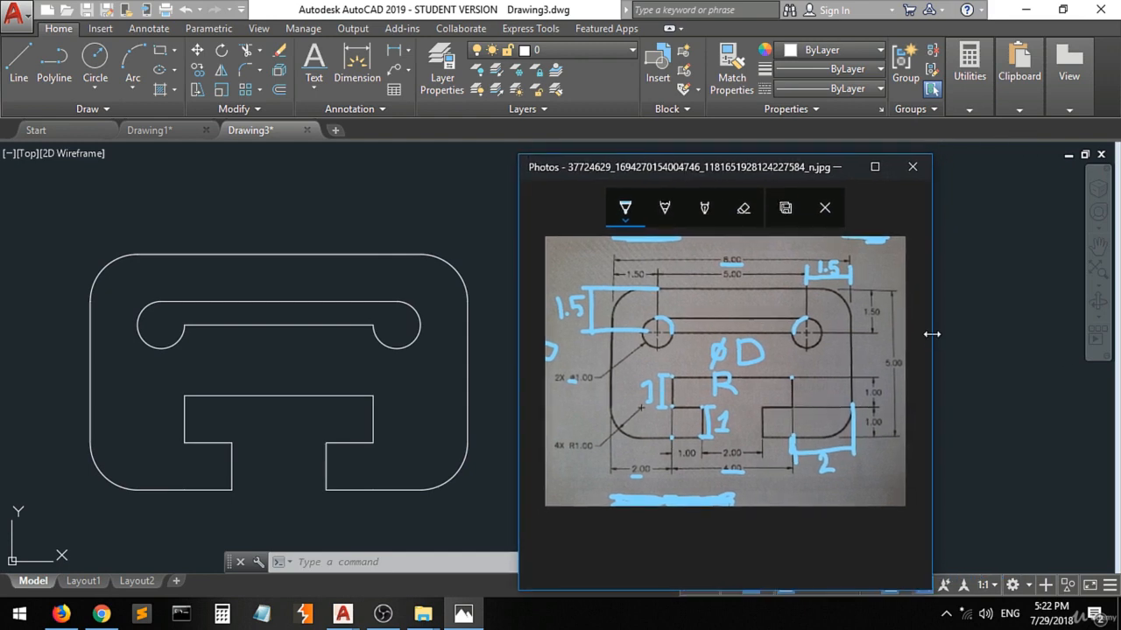
left_click_drag(934, 335, 990, 348)
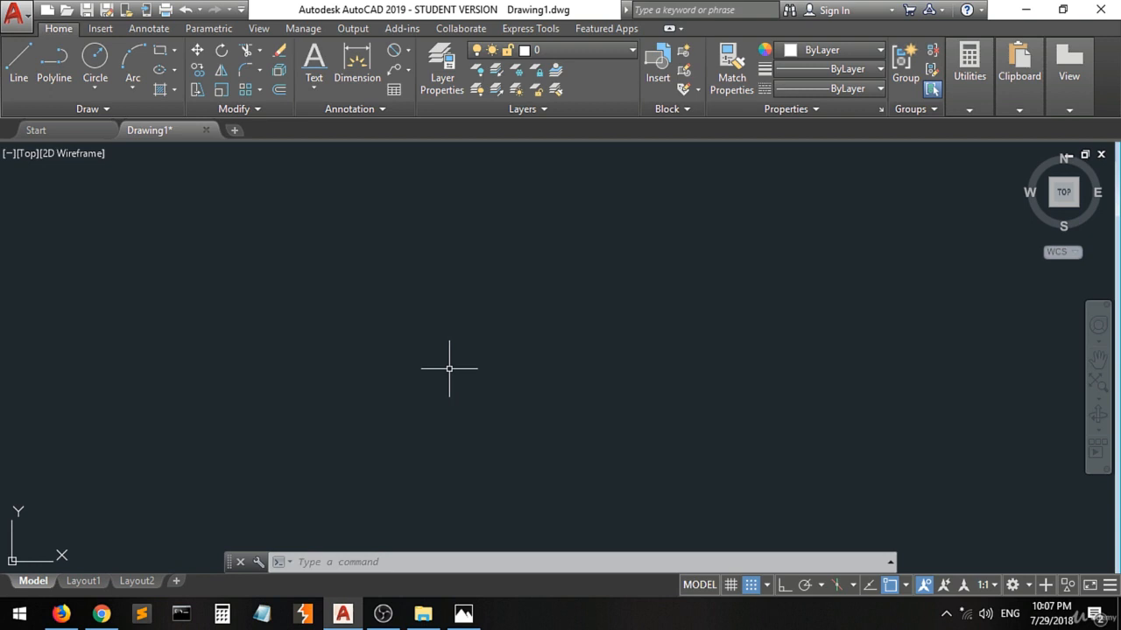
Switch to Photos to view the reference image 3.jpg for the profile with circles and curved slots.
mouse_move(463, 614)
left_click(464, 552)
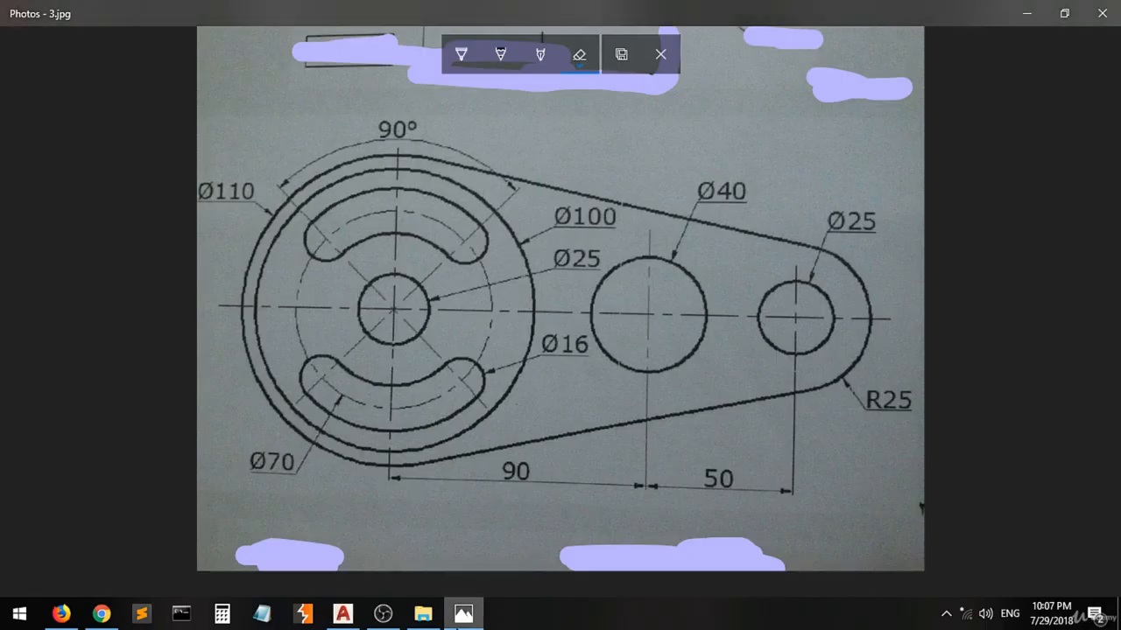
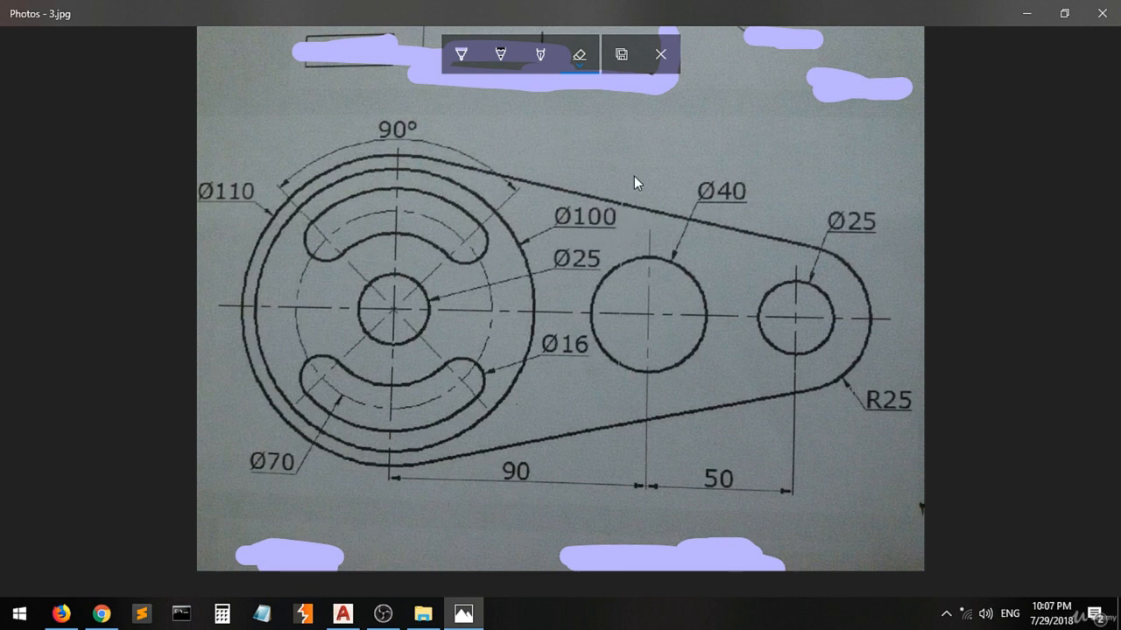
Mark the Ø100 dimension with a short pen stroke on the 3.jpg reference image in Photos and return to AutoCAD.
left_click(460, 69)
left_click_drag(418, 429, 458, 422)
left_click(621, 221)
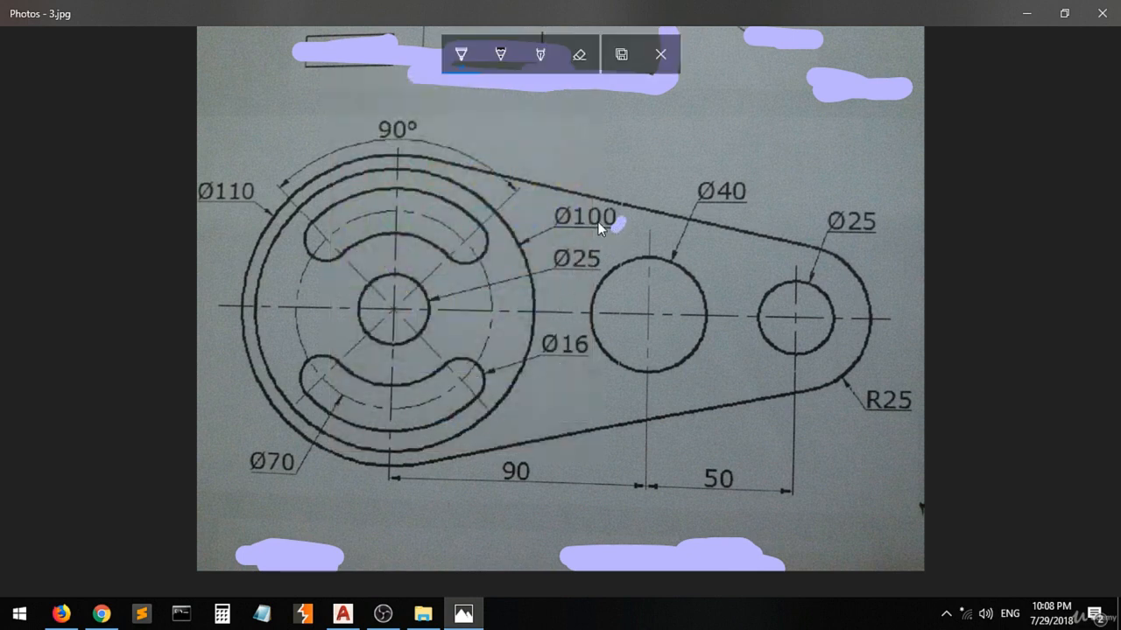
left_click(343, 614)
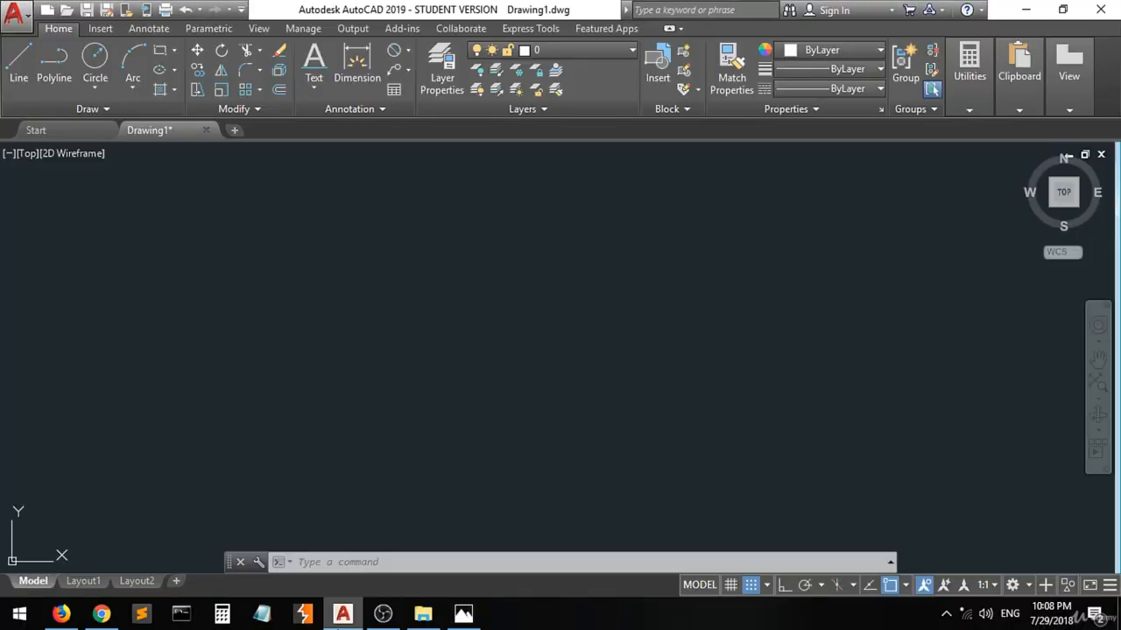
Draw a circle with a diameter of 100 in the empty drawing area.
left_click(96, 63)
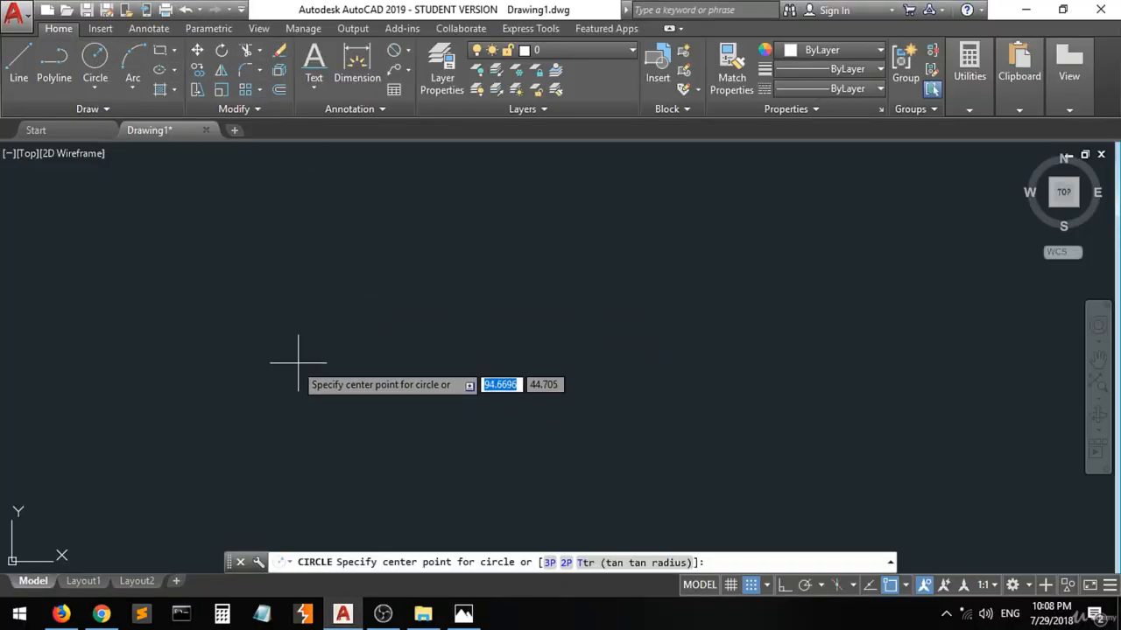
left_click(333, 343)
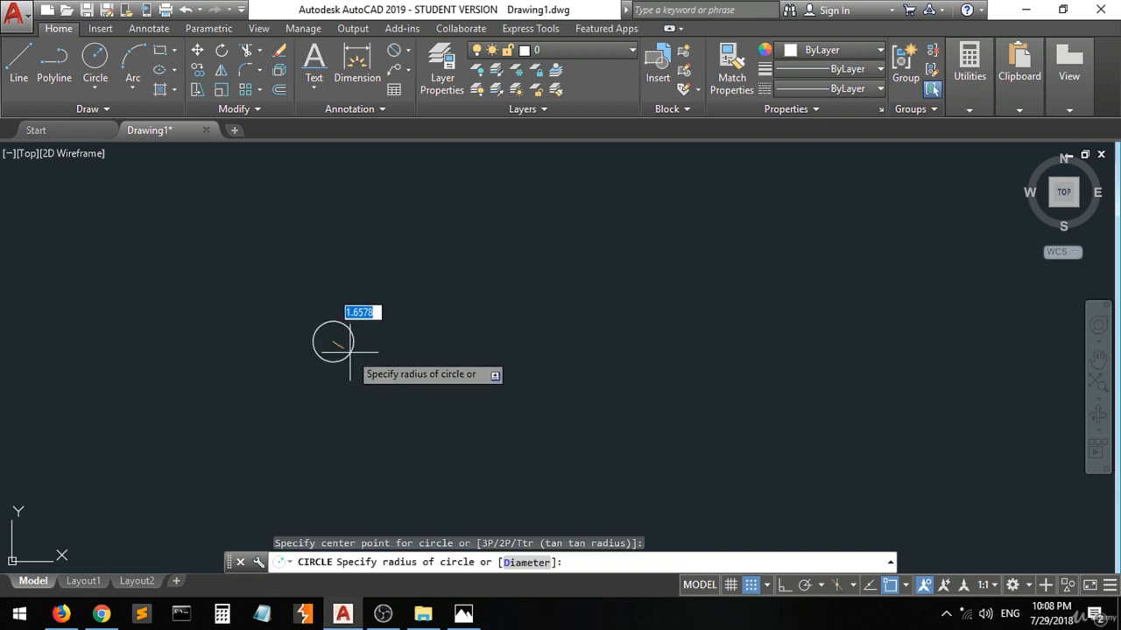
type("d")
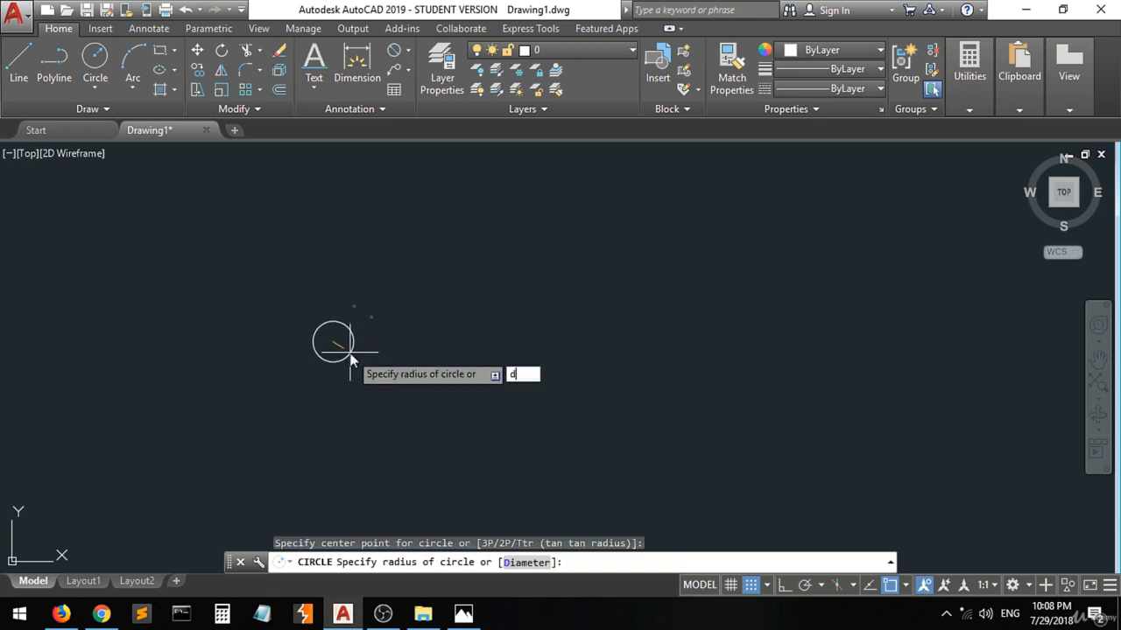
key("Return")
type("100")
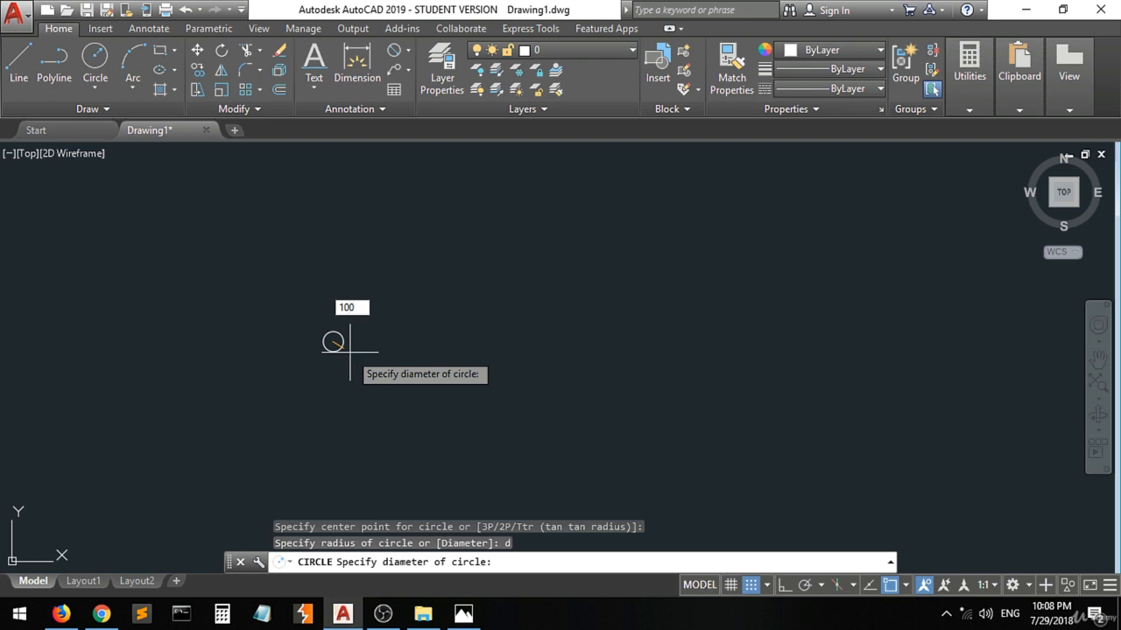
key("Return")
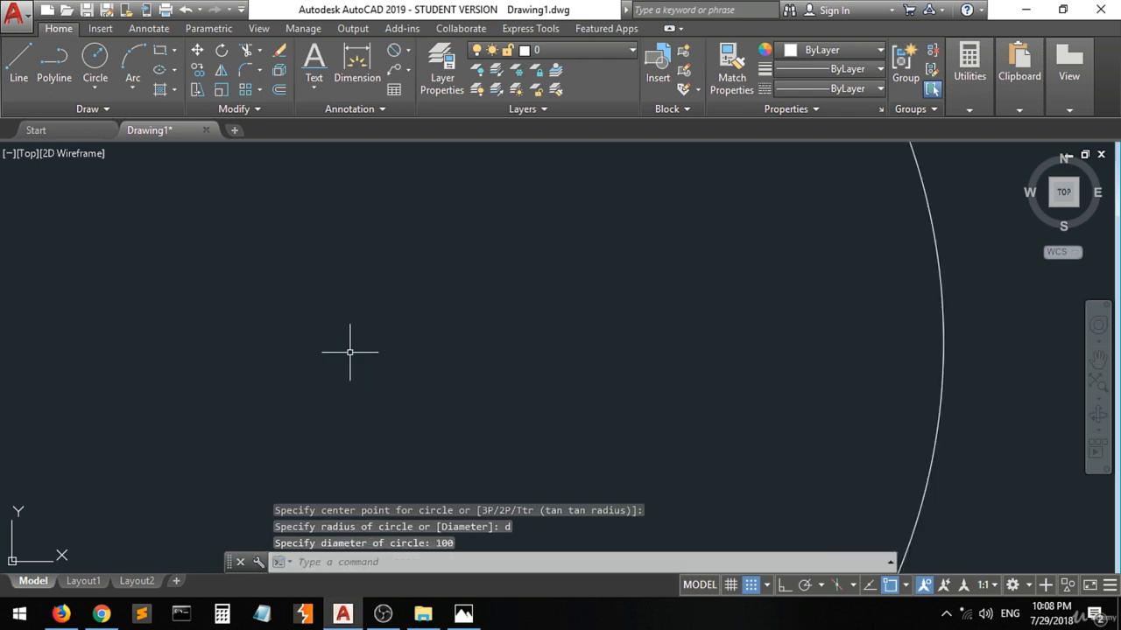
scroll(349, 352, "down", 8)
scroll(408, 335, "up", 2)
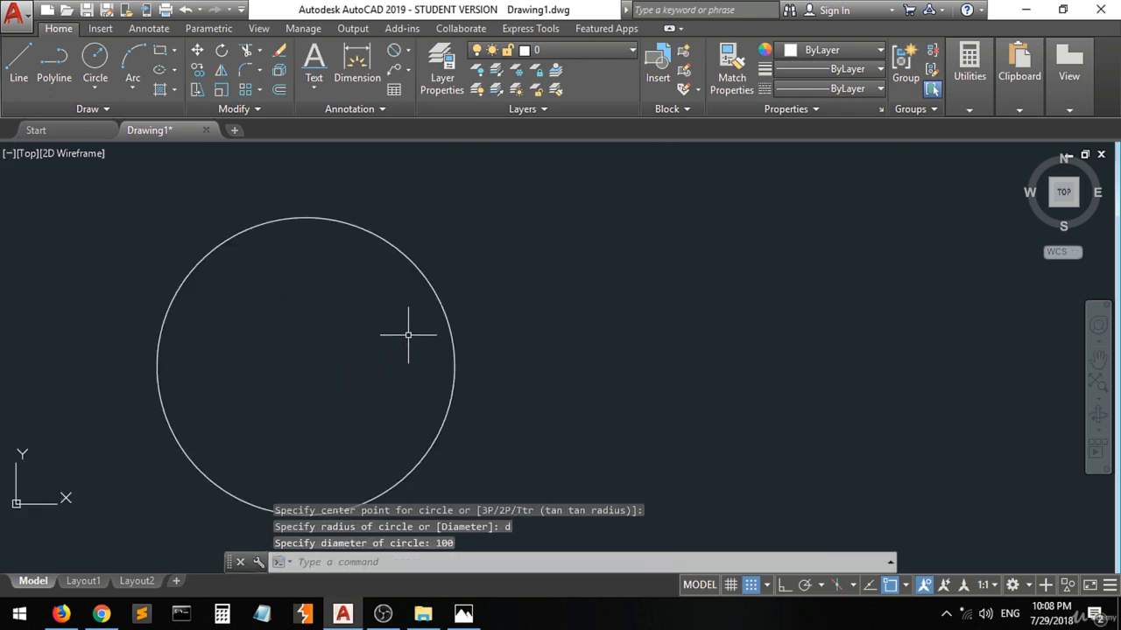
scroll(408, 335, "down", 2)
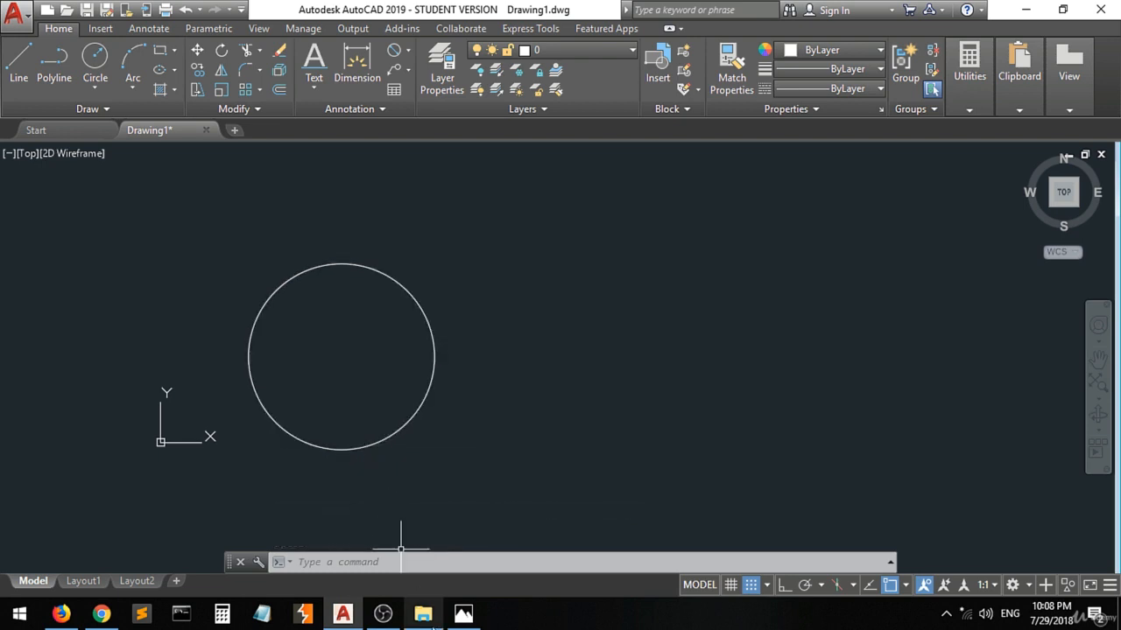
Check the central hole's size on the Photos reference image, then draw a concentric circle of diameter 25 inside the large circle in AutoCAD.
left_click(463, 617)
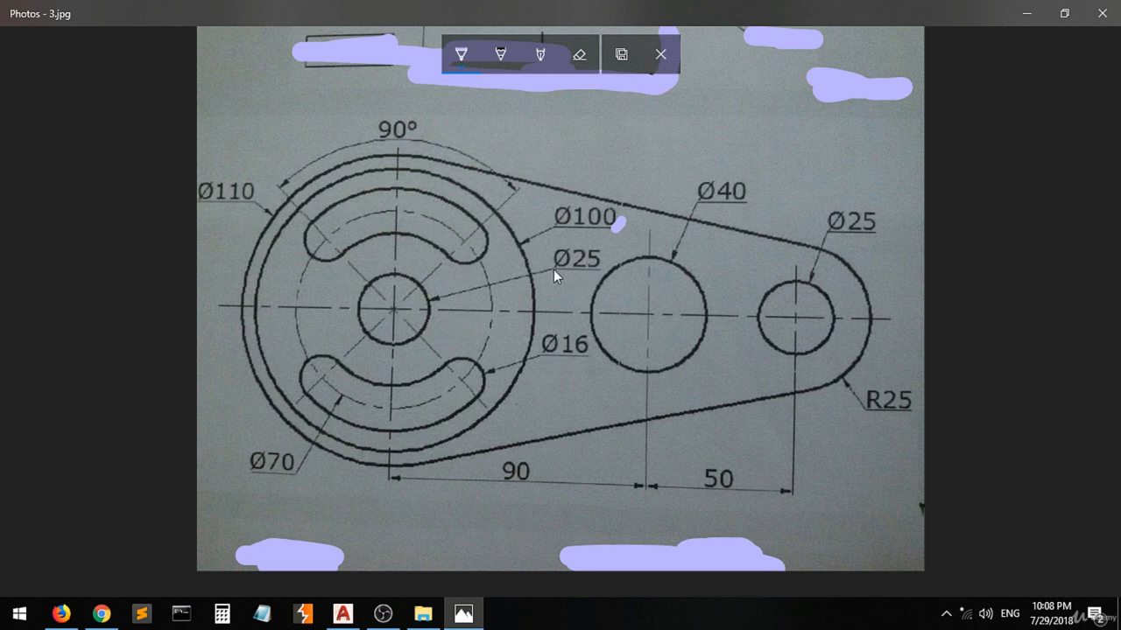
left_click(342, 613)
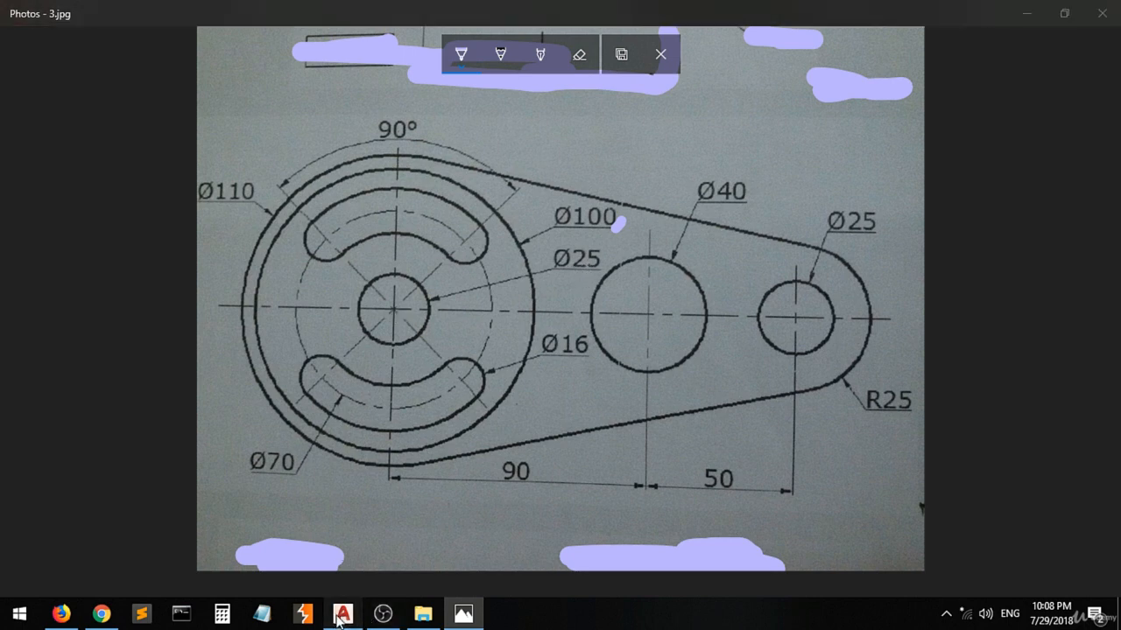
left_click(94, 59)
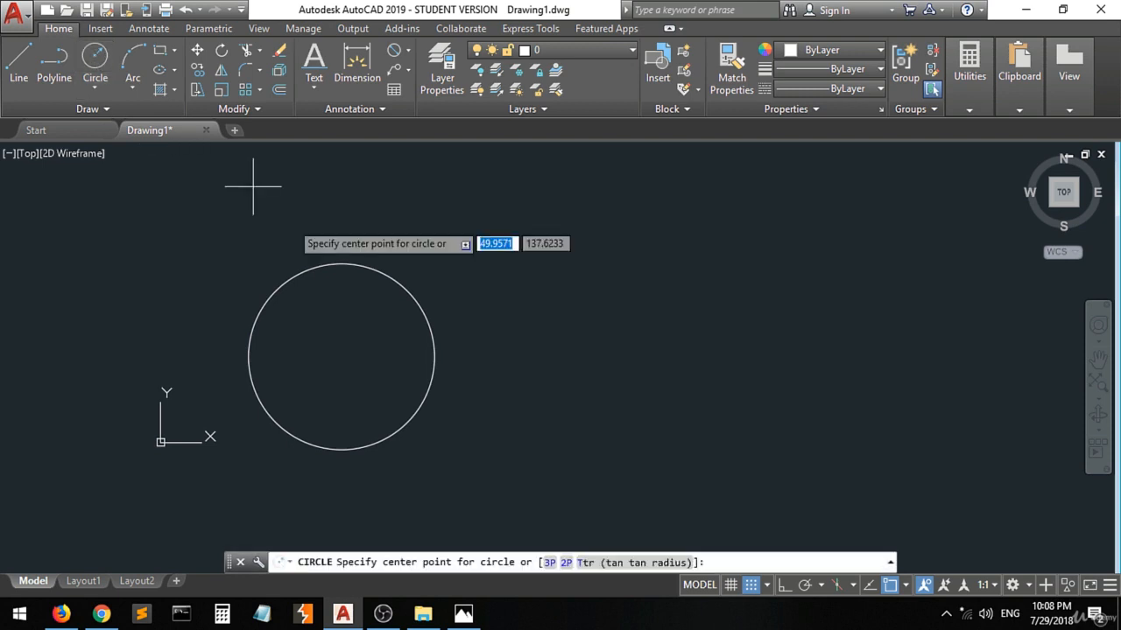
scroll(320, 370, "up", 4)
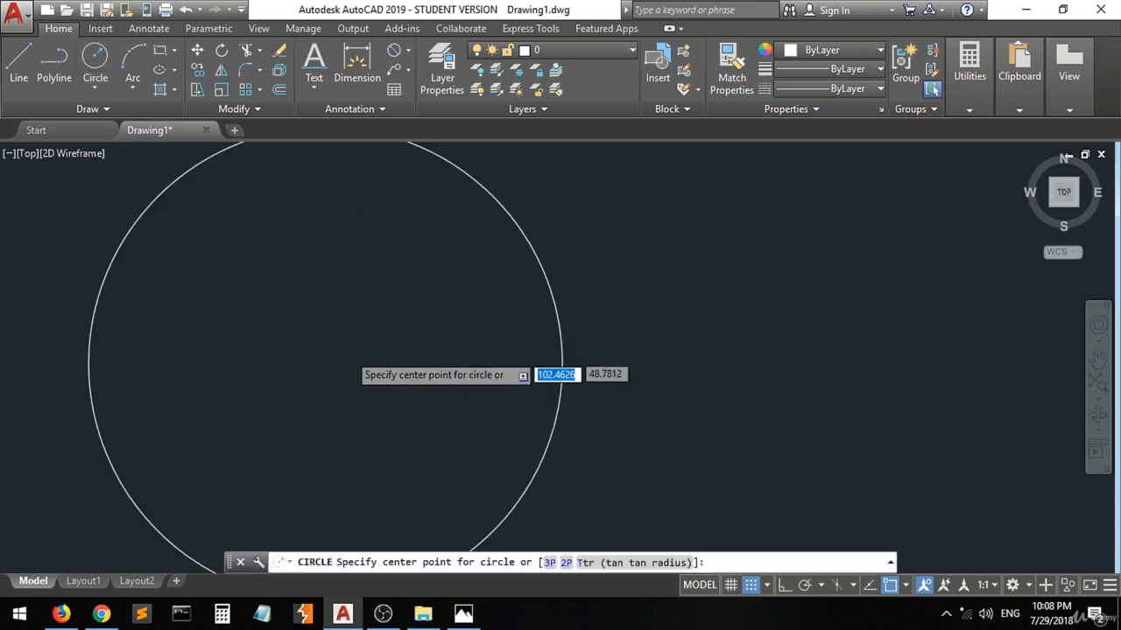
scroll(333, 365, "down", 4)
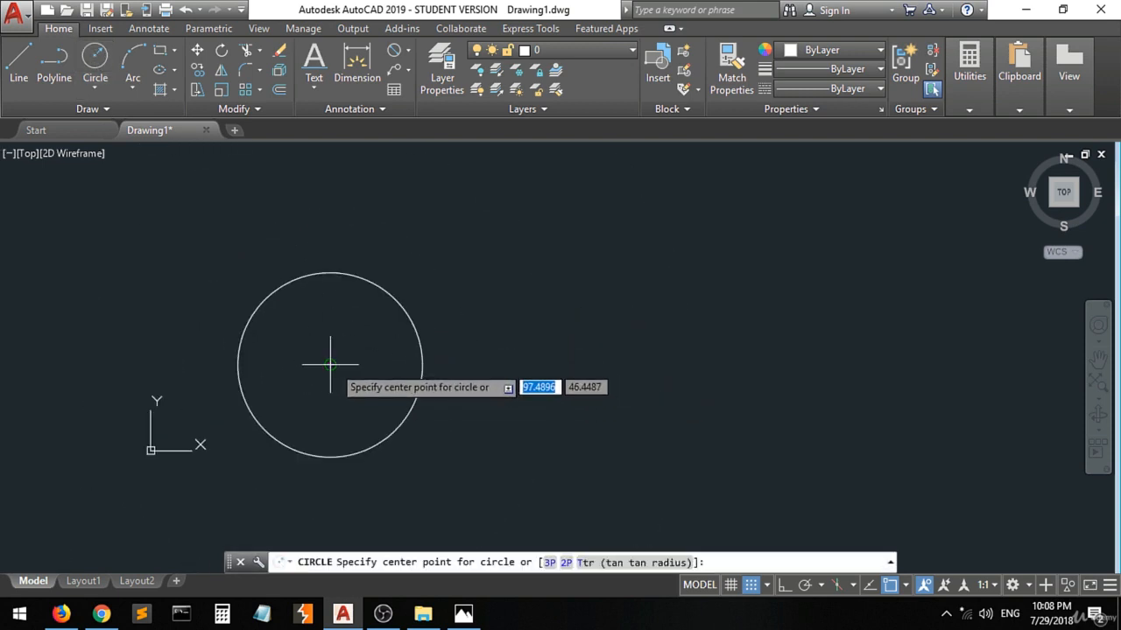
left_click(331, 365)
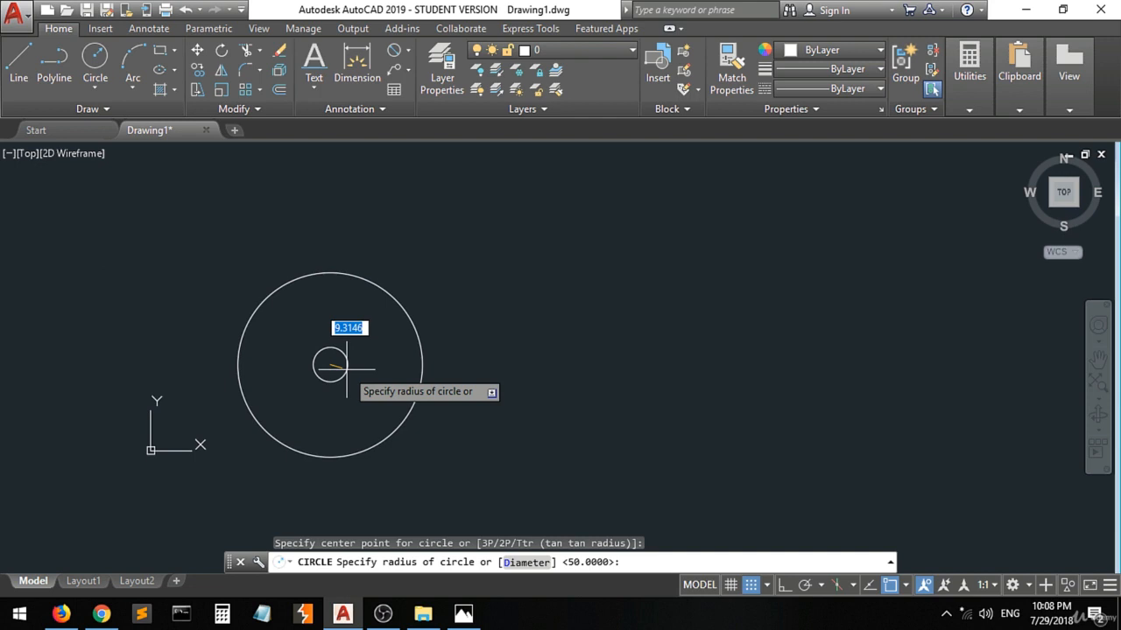
type("d")
key("Return")
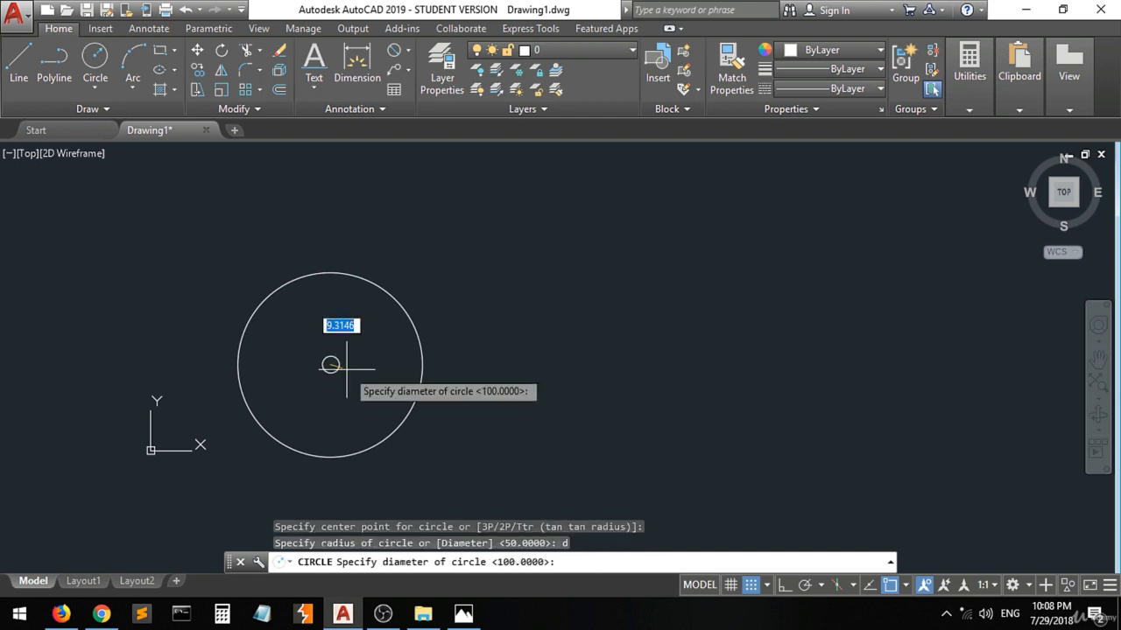
type("25")
key("Return")
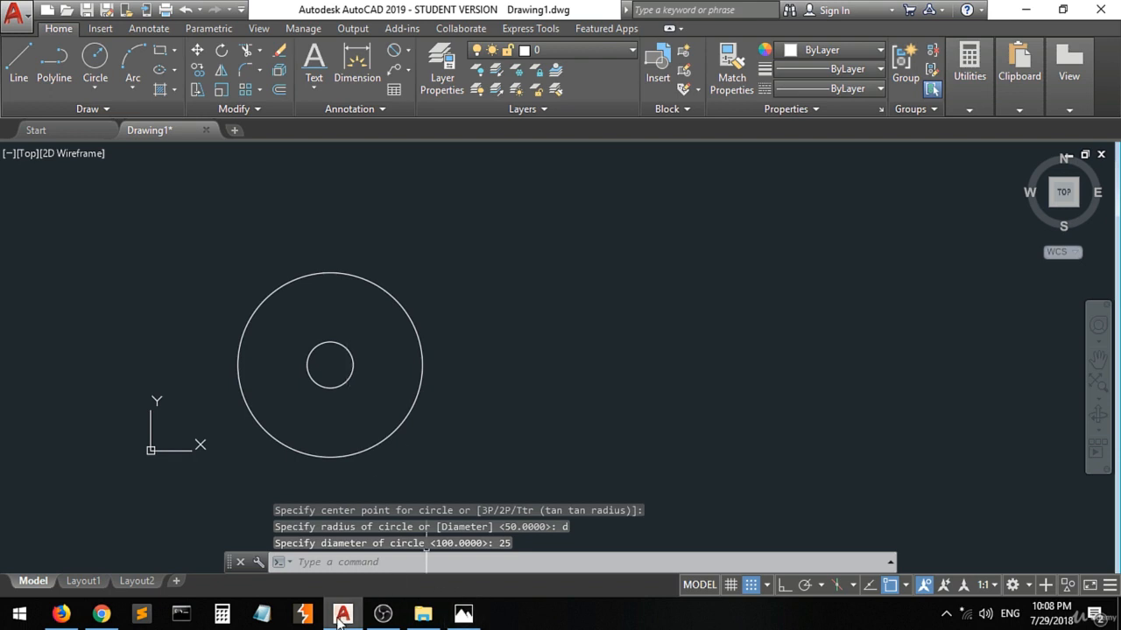
Consult the reference image in Photos, then draw a line in AutoCAD from the concentric circles' center, 90 long at 0°.
left_click(456, 620)
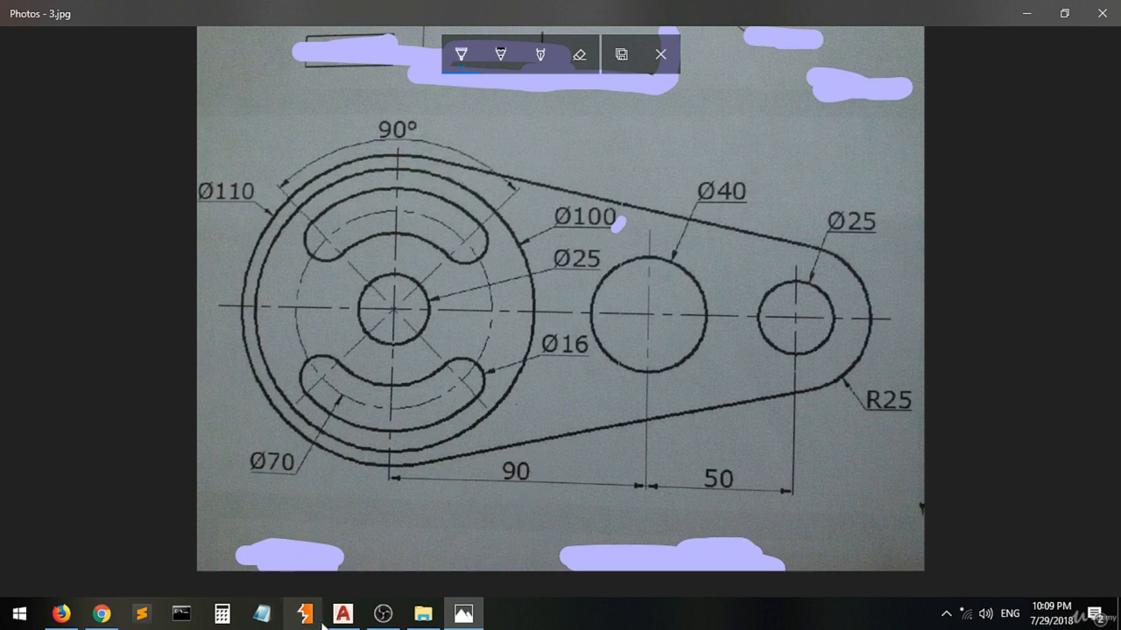
mouse_move(344, 615)
left_click(343, 547)
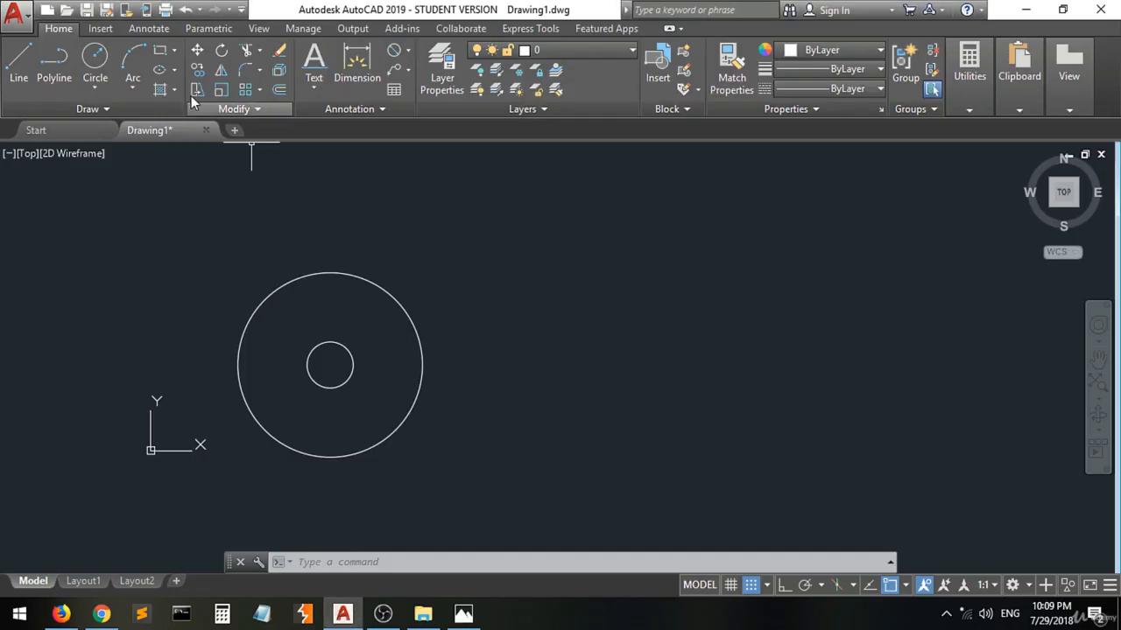
left_click(19, 61)
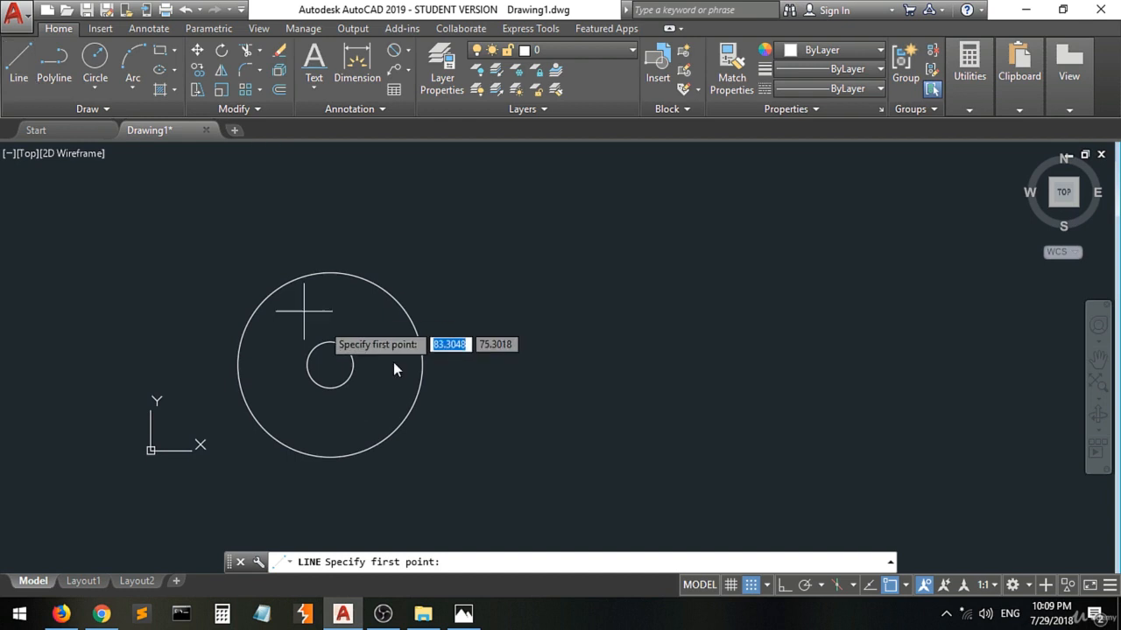
left_click(330, 364)
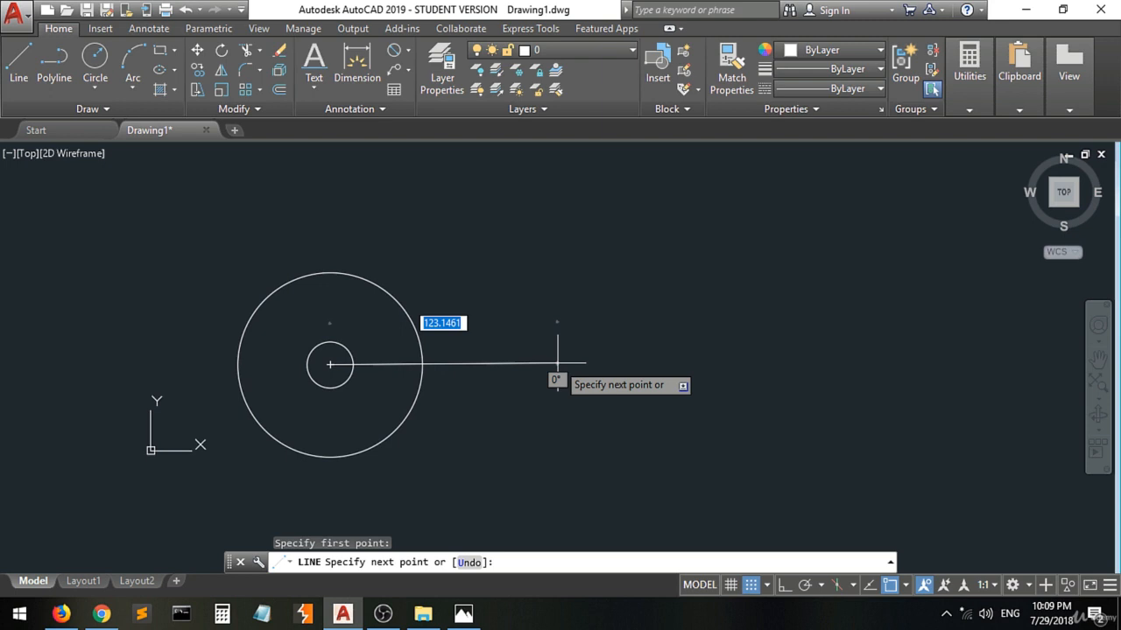
type("@")
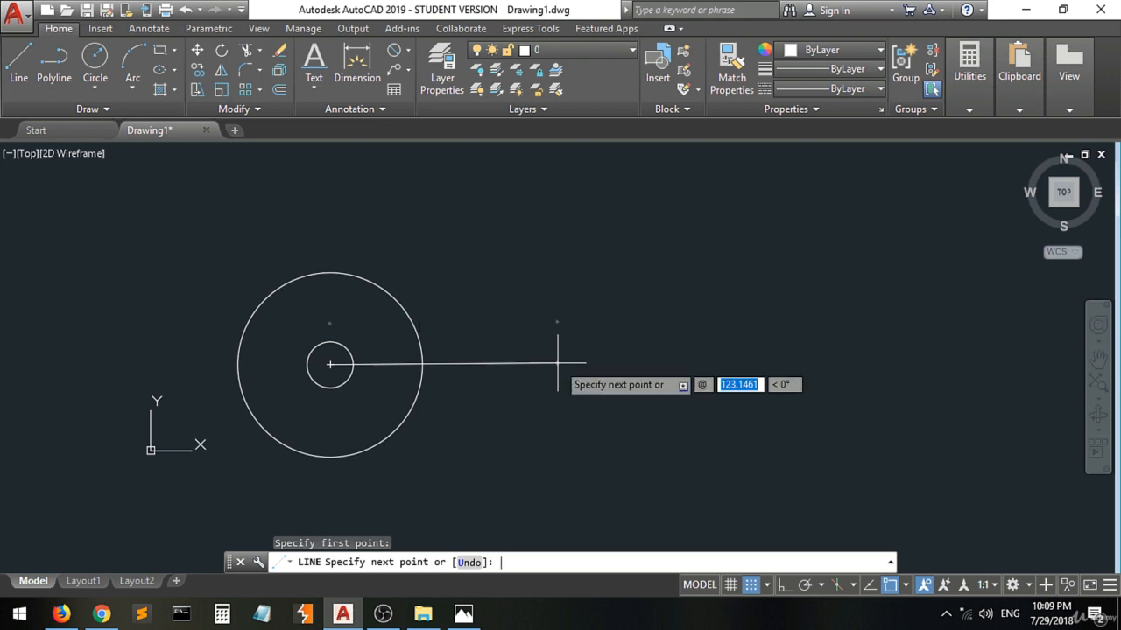
type("90")
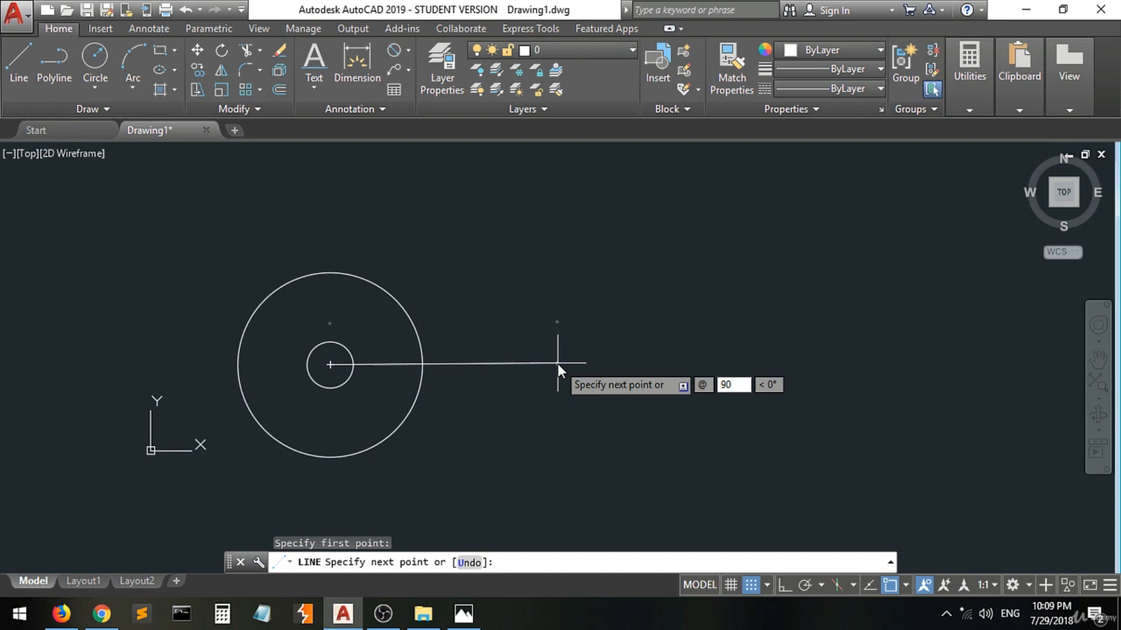
key("Tab")
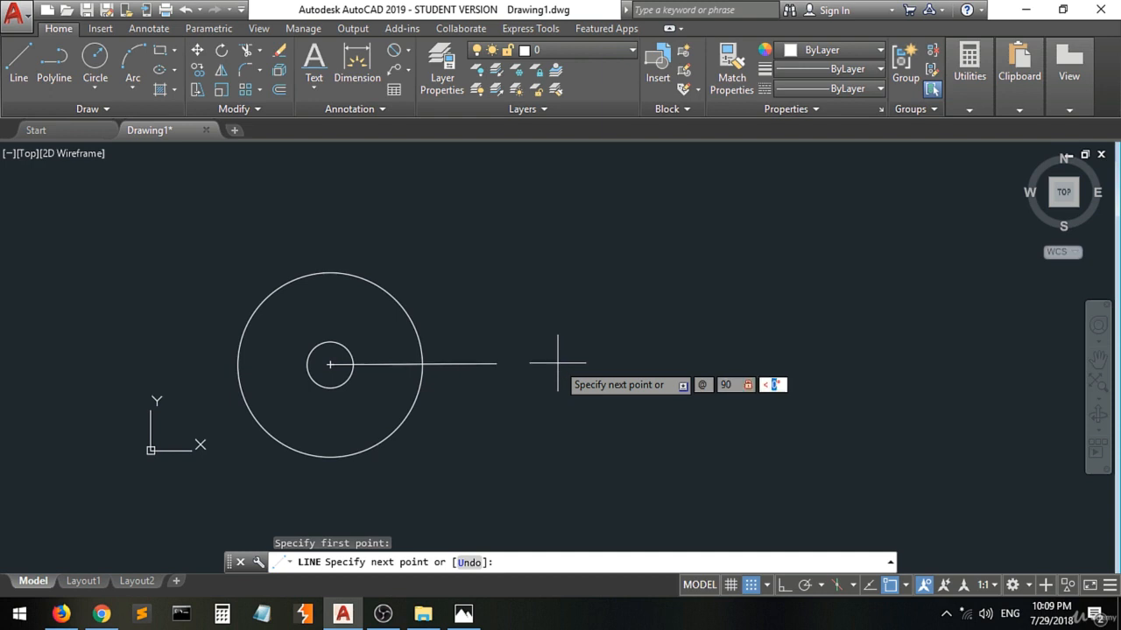
type("0")
key("Return")
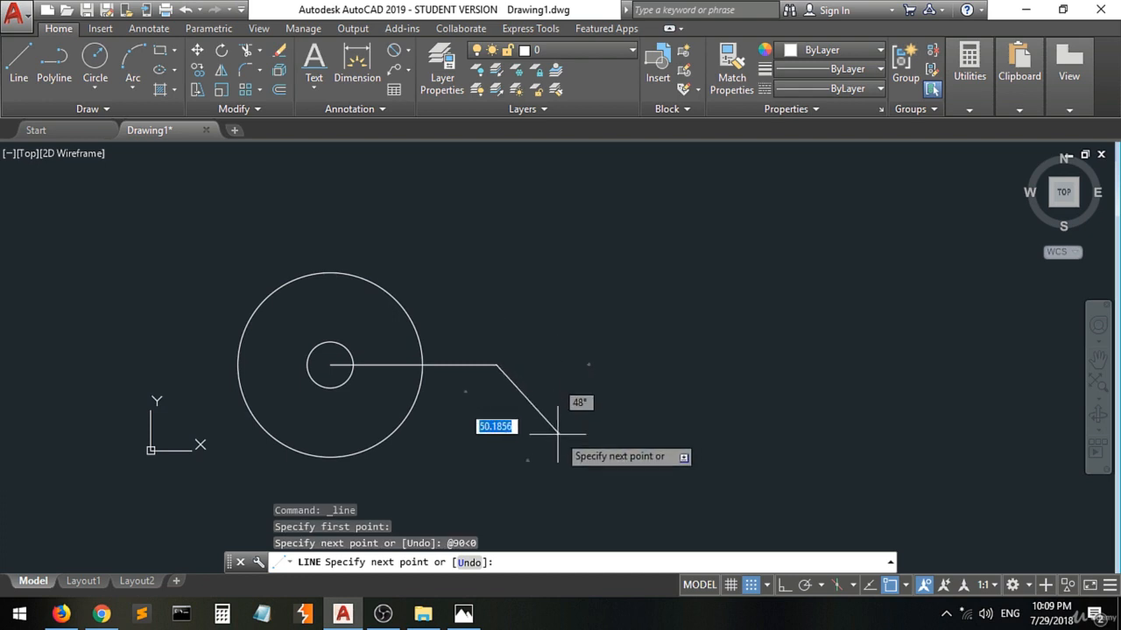
key("Return")
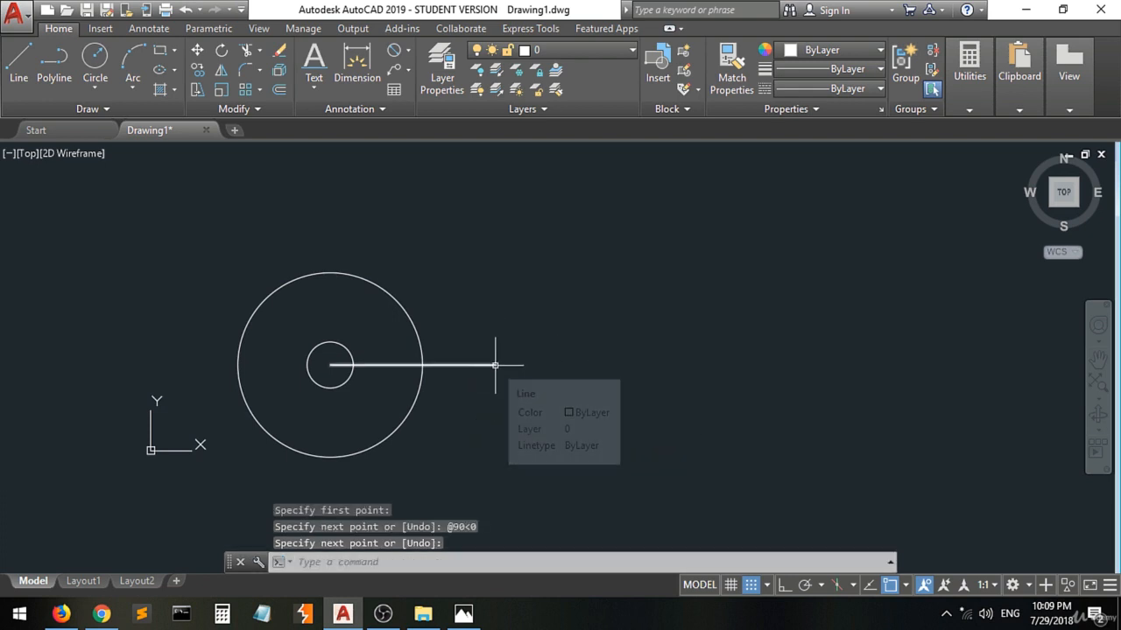
Draw a circle of diameter 40 centered on the free end of the horizontal line, checking its size on the reference image in Photos.
left_click(95, 59)
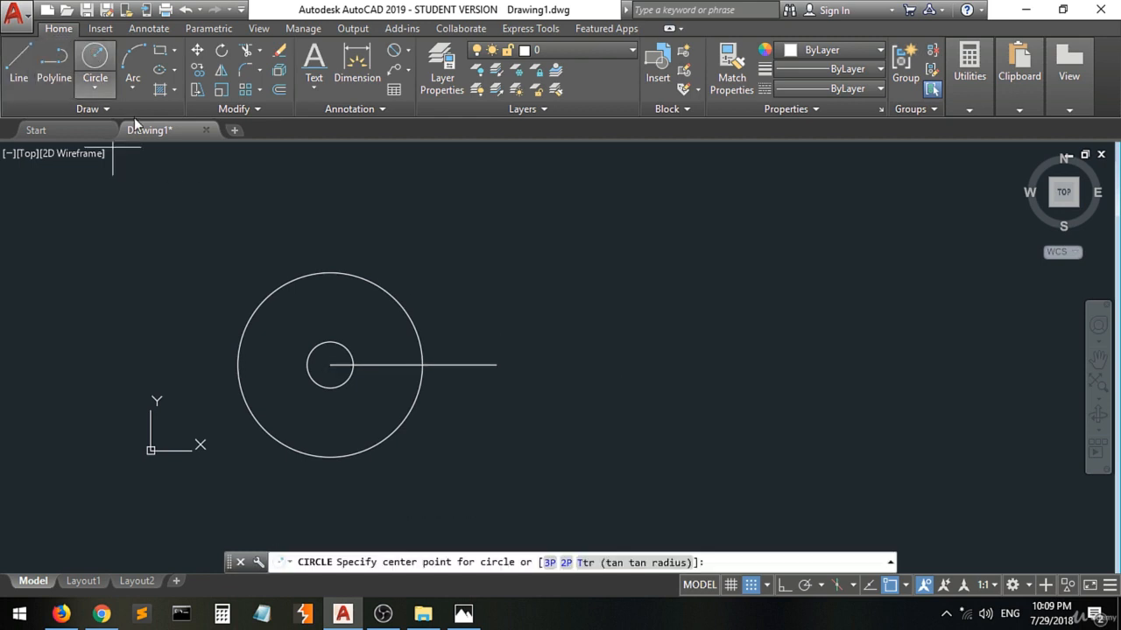
left_click(497, 365)
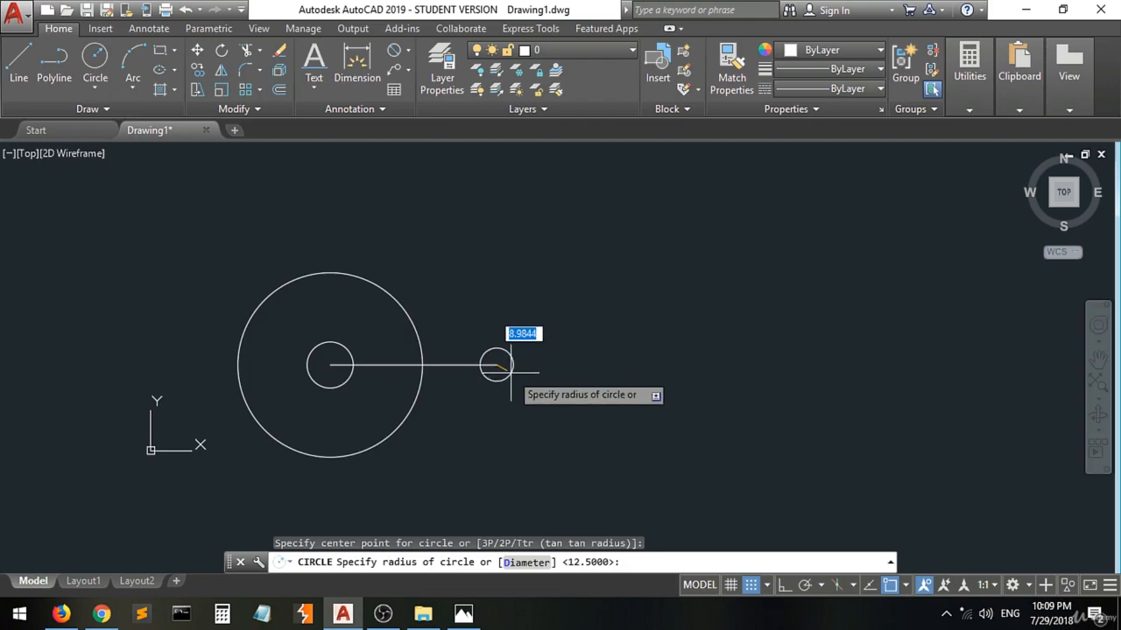
left_click(464, 614)
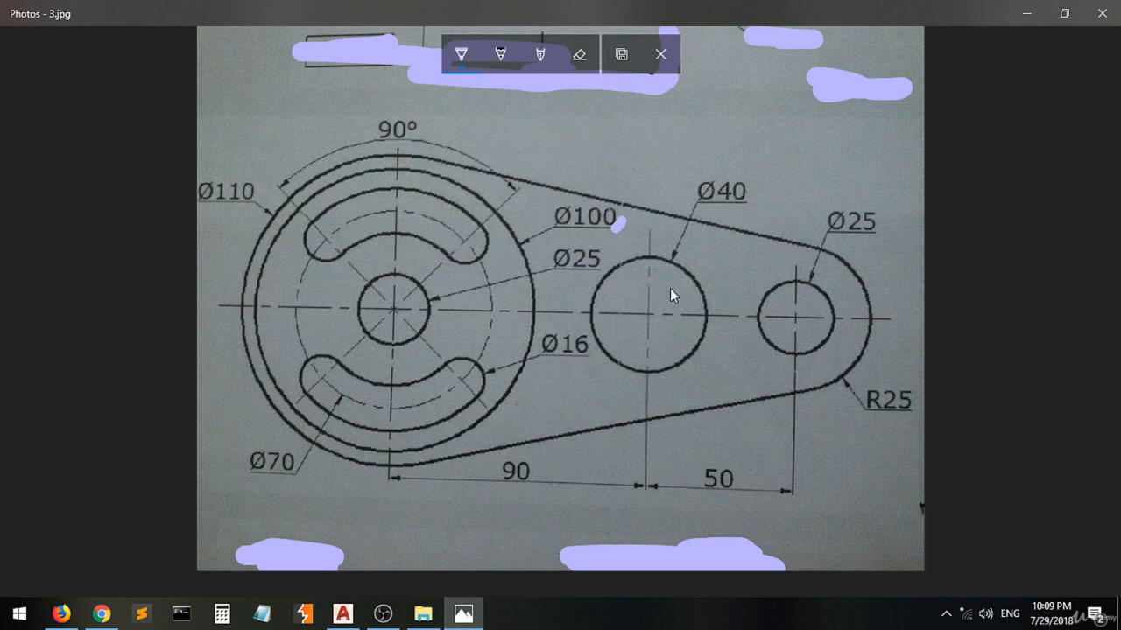
left_click(464, 614)
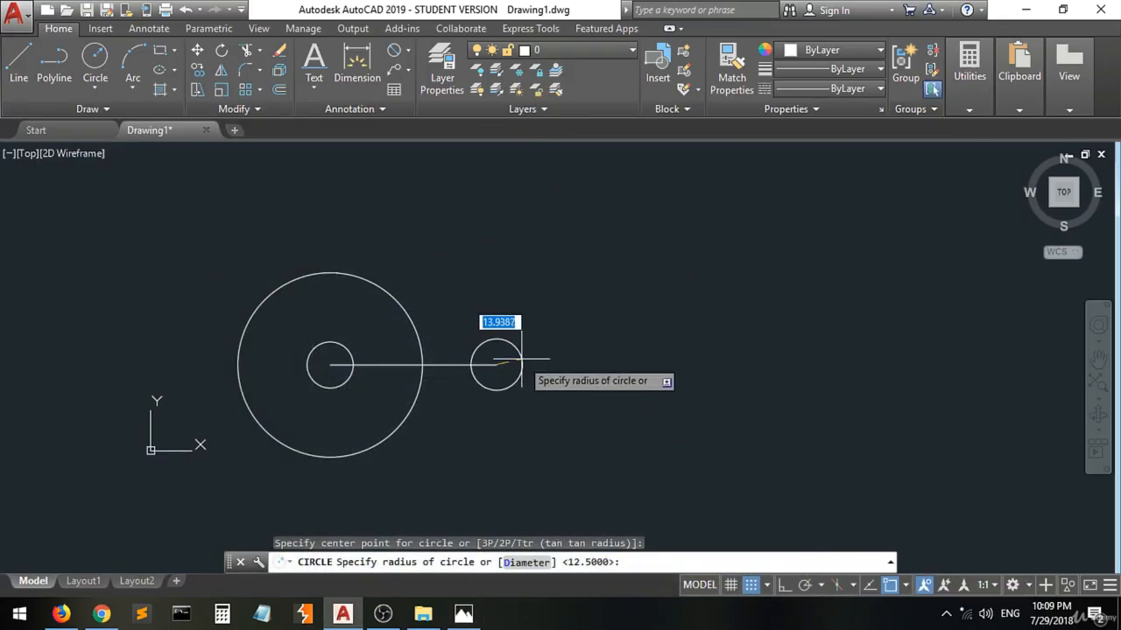
type("d")
key("Return")
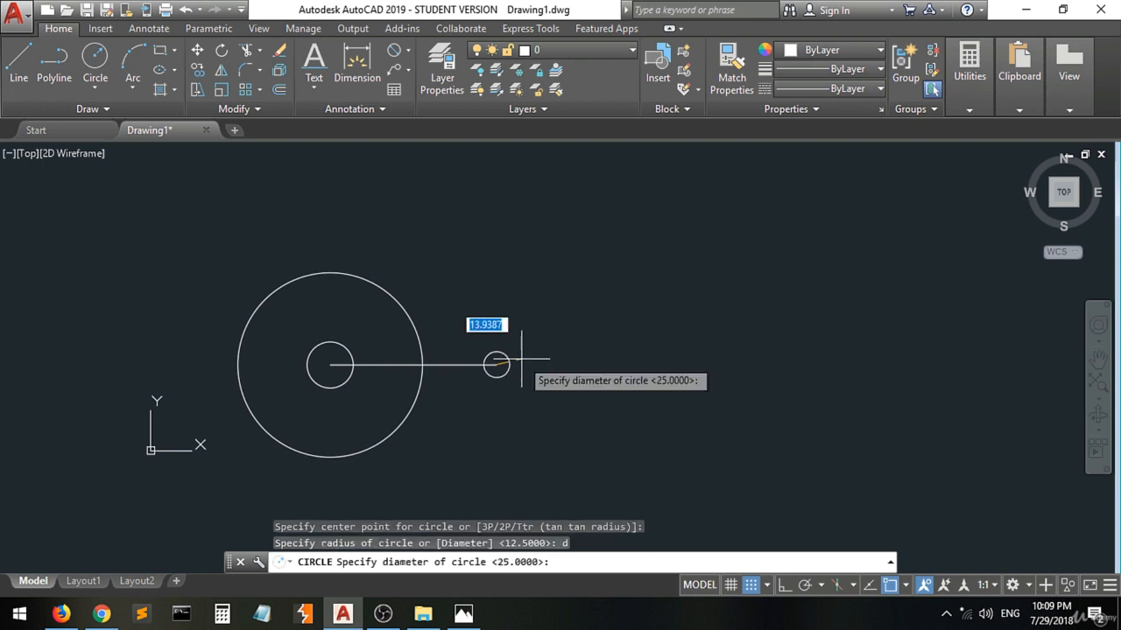
type("40")
key("Return")
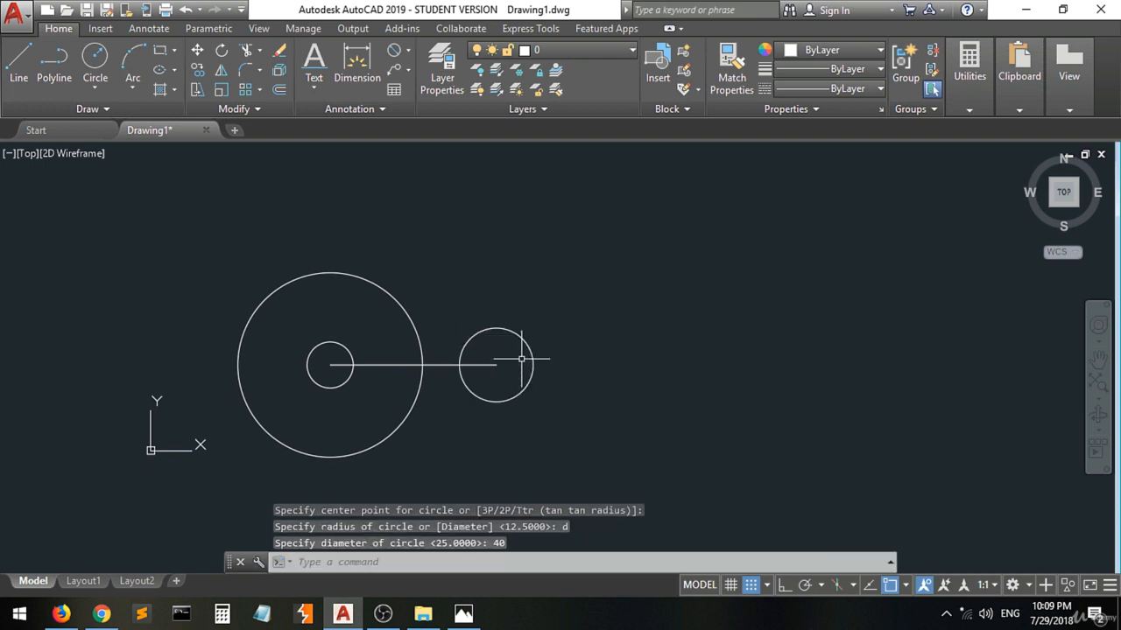
Check the hole spacing on the Photos reference image, then draw a line in AutoCAD from the 40-diameter circle's center, 50 long at 0°.
left_click(463, 614)
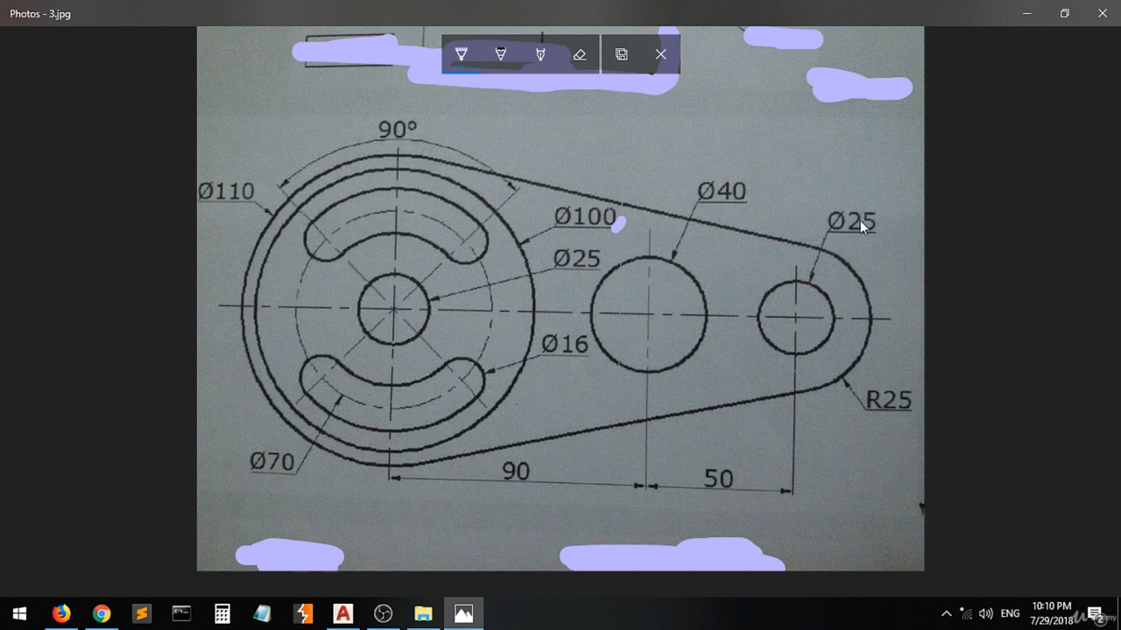
left_click(342, 613)
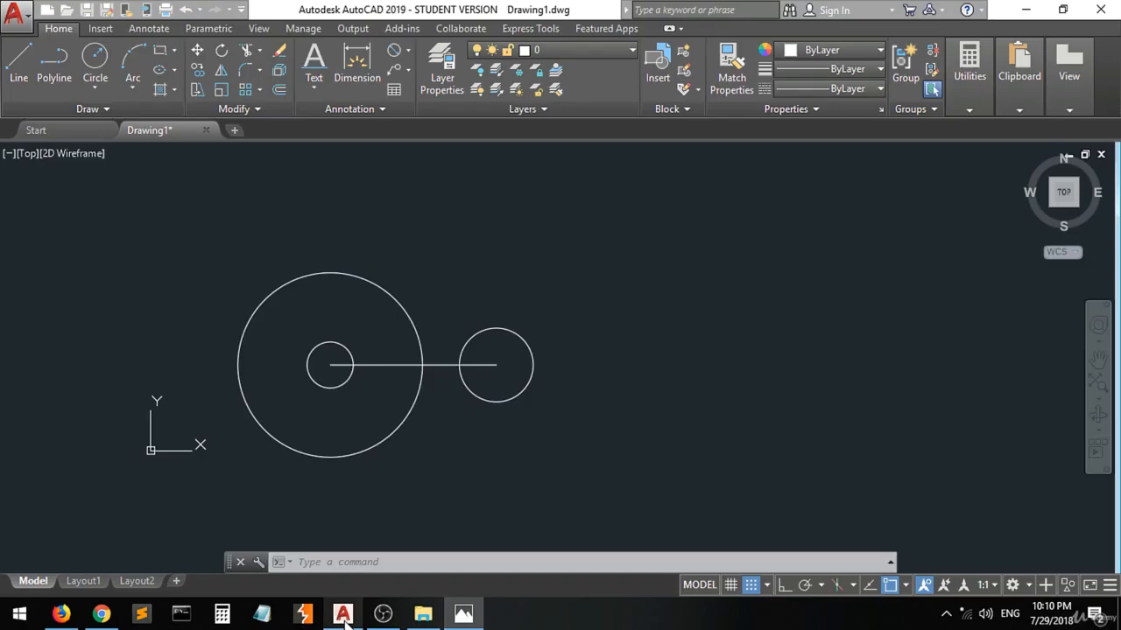
left_click(18, 60)
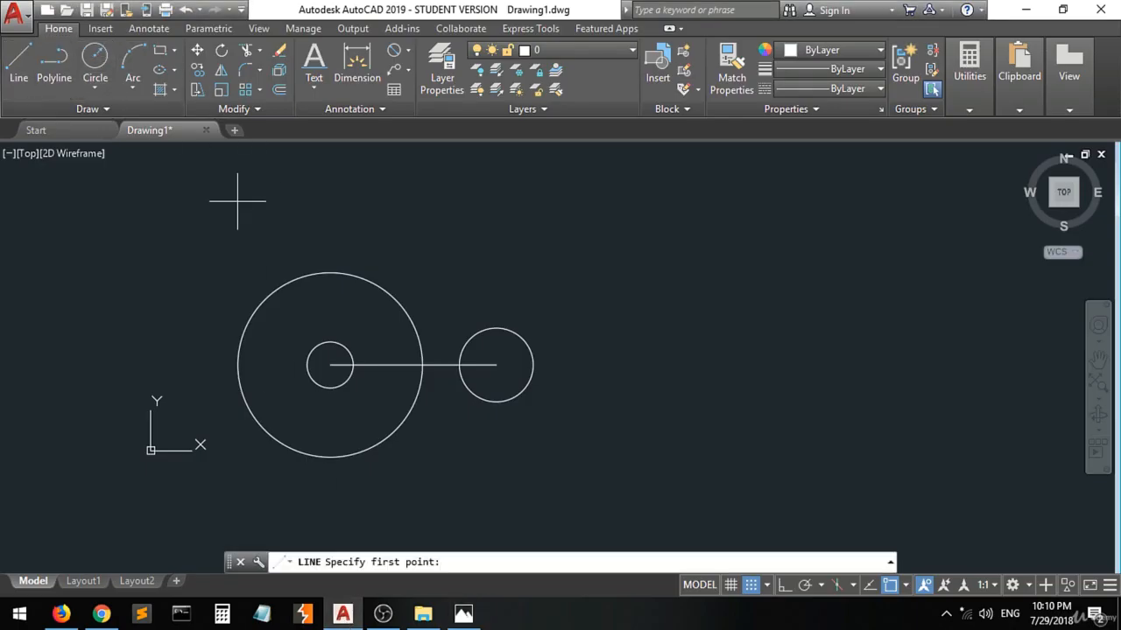
left_click(496, 365)
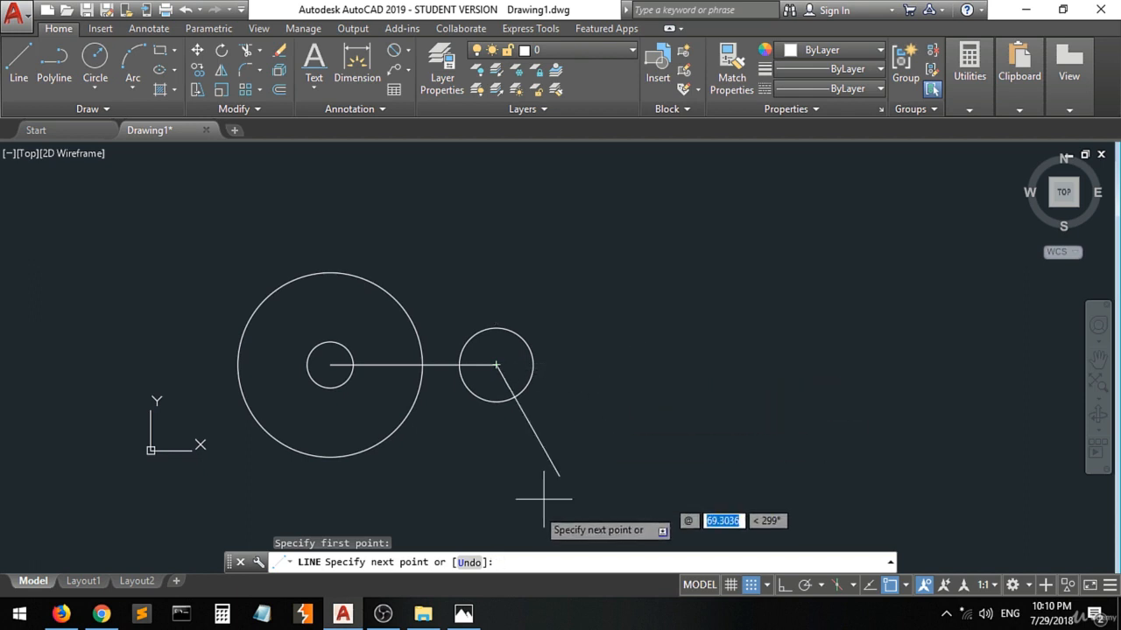
left_click(464, 614)
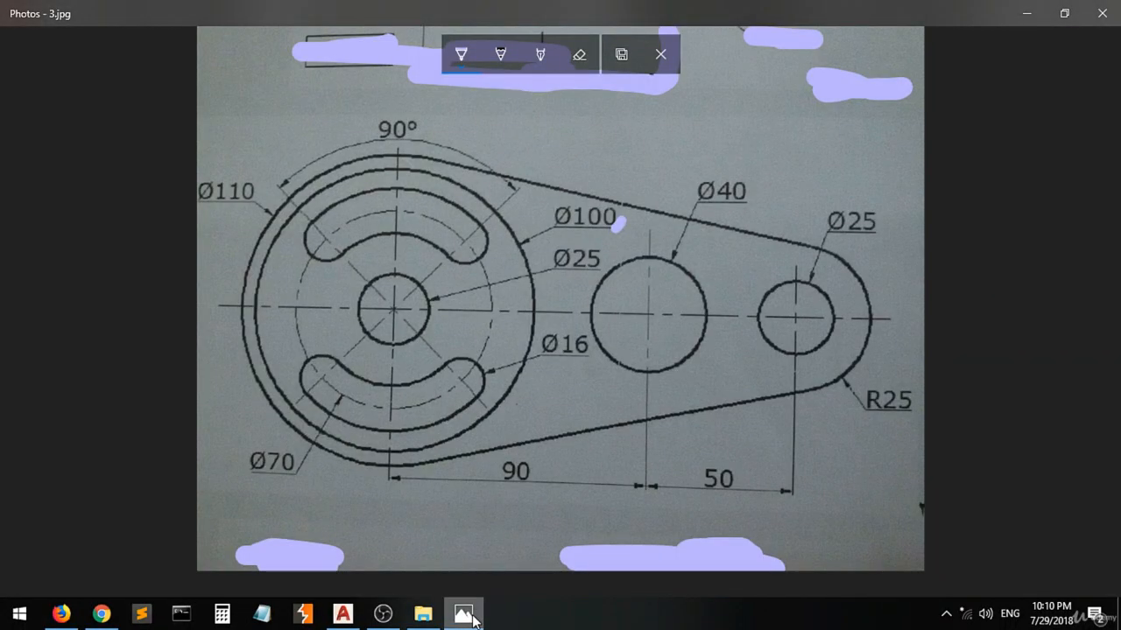
left_click(464, 615)
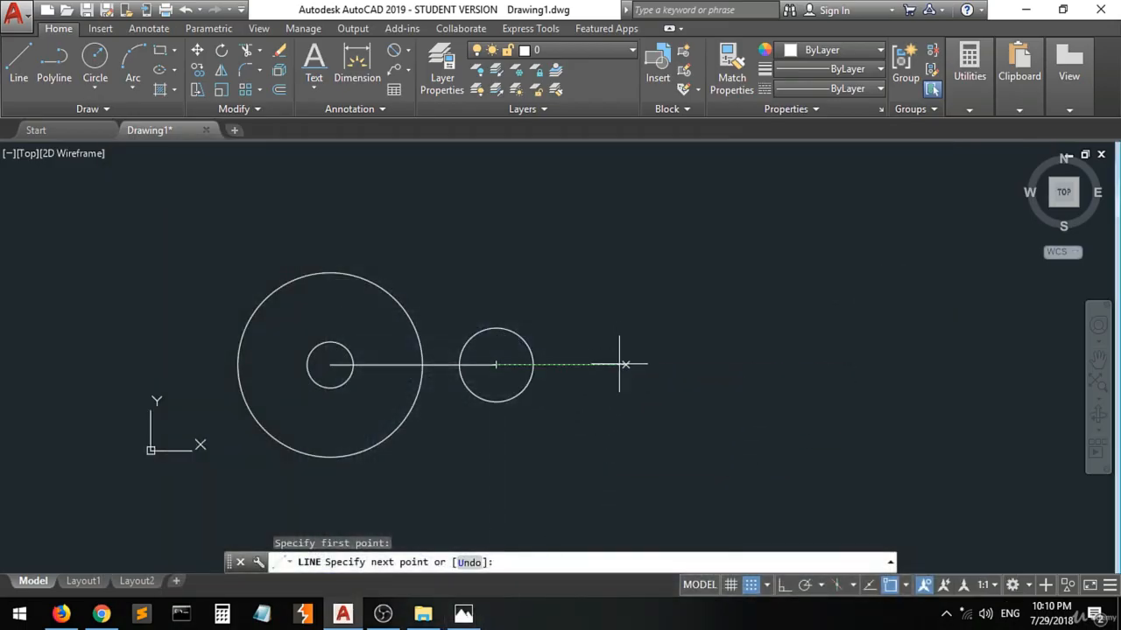
type("50")
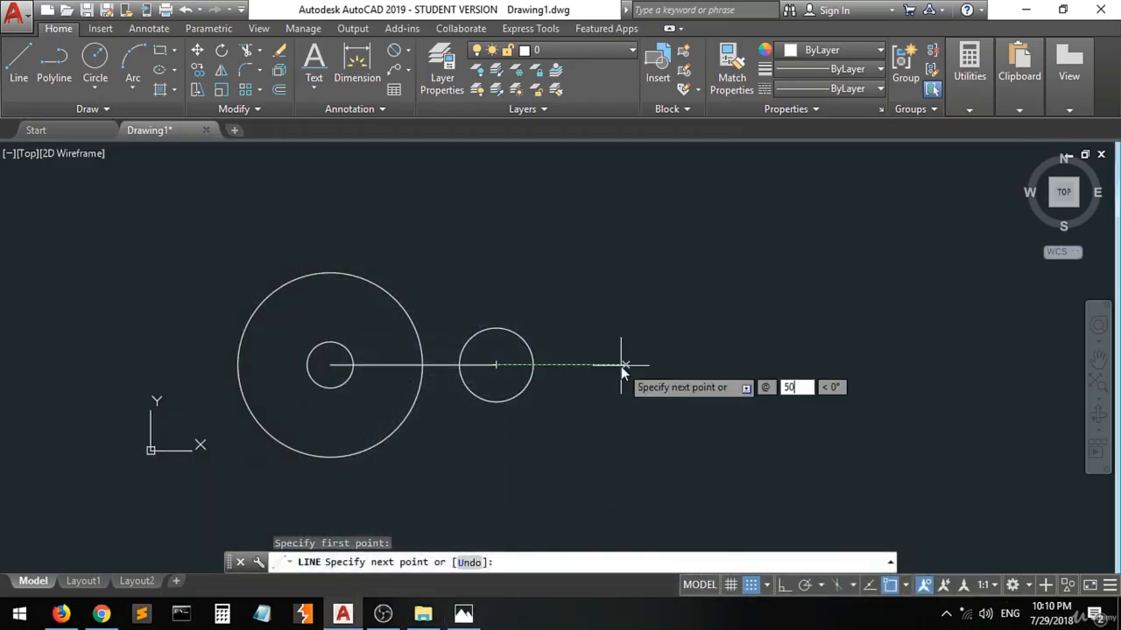
key("Tab")
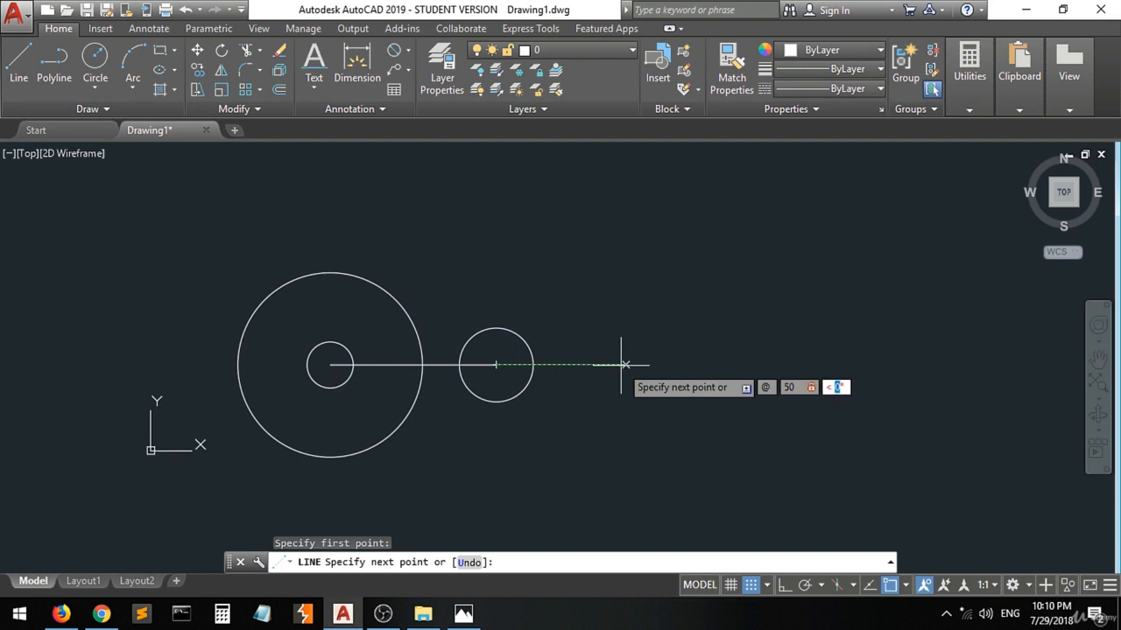
key("Return")
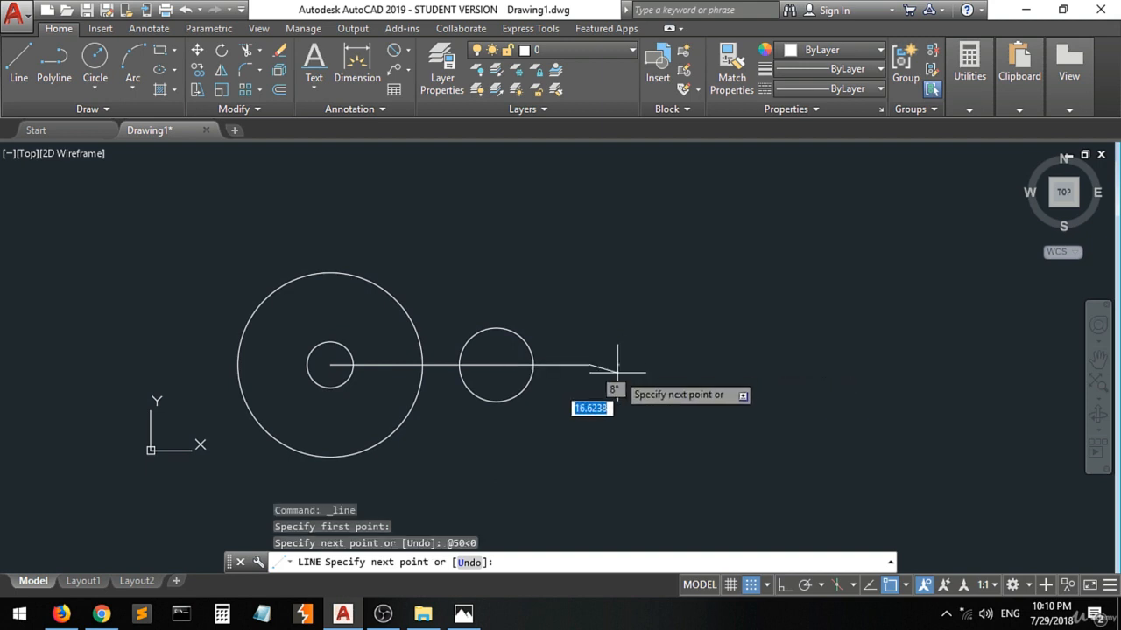
key("Return")
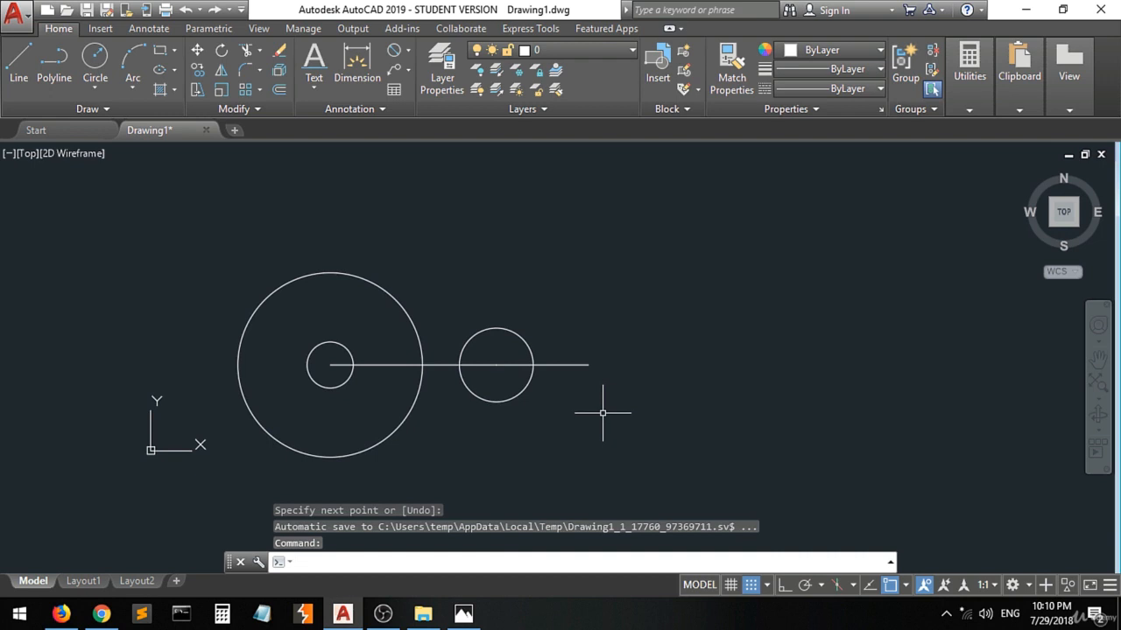
Draw a circle of diameter 25 centered on the free end of the 50-long horizontal line.
left_click(95, 59)
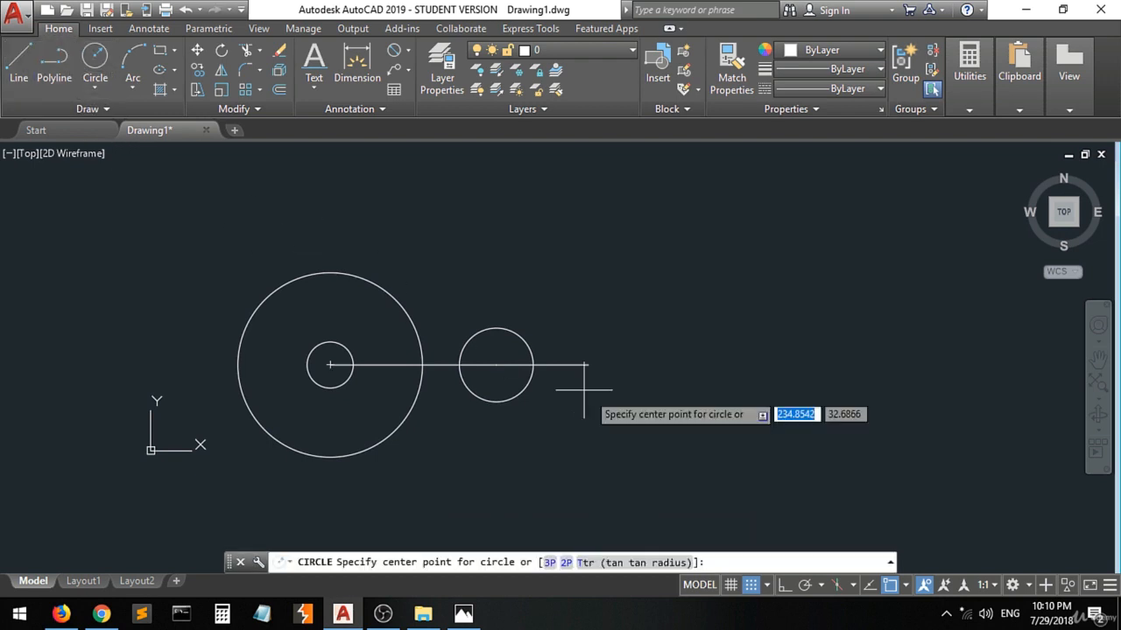
left_click(589, 367)
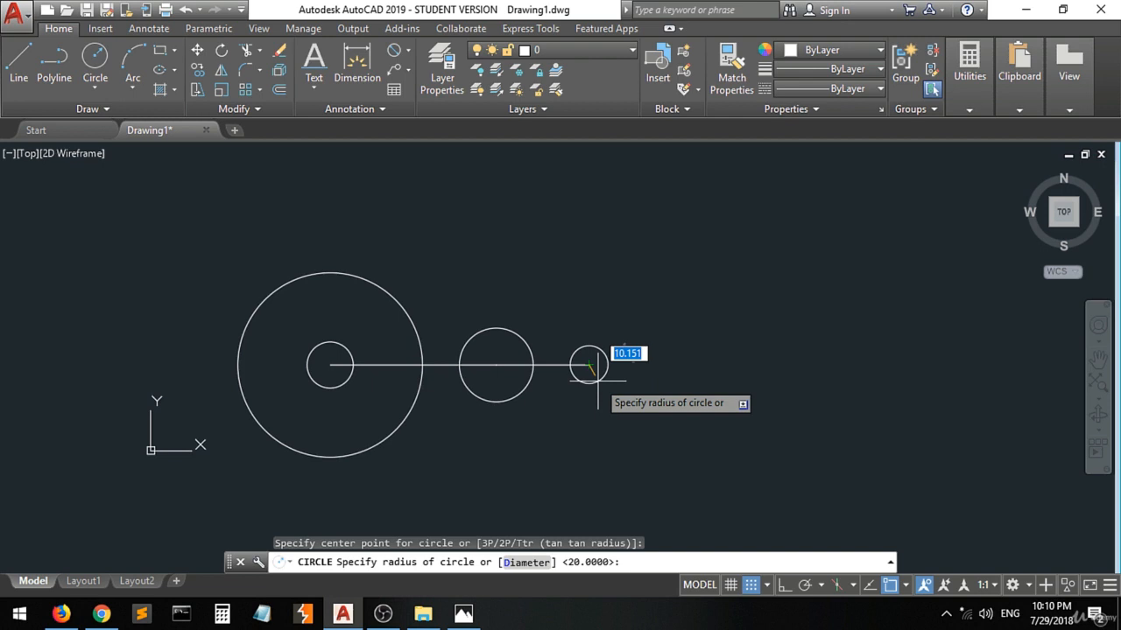
type("d")
key("Return")
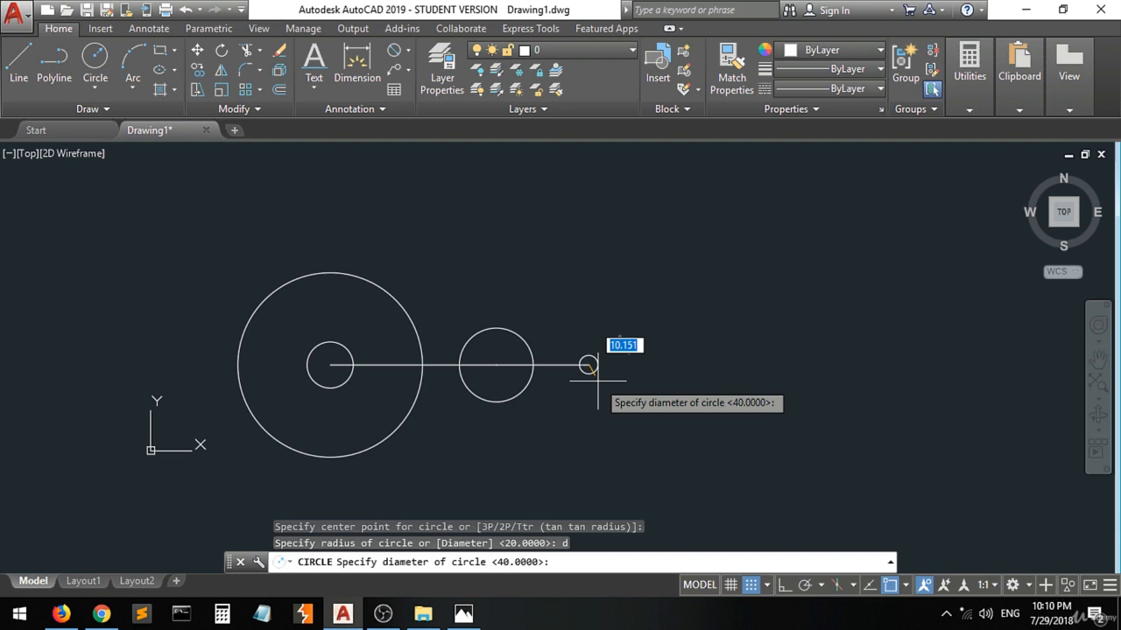
type("25")
key("Return")
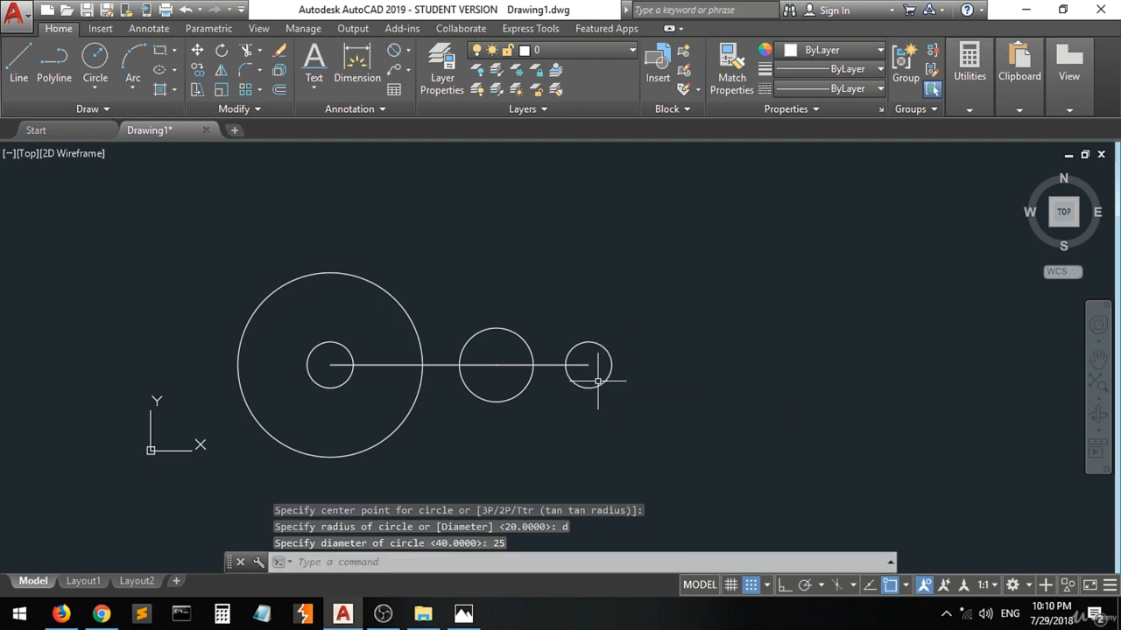
On the reference image in Photos, ink the missing half of the R25 arc to outline a full circle around the small end hole.
left_click(463, 614)
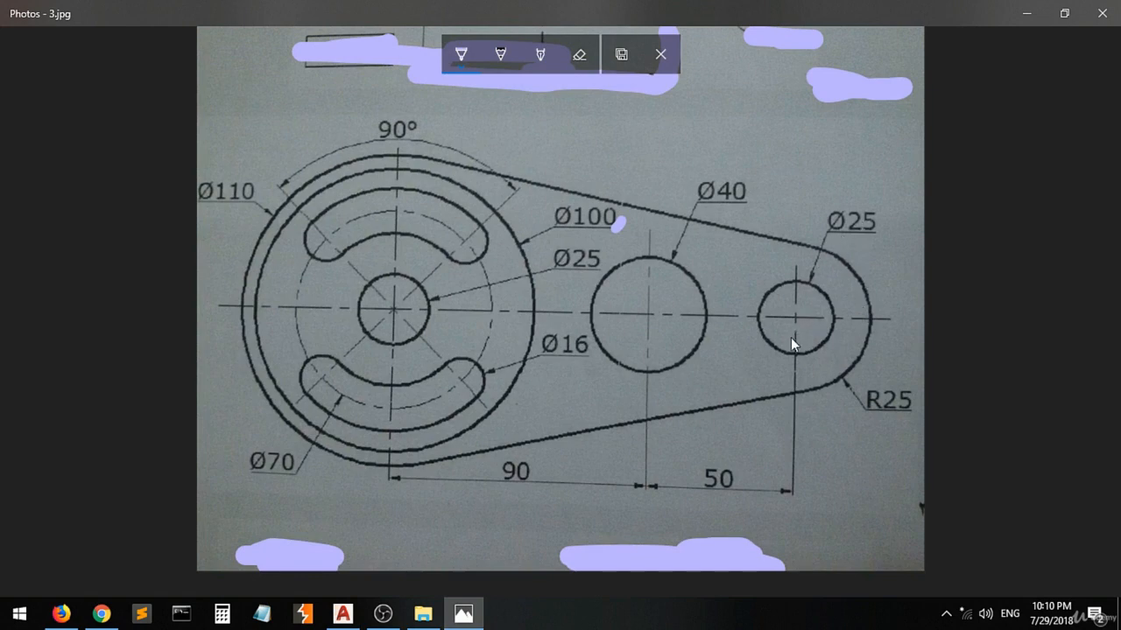
left_click(811, 249)
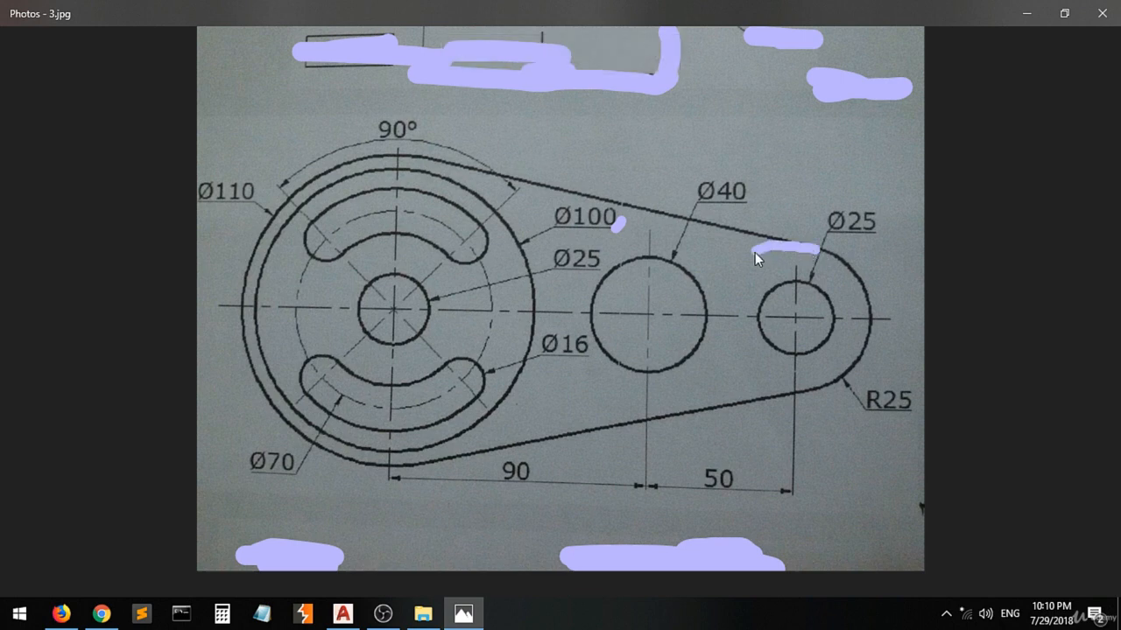
left_click_drag(721, 304, 735, 379)
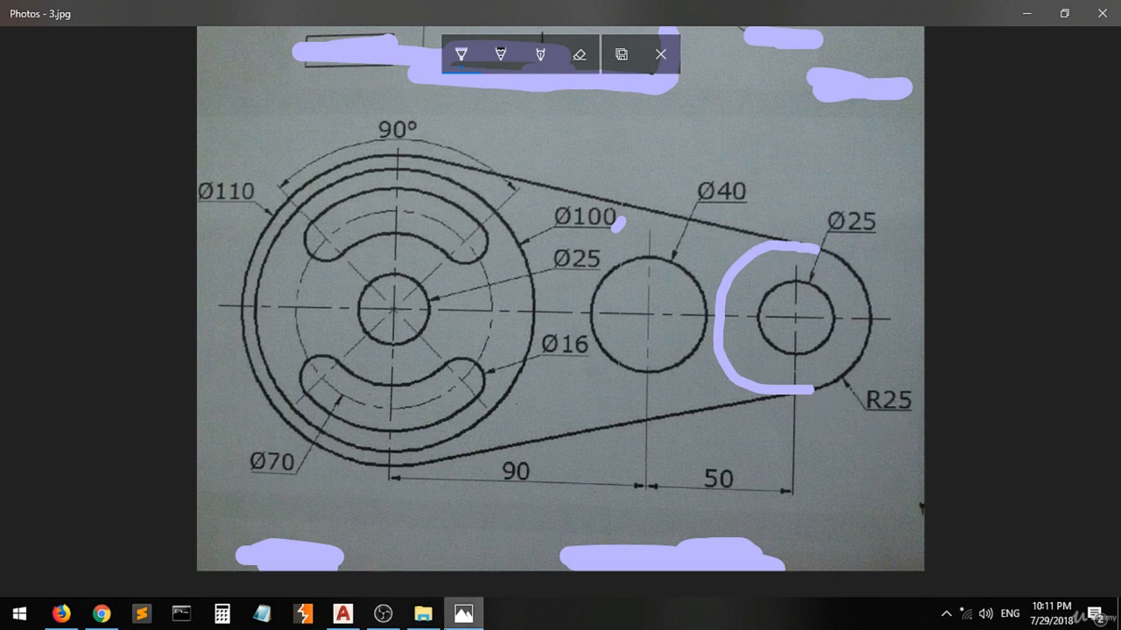
Switch to AutoCAD and delete the two horizontal construction lines joining the circle centers.
left_click(345, 615)
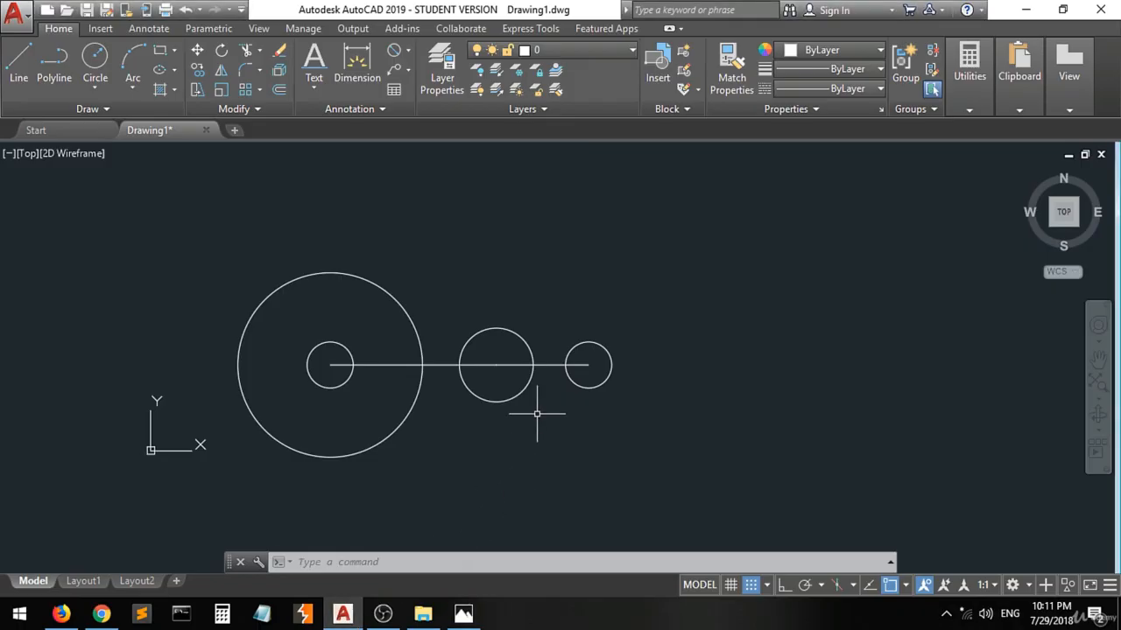
left_click(94, 59)
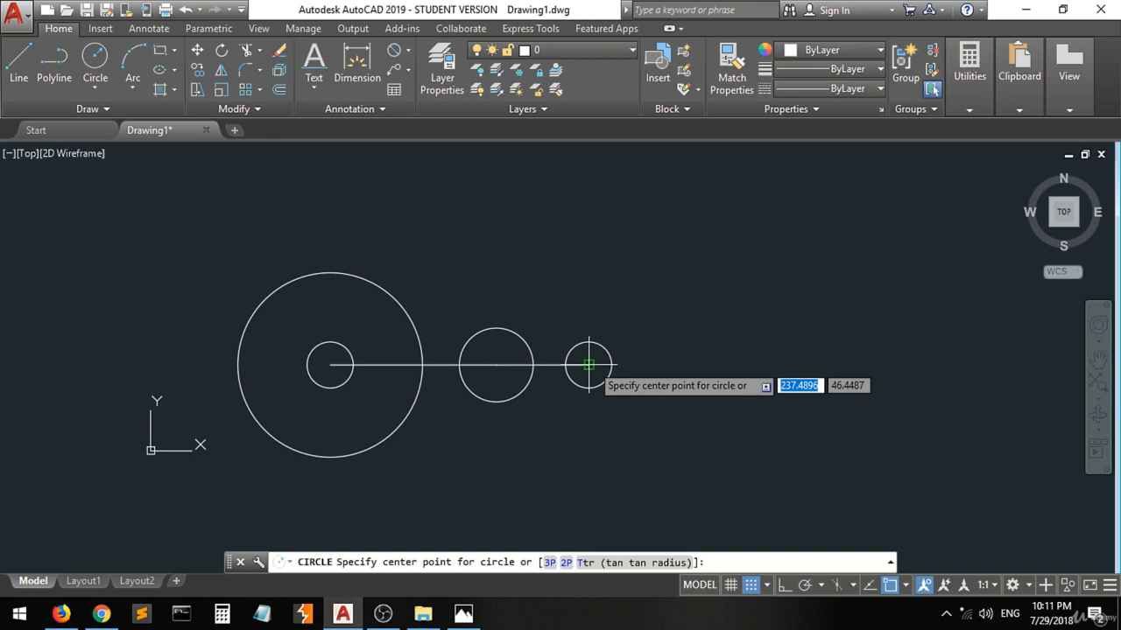
key("Escape")
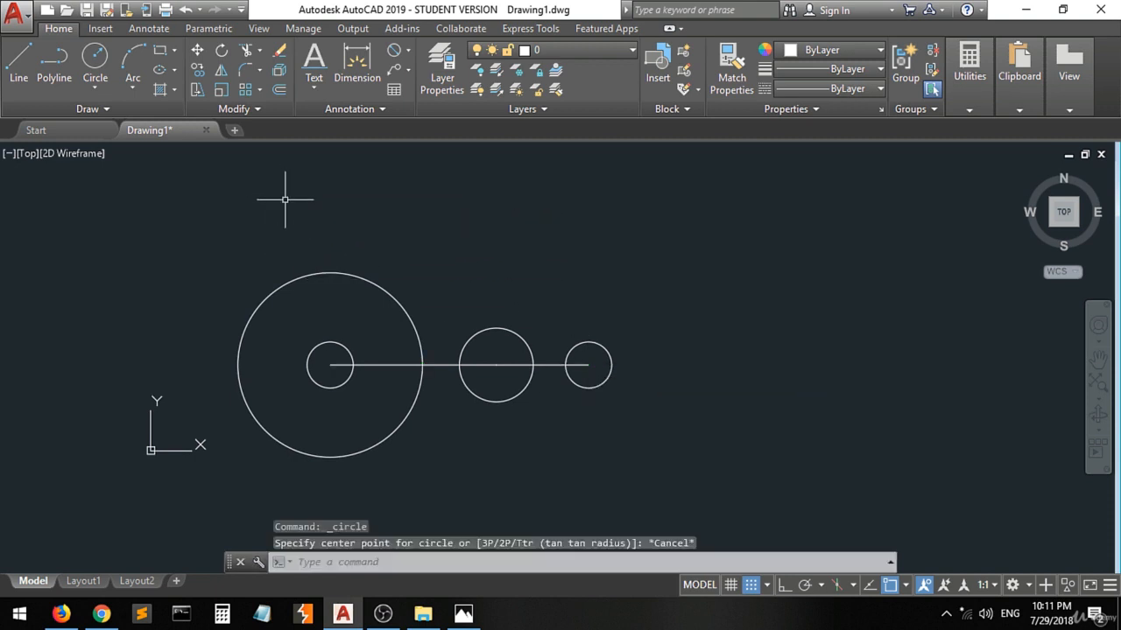
left_click(442, 365)
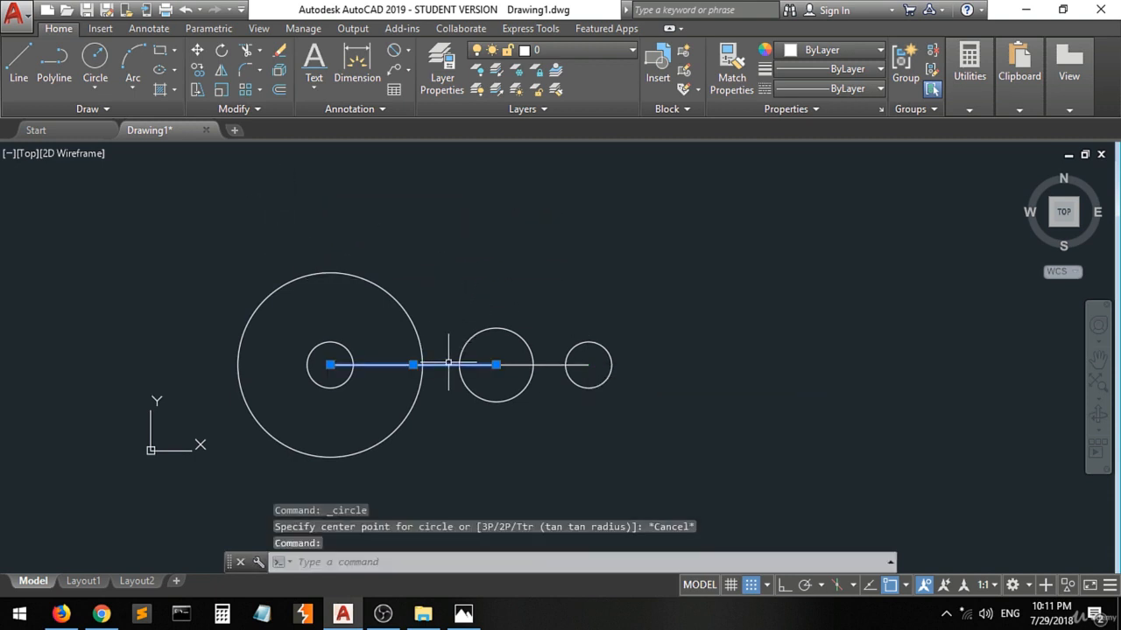
left_click(526, 365)
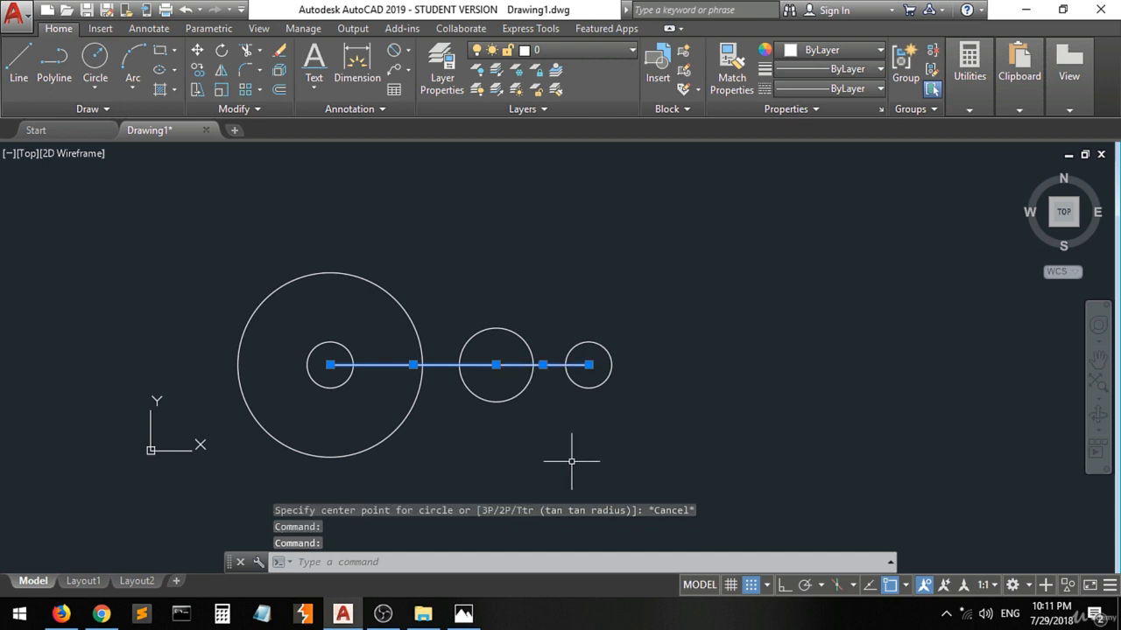
key("Delete")
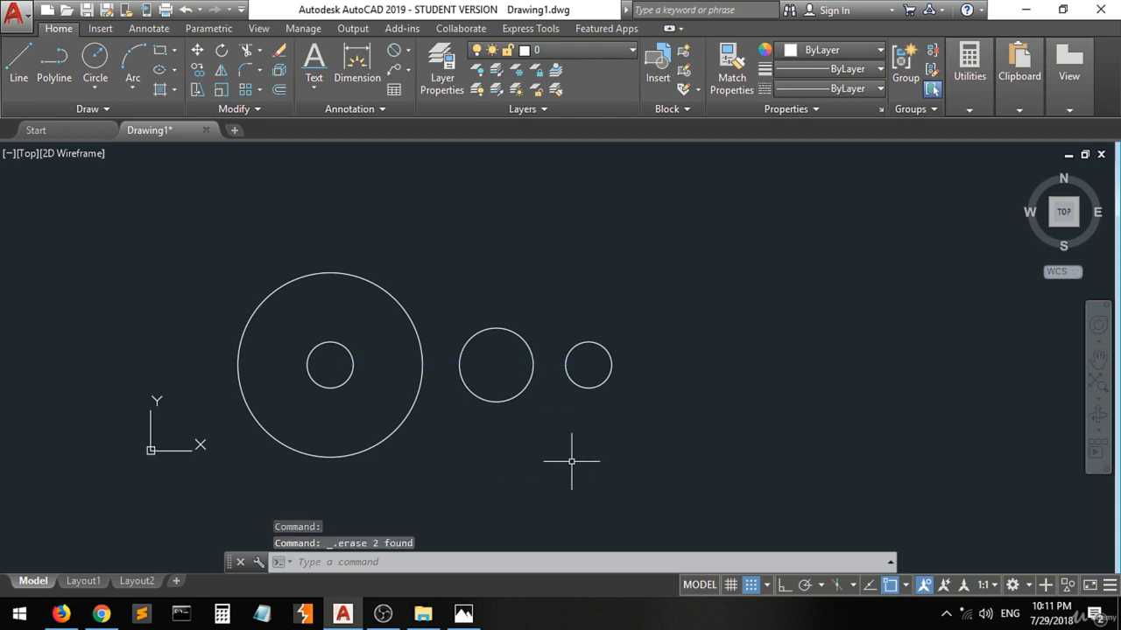
Draw a circle of radius 25 concentric with the small 25-diameter circle at the far end from the large circle.
left_click(97, 60)
left_click(589, 366)
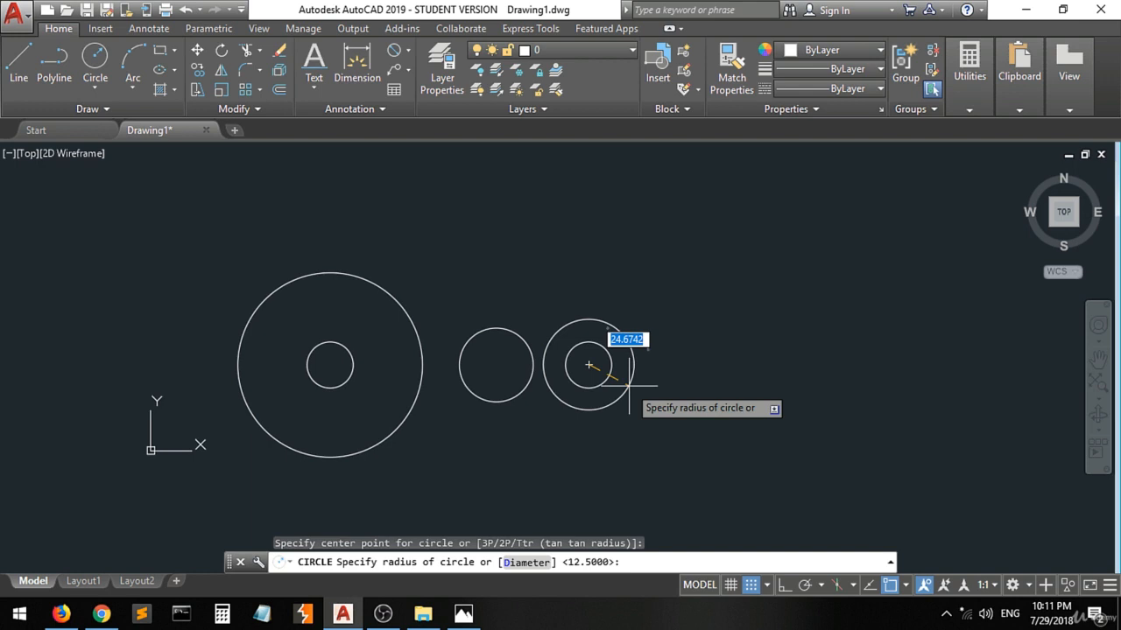
type("r")
key("Return")
key("BackSpace")
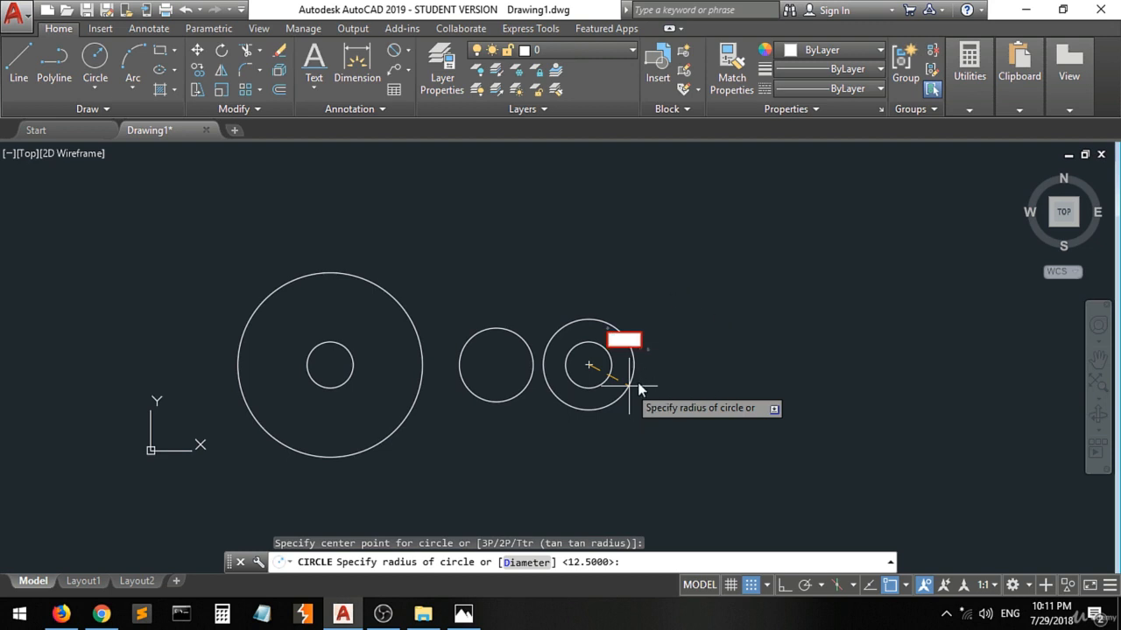
type("25")
key("Return")
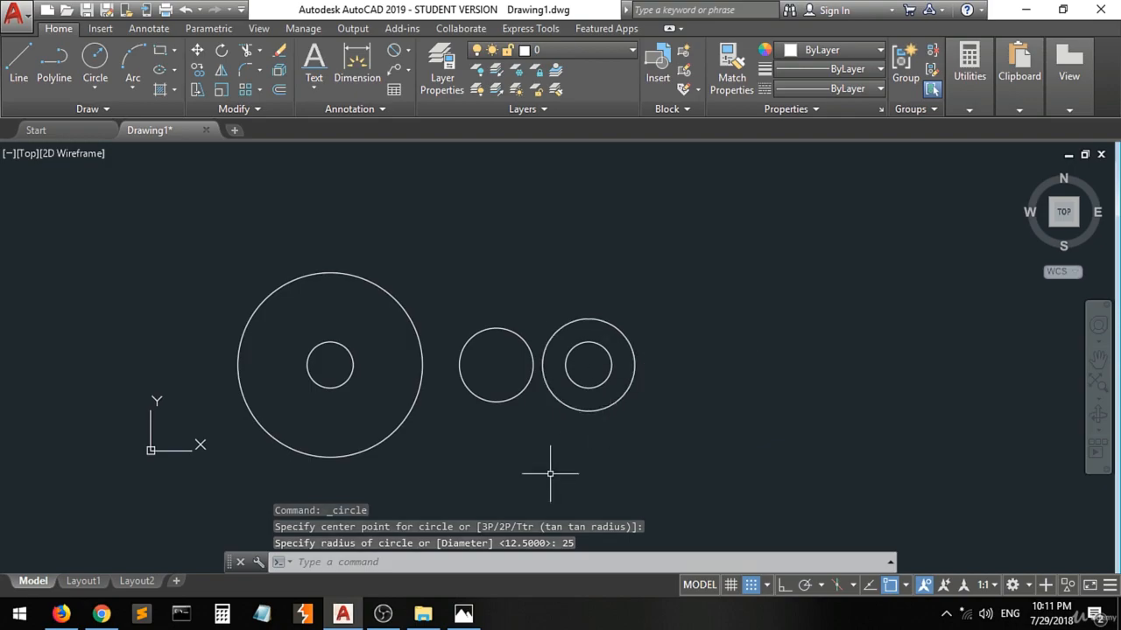
On the reference image in Photos, ink the missing part of the large Ø110 arc and check its diameter label.
left_click(463, 613)
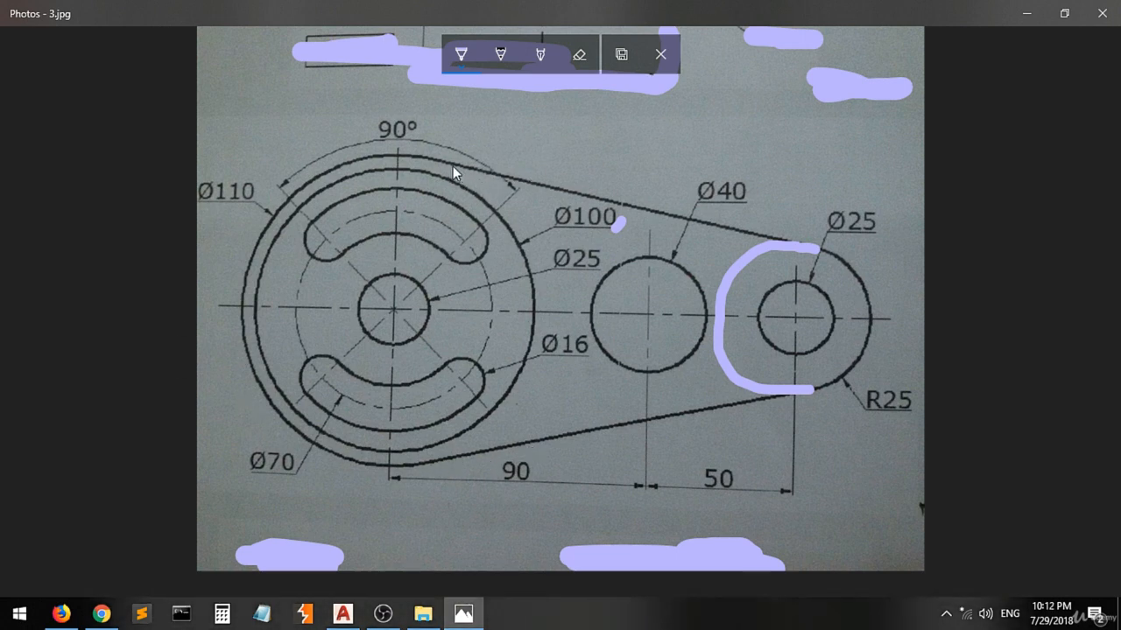
left_click_drag(453, 164, 494, 181)
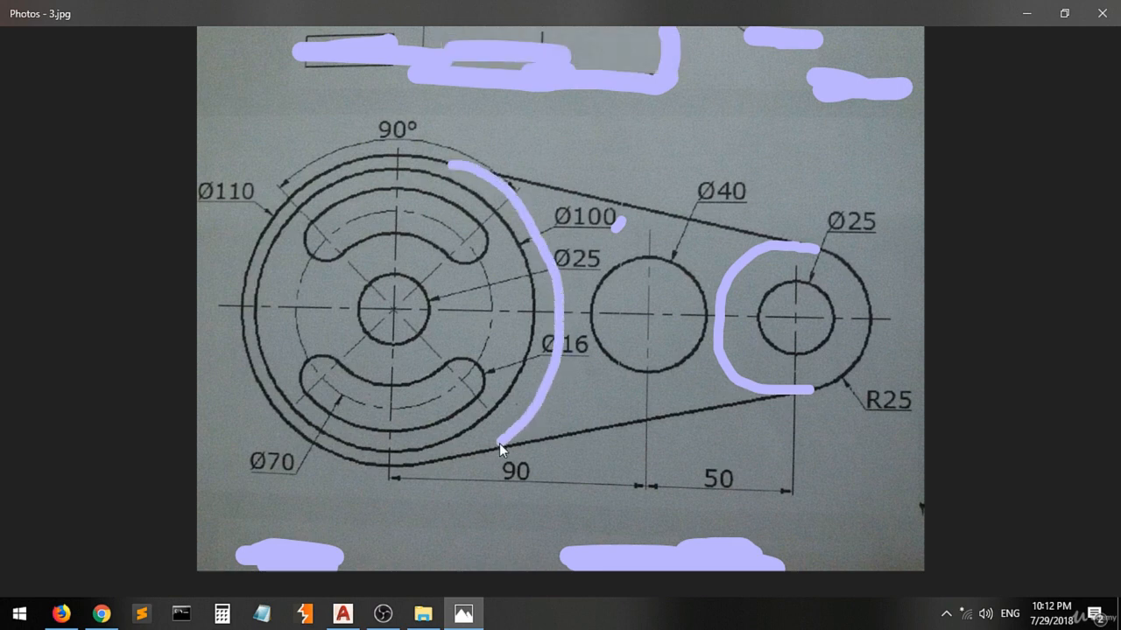
left_click_drag(479, 452, 479, 453)
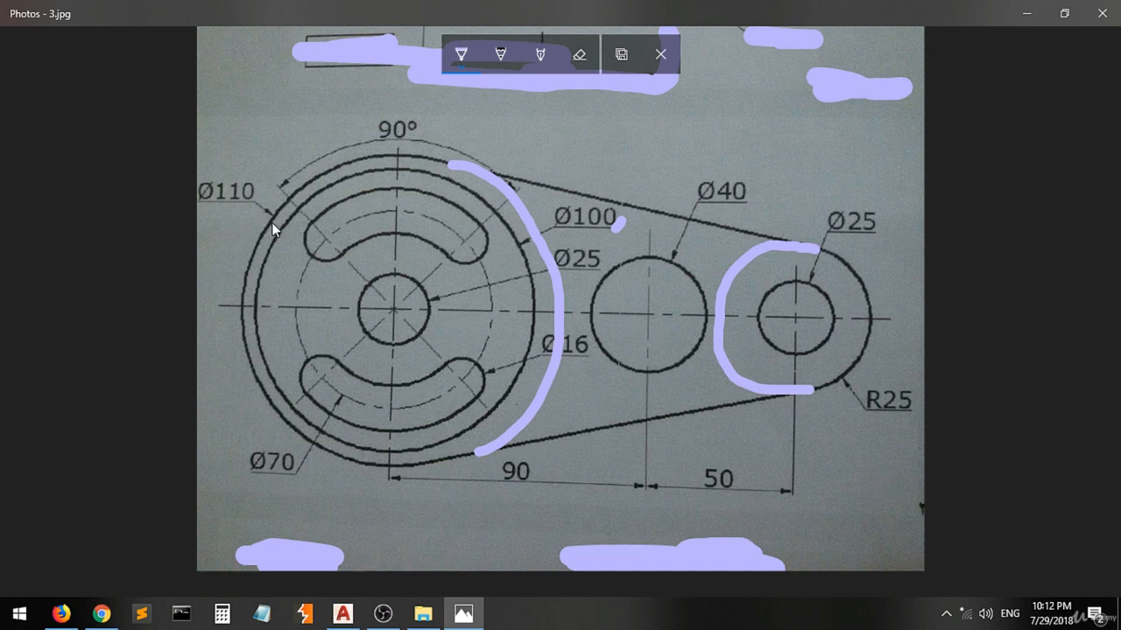
left_click_drag(274, 225, 256, 214)
Switch to AutoCAD and draw a circle of diameter 110 concentric with the large 100-diameter circle.
left_click(343, 613)
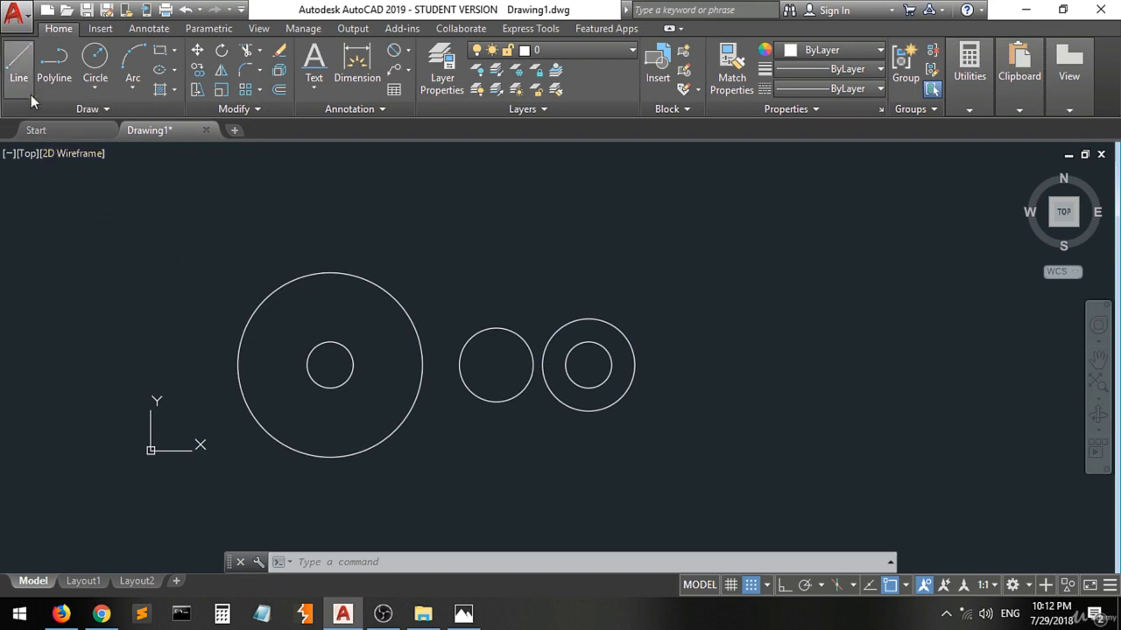
left_click(94, 60)
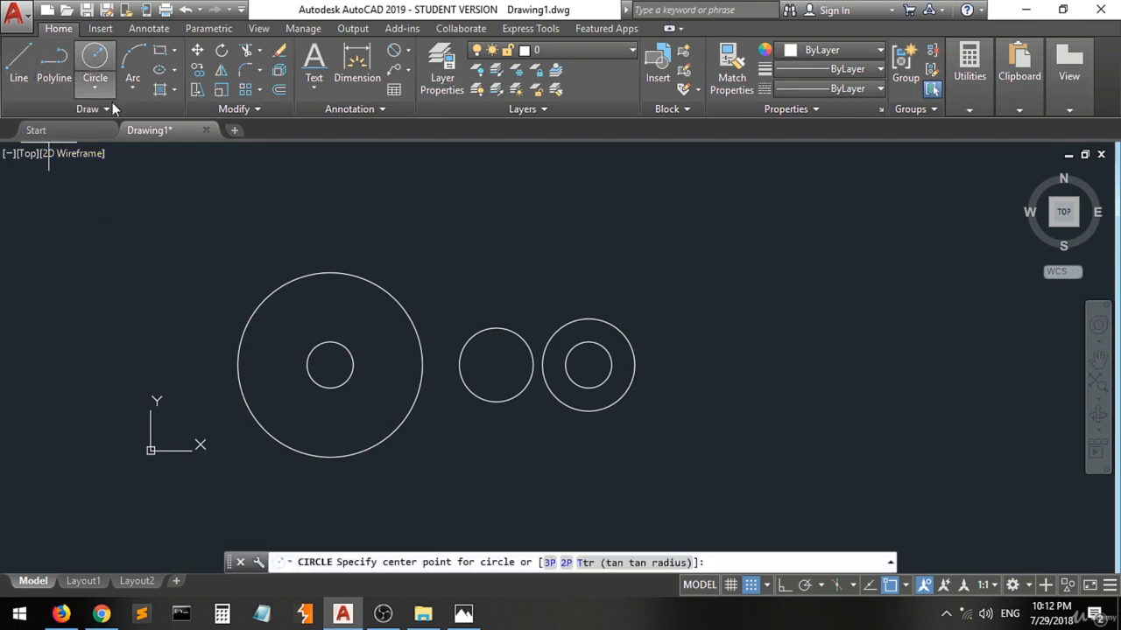
left_click(330, 366)
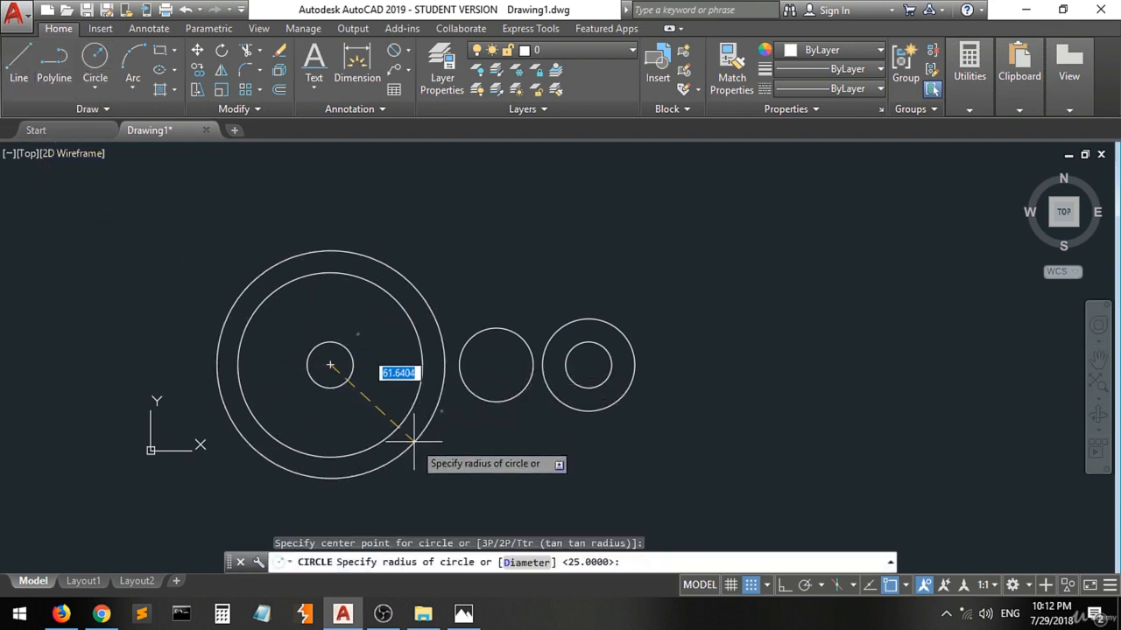
type("d")
key("Return")
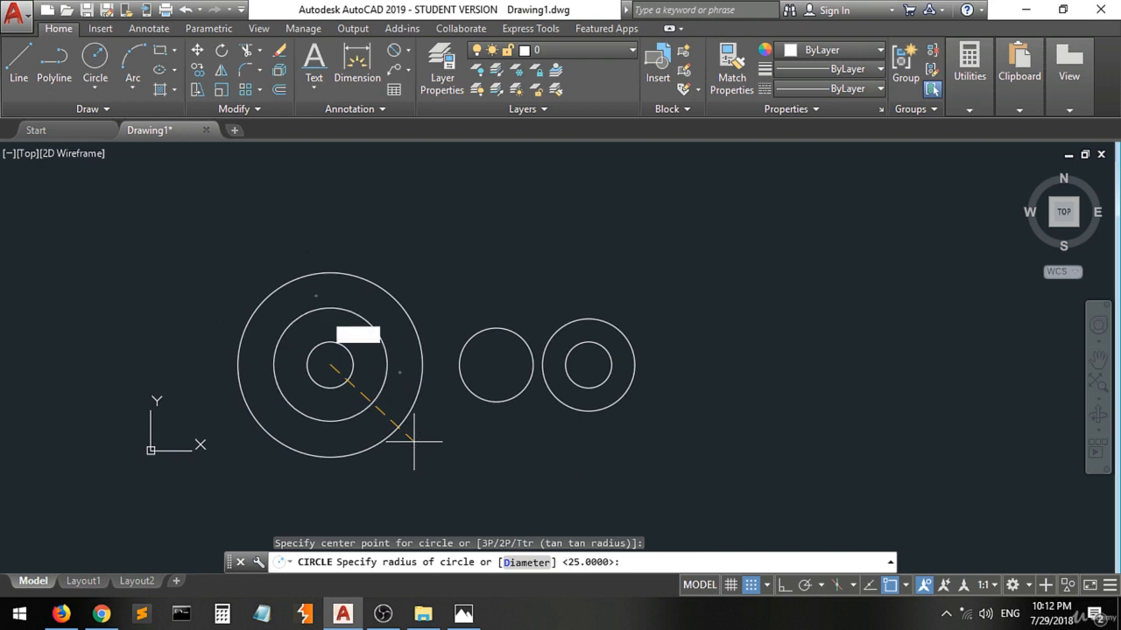
type("110")
key("Return")
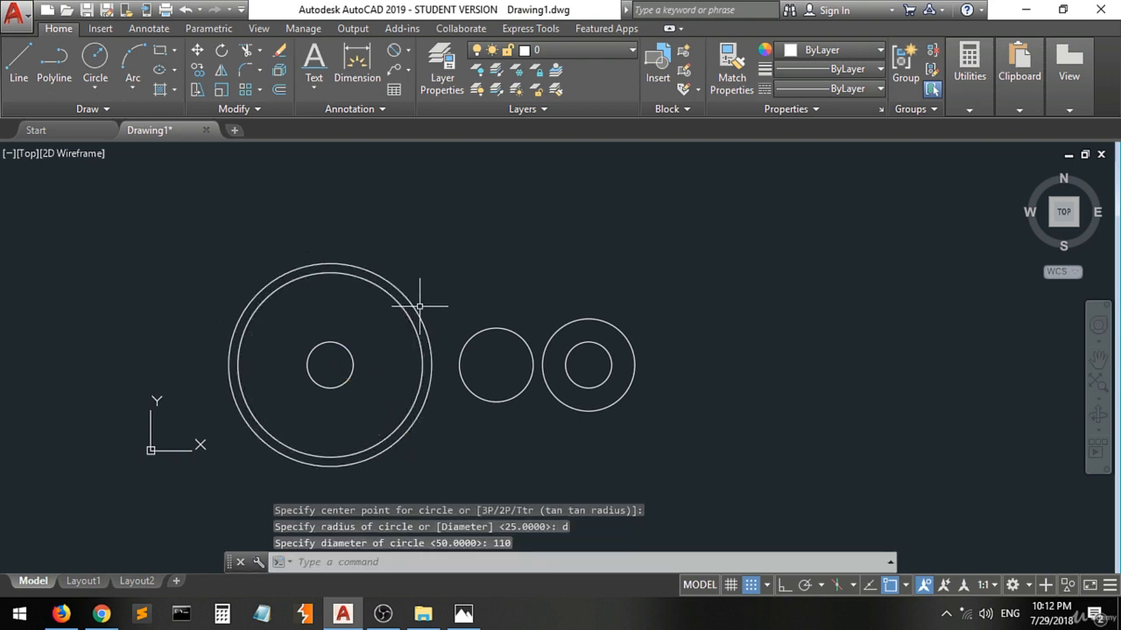
left_click(17, 63)
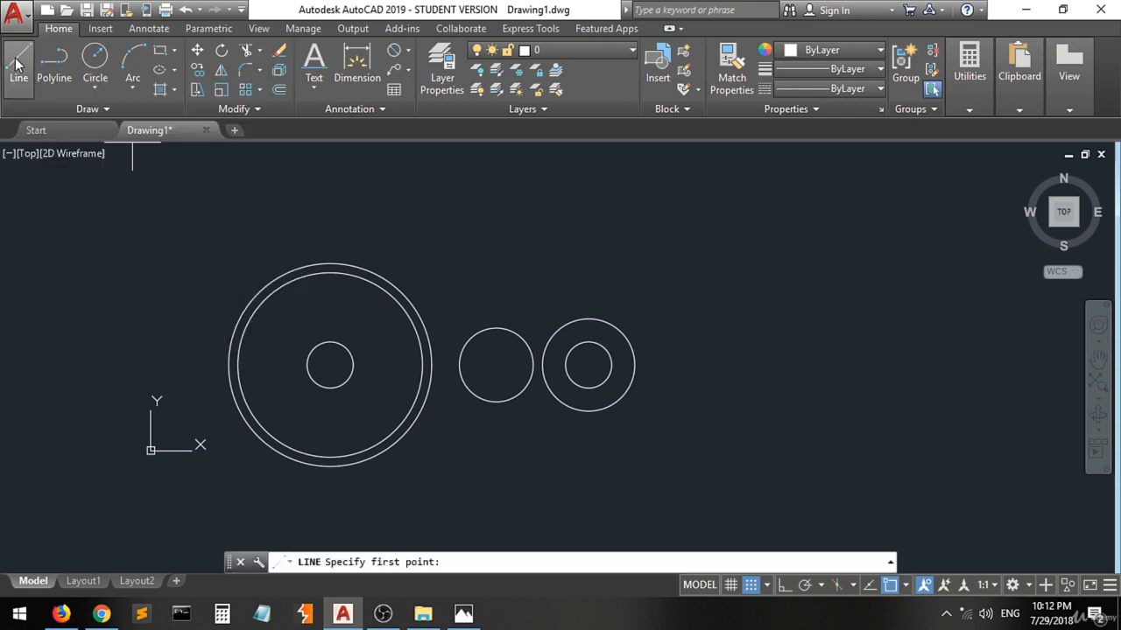
left_click(330, 263)
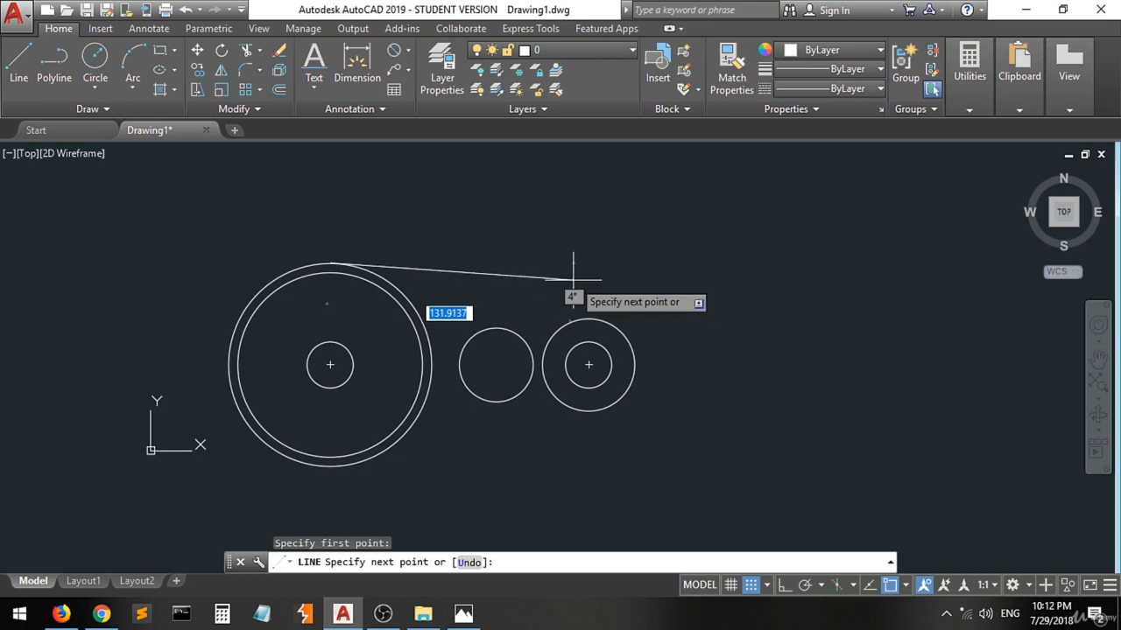
key("Escape")
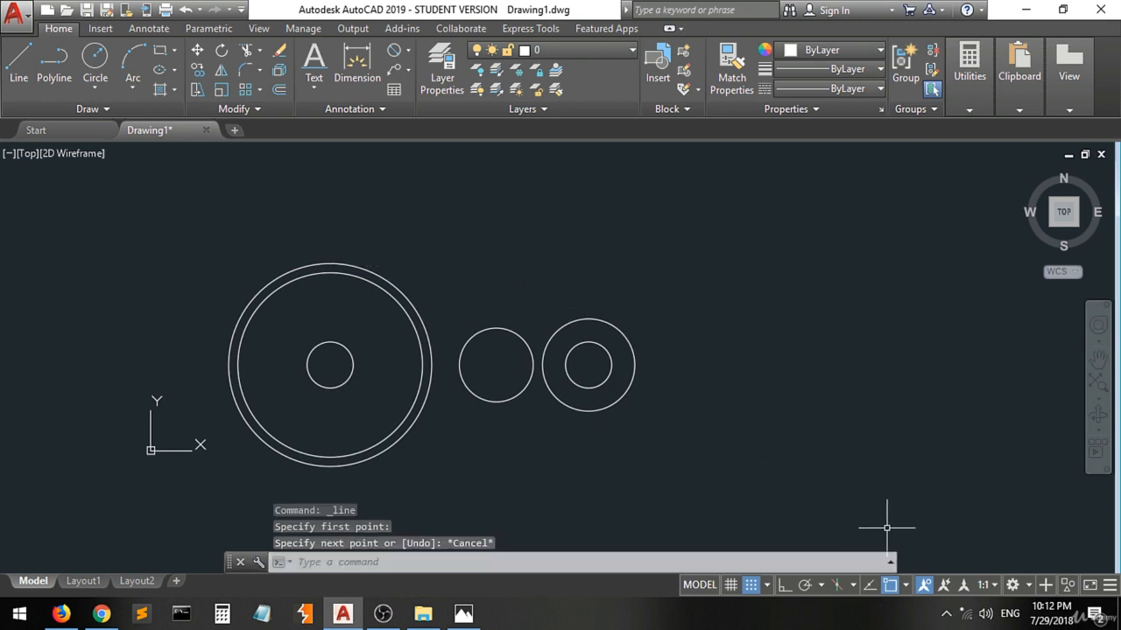
Turn on the Tangent object snap and turn off the Quadrant snap for drawing lines between the circles.
left_click(905, 587)
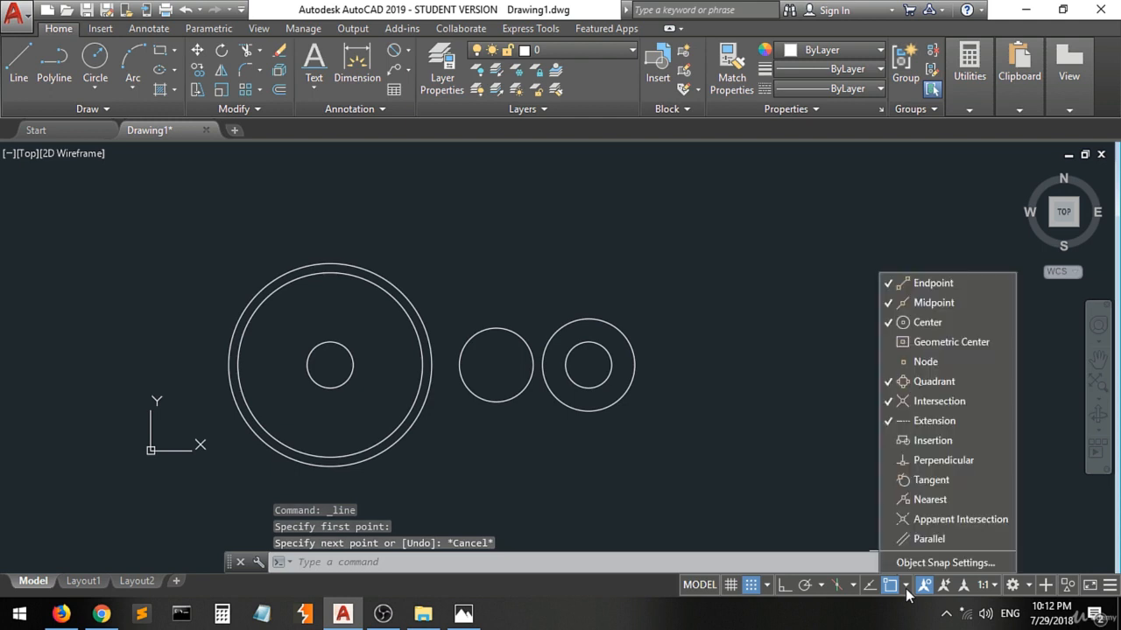
left_click(951, 483)
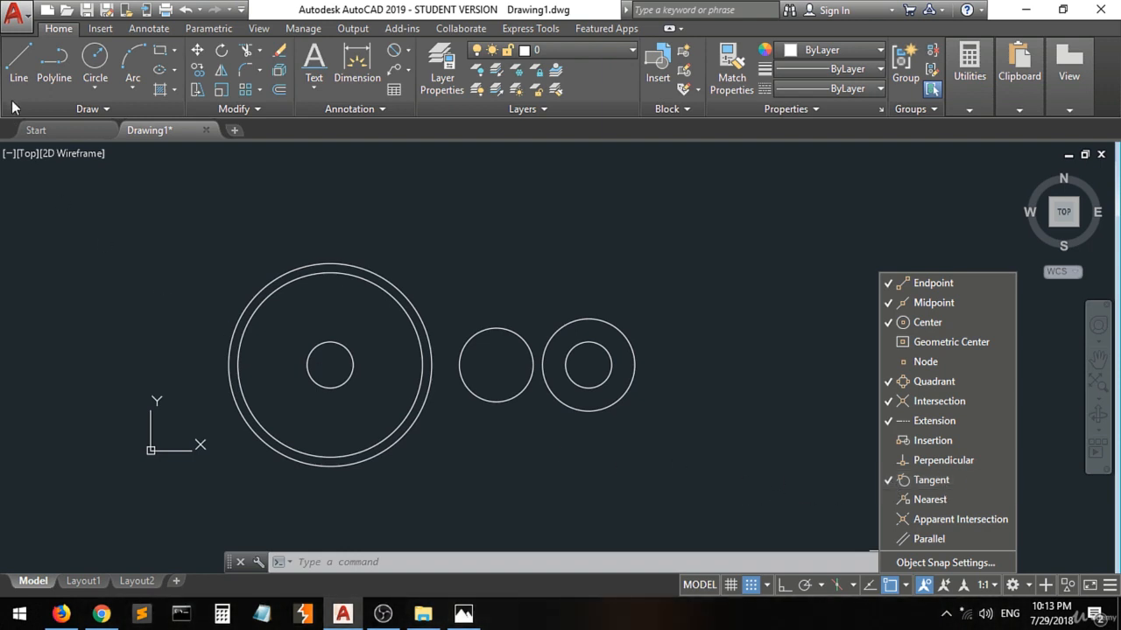
left_click(17, 63)
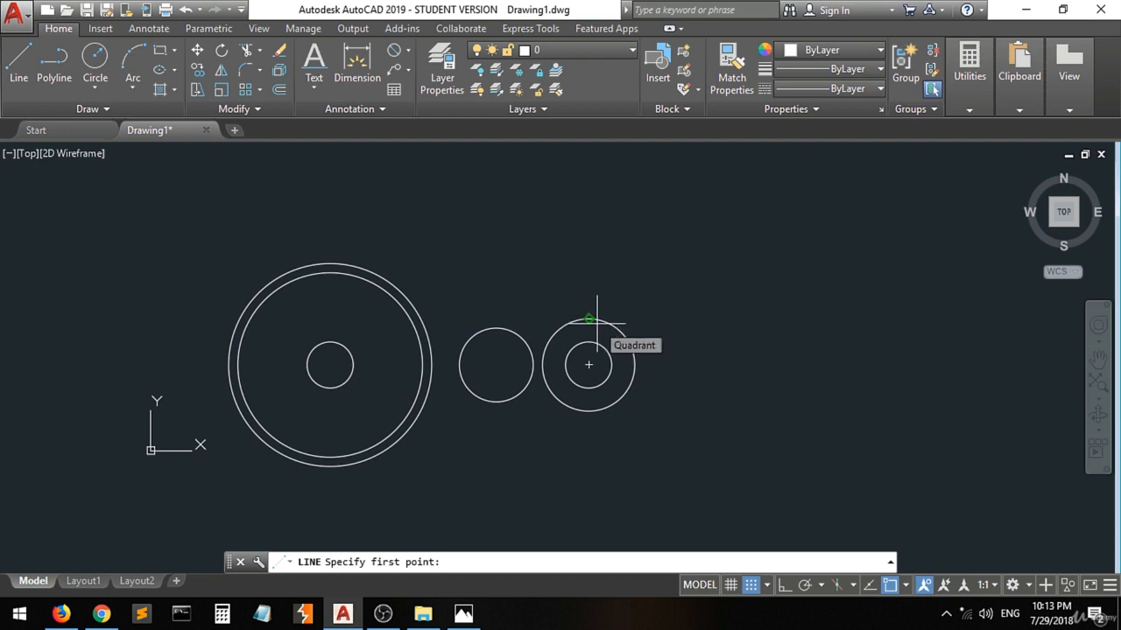
left_click(907, 586)
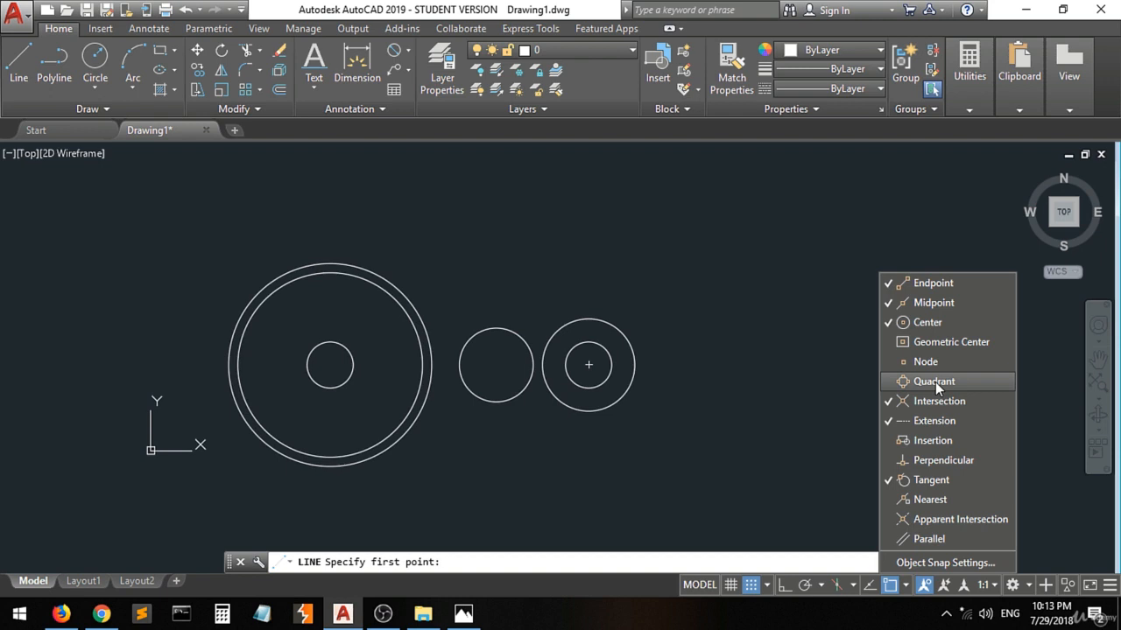
left_click(795, 399)
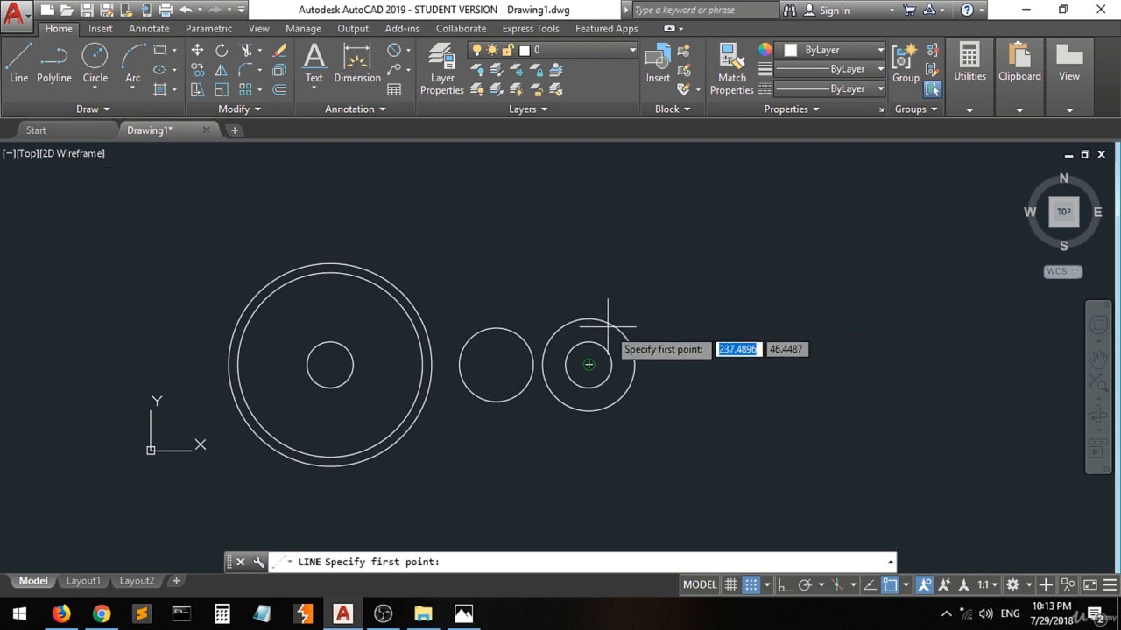
scroll(613, 338, "up", 2)
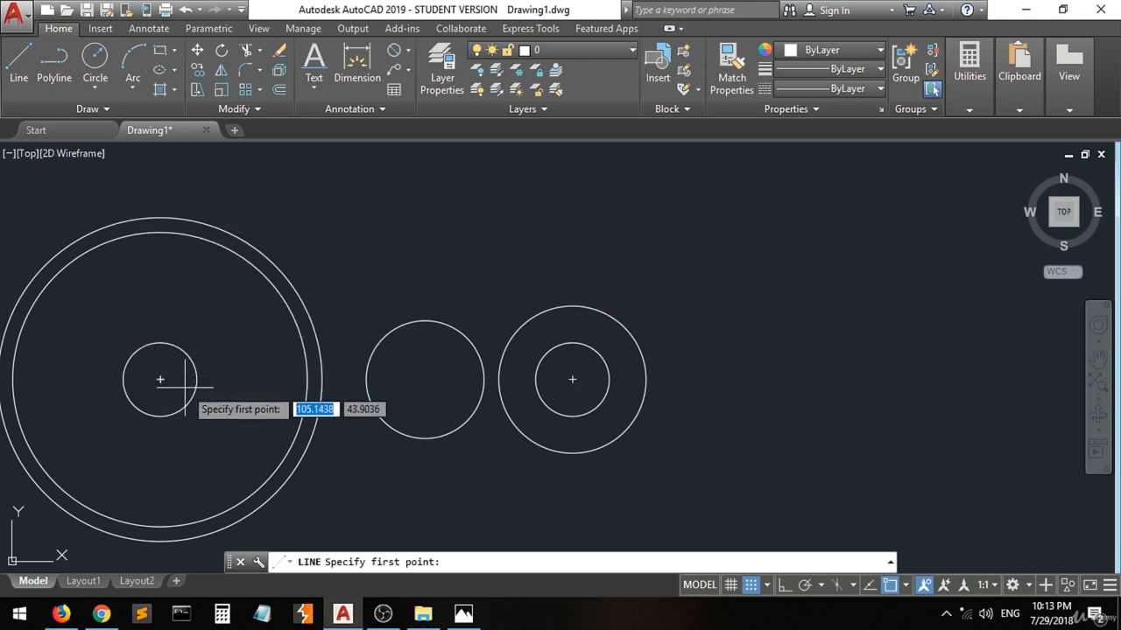
left_click(905, 586)
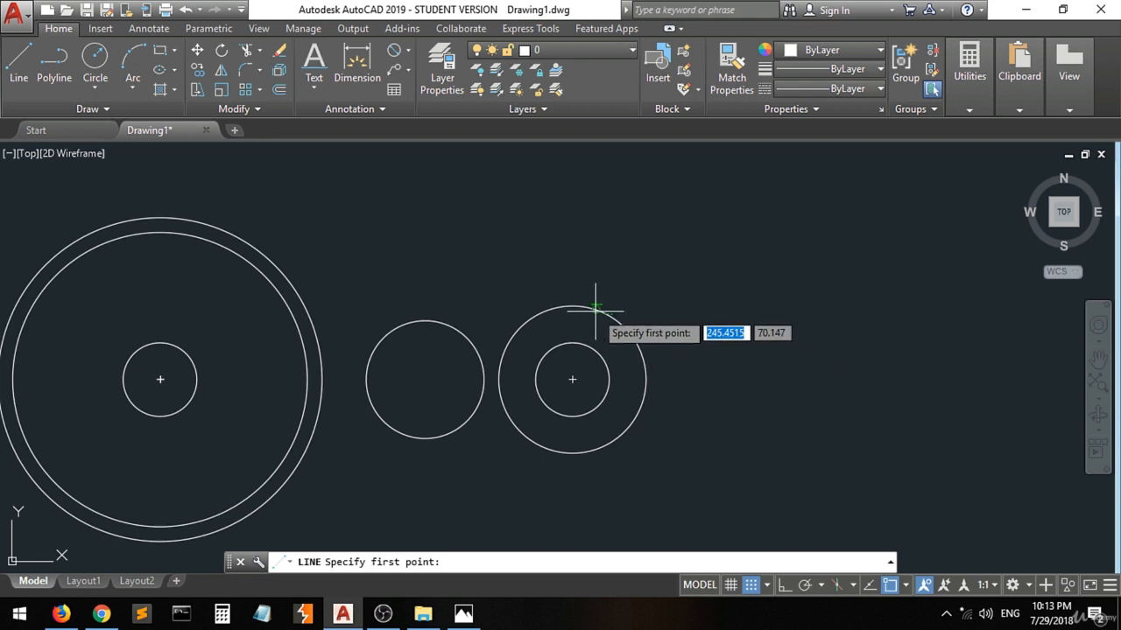
Draw the upper tangent line from the radius 25 circle to the large 110-diameter circle.
scroll(603, 313, "up", 3)
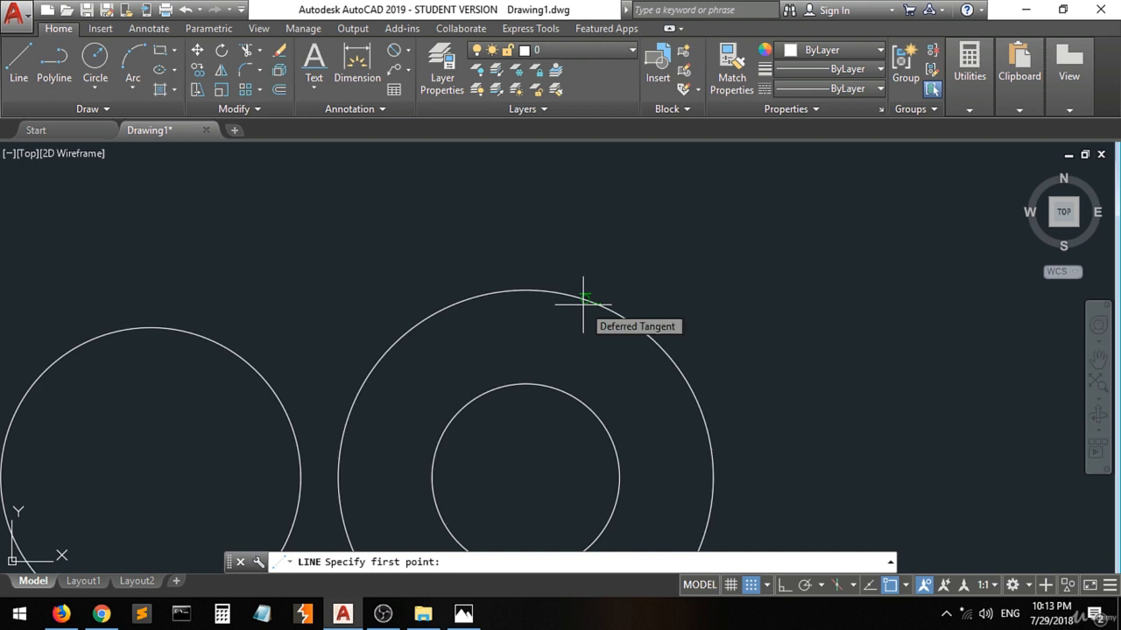
left_click(586, 298)
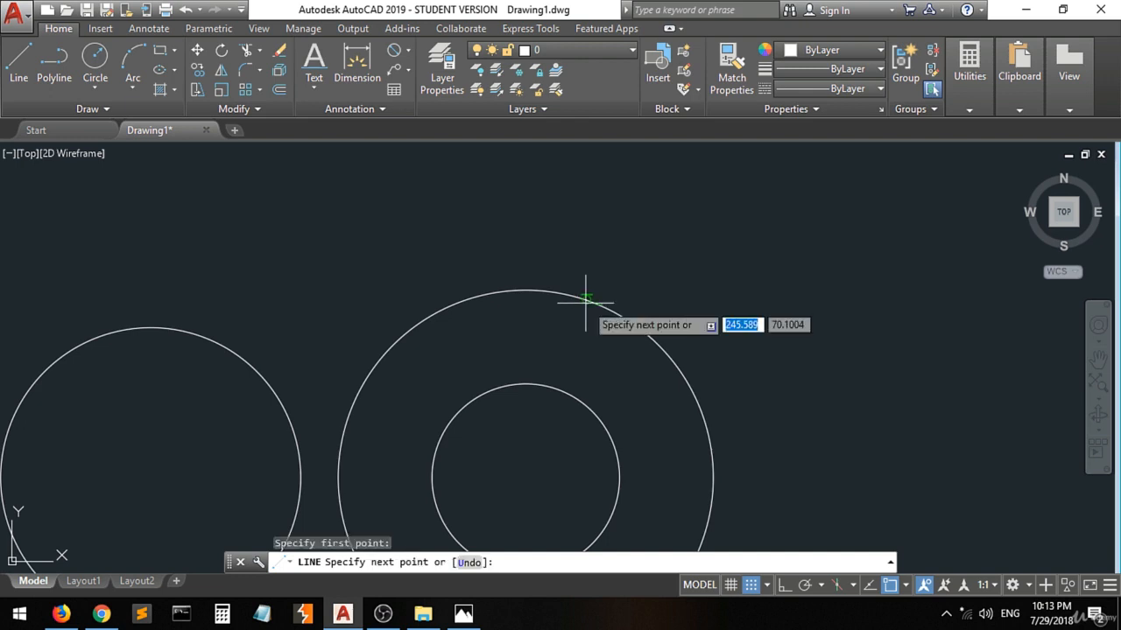
scroll(587, 303, "down", 4)
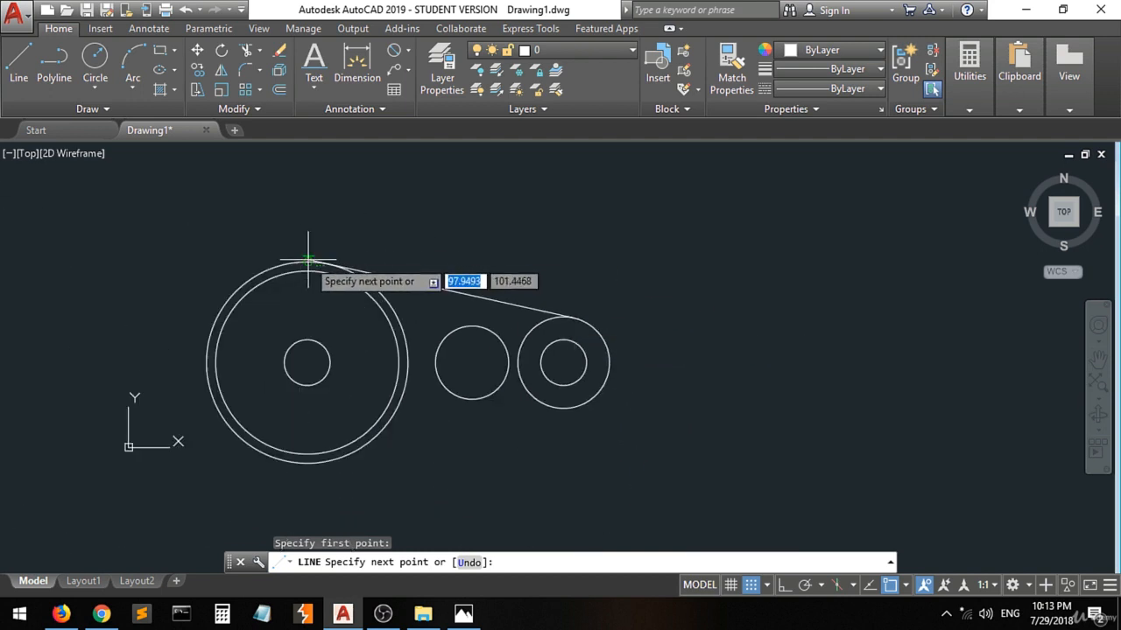
left_click(308, 260)
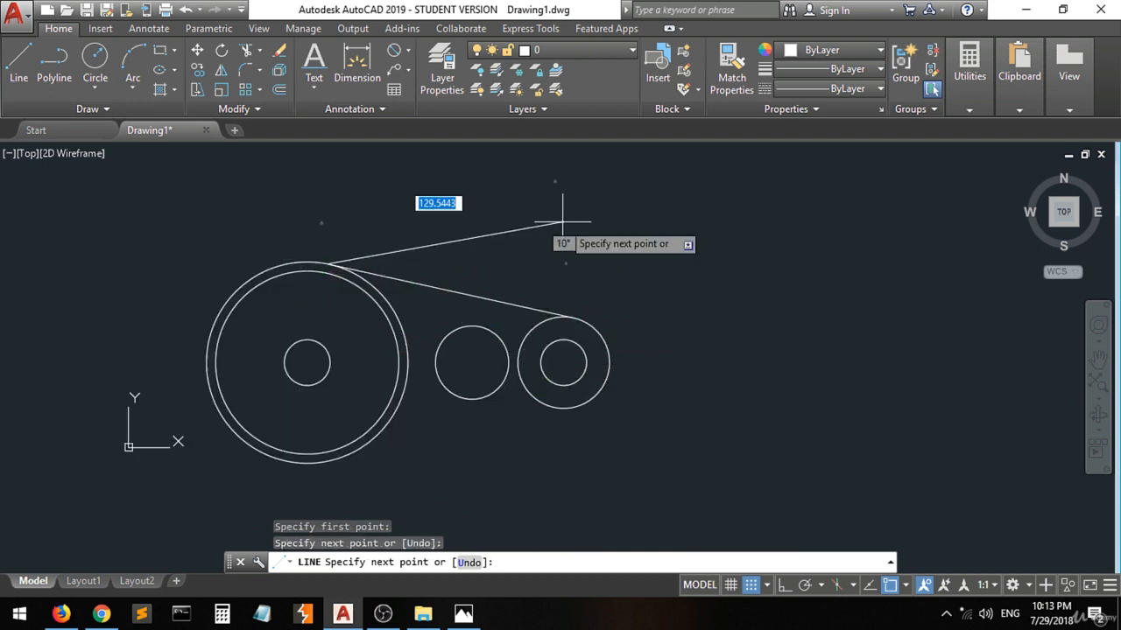
key("Return")
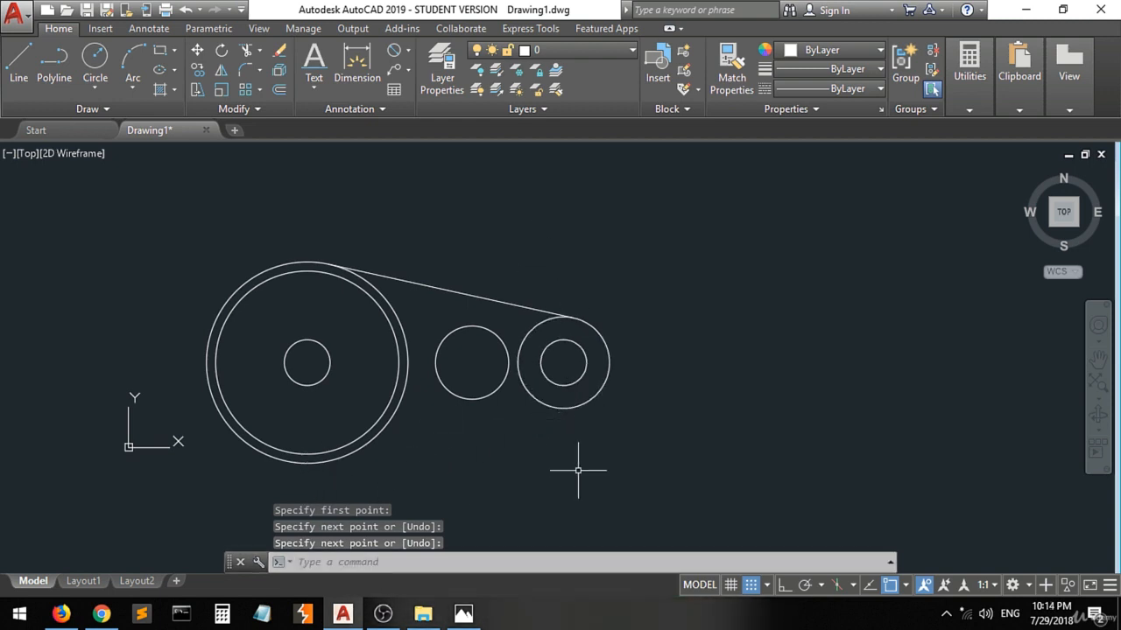
Draw the lower tangent line from the radius 25 circle to the large 110-diameter circle.
type("l")
key("Return")
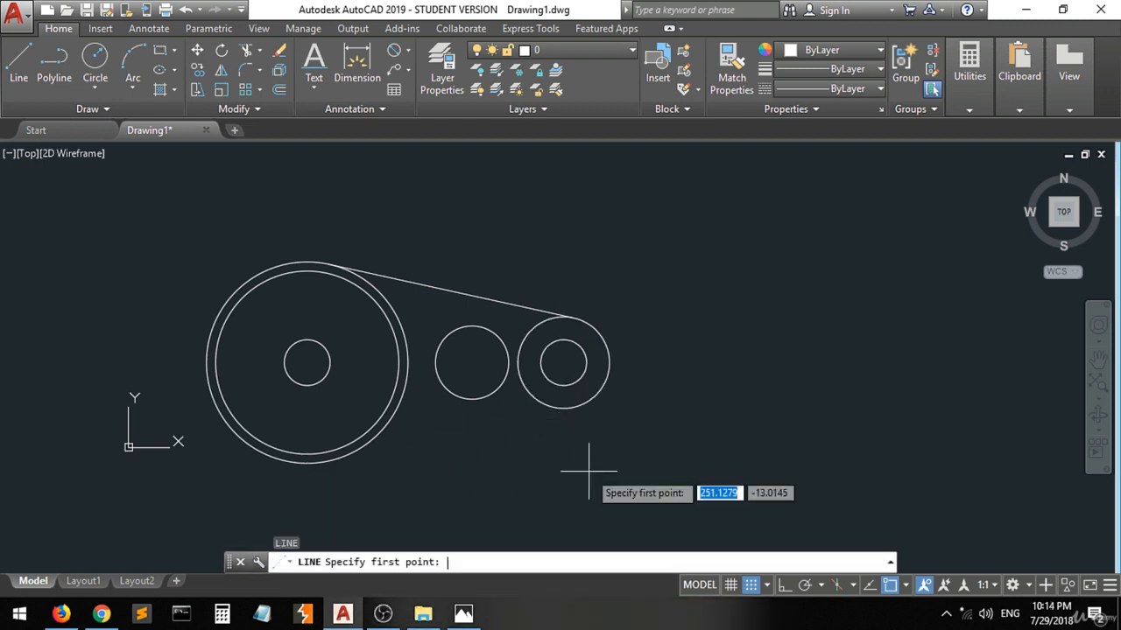
left_click(575, 405)
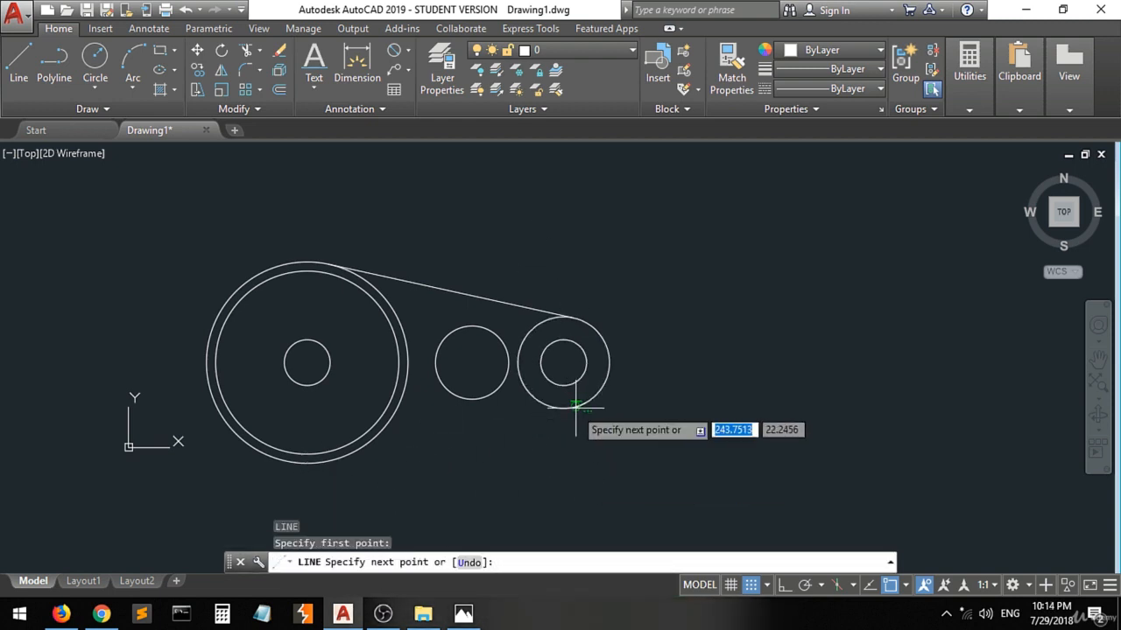
left_click(310, 454)
key("Escape")
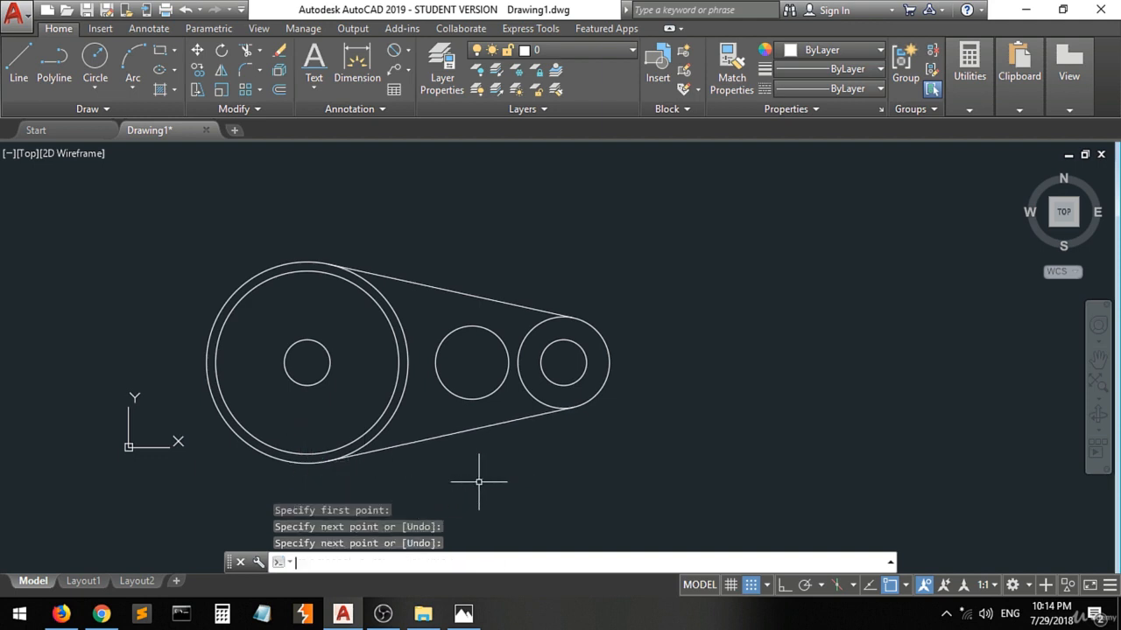
Switch to the 3.jpg reference in Photos and ink a mark on each of the two outer tangent edges.
left_click(463, 614)
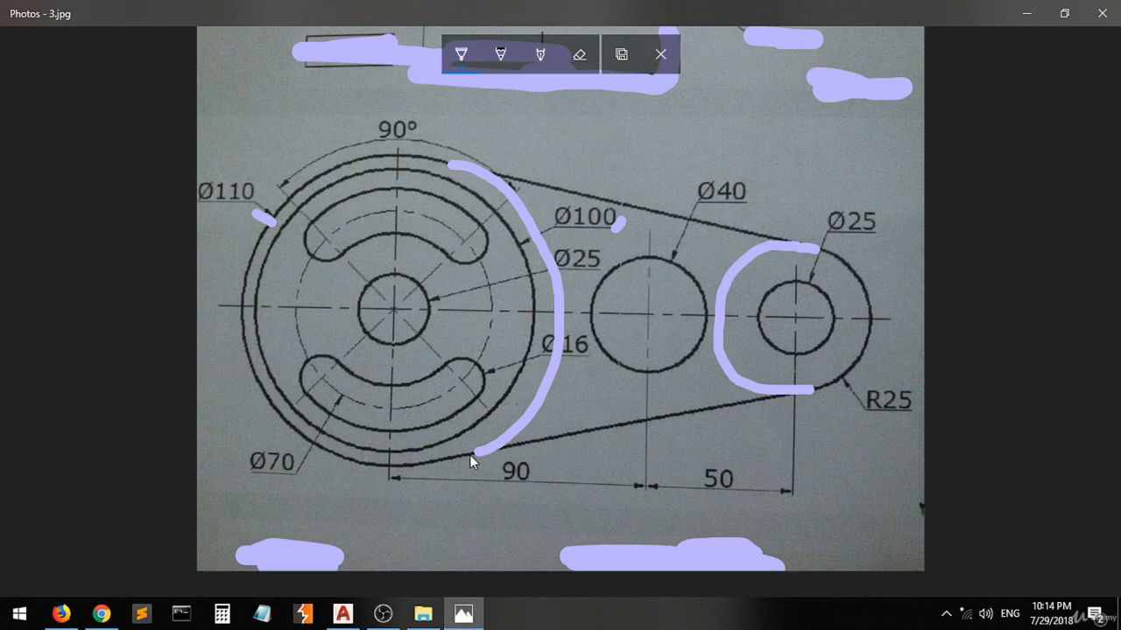
left_click_drag(618, 423, 621, 429)
left_click_drag(666, 202, 659, 215)
Switch to AutoCAD and trim the inner arcs of the radius 25 and 110-diameter circles between the tangent lines.
left_click(463, 613)
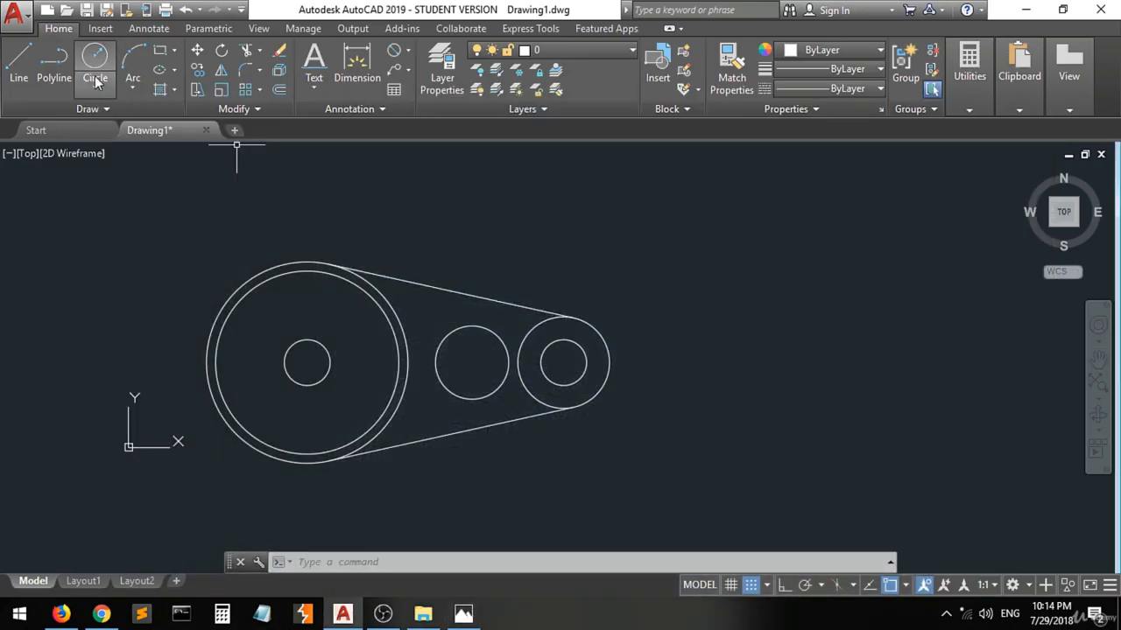
left_click(671, 250)
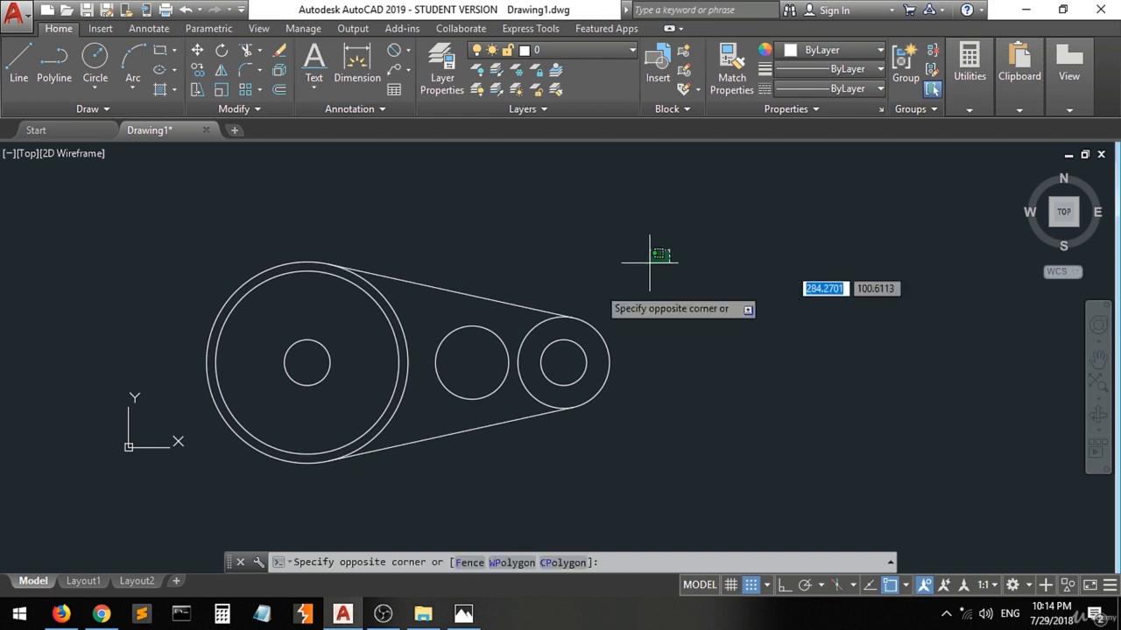
left_click(212, 486)
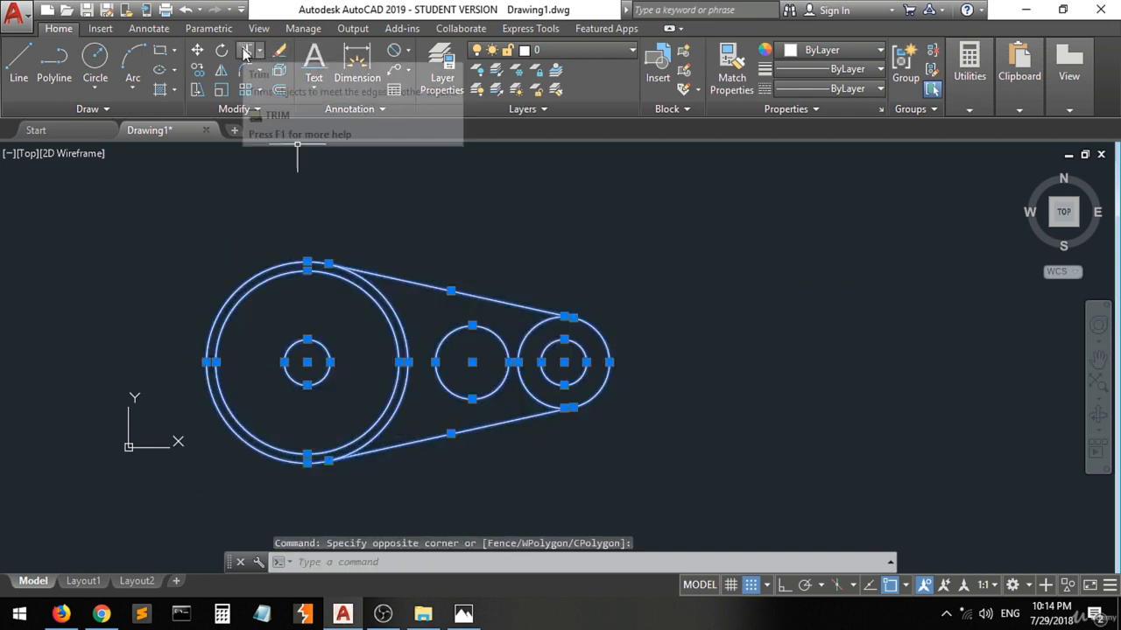
left_click(244, 53)
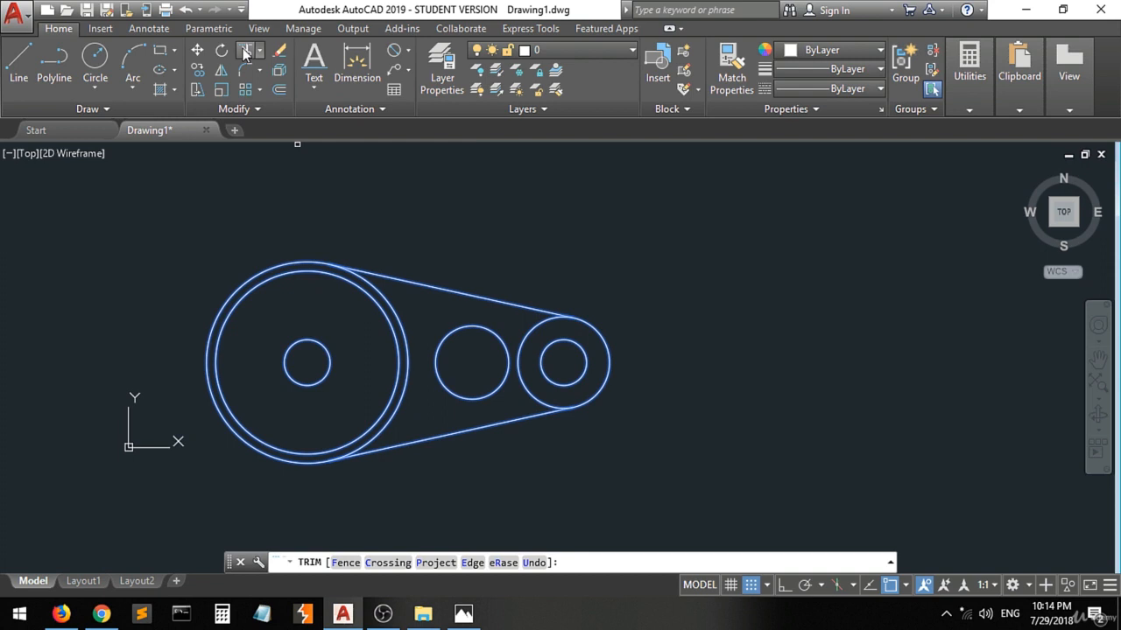
left_click(531, 326)
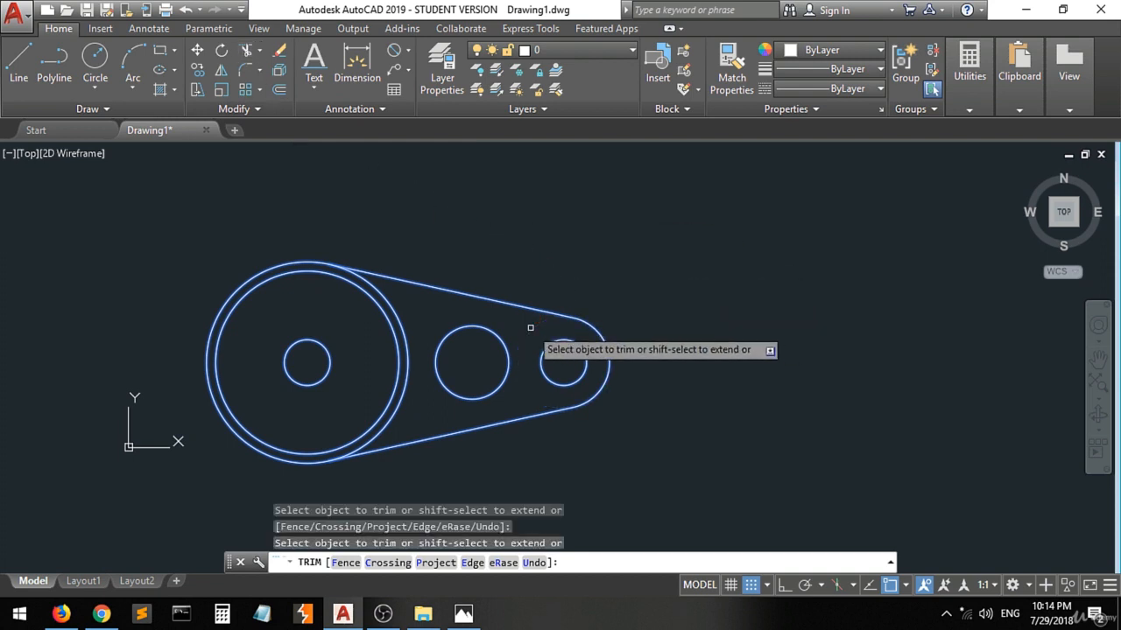
left_click(399, 314)
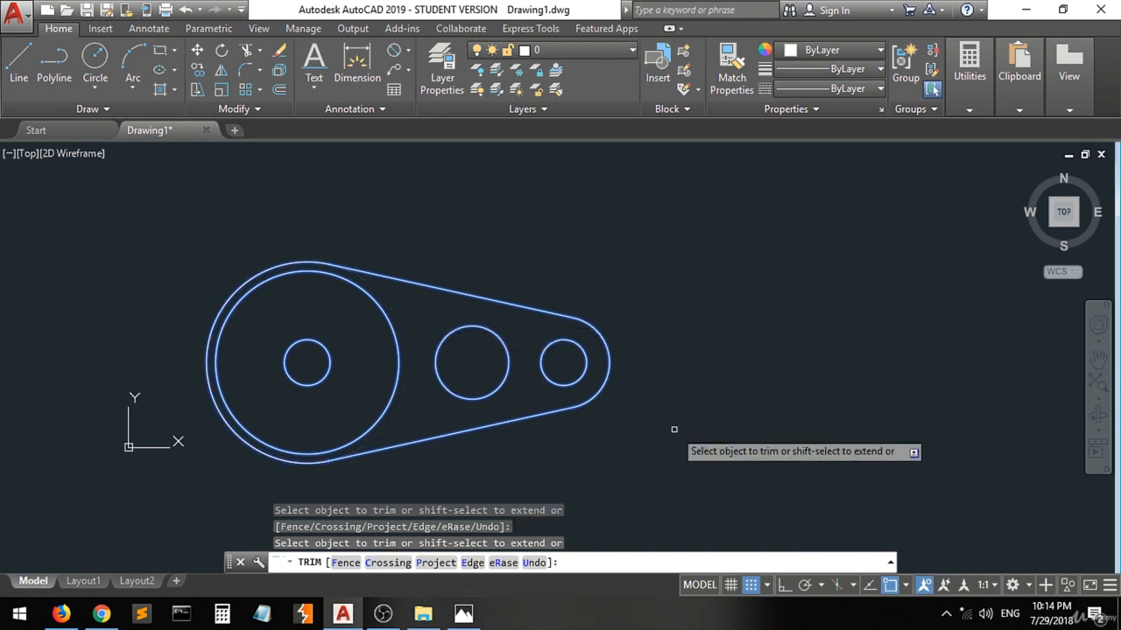
key("Return")
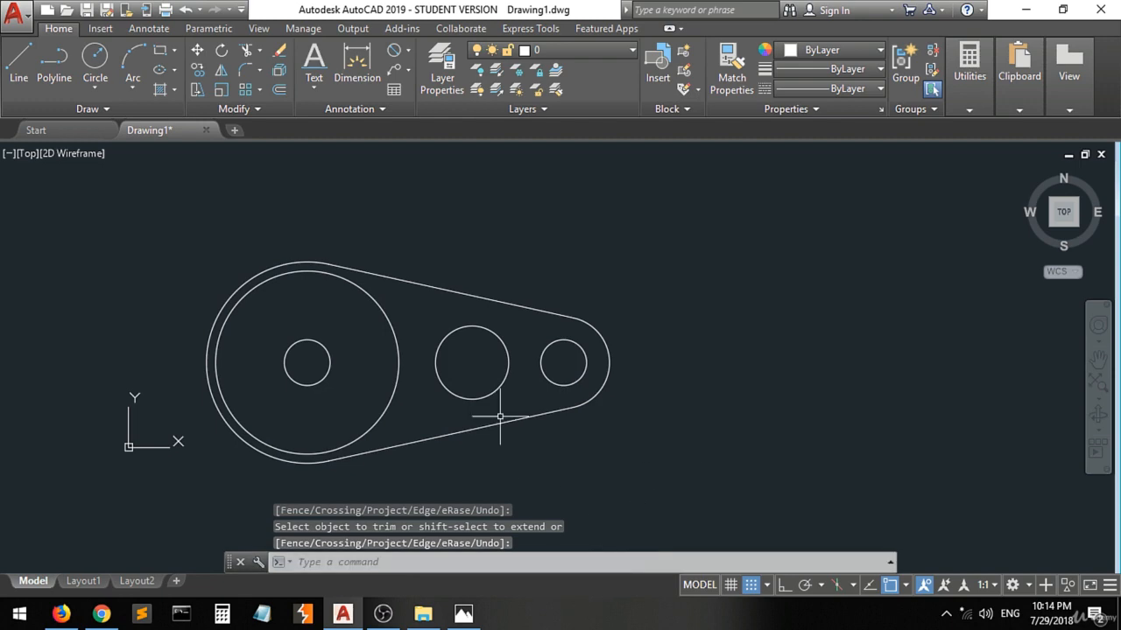
On the reference image in Photos, ink the missing inner arcs of the Ø16 circles at the four curved slot ends.
left_click(463, 614)
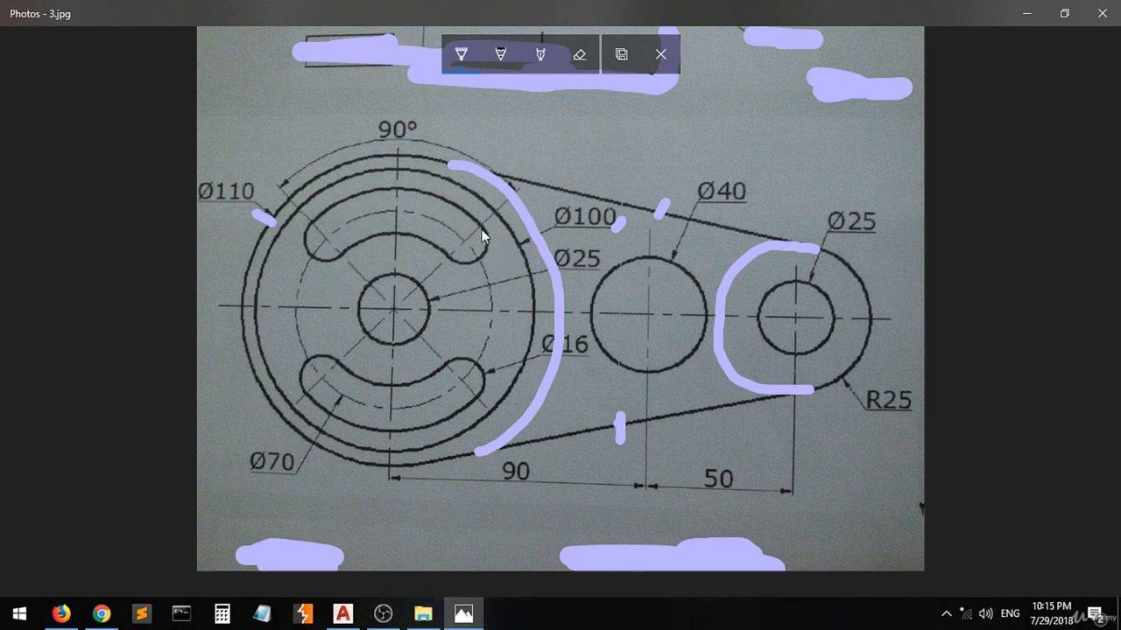
left_click_drag(439, 226, 451, 252)
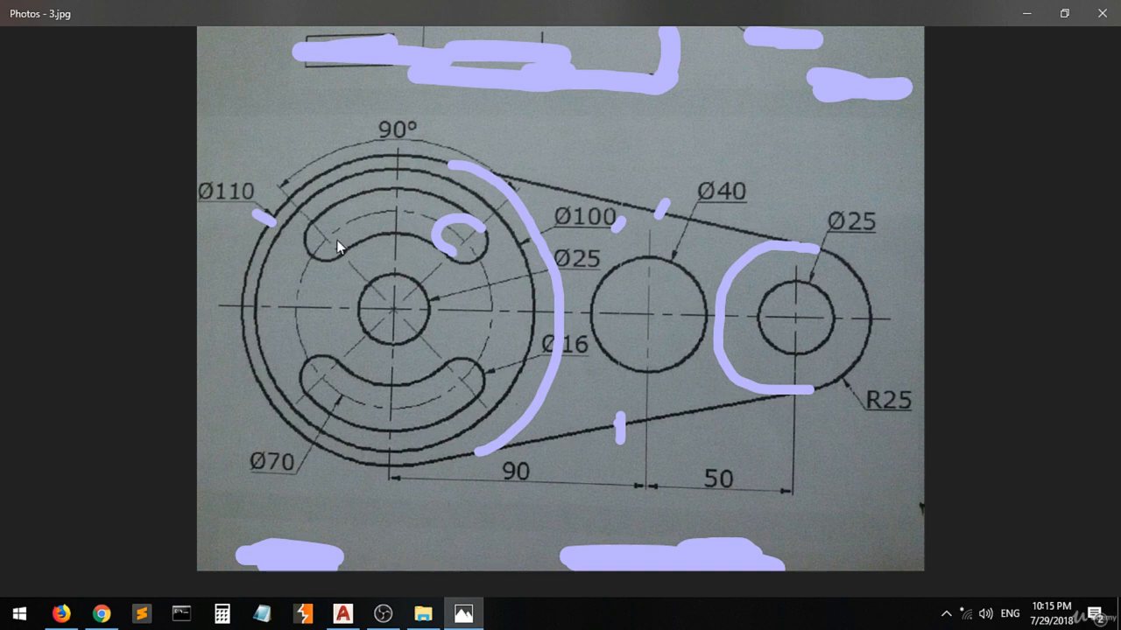
left_click_drag(335, 251, 352, 231)
left_click_drag(441, 361, 455, 401)
left_click_drag(335, 358, 343, 370)
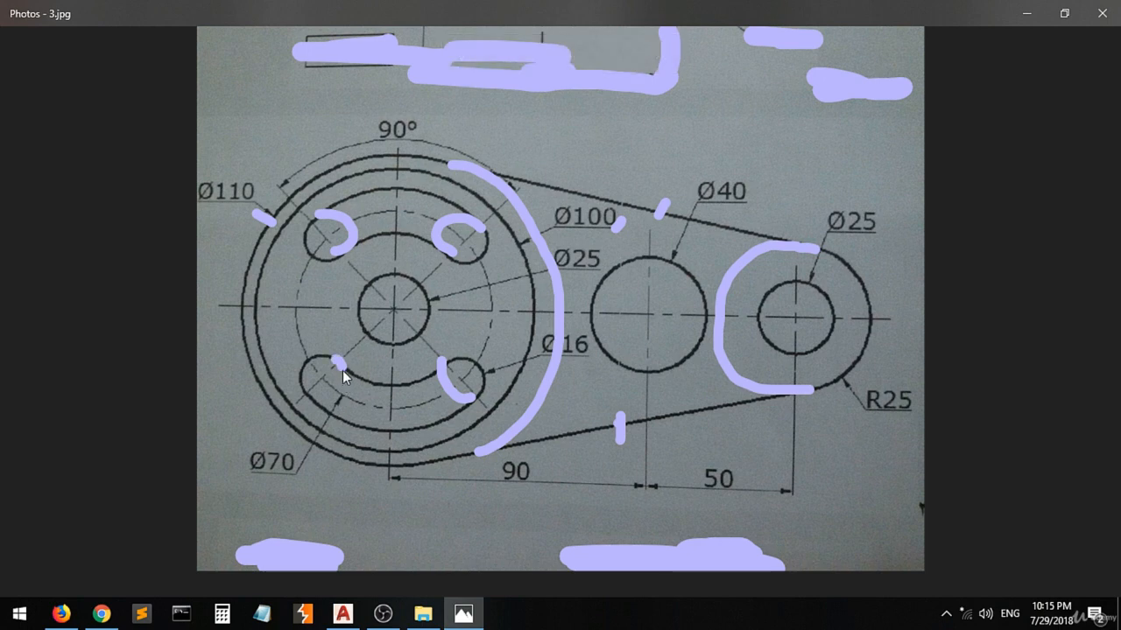
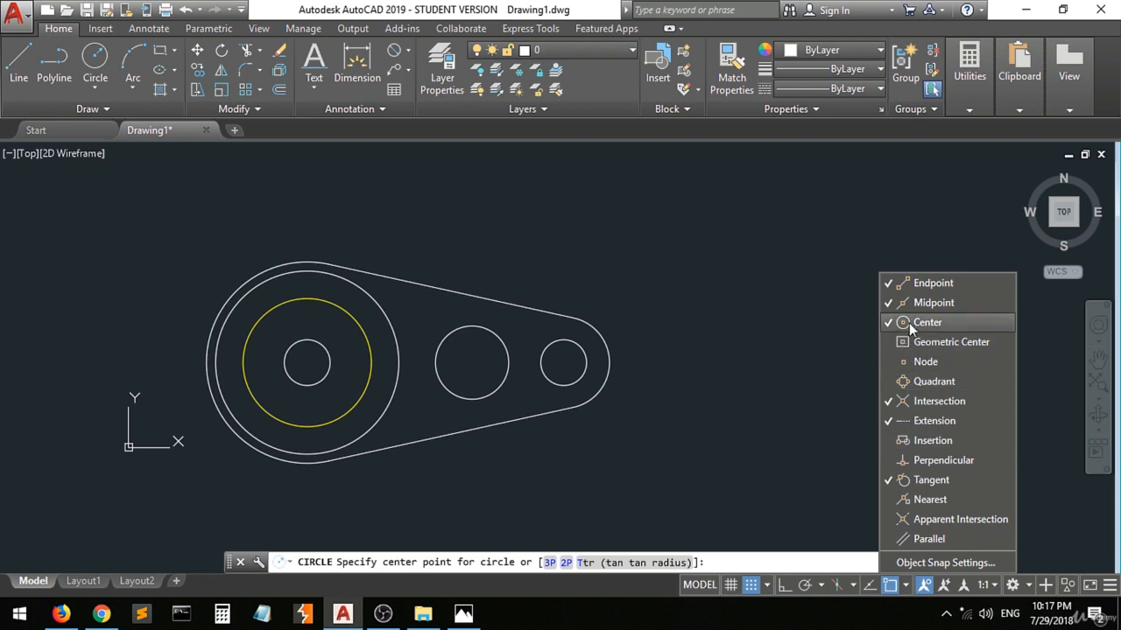
With Quadrant snap turned on and Tangent snap turned off, draw a 78-diameter circle centred on the yellow circle.
left_click(926, 382)
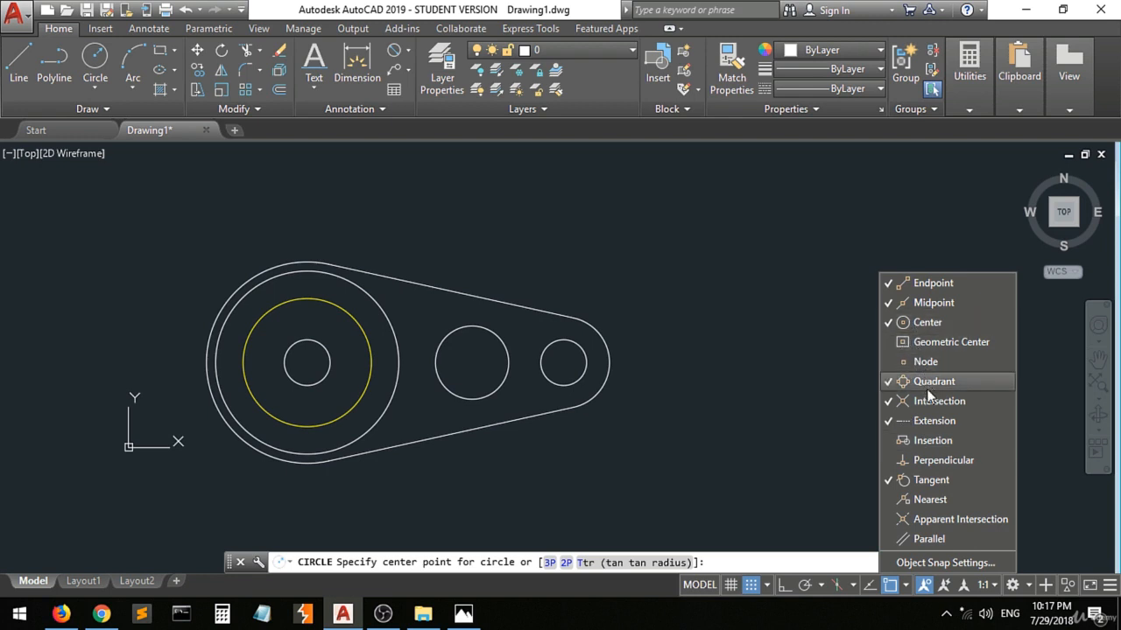
left_click(931, 481)
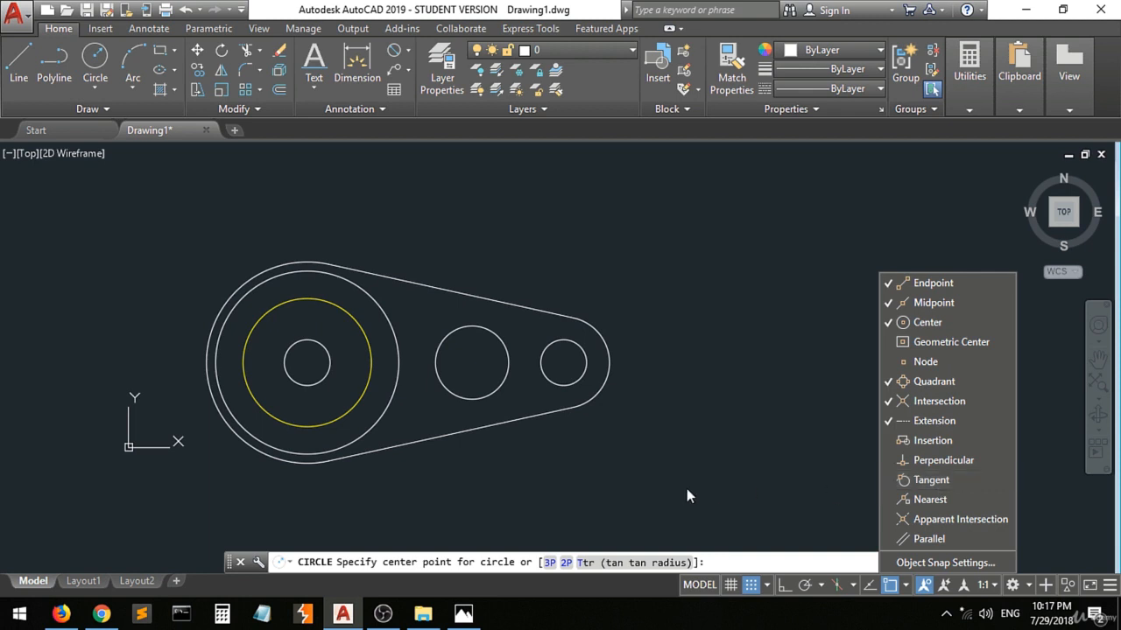
left_click(307, 362)
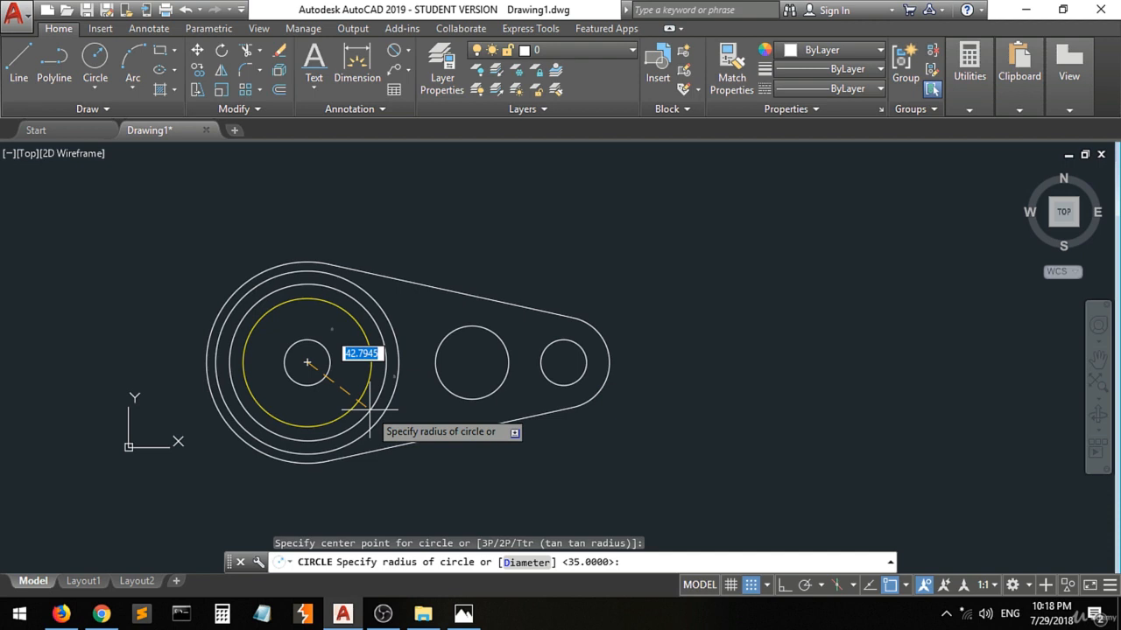
type("d")
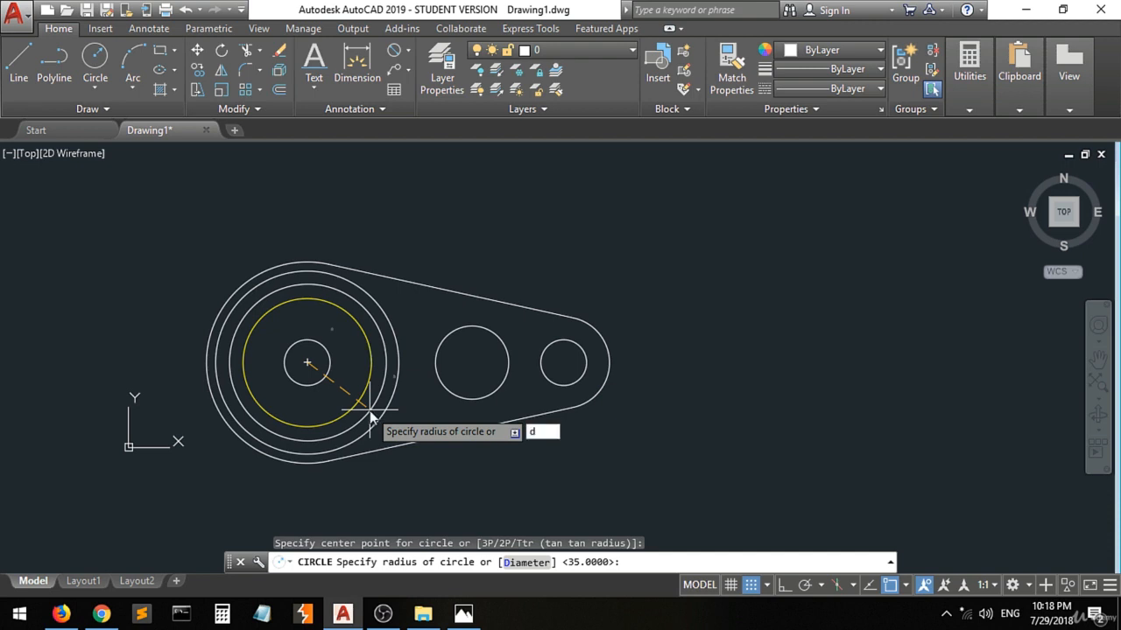
key("Return")
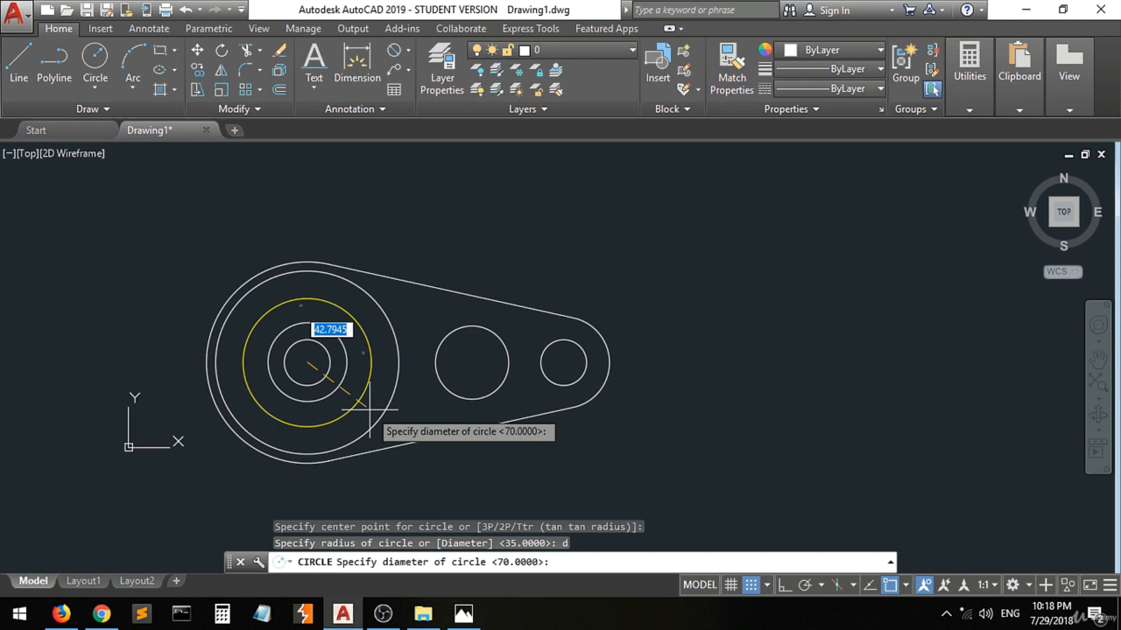
type("78")
key("Return")
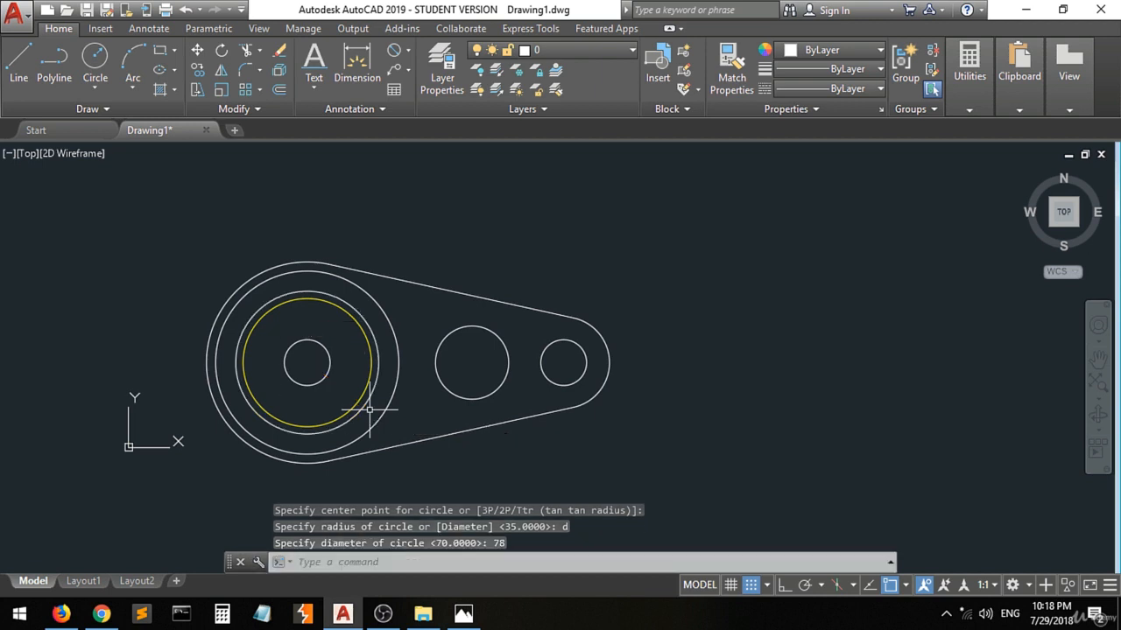
Draw a 62-diameter circle concentric with the yellow circle, inside it.
key("Return")
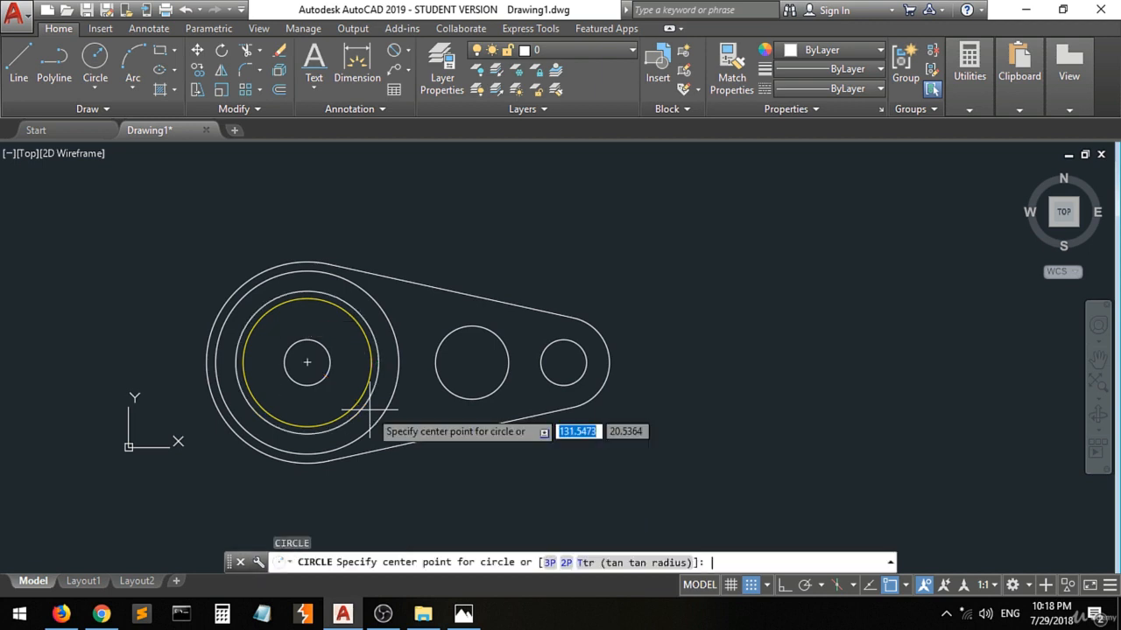
left_click(307, 361)
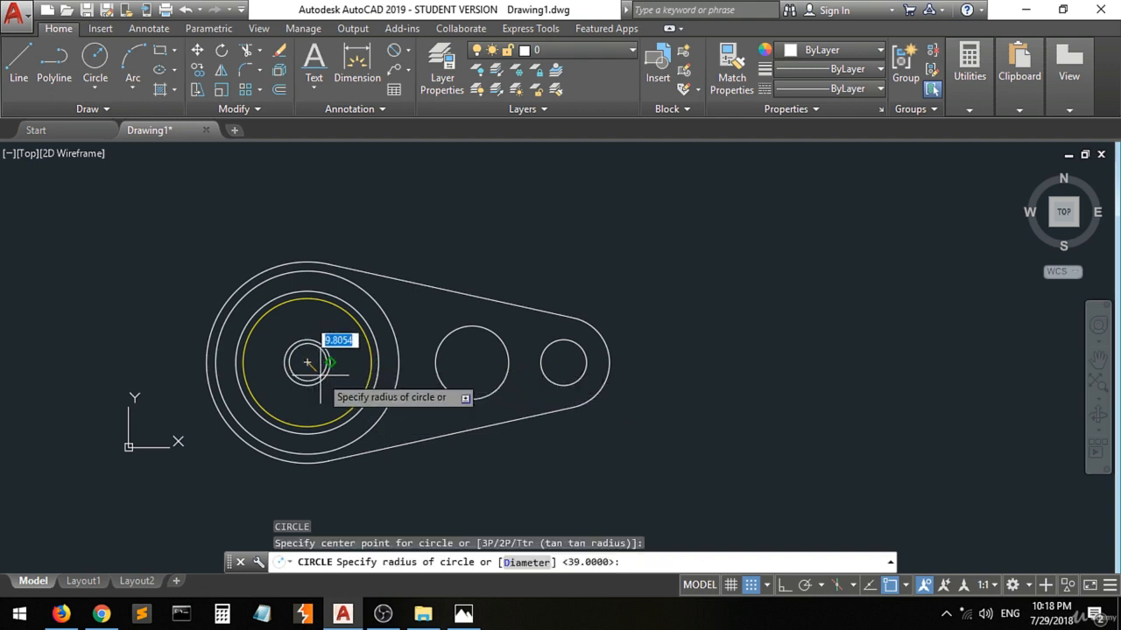
type("d")
key("Return")
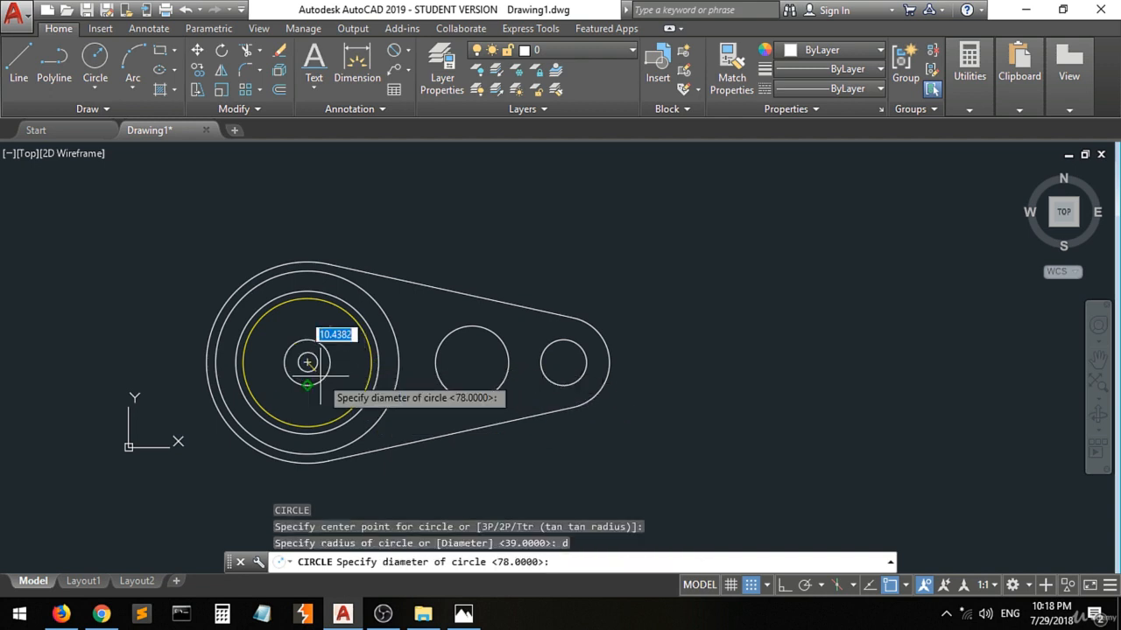
type("62")
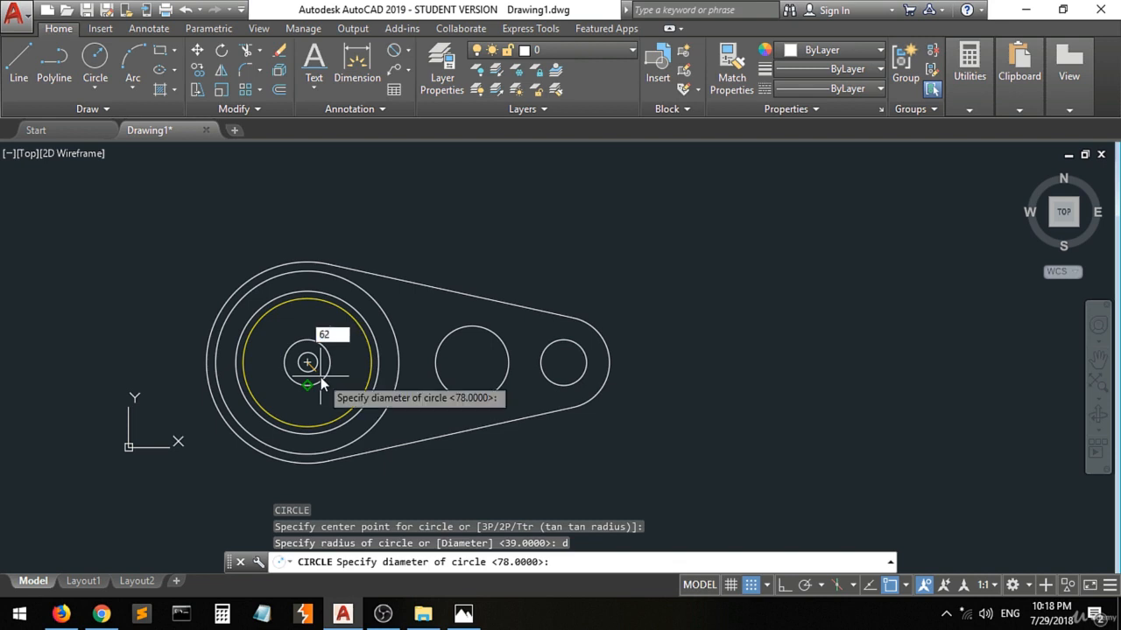
key("Return")
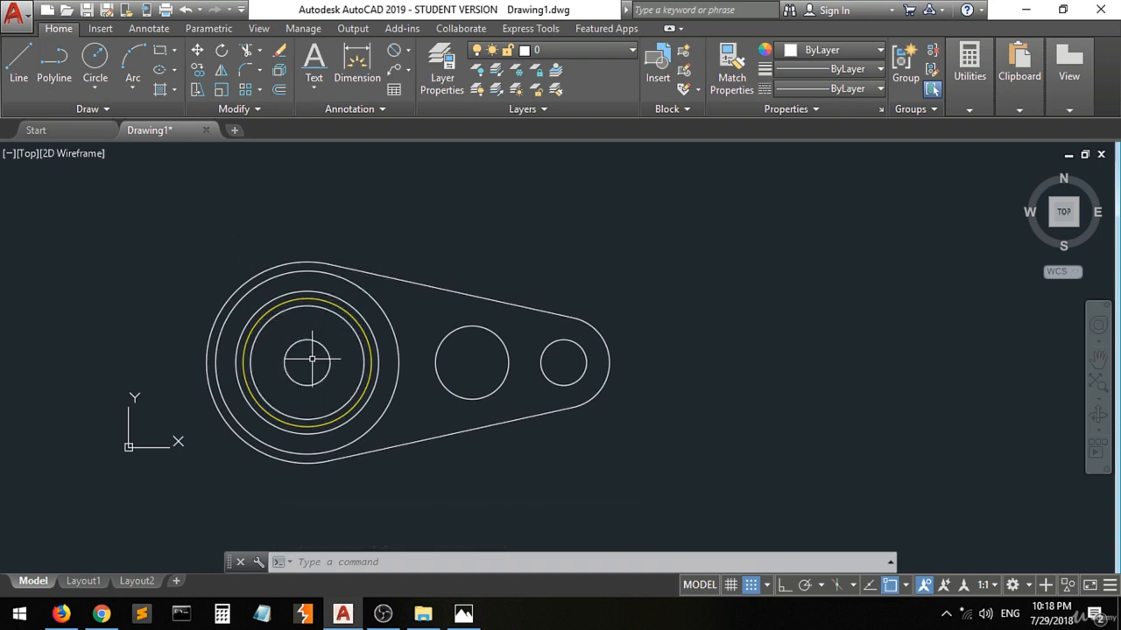
scroll(299, 378, "up", 2)
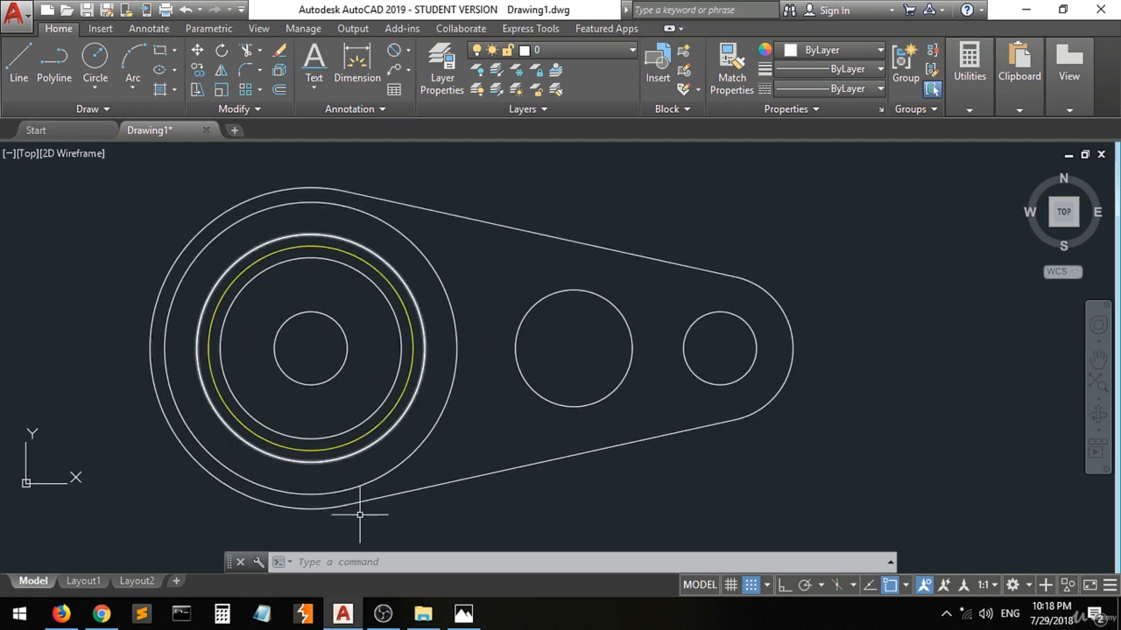
Switch to the 3.jpg reference in Photos and ink dots on the centre of the large circles and on both upper slot end centres.
left_click(463, 614)
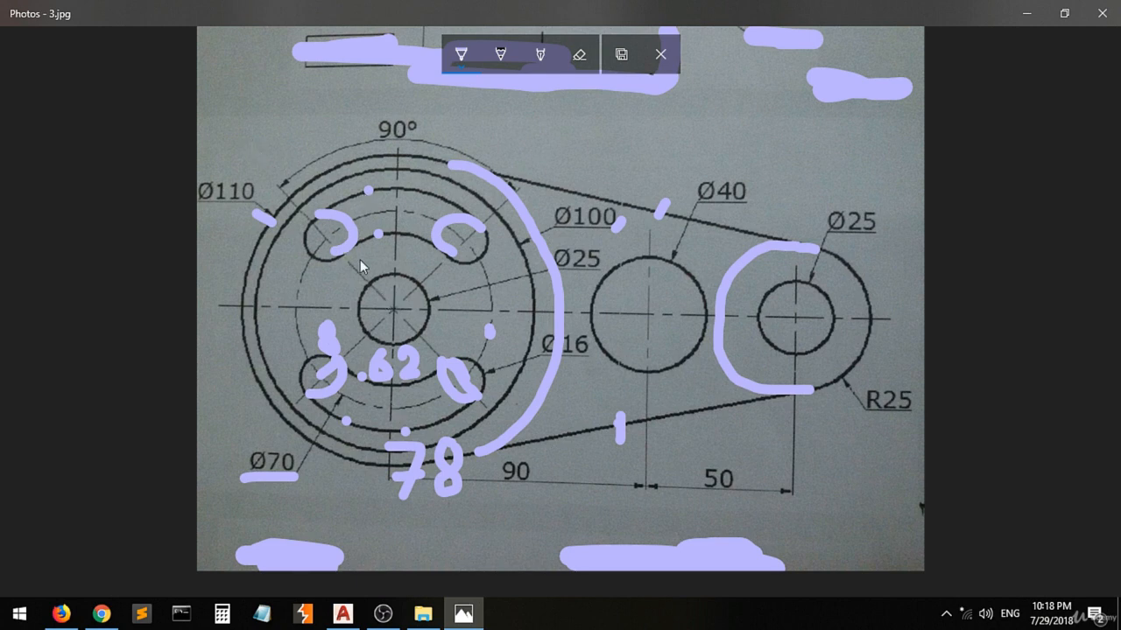
left_click(392, 310)
left_click(326, 239)
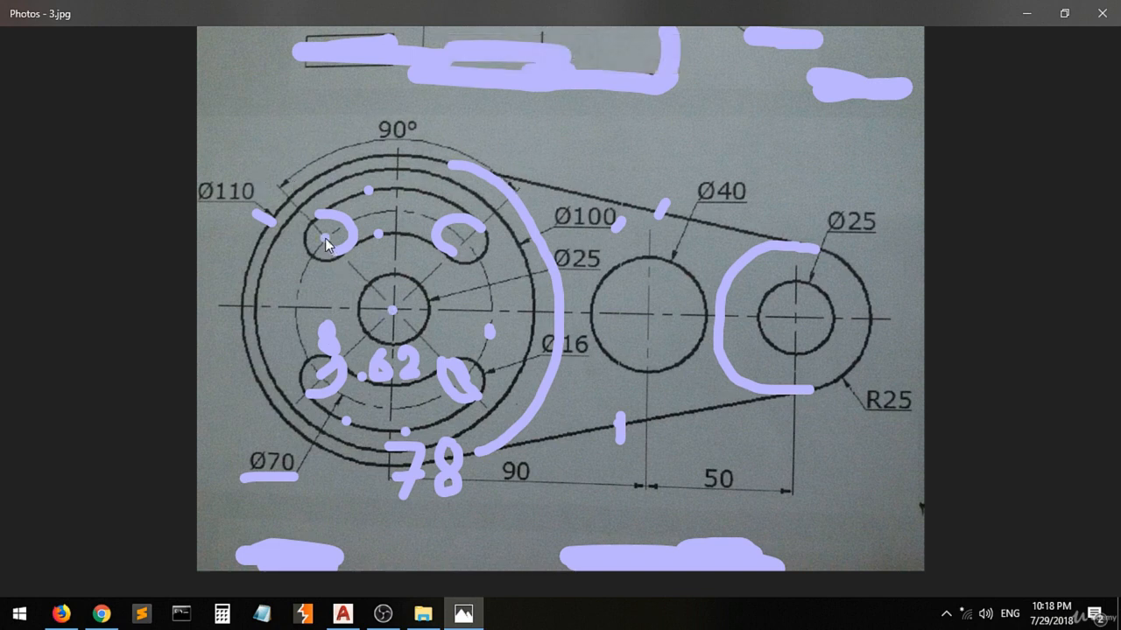
left_click(466, 241)
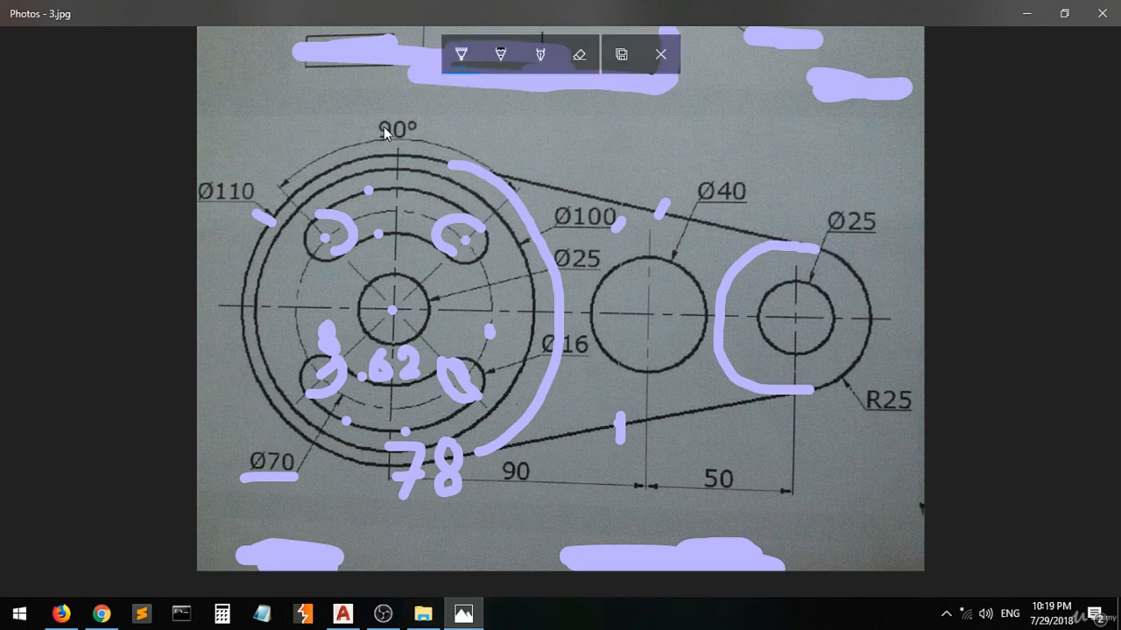
Erase all ink from the reference image.
left_click(579, 56)
left_click(579, 57)
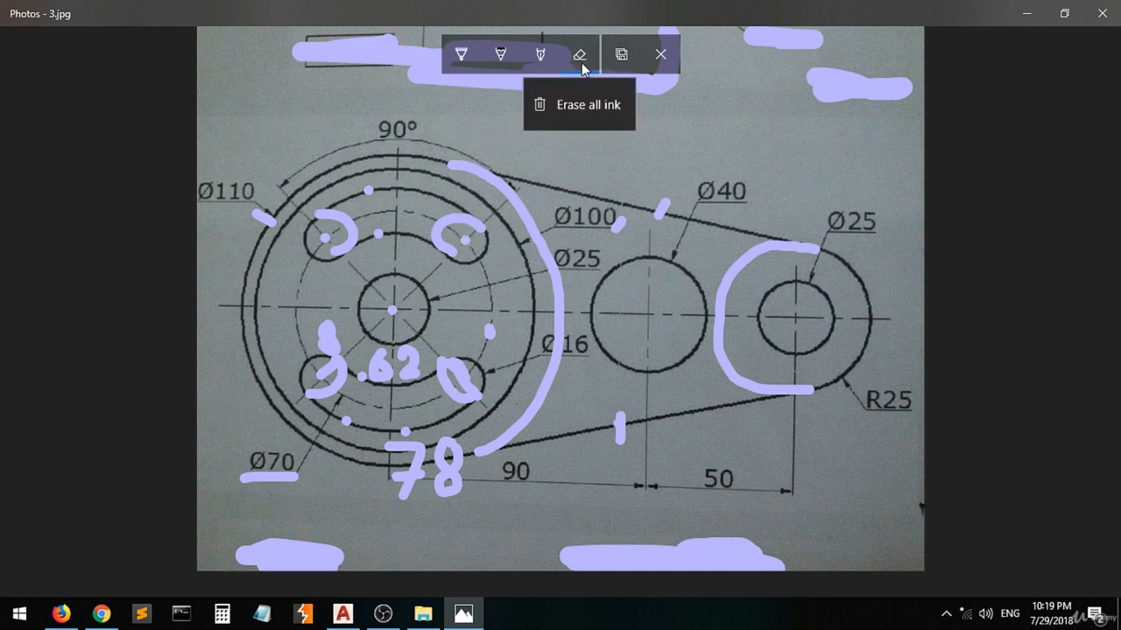
left_click(572, 106)
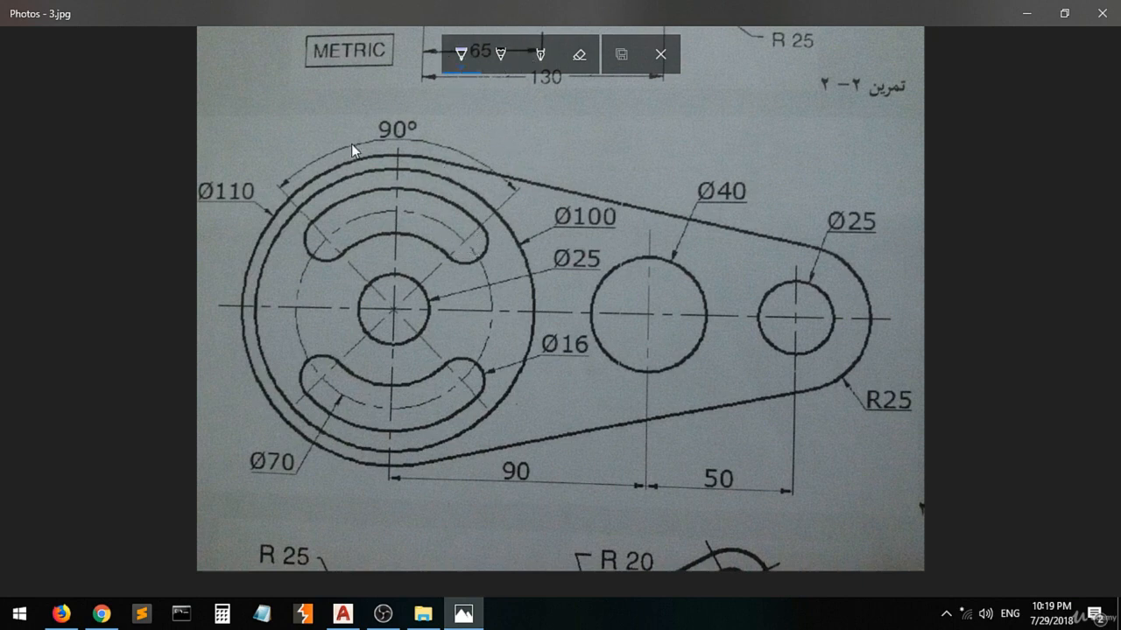
Ink dots on the two upper slot end centres and an angle arc labelled 45 beside the inner Ø25 circle.
left_click(464, 240)
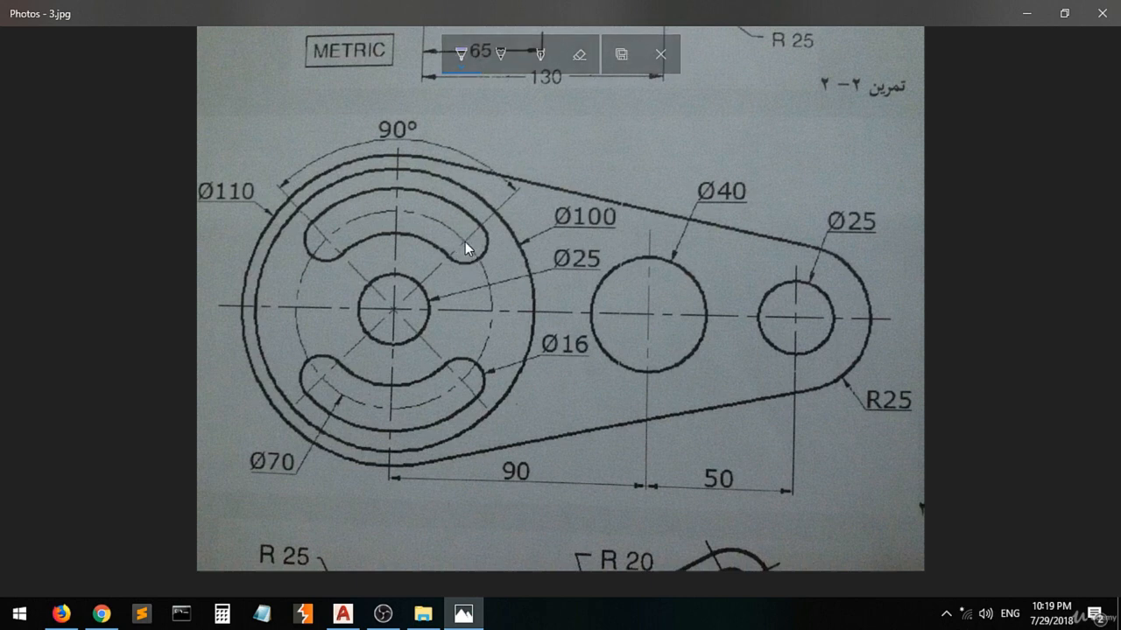
left_click(325, 237)
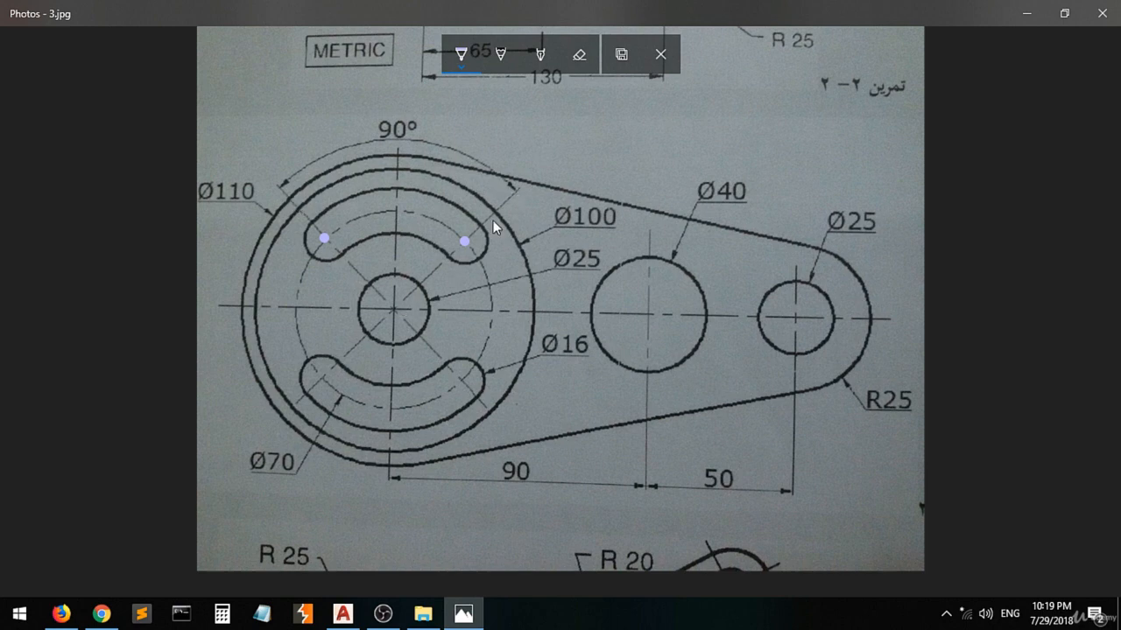
mouse_move(434, 269)
left_mouse_down()
mouse_move(457, 303)
mouse_move(473, 285)
left_mouse_up()
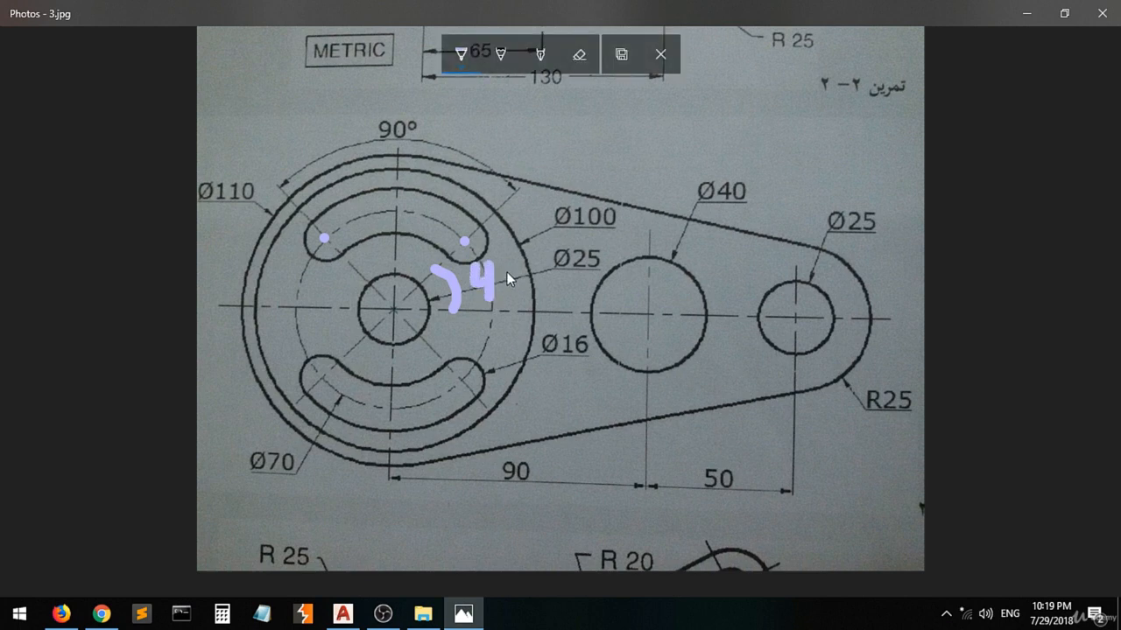
mouse_move(509, 261)
left_mouse_down()
mouse_move(502, 278)
mouse_move(520, 294)
left_mouse_up()
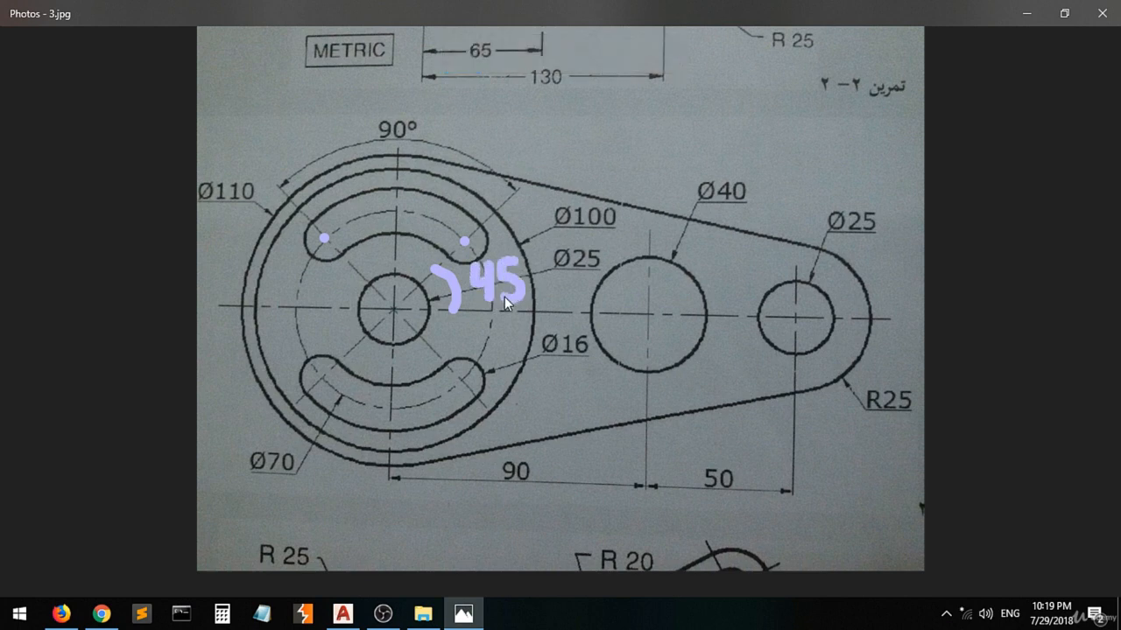
Switch to AutoCAD and draw a line 100 long at 45° from the common centre of the concentric circles.
left_click(342, 614)
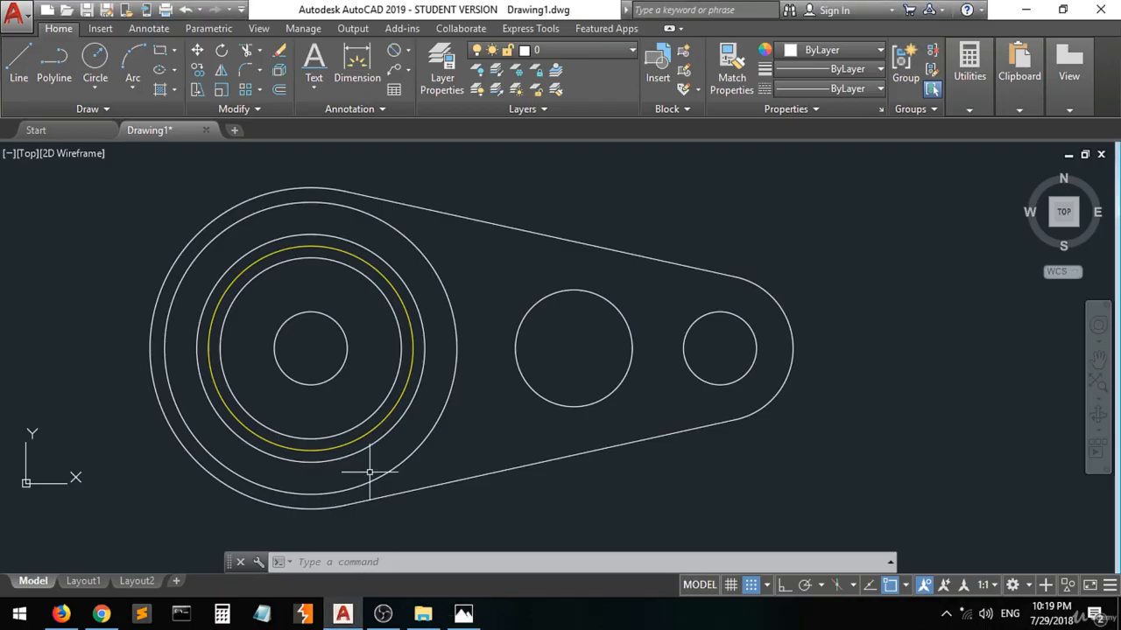
left_click(413, 348)
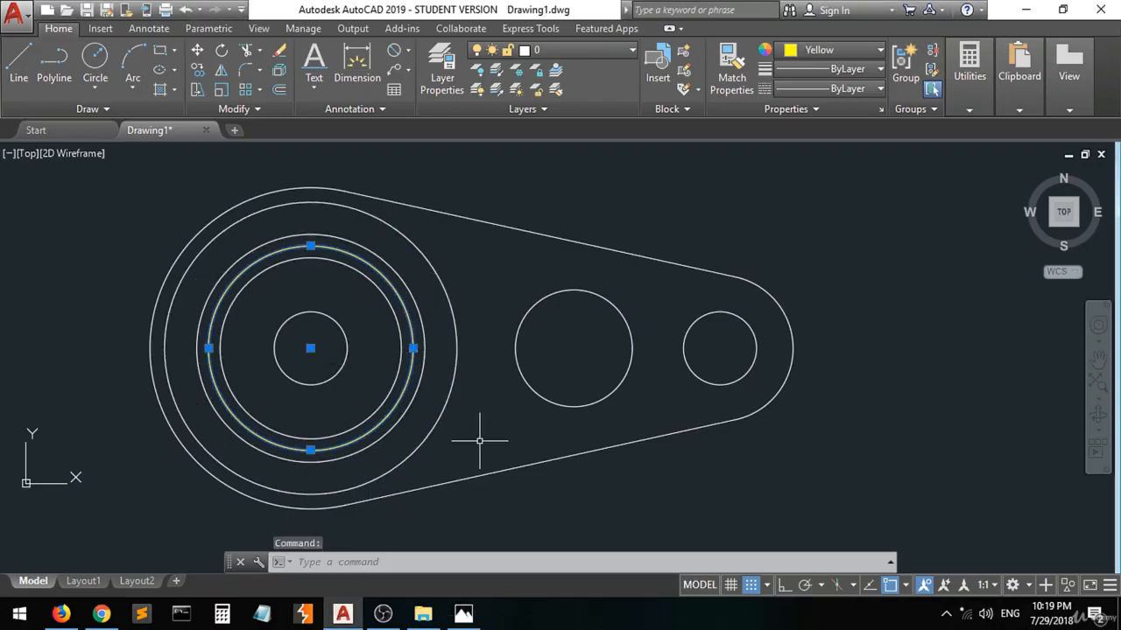
key("Escape")
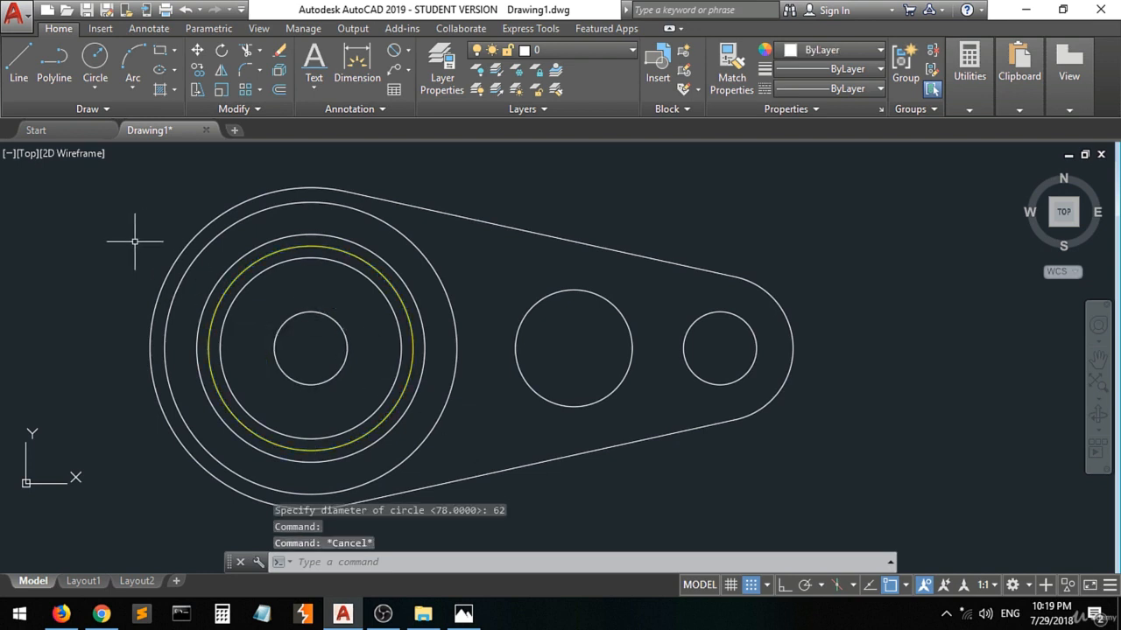
left_click(21, 70)
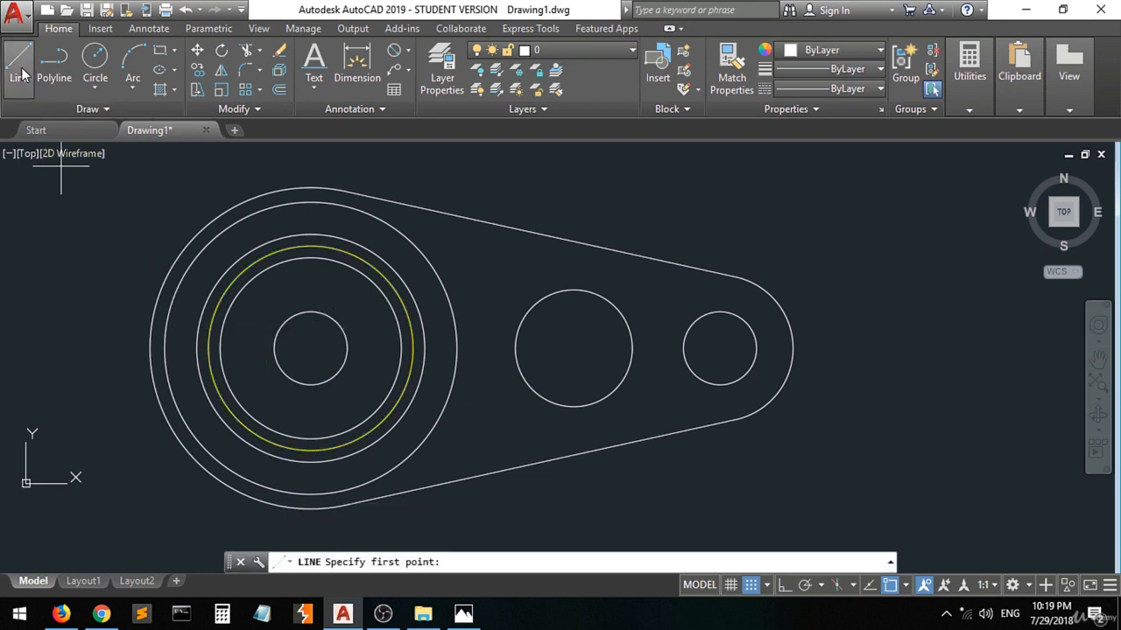
left_click(309, 349)
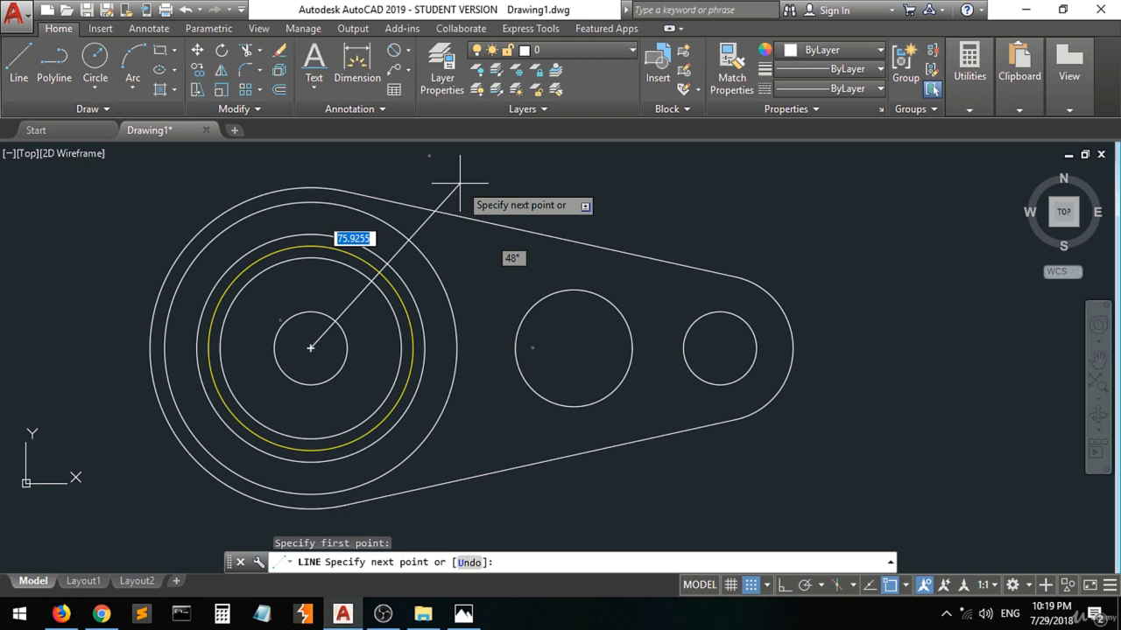
type("@100")
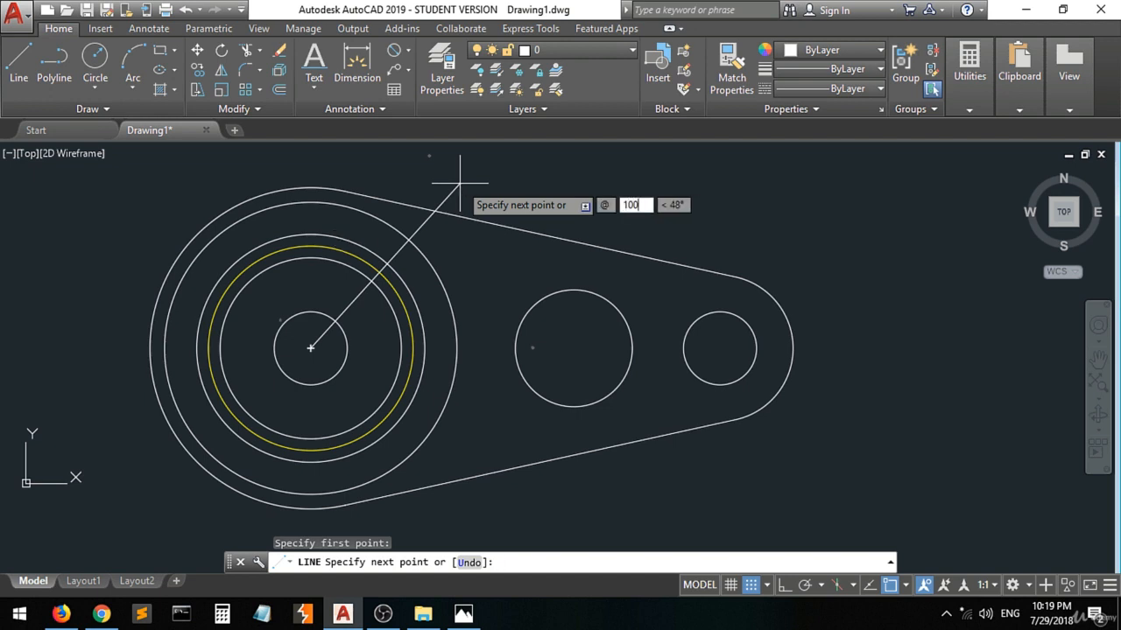
key("Tab")
type("45")
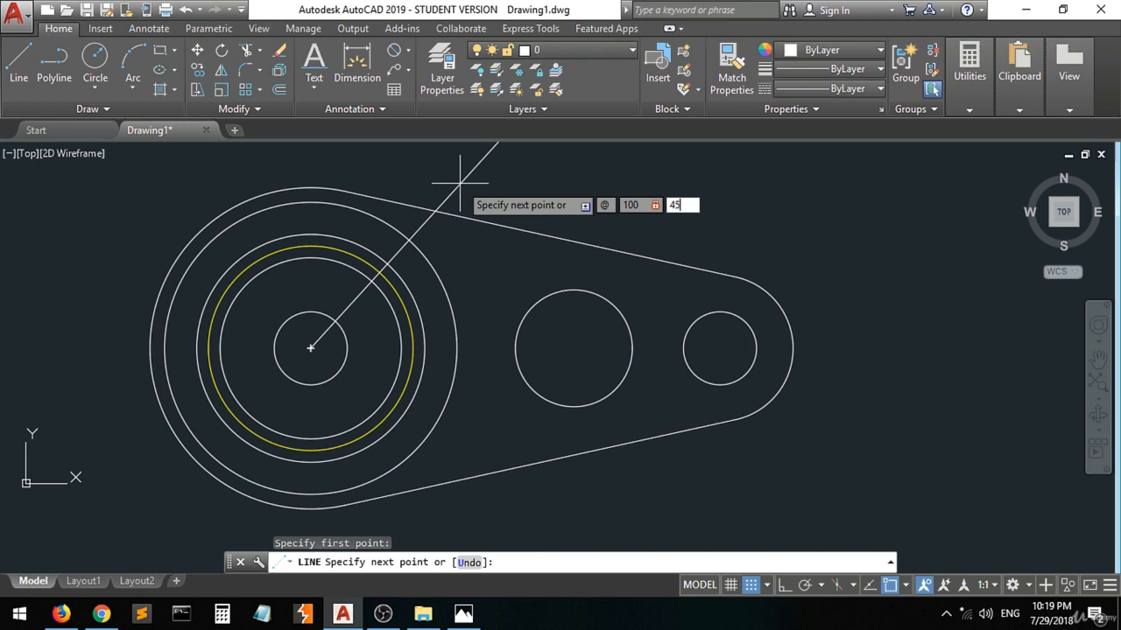
key("Return")
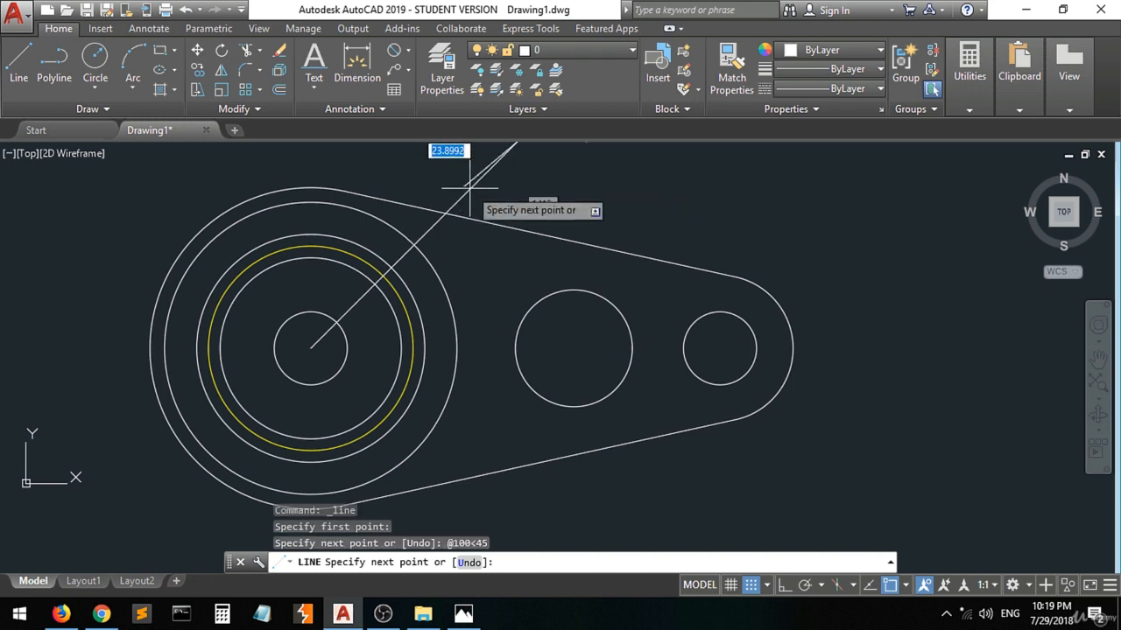
scroll(516, 210, "down", 2)
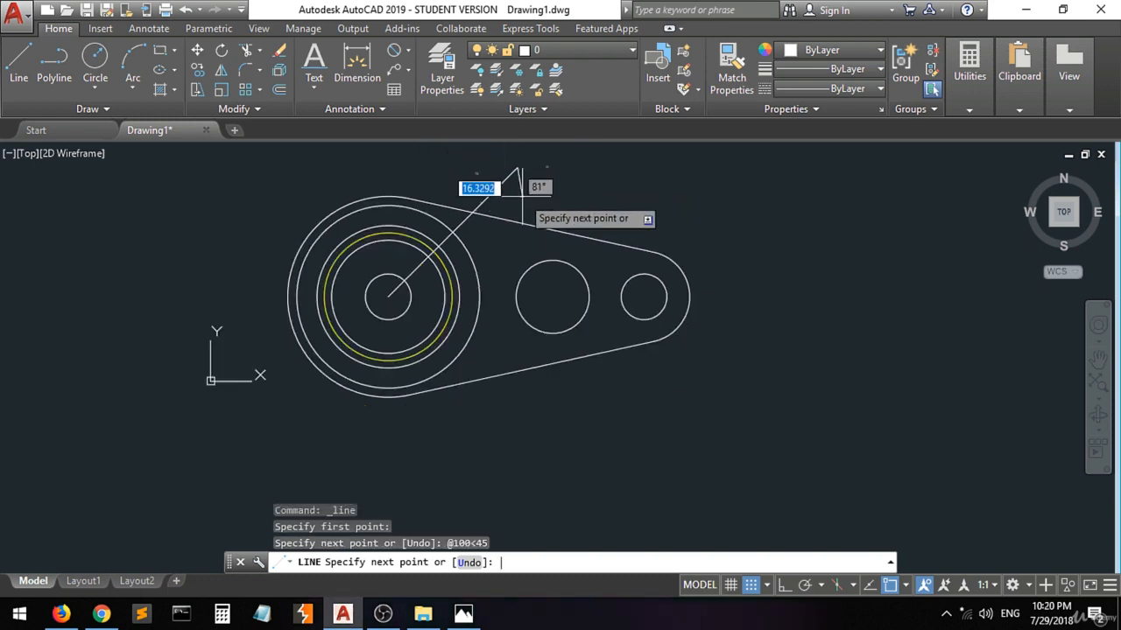
key("Return")
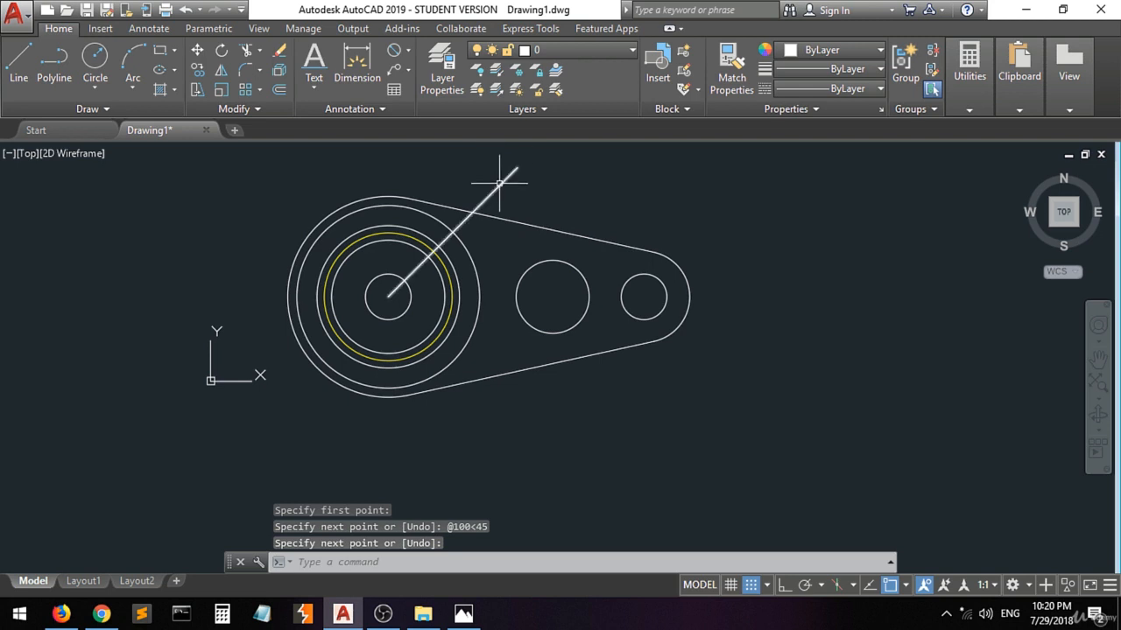
Start a line from the common centre of the concentric circles and try to enter 45+90 for its relative end point.
left_click(19, 61)
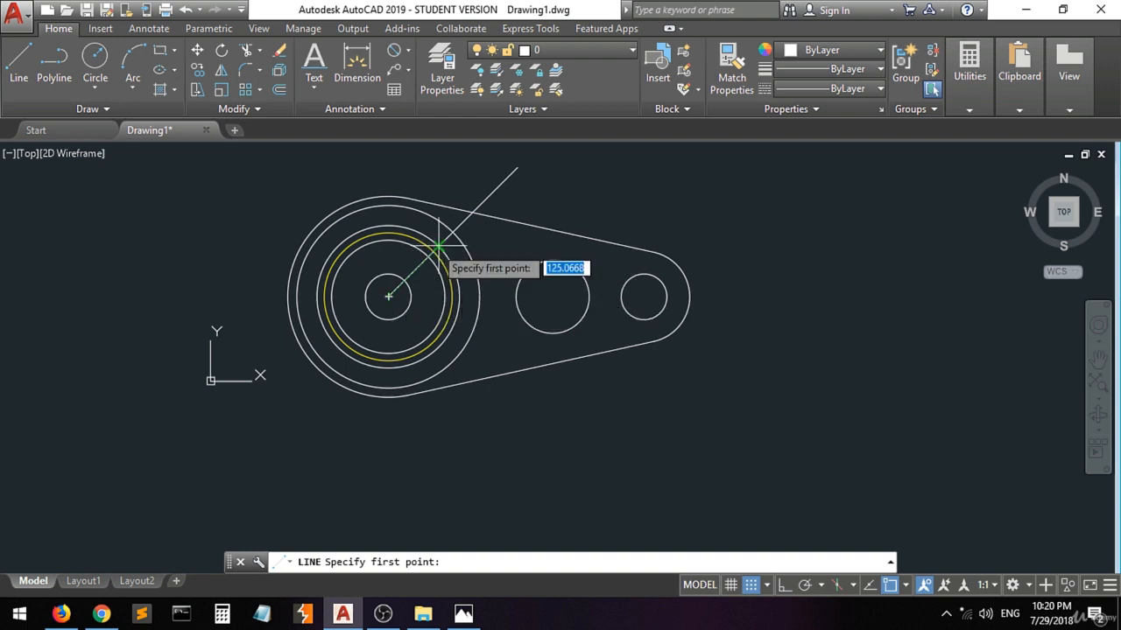
left_click(387, 297)
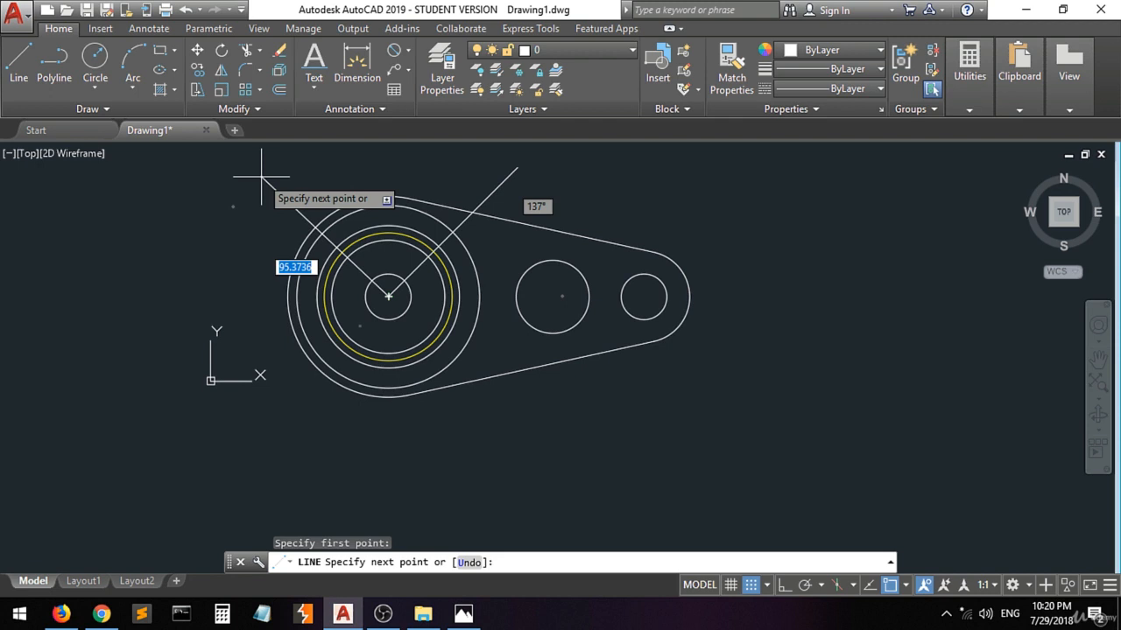
type("@")
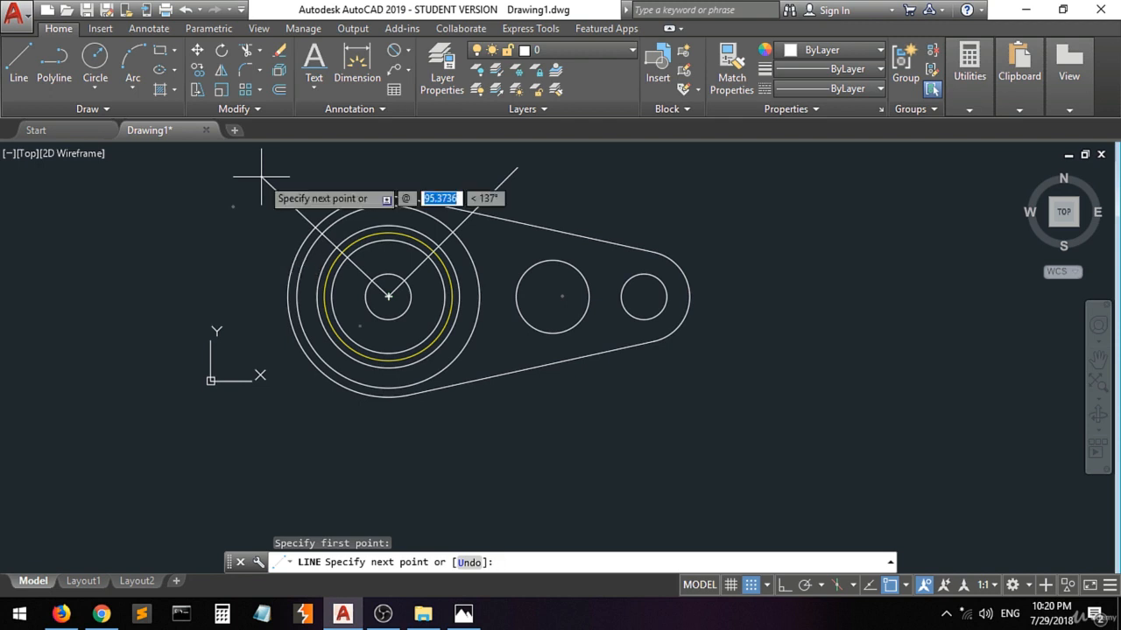
type("45")
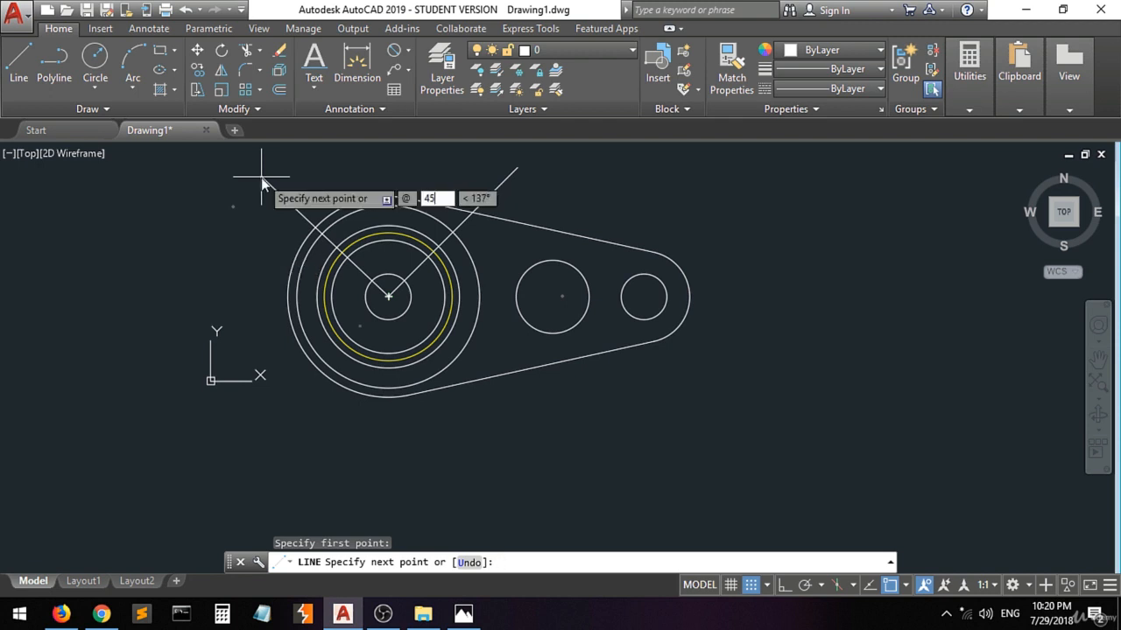
type("+90")
type("<")
key("BackSpace")
Switch to Calculator, add 45 and 90, and return to AutoCAD.
left_click(221, 610)
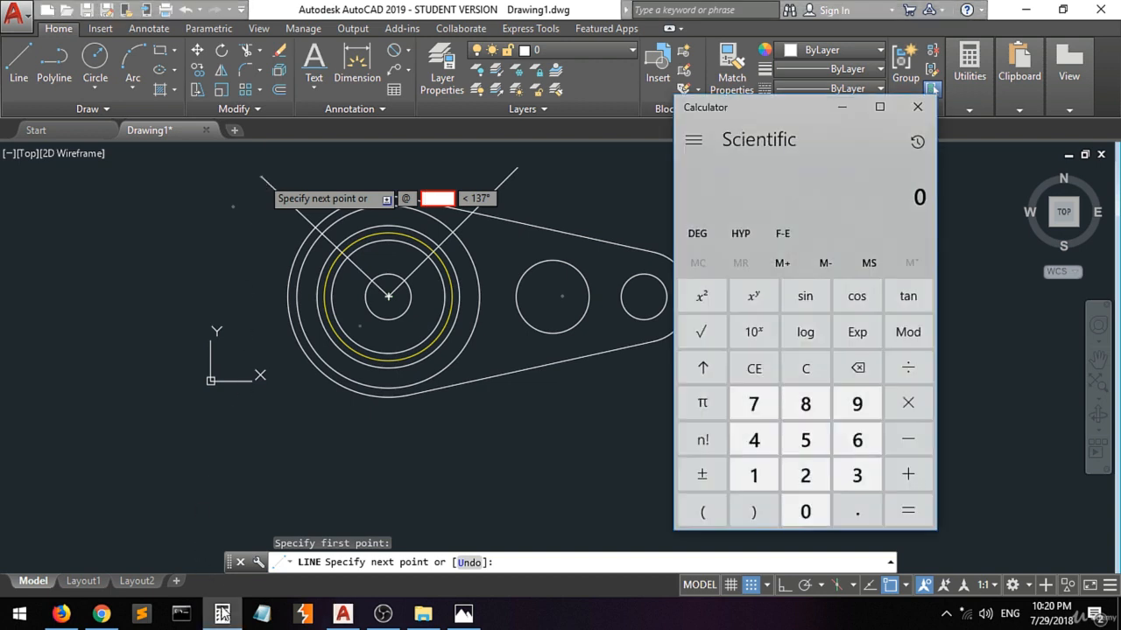
left_click(754, 439)
left_click(806, 440)
left_click(905, 477)
left_click(857, 404)
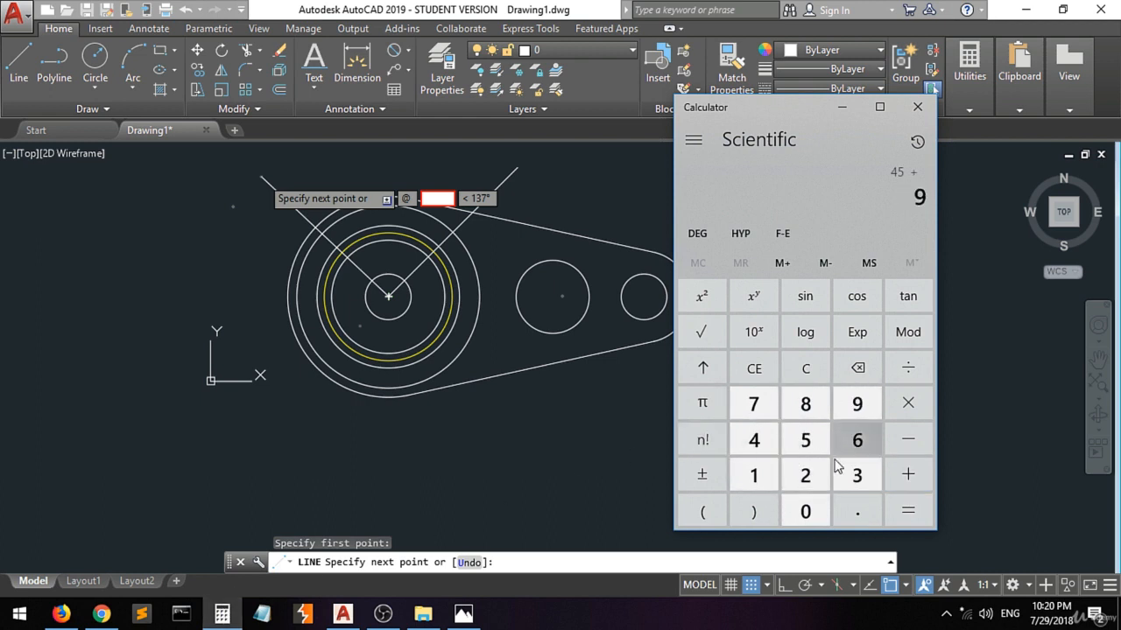
left_click(806, 512)
left_click(908, 510)
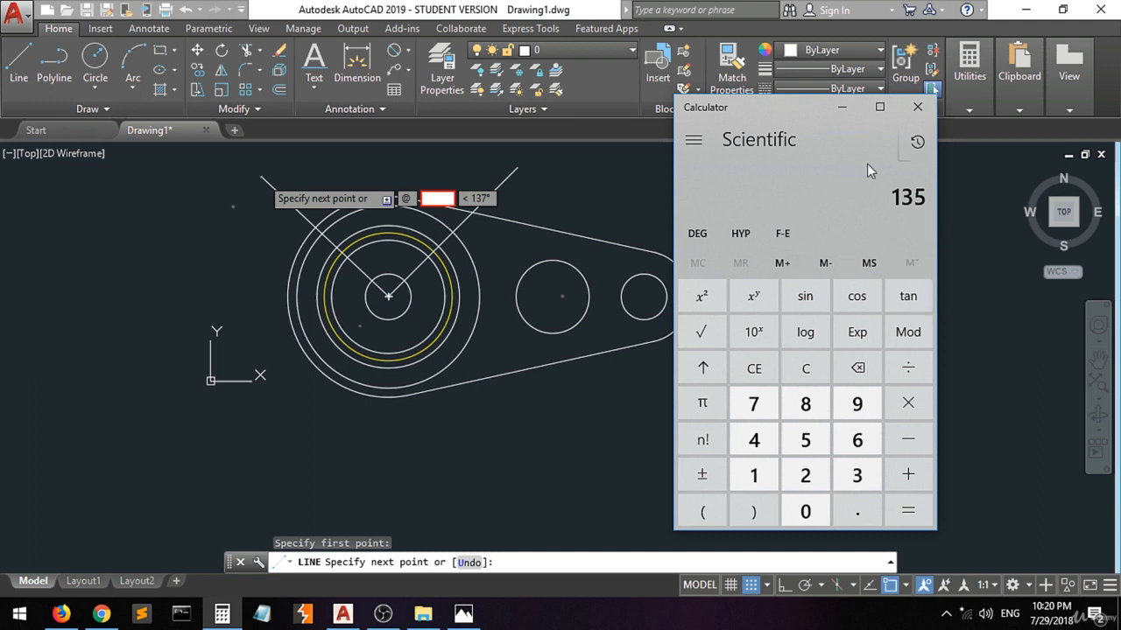
left_click(837, 111)
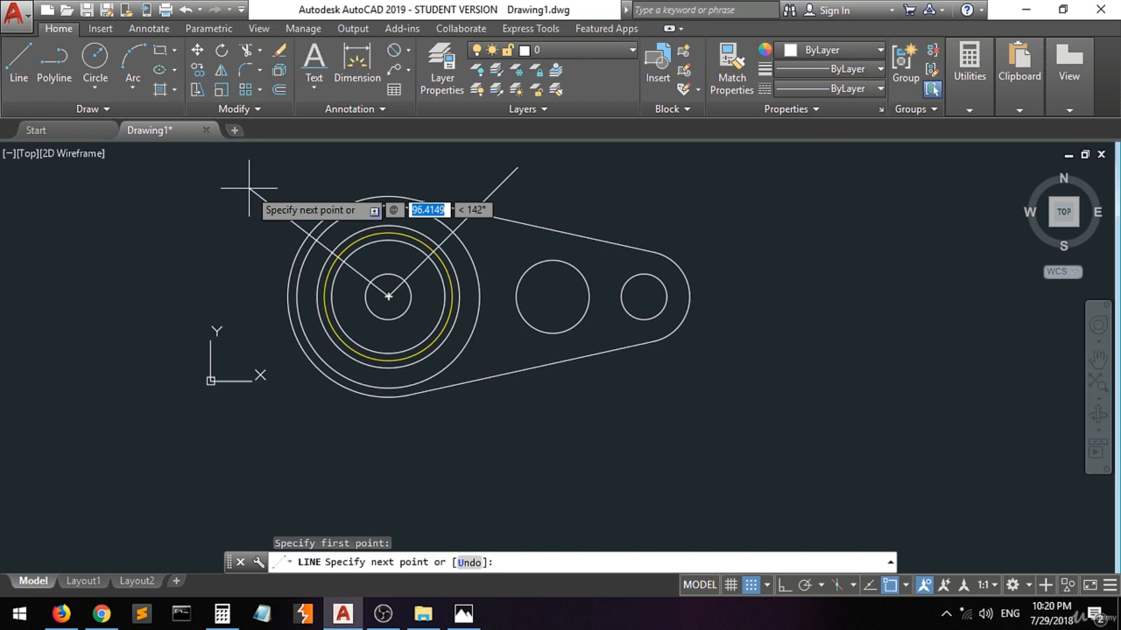
Draw the line from the common centre 135 long at 135° and add a short freehand segment at its outer end.
type("135")
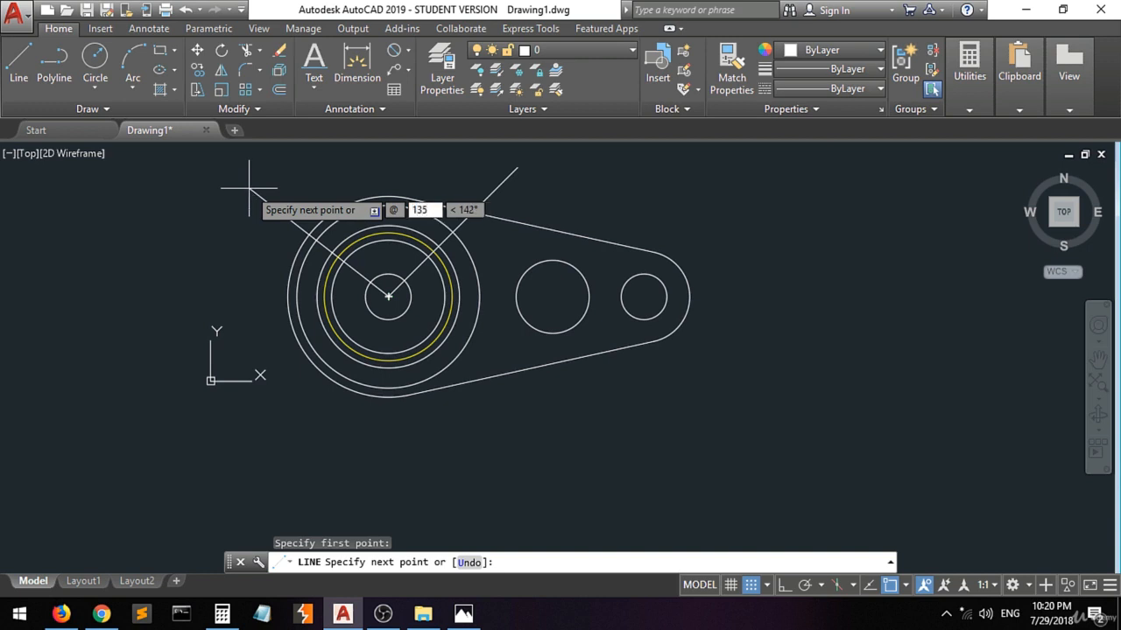
key("Tab")
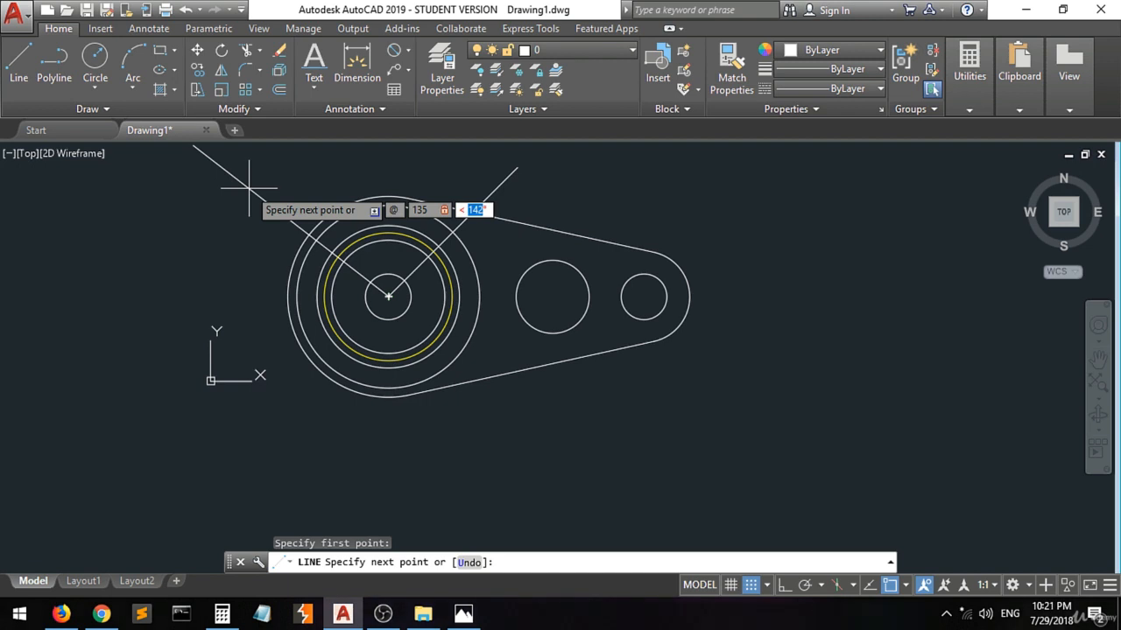
type("135")
key("Return")
scroll(215, 267, "down", 2)
scroll(210, 264, "down", 2)
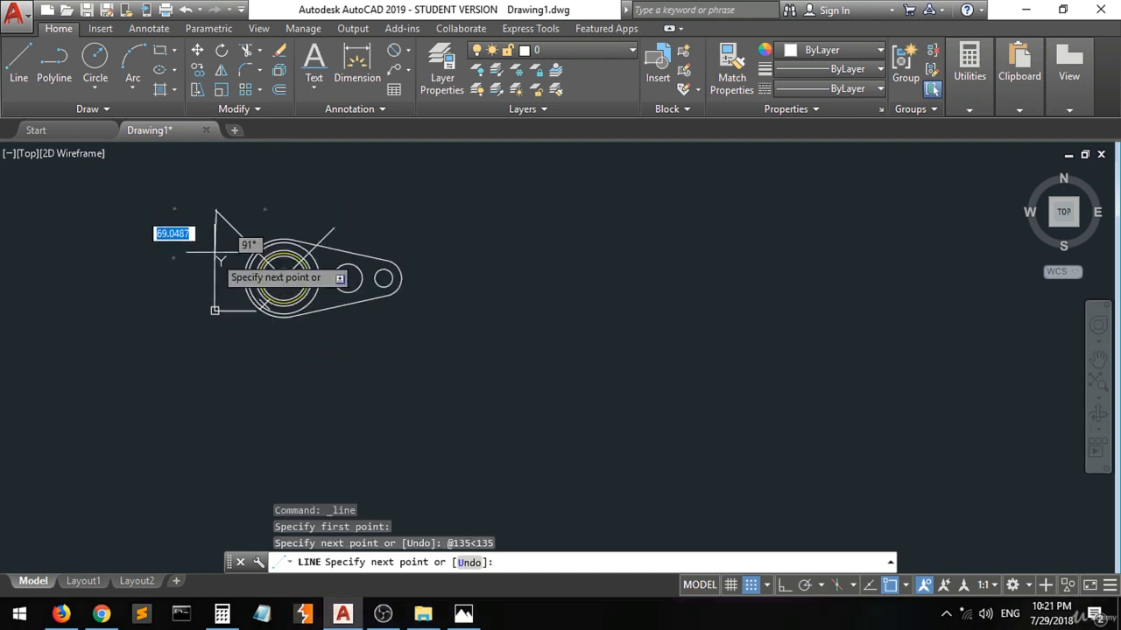
left_click(184, 205)
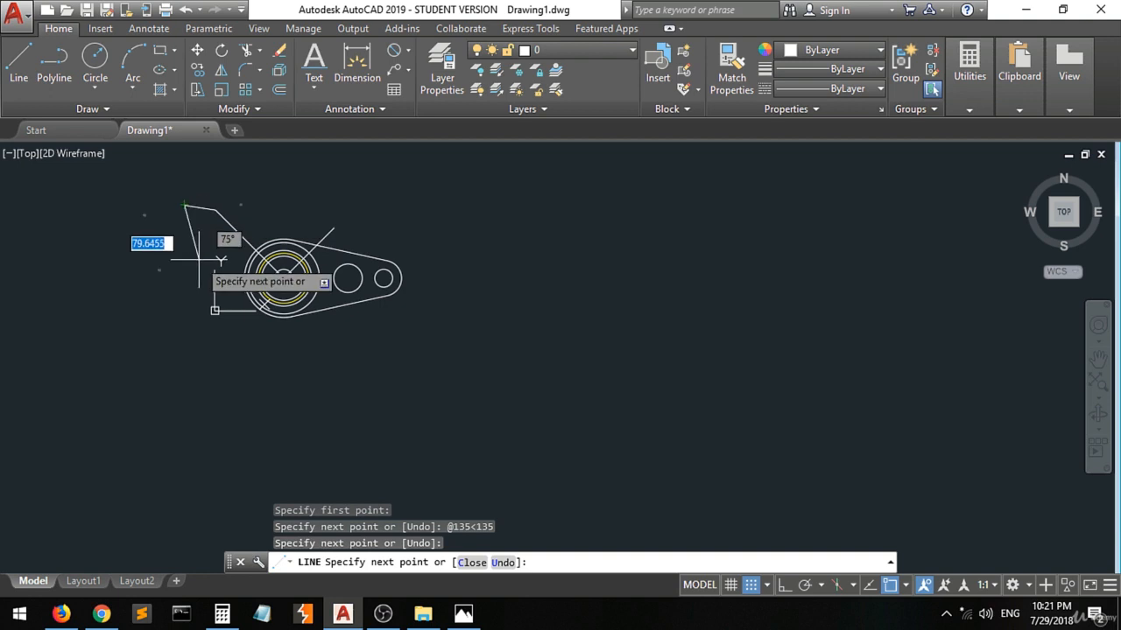
key("Return")
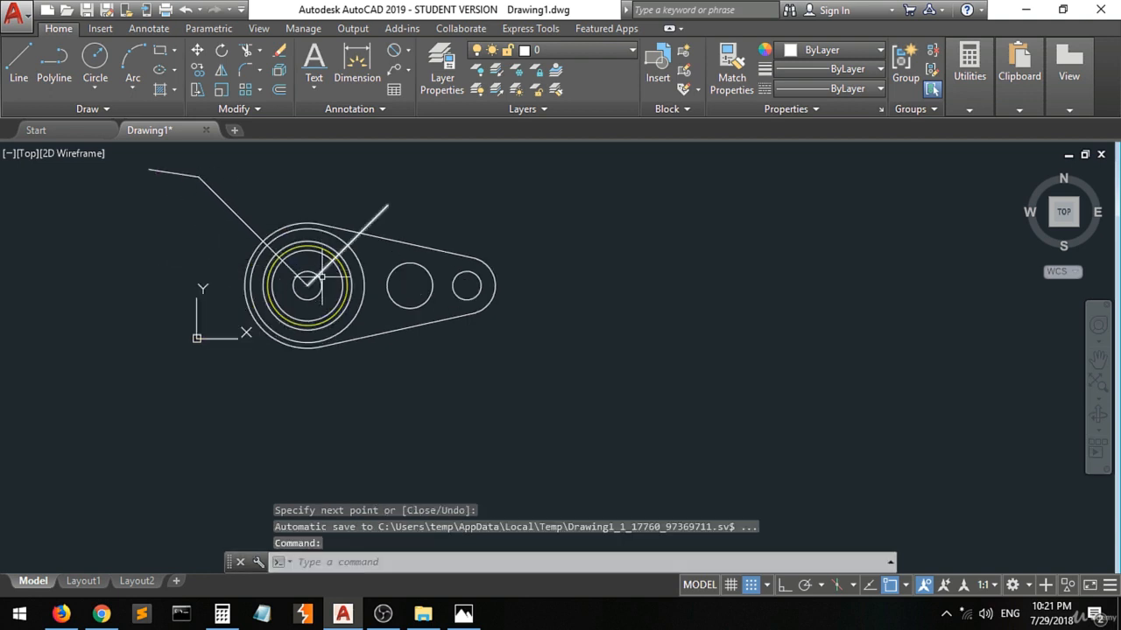
Place an angular dimension between the two inclined lines, above the large circles.
scroll(321, 279, "up", 2)
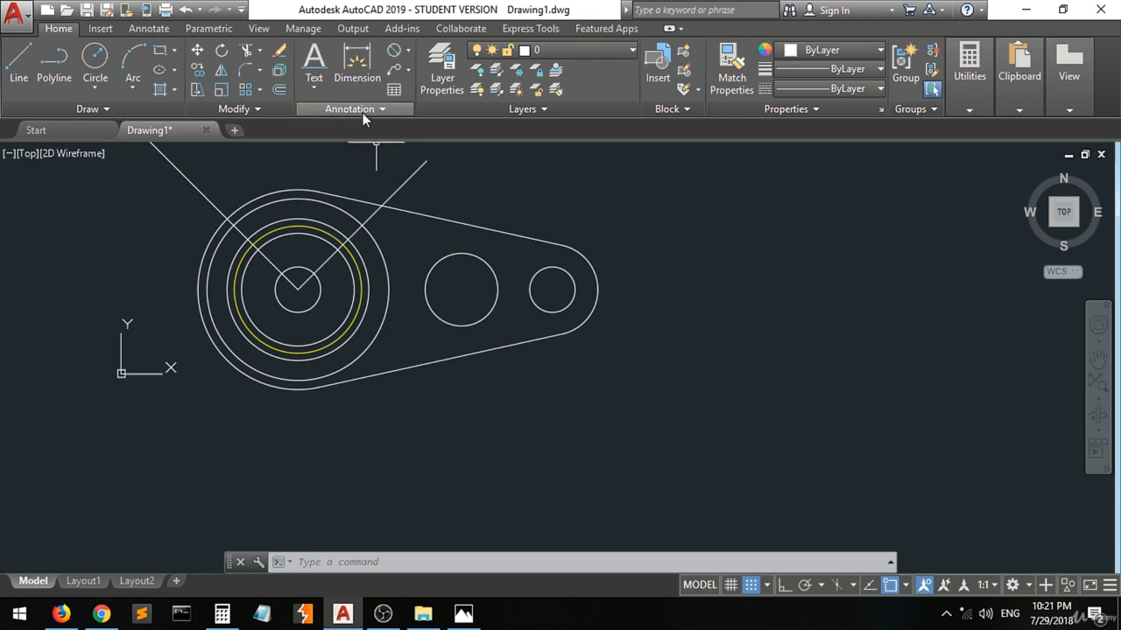
left_click(408, 54)
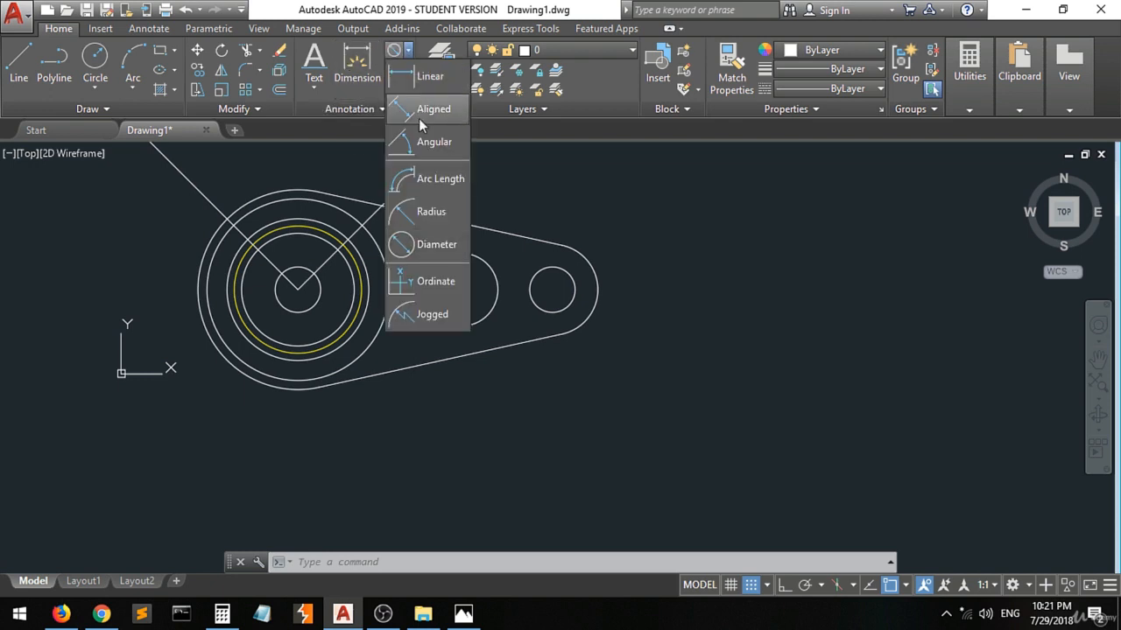
left_click(429, 145)
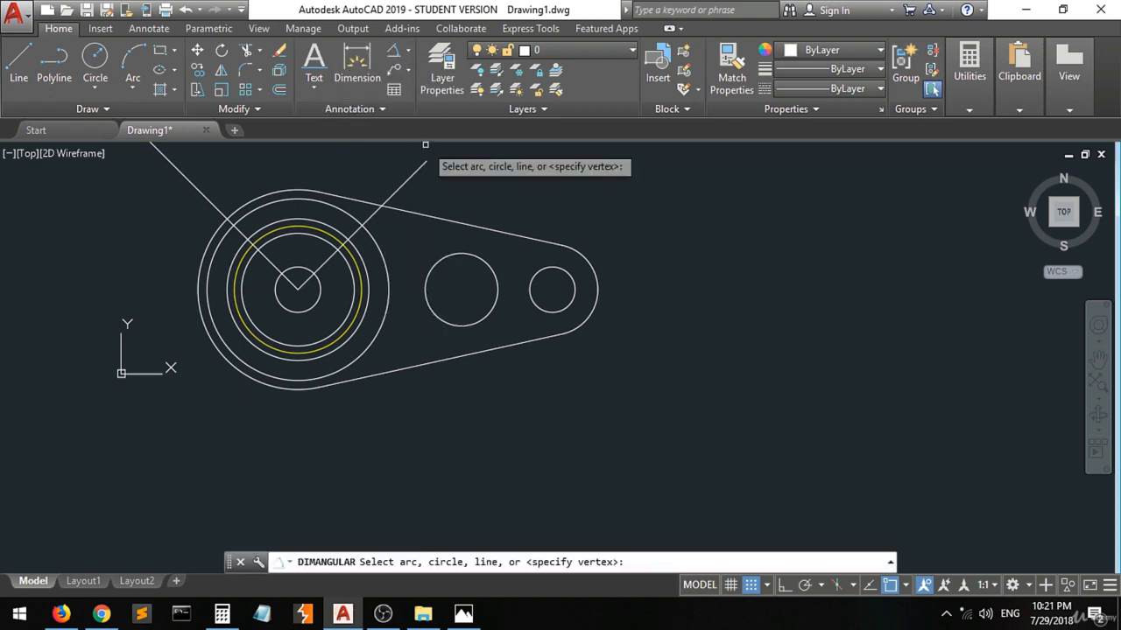
left_click(404, 184)
left_click(195, 176)
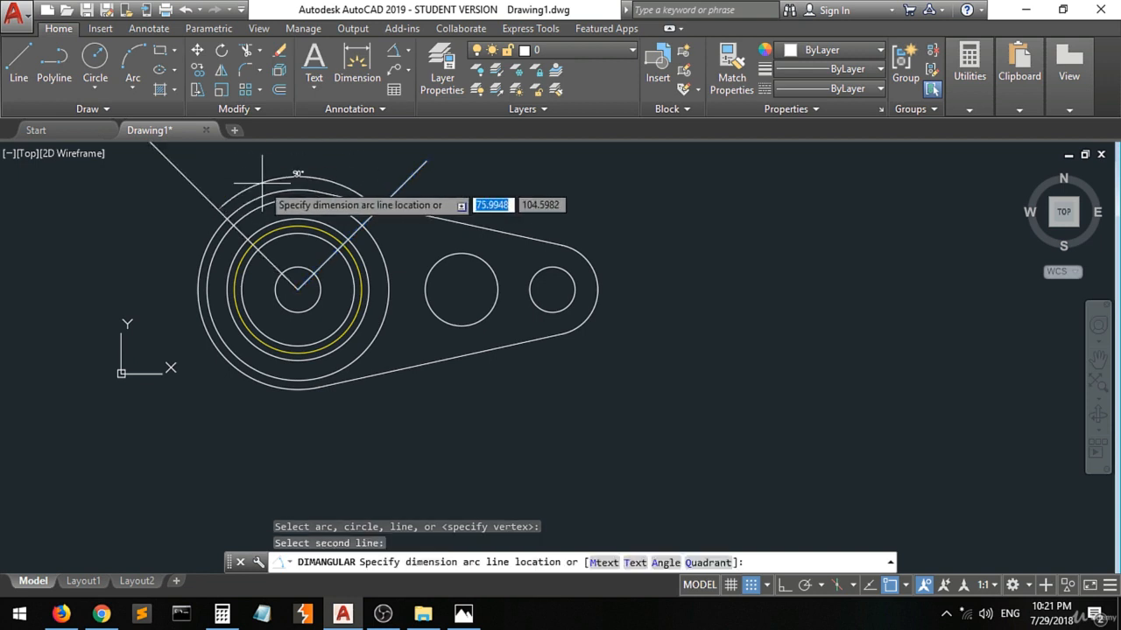
left_click(268, 176)
scroll(296, 172, "up", 4)
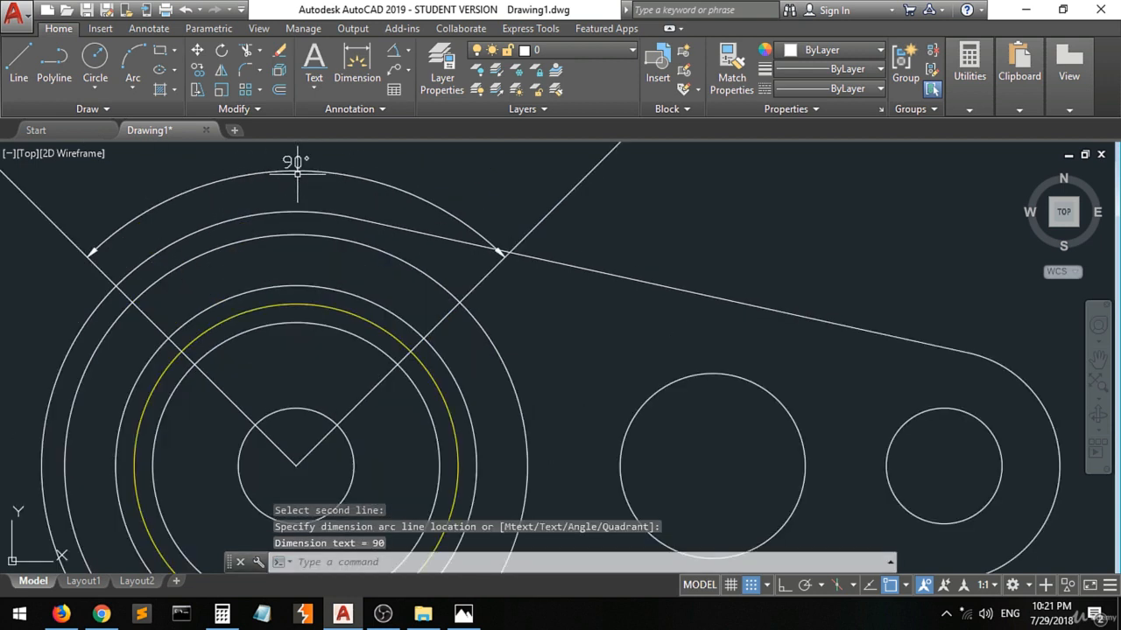
Delete the angular dimension between the two inclined lines.
left_click(350, 161)
left_click(278, 184)
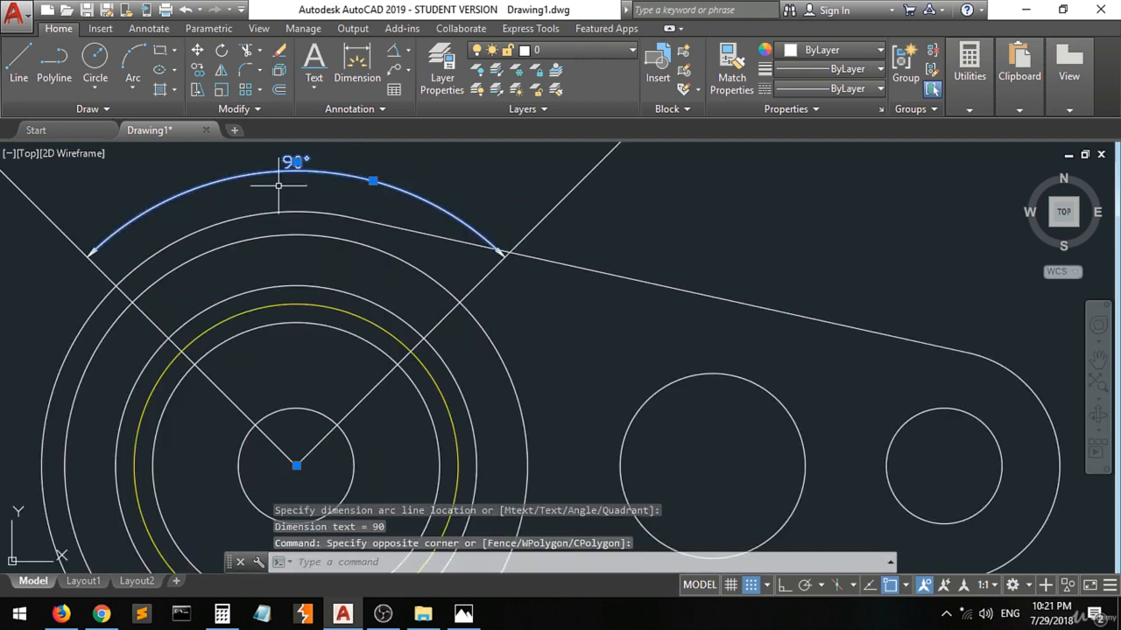
key("Delete")
scroll(277, 186, "down", 4)
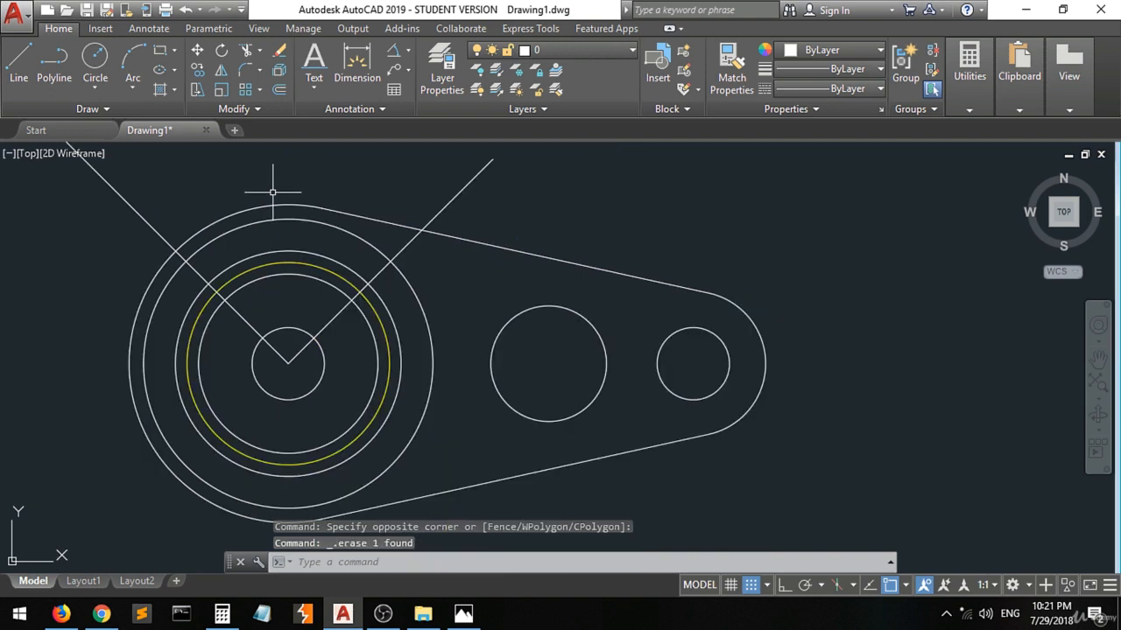
Start a circle and switch to the 3.jpg reference in Photos, marking the upper slot end centre above the 45 label.
scroll(289, 293, "up", 2)
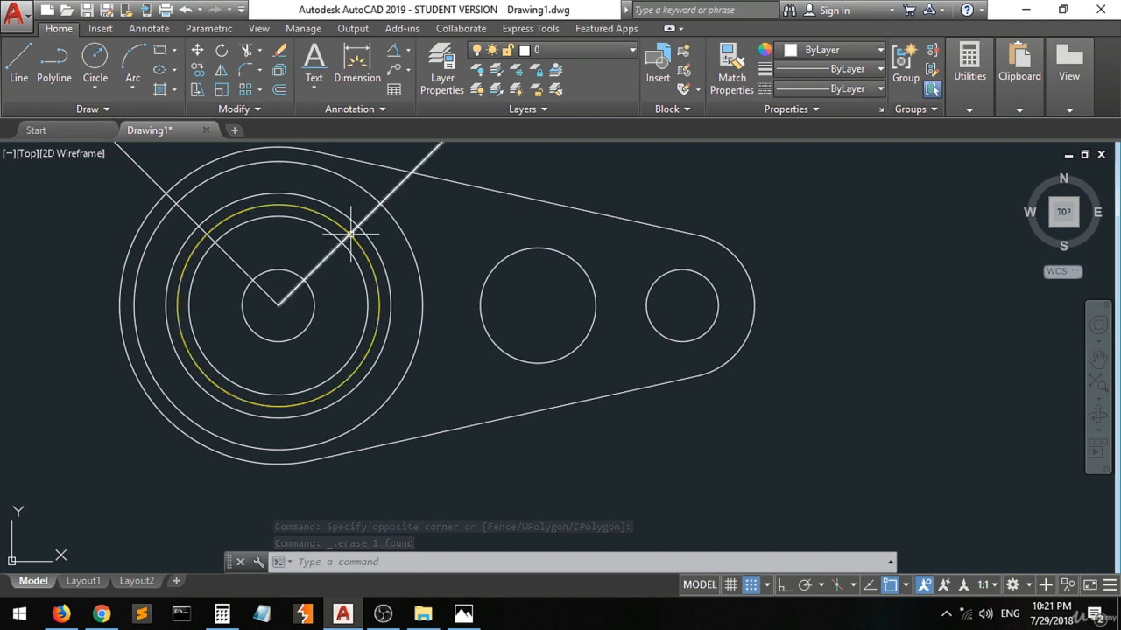
scroll(351, 235, "up", 2)
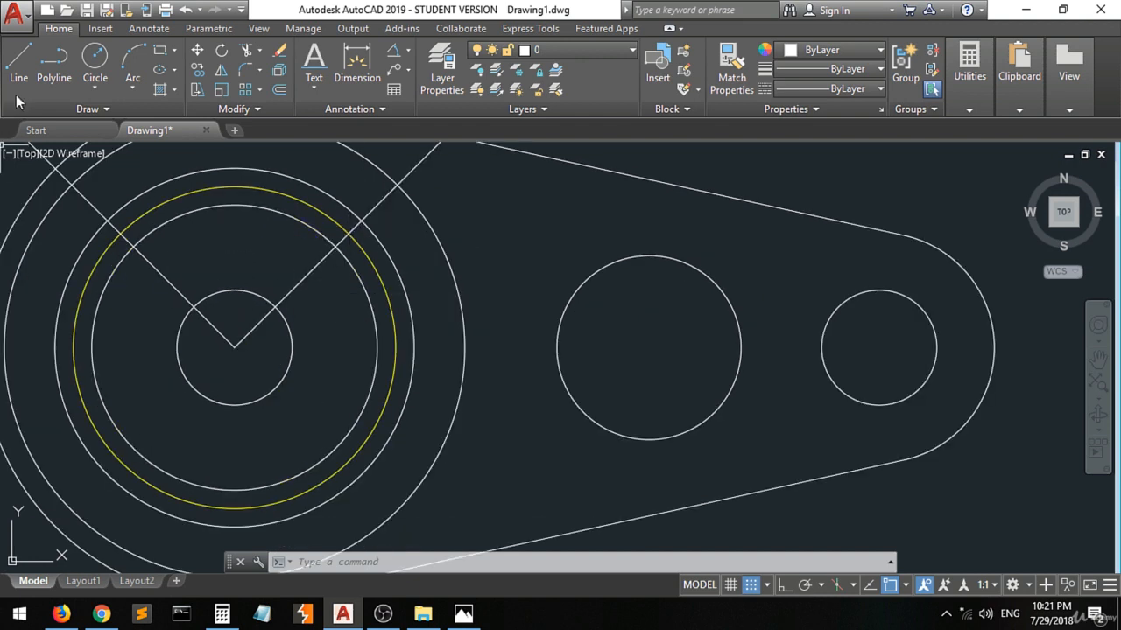
left_click(94, 58)
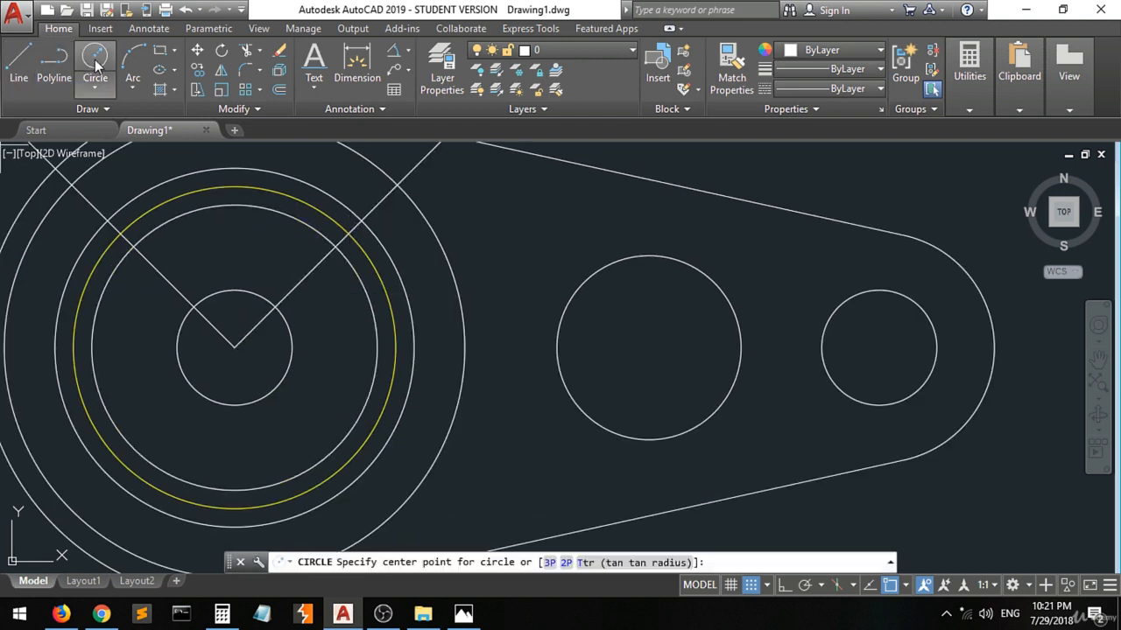
left_click(463, 615)
left_click(464, 240)
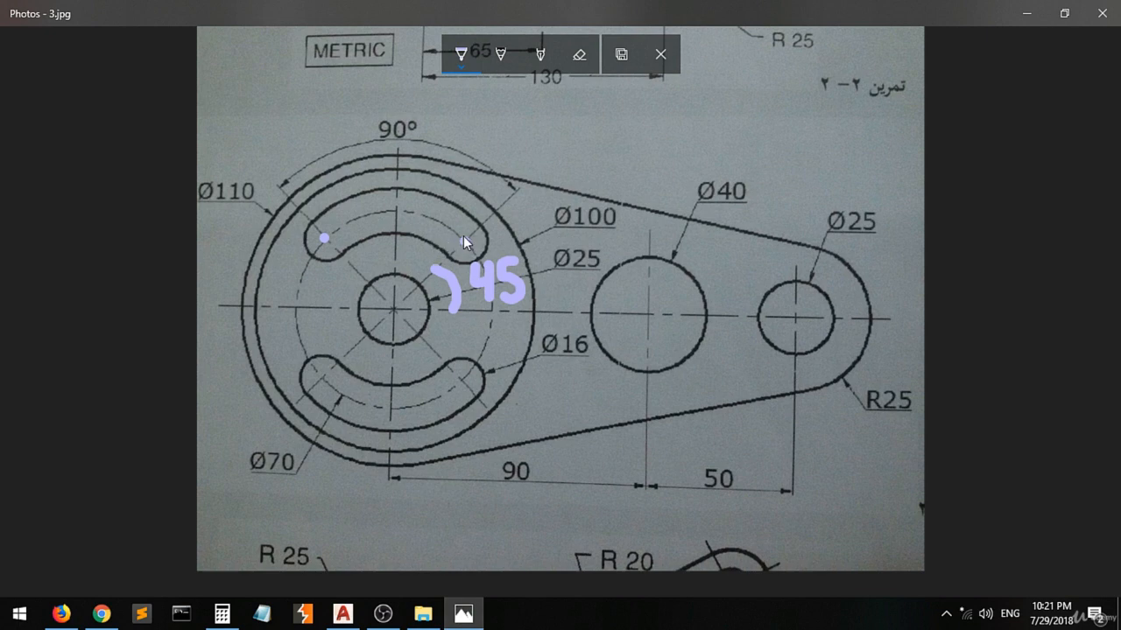
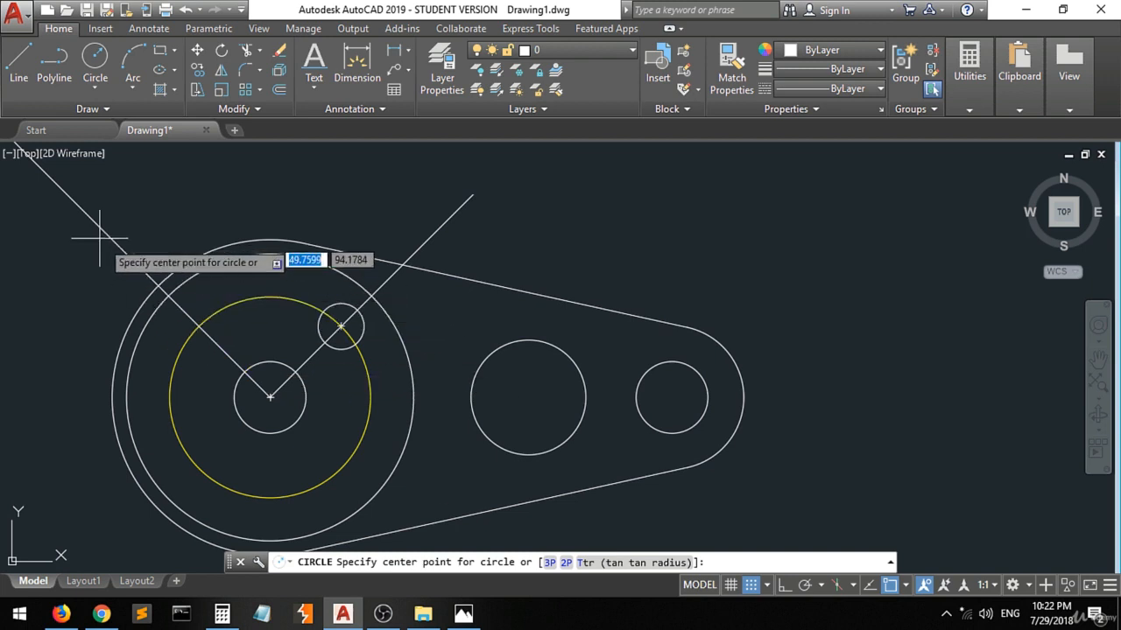
Draw a 16 diameter circle where the upper-left inclined line crosses the yellow circle.
left_click(198, 325)
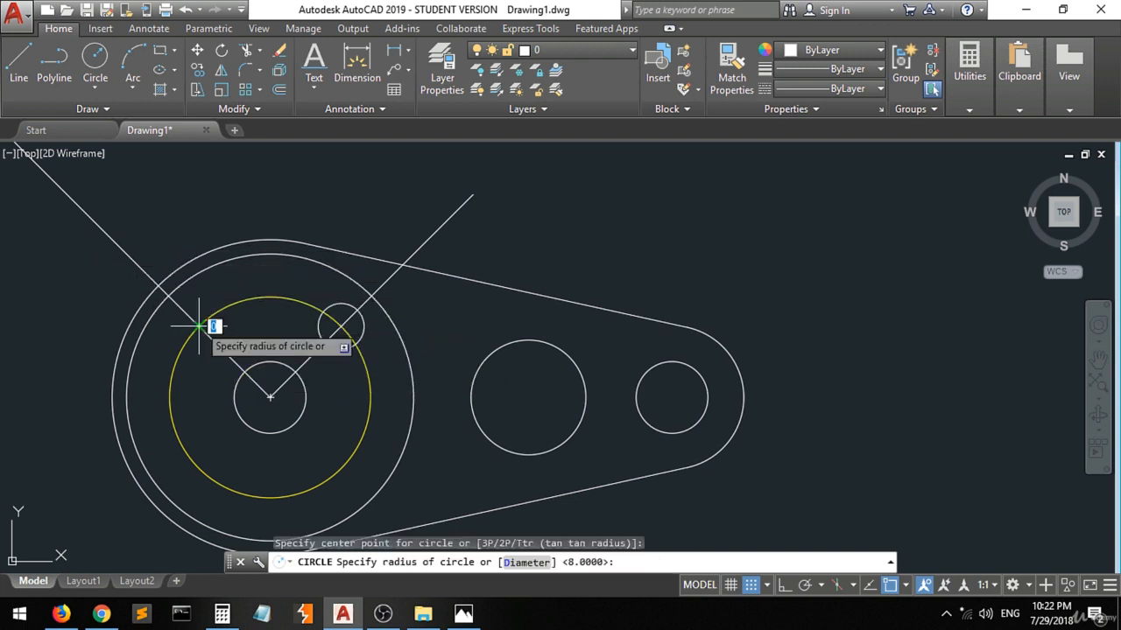
type("d")
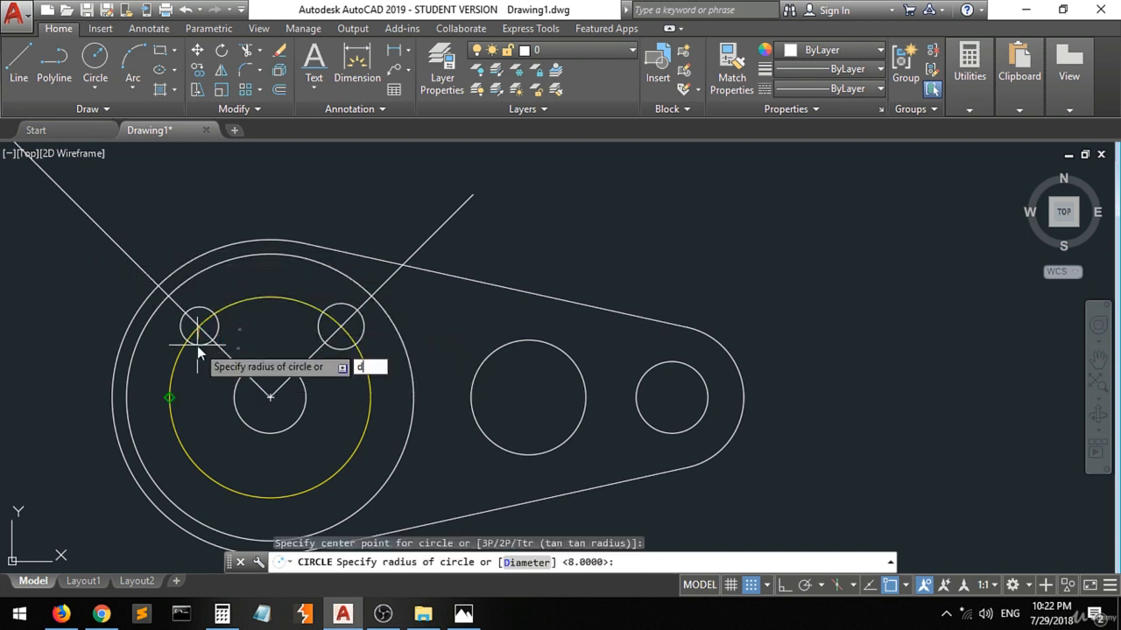
key("Return")
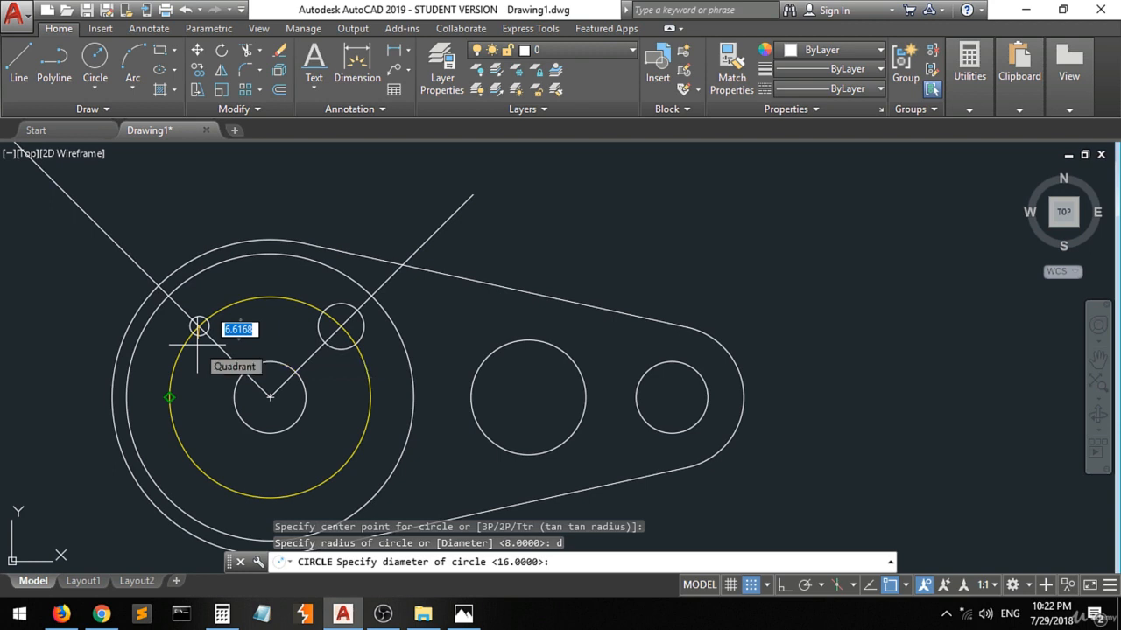
type("16")
key("Return")
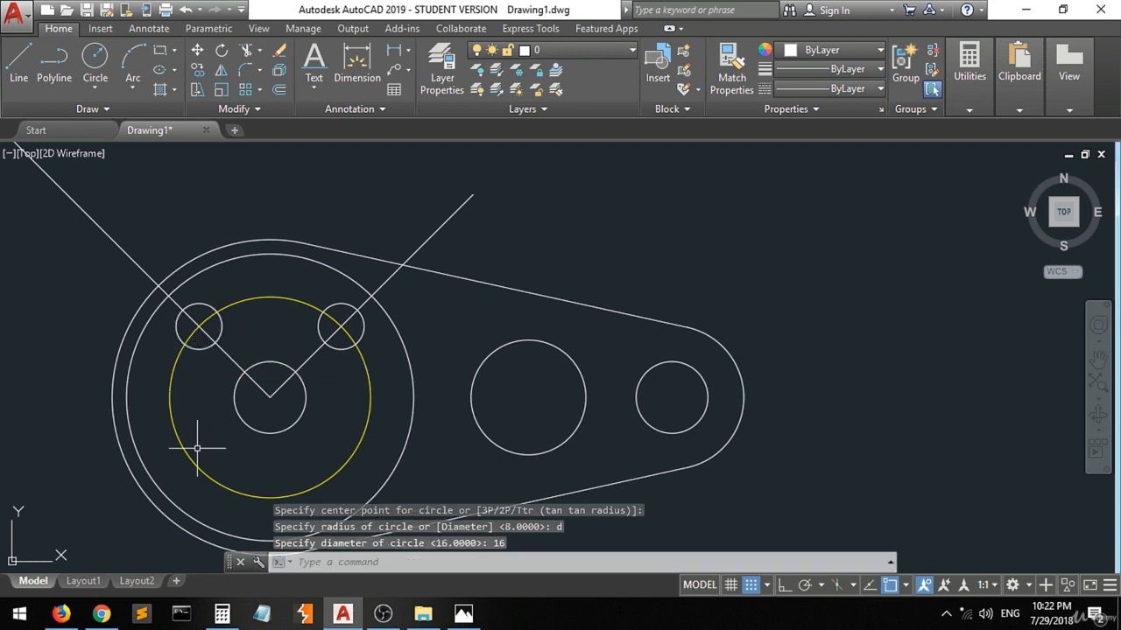
Delete the two inclined construction lines running from the common centre.
left_click(391, 275)
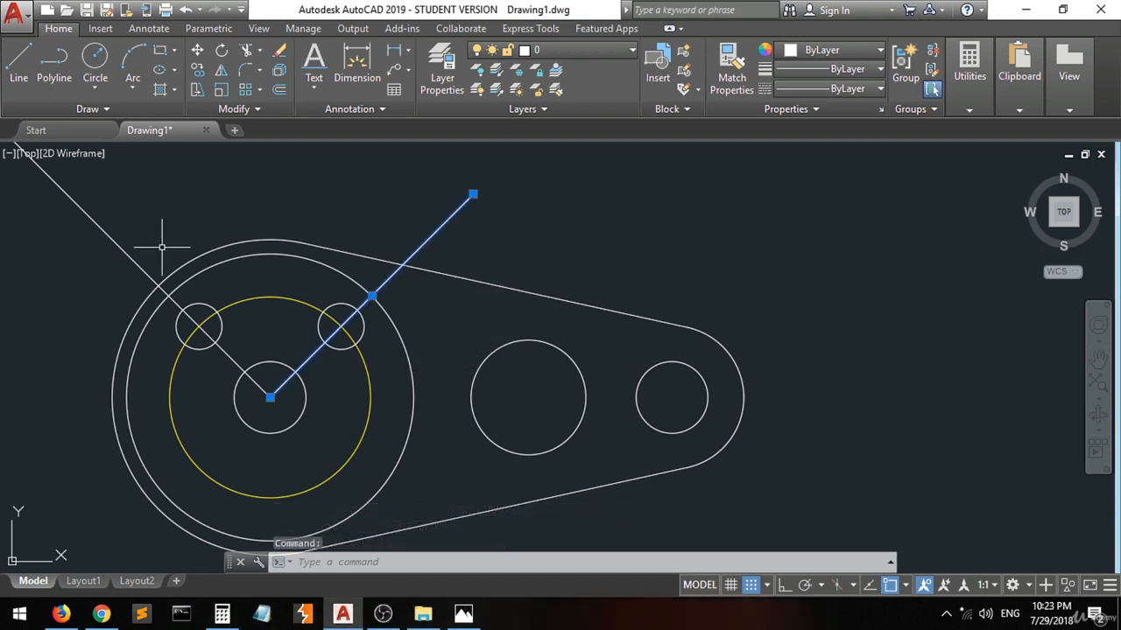
left_click(106, 230)
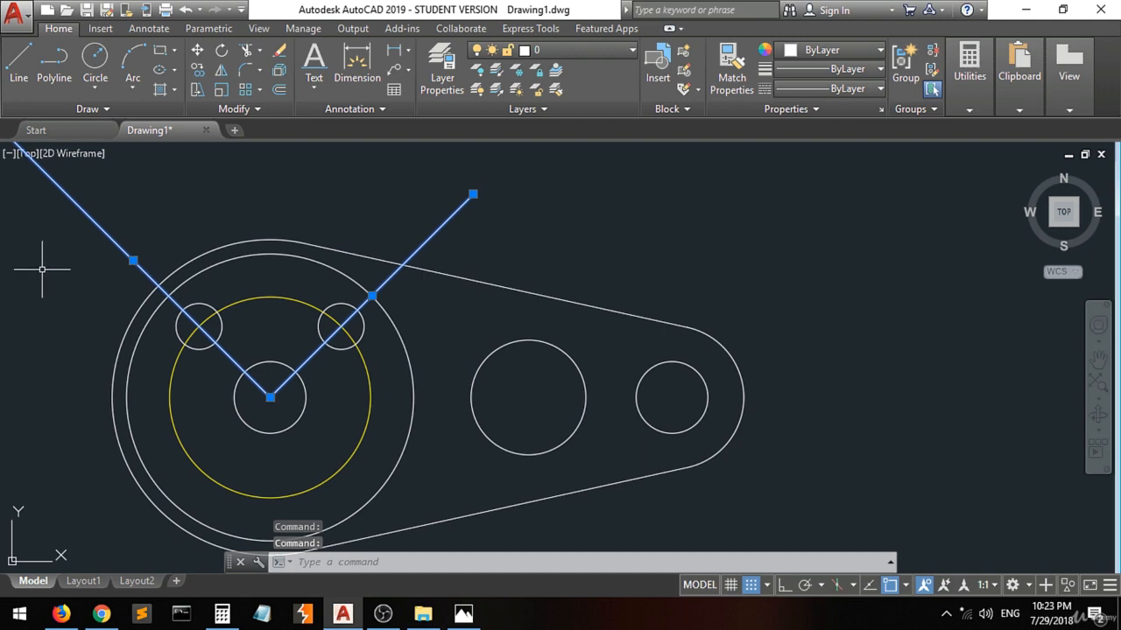
key("Delete")
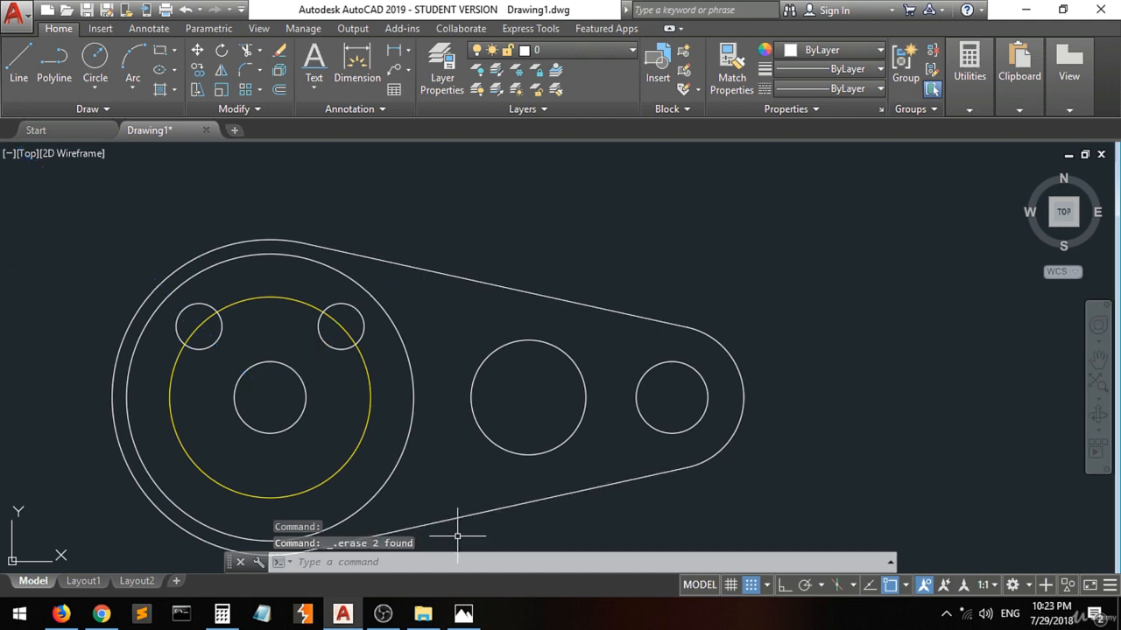
Check the upper curved slot in the 3.jpg reference and start a Start, Center, Angle arc in the drawing.
left_click(462, 613)
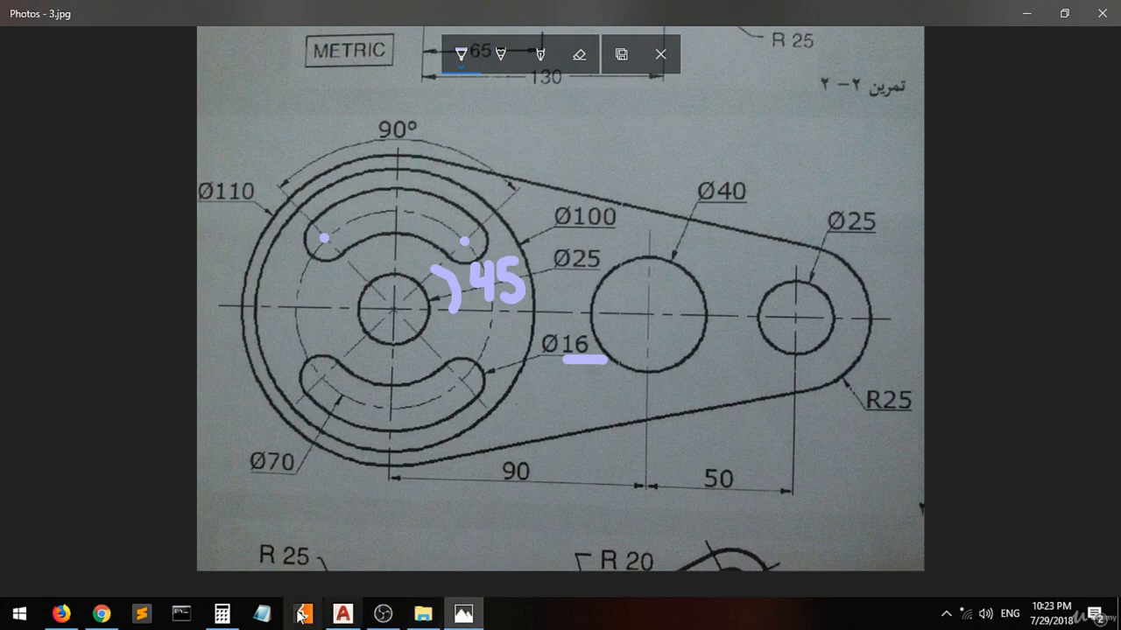
left_click(344, 615)
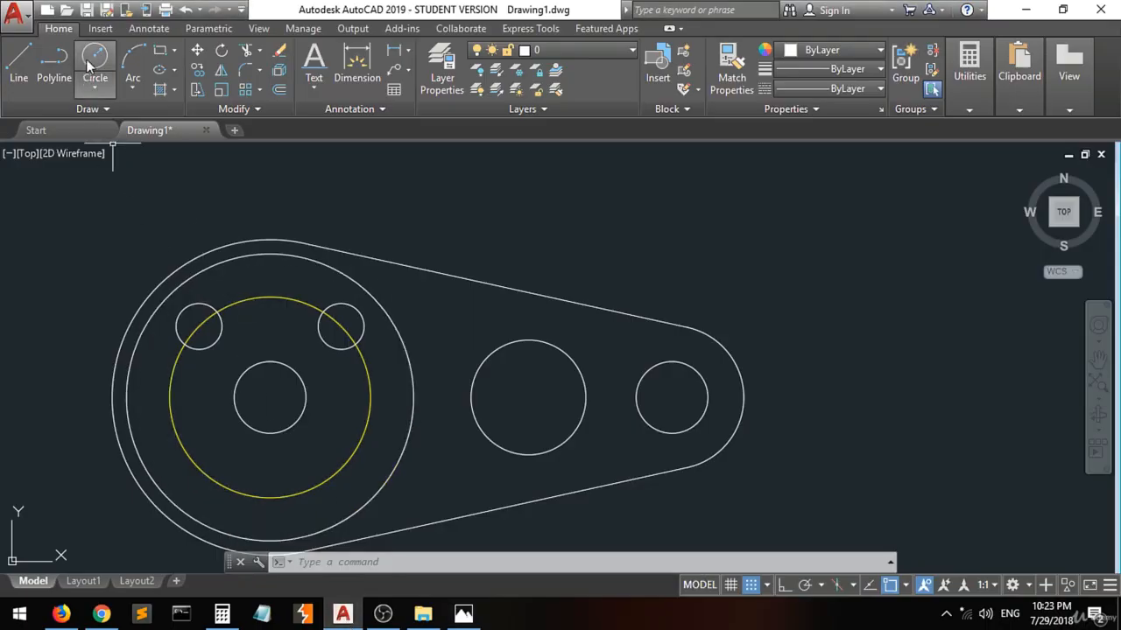
left_click(131, 93)
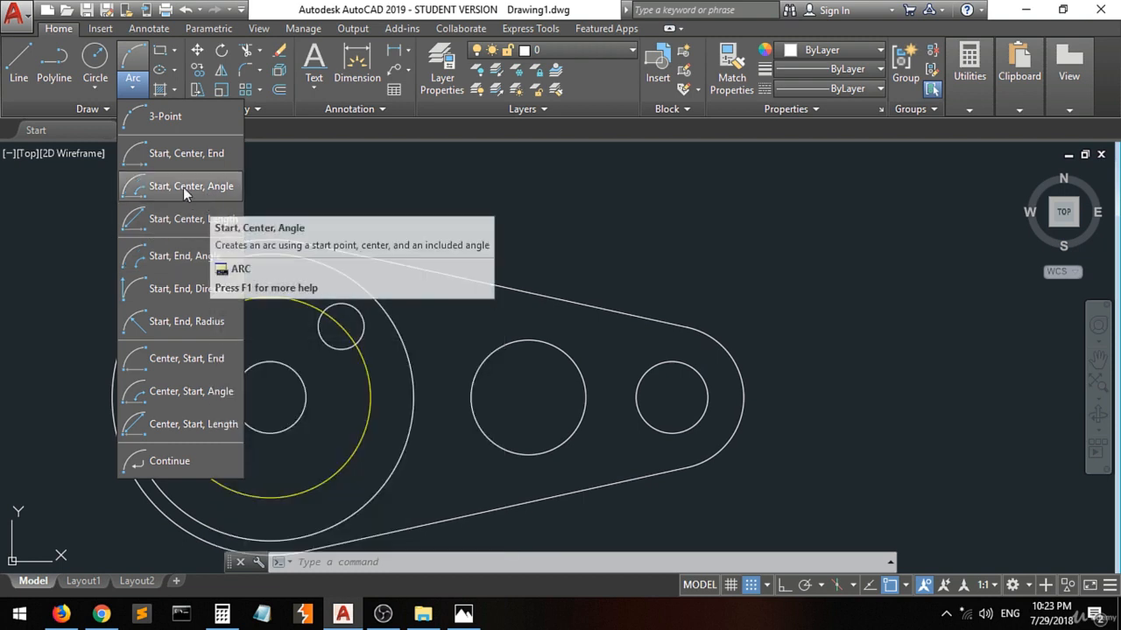
left_click(180, 187)
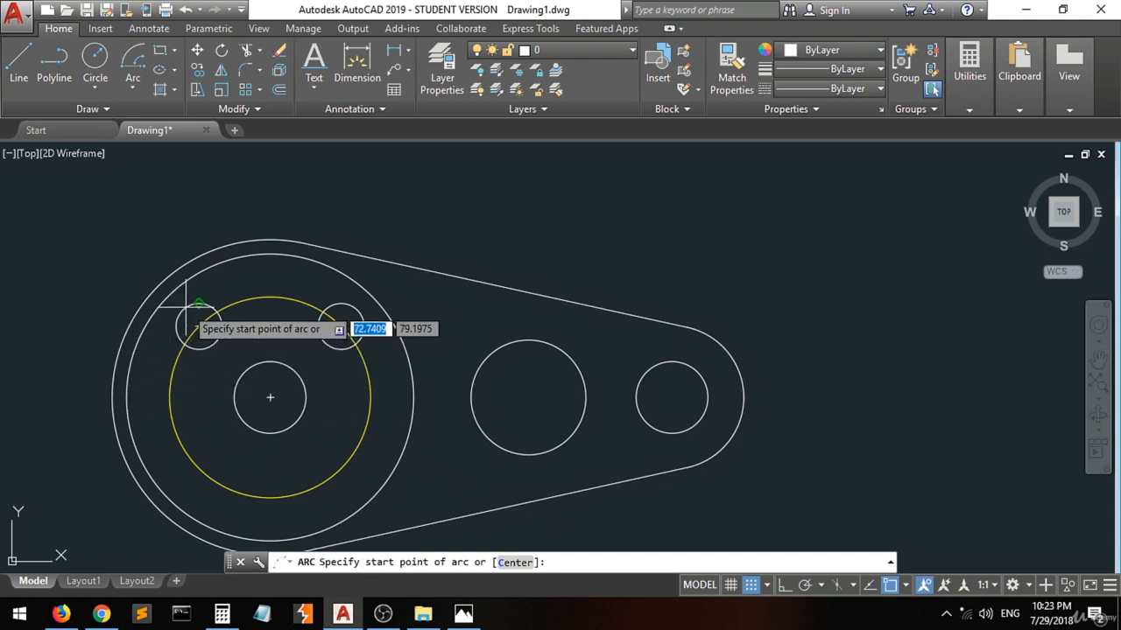
Turn off the Center and Quadrant object snaps and turn on the Tangent snap.
left_click(905, 588)
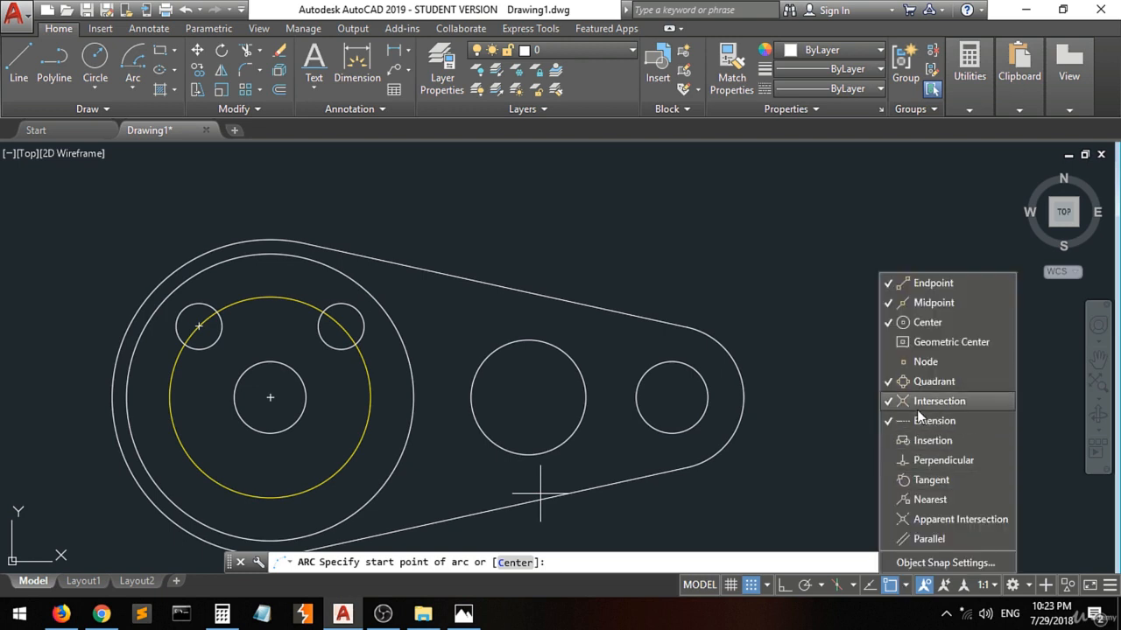
left_click(931, 382)
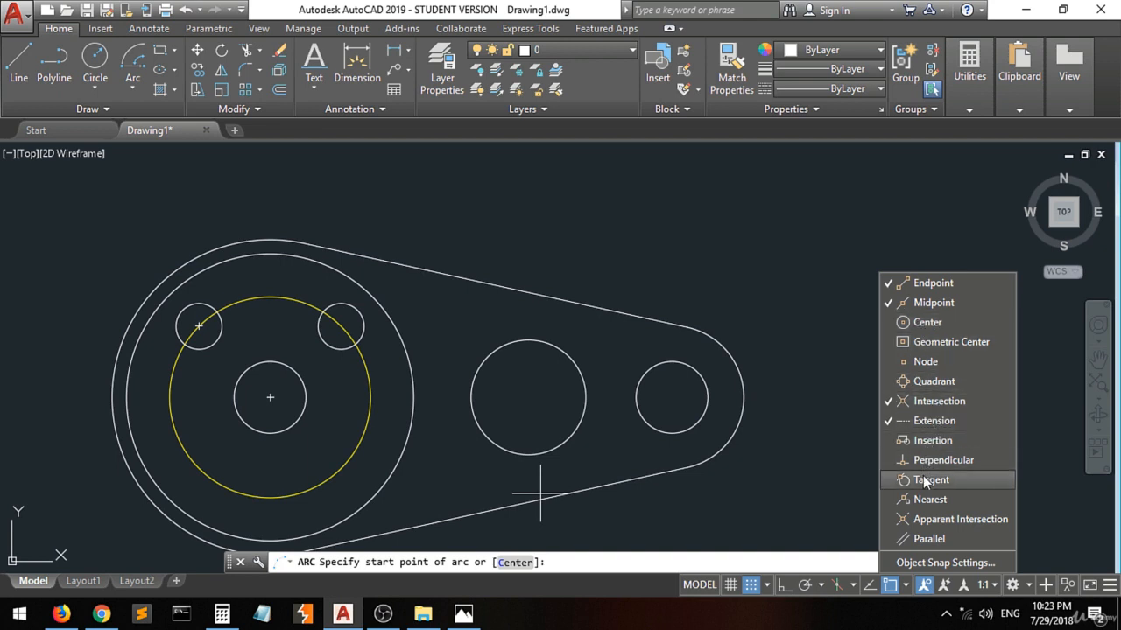
left_click(189, 313)
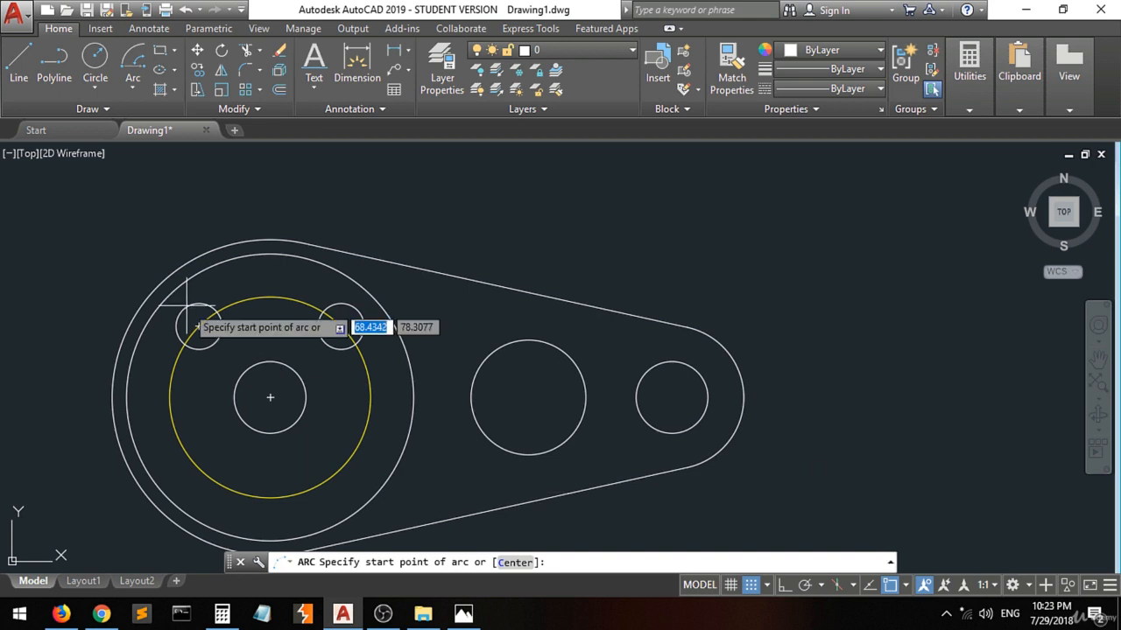
scroll(186, 310, "up", 4)
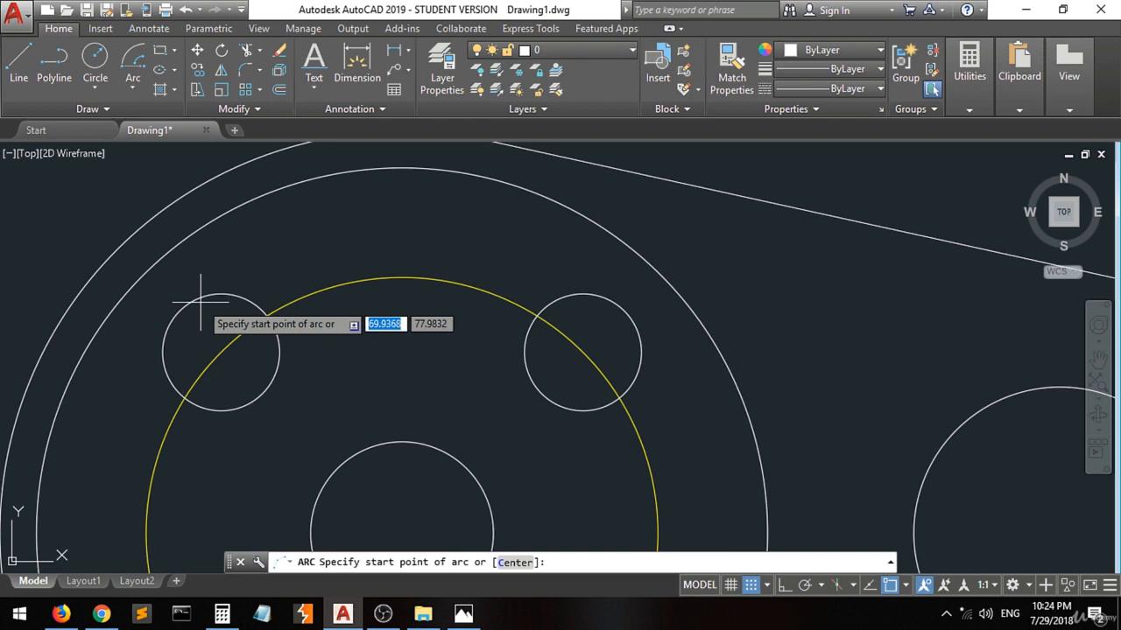
left_click(133, 85)
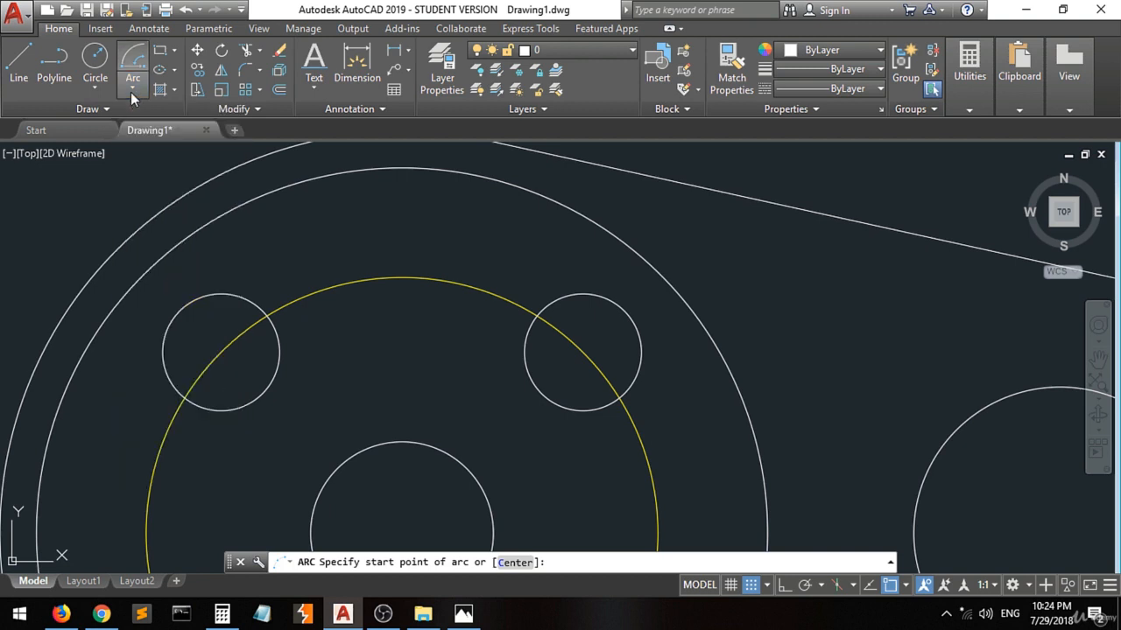
left_click(100, 90)
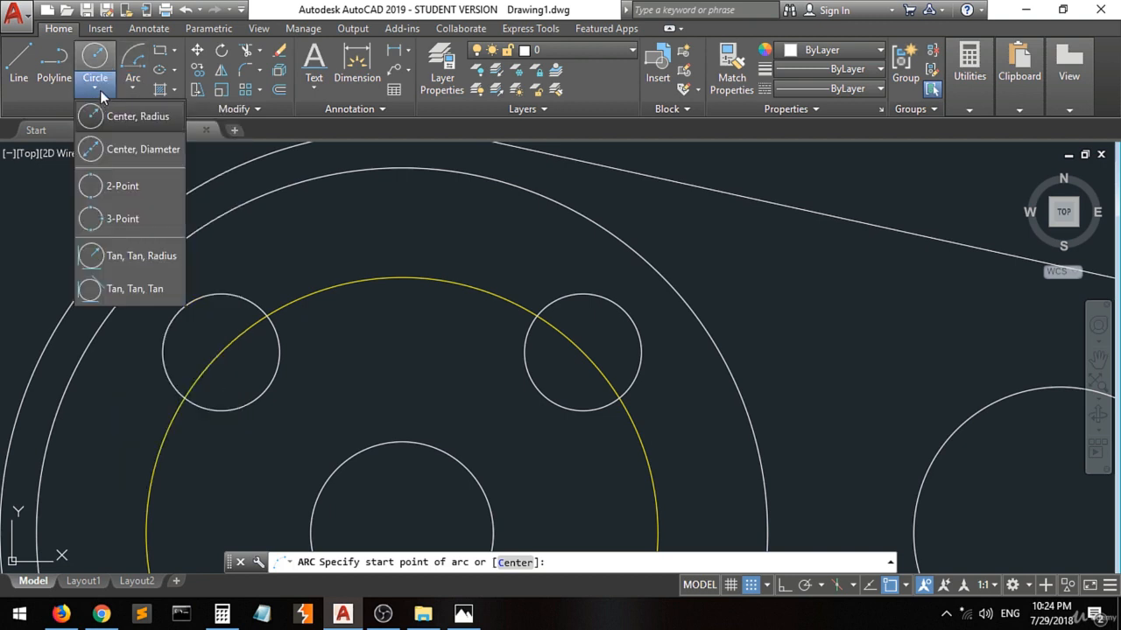
left_click(133, 88)
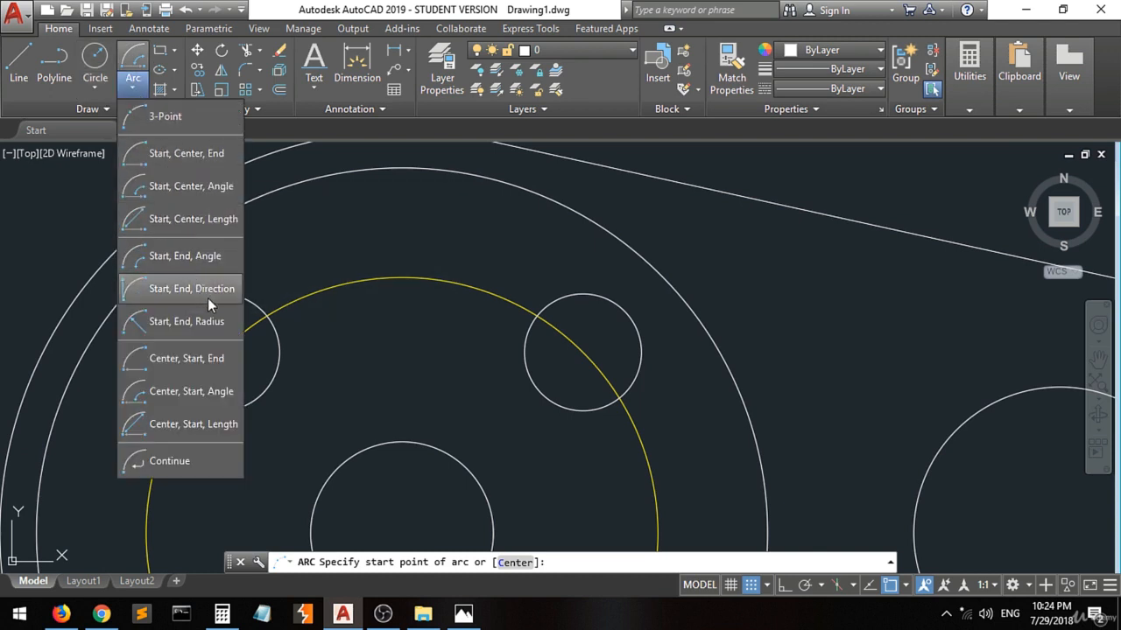
left_click(162, 322)
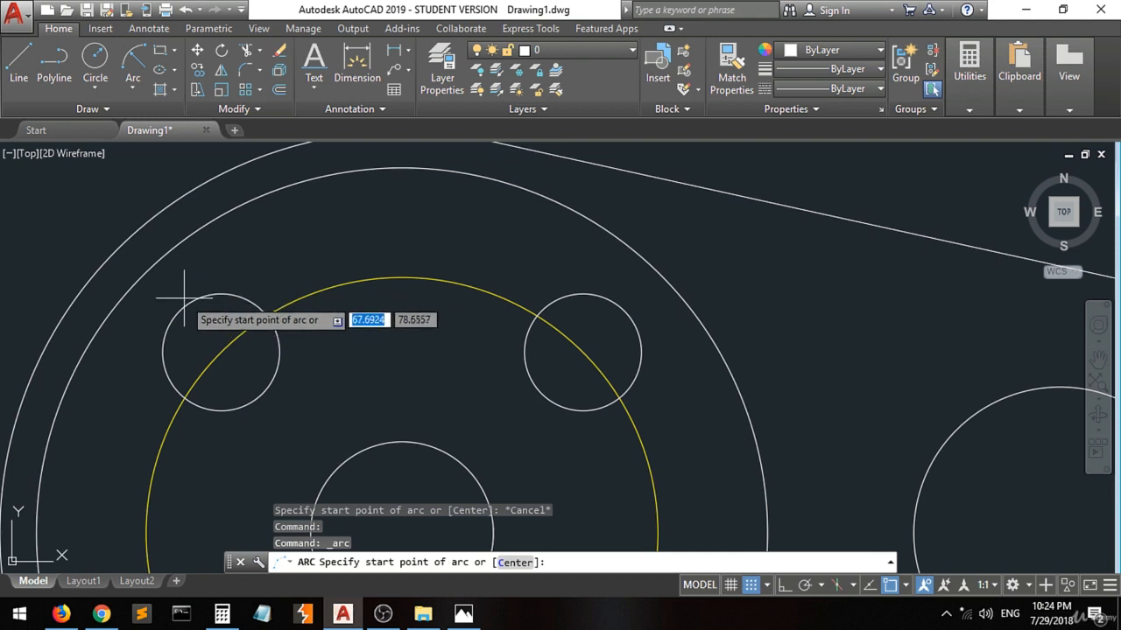
scroll(205, 294, "down", 4)
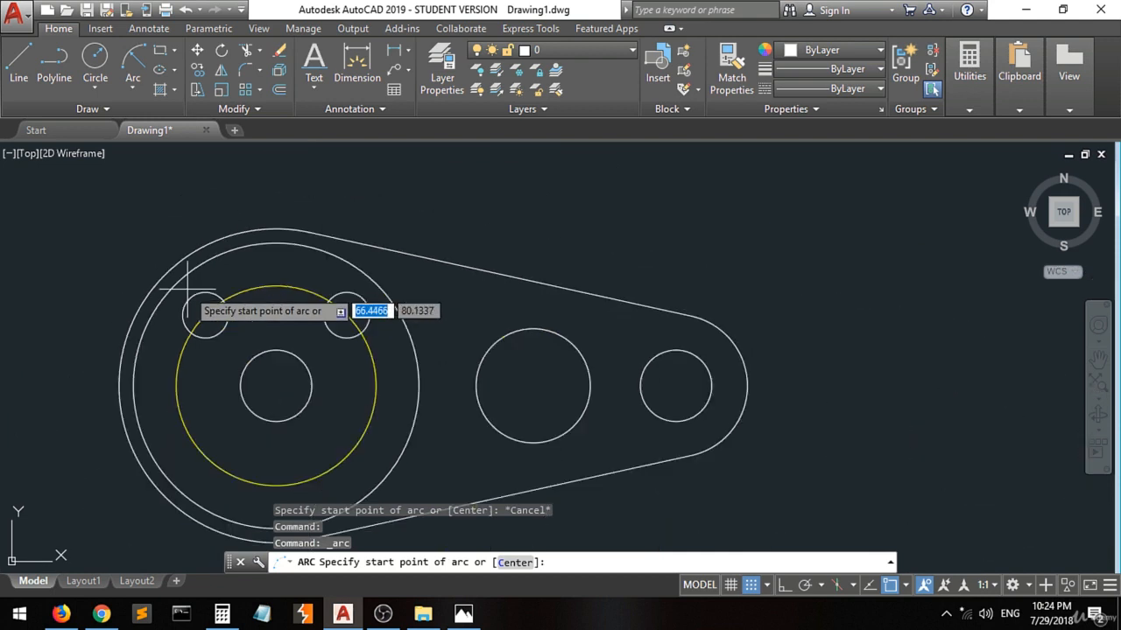
Start a Center, Start, Length arc with Center and Quadrant snaps on, placing its centre at the large circles' common centre.
left_click(134, 94)
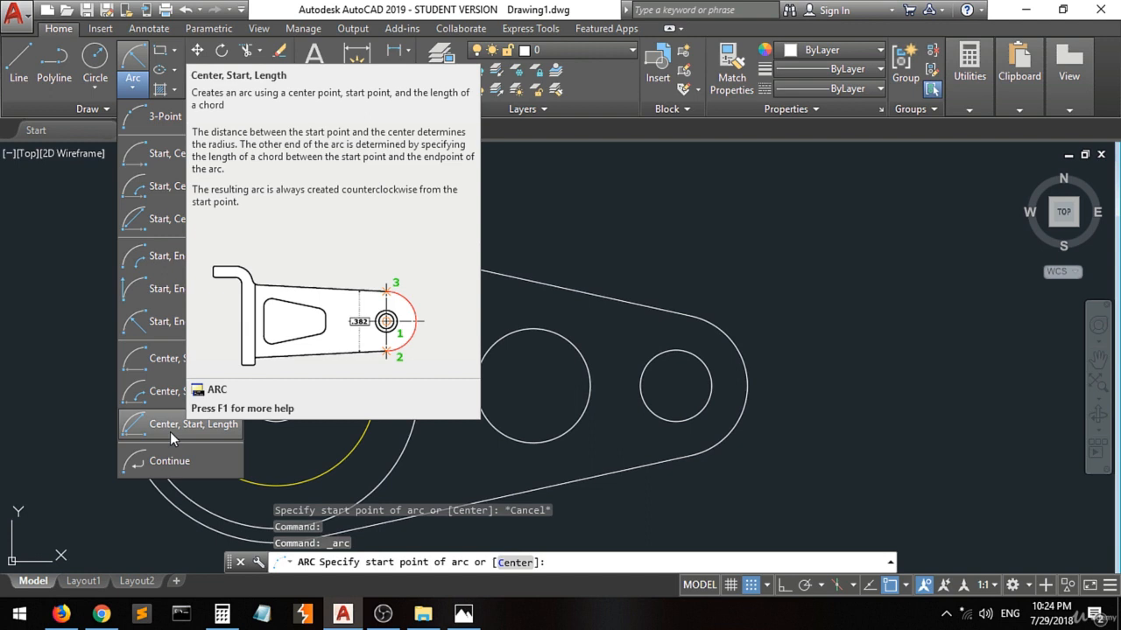
left_click(170, 425)
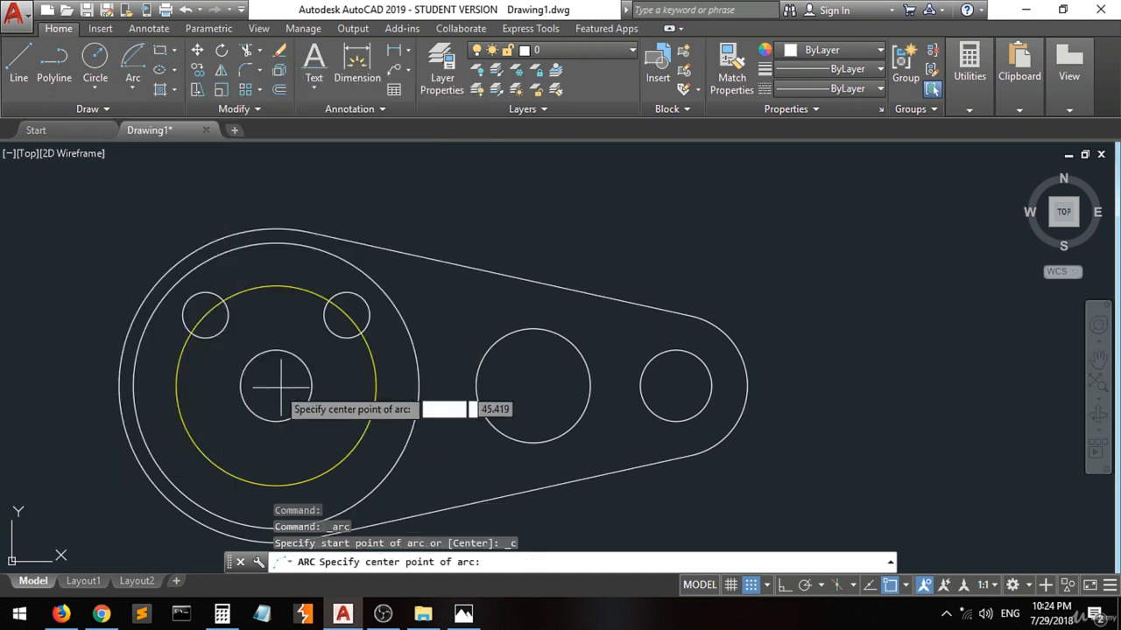
left_click(906, 586)
left_click(920, 324)
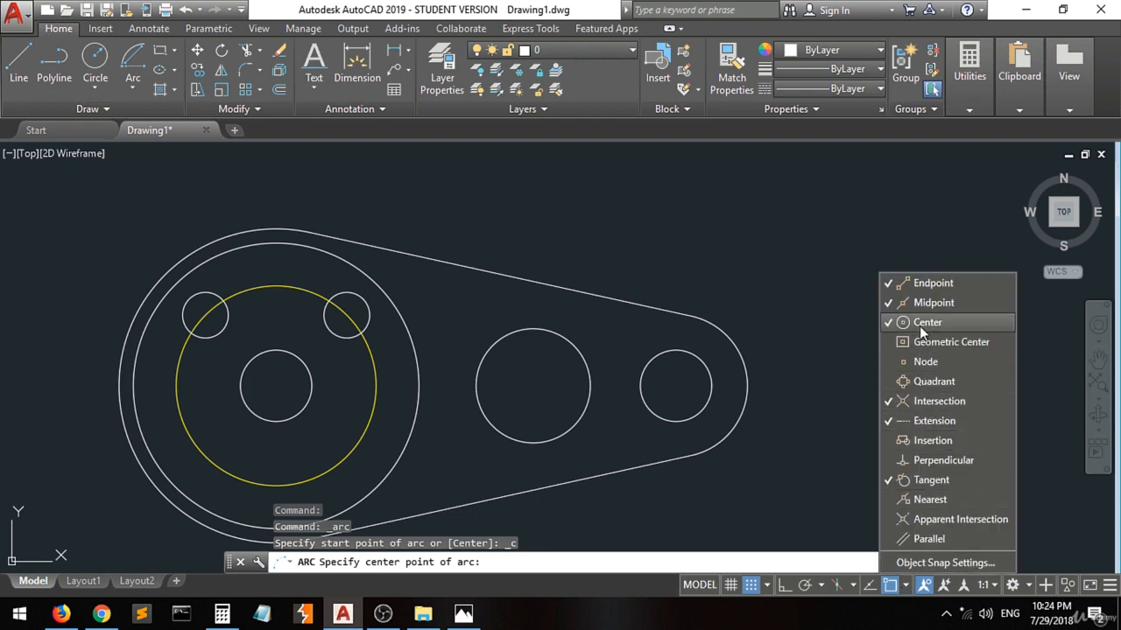
left_click(930, 382)
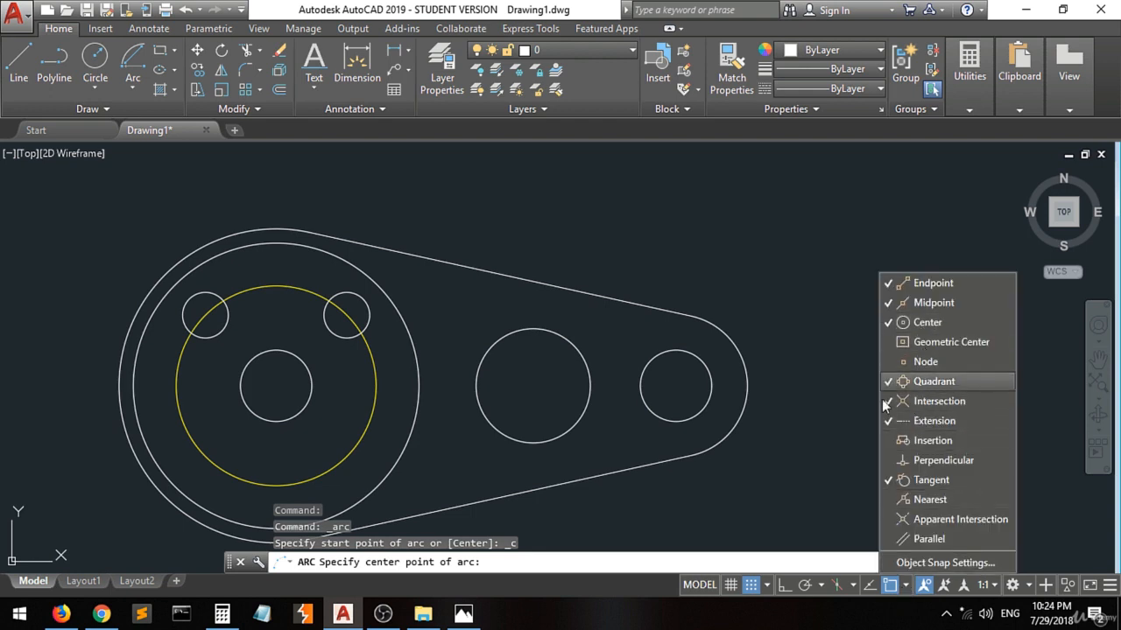
left_click(276, 385)
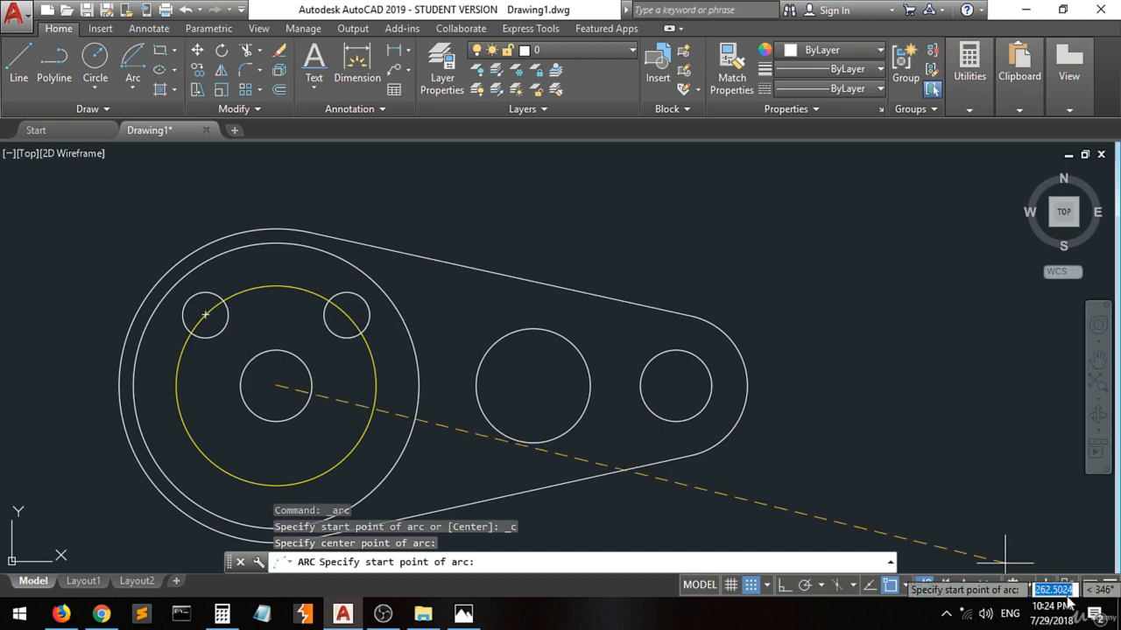
With Center and Quadrant snaps off, draw the arc from the upper-left slot circle's inner side, picking its chord length at the upper-right slot circle.
left_click(906, 584)
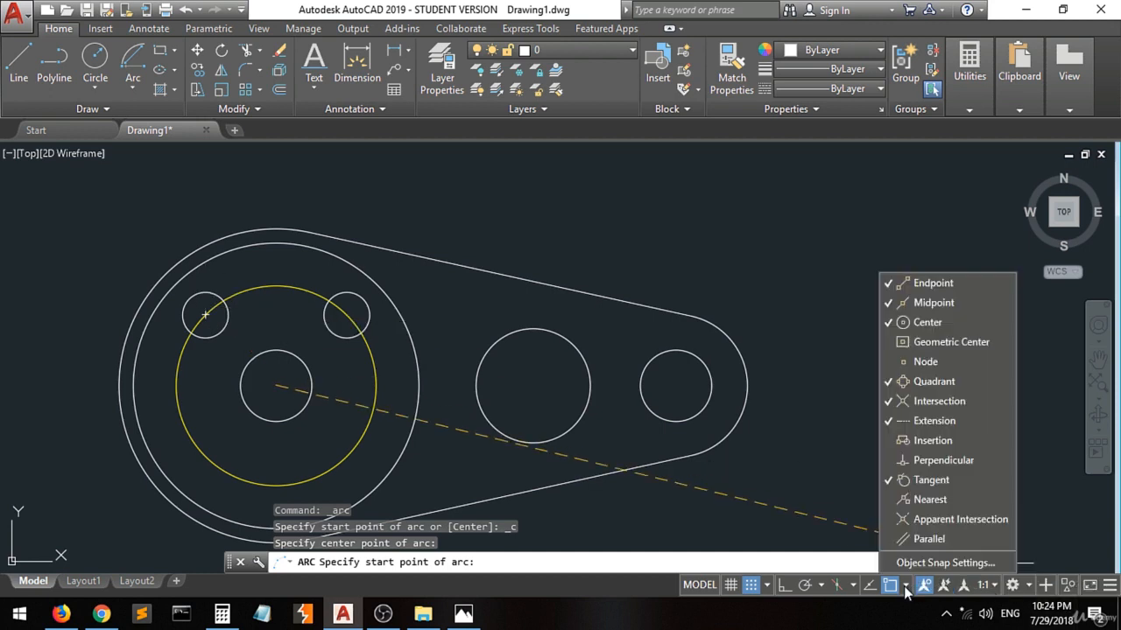
left_click(917, 325)
left_click(918, 382)
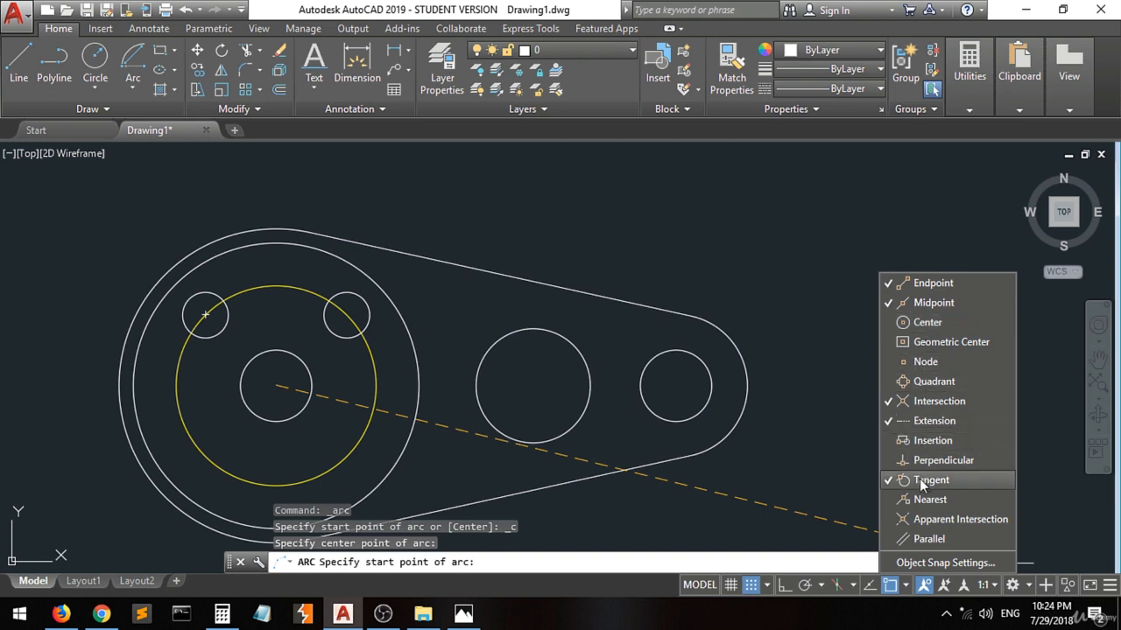
left_click(815, 464)
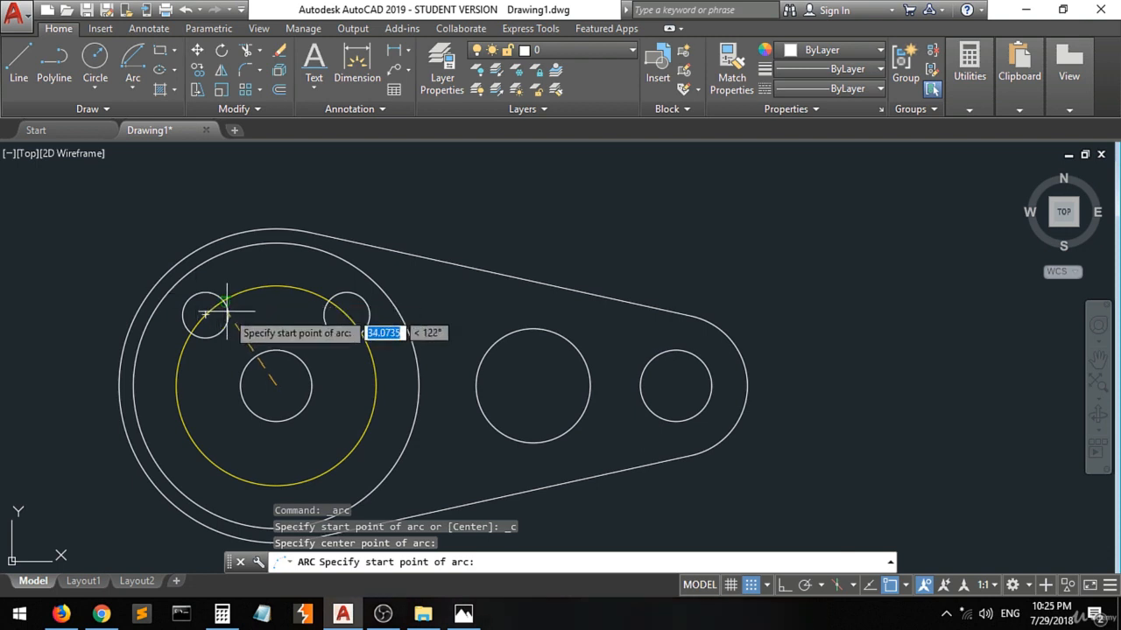
scroll(197, 295, "up", 5)
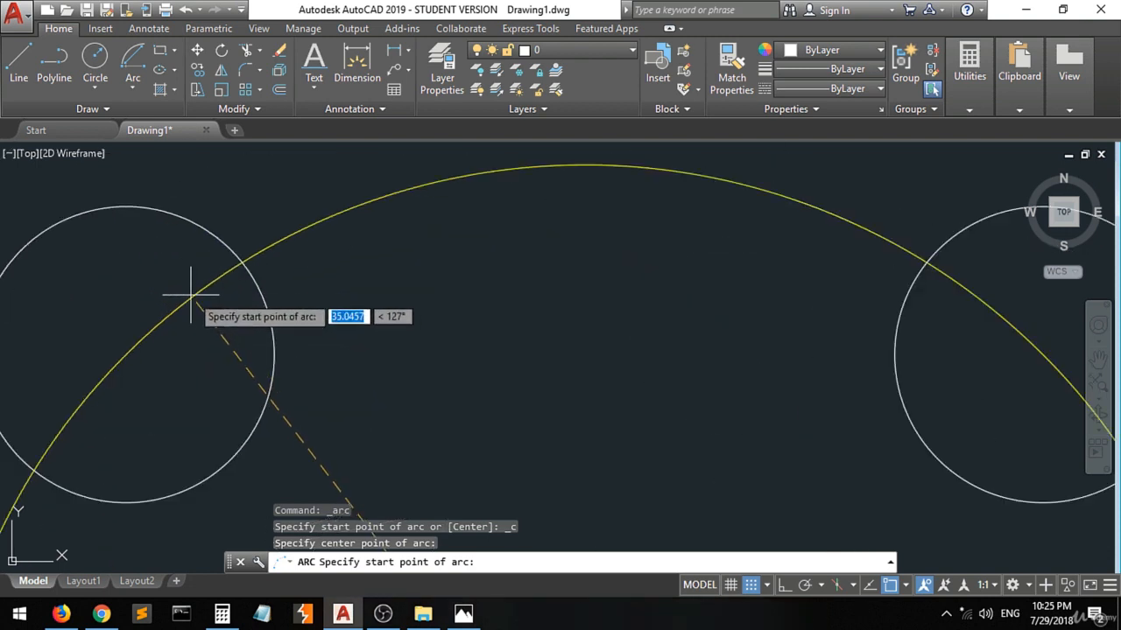
left_click(267, 334)
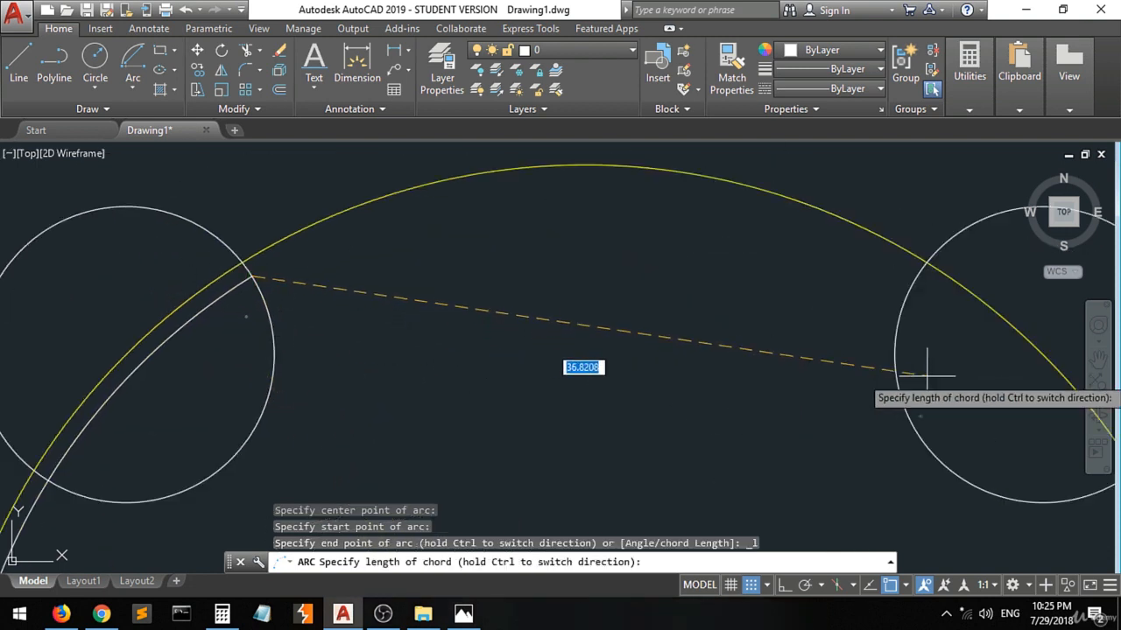
left_click(895, 374)
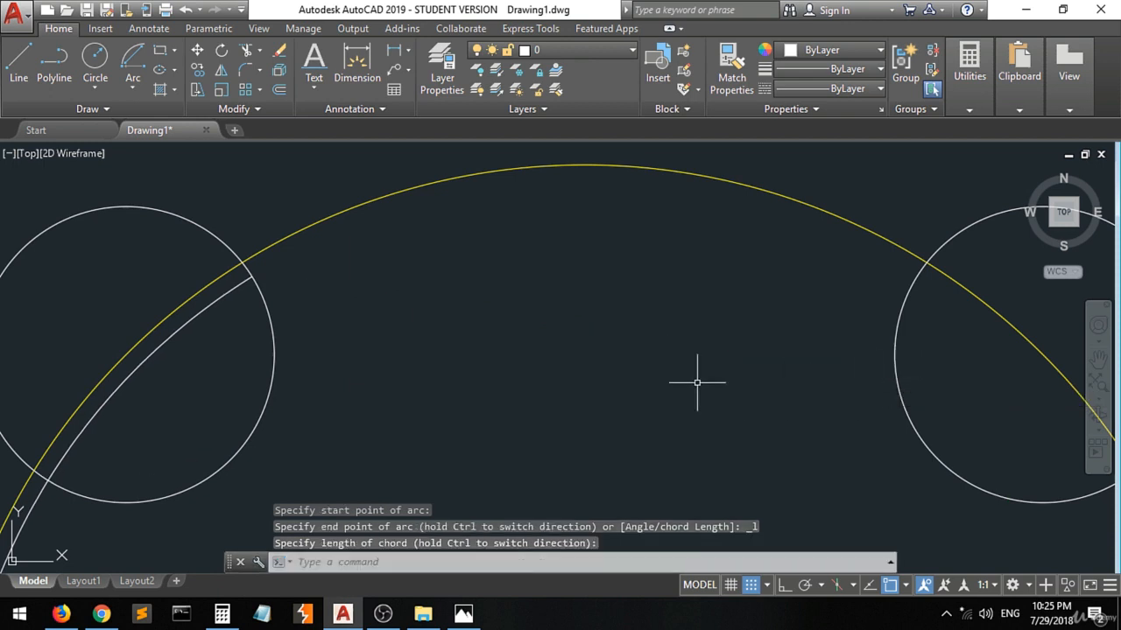
scroll(488, 363, "down", 6)
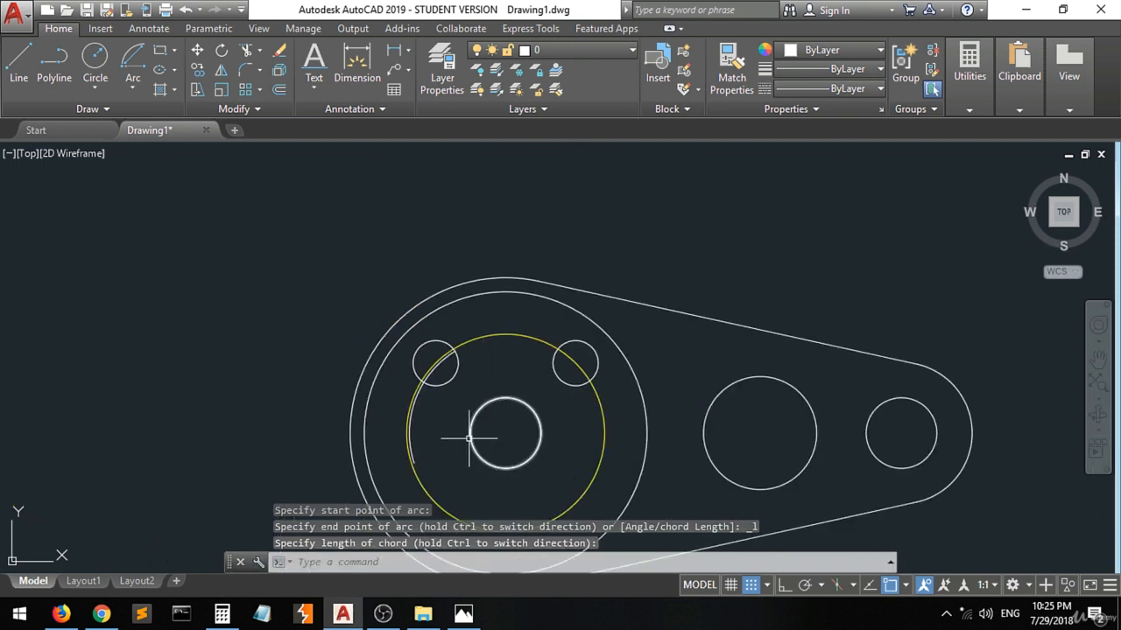
scroll(467, 435, "up", 2)
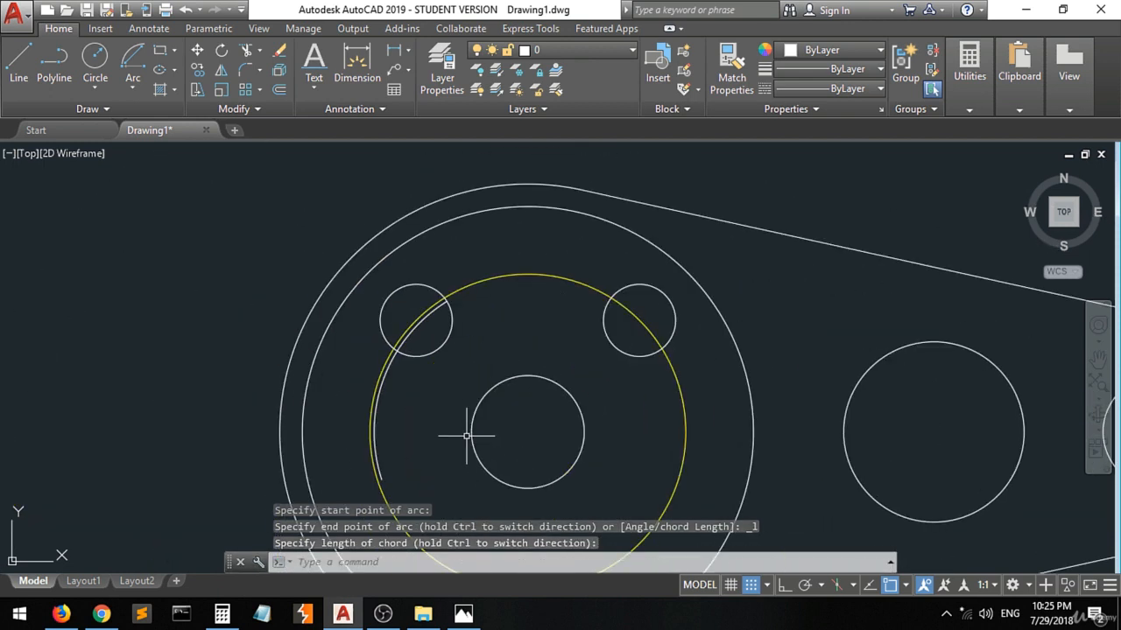
left_click(376, 414)
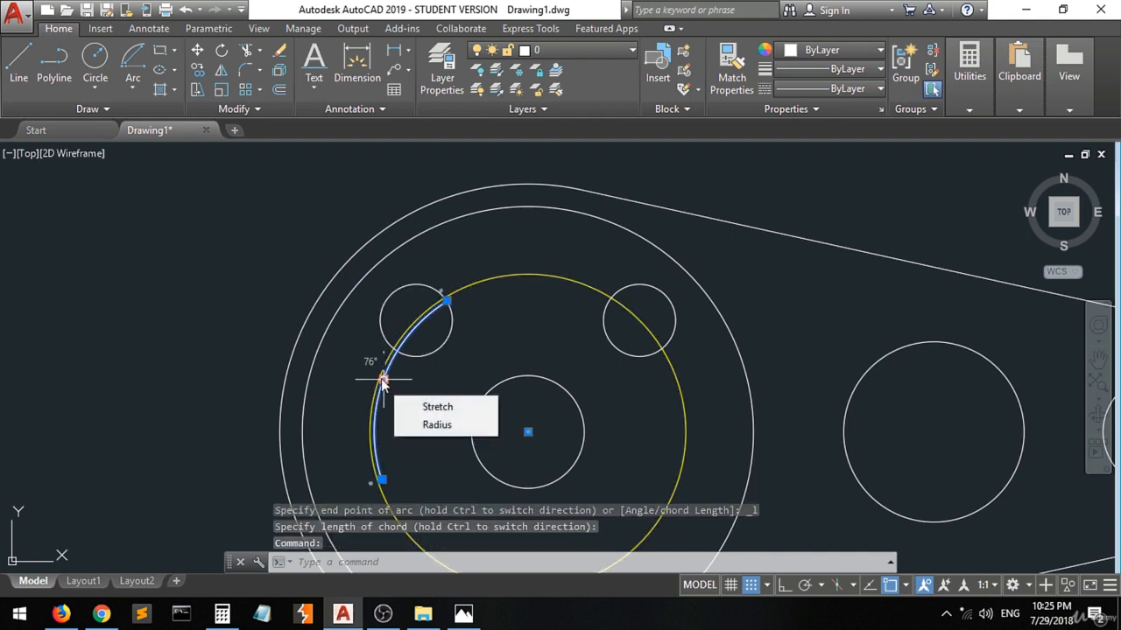
left_click(382, 379)
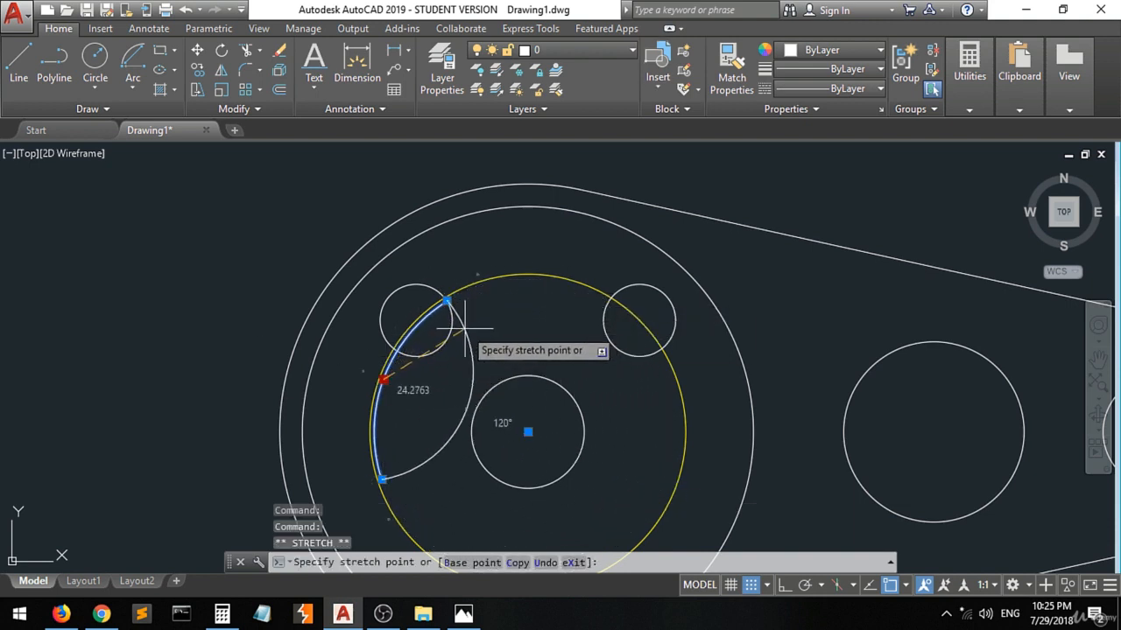
key("ctrl+z")
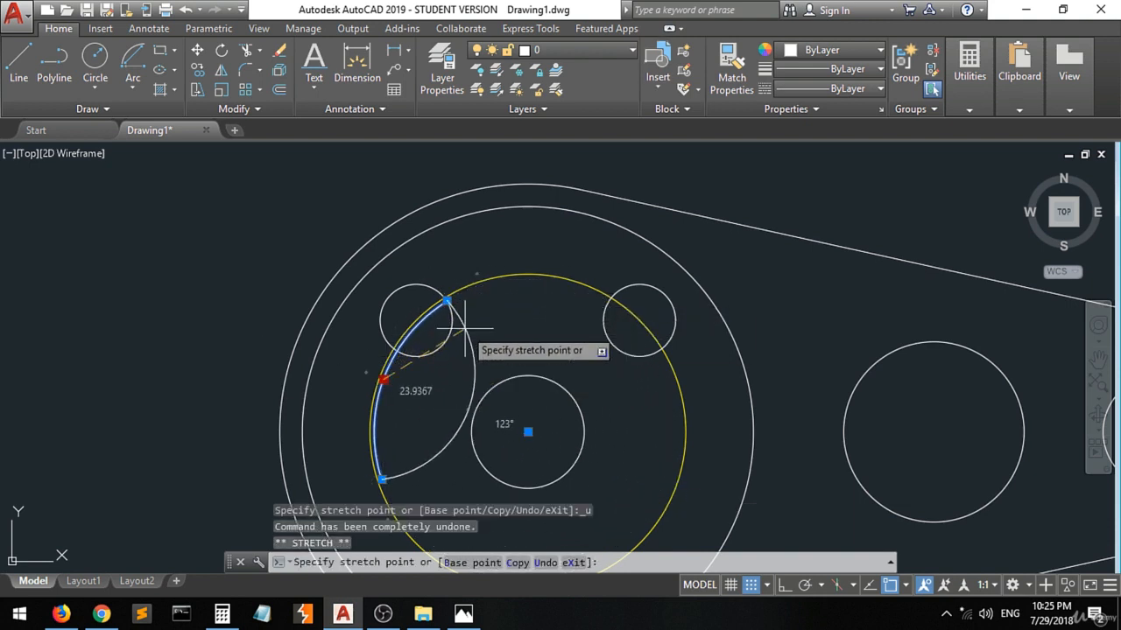
key("Escape")
key("Escape")
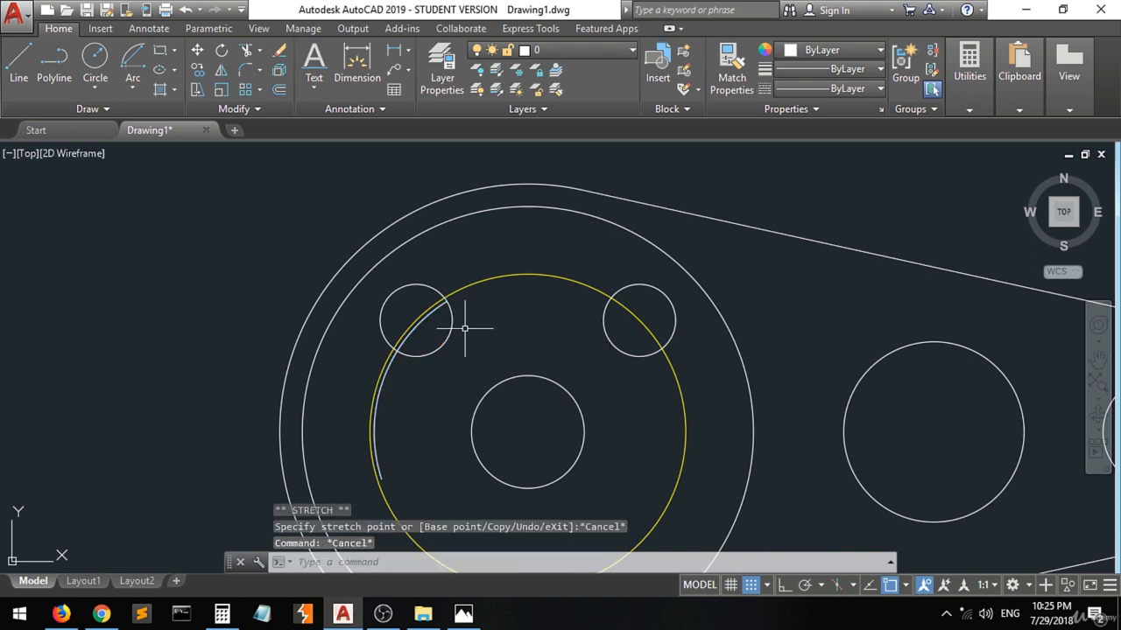
Undo the misplaced arc that starts at the upper-left slot circle.
key("ctrl+z")
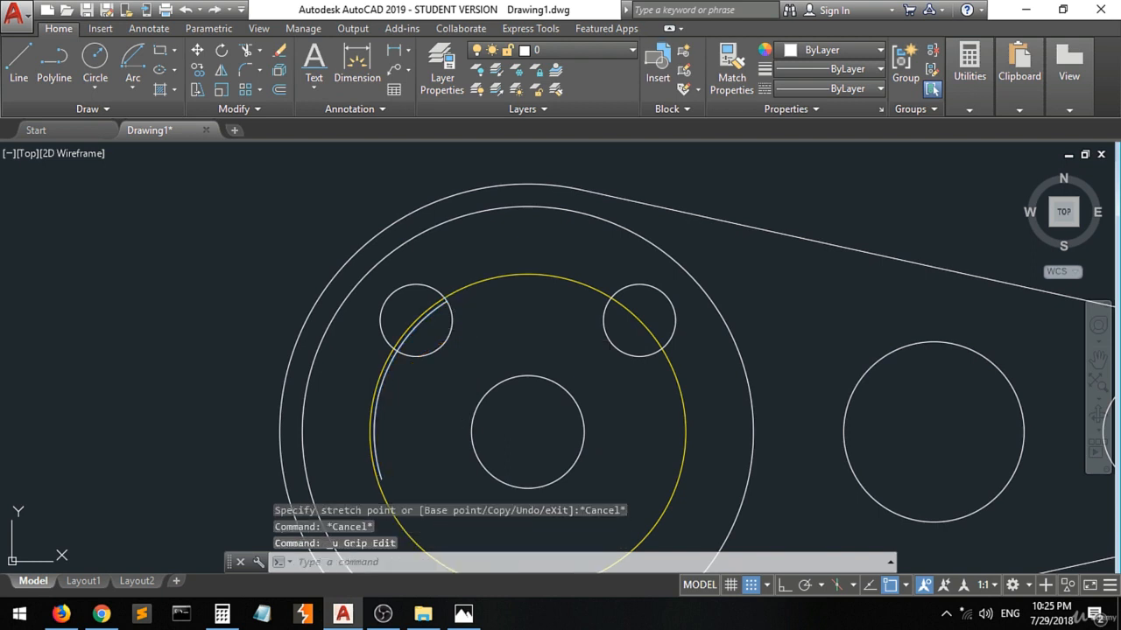
scroll(504, 311, "up", 5)
key("ctrl+z")
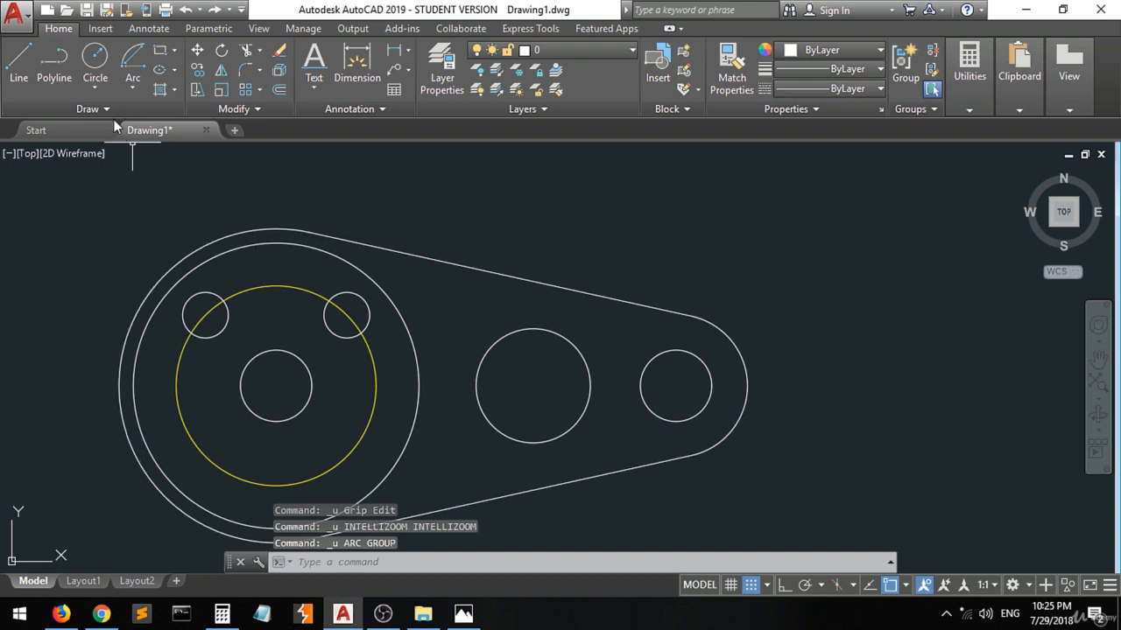
Draw a radius 43 circle from the large circles' common centre to the upper-right slot circle's outer tangent point, turning the Center snap off before sizing.
left_click(95, 58)
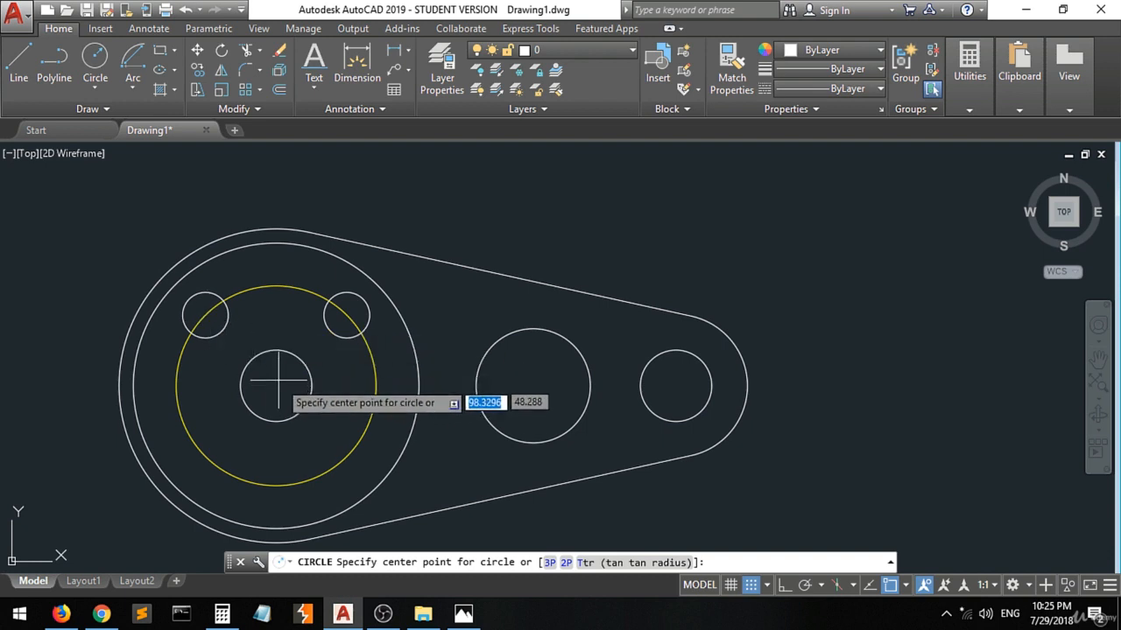
left_click(907, 586)
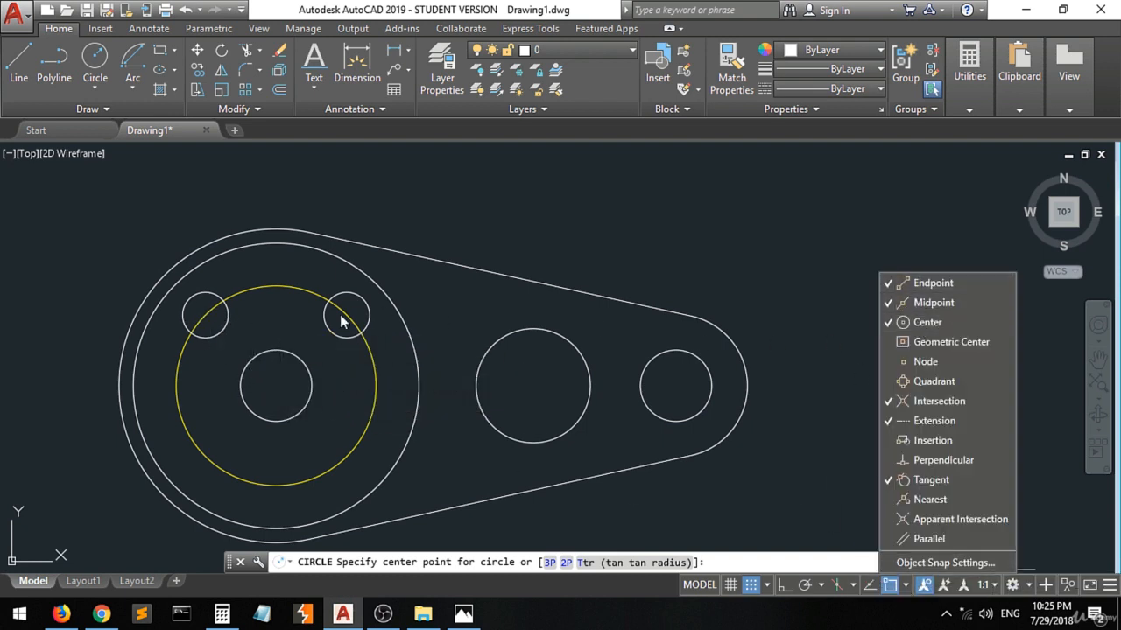
left_click(268, 390)
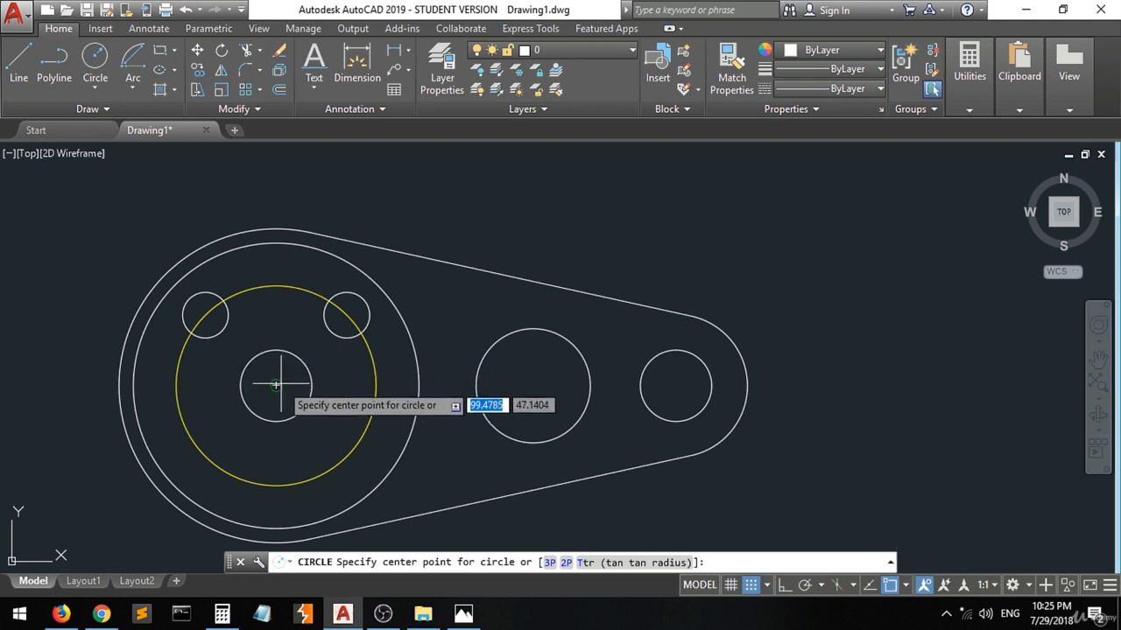
left_click(276, 385)
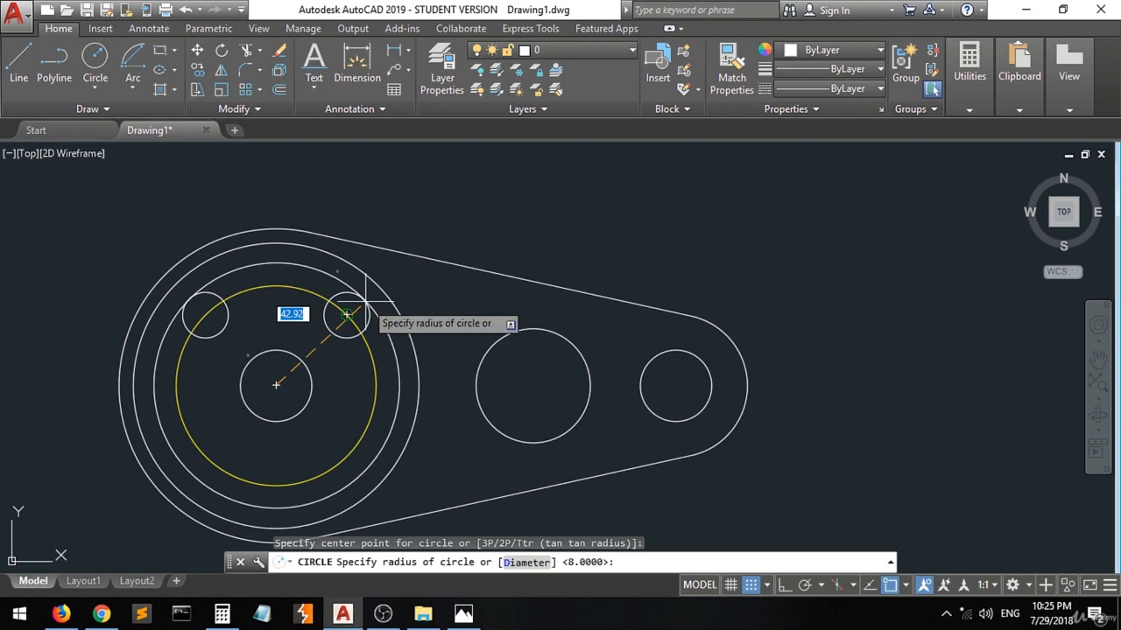
left_click(906, 587)
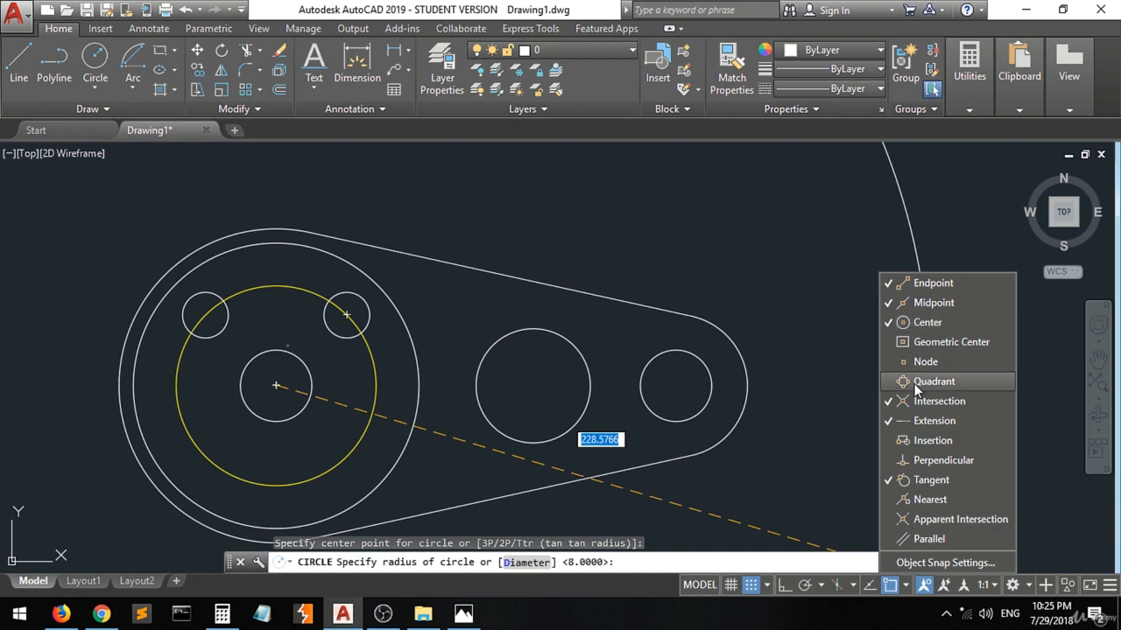
scroll(368, 302, "up", 3)
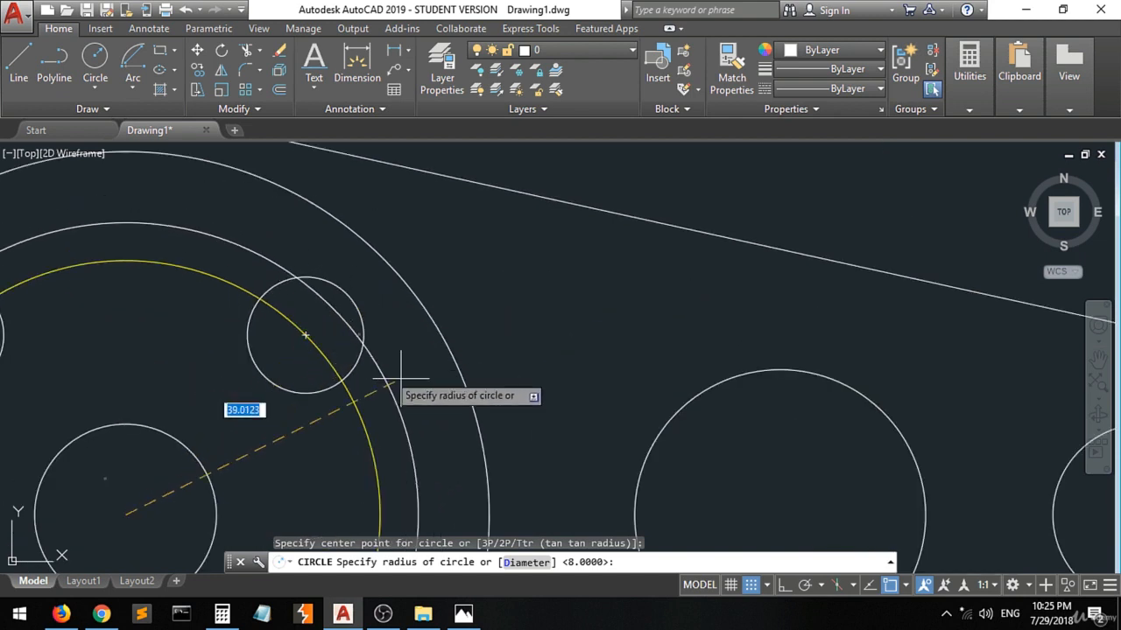
left_click(905, 585)
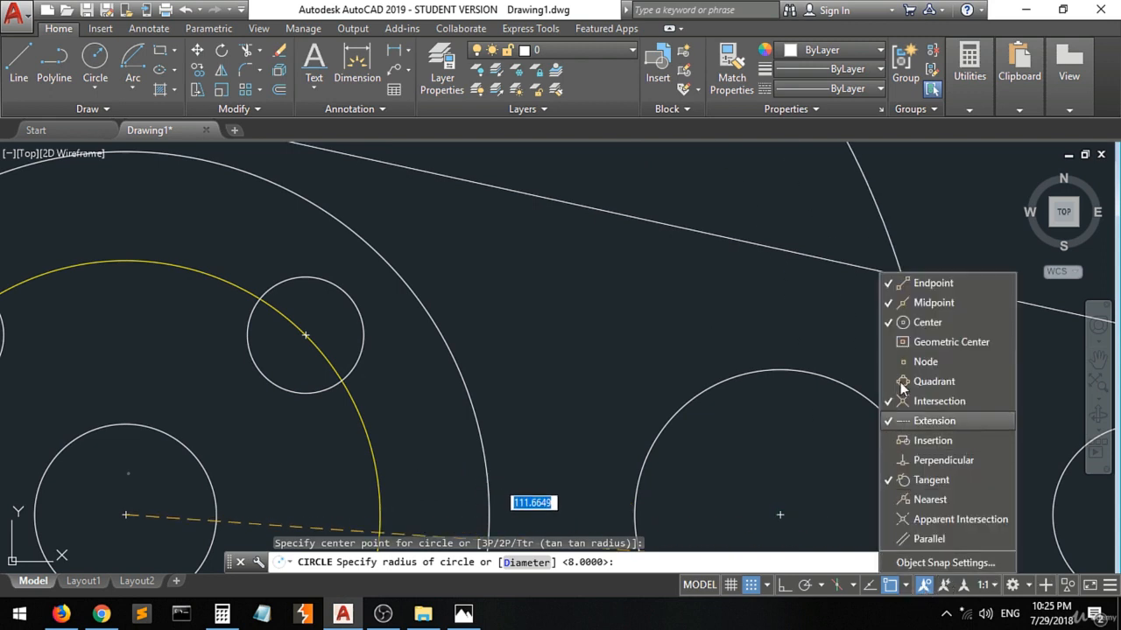
left_click(915, 324)
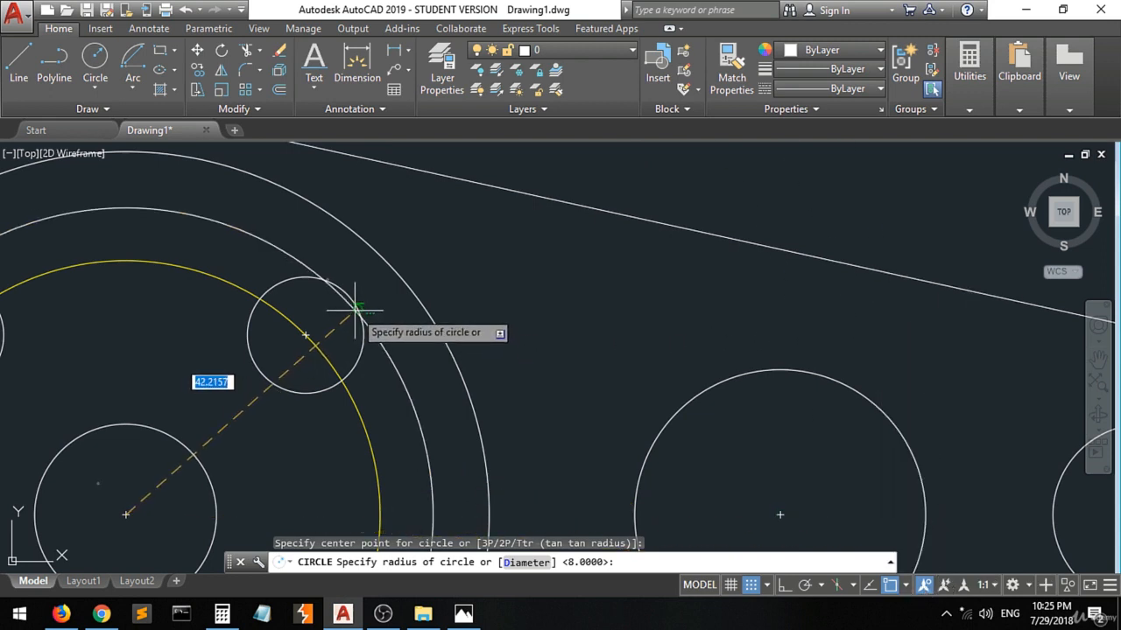
left_click(359, 307)
scroll(269, 311, "down", 2)
scroll(269, 311, "down", 1)
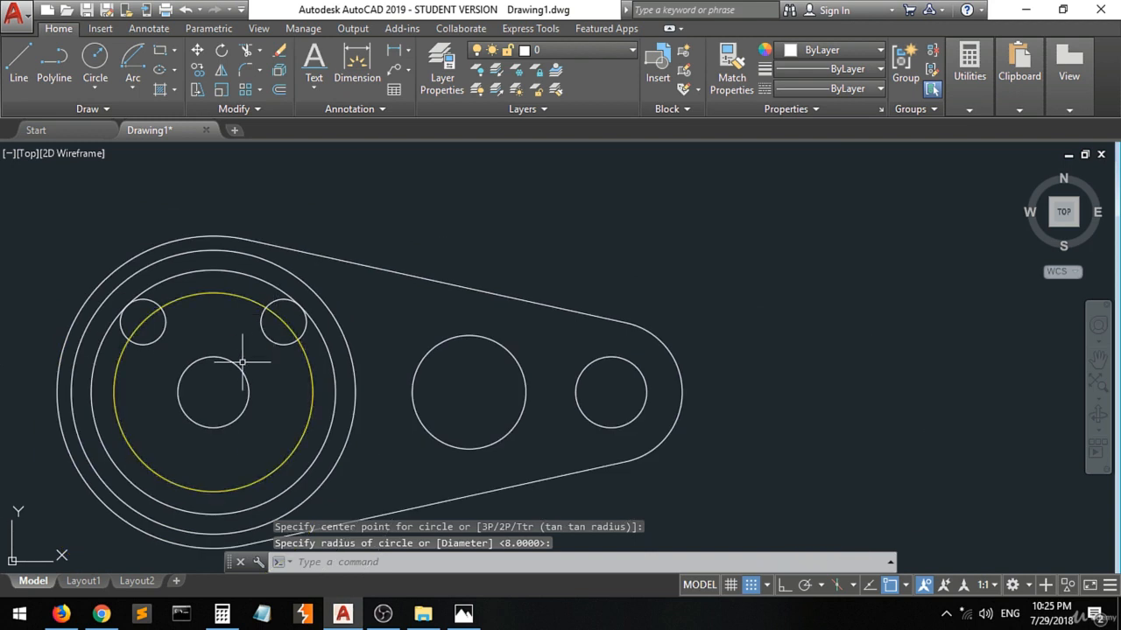
Draw a second concentric circle tangent to the upper-right slot circle's inner side, with the Center snap on only for placing the centre.
scroll(215, 510, "up", 2)
scroll(213, 508, "down", 2)
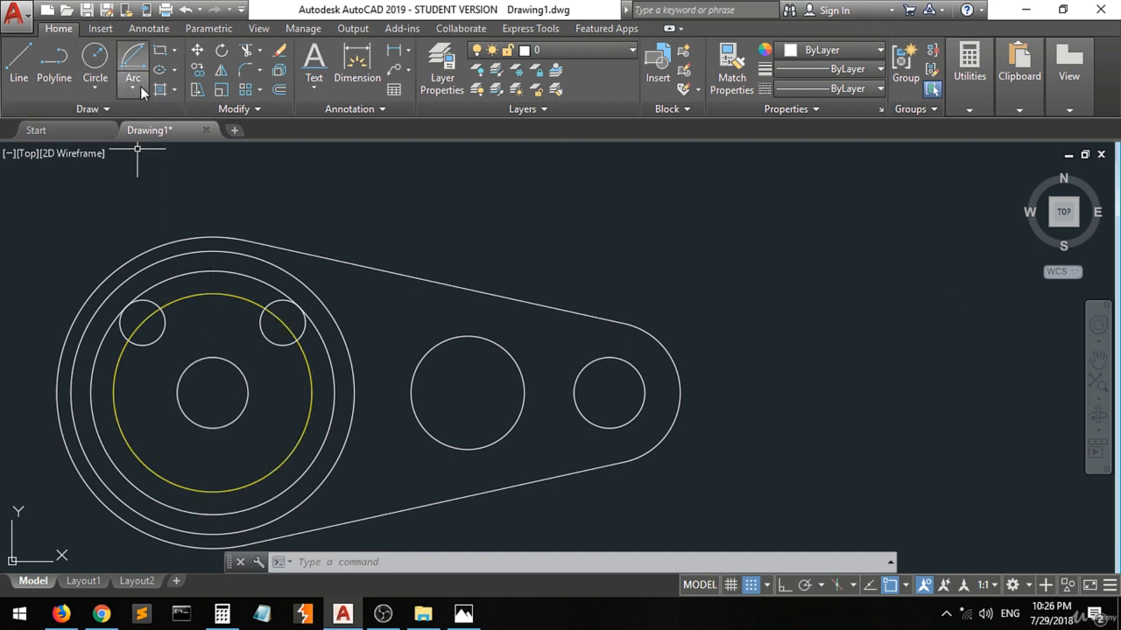
left_click(96, 63)
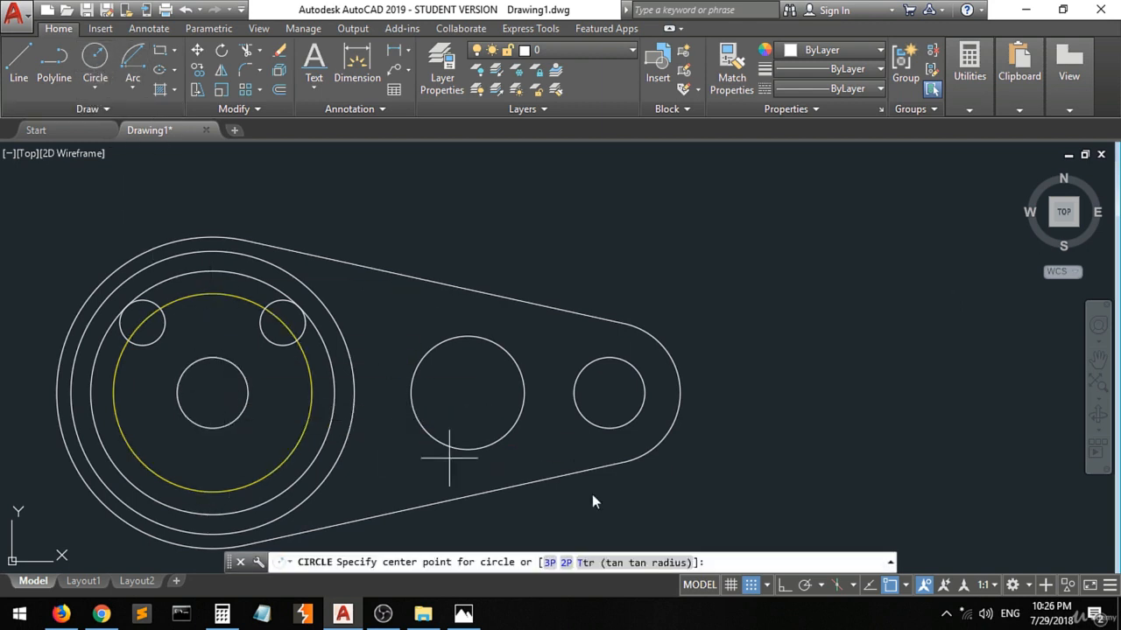
left_click(906, 585)
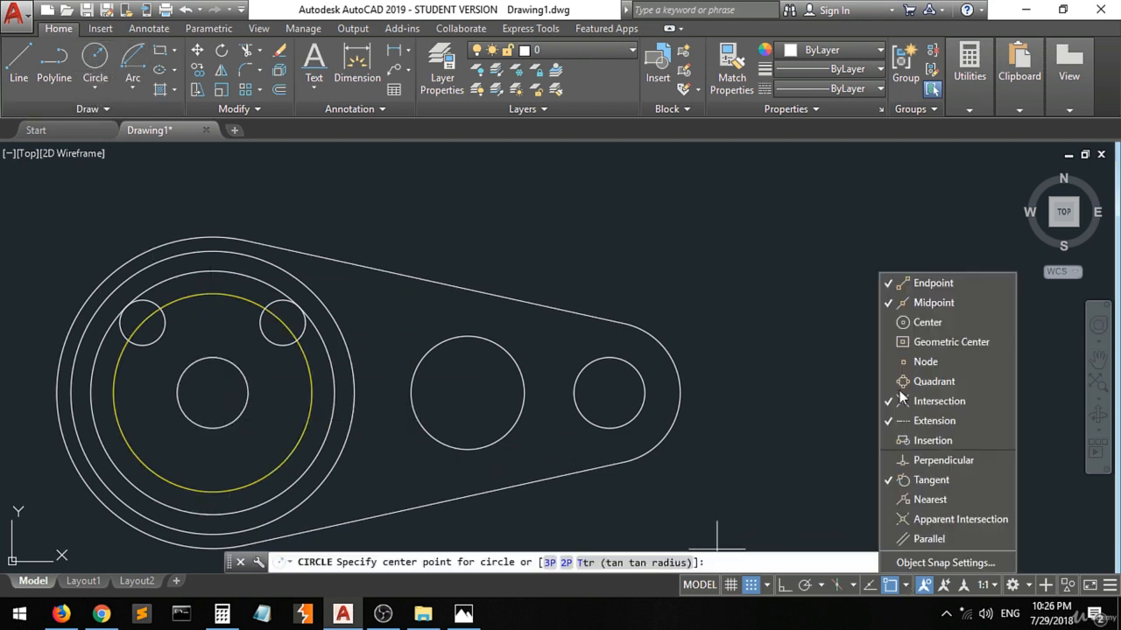
left_click(927, 322)
left_click(203, 397)
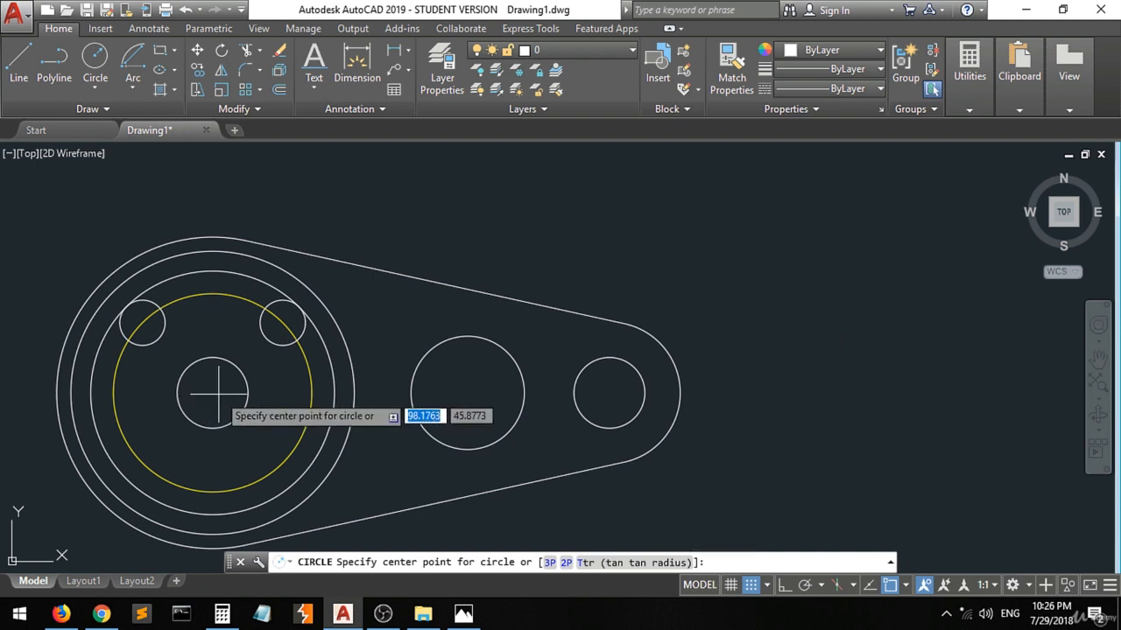
left_click(212, 392)
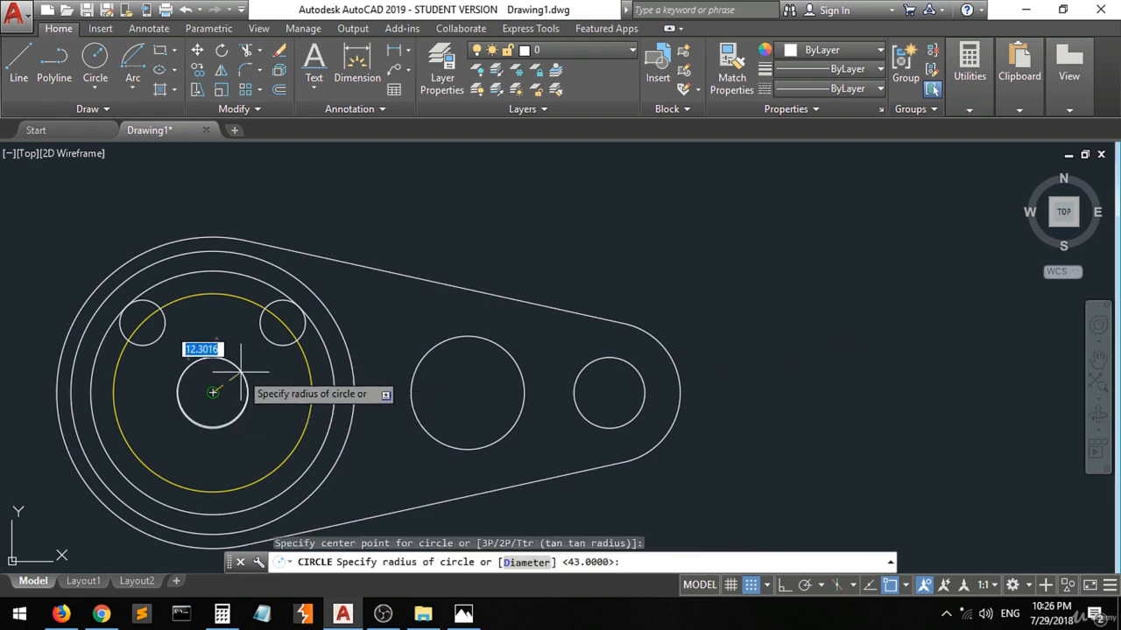
scroll(278, 346, "up", 8)
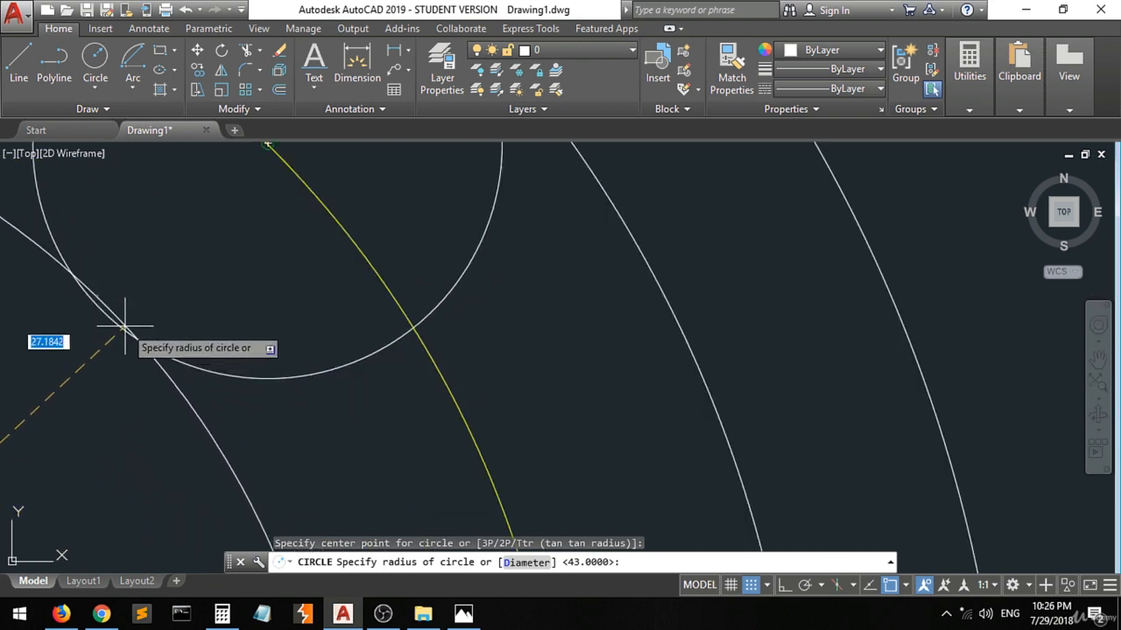
left_click(906, 586)
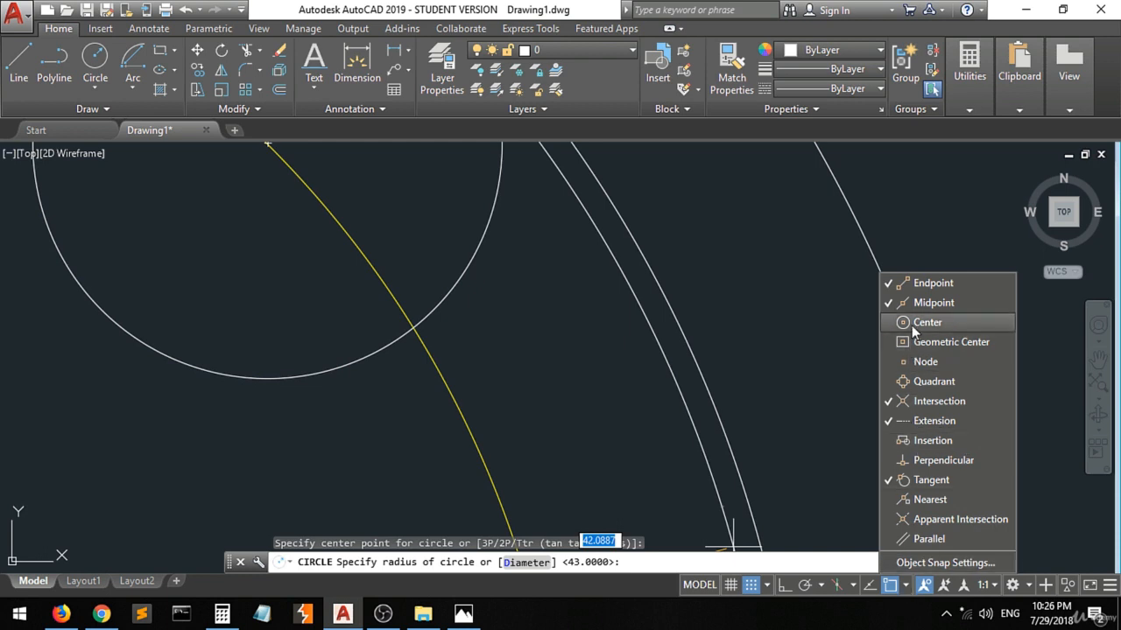
left_click(447, 396)
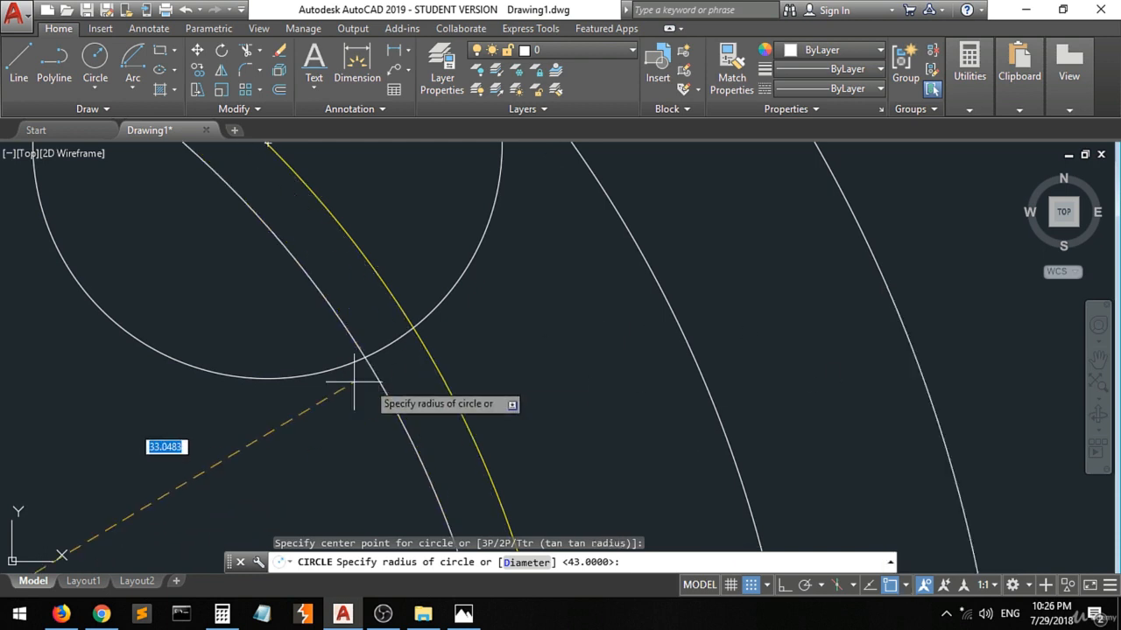
left_click(216, 374)
scroll(258, 383, "down", 10)
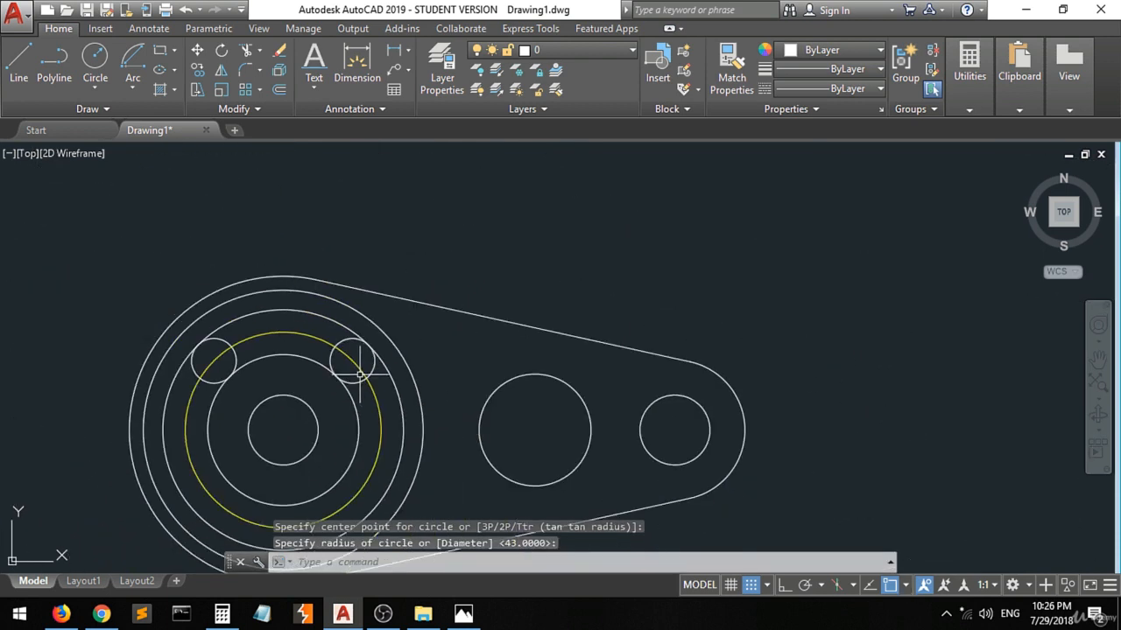
Trim the lower parts of the two slot circles and the yellow centreline circle, leaving only their upper arcs spanning the small end circles.
scroll(268, 457, "up", 4)
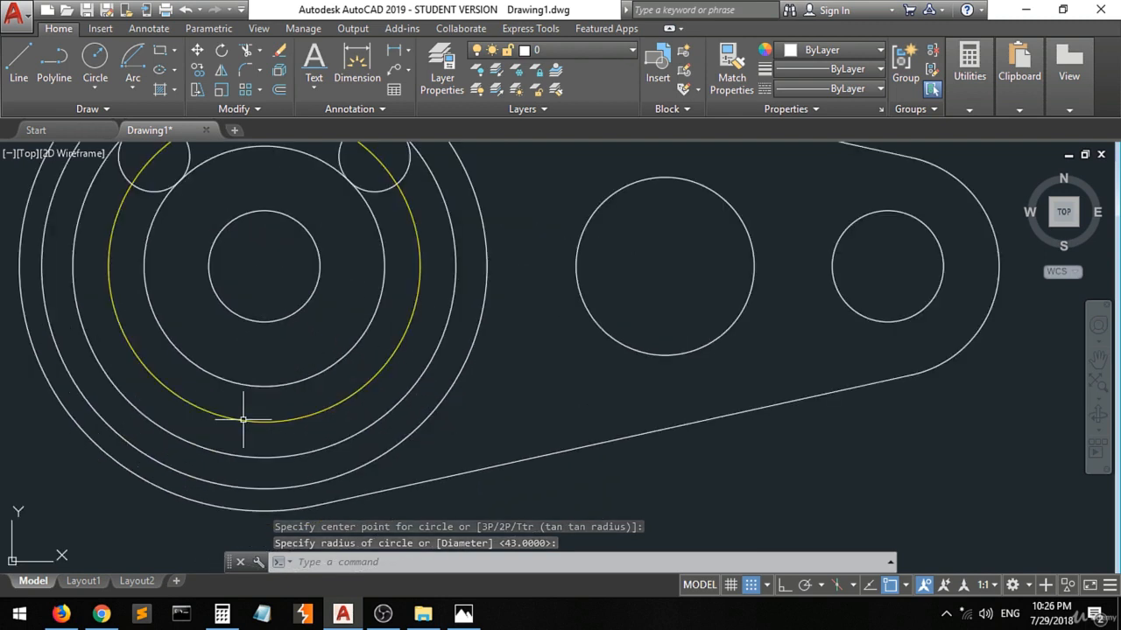
scroll(243, 426, "down", 2)
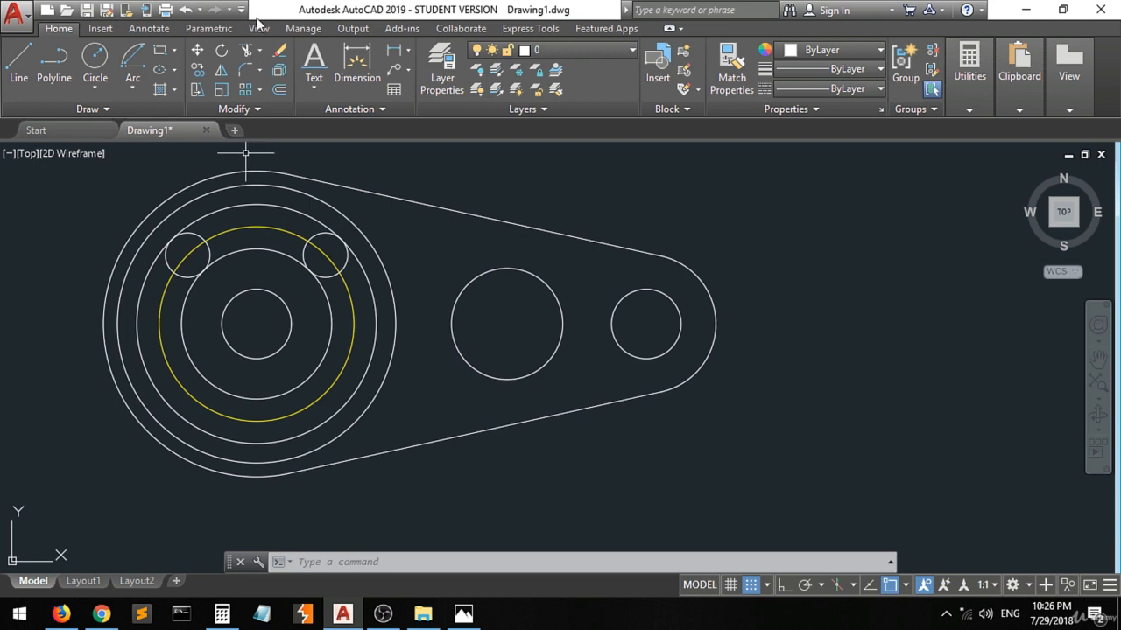
left_click(245, 52)
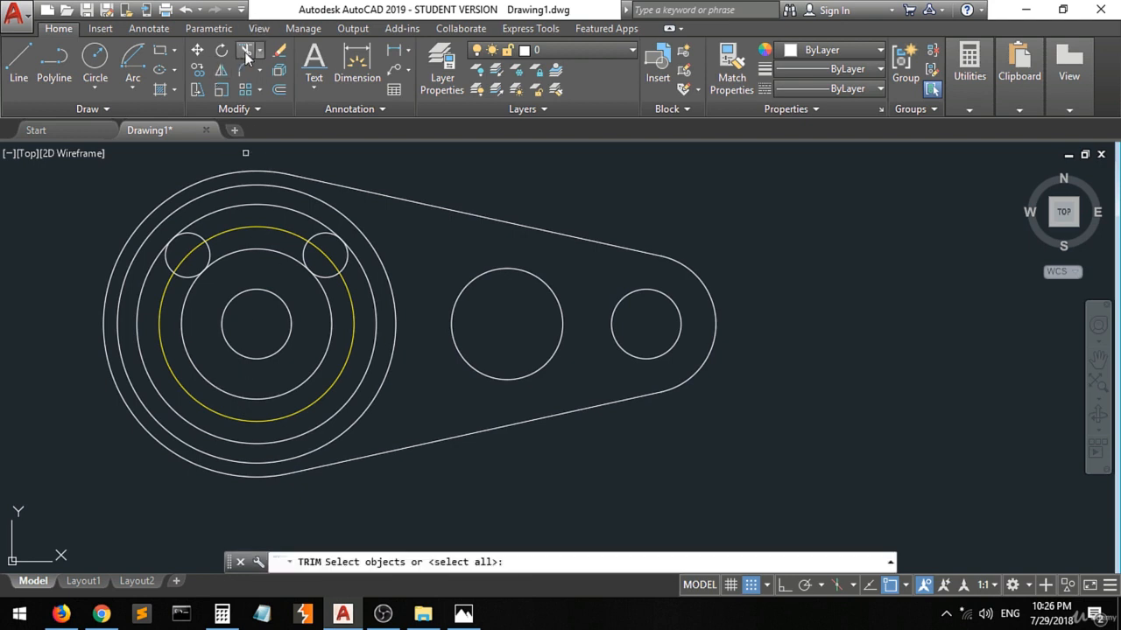
left_click(379, 149)
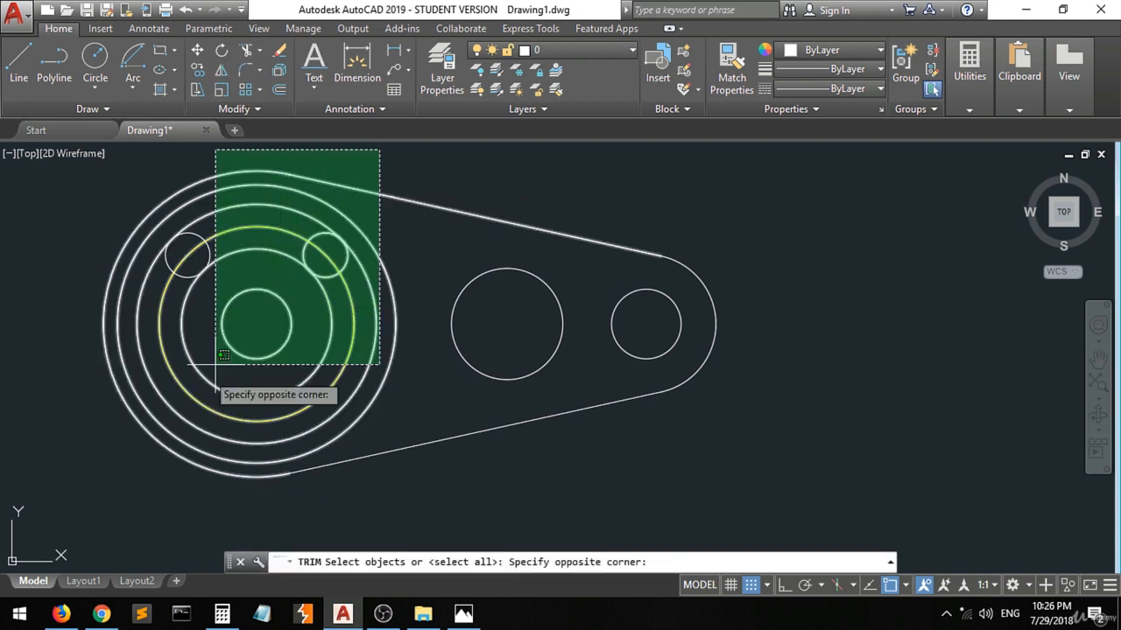
left_click(120, 498)
key("Return")
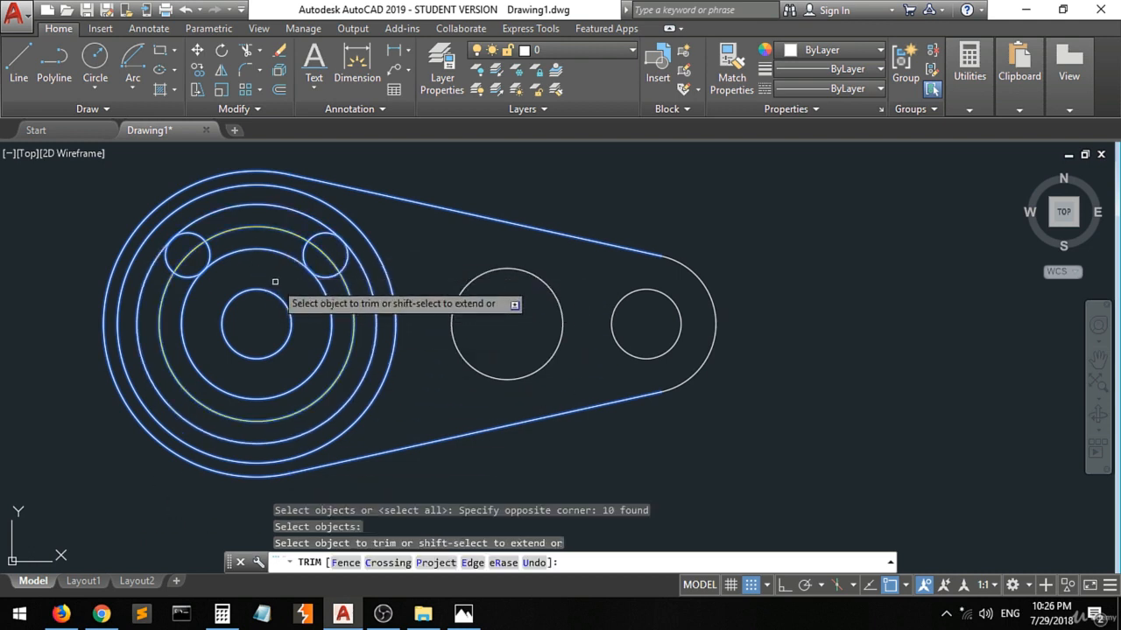
left_click(331, 333)
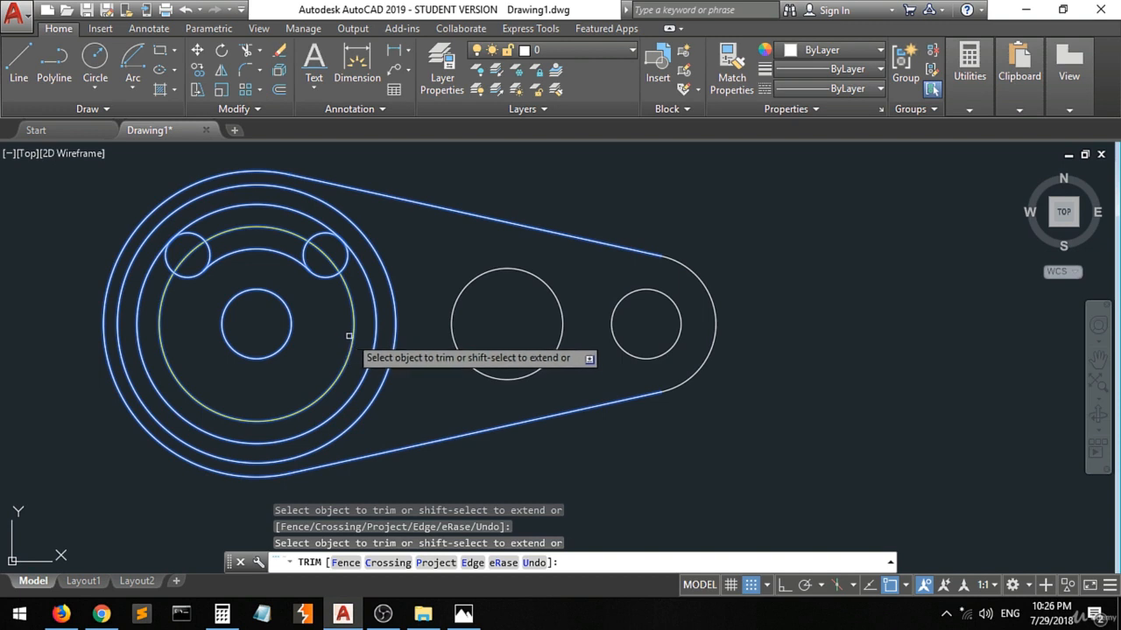
left_click(375, 339)
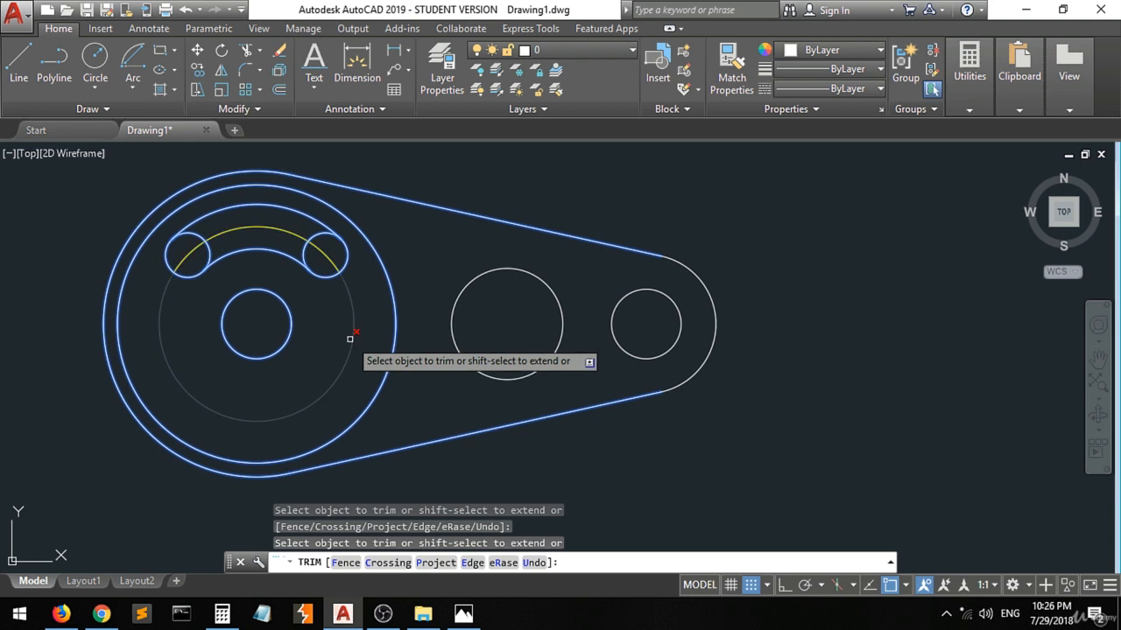
left_click(351, 339)
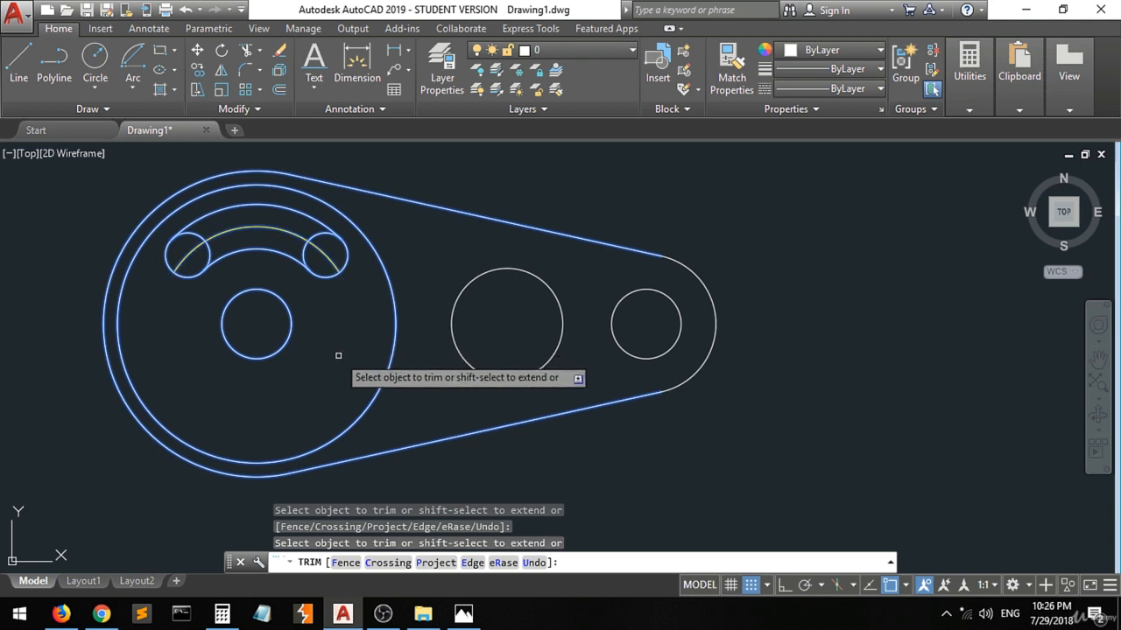
key("Escape")
key("Escape")
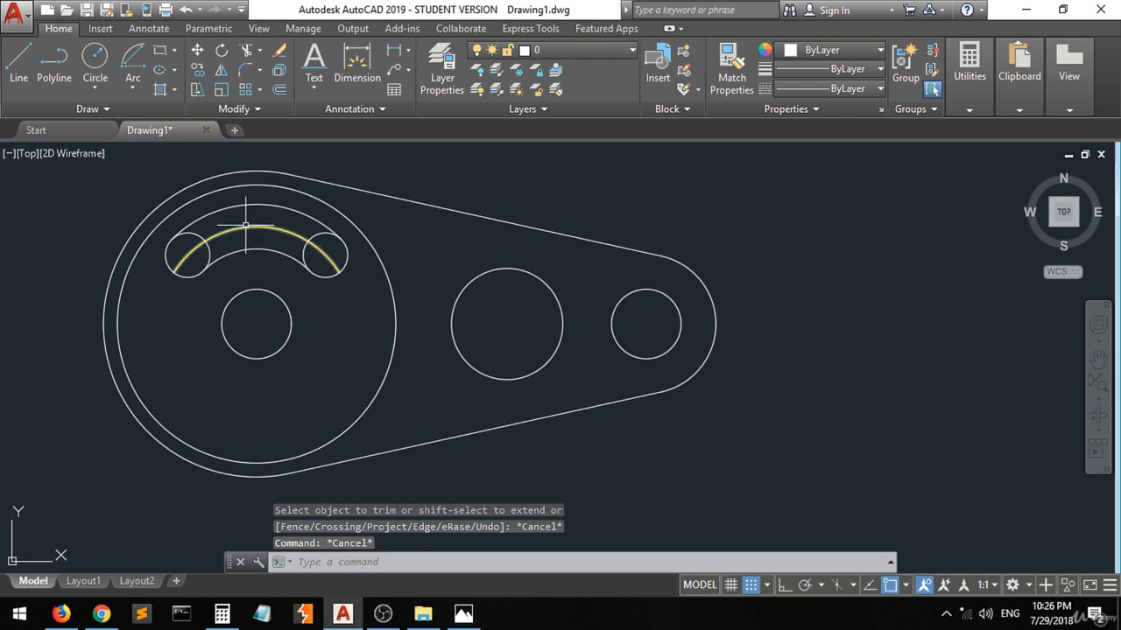
Check the upper slot in the 3.jpg reference, then delete the centreline arc running through the slot's middle.
left_click(464, 615)
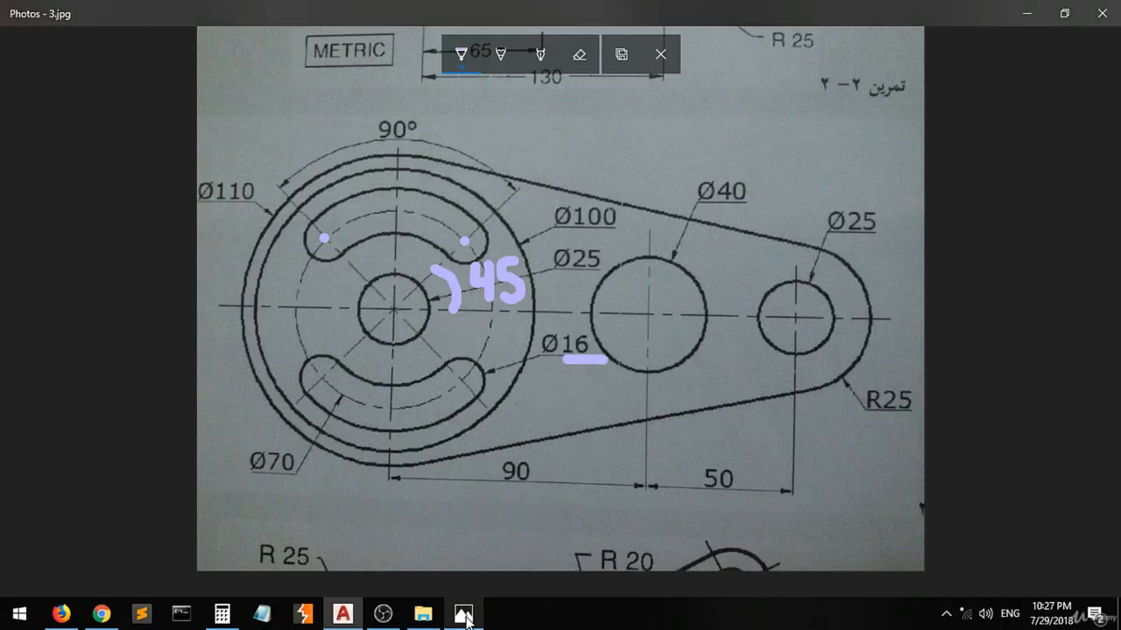
left_click(464, 614)
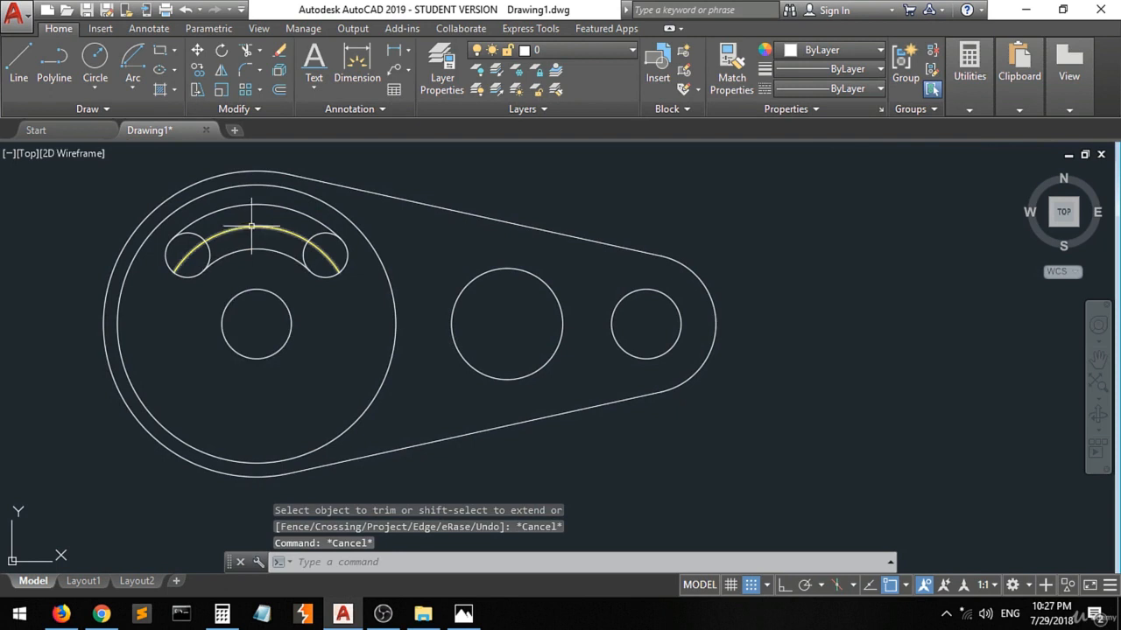
left_click(251, 226)
key("Delete")
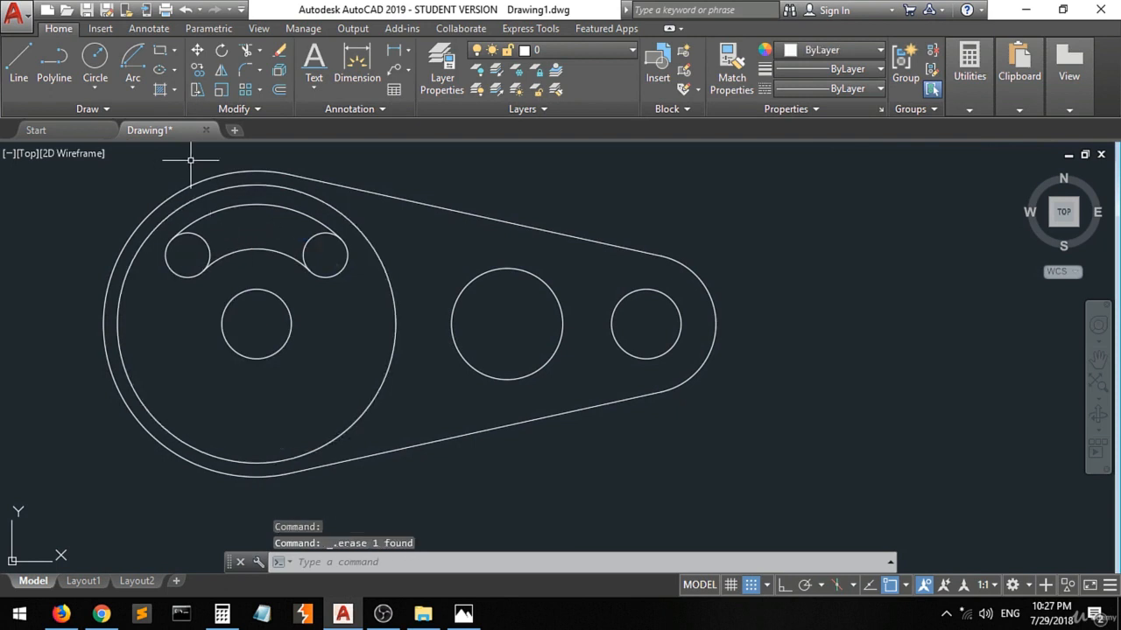
Trim the inner portions of the two slot end circles so the upper slot becomes a single closed outline.
left_click(248, 50)
left_click(375, 172)
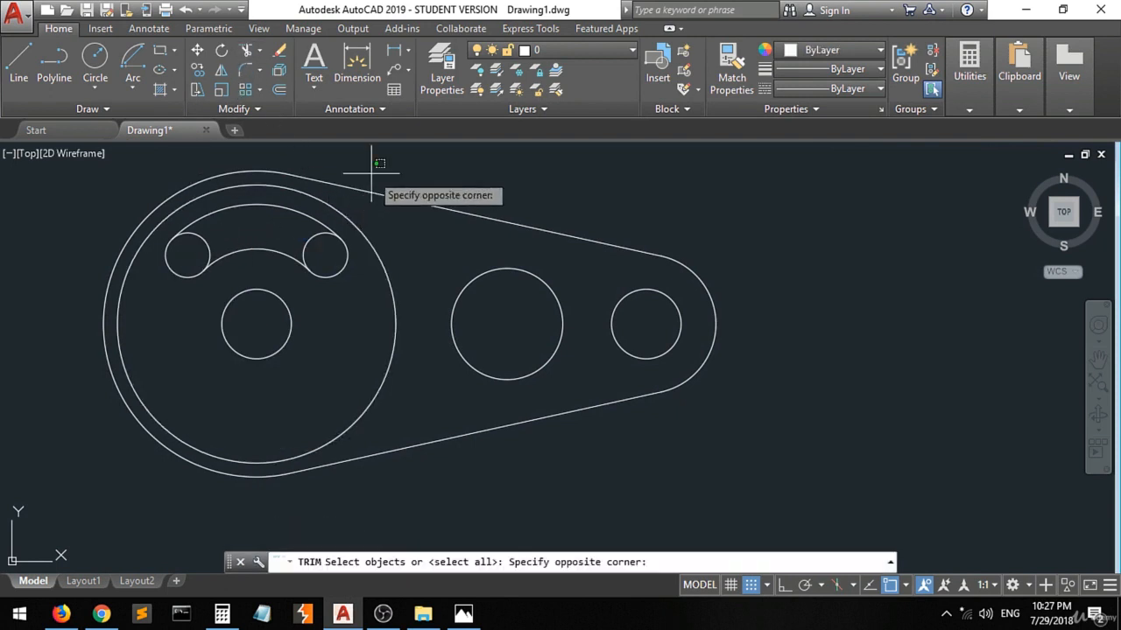
left_click(187, 295)
key("Return")
left_click(210, 242)
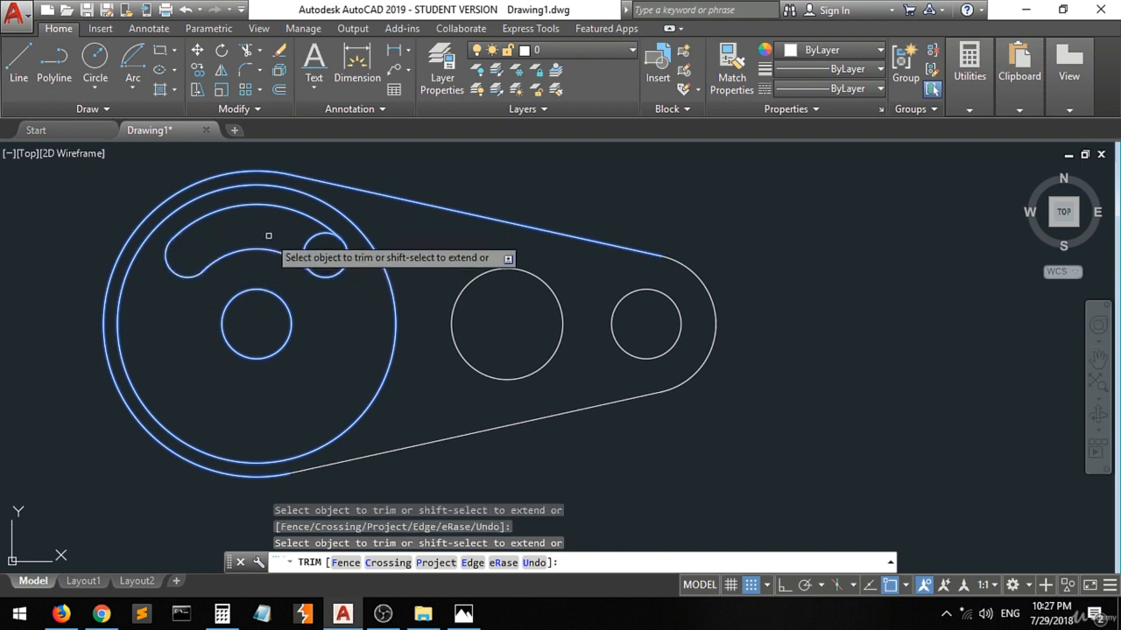
left_click(322, 229)
left_click(297, 237)
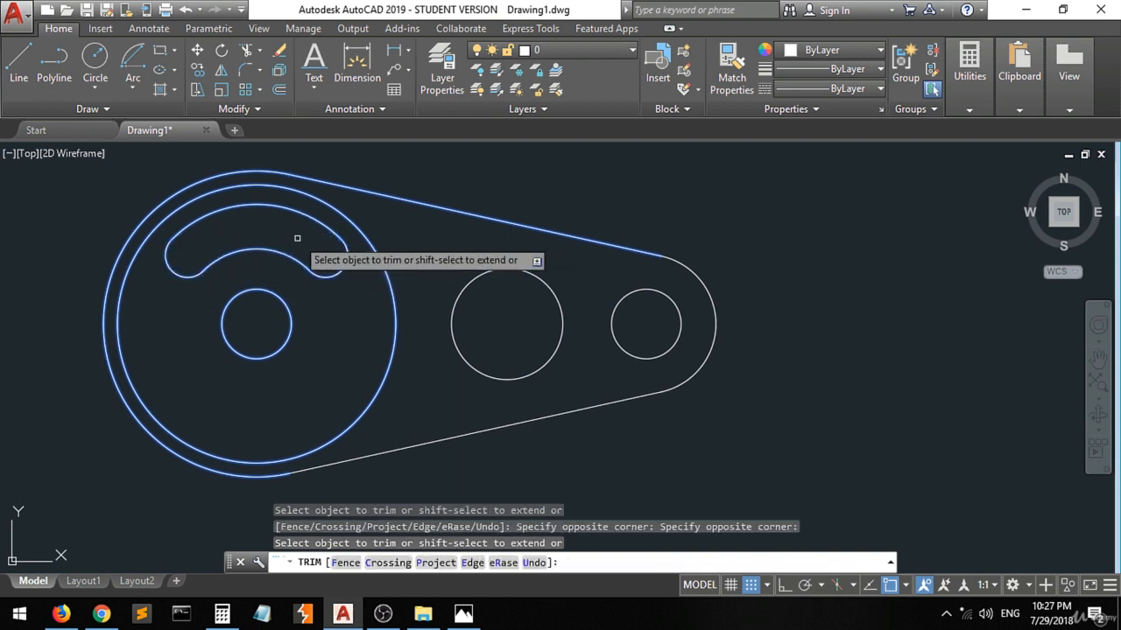
key("Escape")
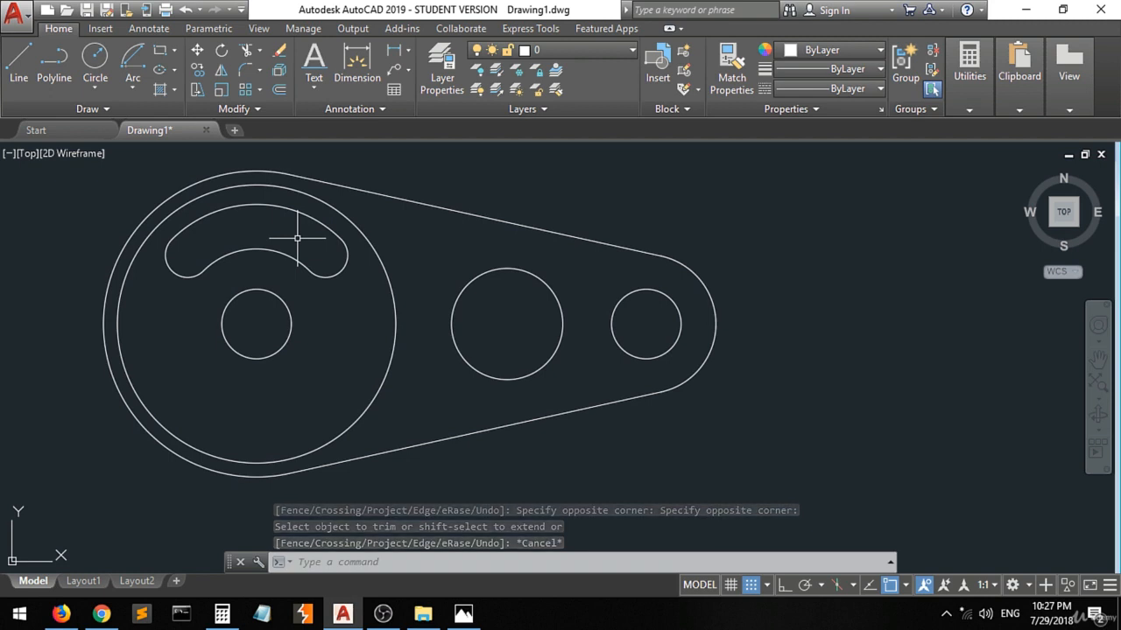
Mirror the four upper slot arcs across the horizontal line through the central hub circle's side quadrants, turning Quadrant snap on and keeping the source objects.
left_click(464, 614)
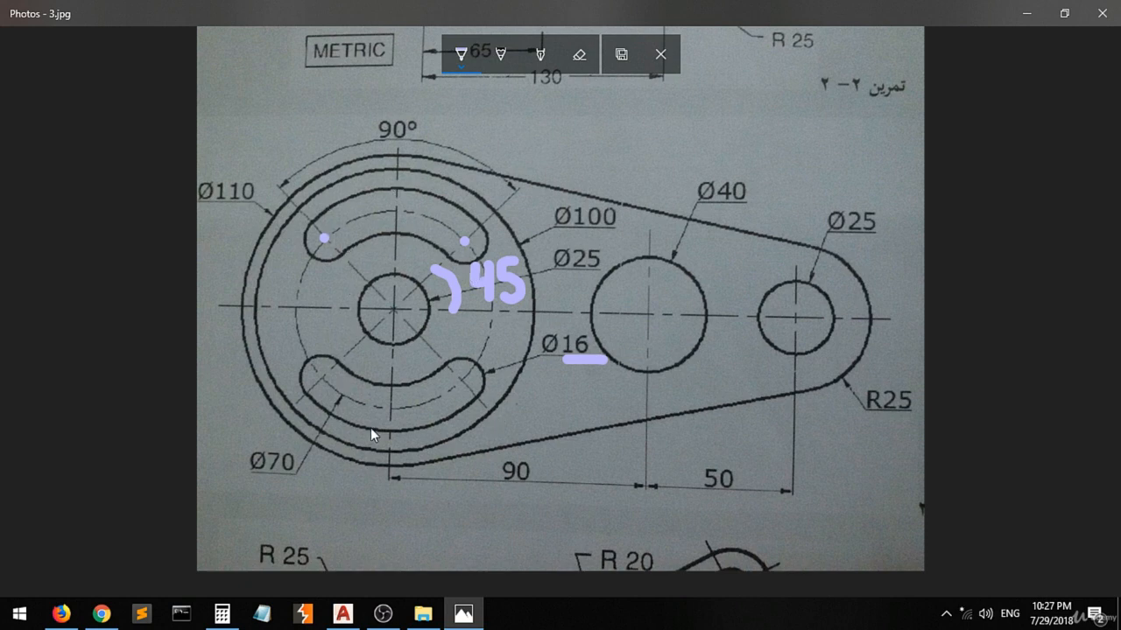
left_click(464, 614)
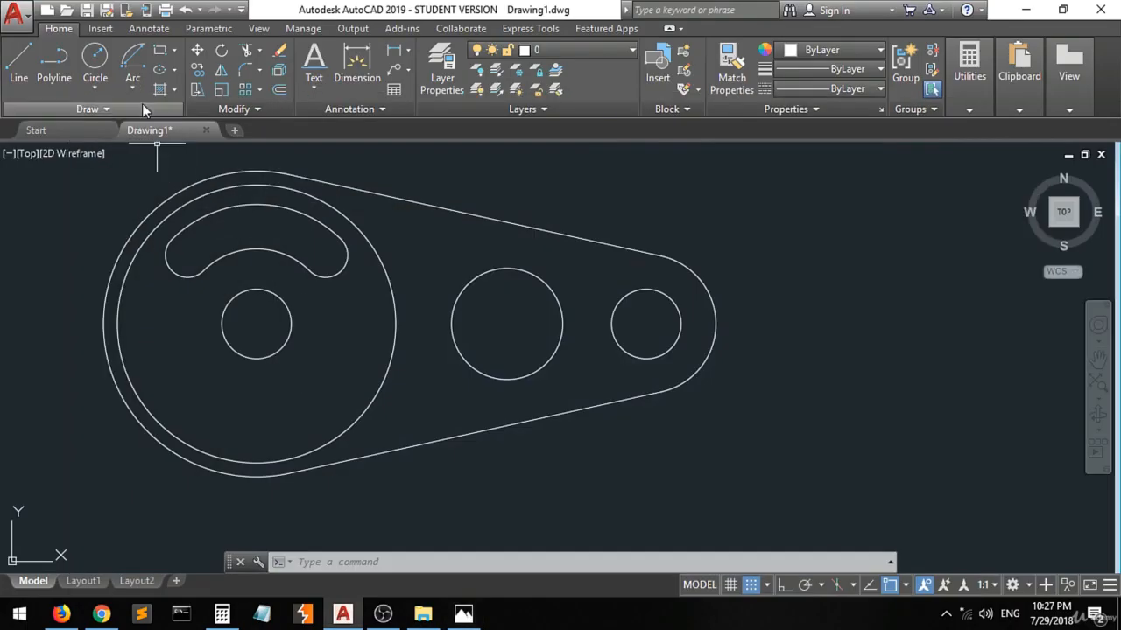
left_click(220, 73)
left_click(267, 197)
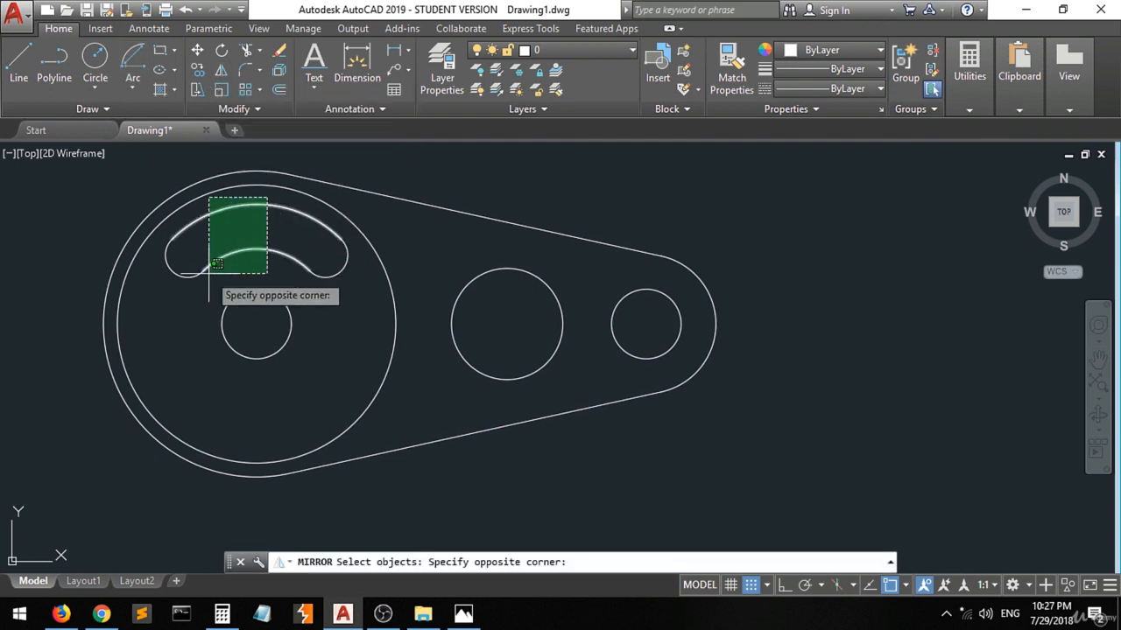
left_click(212, 276)
left_click(348, 230)
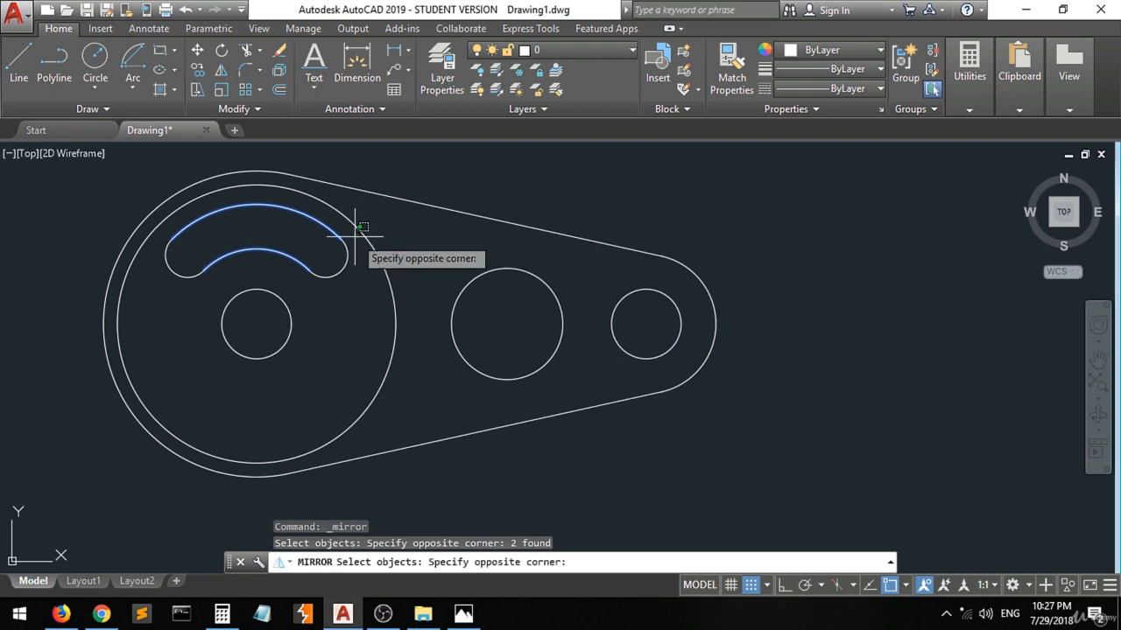
left_click(277, 301)
left_click(204, 237)
left_click(164, 271)
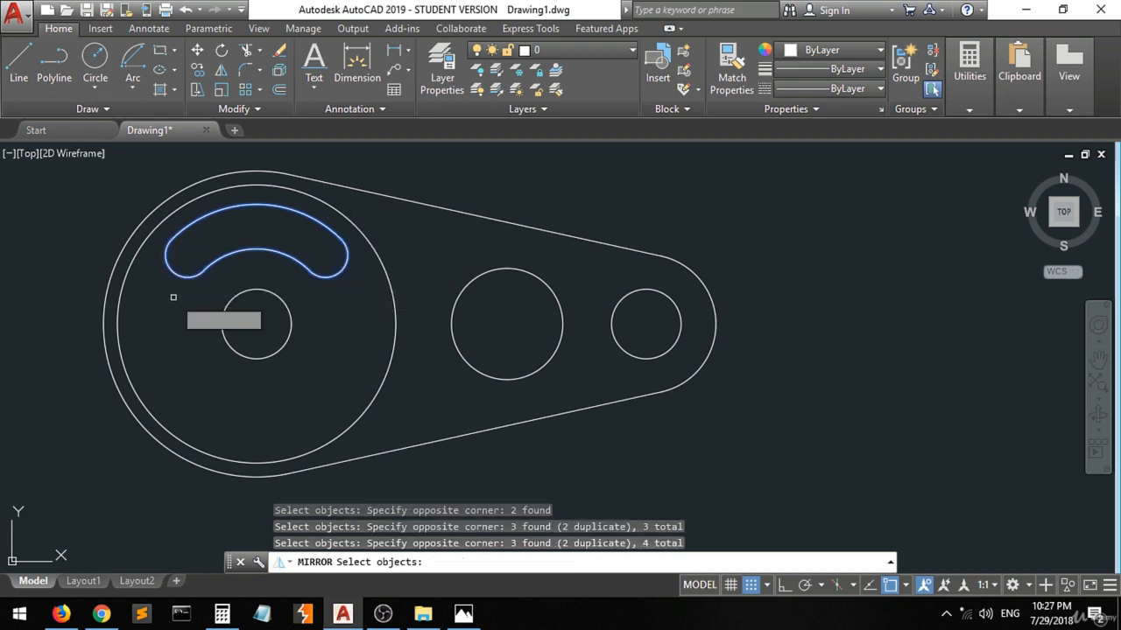
key("Return")
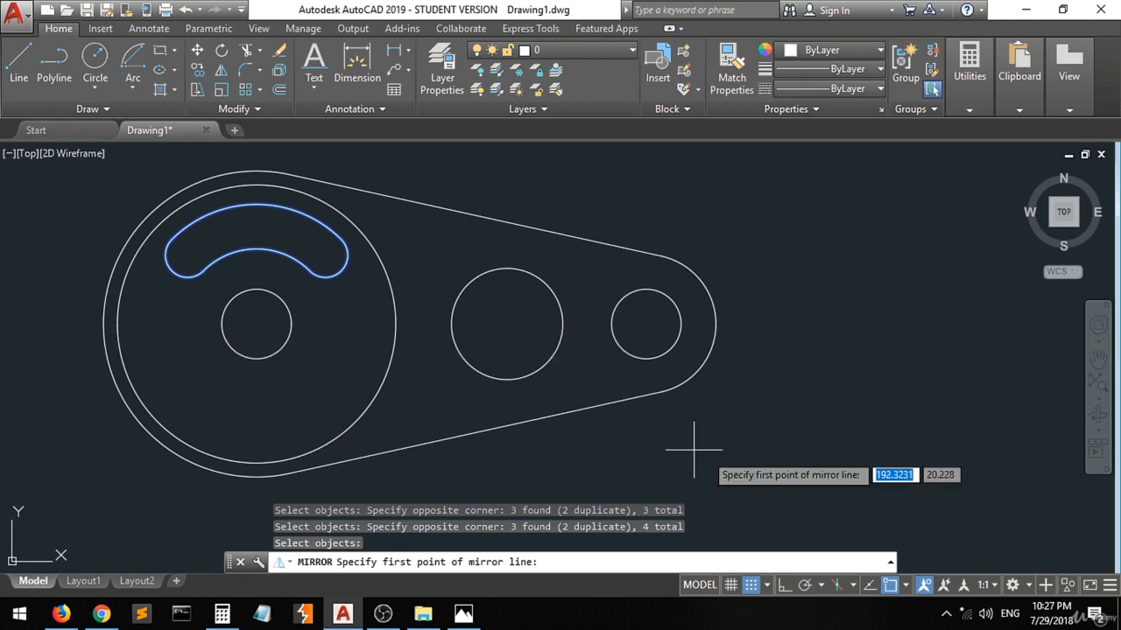
left_click(905, 585)
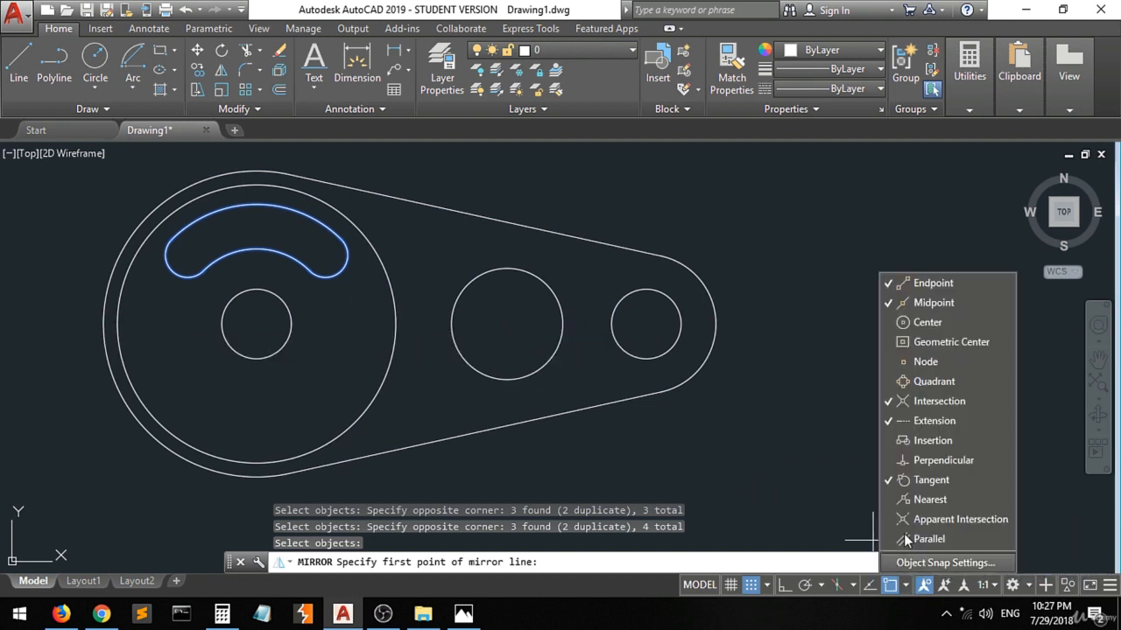
left_click(327, 347)
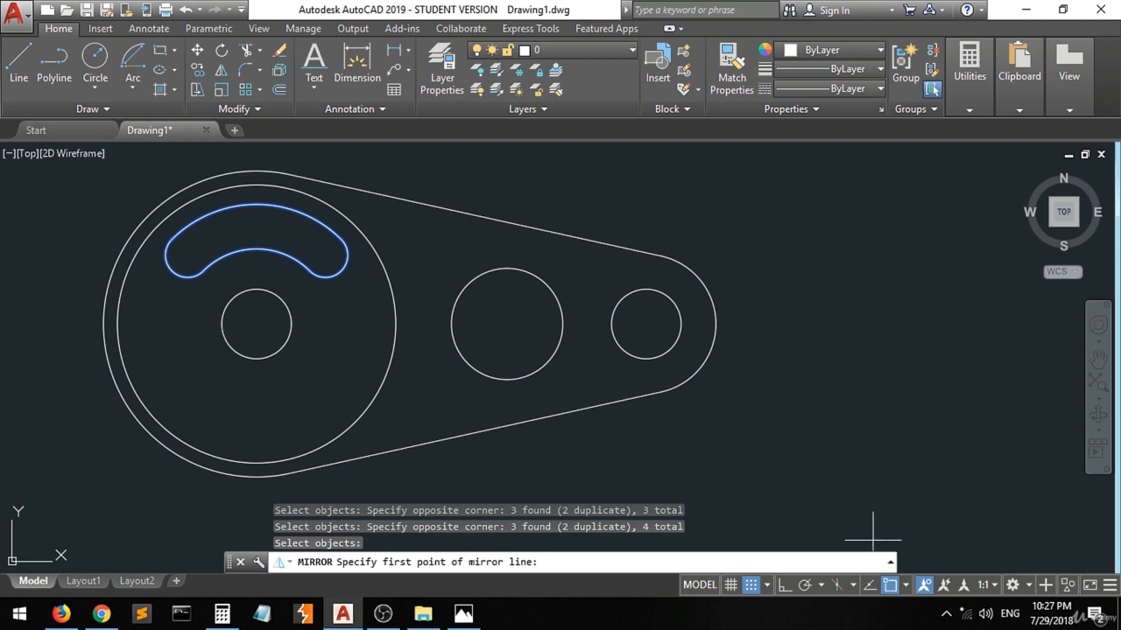
left_click(222, 323)
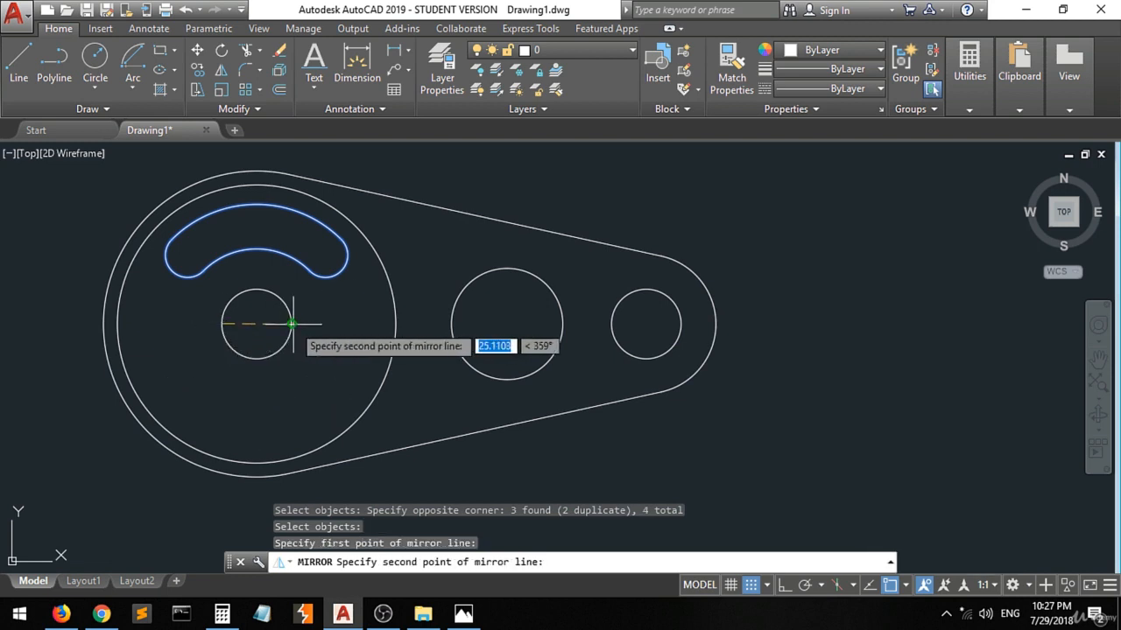
left_click(295, 323)
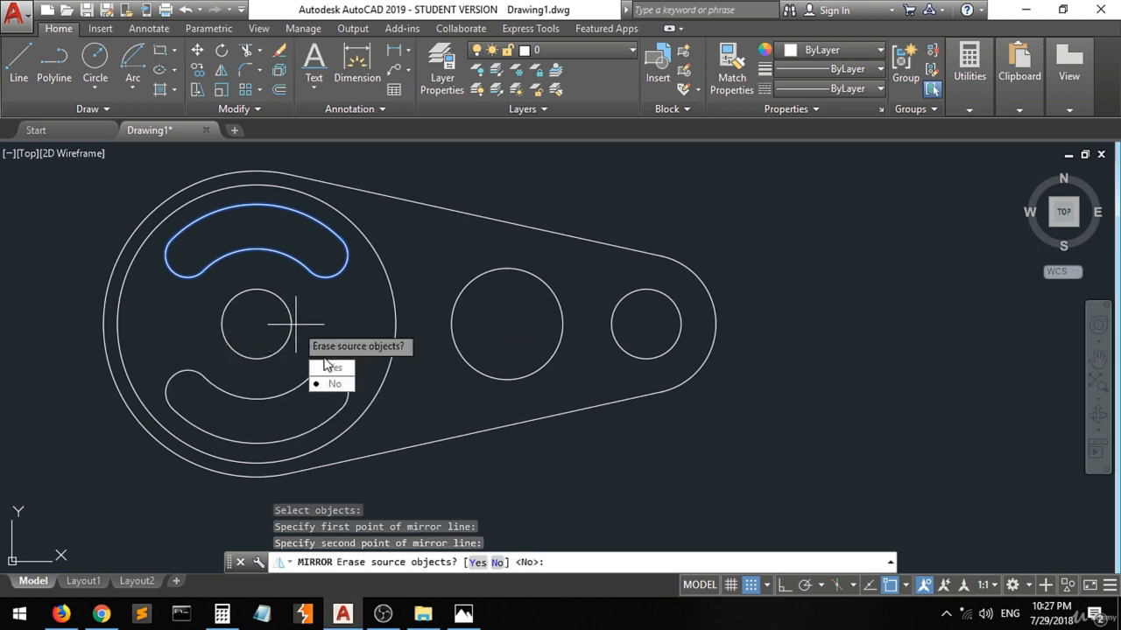
left_click(334, 384)
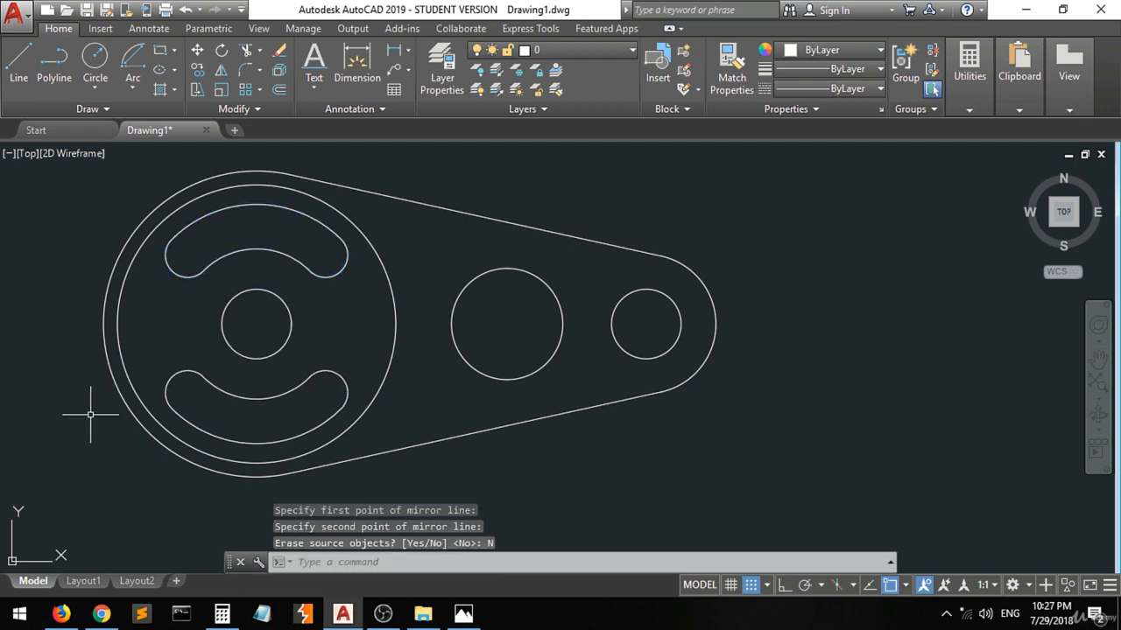
Compare the whole profile with the 3.jpg reference by placing the image in a smaller window beside the drawing.
scroll(110, 417, "down", 2)
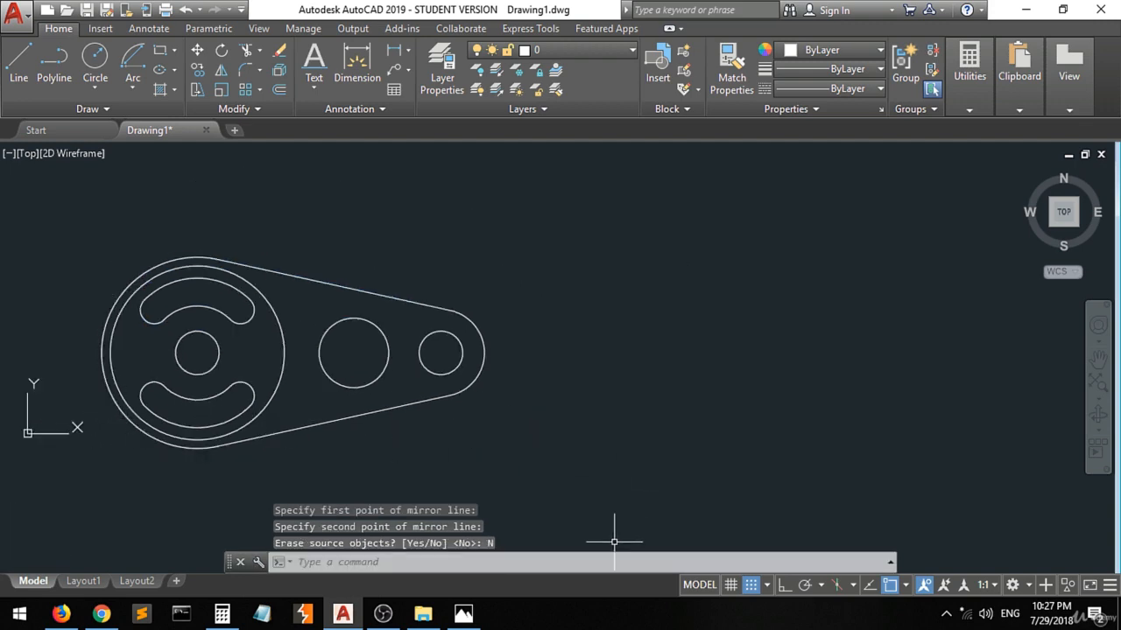
left_click(463, 614)
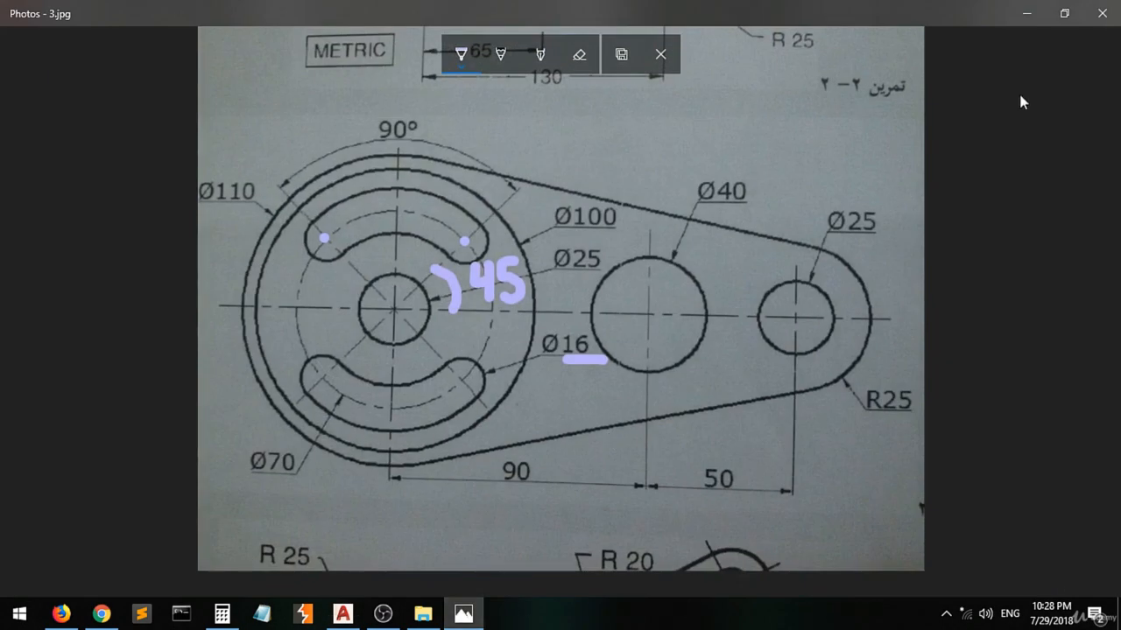
left_click(1065, 13)
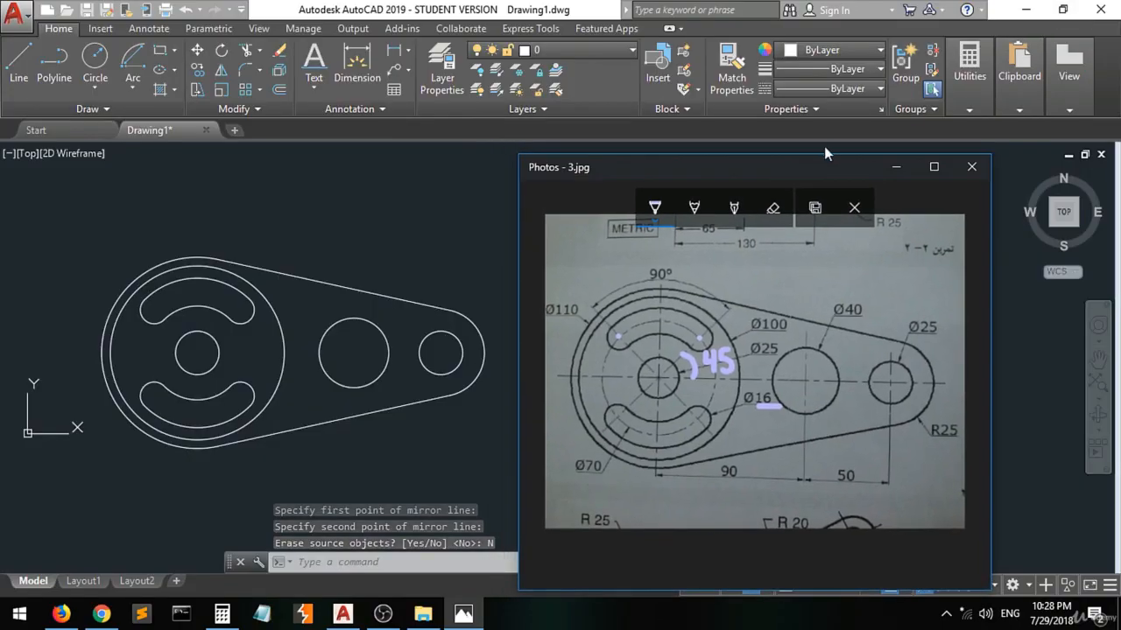
left_click_drag(757, 173, 760, 142)
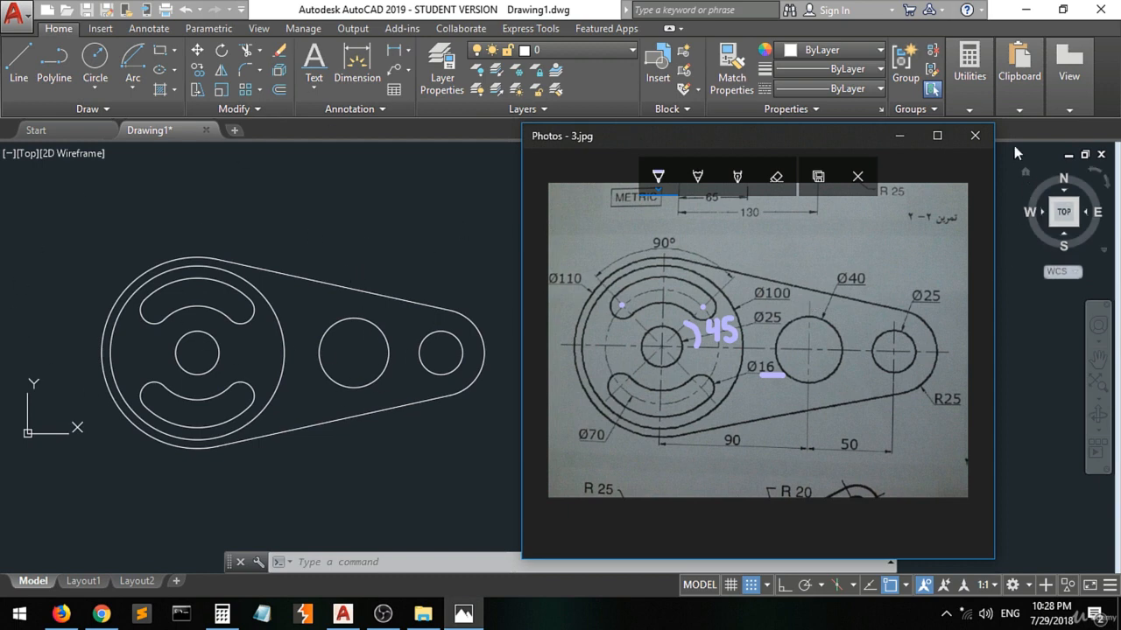
left_click(977, 142)
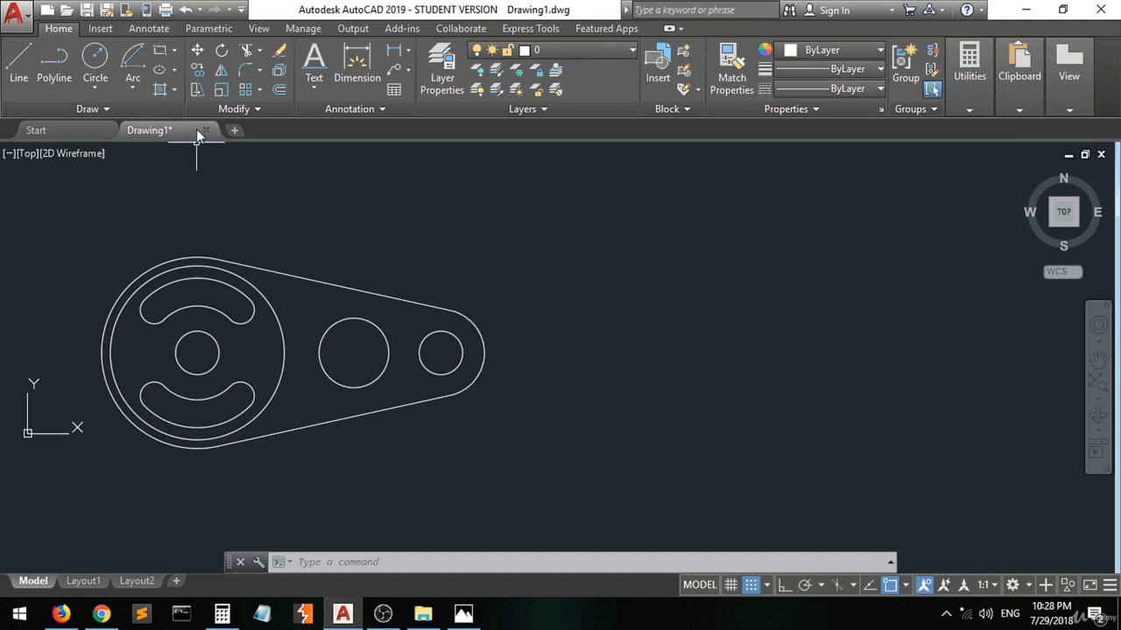
Add a linear dimension below the profile between the centres of the hub circle and the middle circle, with the Center snap on.
left_click(394, 50)
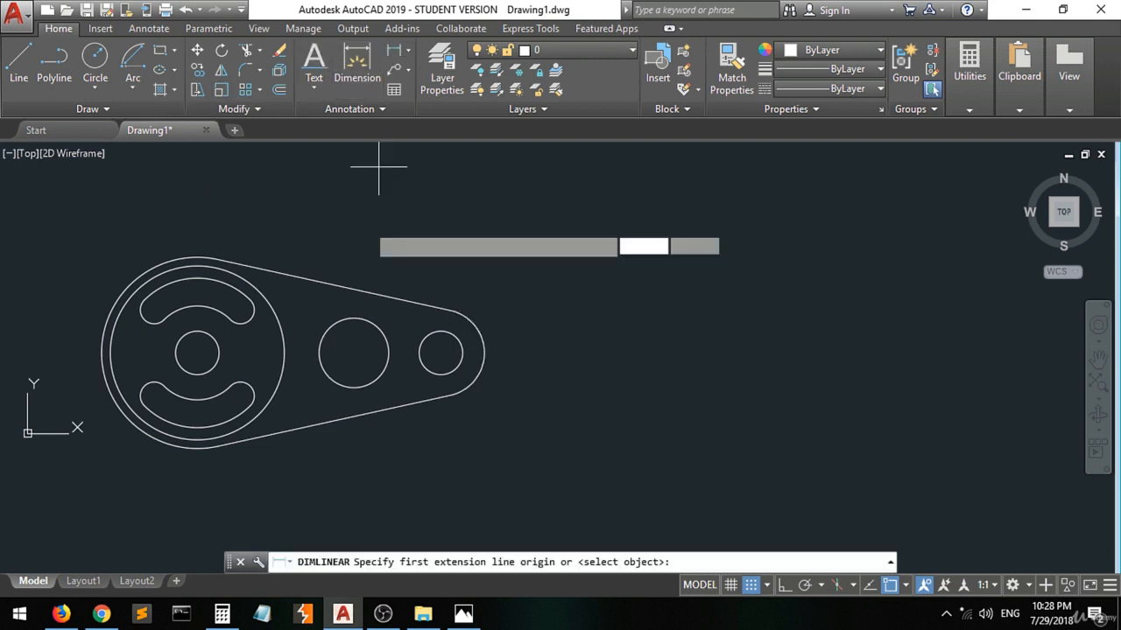
left_click(466, 615)
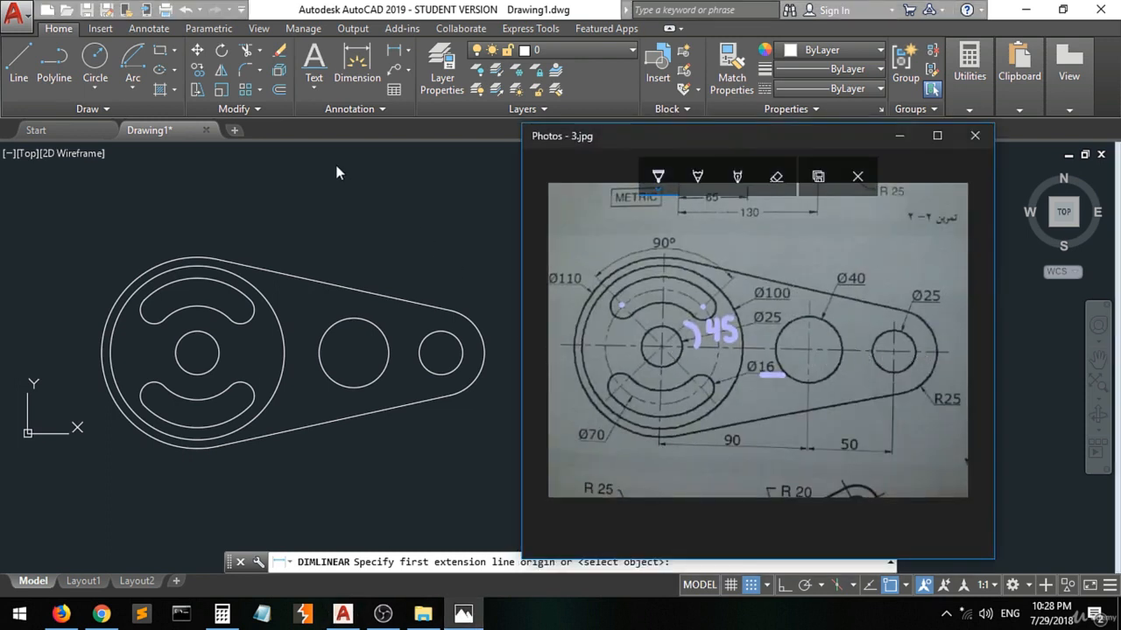
left_click(394, 50)
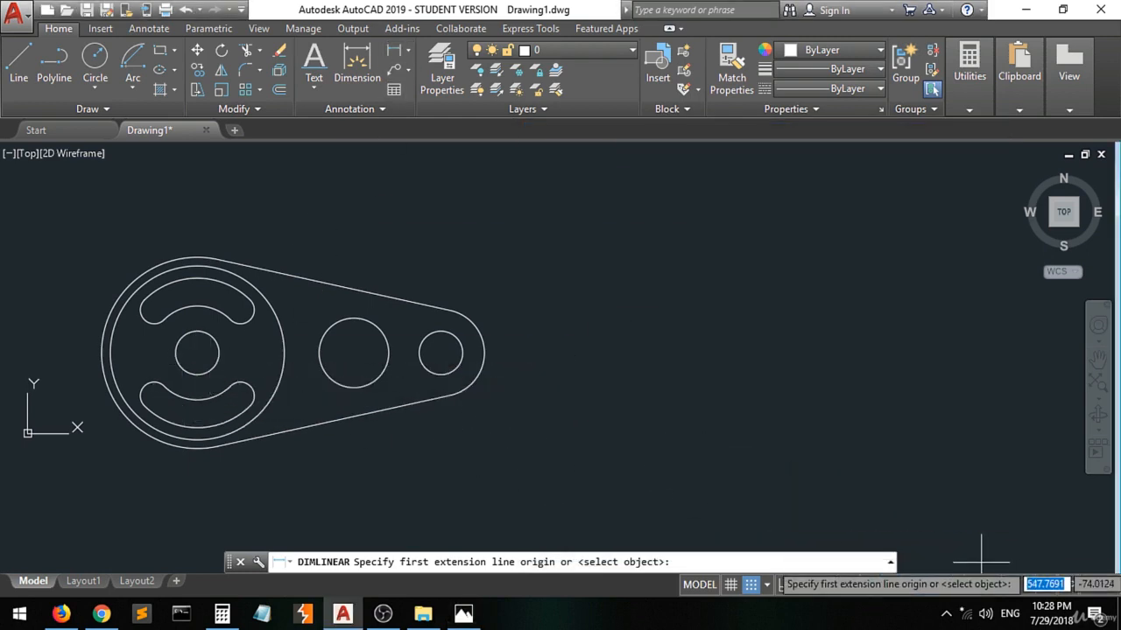
left_click(904, 586)
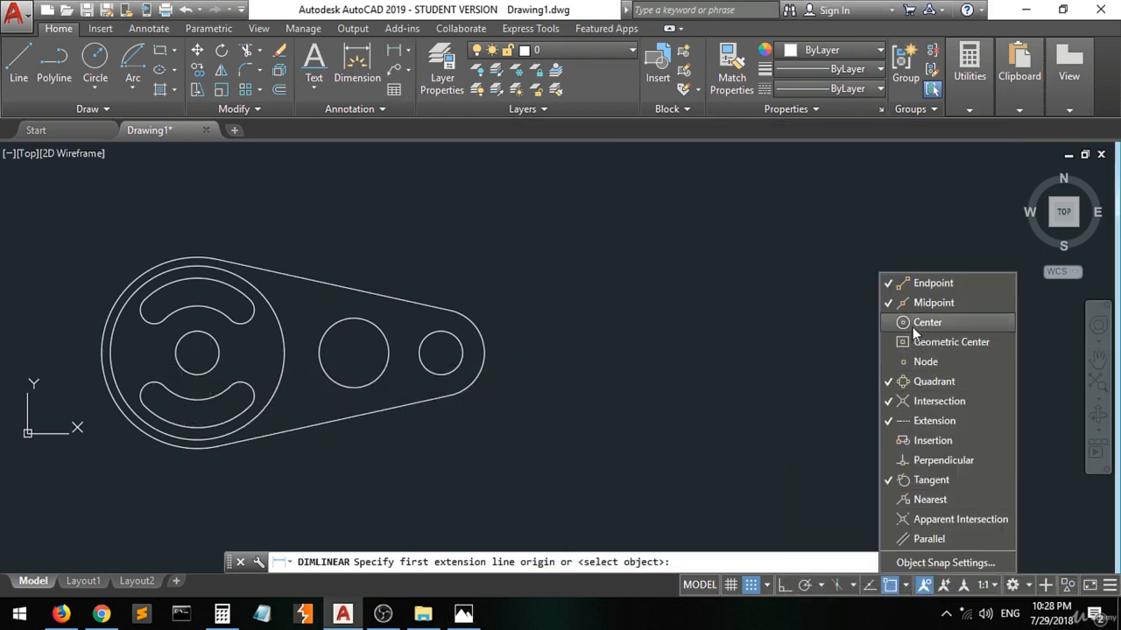
left_click(198, 358)
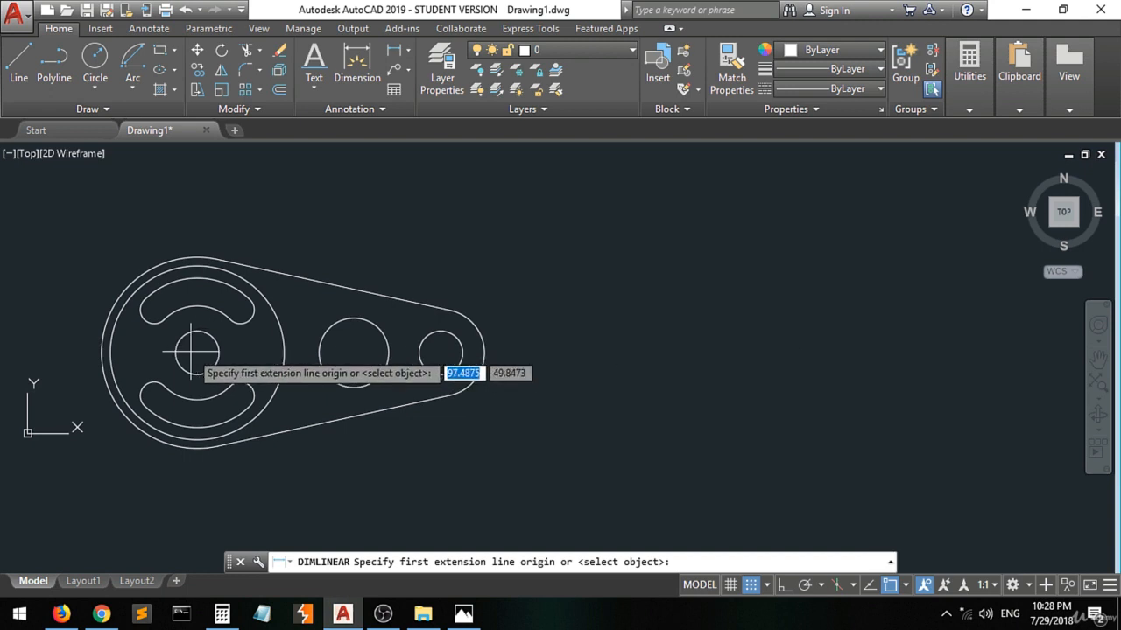
left_click(197, 353)
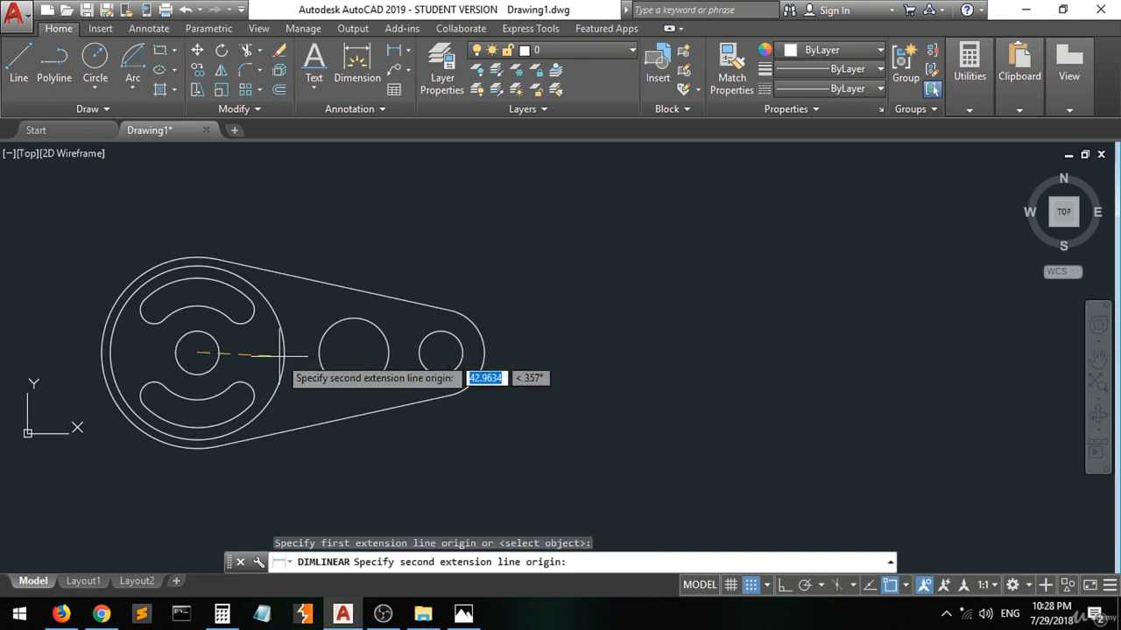
left_click(353, 353)
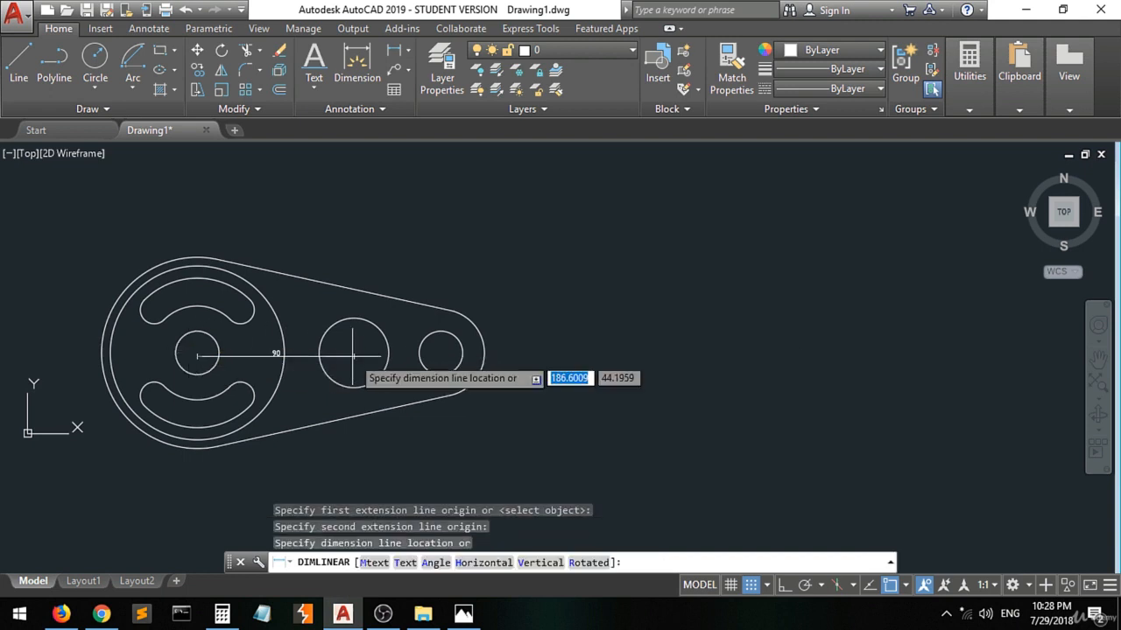
left_click(354, 488)
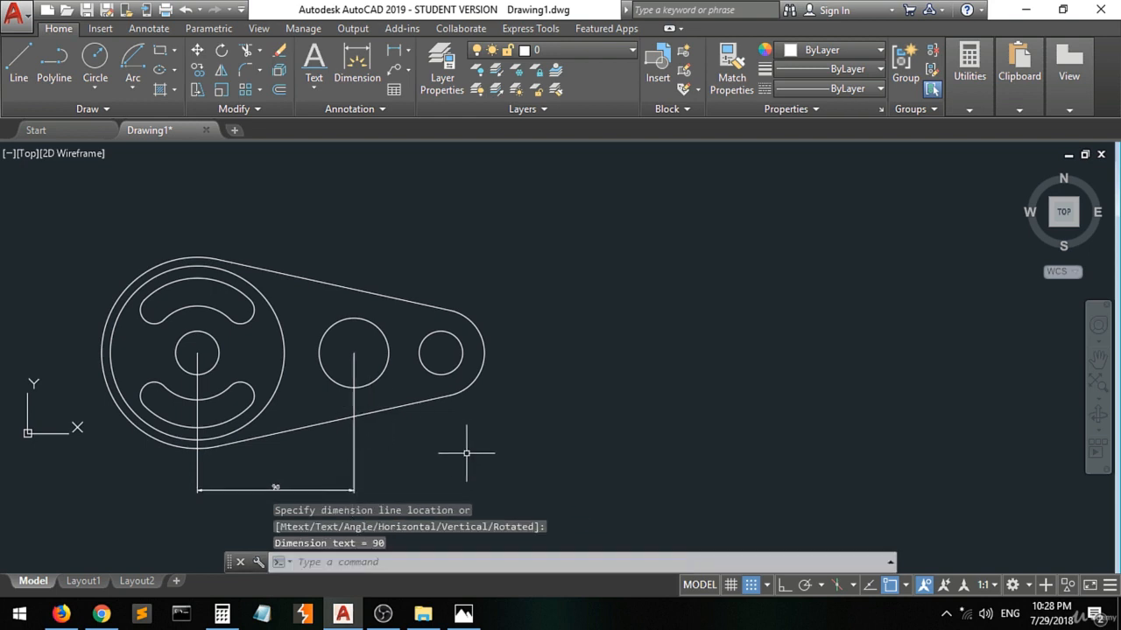
Add a linear dimension between the centres of the middle circle and the small end circle, level with the first dimension, and bring back the 3.jpg reference.
key("Return")
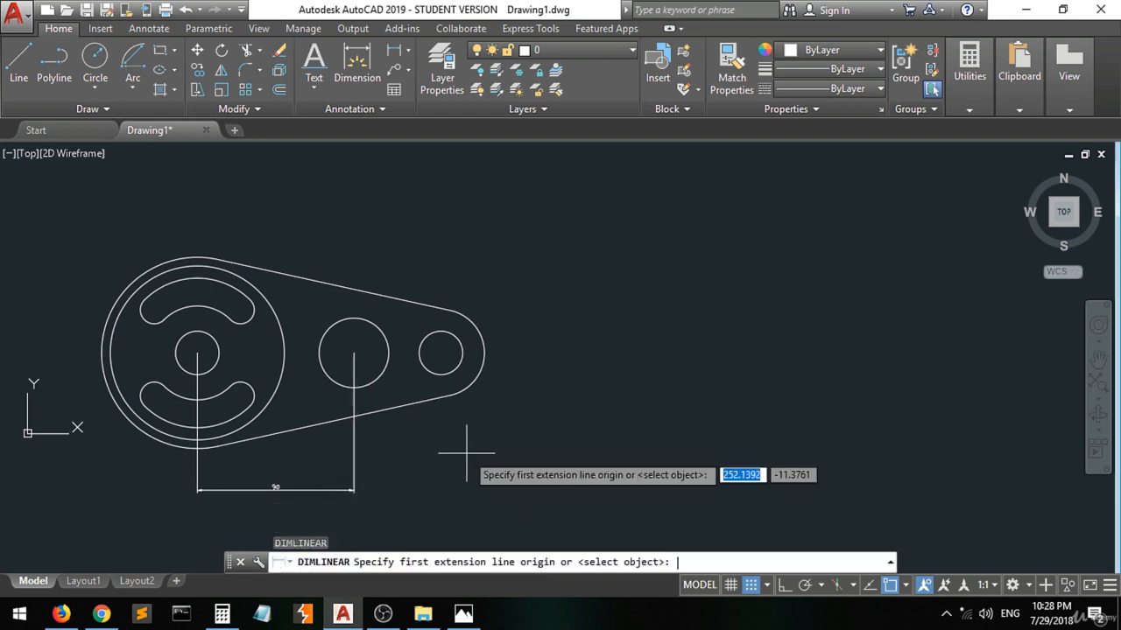
left_click(353, 353)
left_click(440, 353)
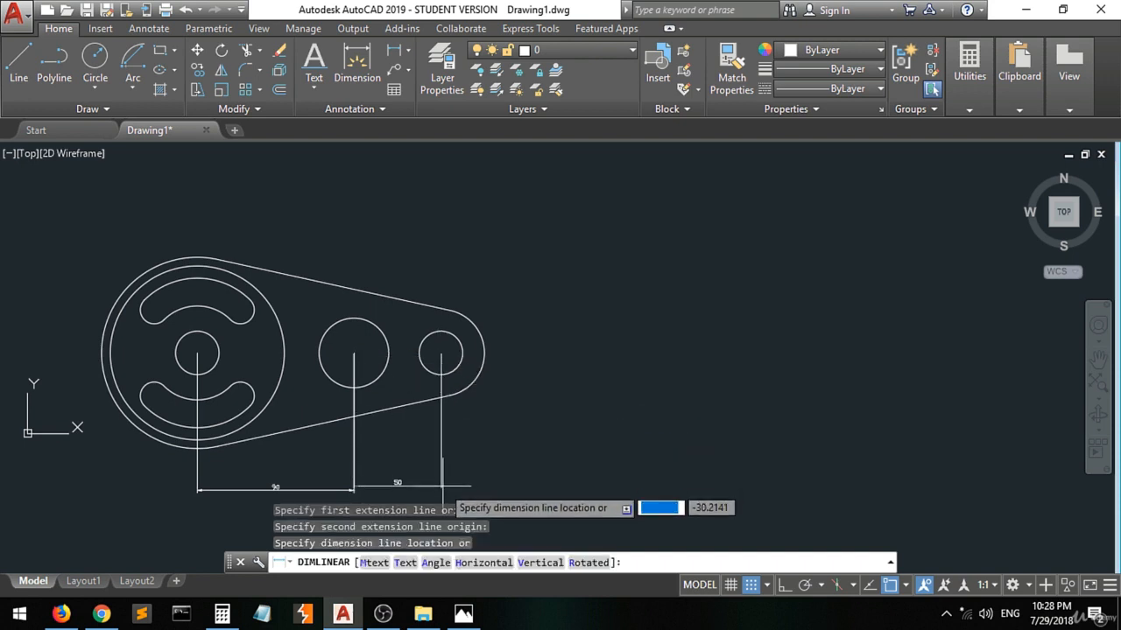
left_click(442, 488)
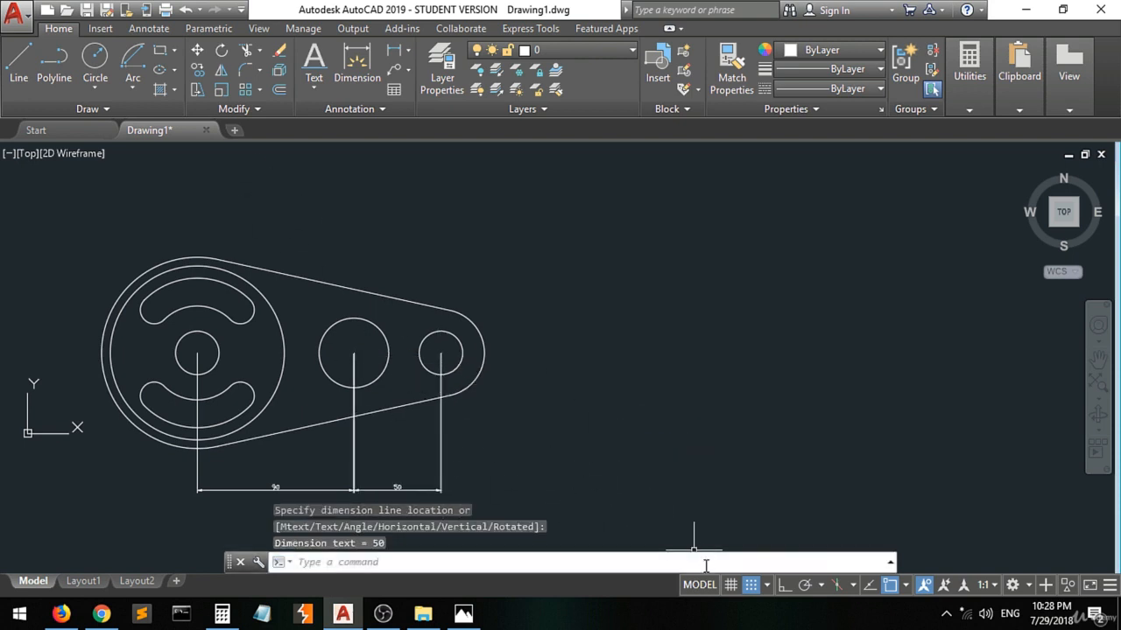
left_click(464, 613)
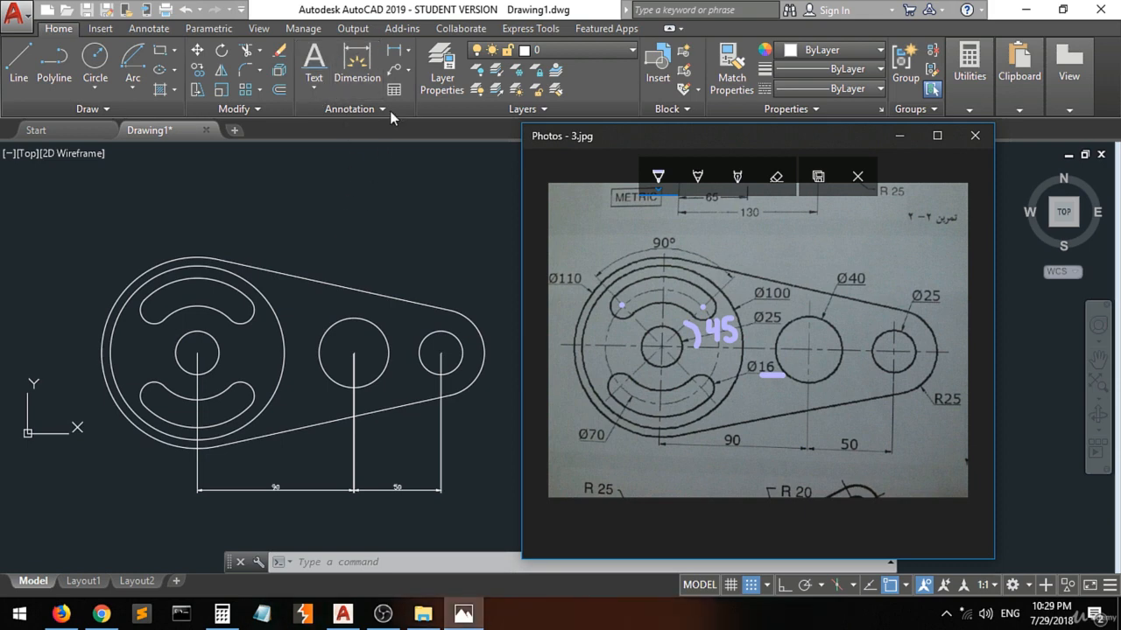
Add a radius dimension to the profile's outer end arc around the small end circle, placing its text outside the arc.
left_click(404, 66)
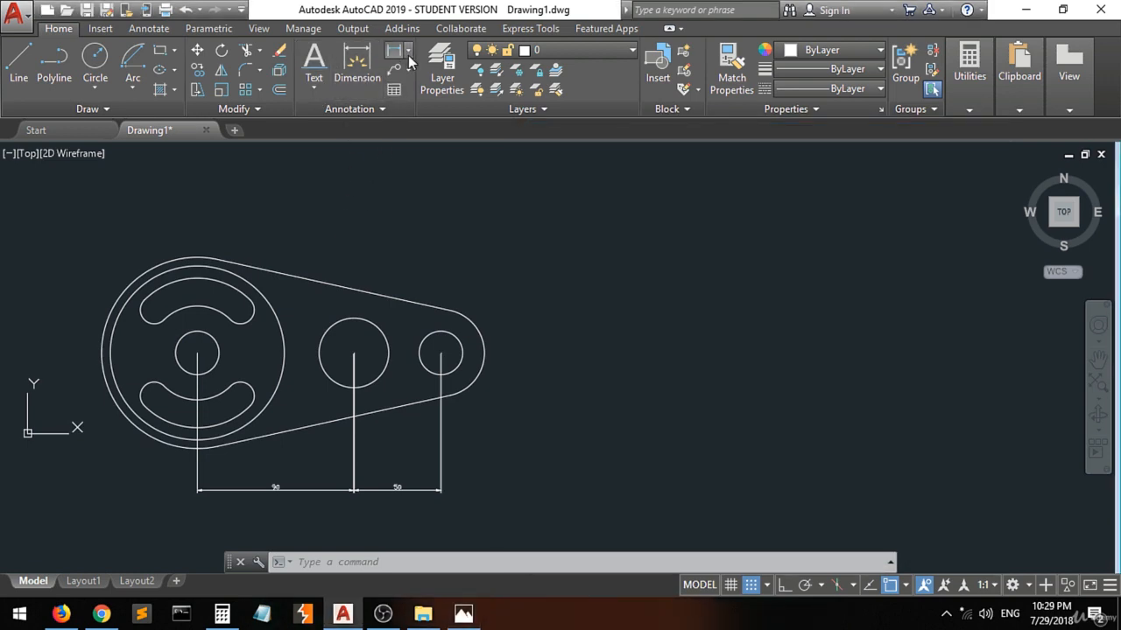
left_click(408, 51)
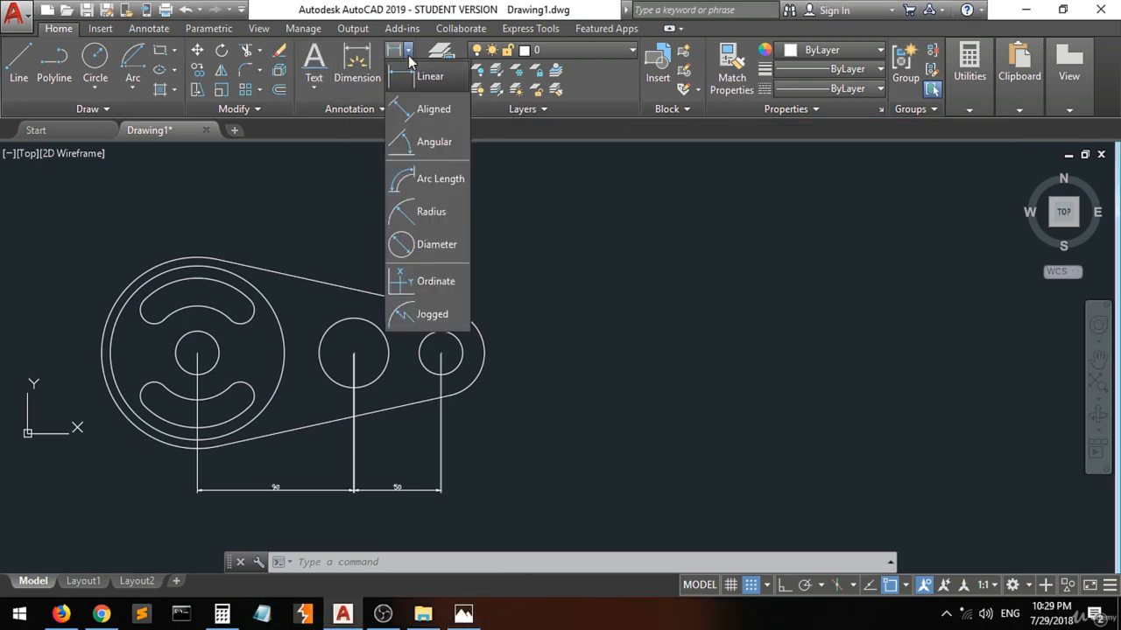
left_click(434, 214)
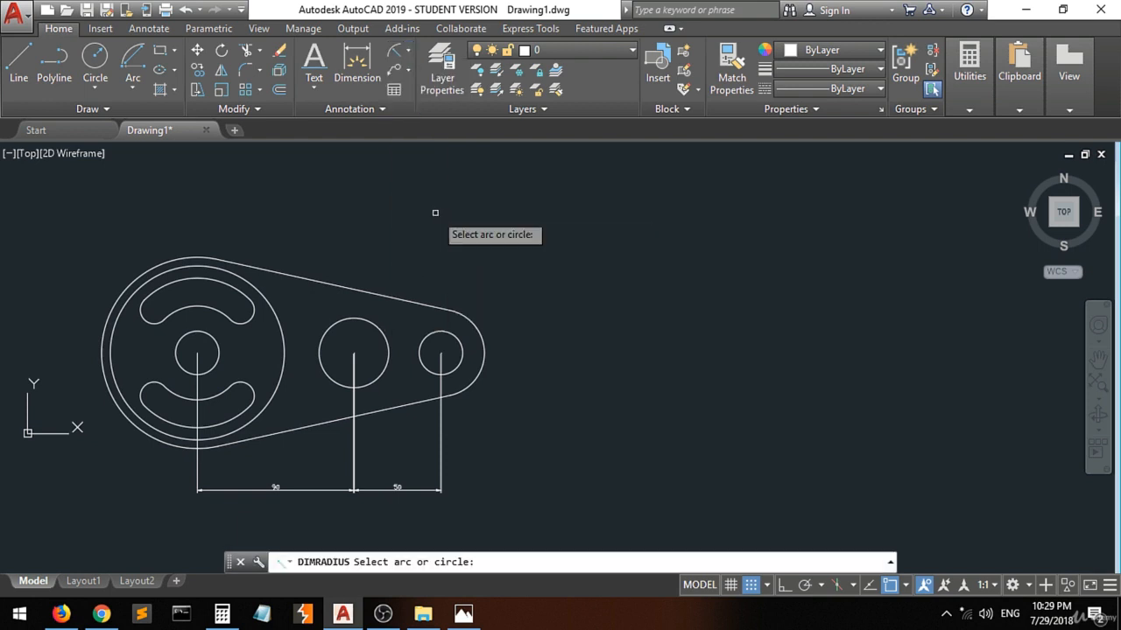
left_click(463, 614)
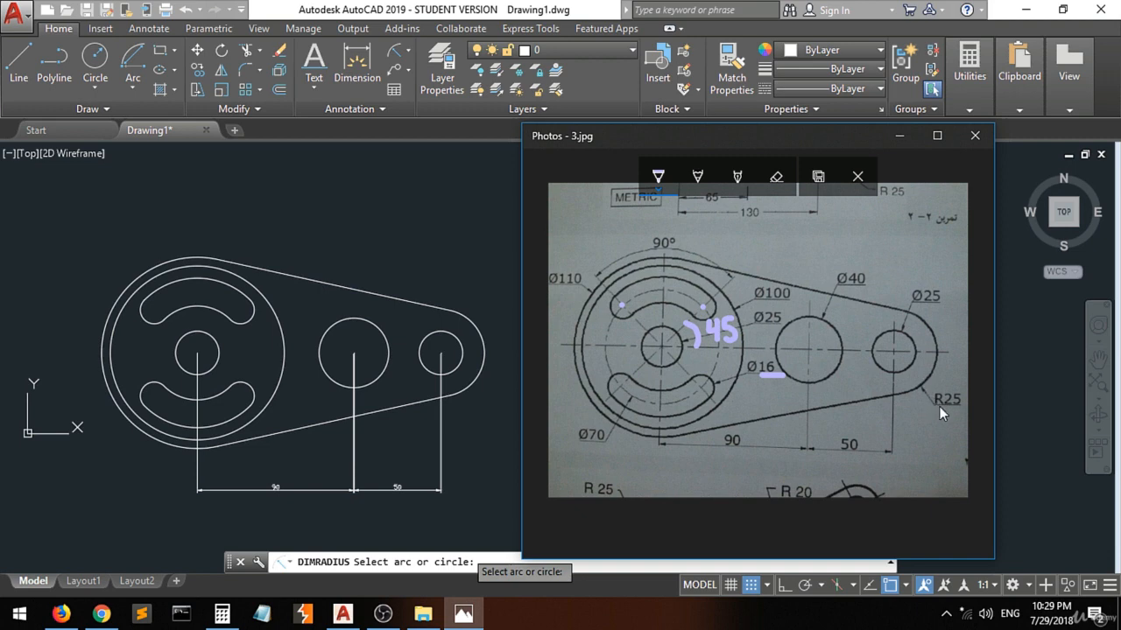
left_click(466, 384)
left_click(473, 383)
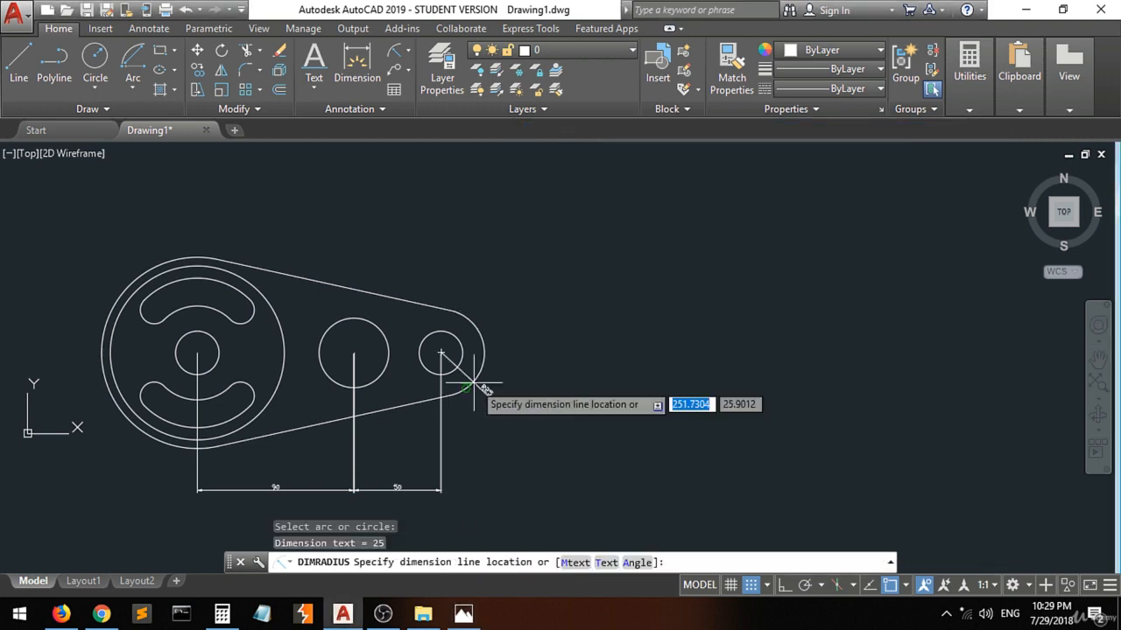
left_click(563, 363)
scroll(512, 392, "up", 2)
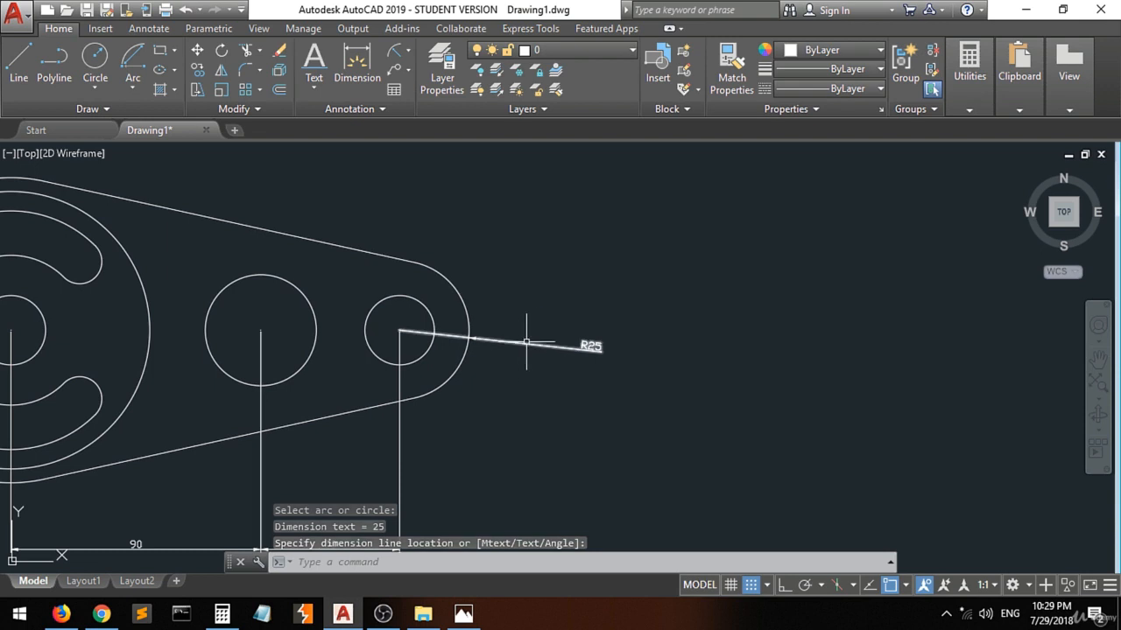
scroll(530, 348, "down", 3)
scroll(524, 355, "up", 1)
left_click(522, 360)
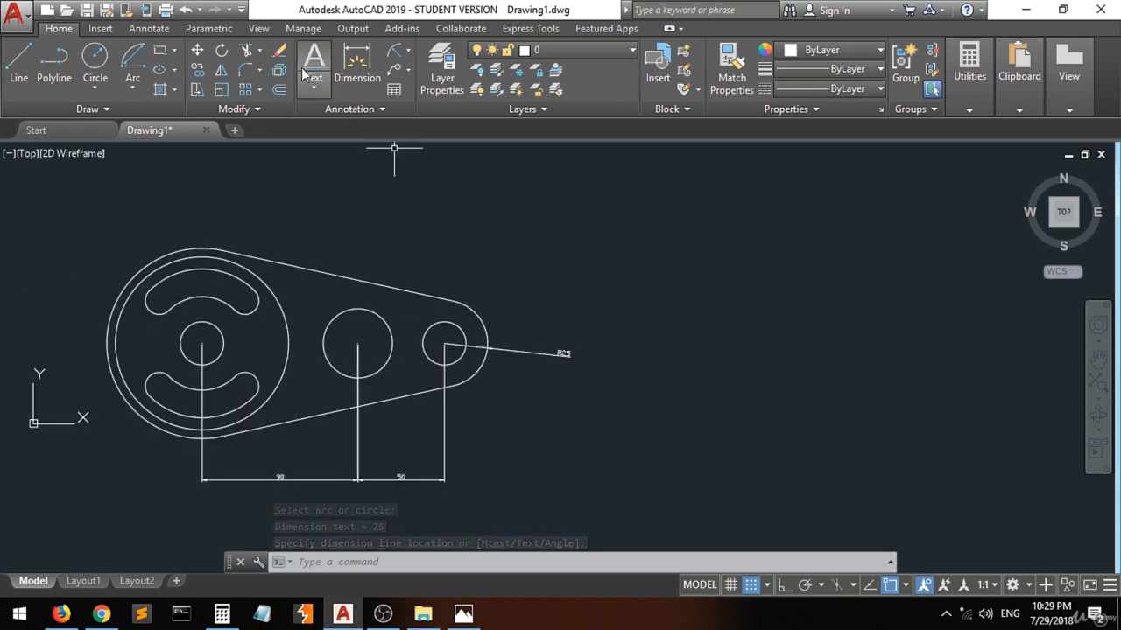
Add diameter dimensions to the small end circle and the middle circle, placing both texts outside the profile on the upper side.
left_click(409, 54)
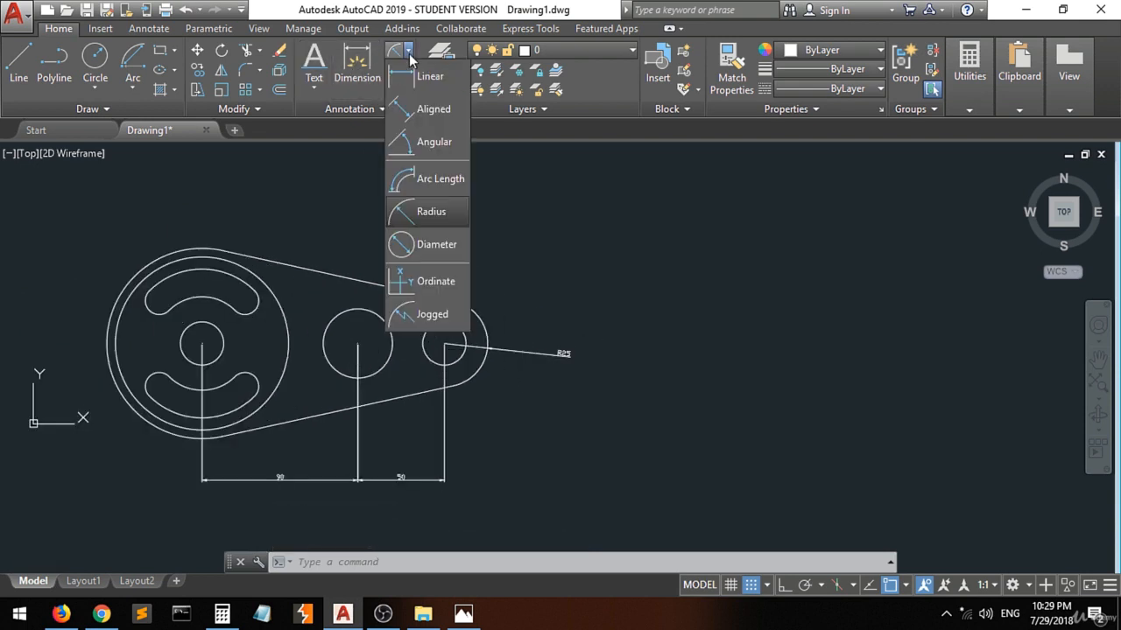
left_click(397, 253)
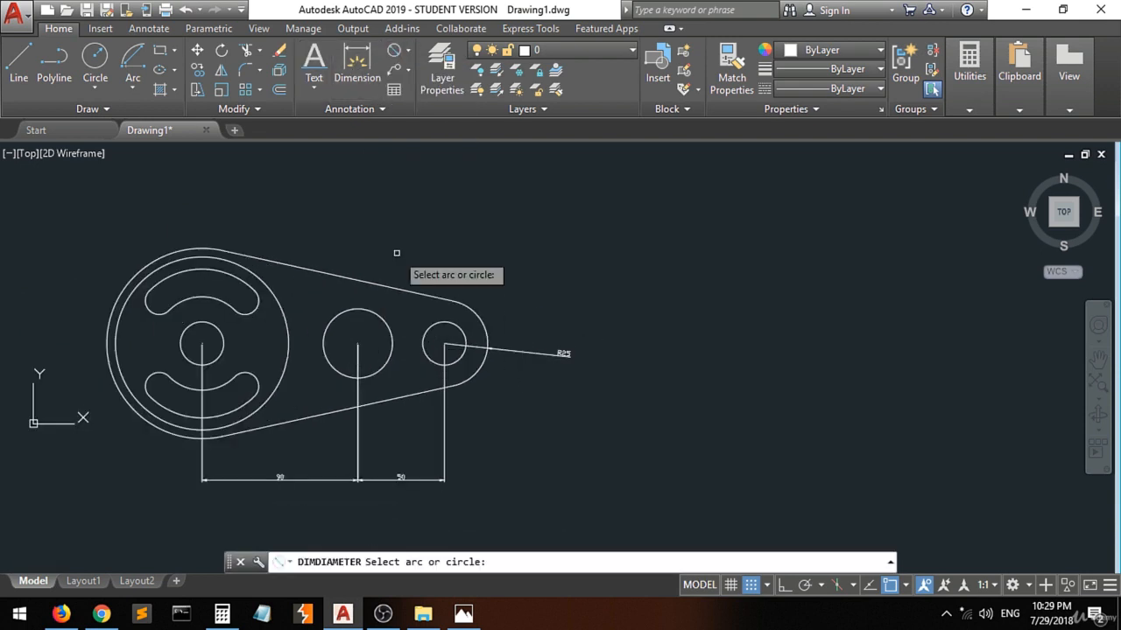
left_click(456, 324)
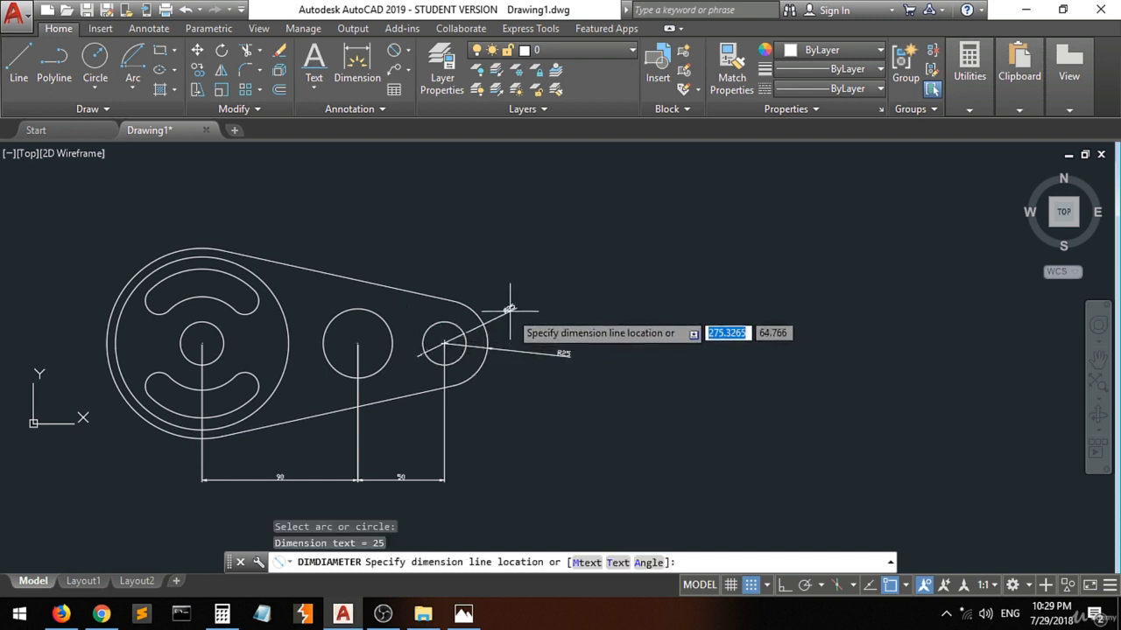
left_click(508, 310)
key("Return")
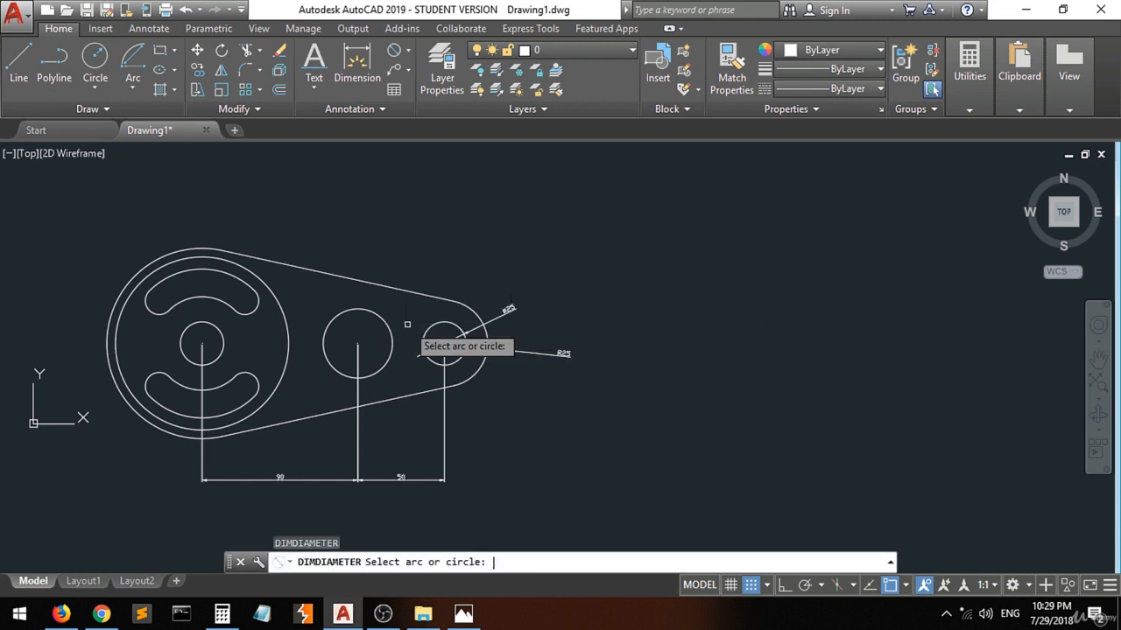
left_click(388, 324)
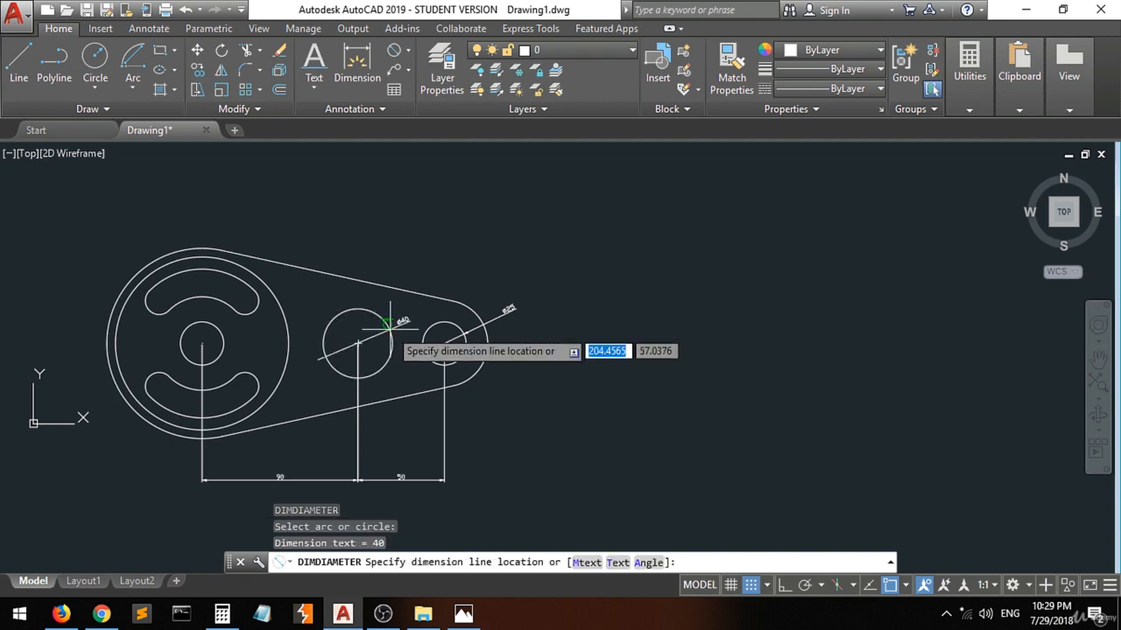
left_click(423, 261)
Add diameter dimensions to the large outer arc and the large circle just inside it, with both texts at the upper left of the profile.
left_click(106, 326)
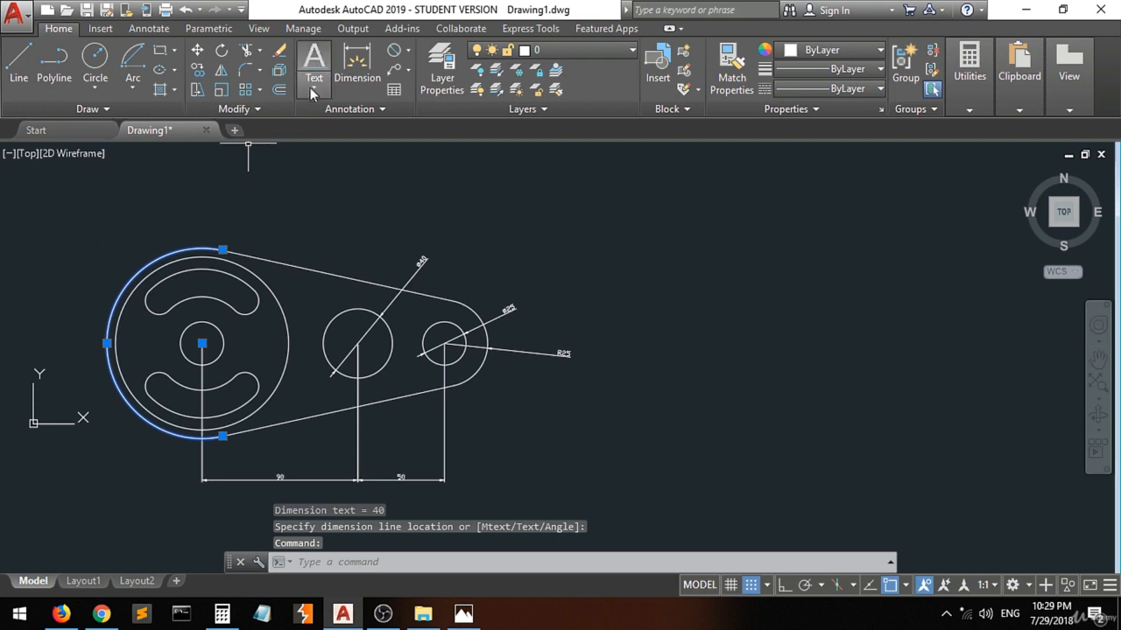
left_click(394, 54)
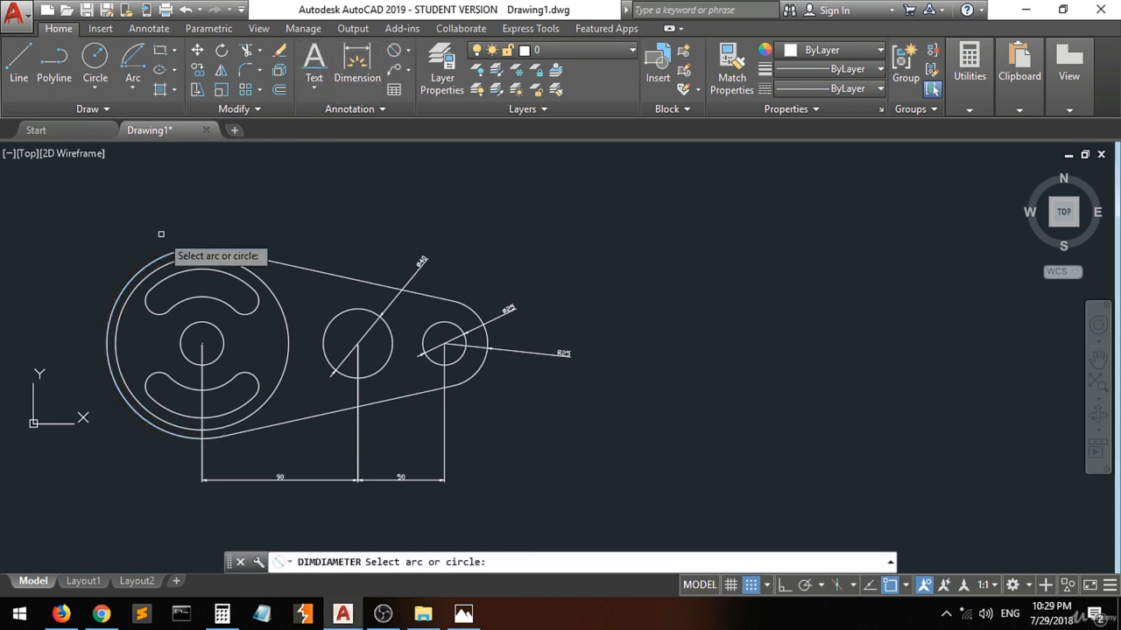
left_click(114, 308)
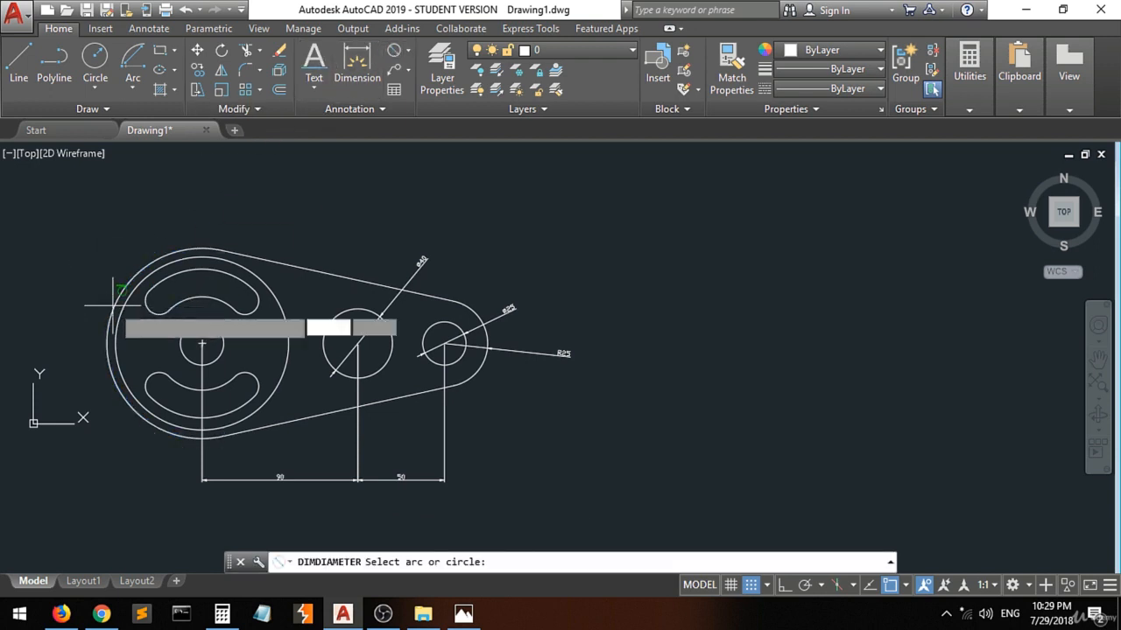
left_click(49, 282)
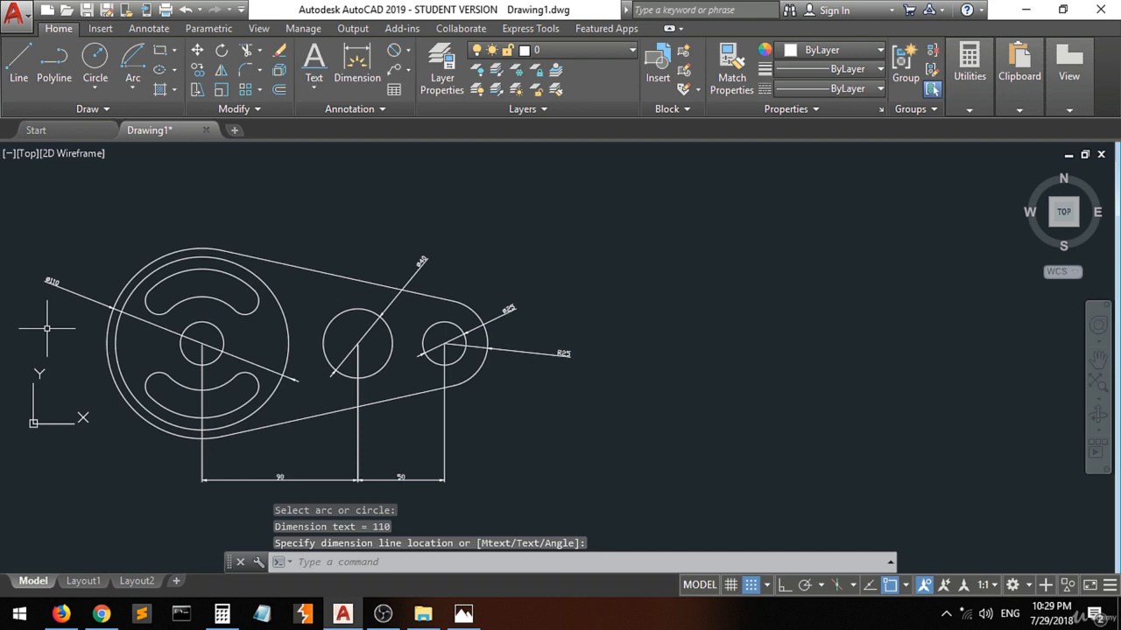
key("Return")
left_click(119, 328)
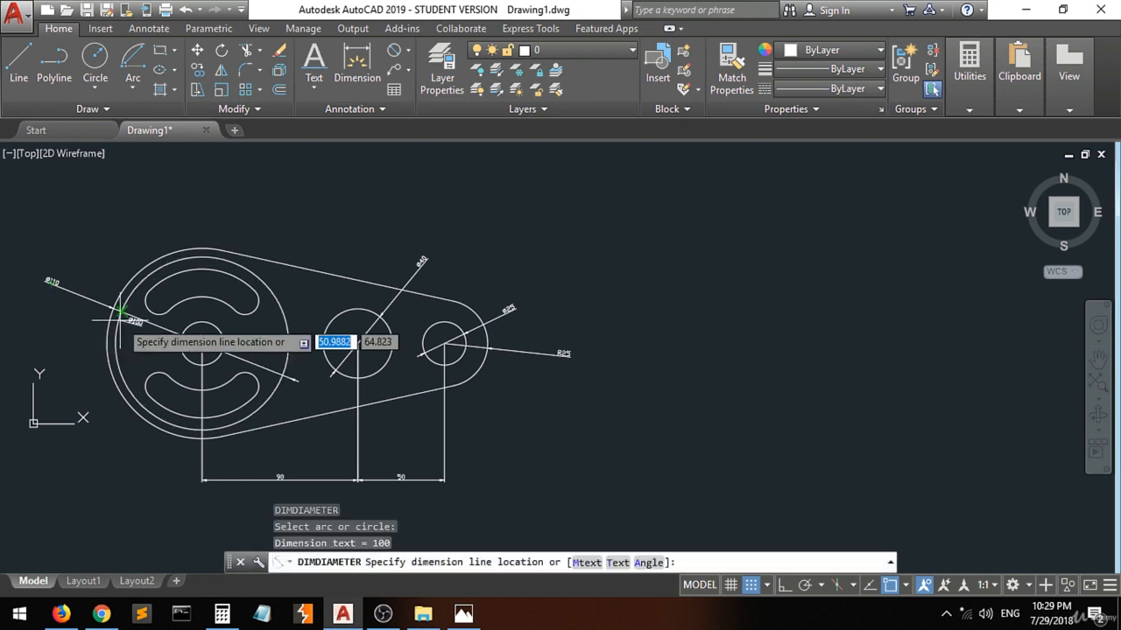
left_click(91, 237)
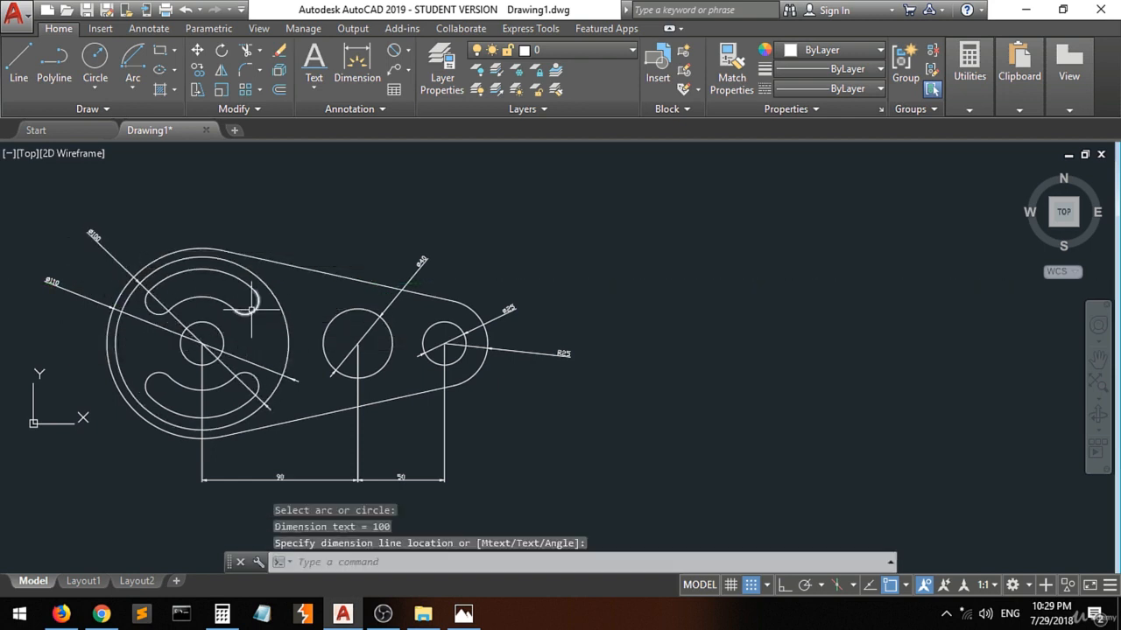
Add two diameter dimensions to the upper slot's right end arc, one placed above the profile and one towards the middle circle.
key("Return")
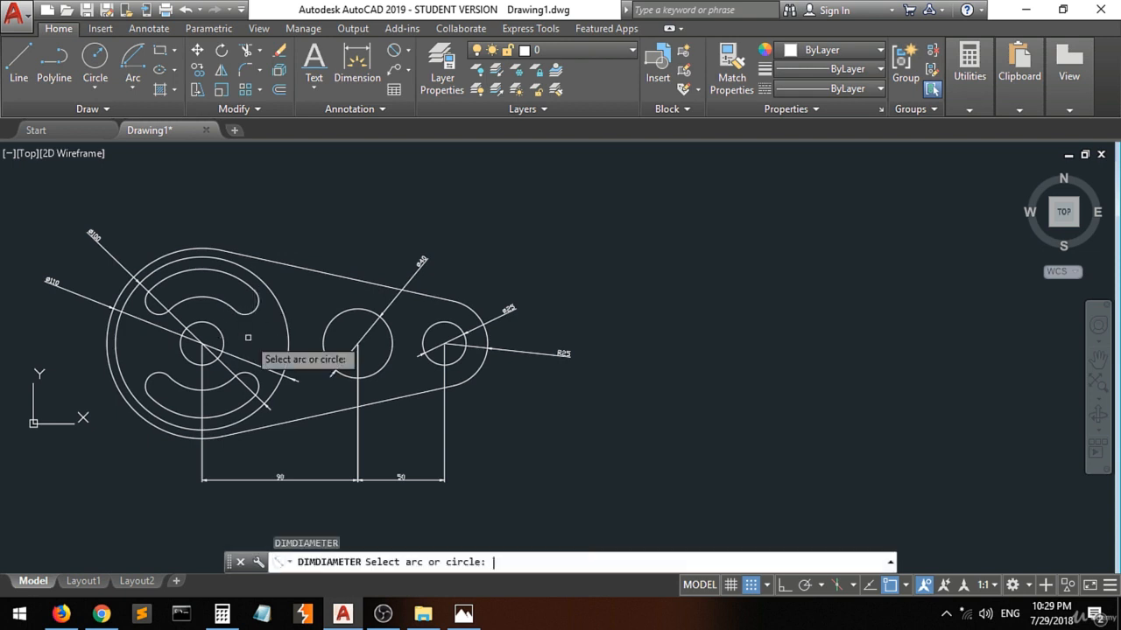
left_click(247, 303)
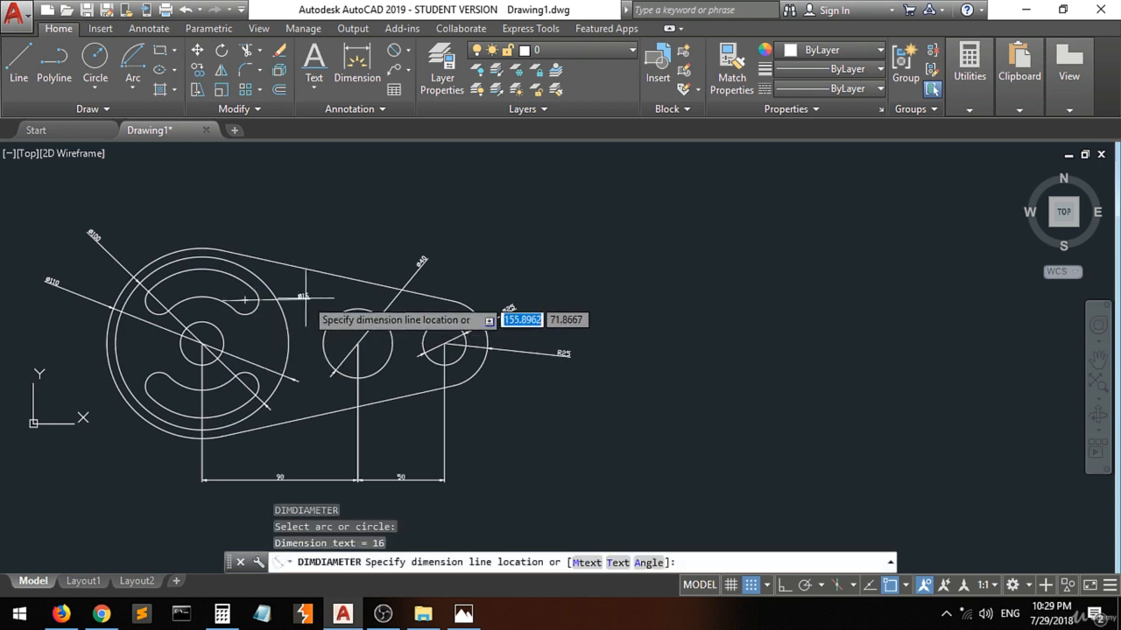
left_click(317, 242)
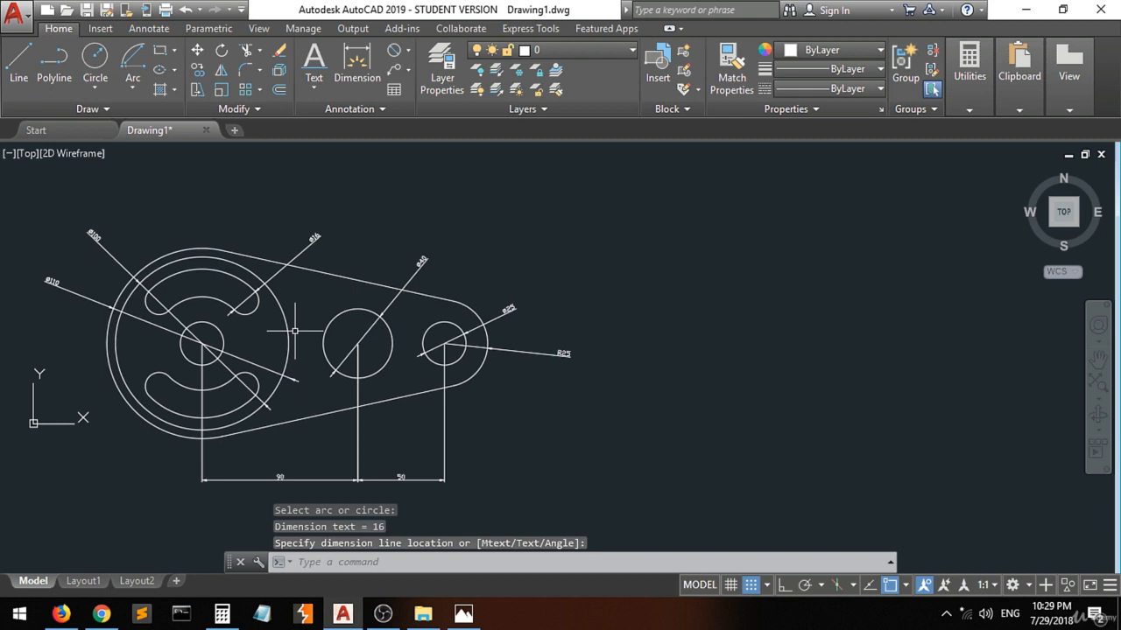
key("Return")
left_click(251, 304)
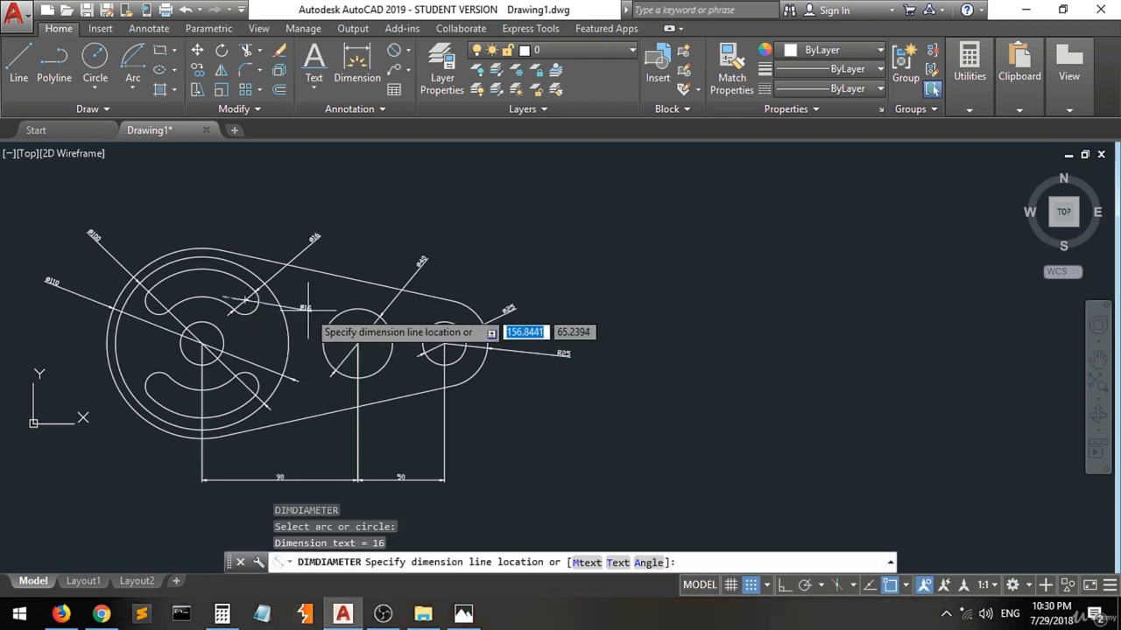
left_click(307, 308)
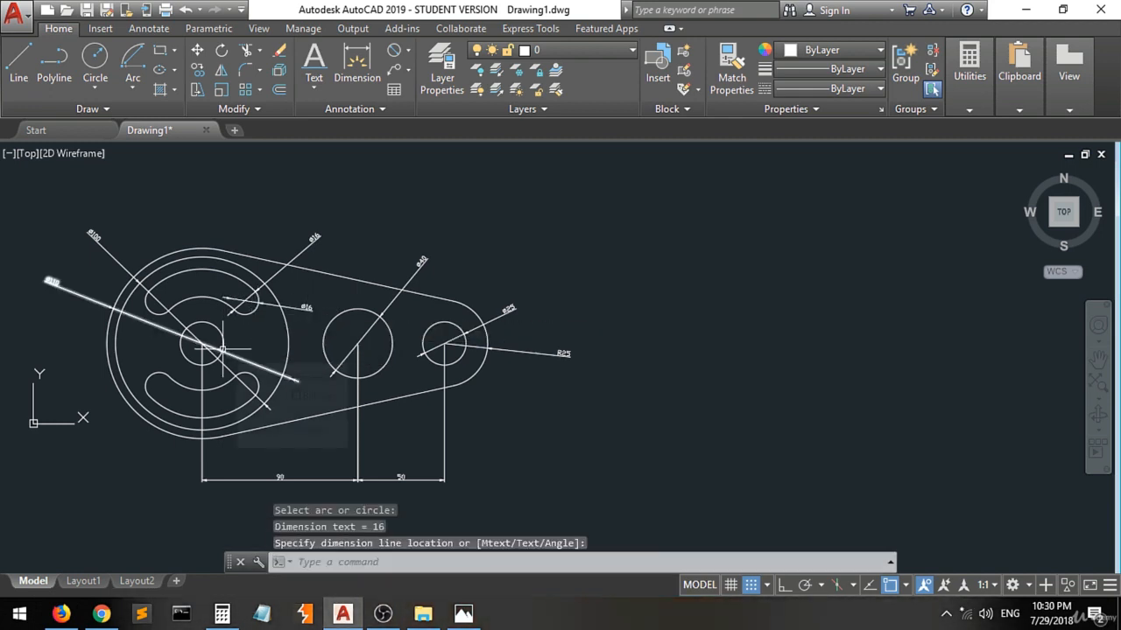
Add a horizontally placed diameter dimension to the central hub circle, with its text between the large circle and the middle circle.
key("Return")
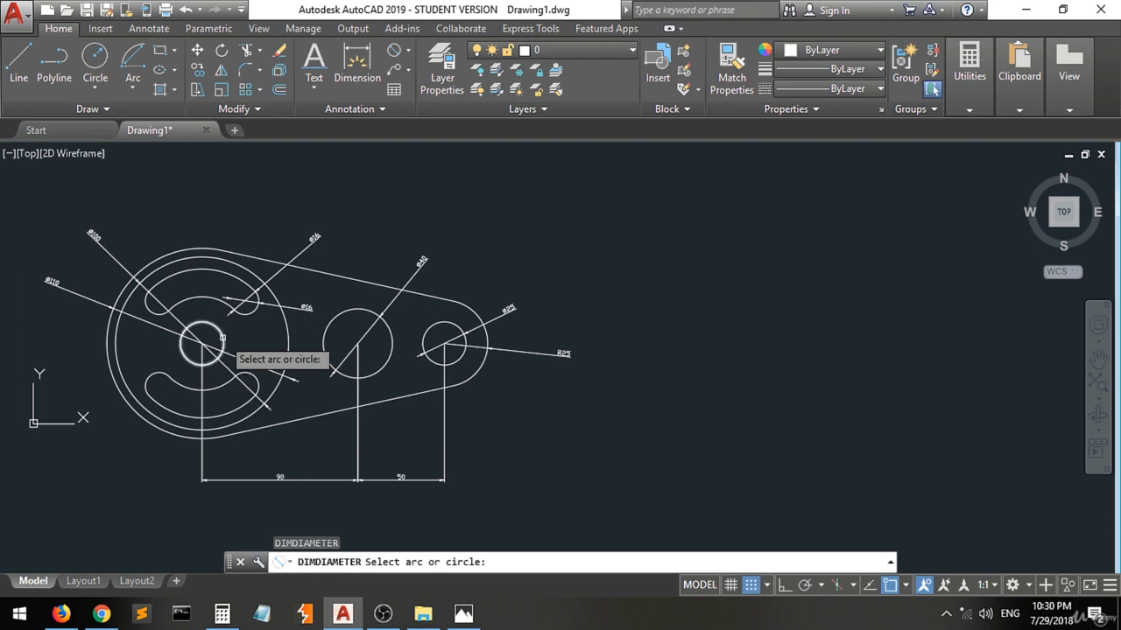
left_click(222, 337)
left_click(300, 343)
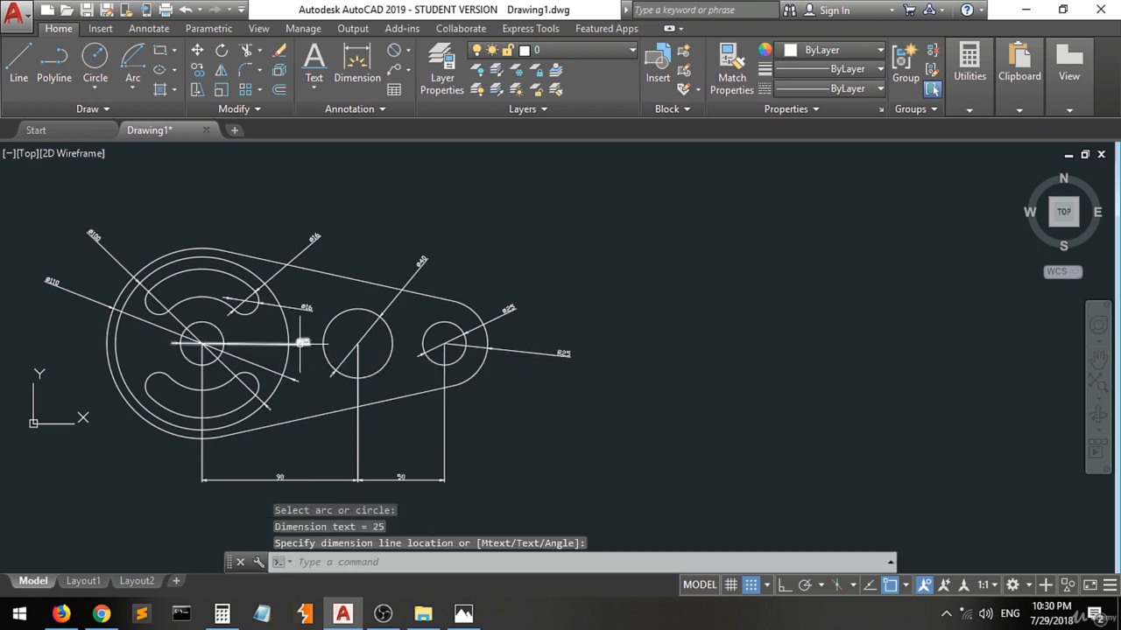
scroll(300, 343, "up", 4)
scroll(335, 319, "down", 4)
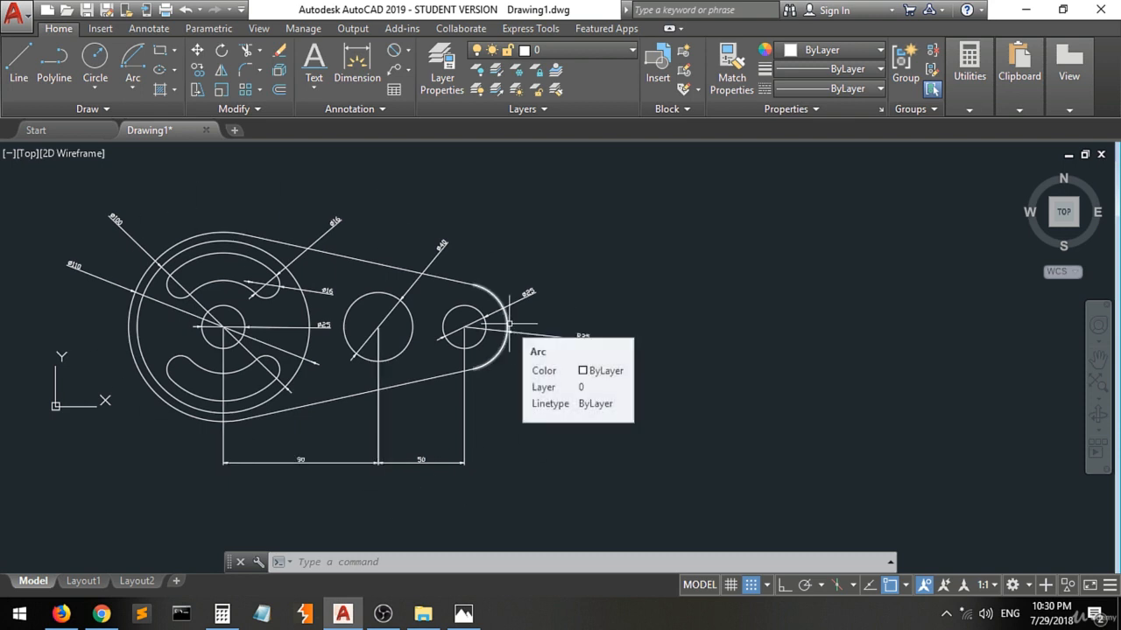
Create a new layer named dim and give it index color 31.
left_click(442, 70)
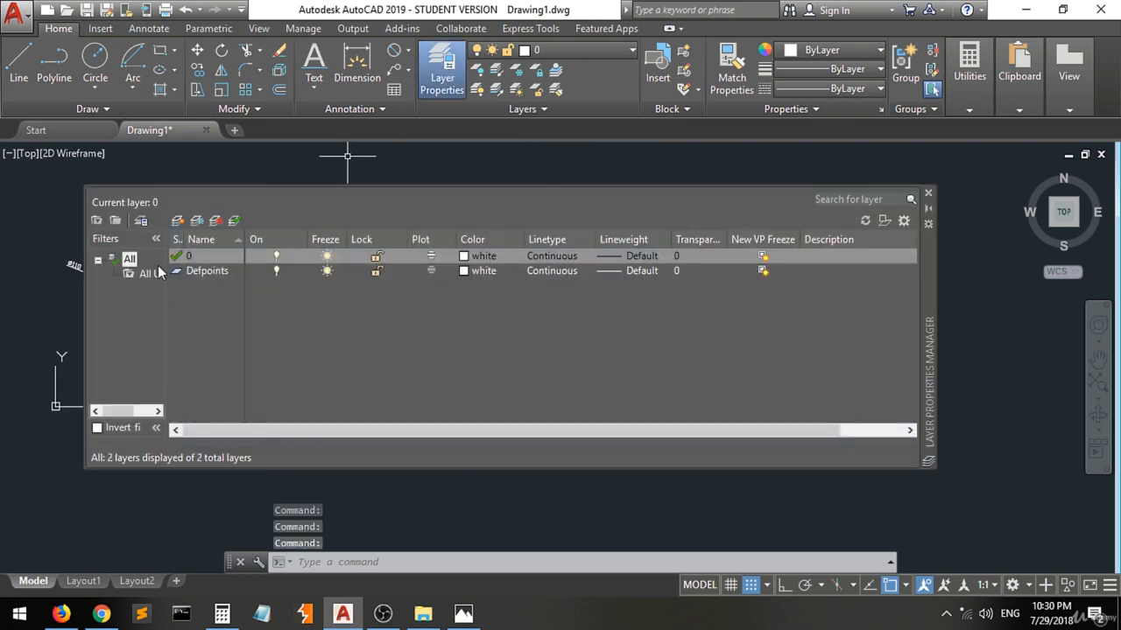
left_click(179, 220)
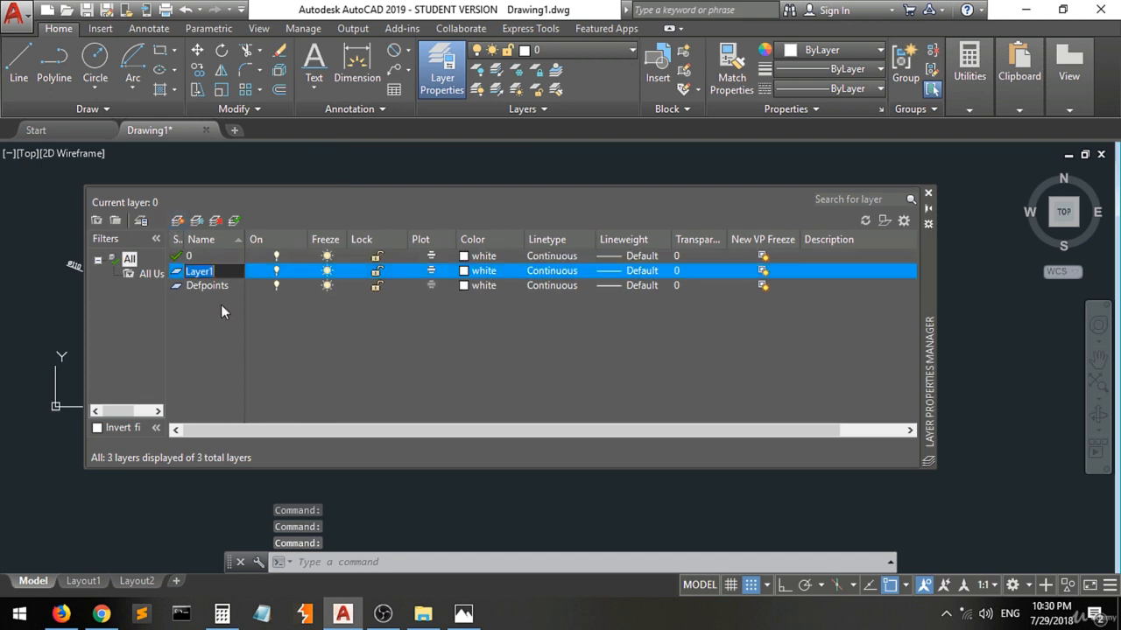
type("d")
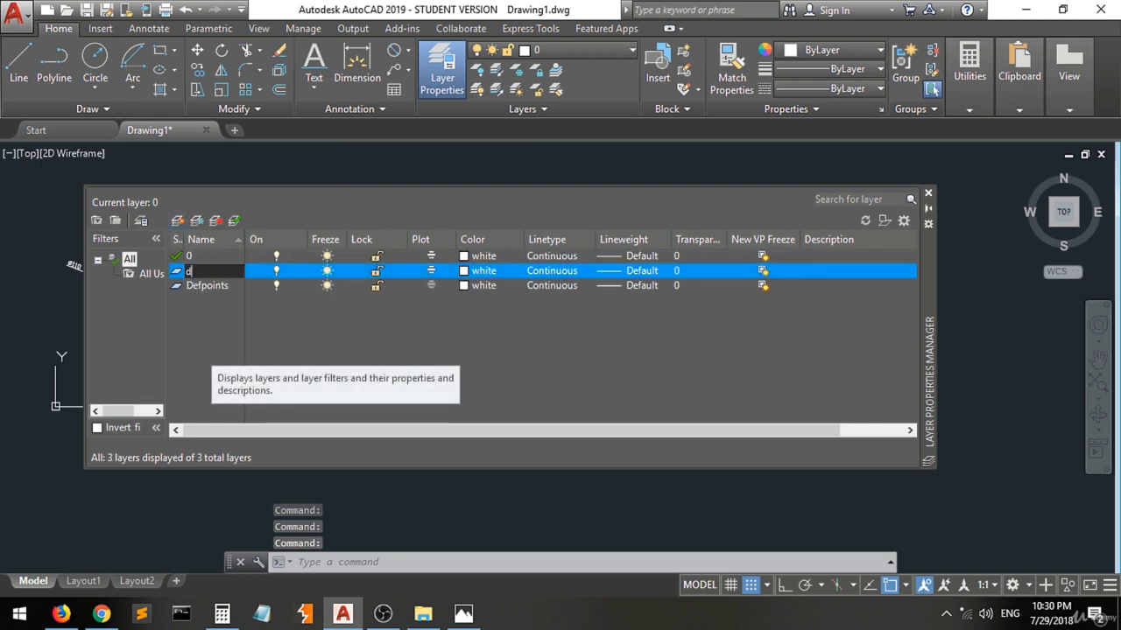
type("im")
key("Return")
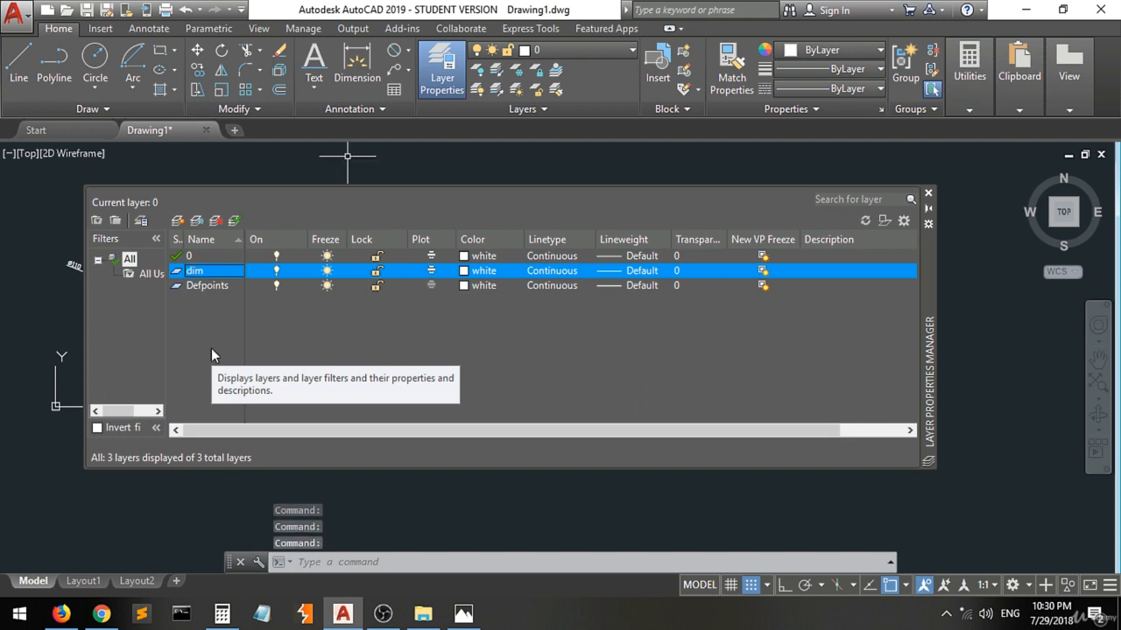
left_click(473, 273)
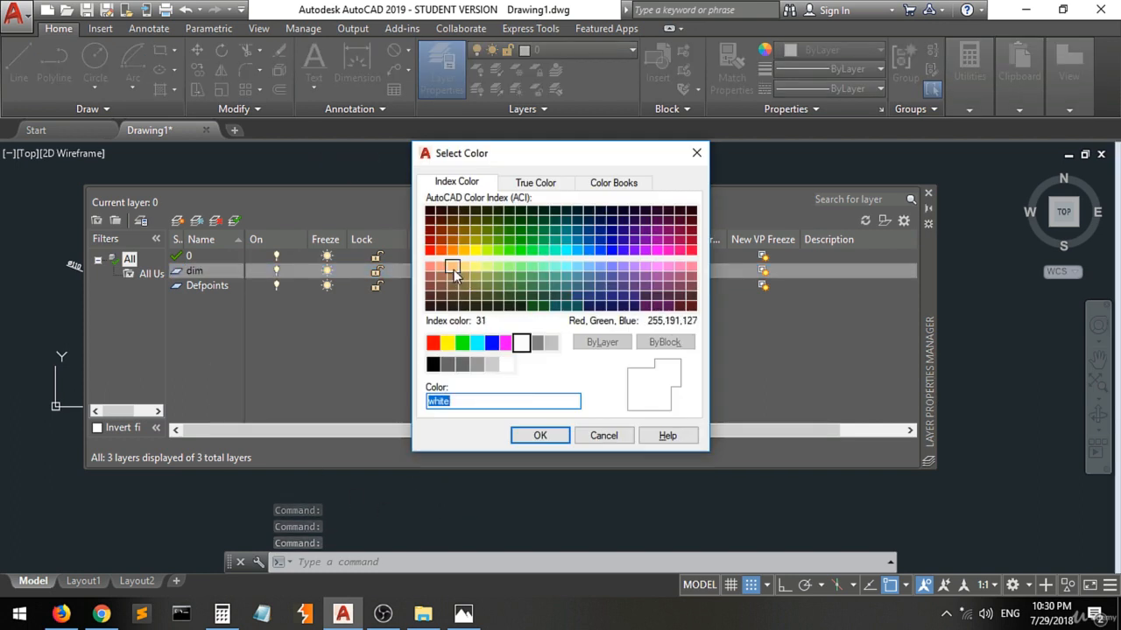
left_click(453, 269)
left_click(540, 436)
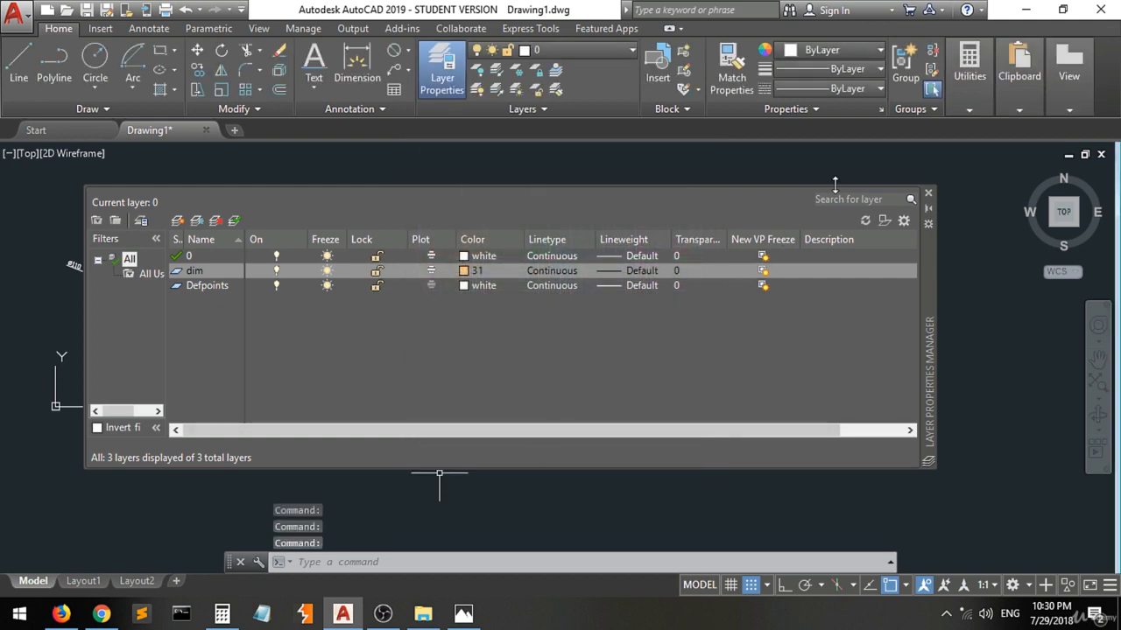
left_click(928, 193)
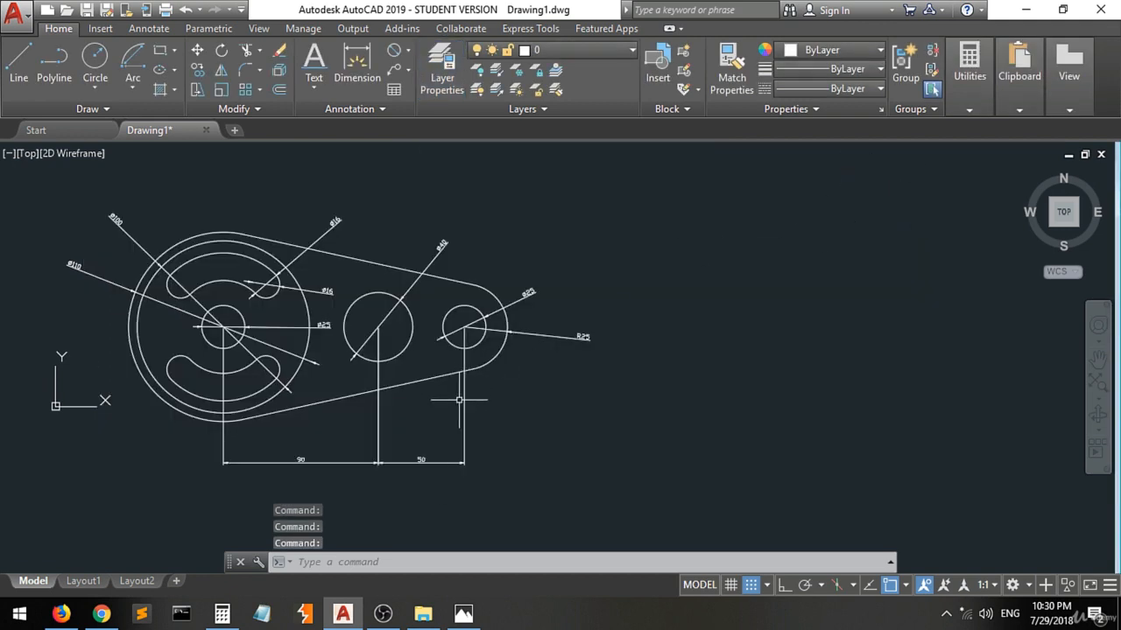
Move all of the profile's linear, diameter and radius dimensions from layer 0 onto the dim layer.
left_click(534, 423)
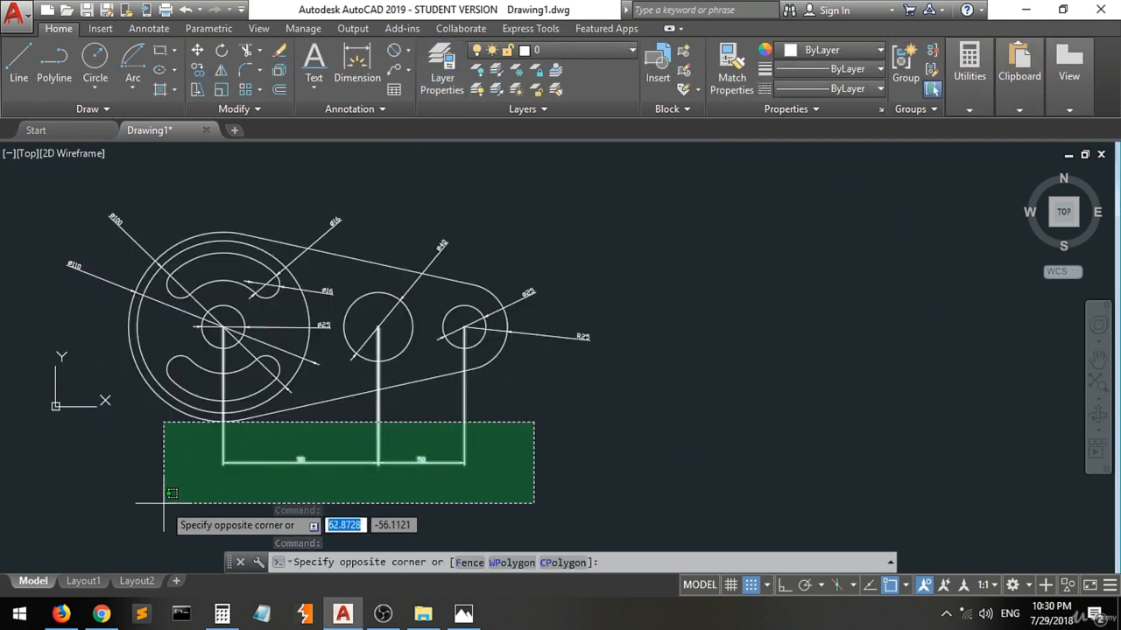
left_click(336, 465)
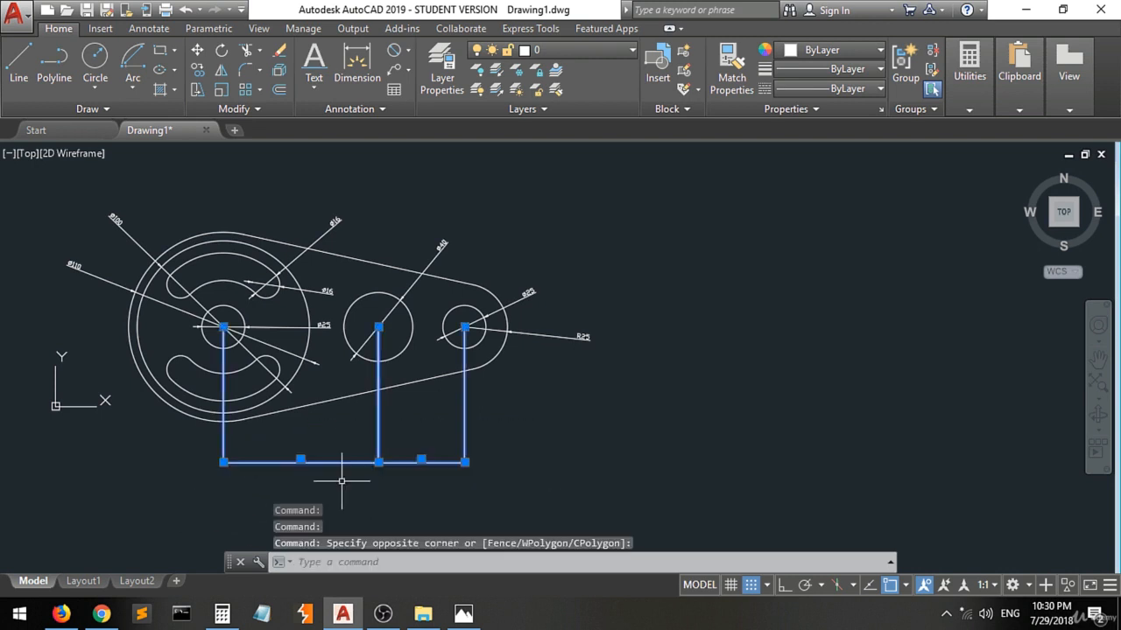
left_click(560, 258)
left_click(530, 296)
left_click(557, 334)
left_click(558, 326)
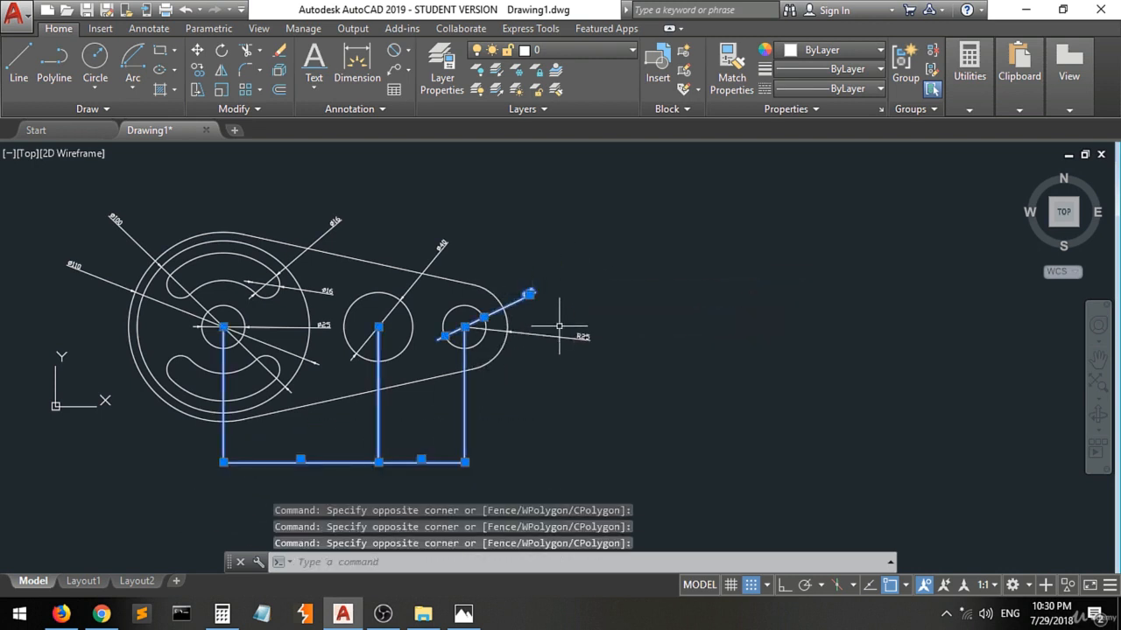
left_click(564, 320)
left_click(539, 338)
left_click(464, 206)
left_click(434, 254)
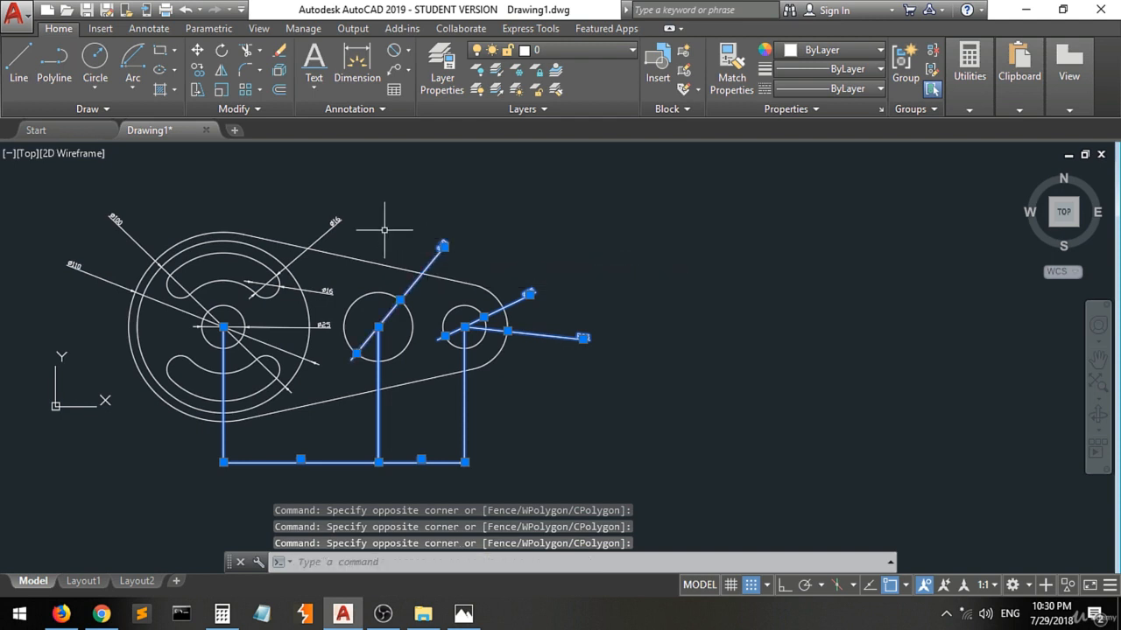
left_click(383, 230)
left_click(331, 217)
left_click(339, 275)
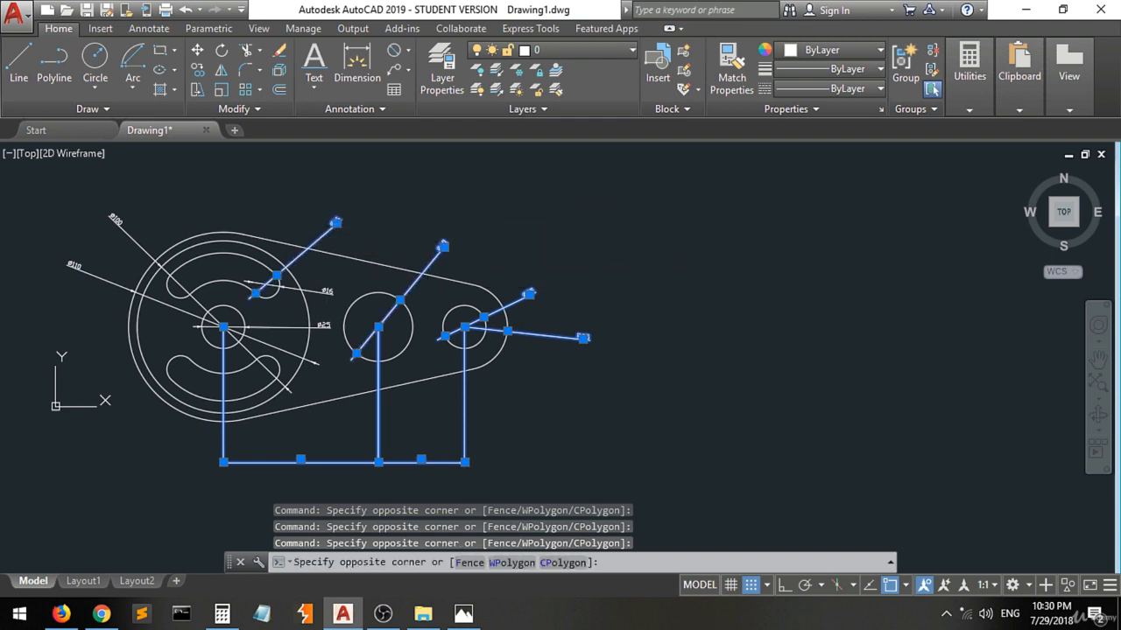
left_click(324, 326)
left_click(149, 202)
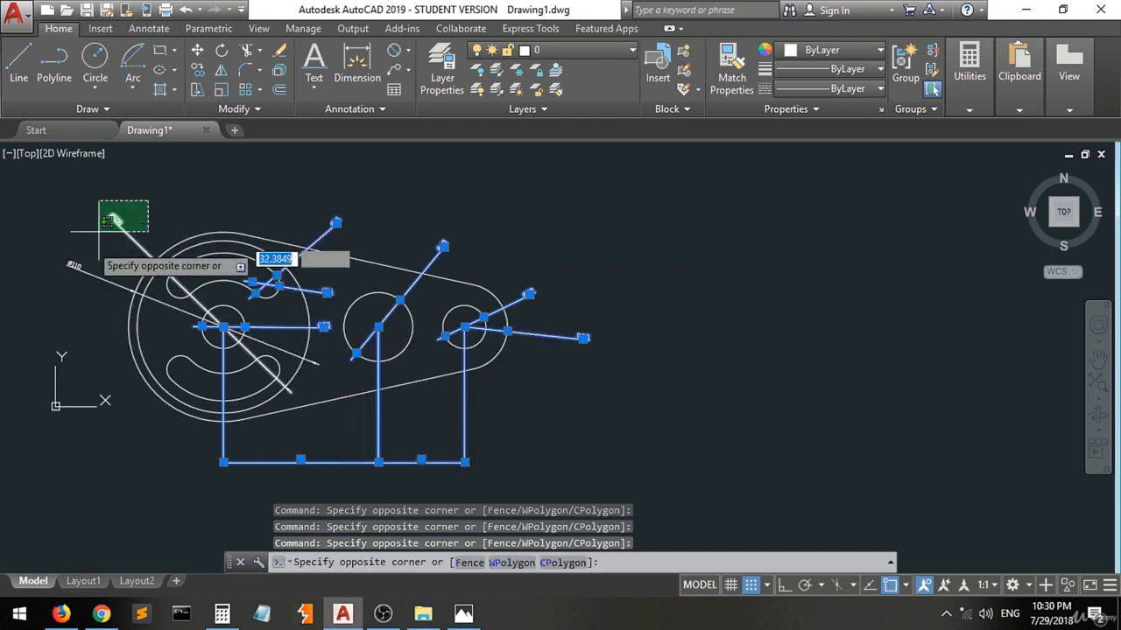
left_click(43, 261)
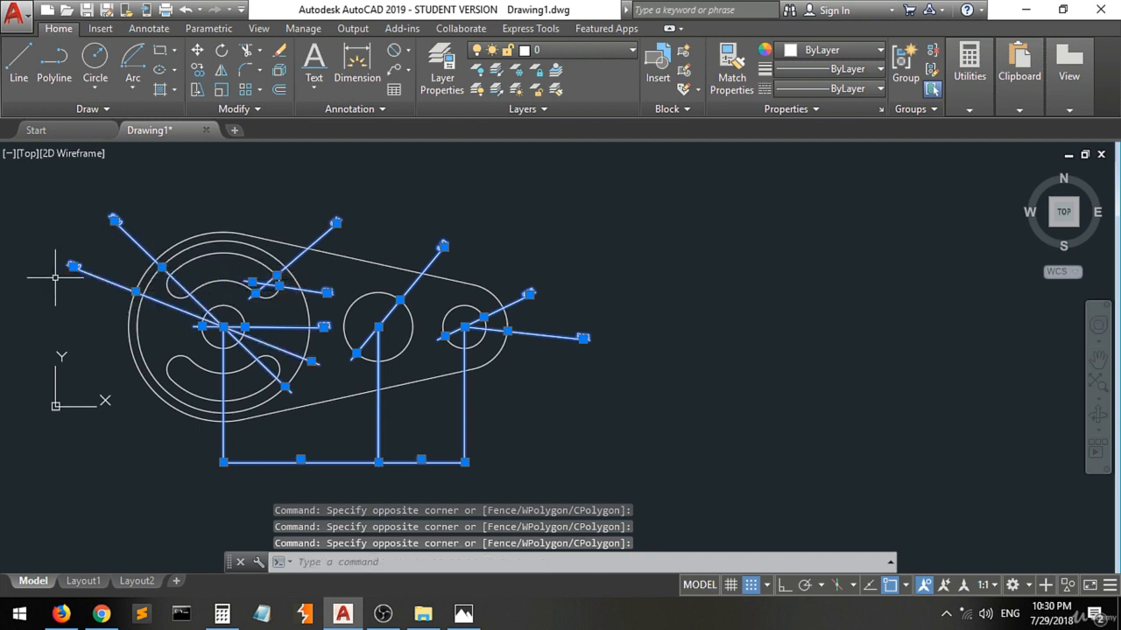
left_click(585, 53)
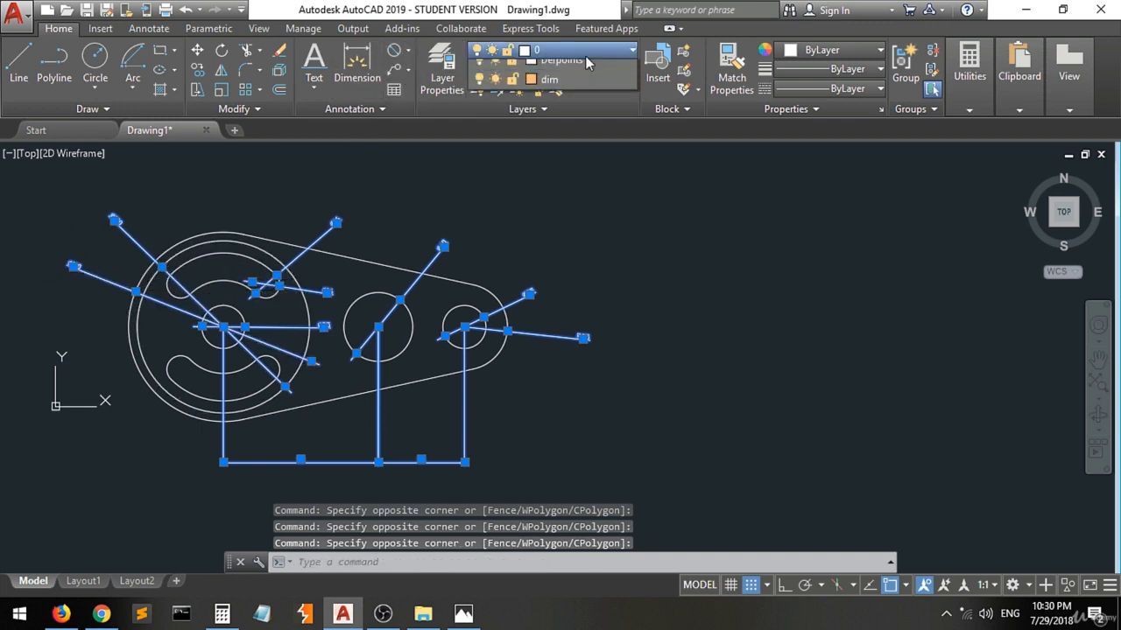
left_click(585, 88)
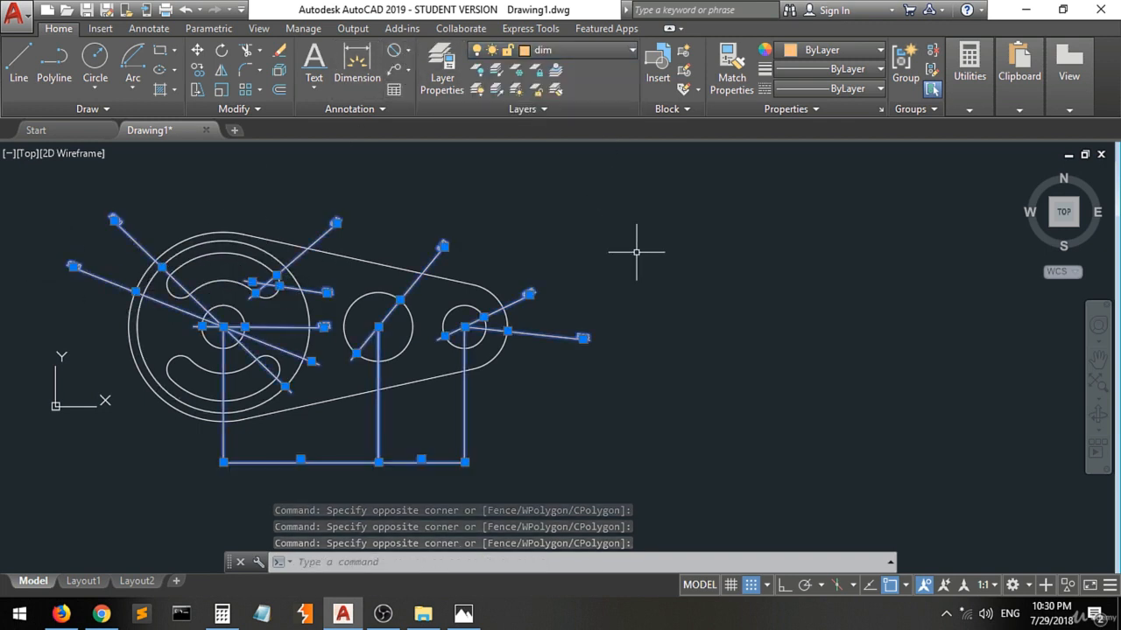
Review the drawing's layers and their colors in the Layer Properties Manager and close it.
type("la")
key("Return")
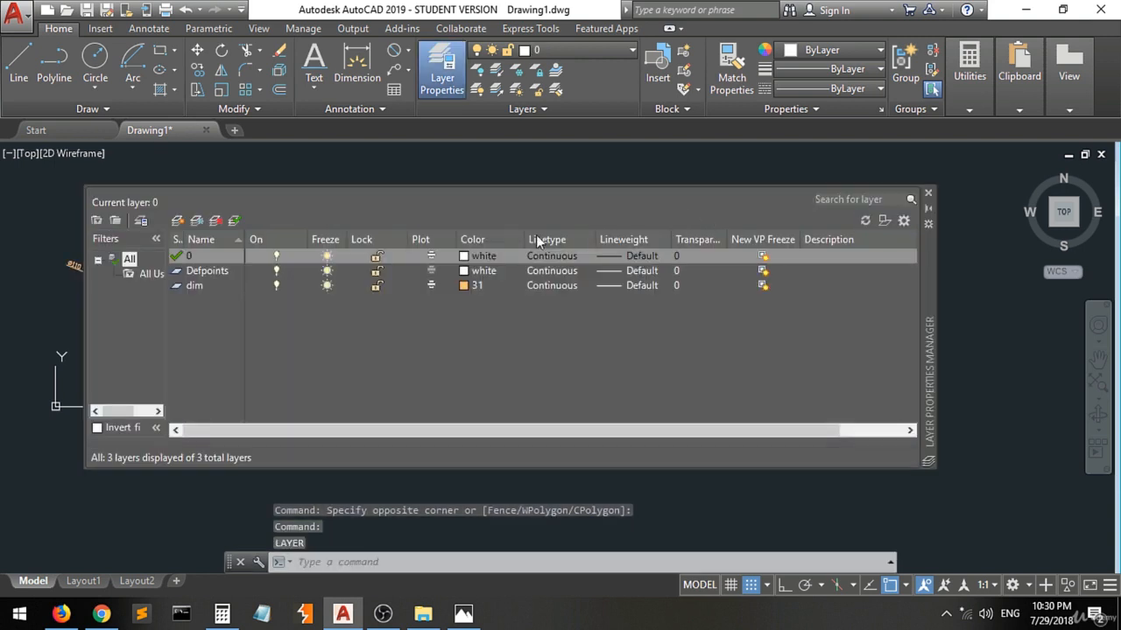
left_click(929, 193)
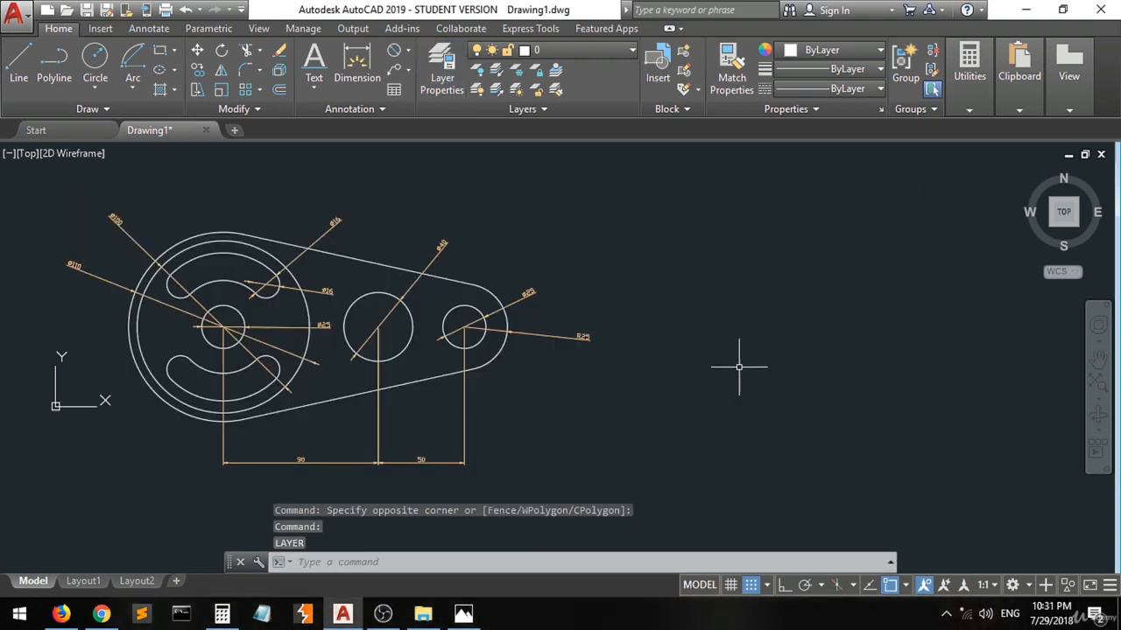
Inspect the dimensioned profile up close, compare it with the 3.jpg reference image in Photos, and close the image.
left_click(693, 393)
left_click(678, 417)
scroll(221, 359, "up", 2)
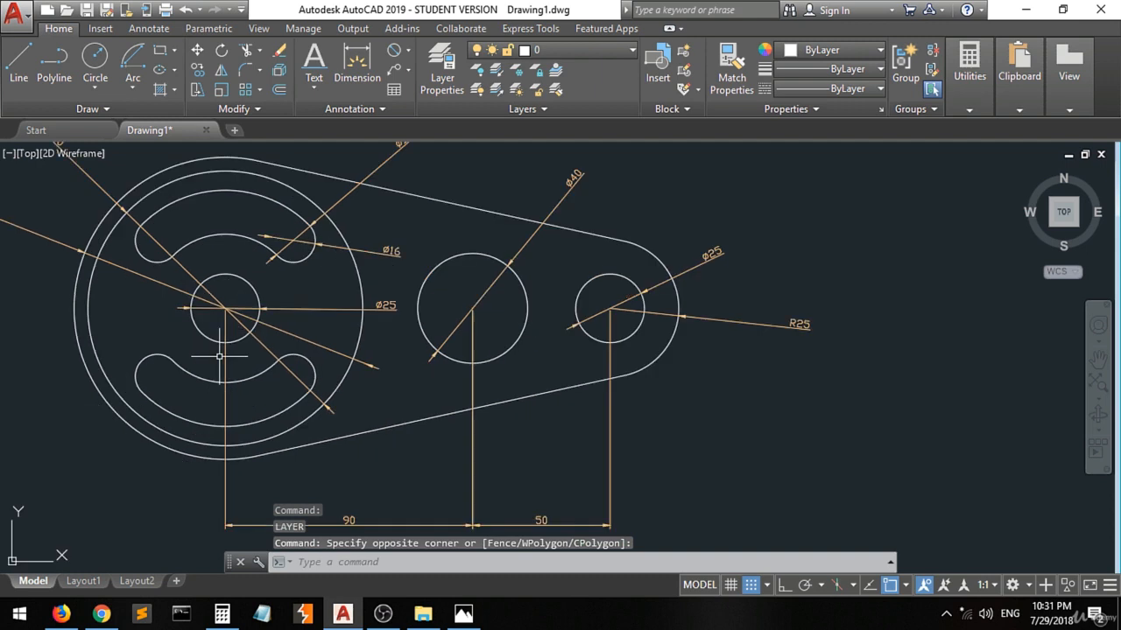
scroll(221, 359, "down", 2)
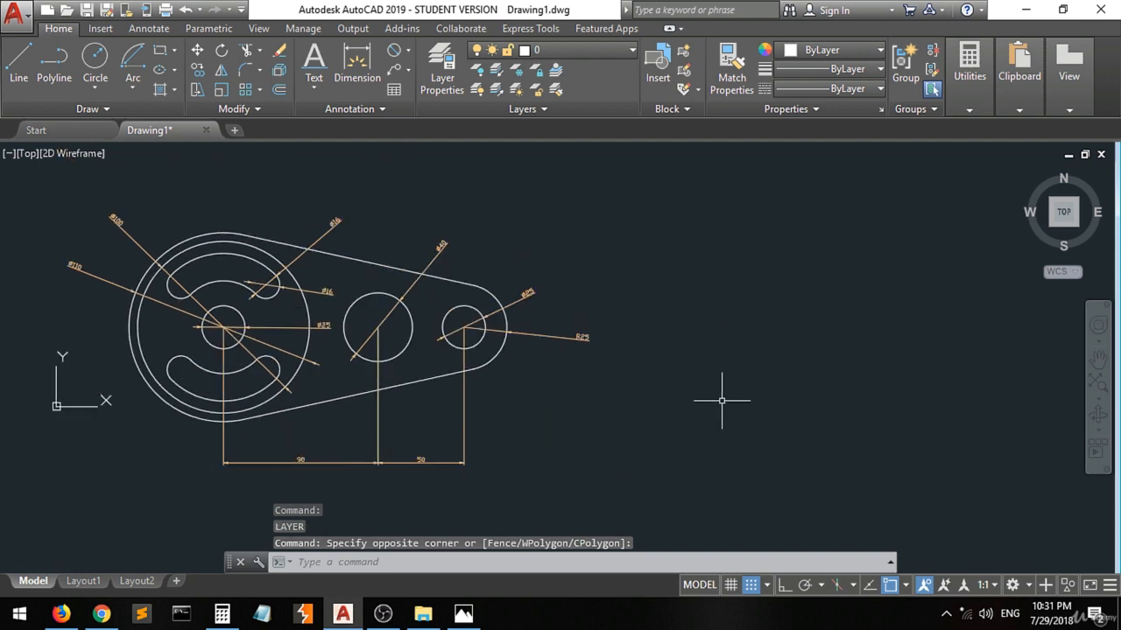
left_click(452, 618)
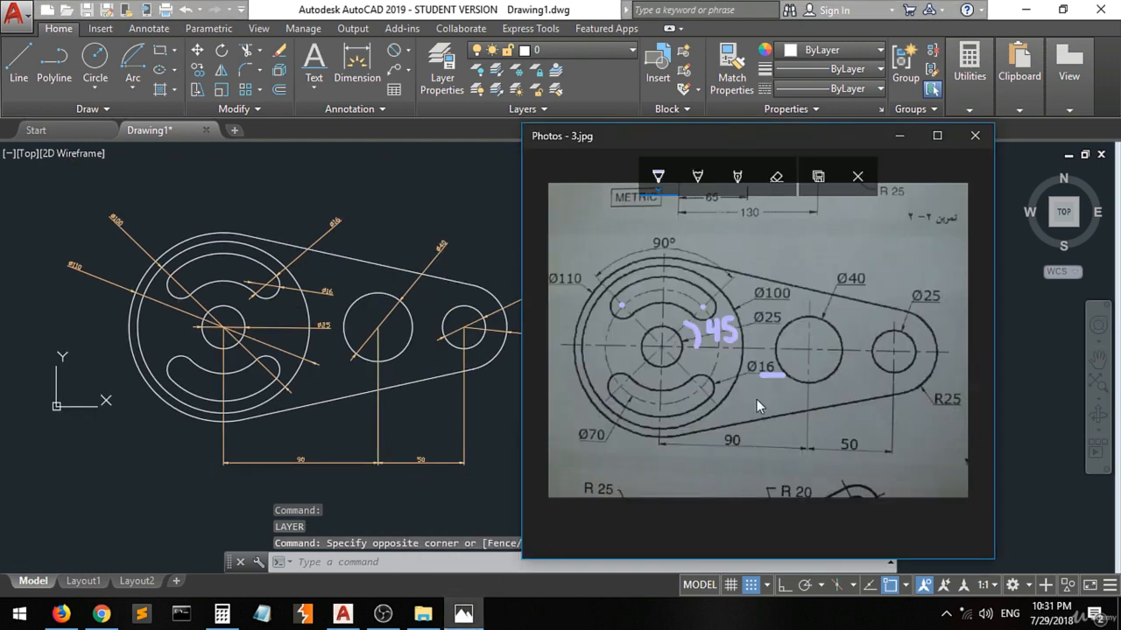
left_click(975, 136)
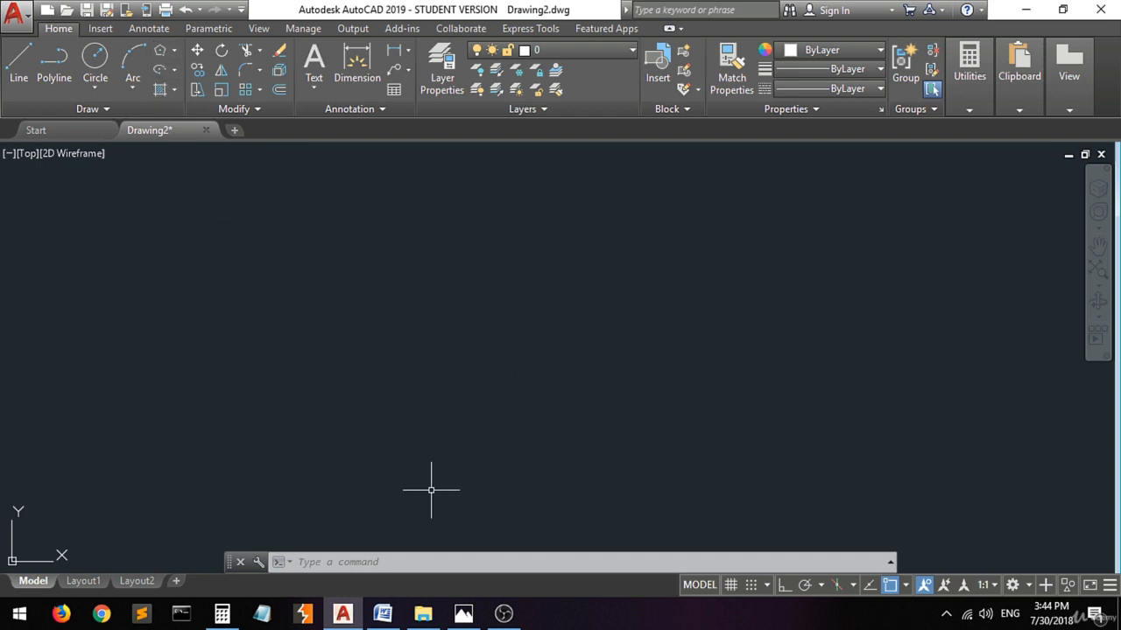
Switch to the 4.jpg reference image in Photos and mark the octagon's upper edge and the small circle with red pen dots.
left_click(461, 611)
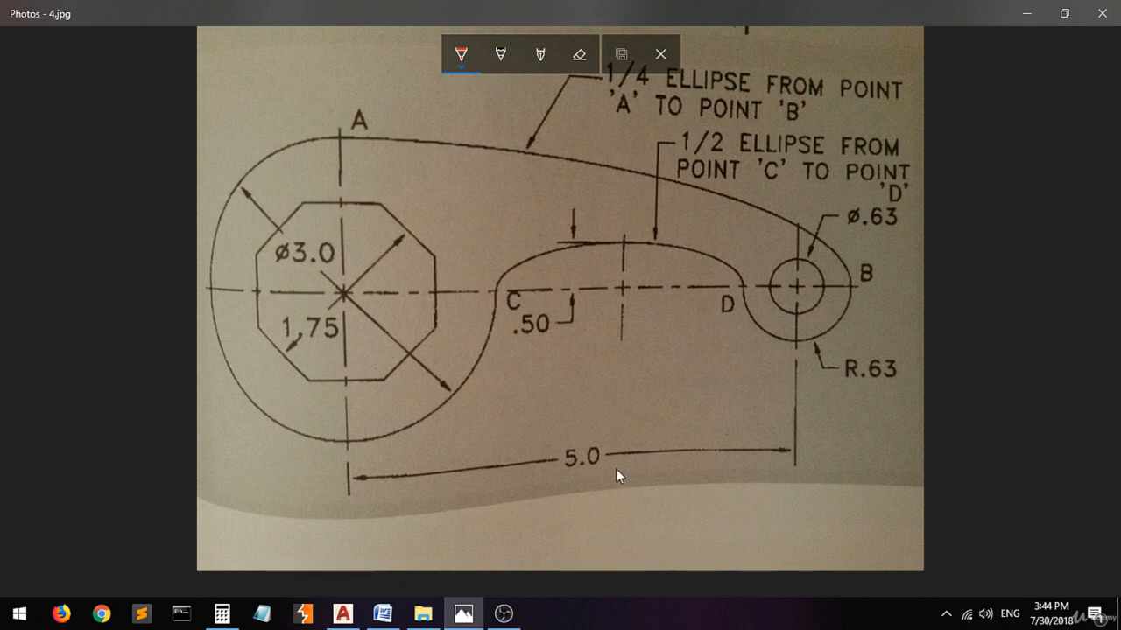
left_click(370, 204)
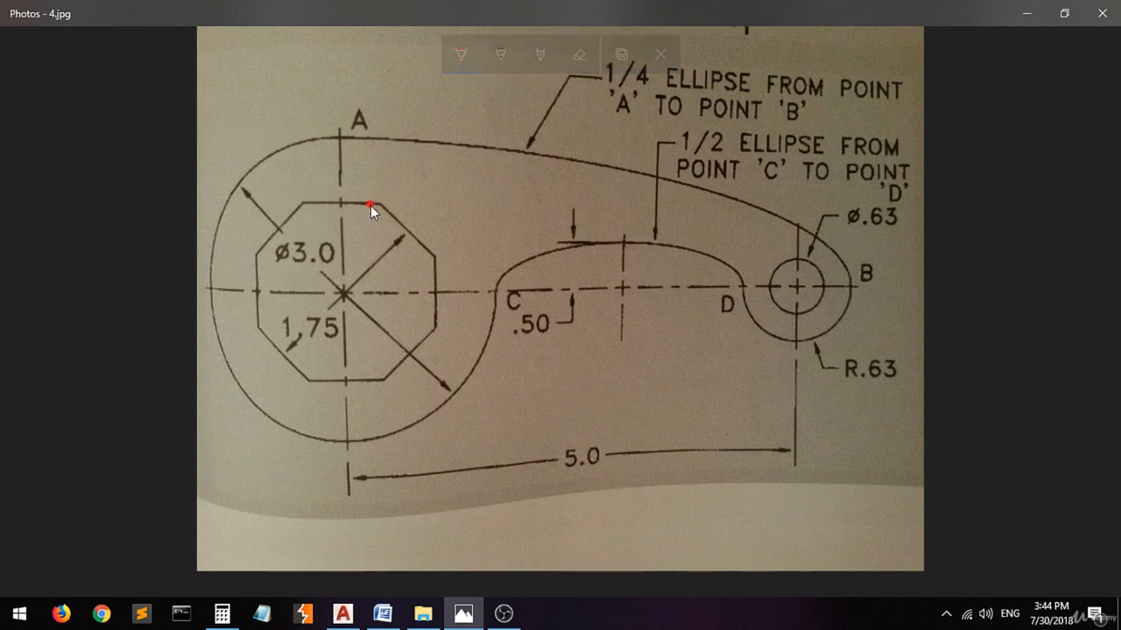
left_click(784, 265)
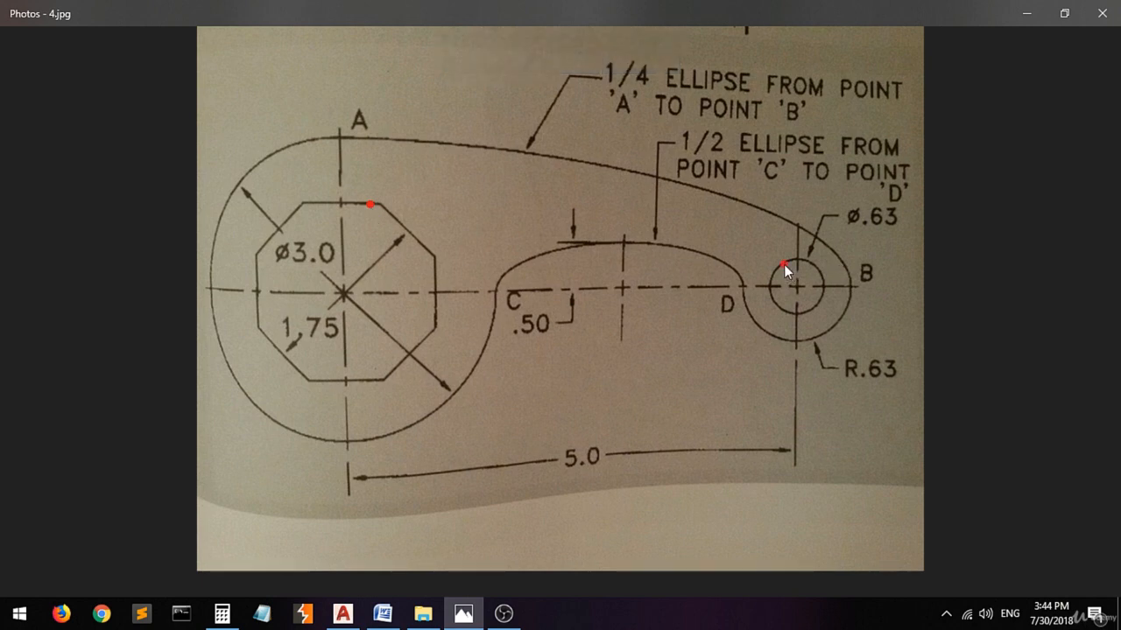
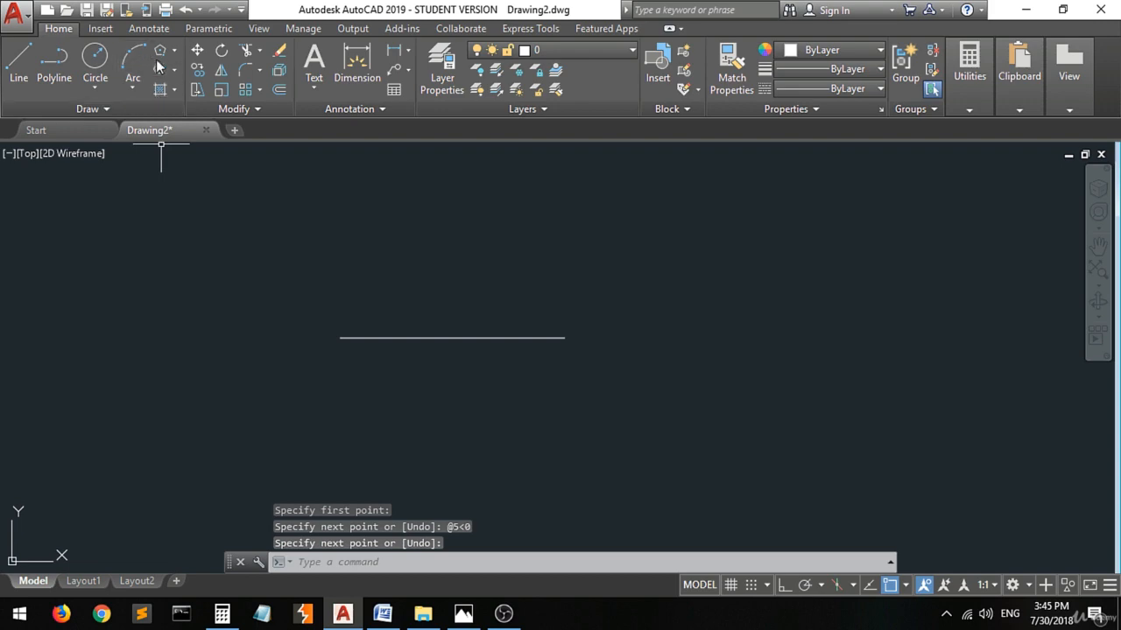
Begin a polygon, switch to 4.jpg in Photos, and trace a red circle touching the inside of the octagon's sides.
left_click(159, 50)
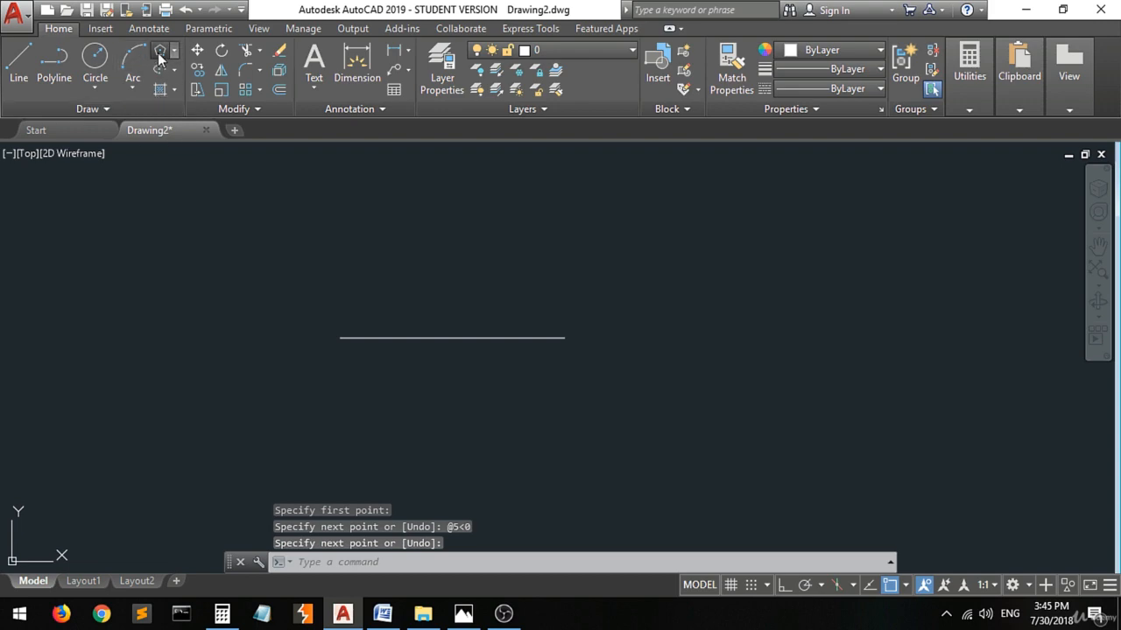
left_click(463, 613)
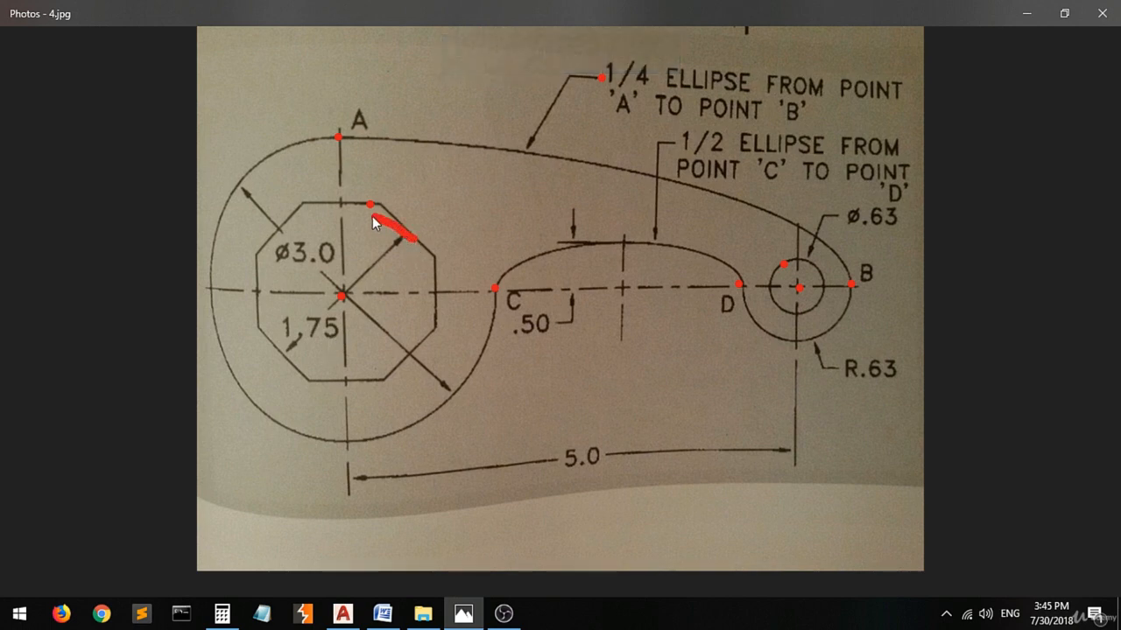
left_click_drag(344, 204, 304, 215)
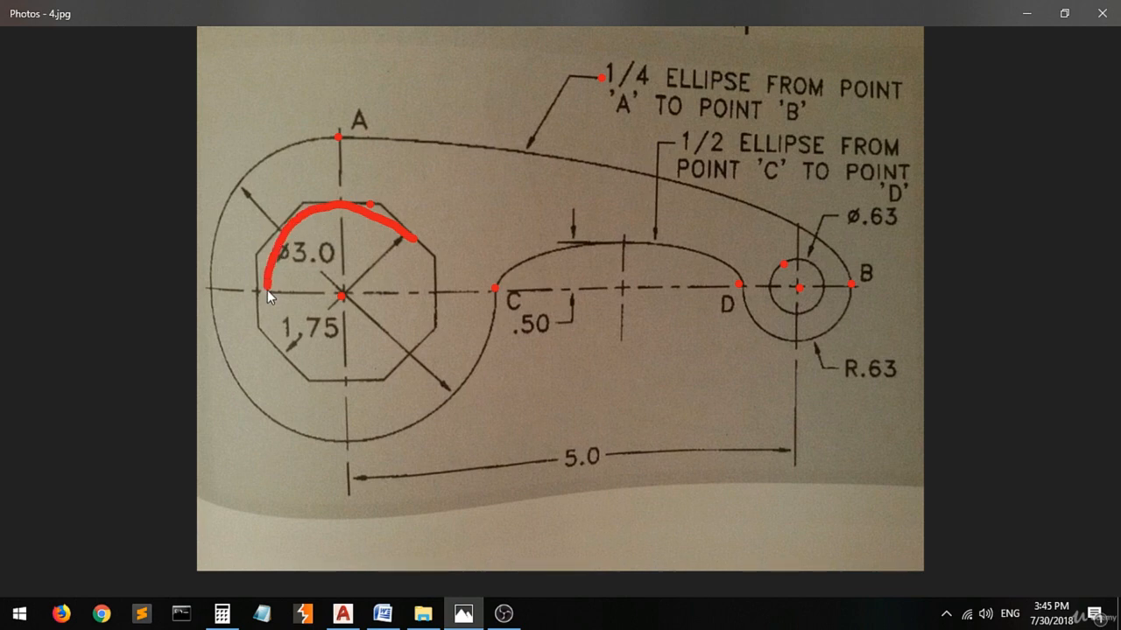
left_click_drag(267, 294, 278, 342)
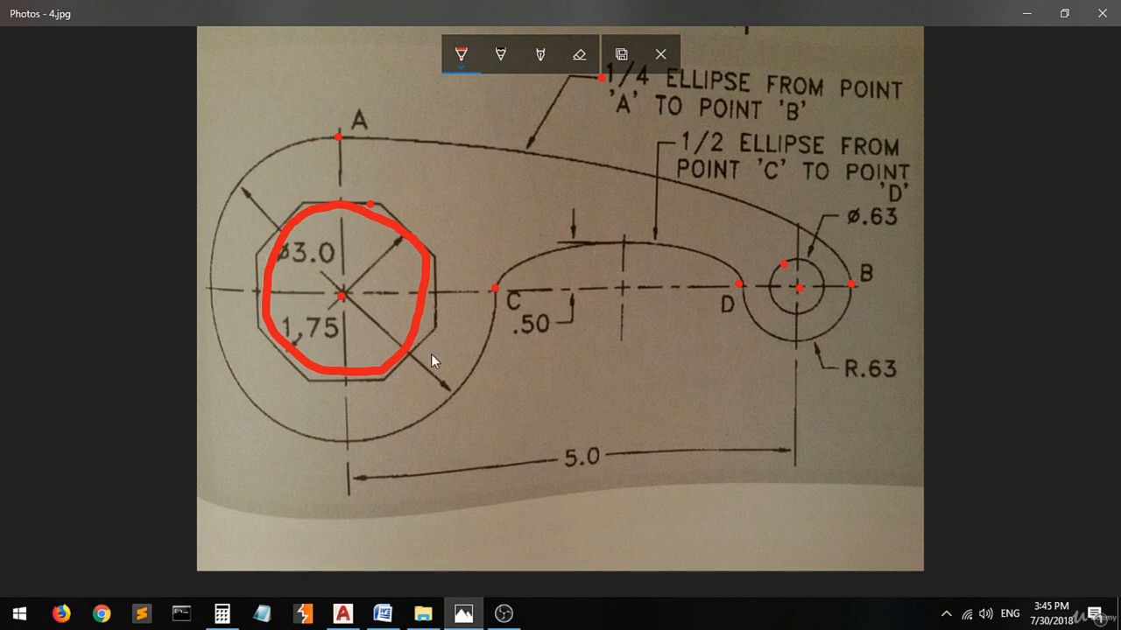
left_click(343, 614)
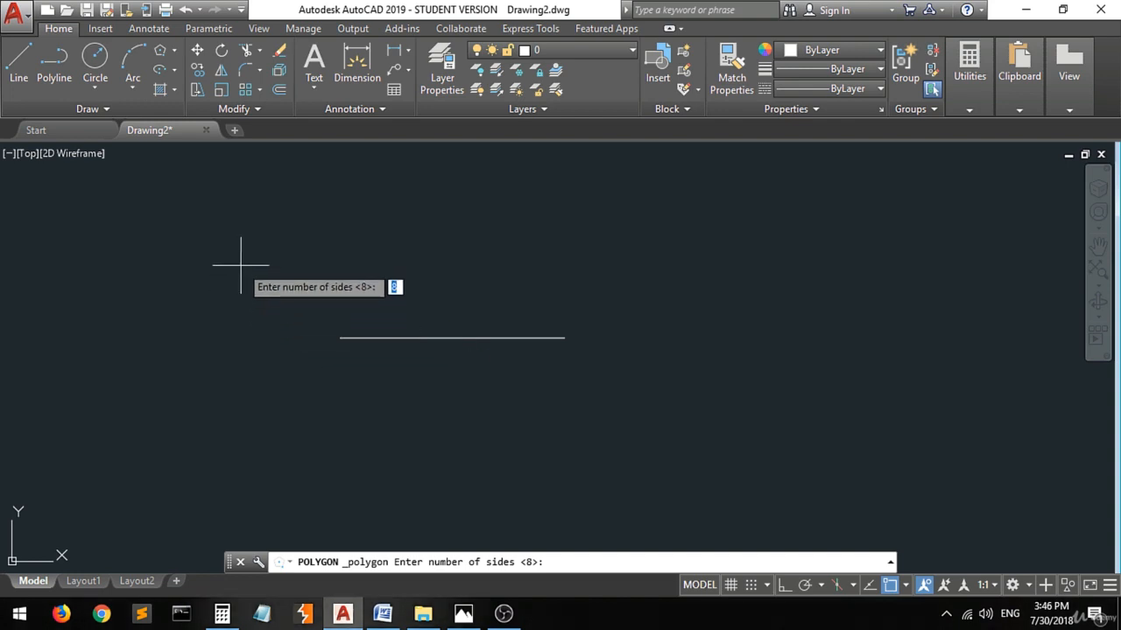
Return to 4.jpg in Photos and mark each side of the octagon with a short yellow stroke across the red circle.
left_click(463, 614)
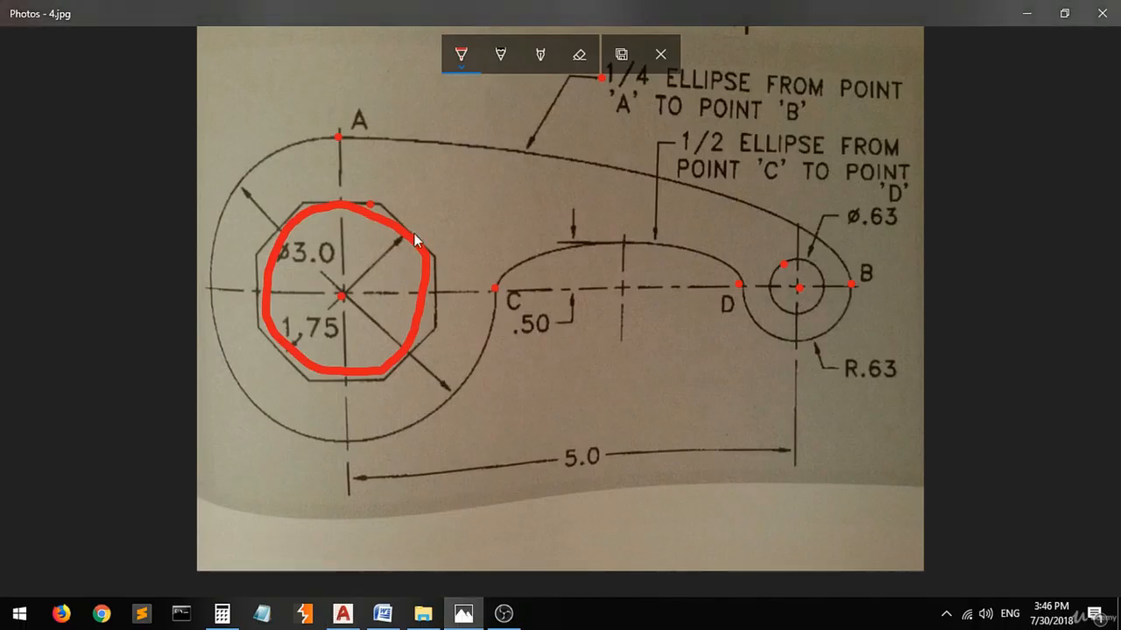
left_click(460, 60)
left_click(567, 176)
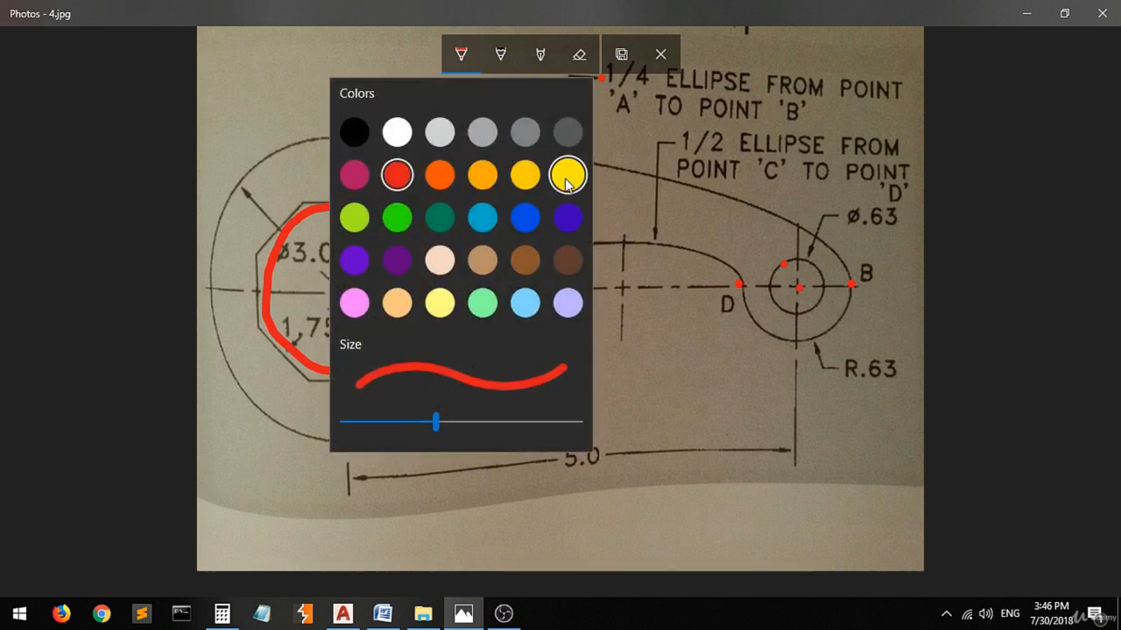
left_click_drag(425, 230, 407, 241)
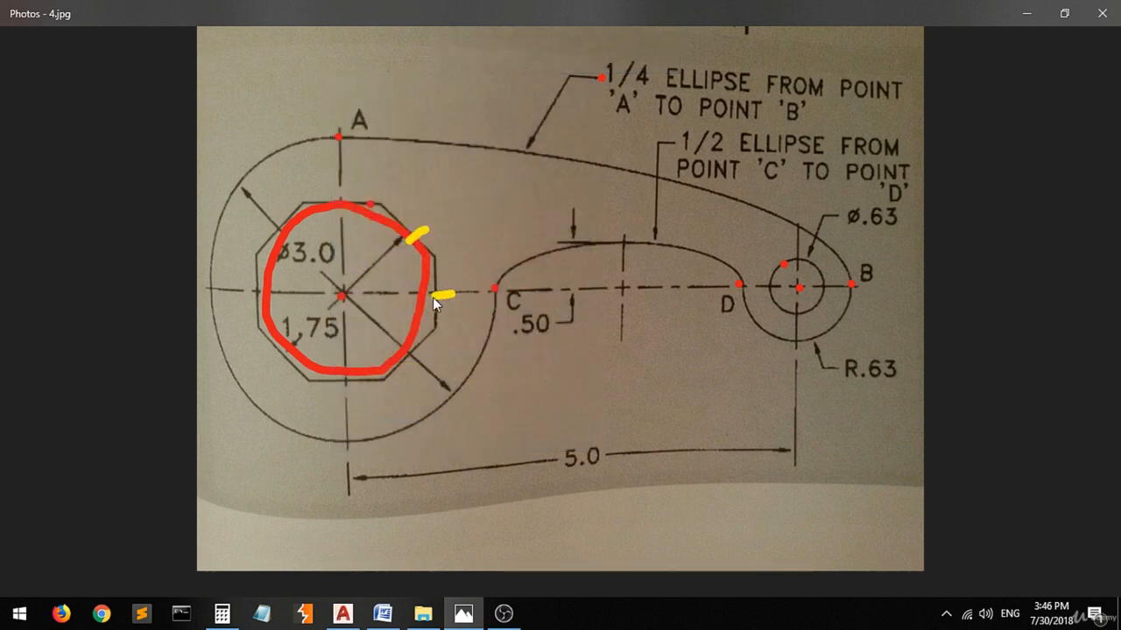
mouse_move(359, 397)
left_mouse_down()
mouse_move(354, 372)
mouse_move(303, 351)
left_mouse_up()
left_click_drag(244, 284, 268, 283)
left_click_drag(276, 207, 302, 224)
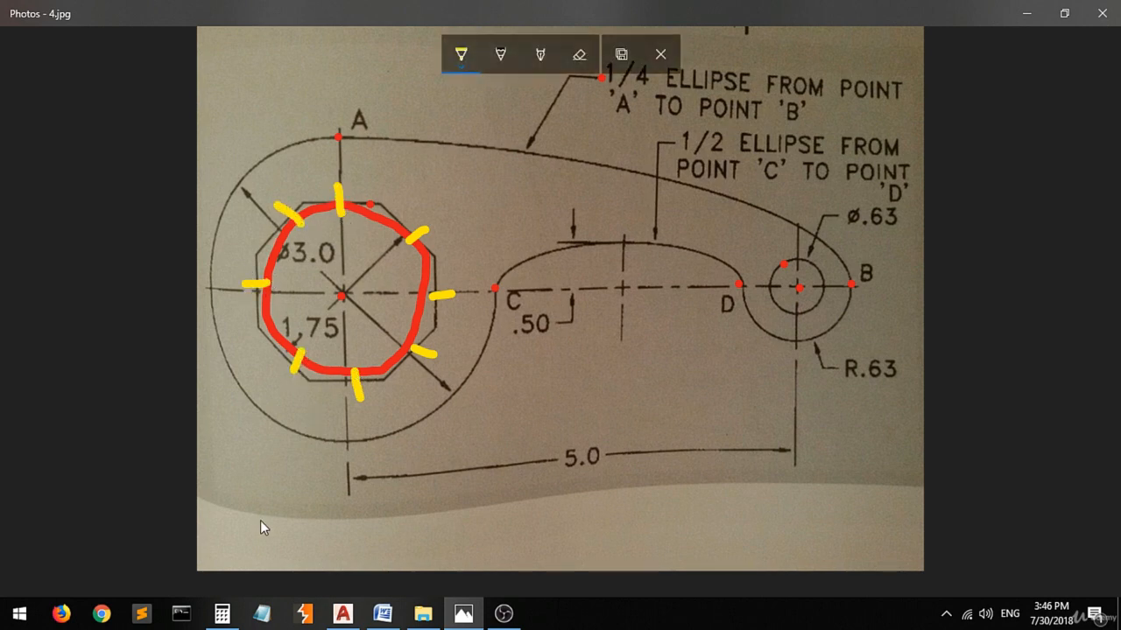
Switch to AutoCAD and draw an eight-sided polygon centered on the line's left endpoint, using Inscribed in circle with a radius of .875.
left_click(343, 614)
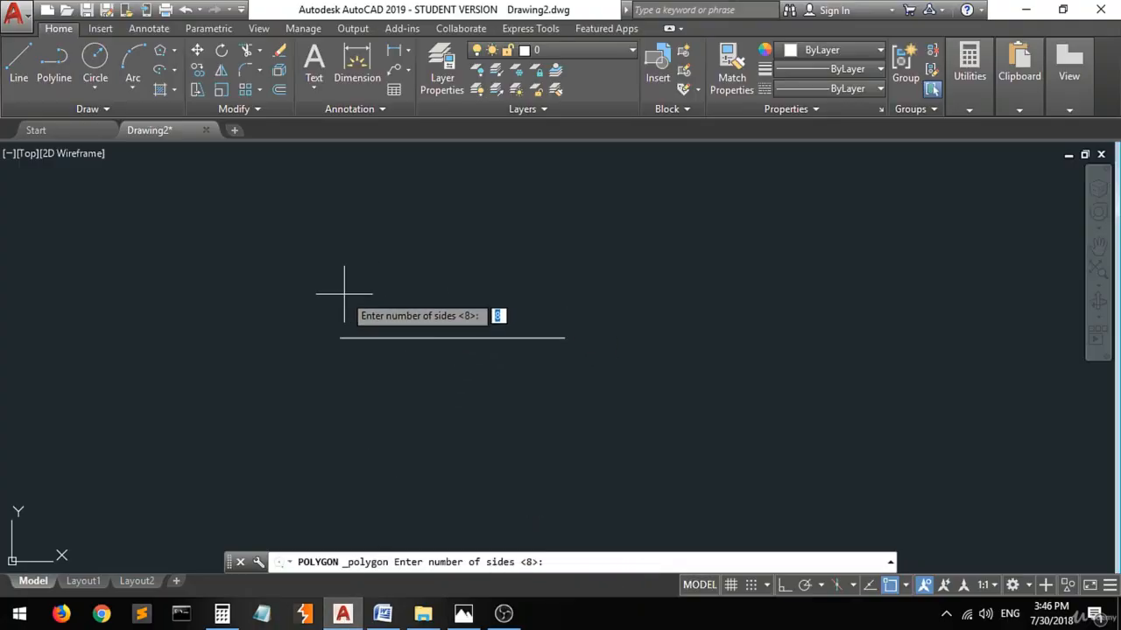
type("8")
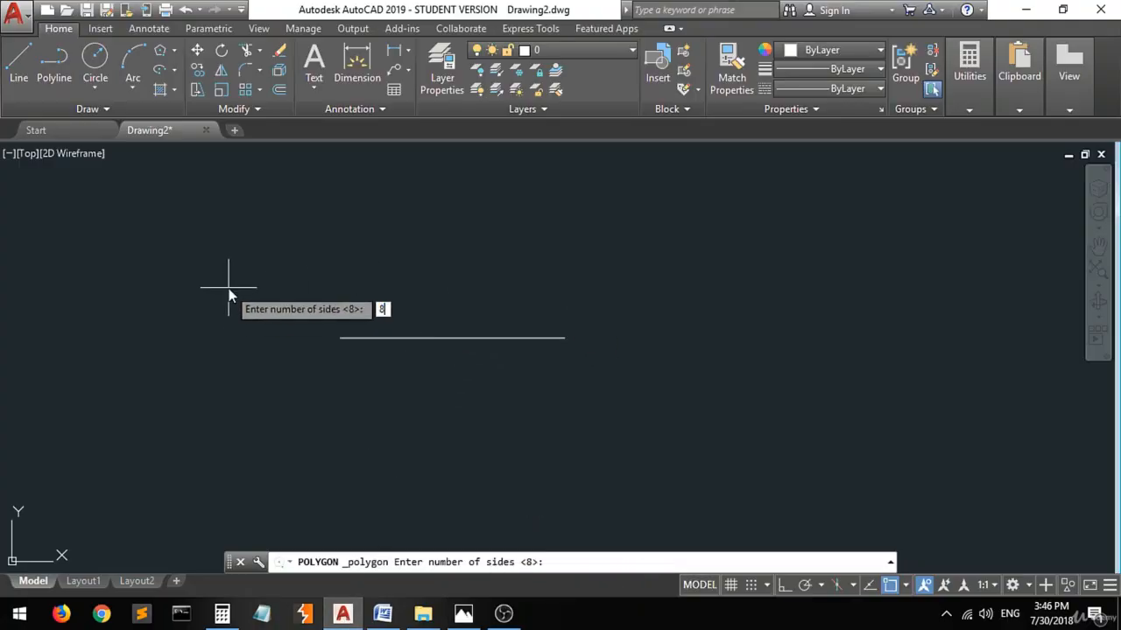
key("Return")
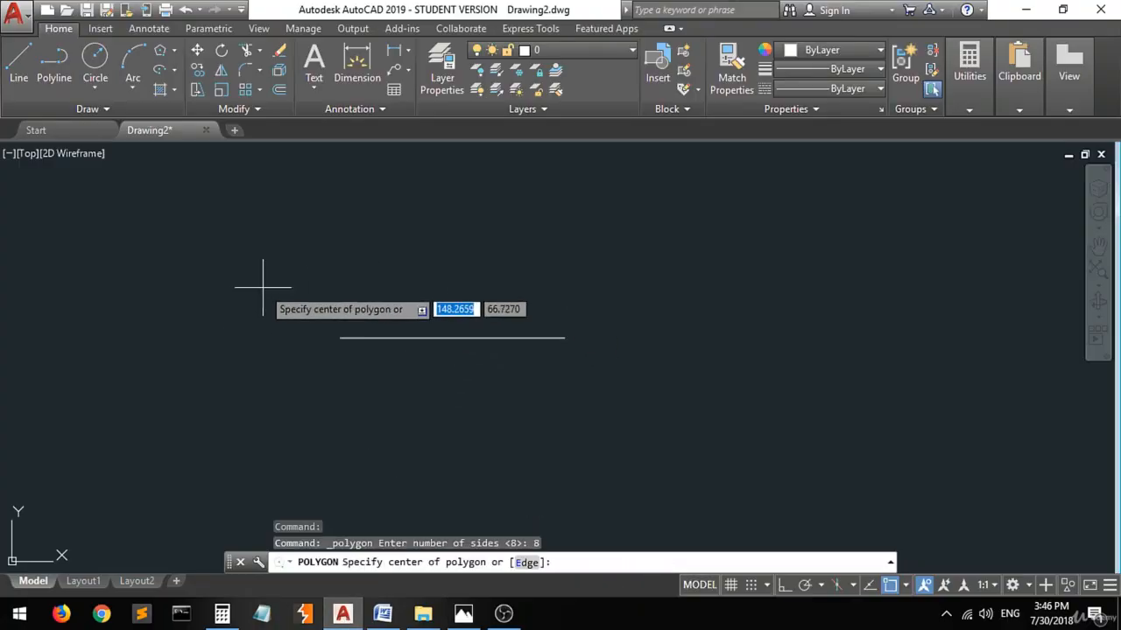
left_click(342, 338)
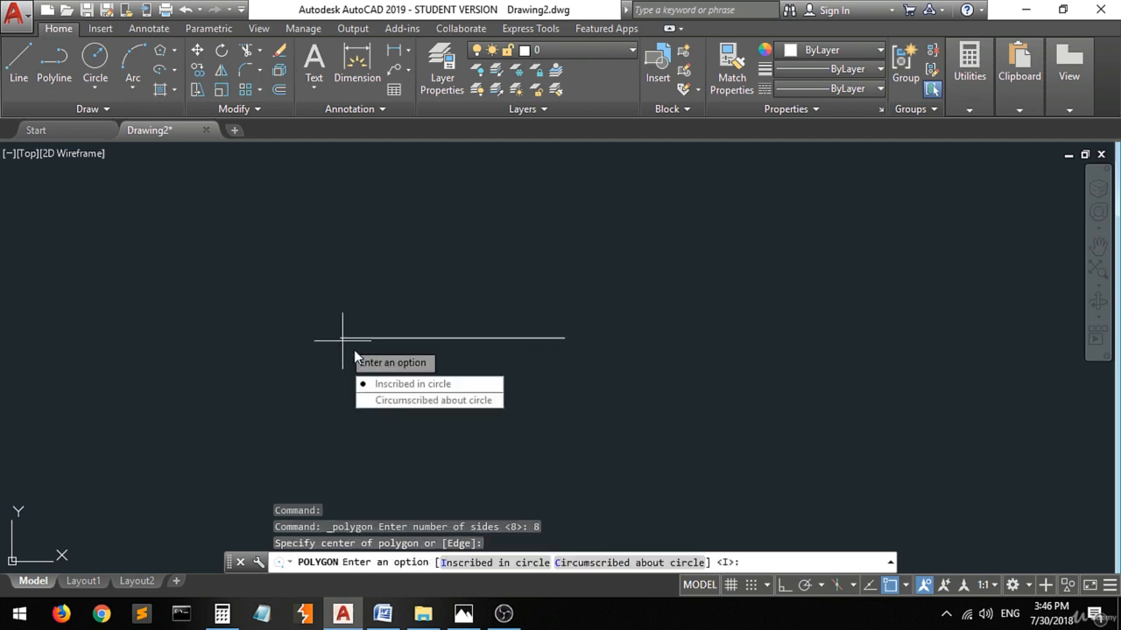
left_click(429, 392)
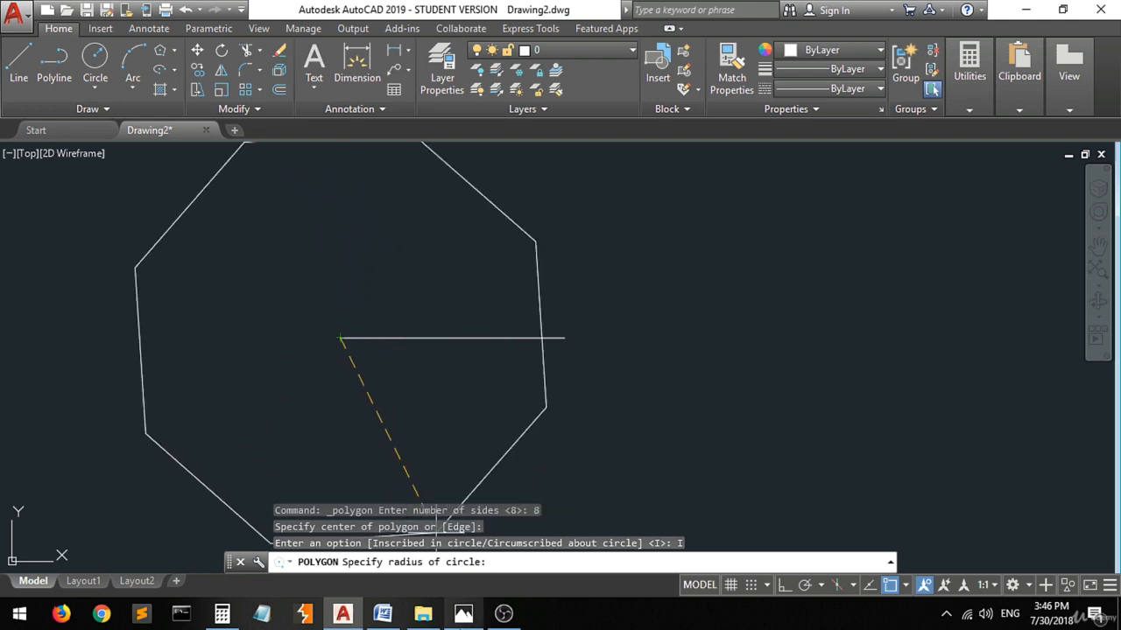
left_click(463, 612)
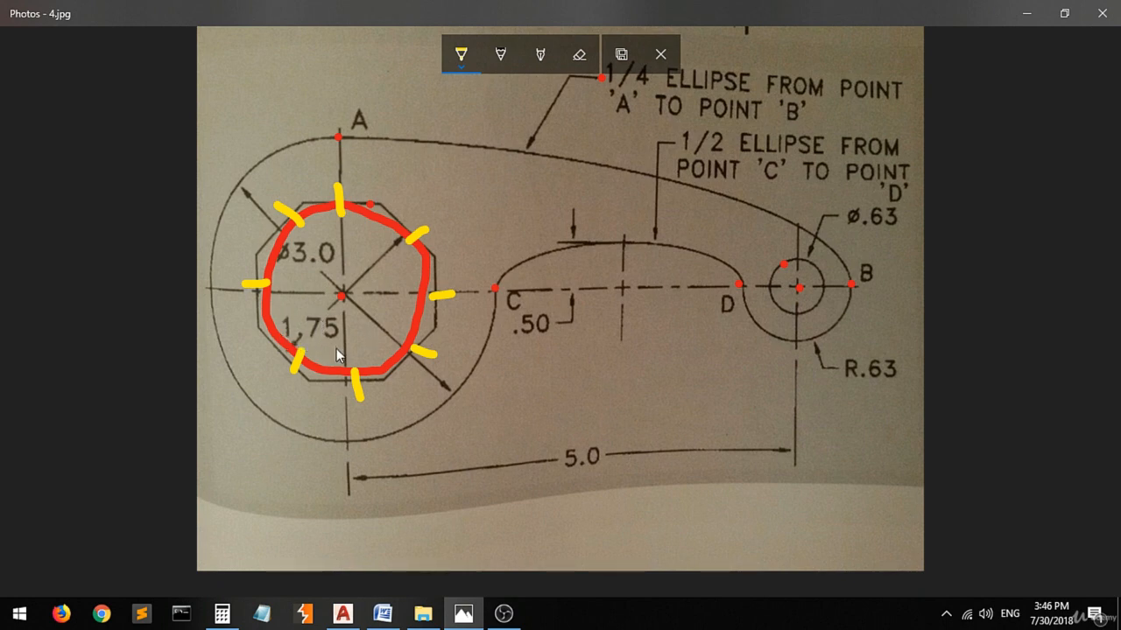
left_click(222, 615)
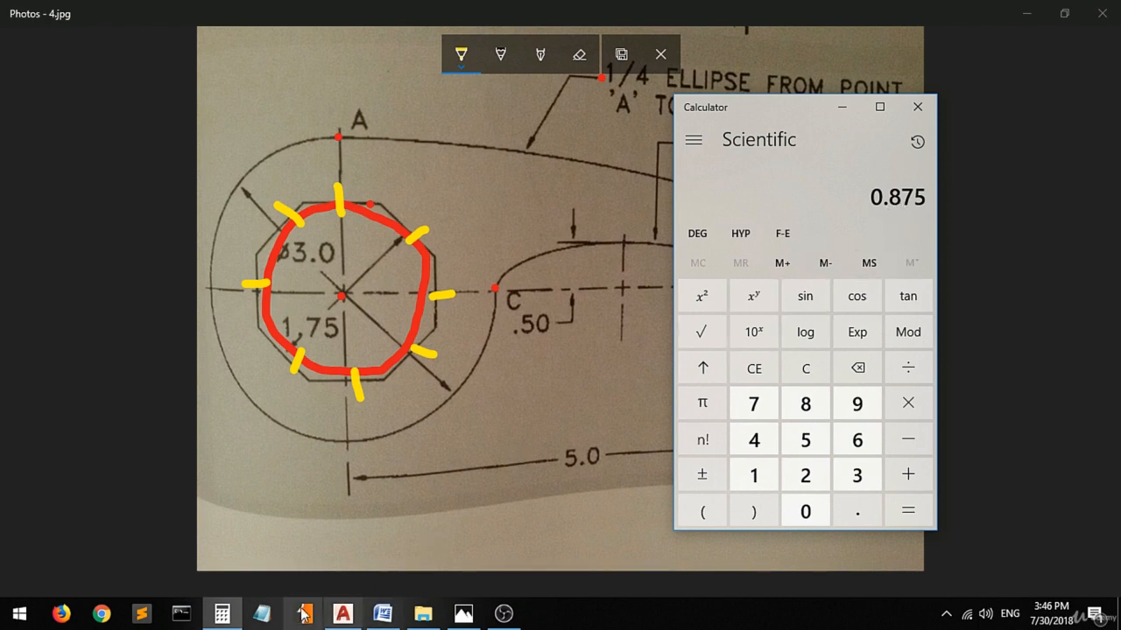
left_click(342, 613)
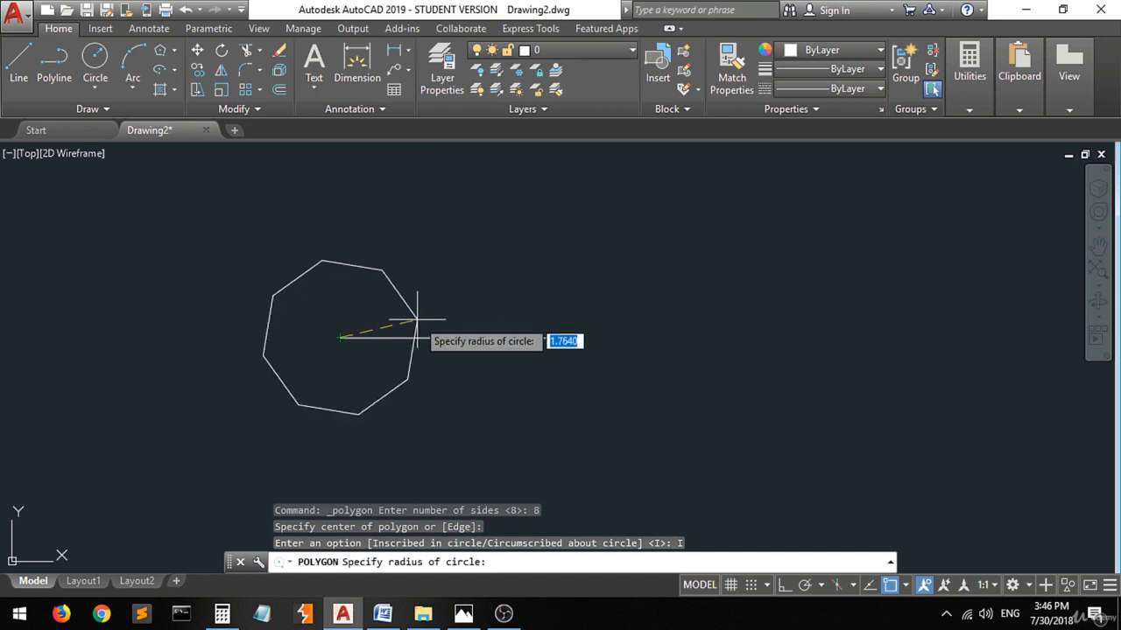
type(".875")
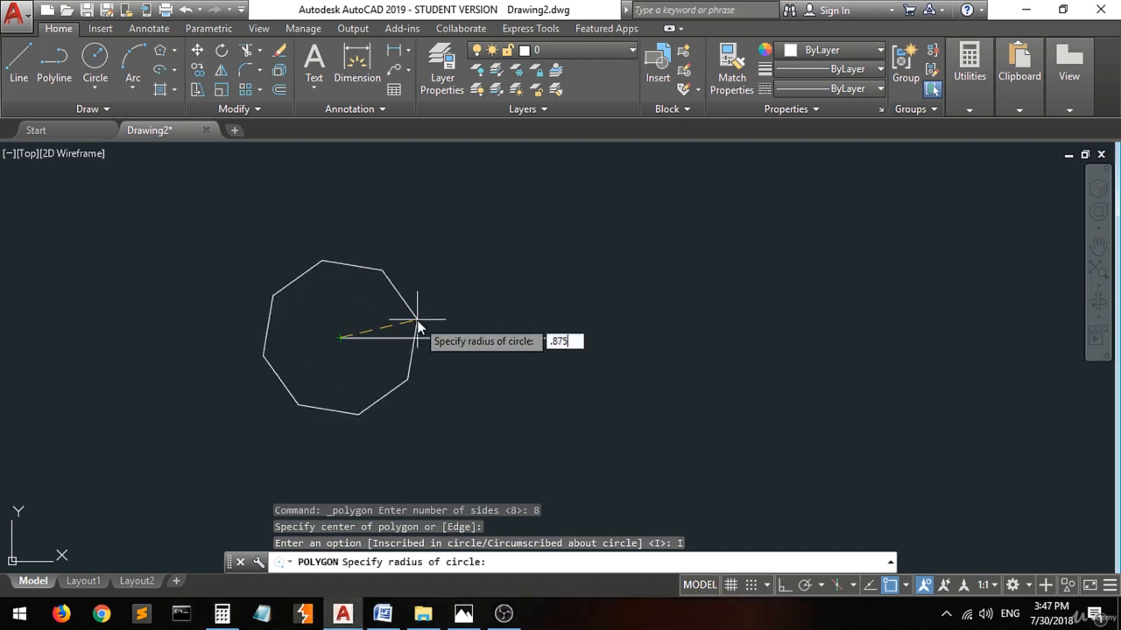
key("Return")
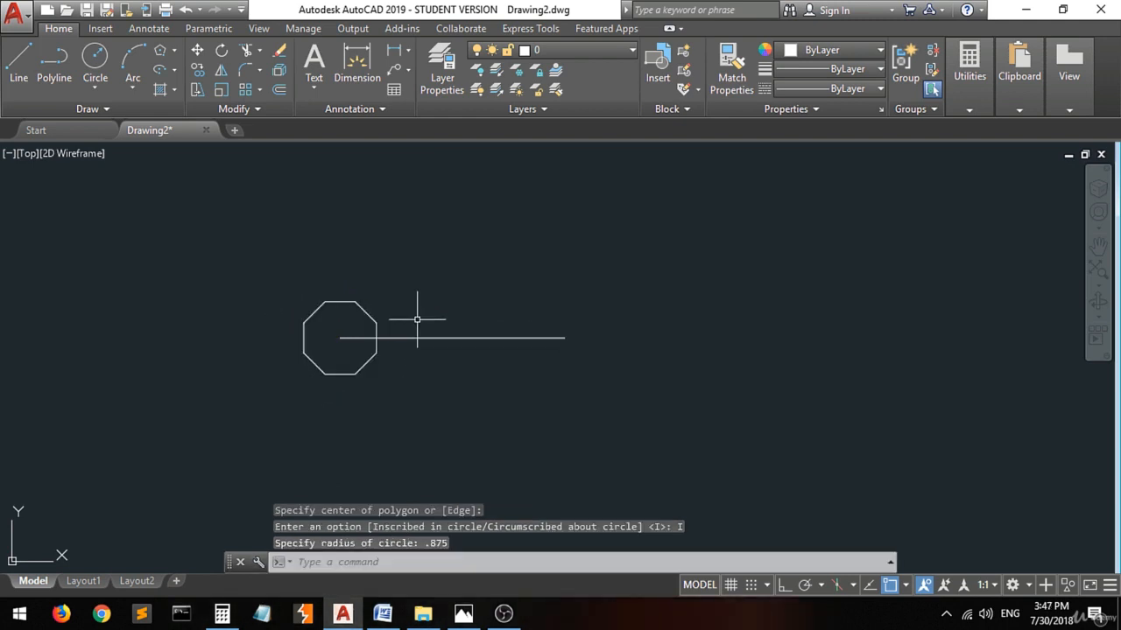
Switch to 4.jpg in Photos, mark the small circle in yellow and underline its Ø.63 label.
left_click(463, 612)
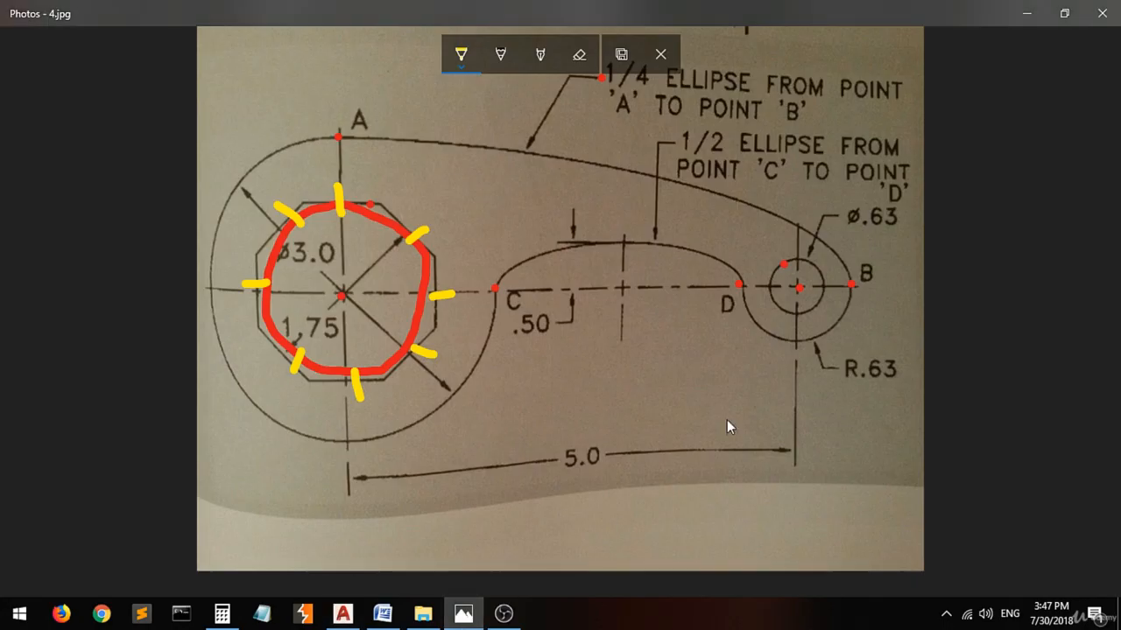
left_click(813, 265)
left_click_drag(843, 226, 895, 228)
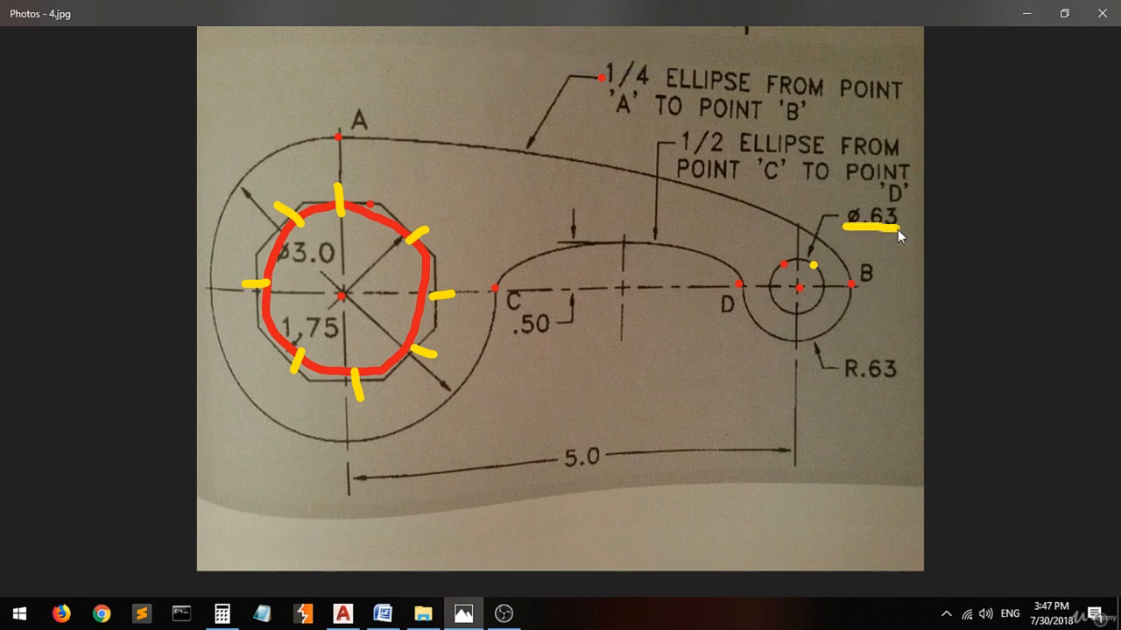
Switch to AutoCAD and draw a circle with a diameter of .63 centered on the line's right endpoint.
left_click(343, 613)
left_click(95, 60)
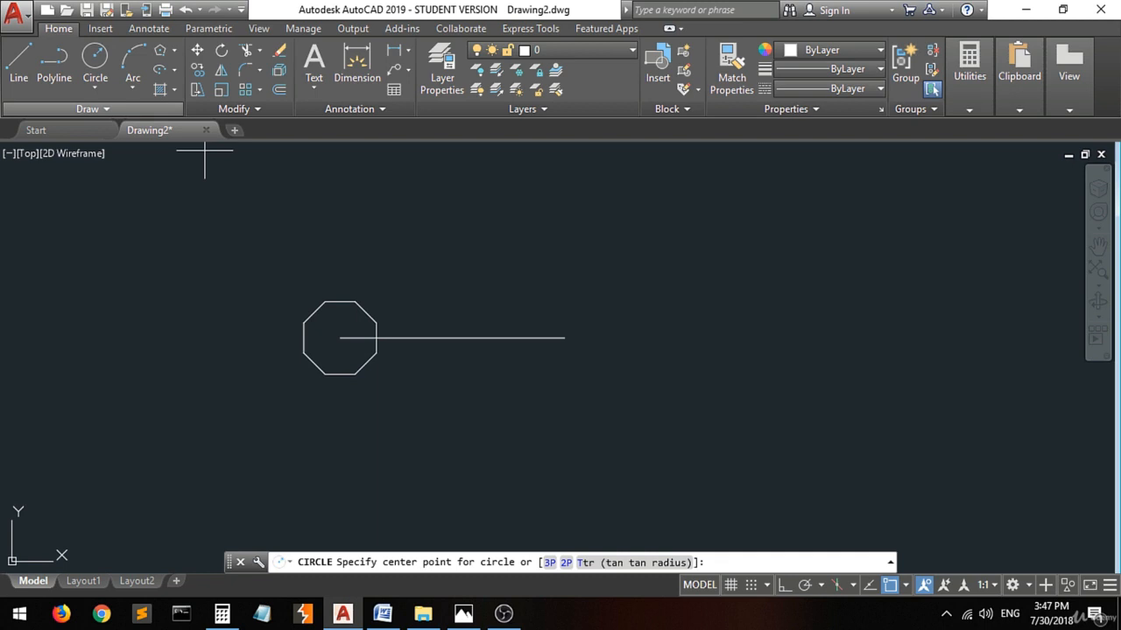
left_click(565, 338)
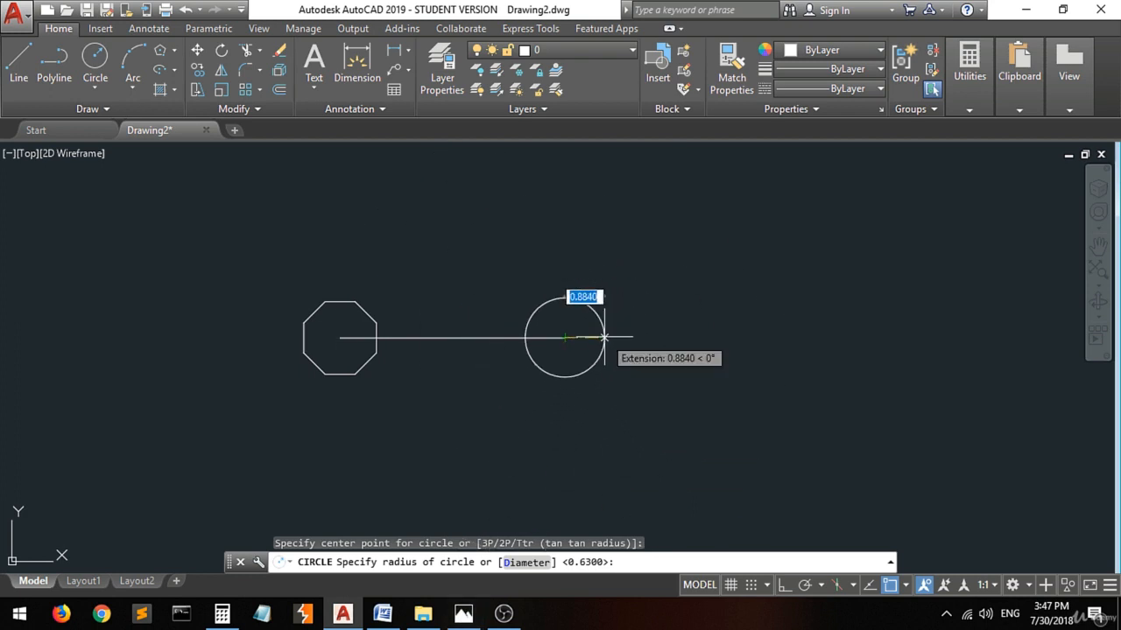
type("d")
key("Return")
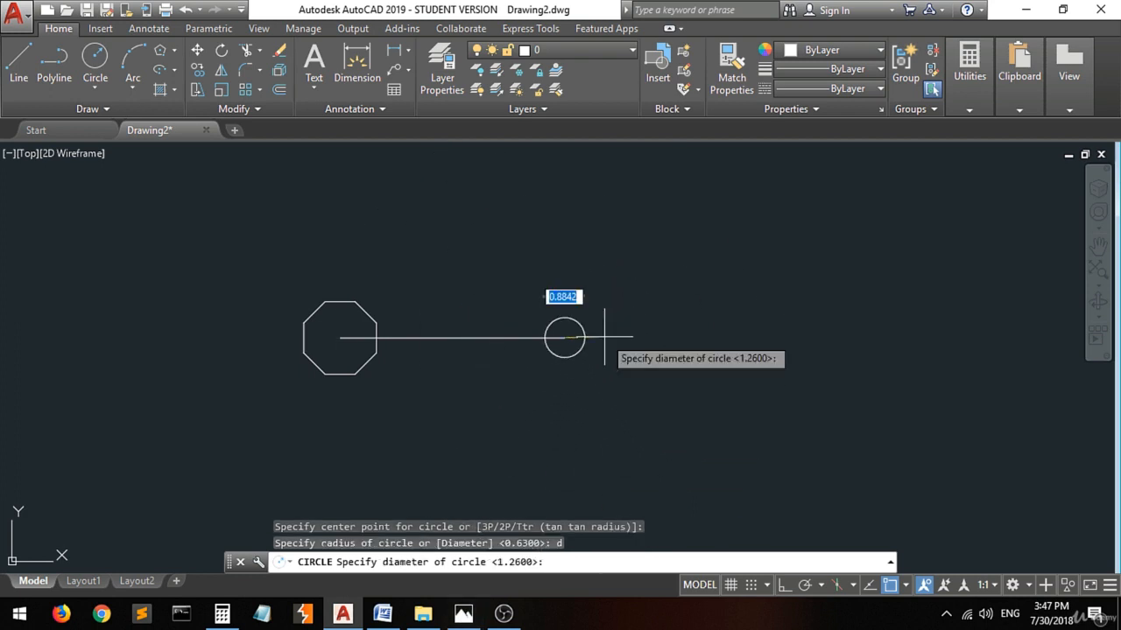
type(".63")
key("Return")
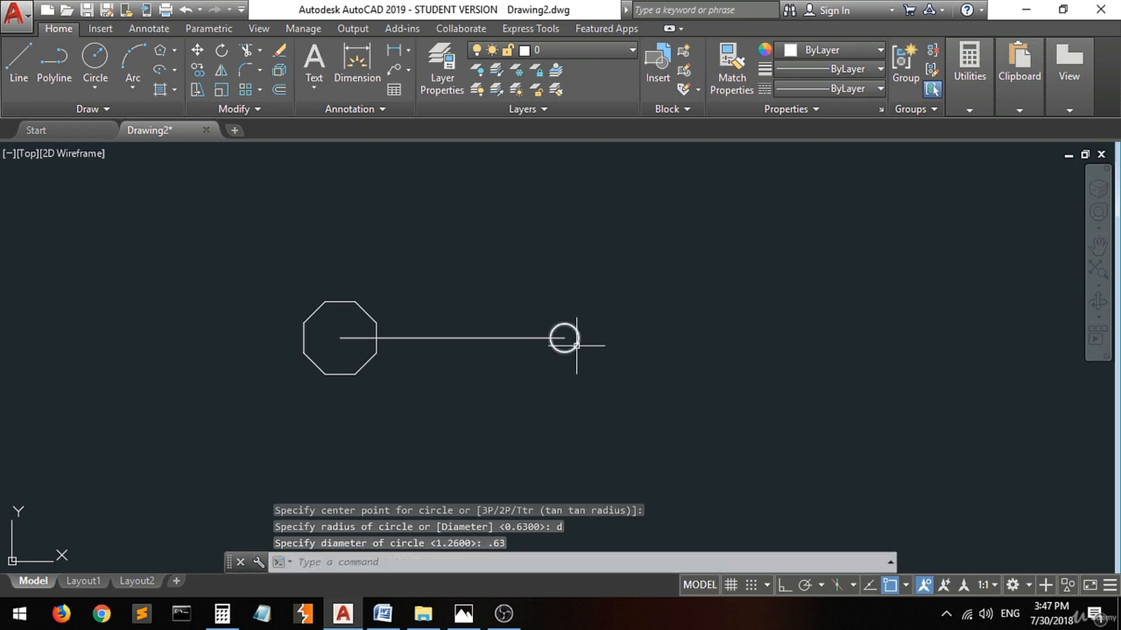
Mark the R.63 arc in 4.jpg in Photos, and draw a circle of radius .63 concentric with the small circle in AutoCAD.
left_click(463, 613)
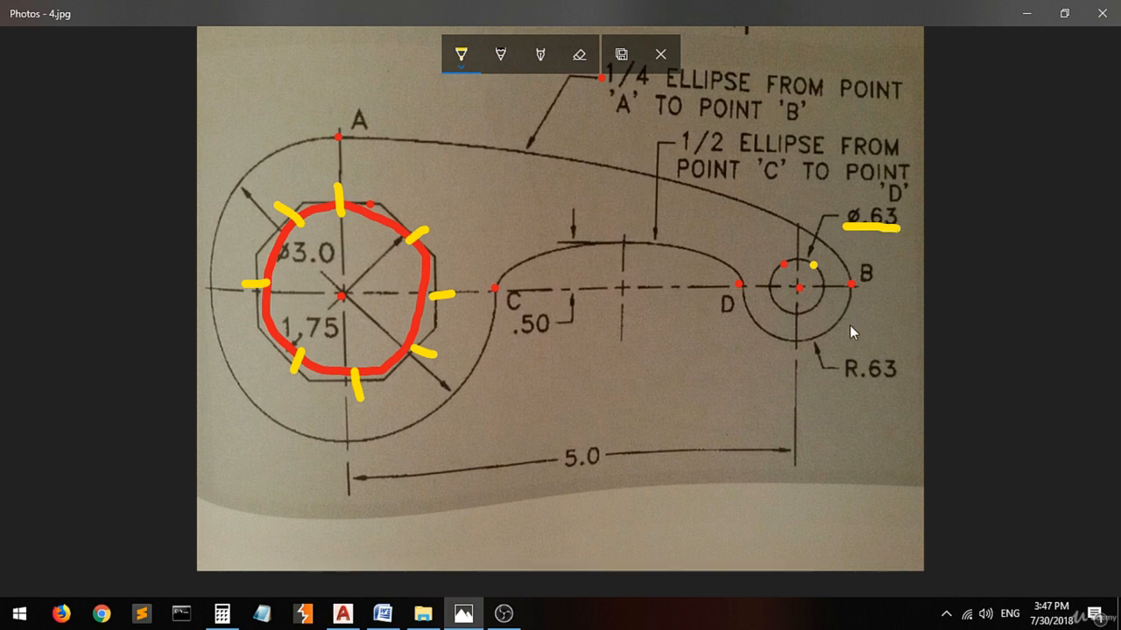
left_click(828, 332)
left_click(464, 623)
left_click(95, 60)
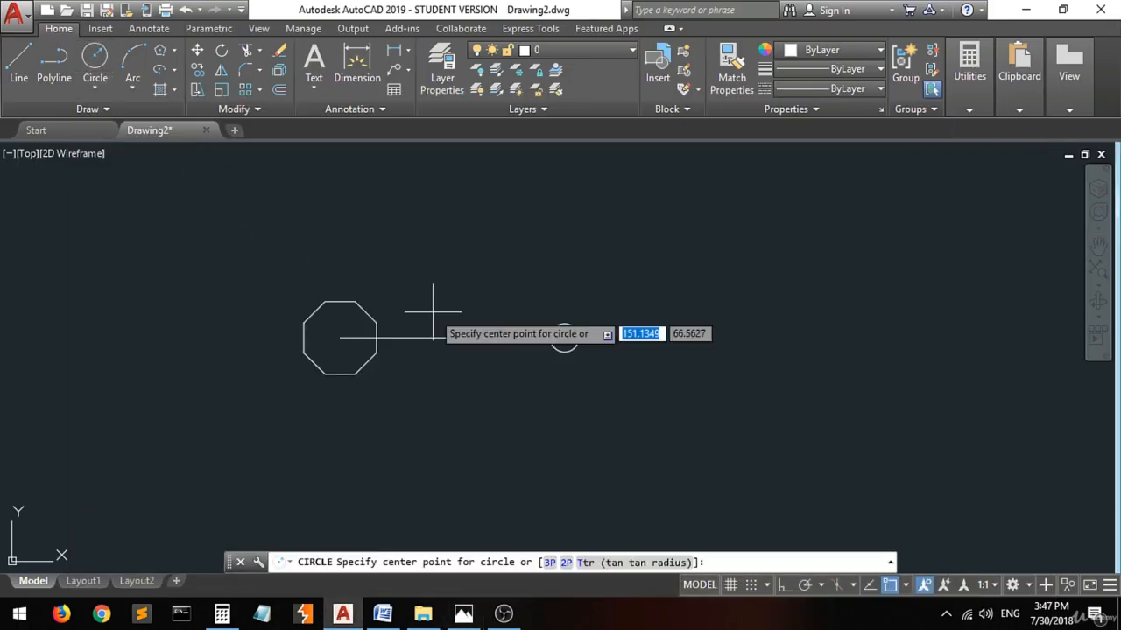
left_click(569, 340)
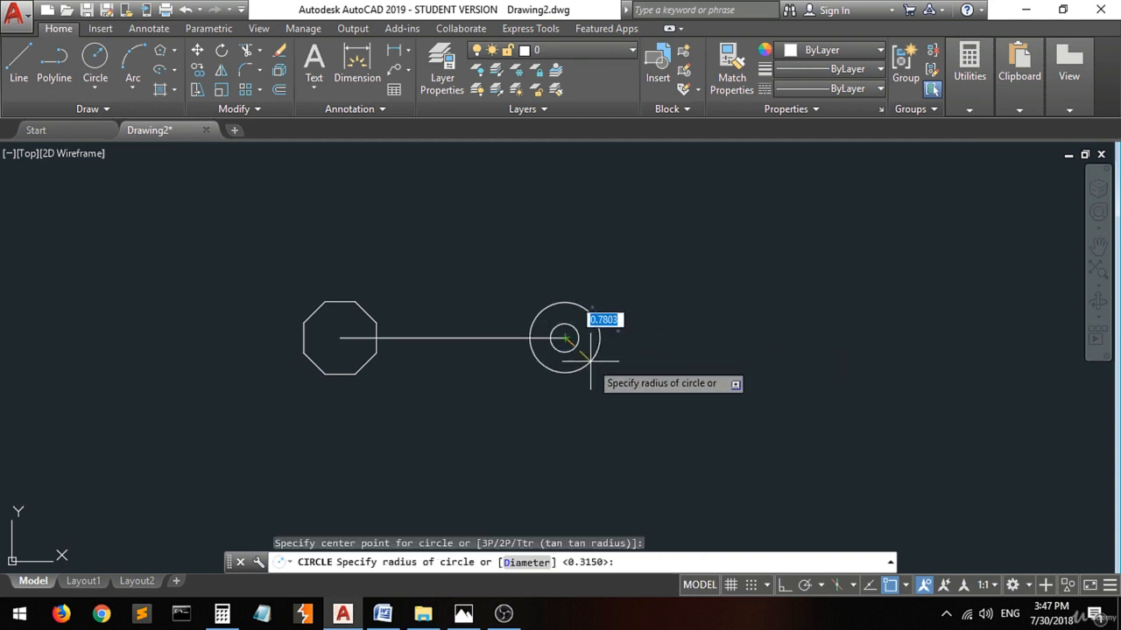
type("r")
key("Return")
type(".63")
key("Return")
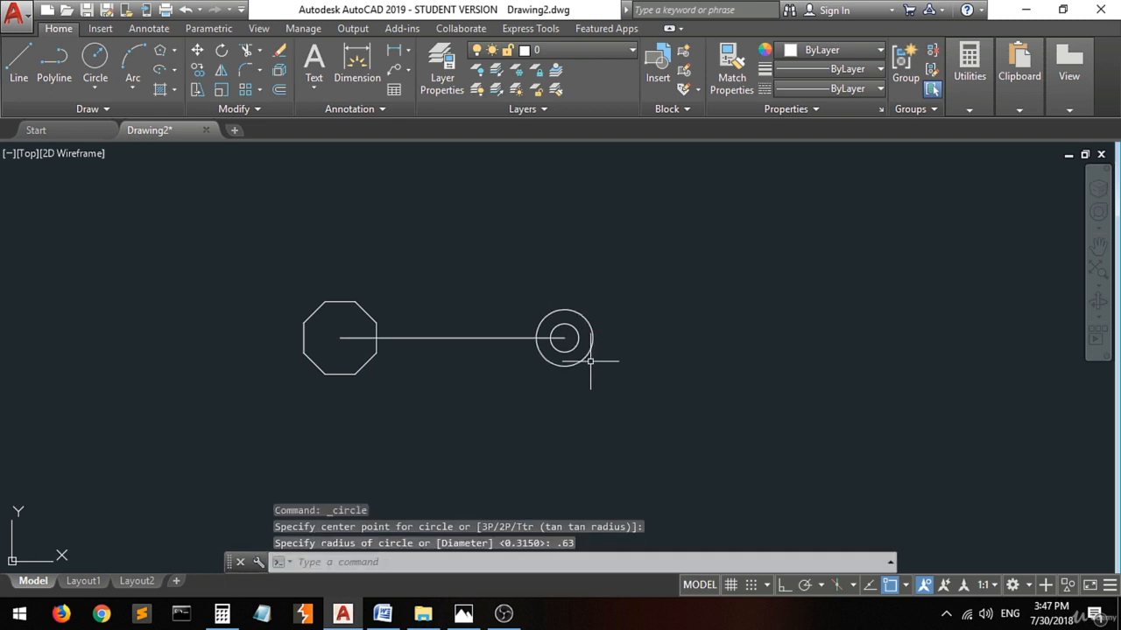
Switch to 4.jpg in Photos, mark the large arc around the octagon in yellow, and erase all ink from the image.
left_click(464, 613)
left_click(409, 427)
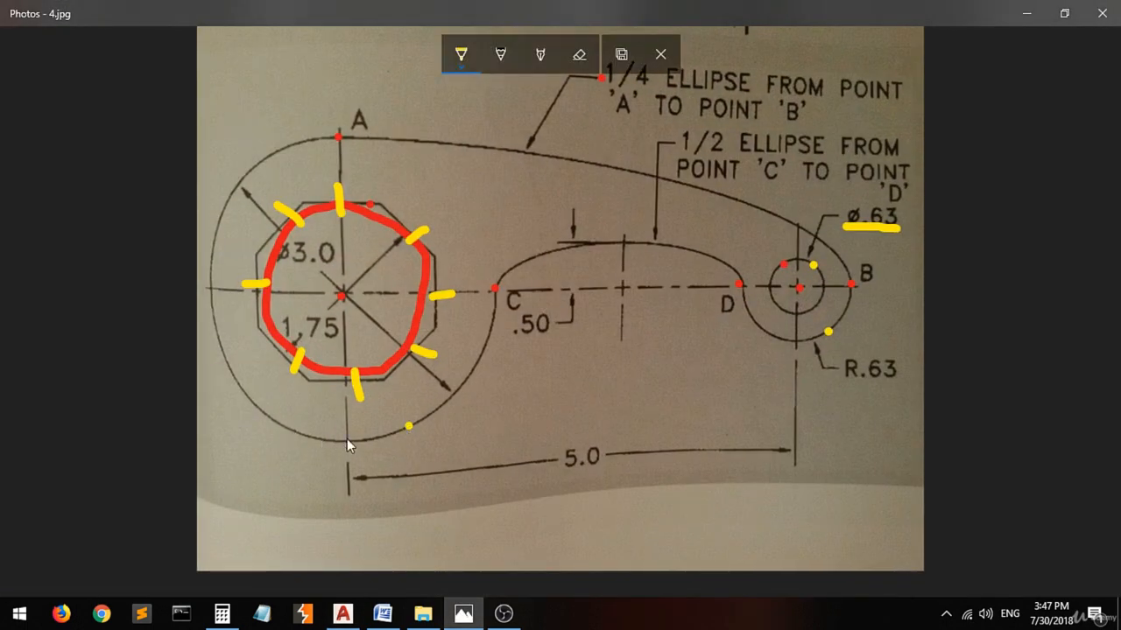
left_click(580, 70)
left_click(579, 71)
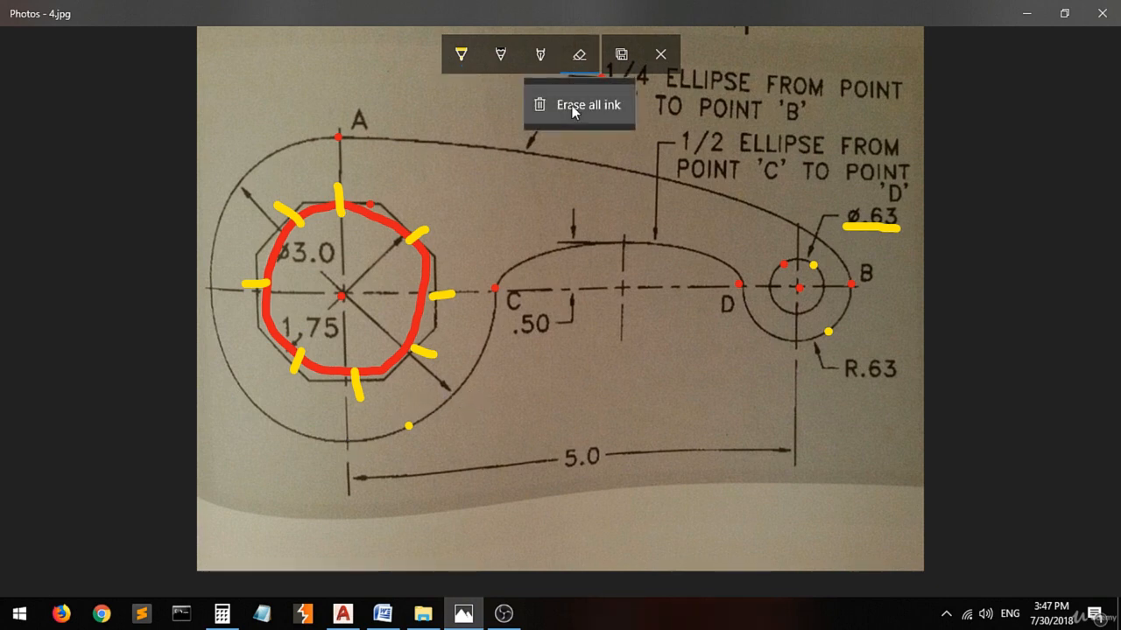
left_click(574, 105)
Trace the large arc from point A around to point C in light blue and underline its Ø3.0 label.
left_click(460, 54)
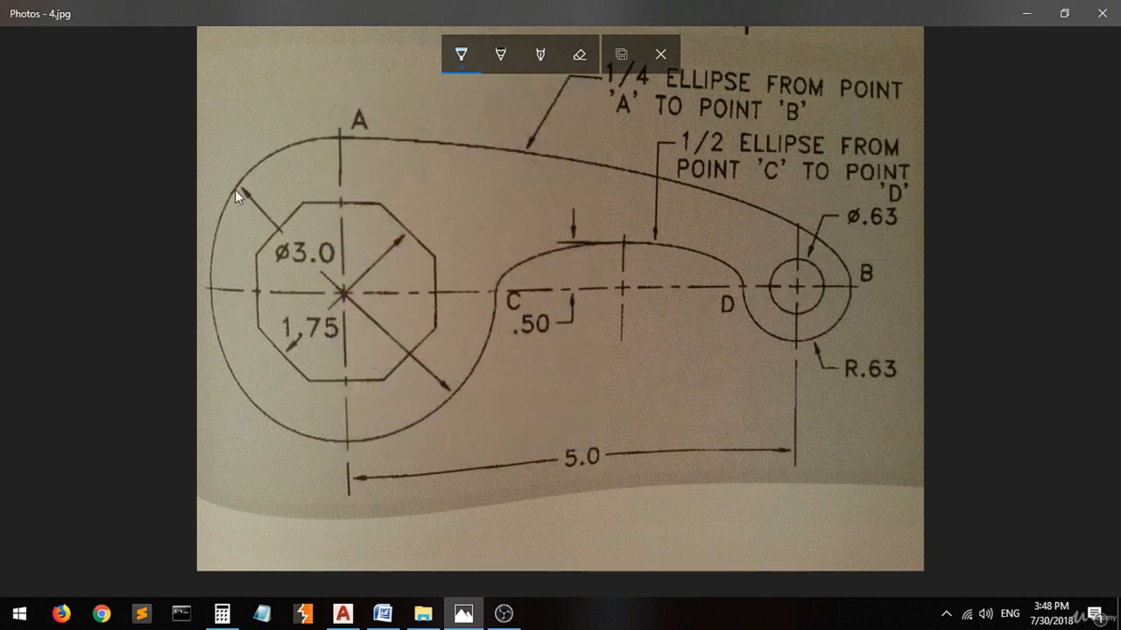
mouse_move(340, 136)
left_mouse_down()
mouse_move(293, 144)
mouse_move(212, 271)
mouse_move(283, 429)
mouse_move(446, 397)
left_mouse_up()
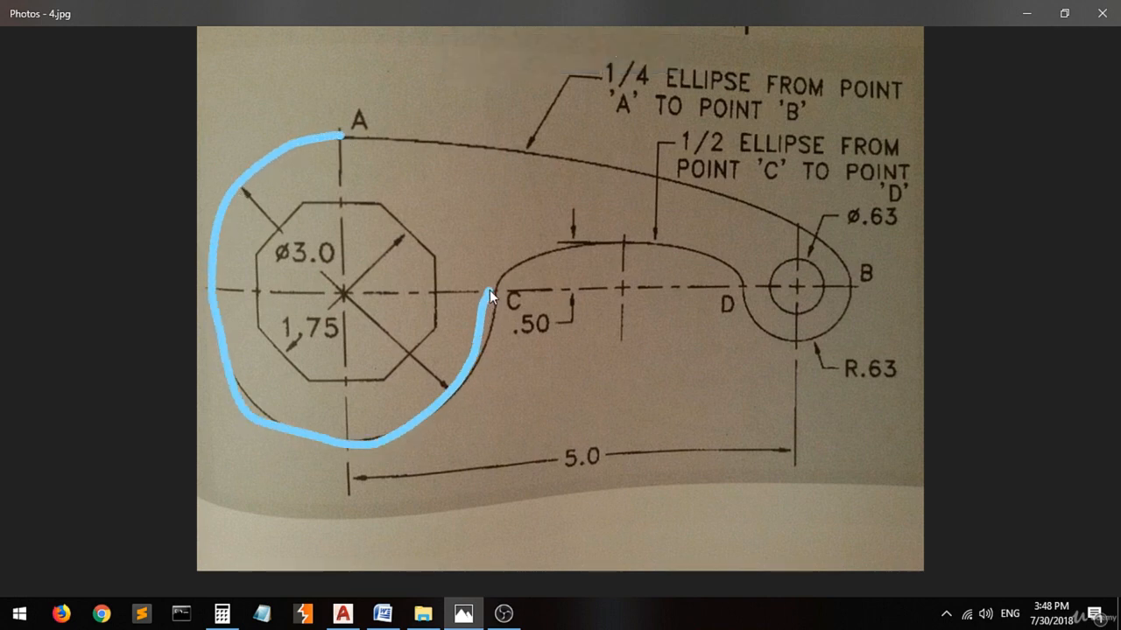
left_click_drag(273, 267, 341, 266)
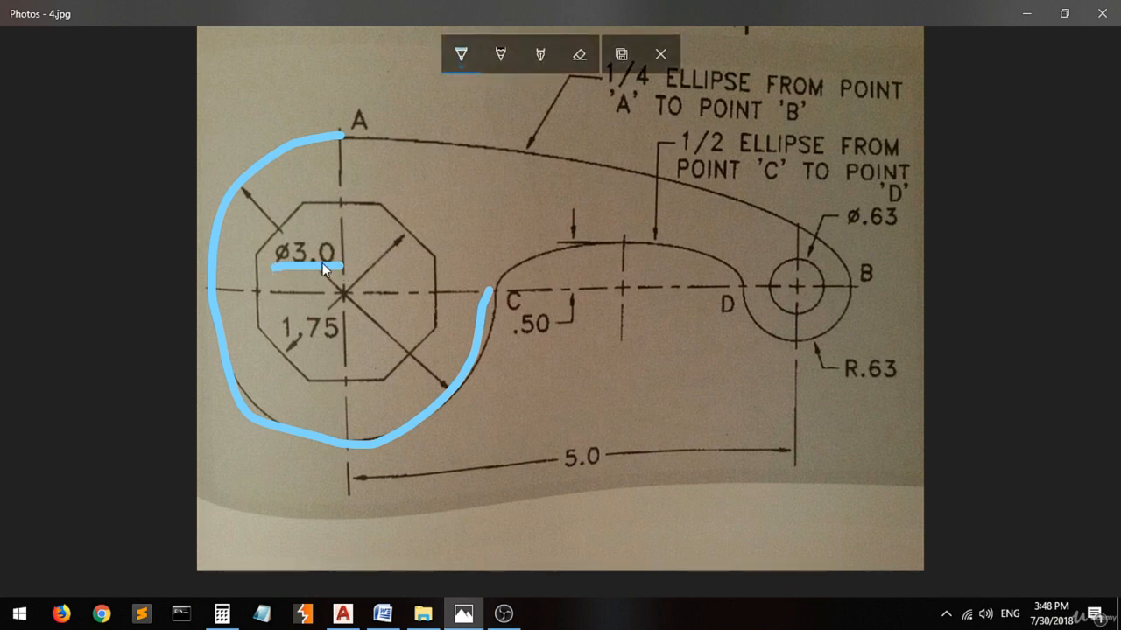
Close the light blue trace from C to A in 4.jpg, then in AutoCAD draw a circle of diameter 3 centered on the octagon.
left_click_drag(490, 292, 449, 189)
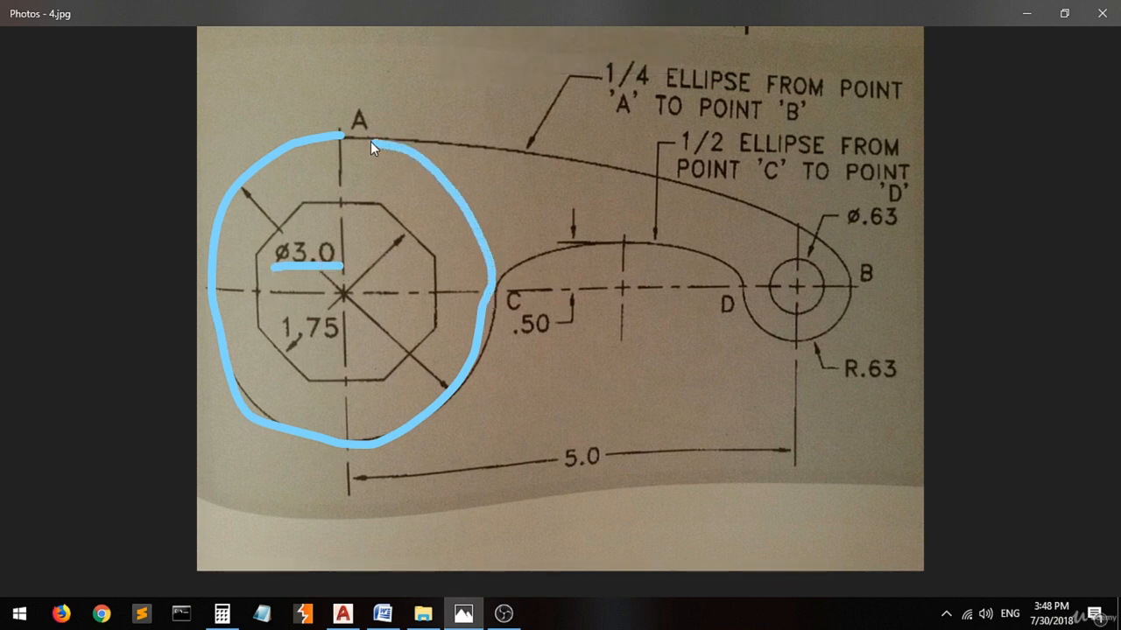
left_click(346, 614)
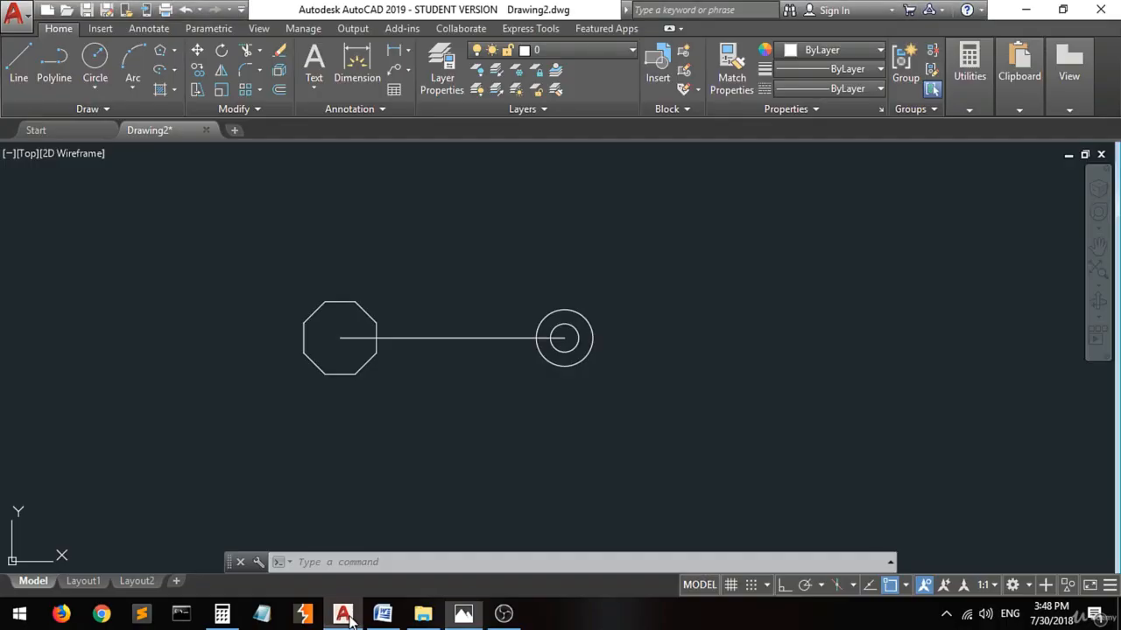
left_click(94, 58)
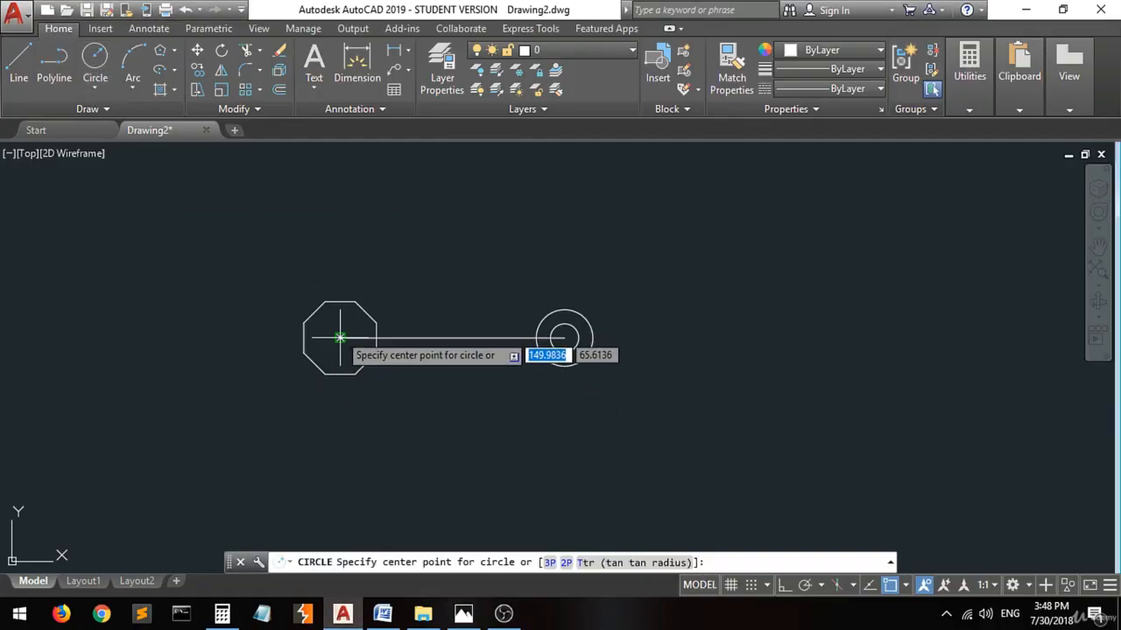
left_click(339, 338)
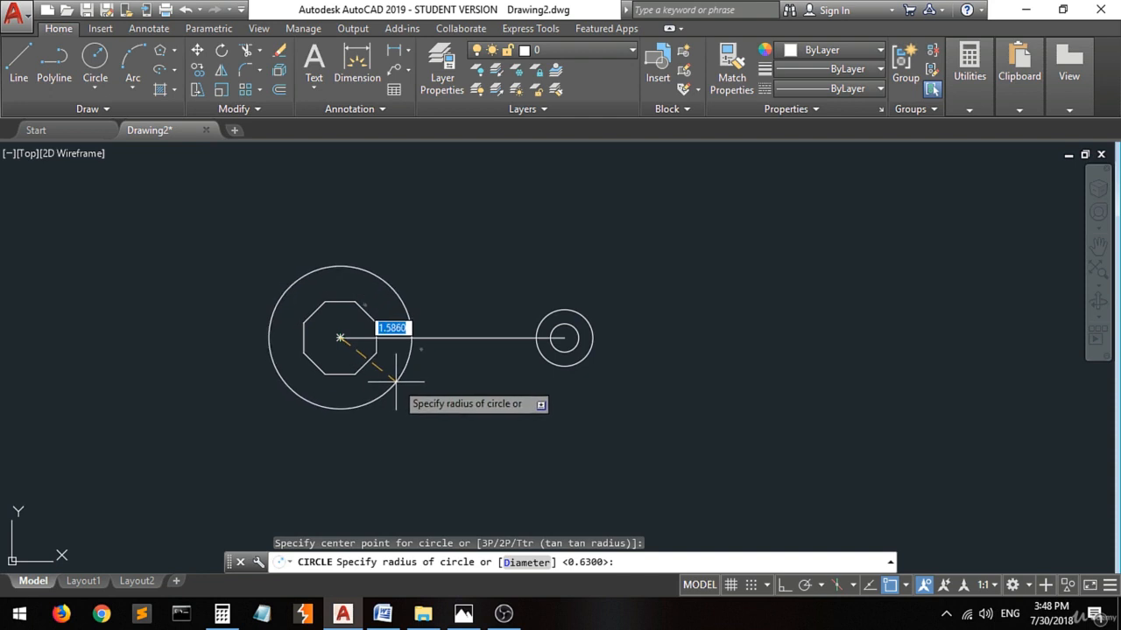
type("d")
key("Return")
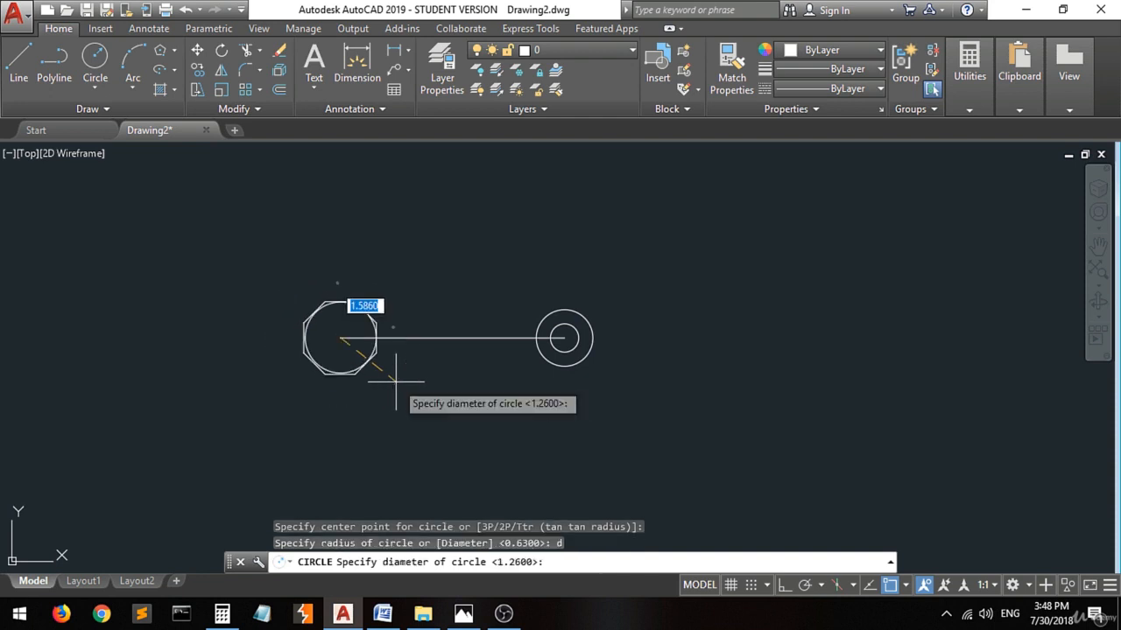
type("3")
key("Return")
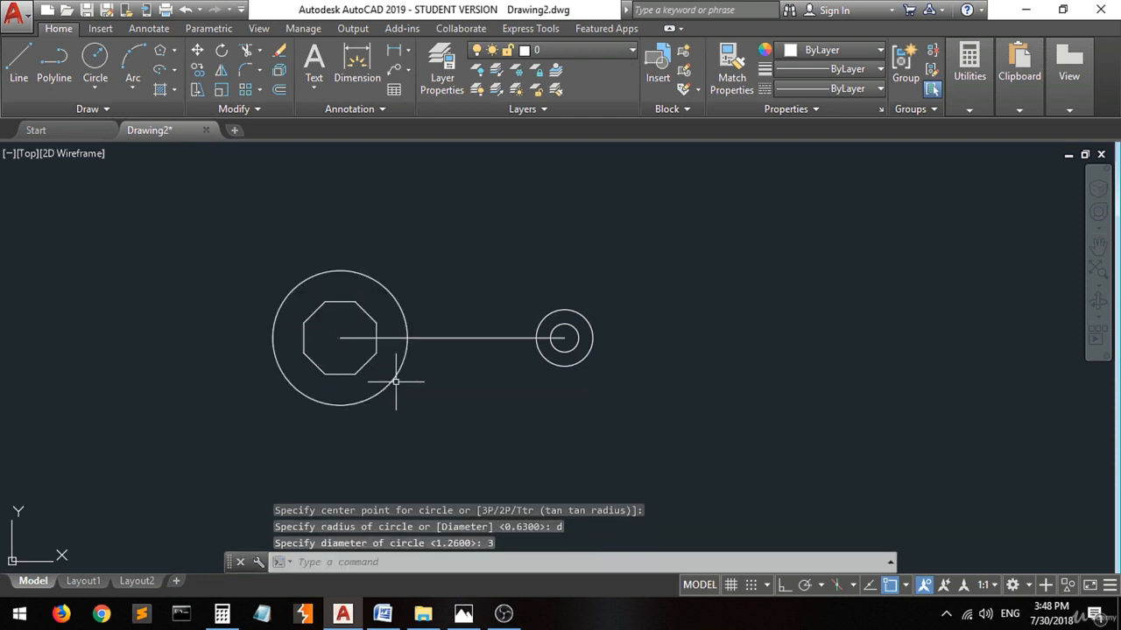
Switch to 4.jpg in Photos, mark the half ellipse's points C and D, center and top in yellow, and circle the .50 dimension.
left_click(461, 615)
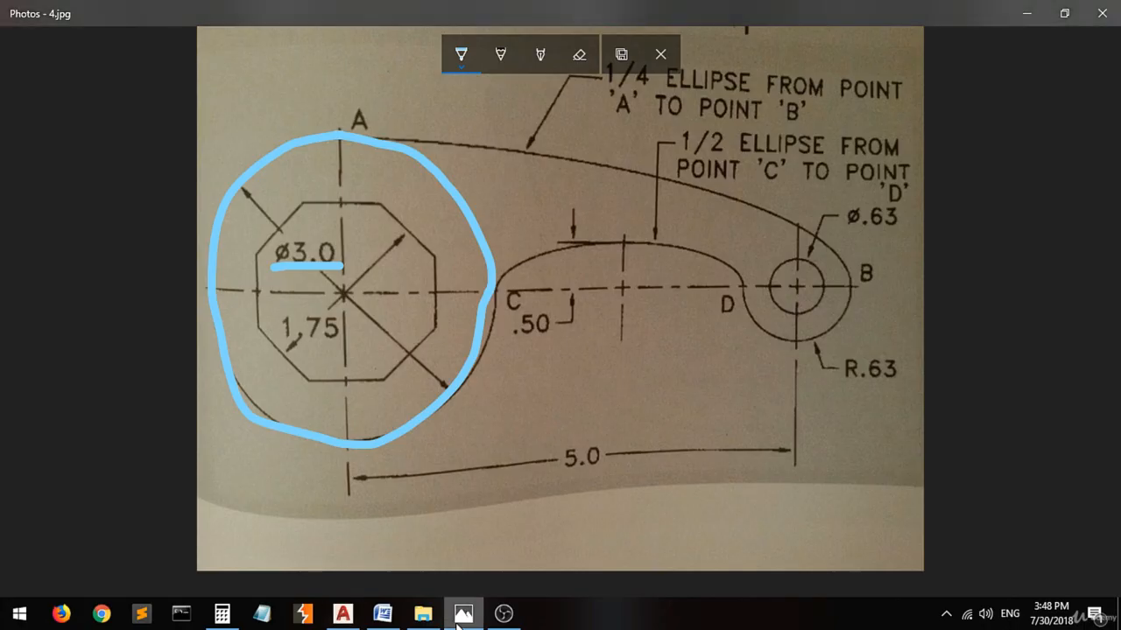
left_click(459, 63)
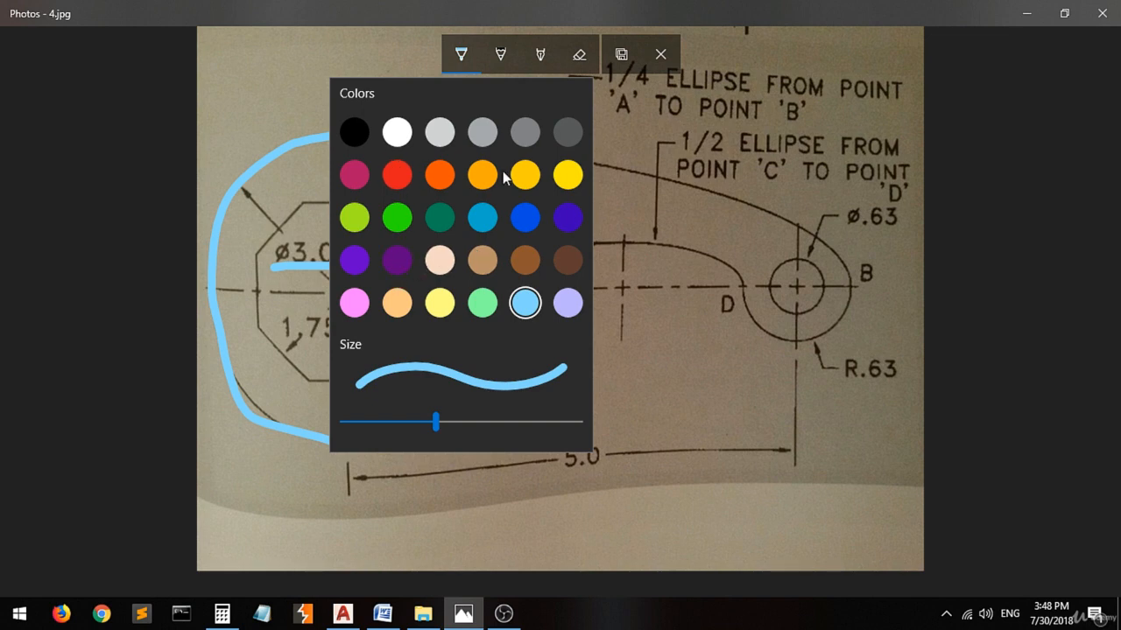
left_click(567, 175)
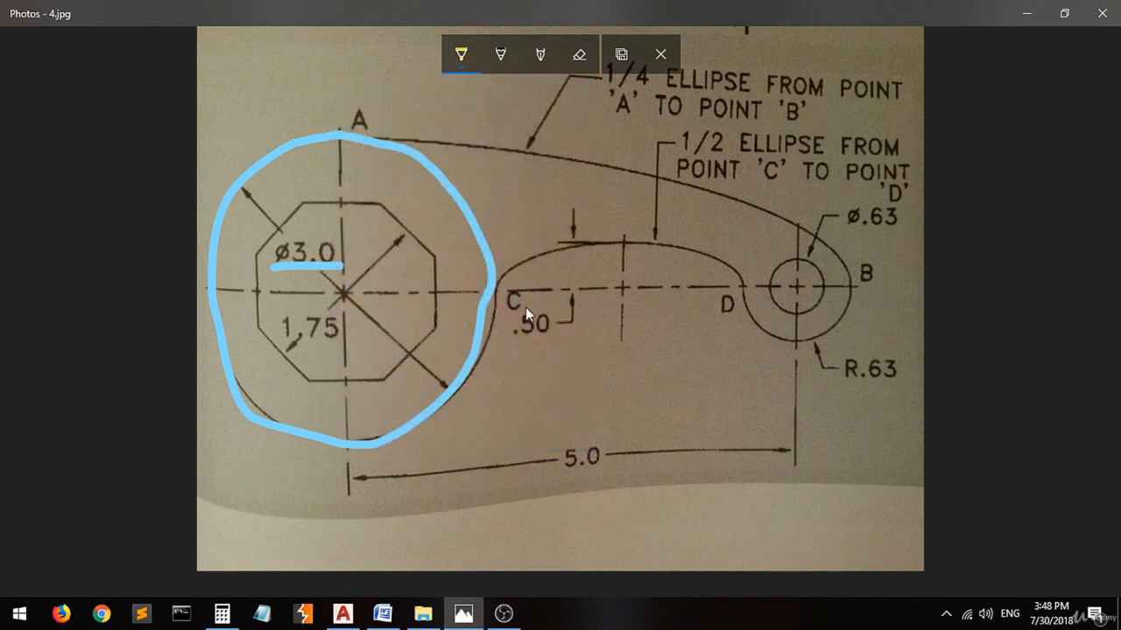
left_click(494, 291)
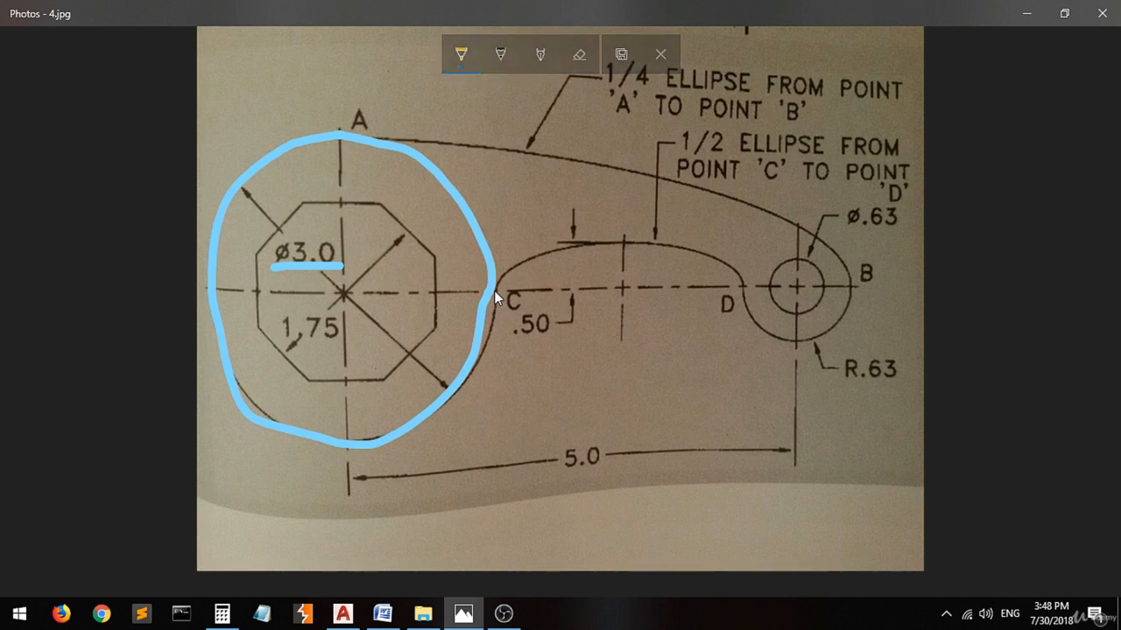
left_click(743, 286)
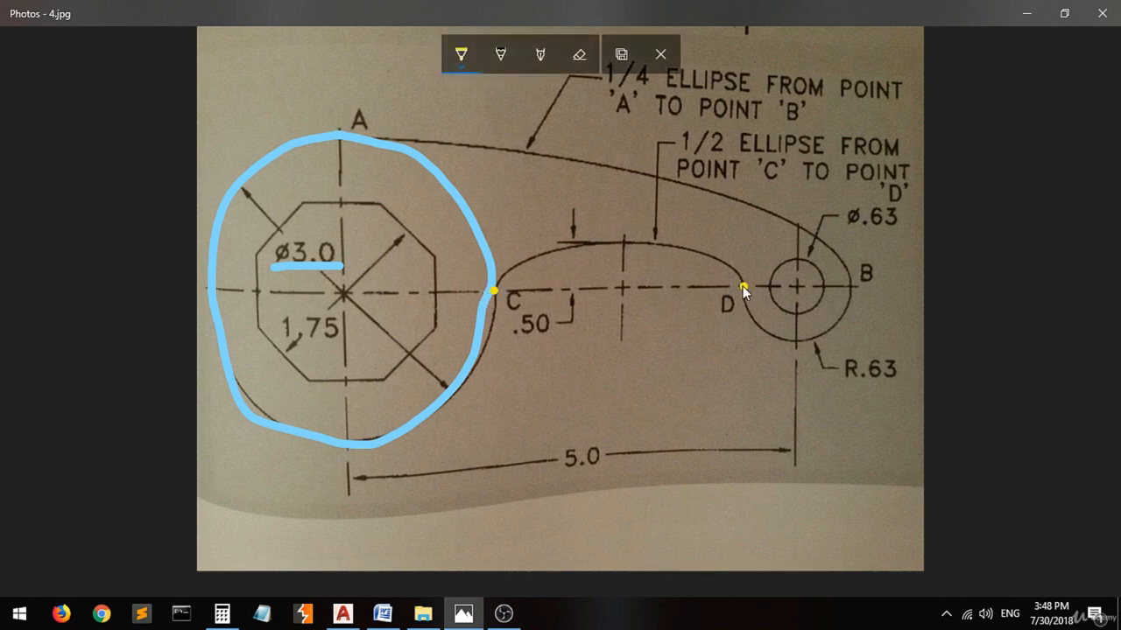
left_click(619, 287)
left_click_drag(613, 238, 627, 239)
left_click_drag(561, 310, 508, 315)
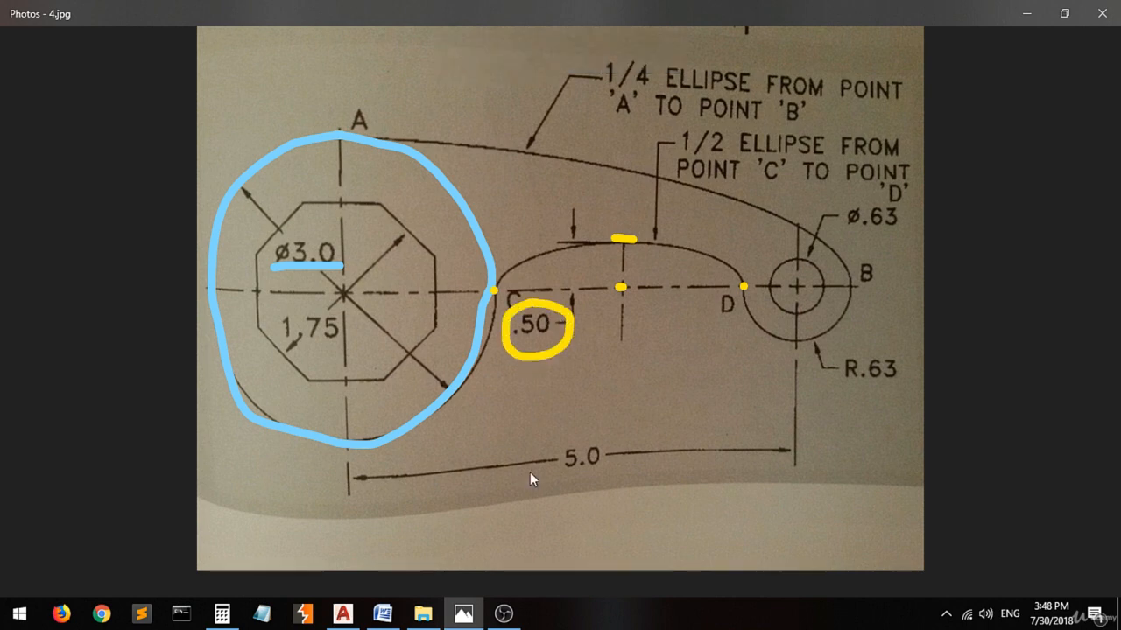
Switch to AutoCAD and draw an ellipse between the facing quadrants of the two outer circles, with a .5 distance to the other axis.
left_click(343, 613)
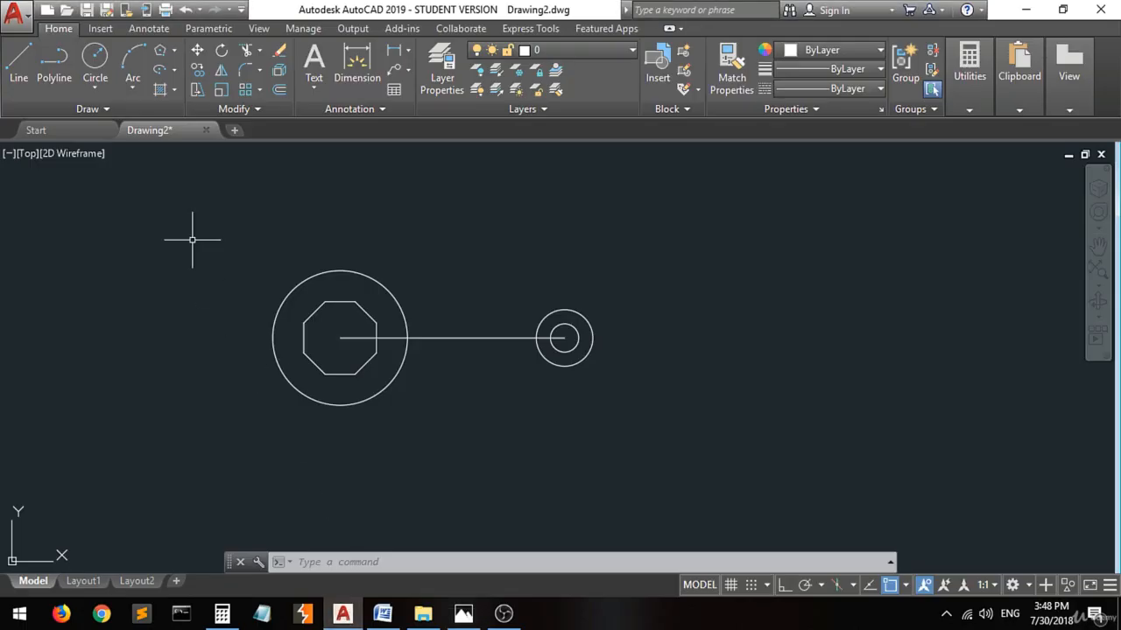
left_click(174, 72)
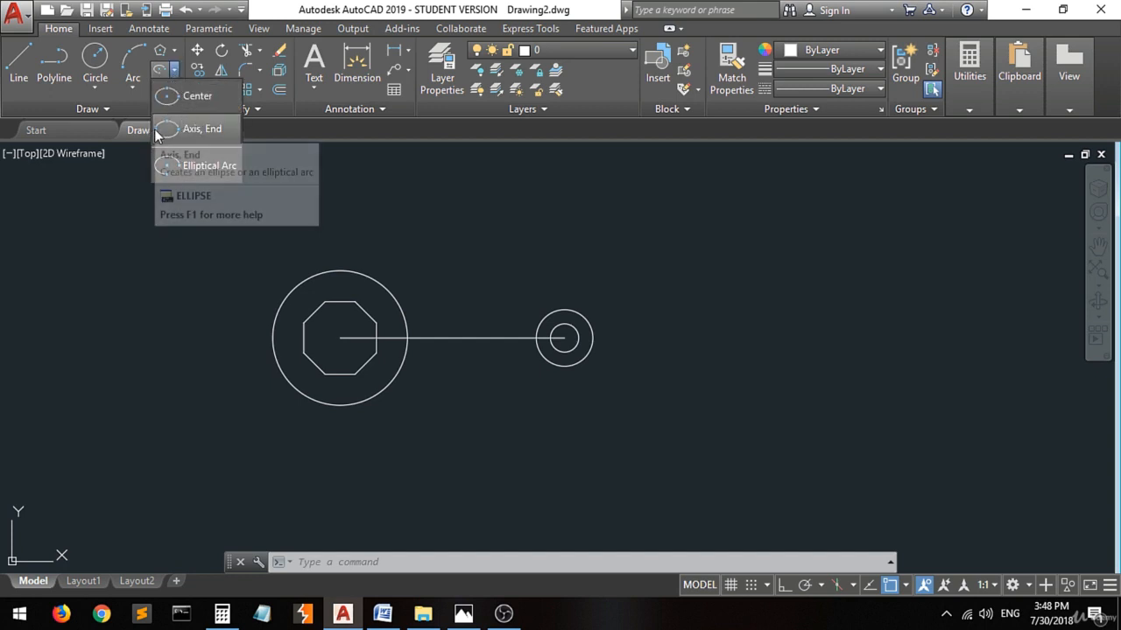
left_click(185, 130)
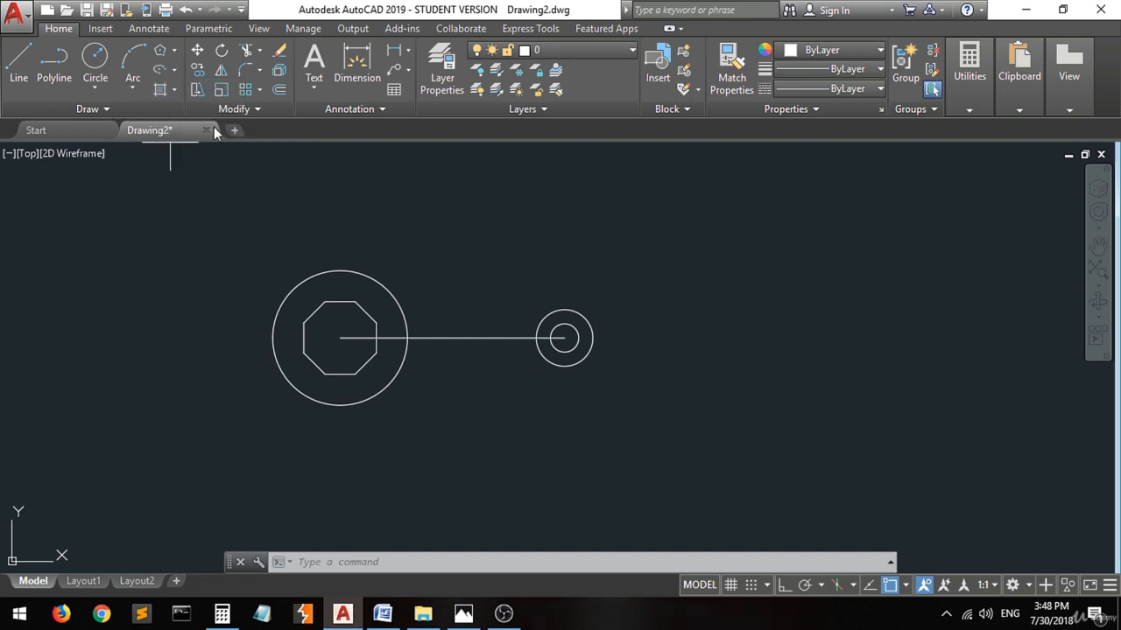
left_click(407, 337)
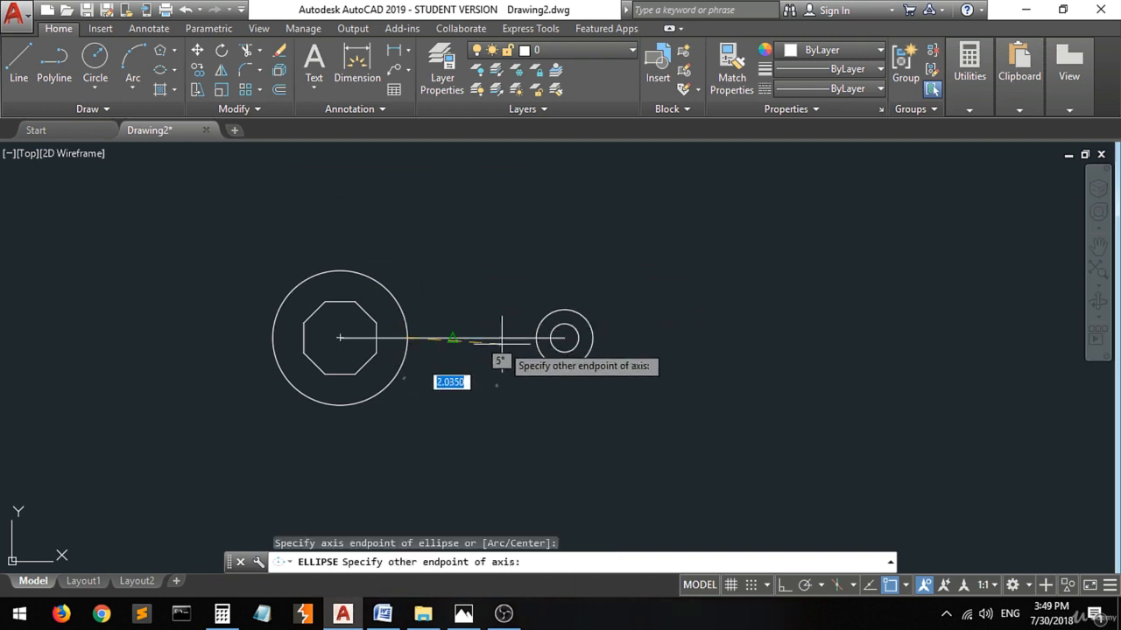
left_click(536, 338)
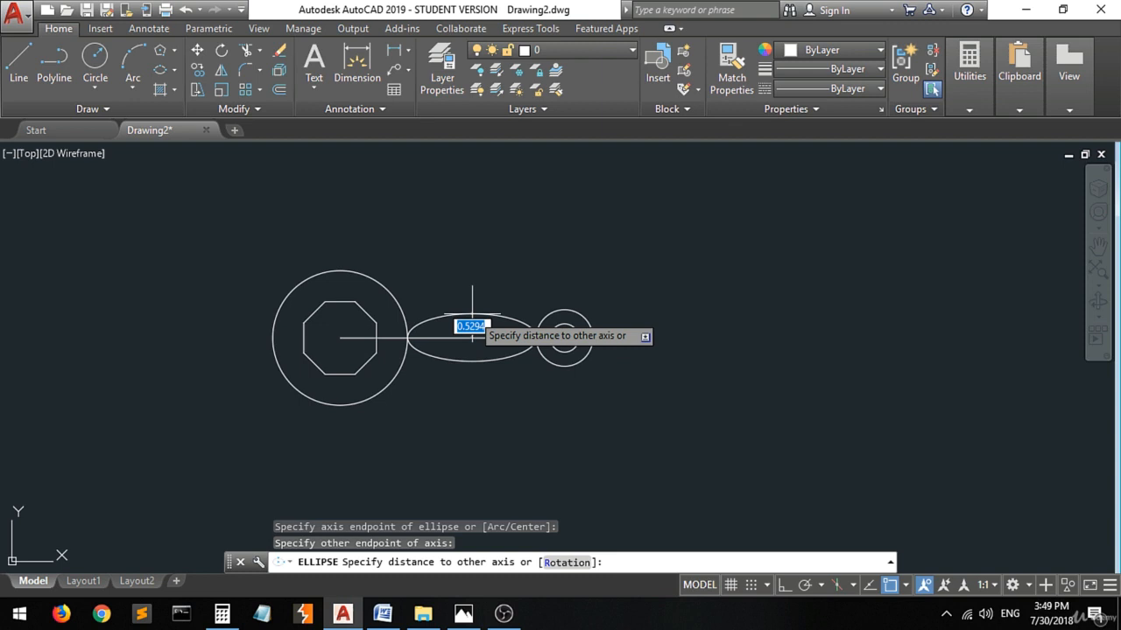
type(".5")
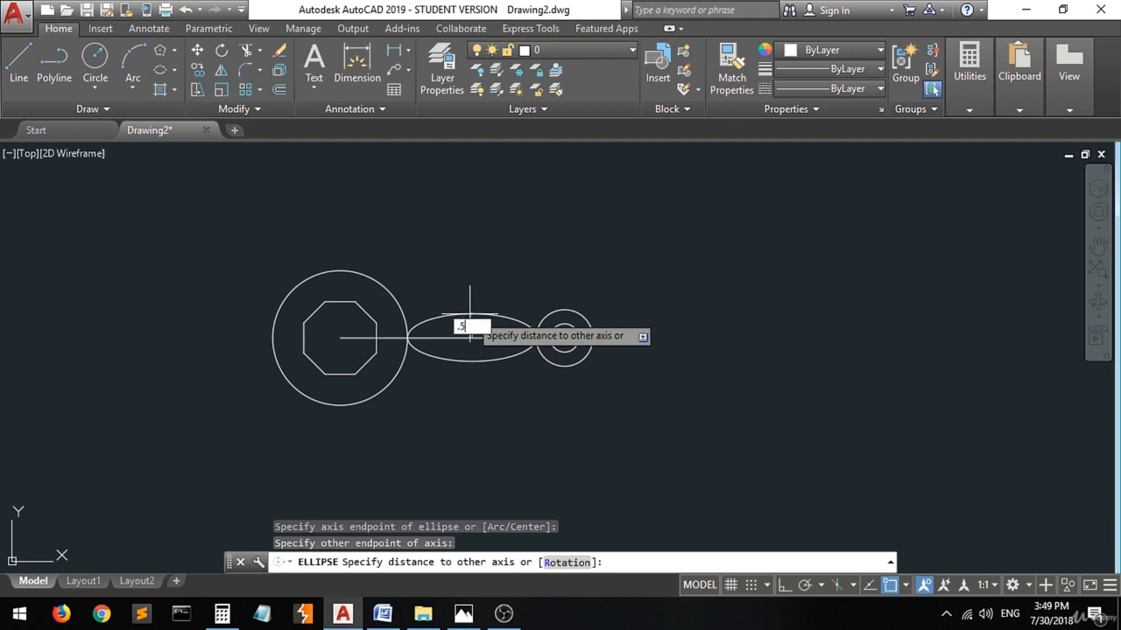
key("Return")
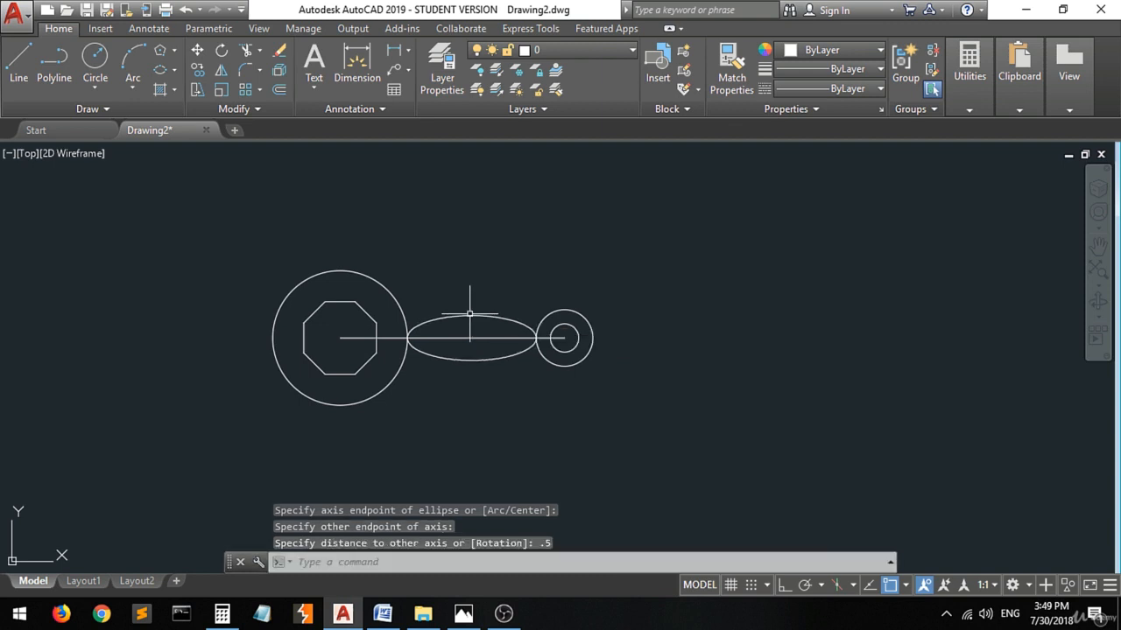
Switch to 4.jpg in Photos and mark the 1/4 ellipse note and its endpoints A and B in yellow.
left_click(463, 613)
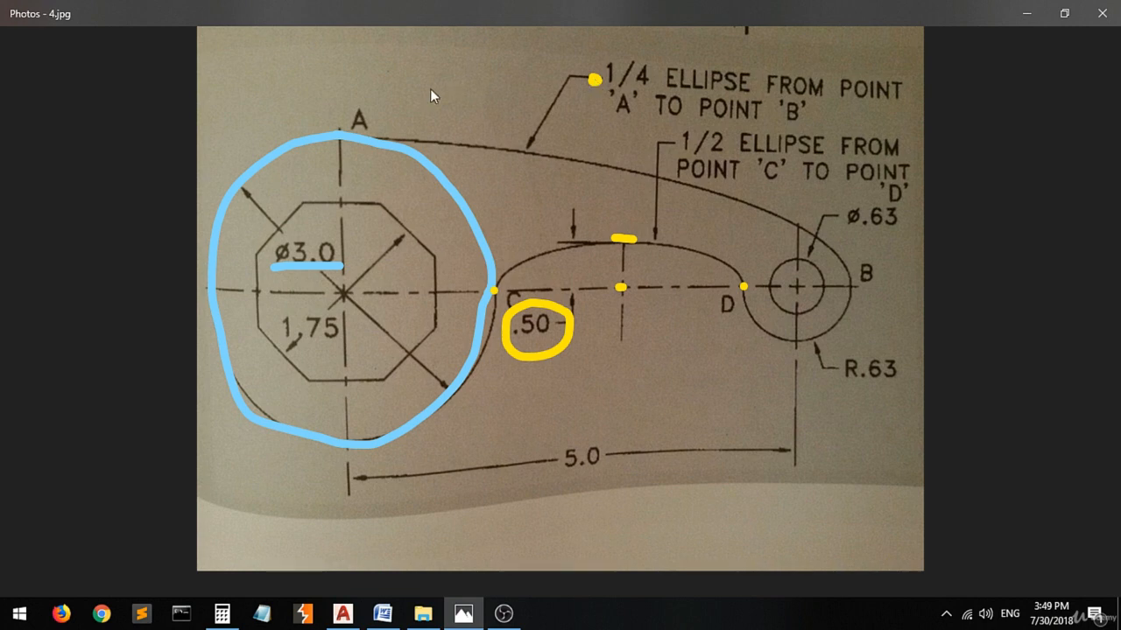
left_click(348, 138)
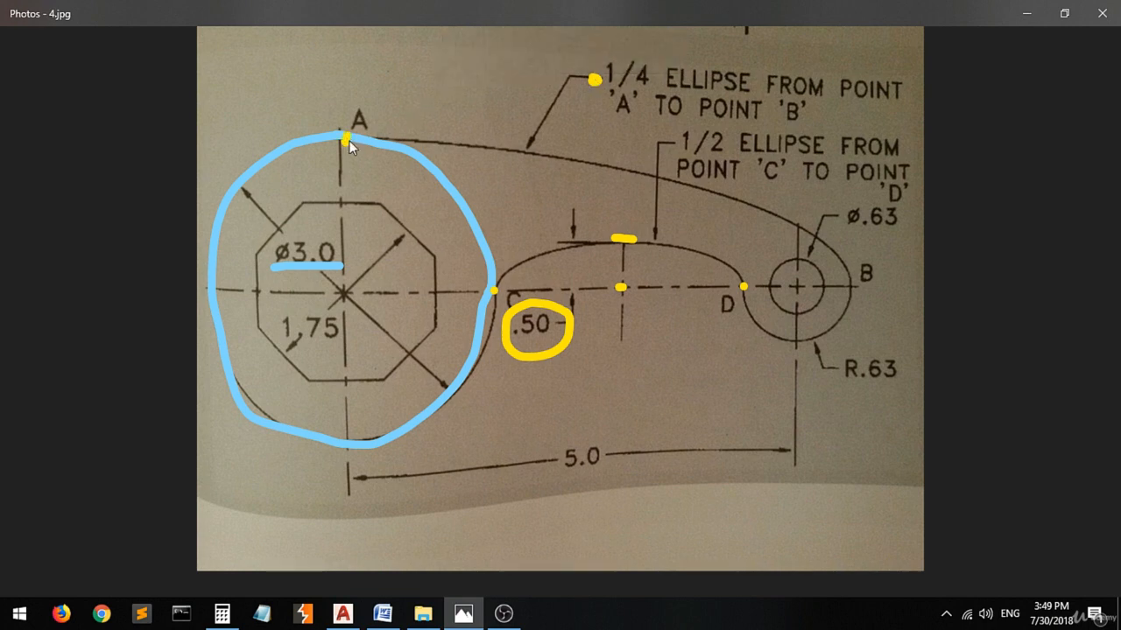
left_click(848, 285)
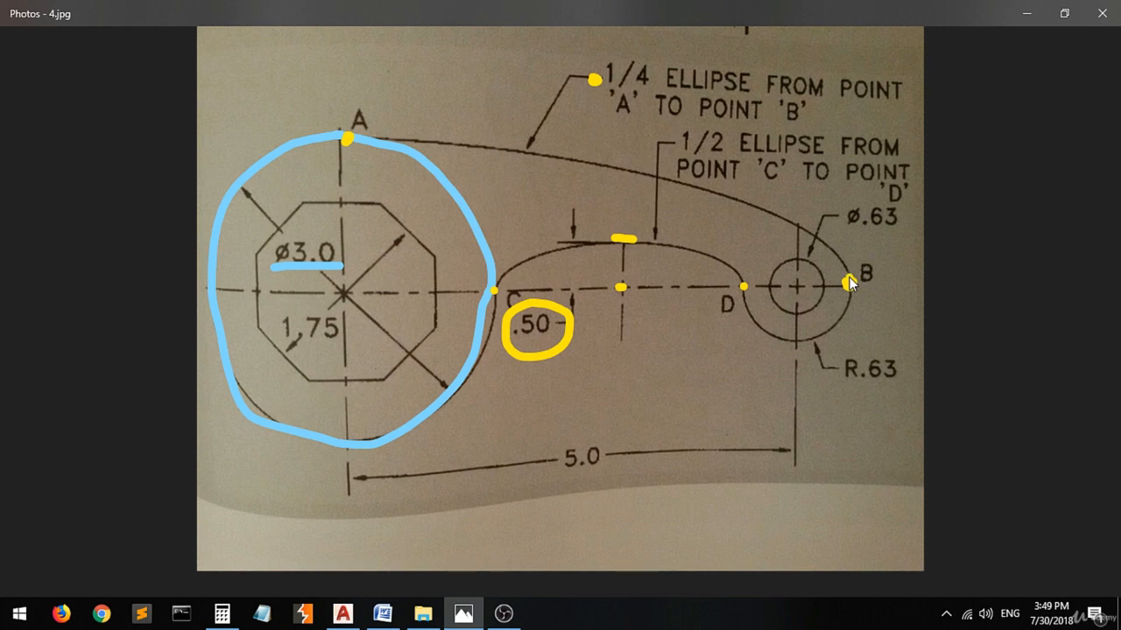